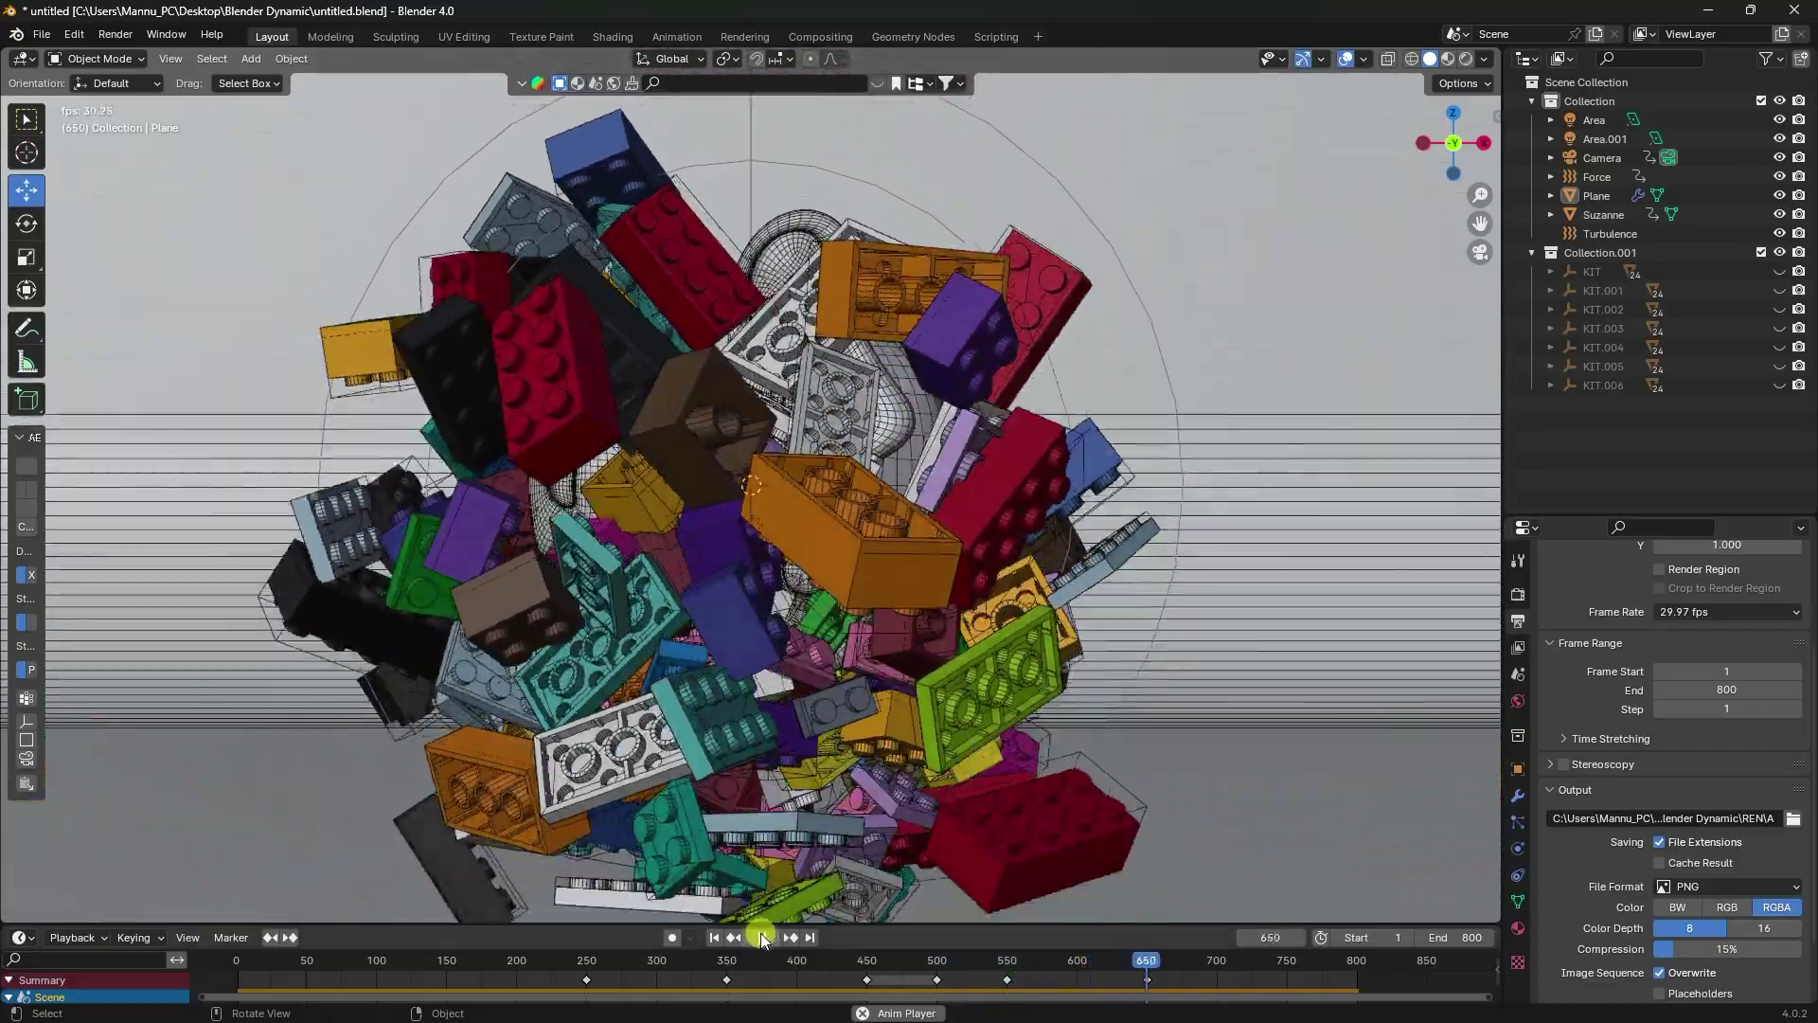
Reveal the KIT objects, render the current frame of the finished brick animation, and play through the remaining frames.
click(760, 935)
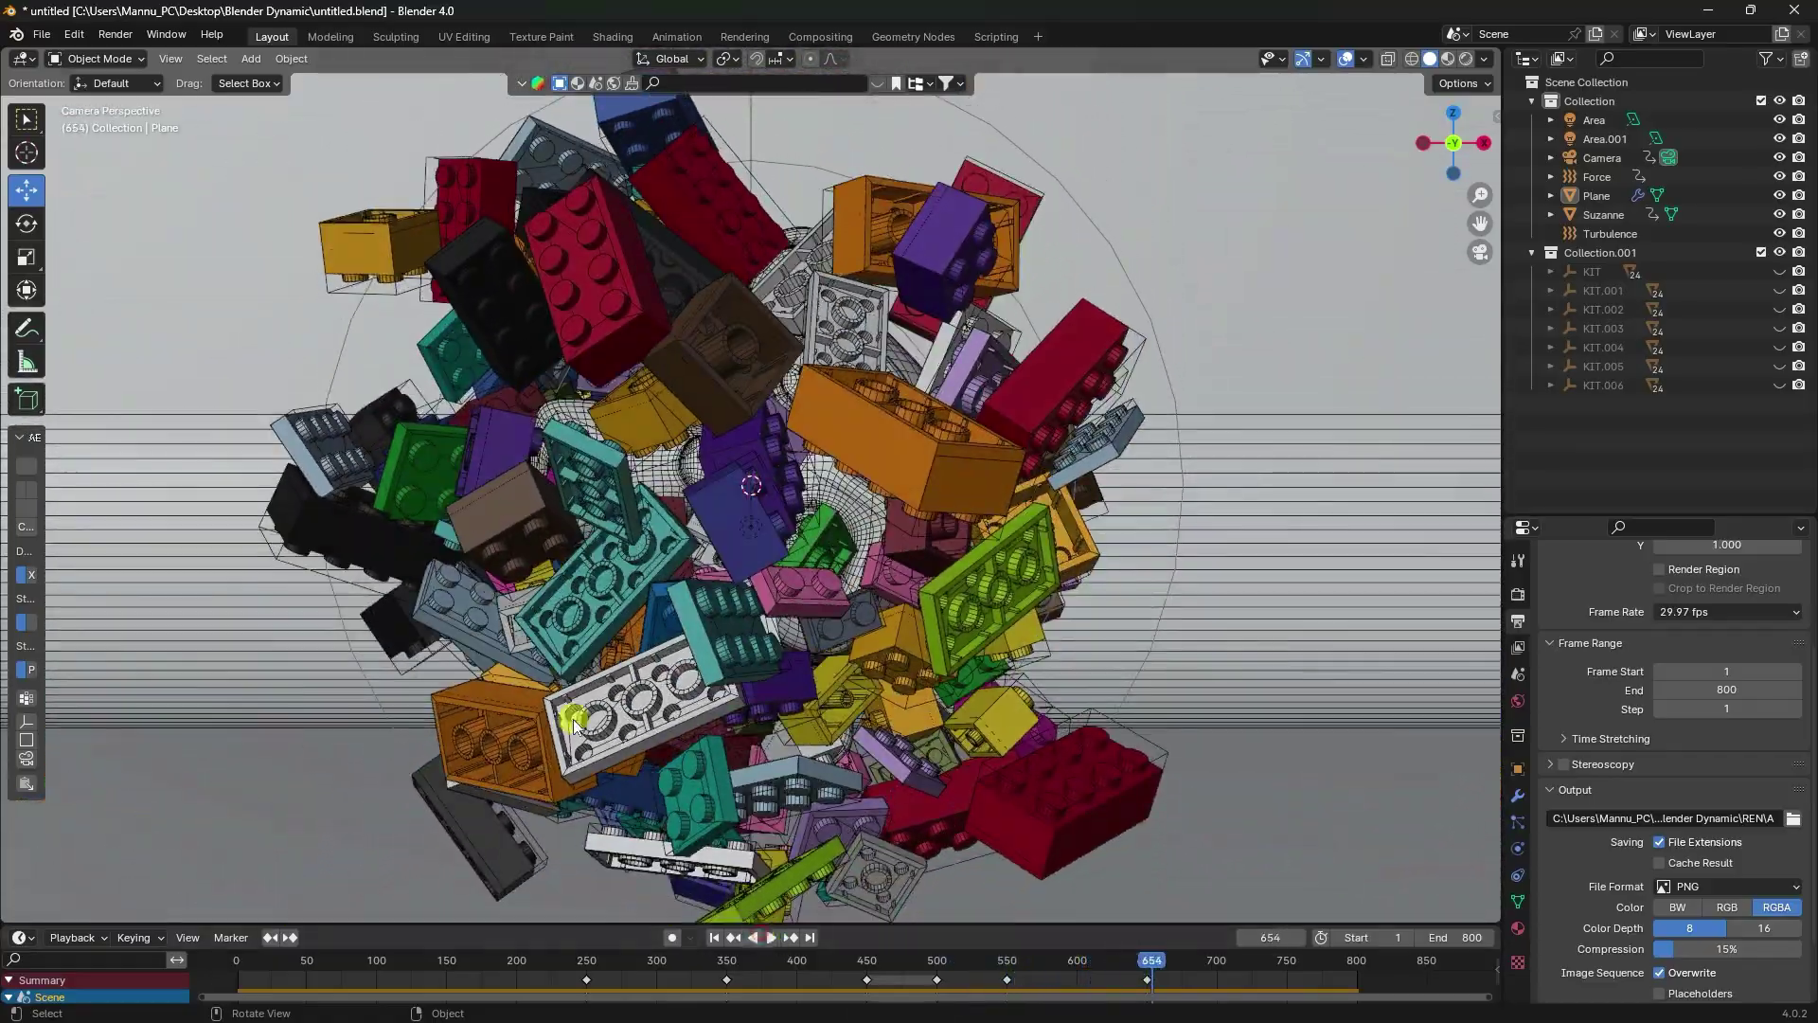
drag(1780, 271, 1779, 384)
click(118, 35)
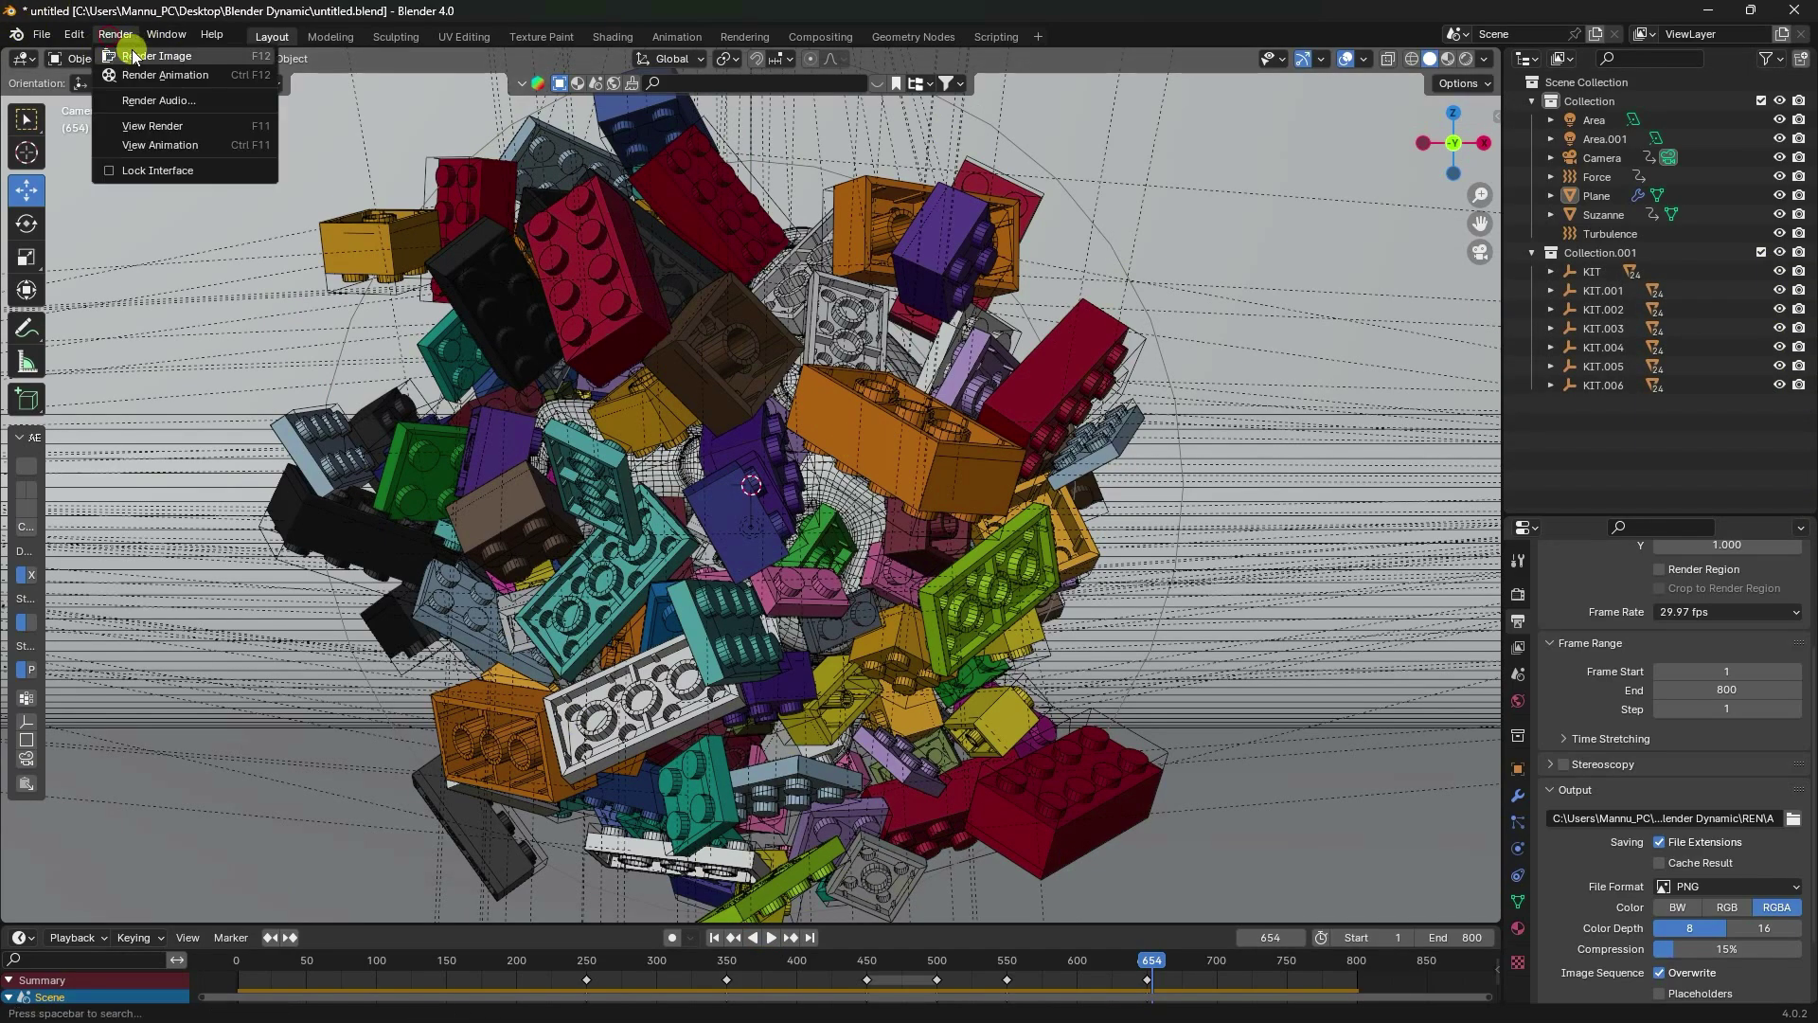
click(135, 59)
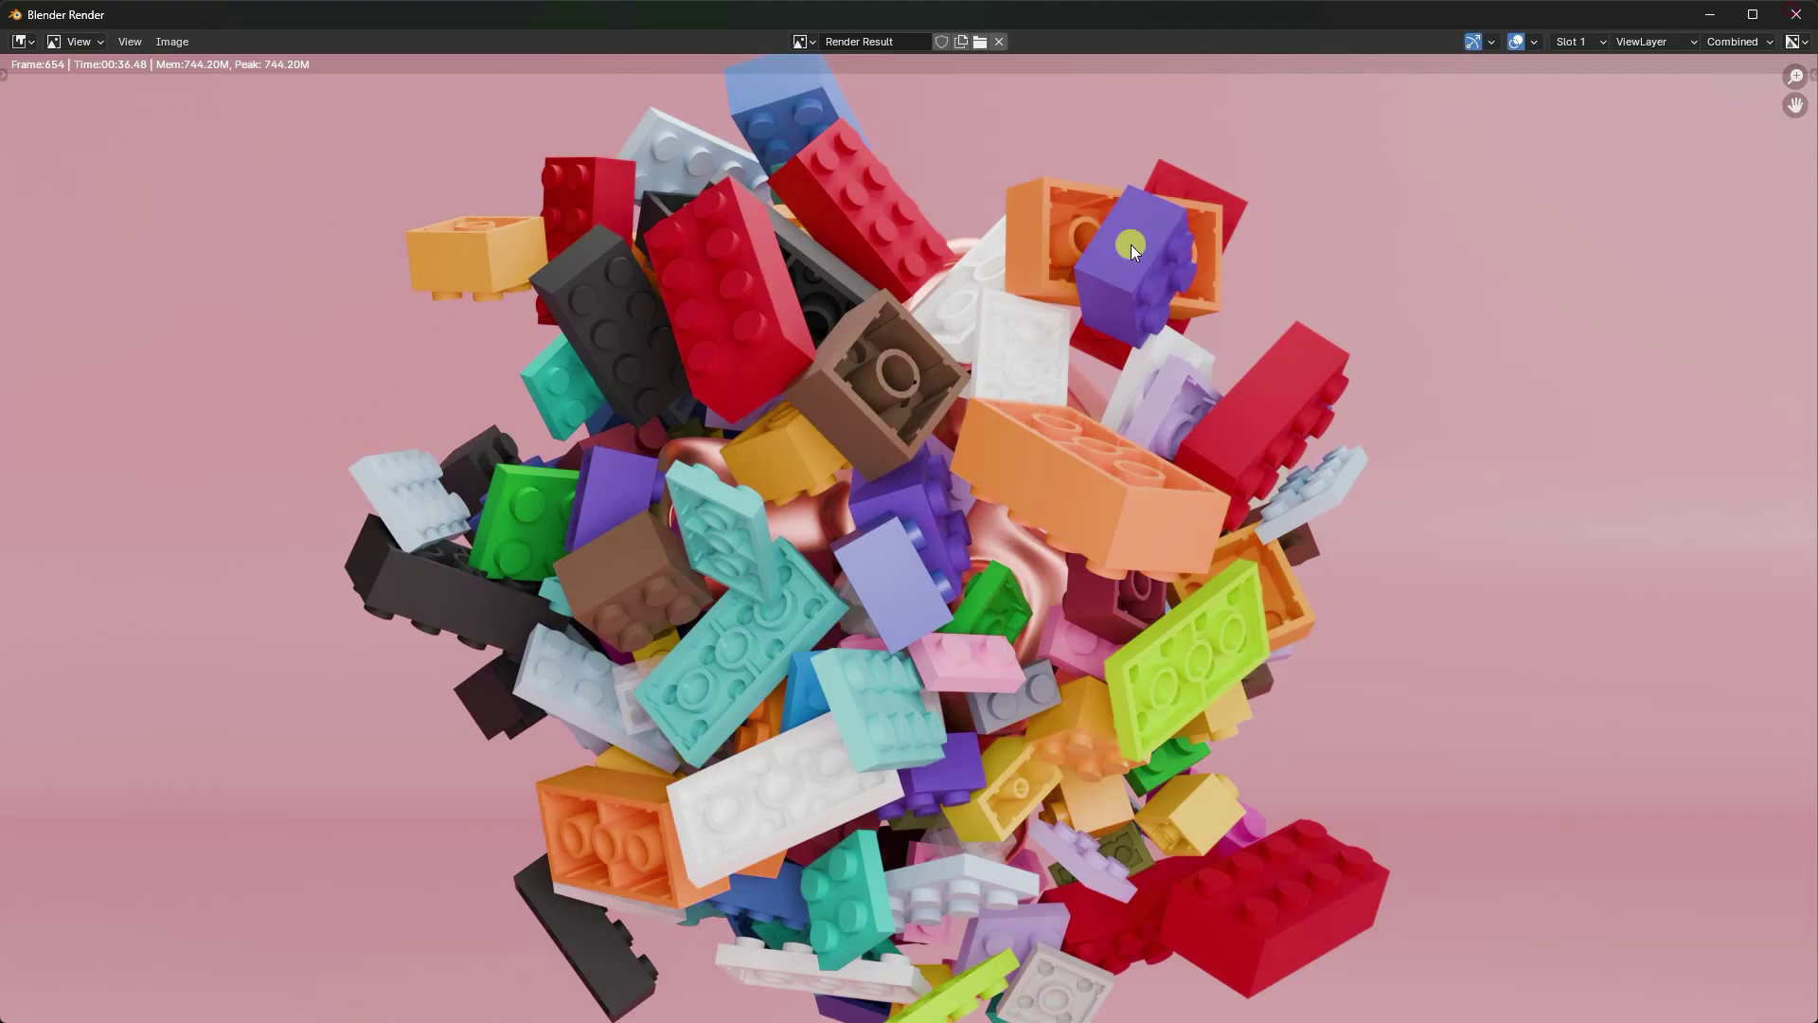
key(Escape)
key(space)
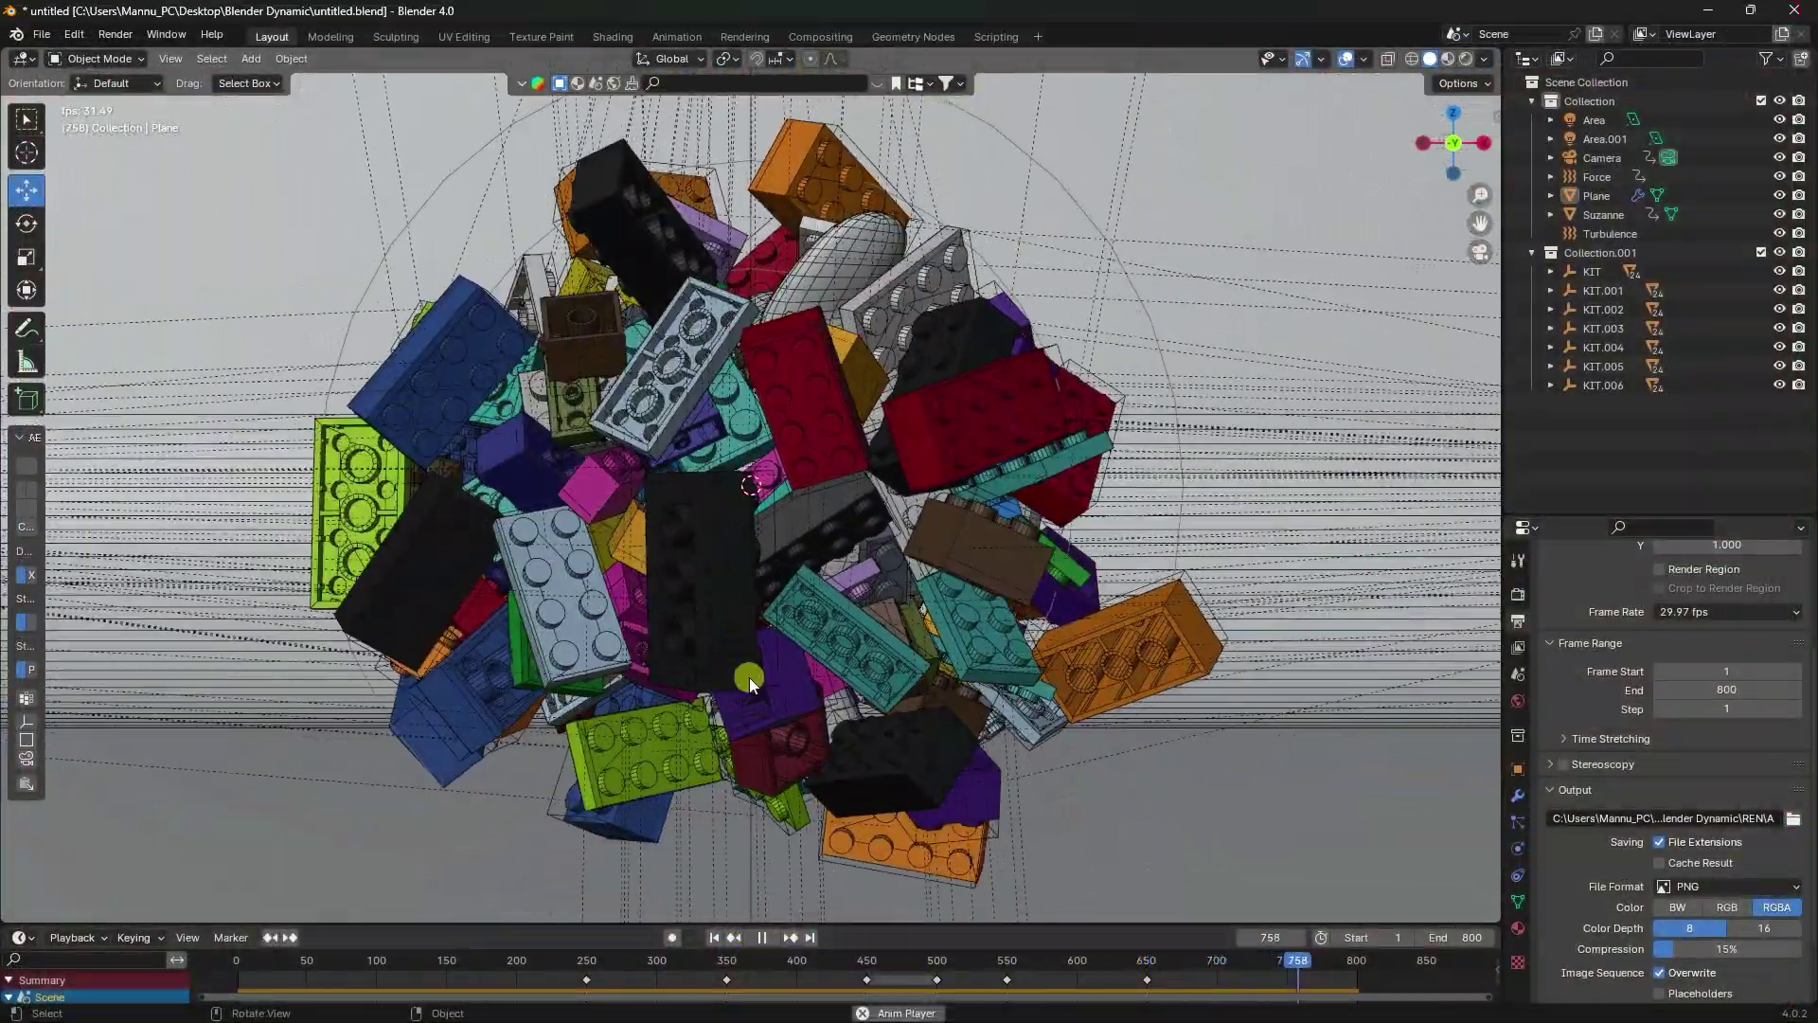
click(762, 937)
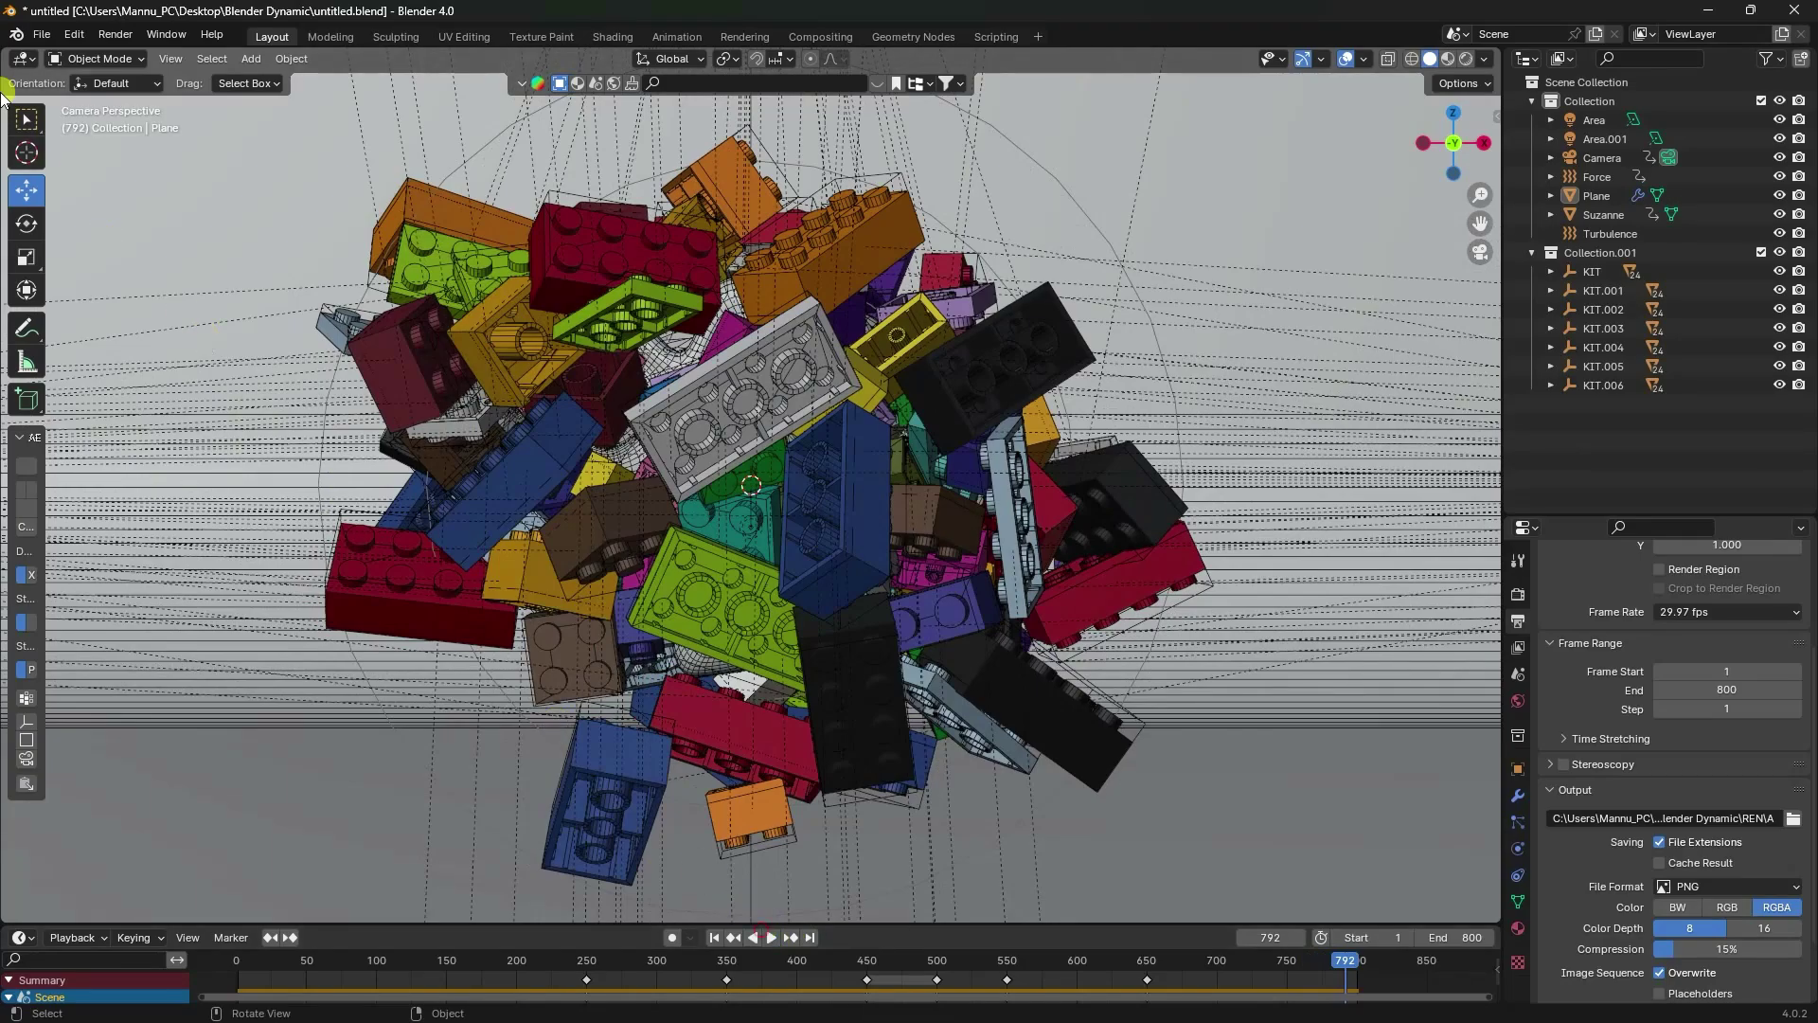
Start a new General file without saving the current one, and delete all the default objects.
click(38, 38)
mouse_move(89, 57)
click(360, 52)
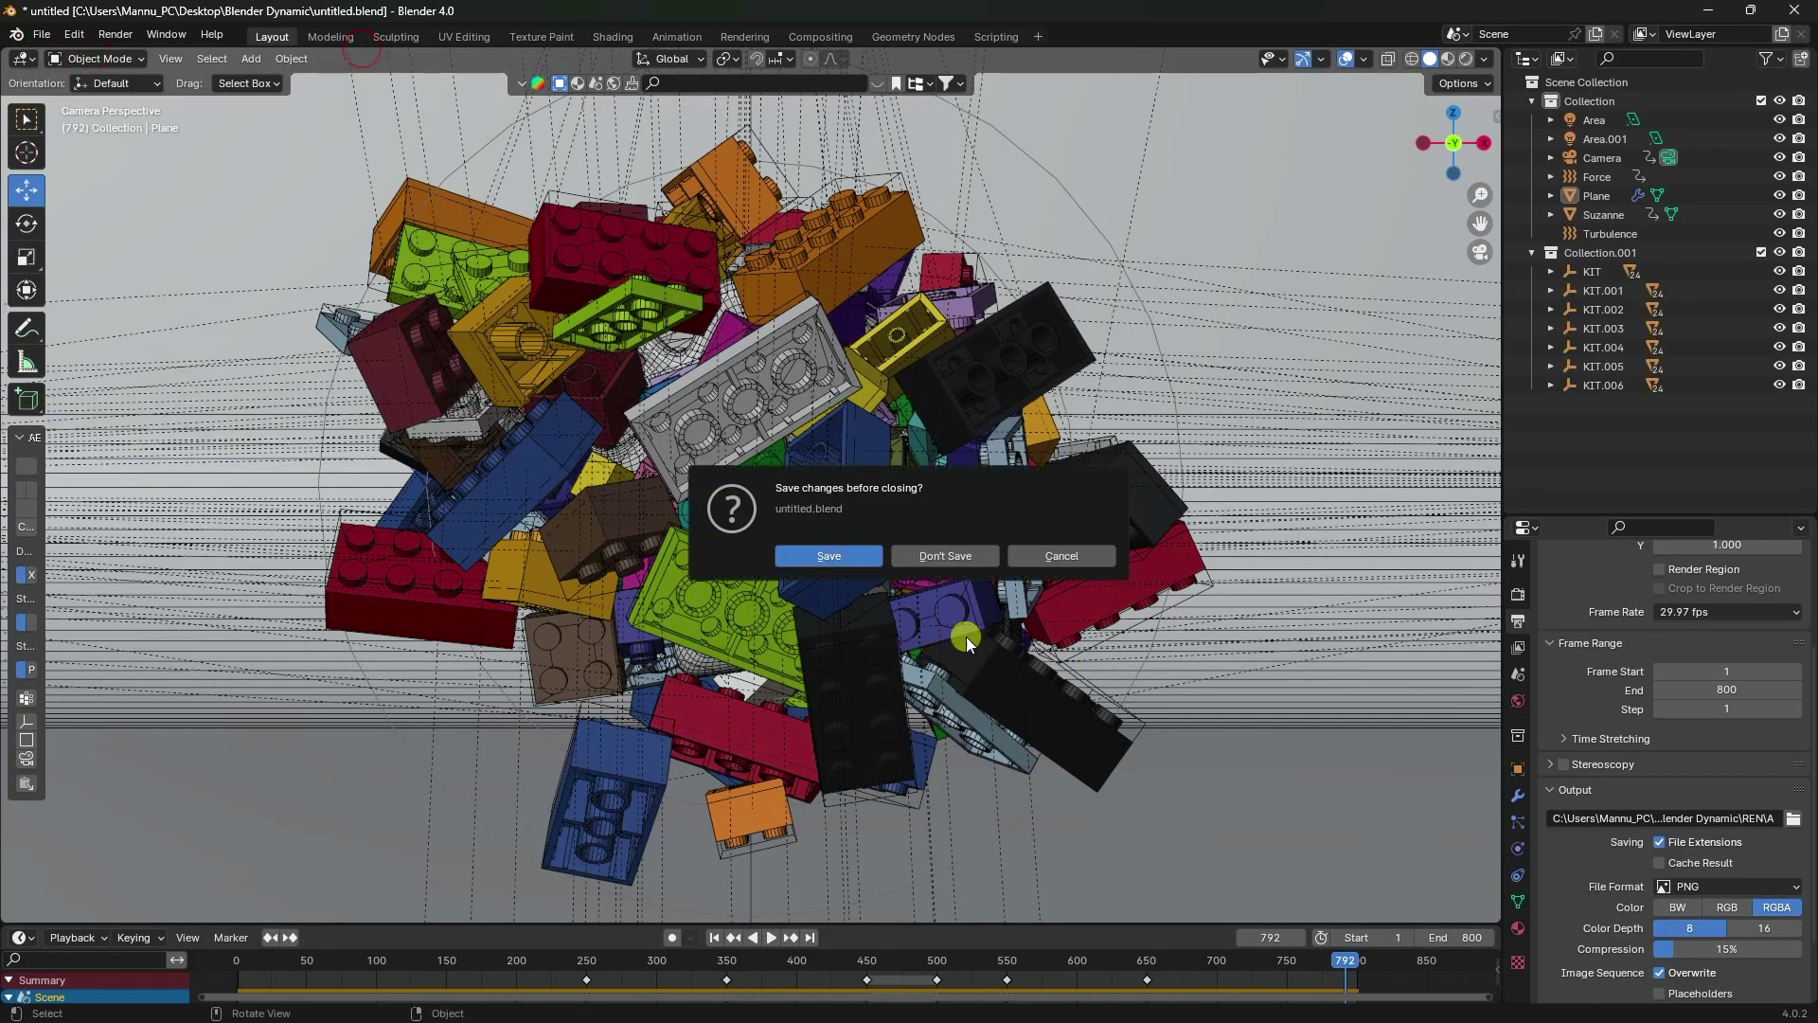
click(937, 555)
drag(249, 257, 1118, 673)
key(Delete)
Add a mesh plane at the origin and scale it by 20 to form the floor.
click(227, 57)
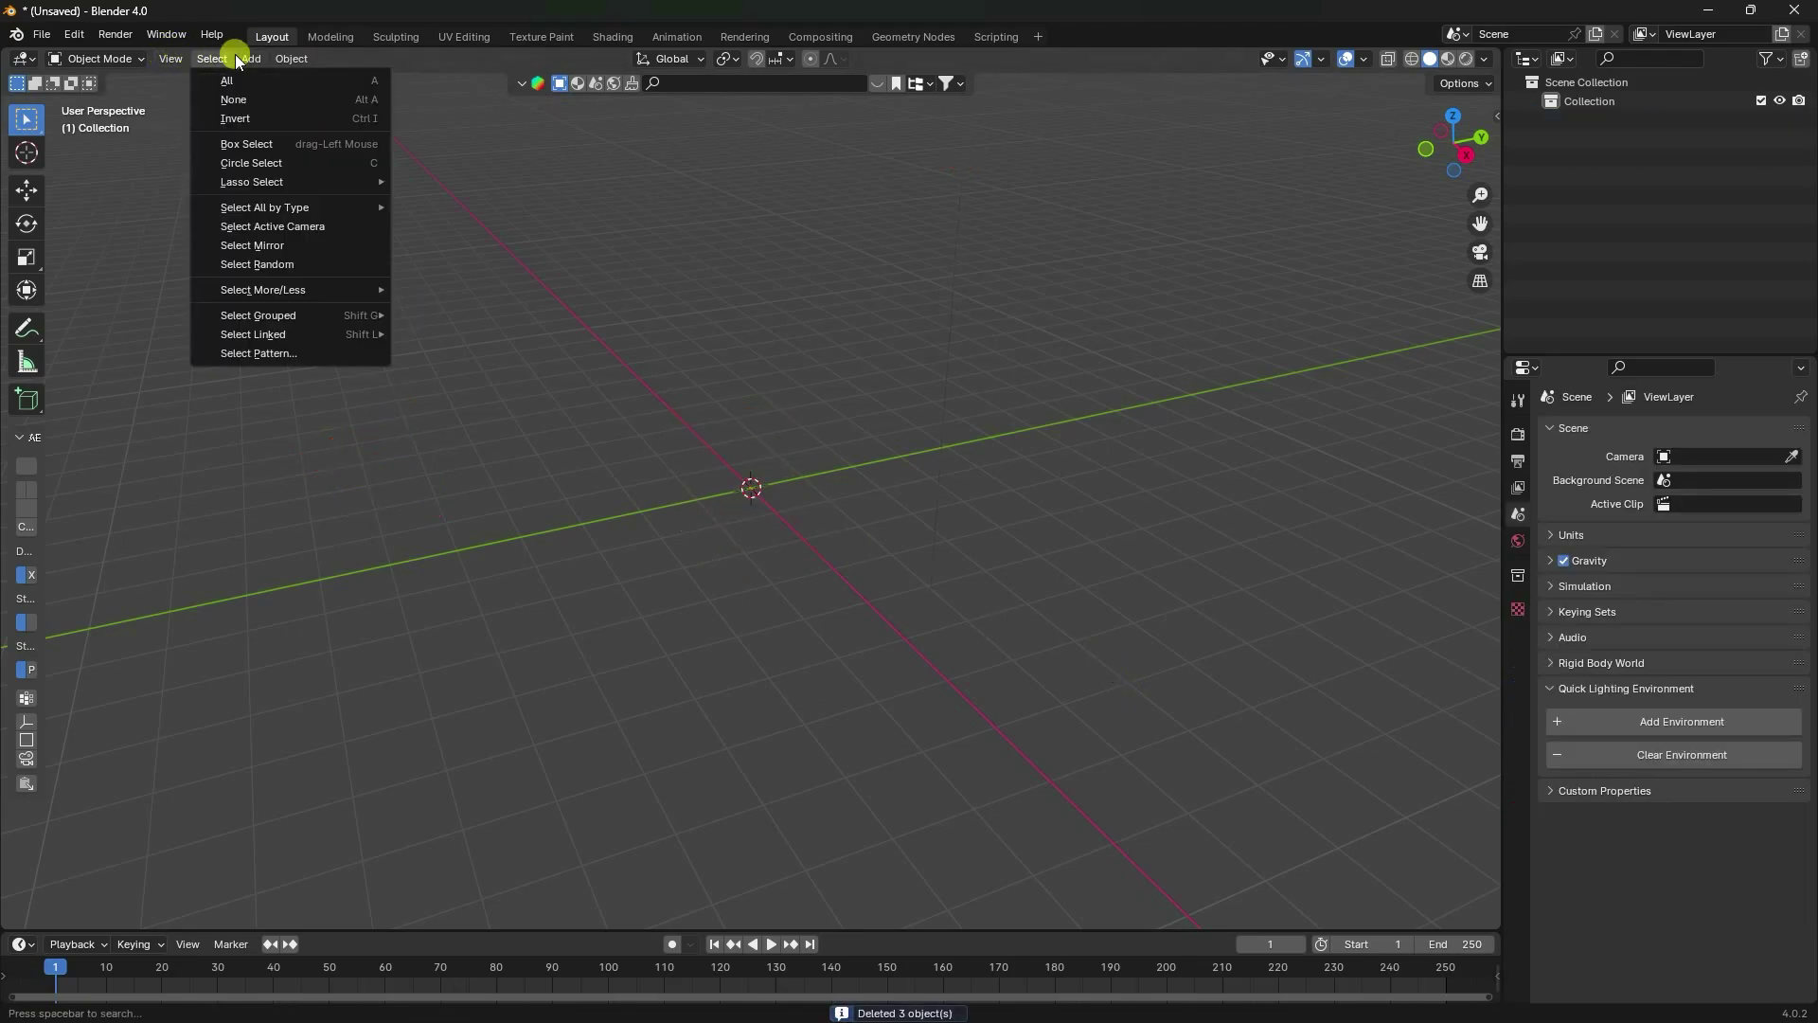
click(252, 59)
click(252, 58)
mouse_move(262, 81)
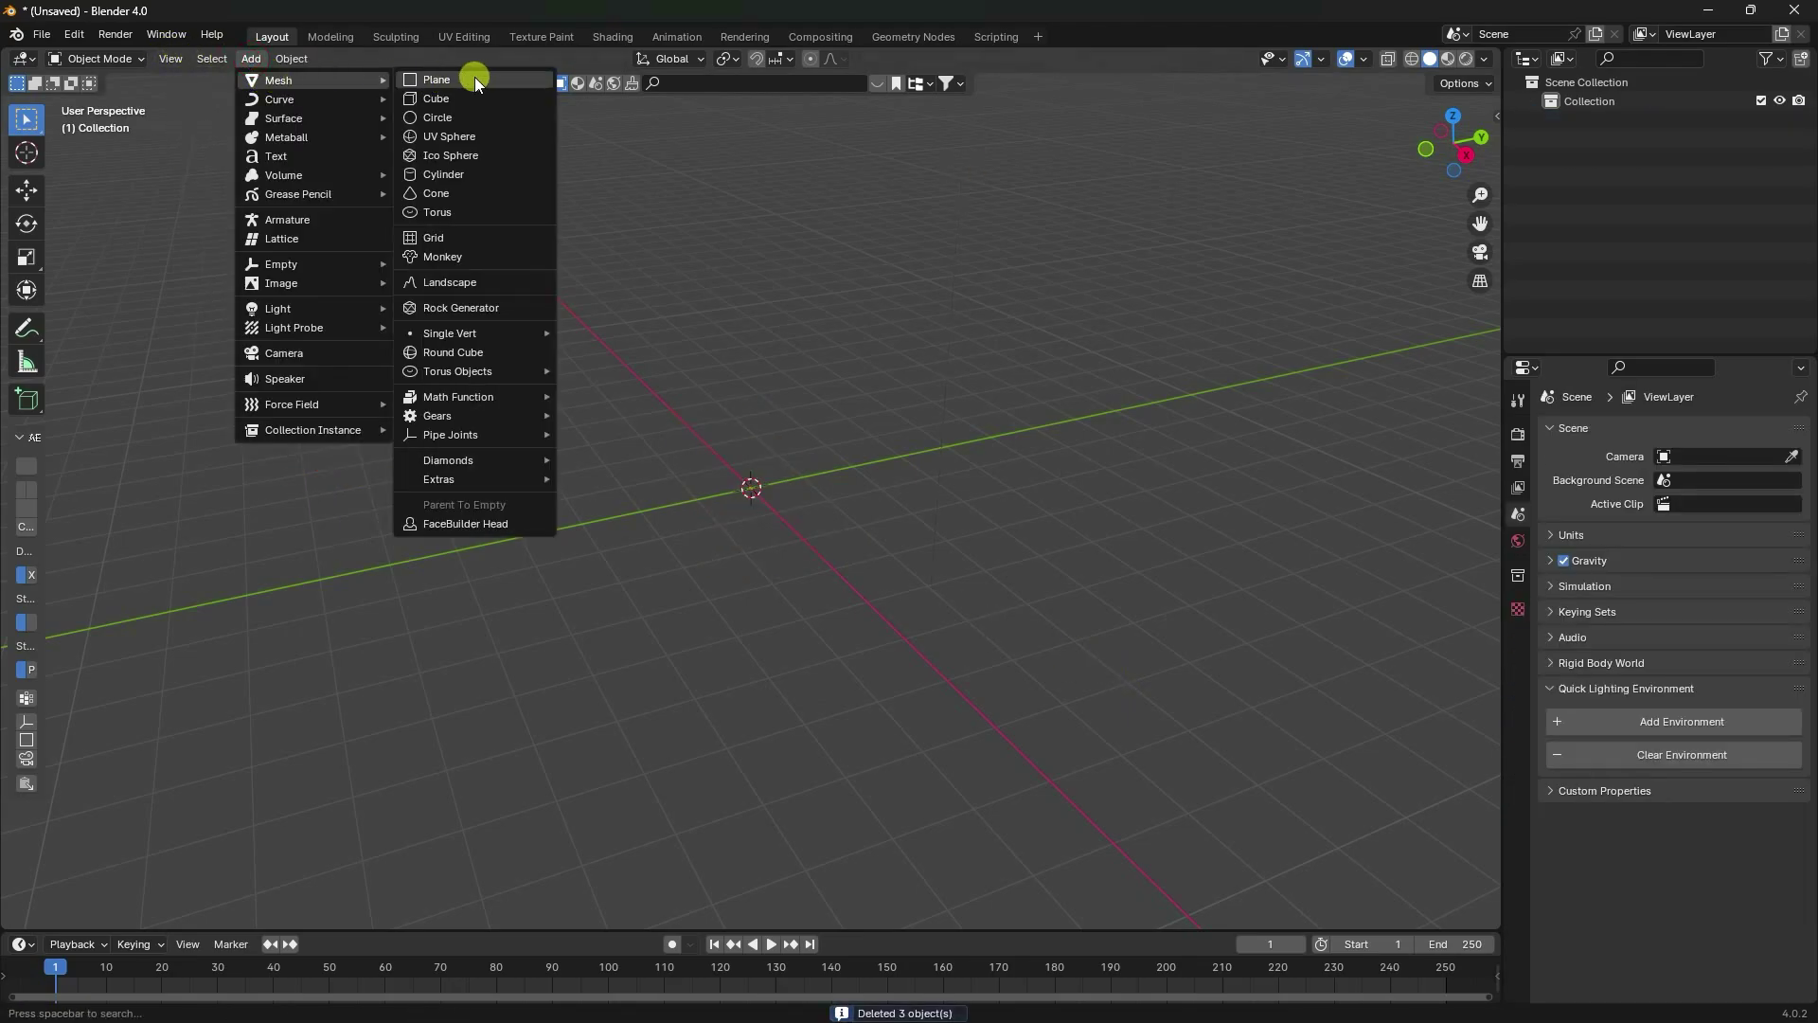
click(474, 78)
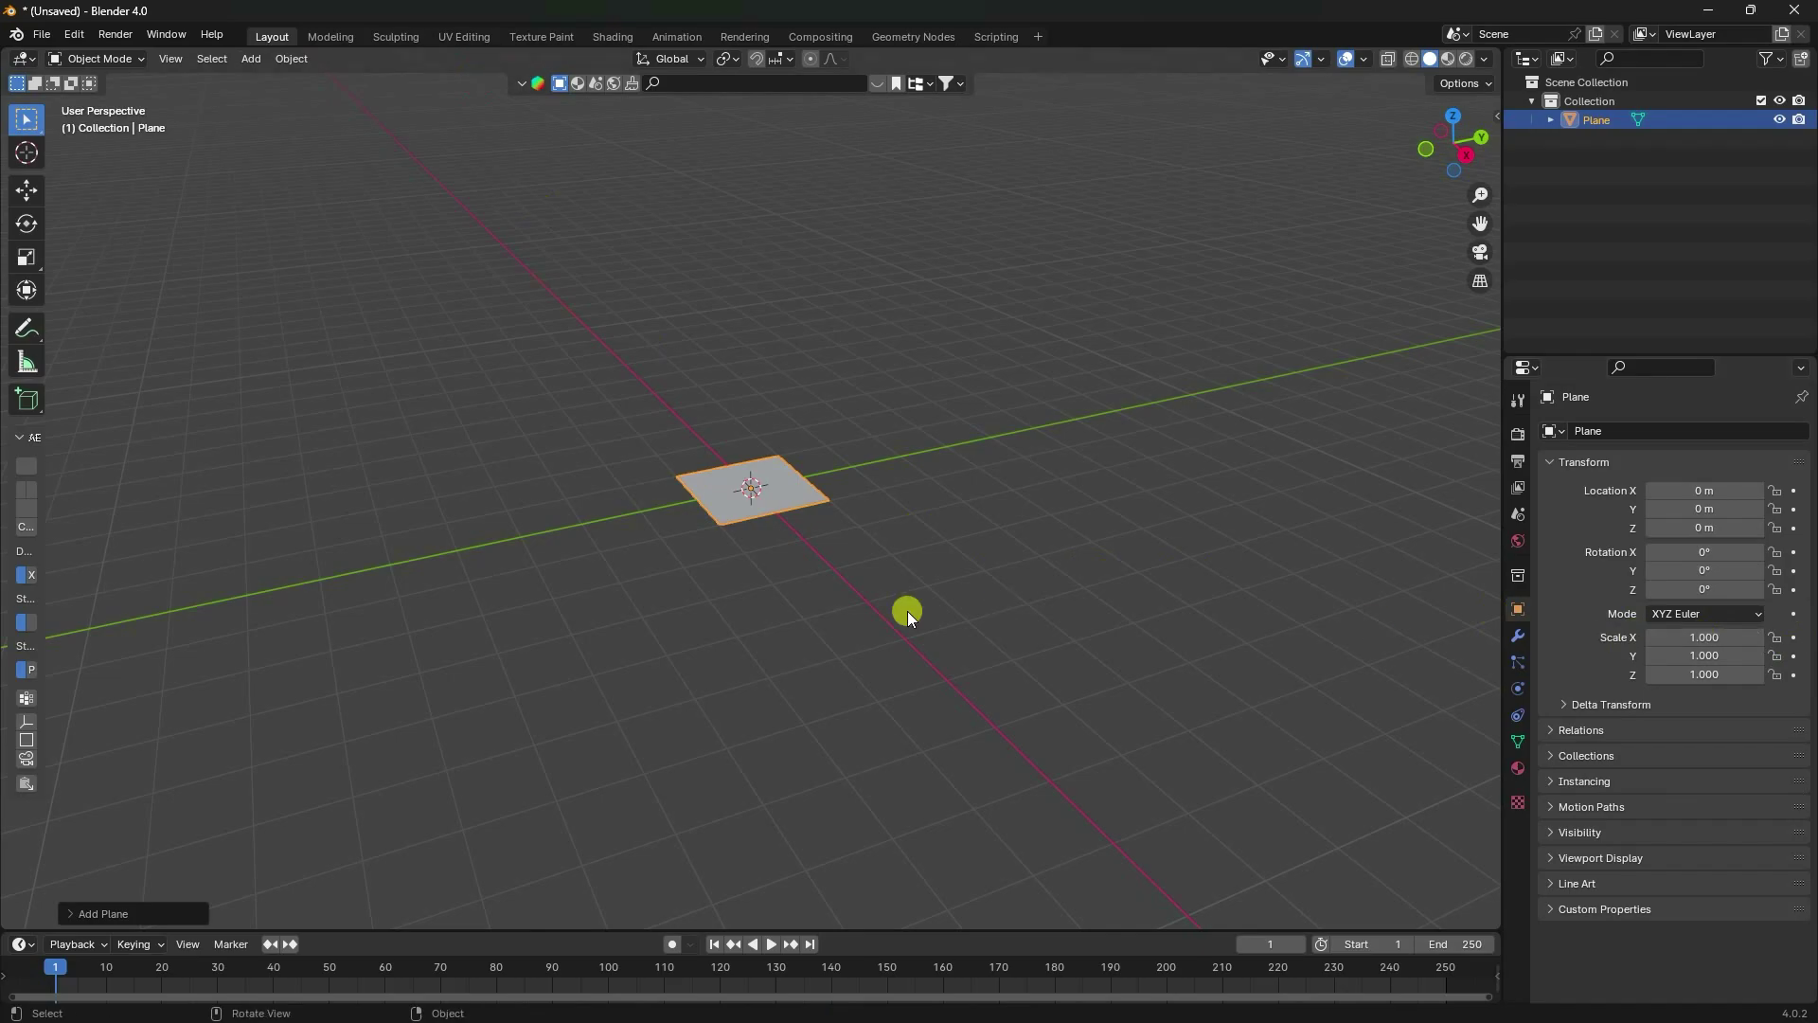
key(s)
key(2)
key(0)
key(Return)
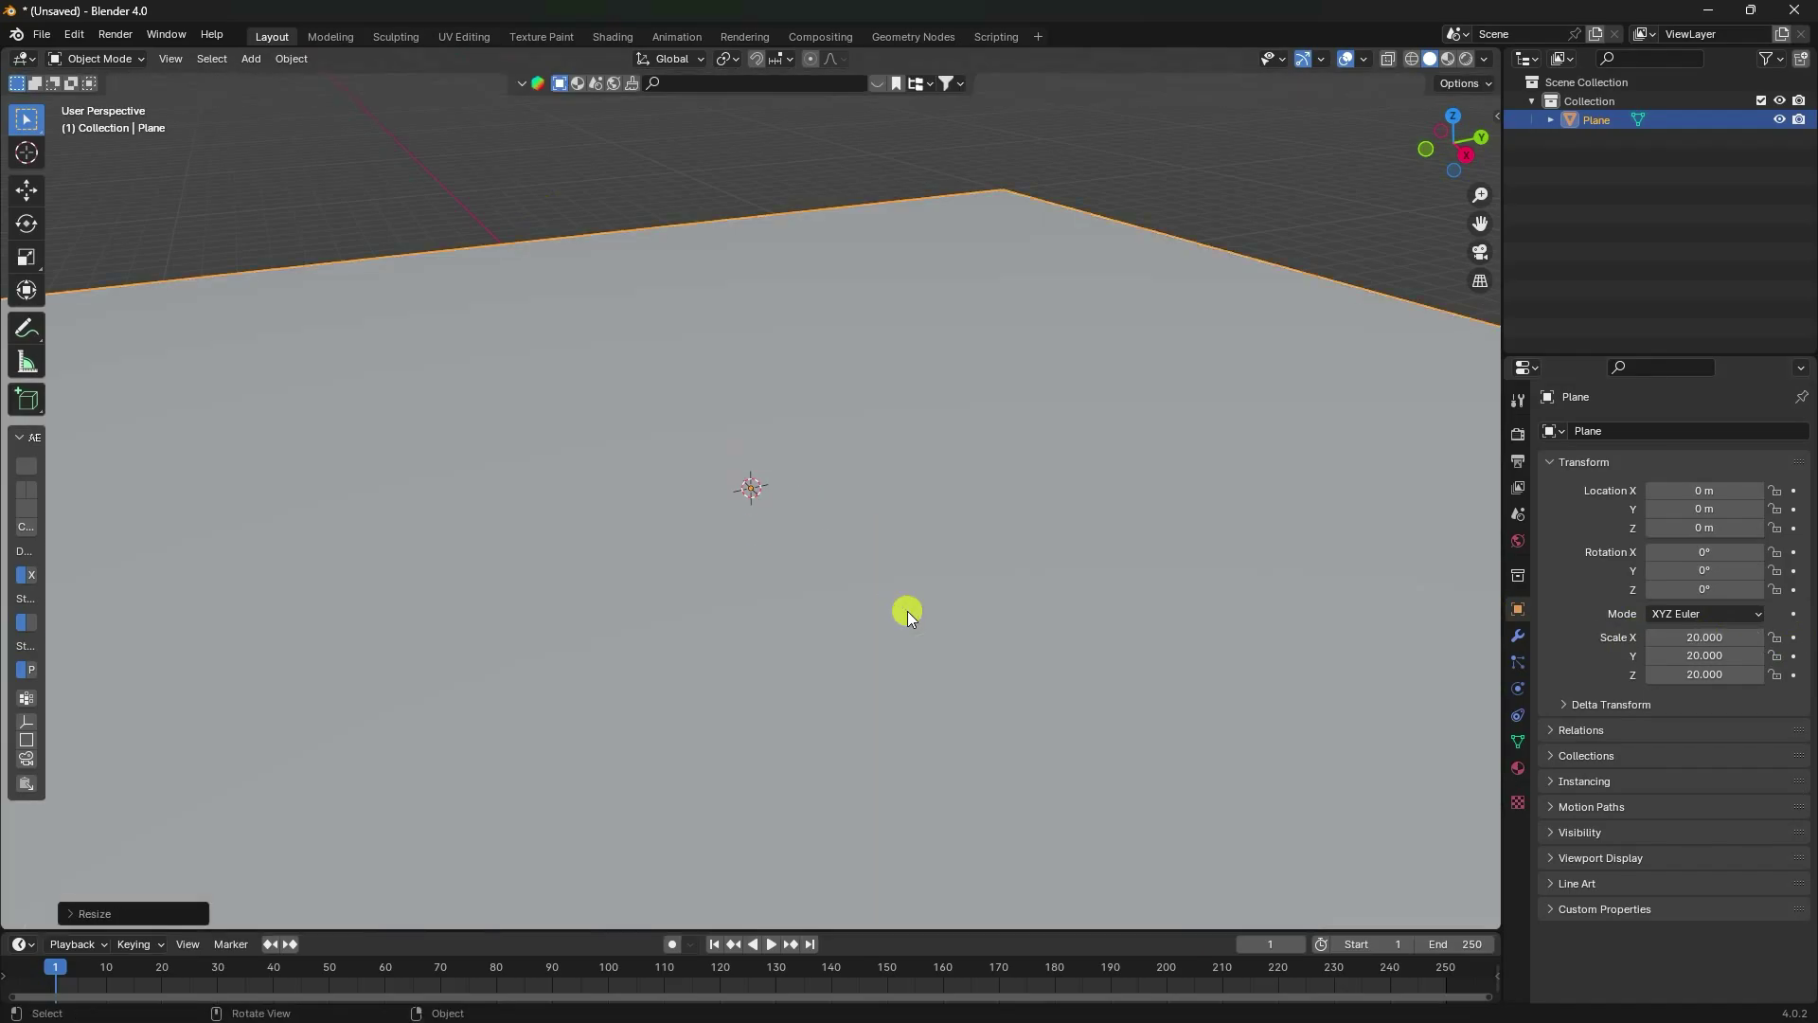
Add a monkey mesh and raise it along Z to about 1.84 m above the plane.
click(250, 59)
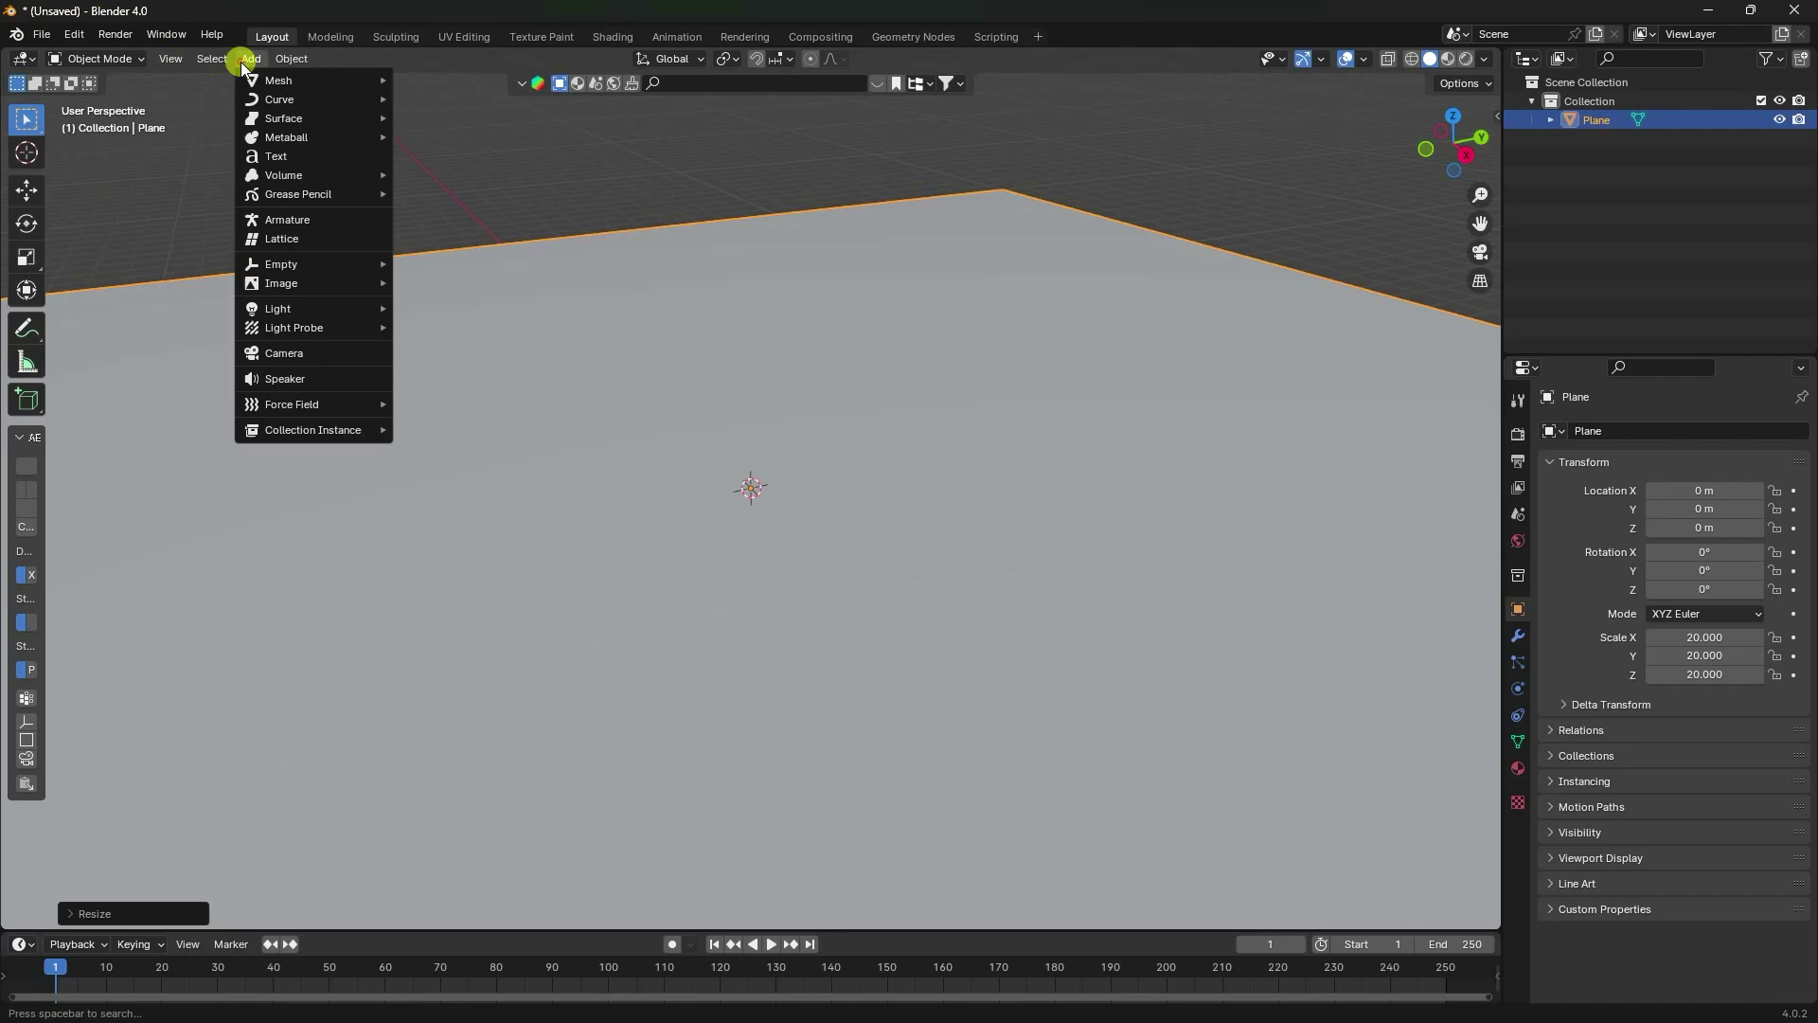
mouse_move(269, 82)
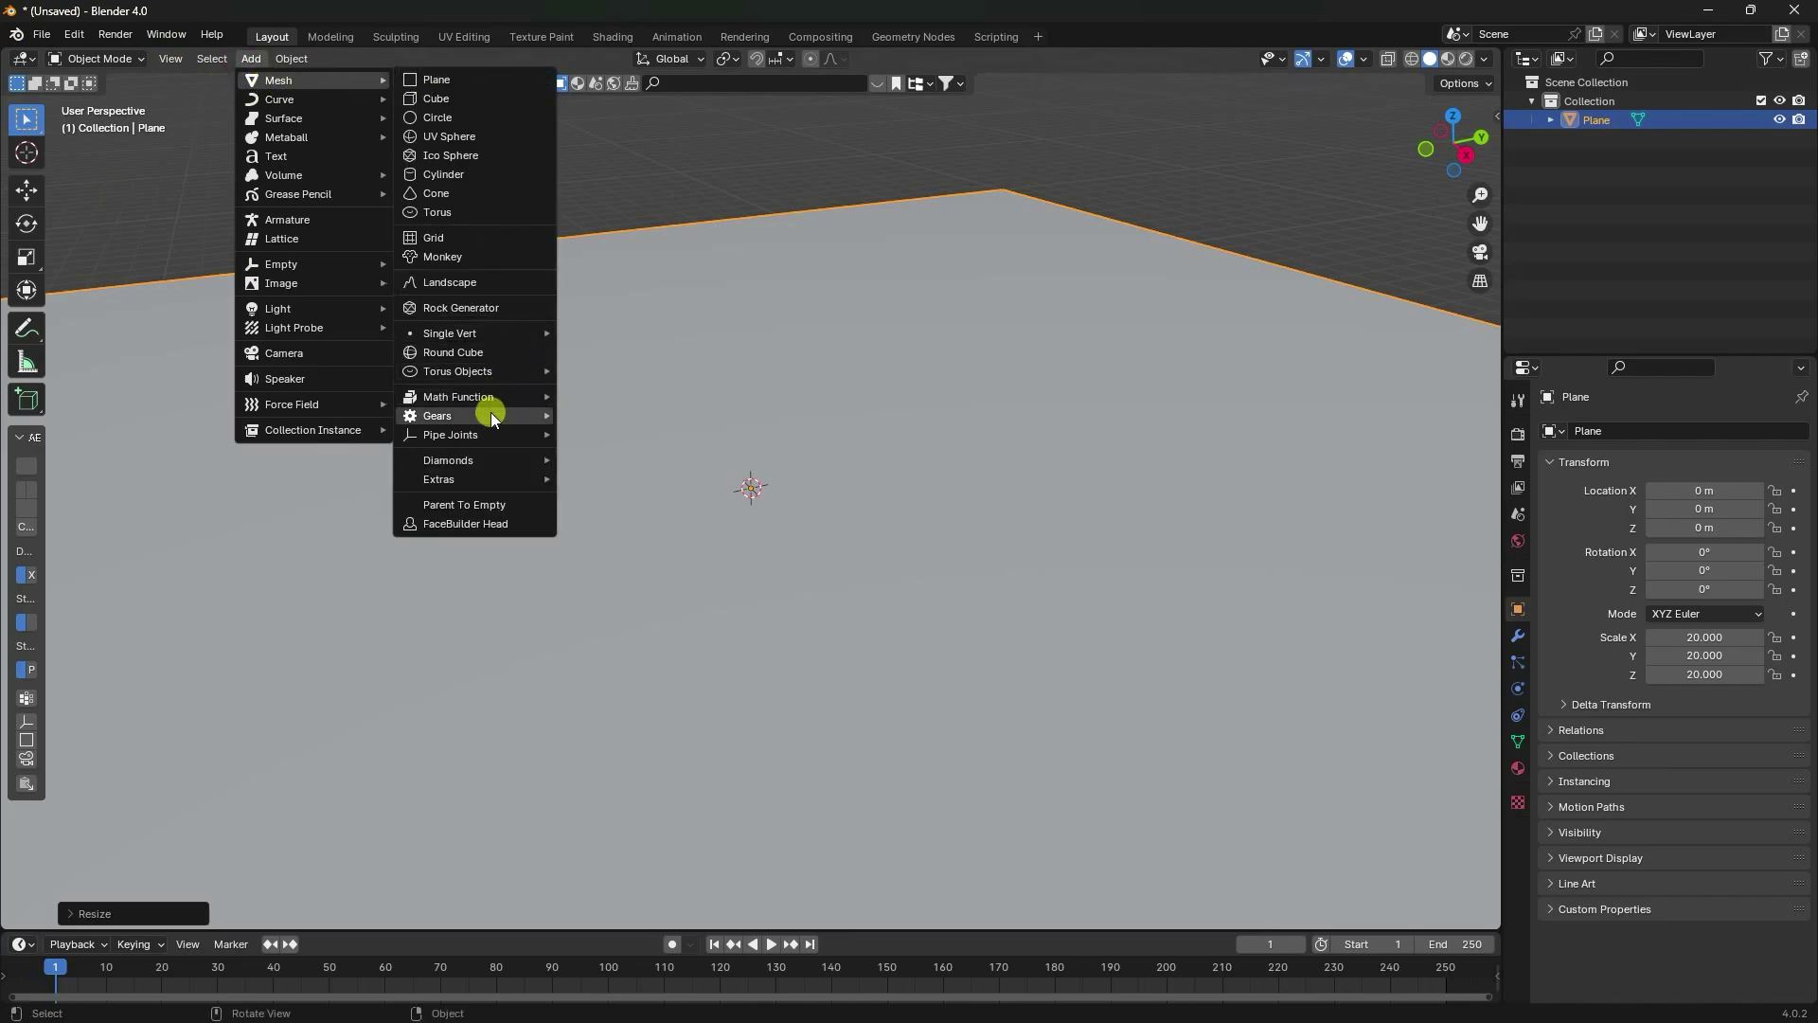
click(441, 257)
middle_drag(459, 254, 722, 411)
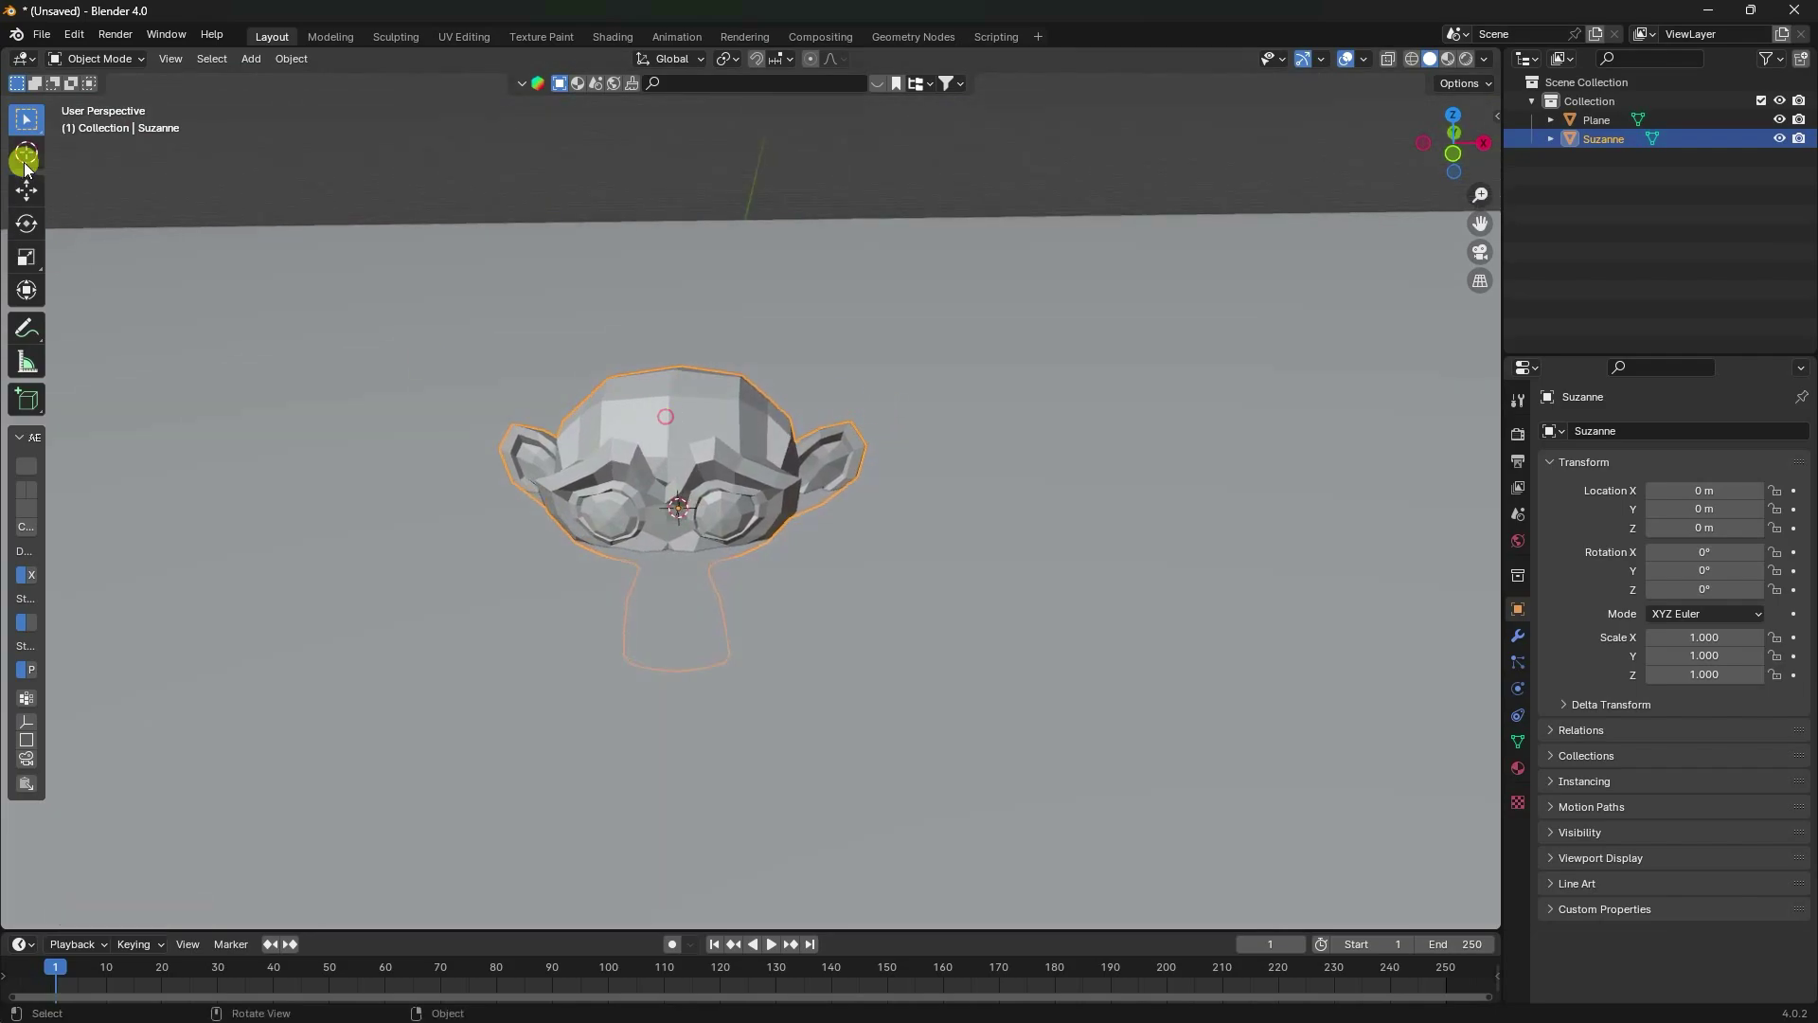
click(26, 190)
scroll(877, 464, down, 2)
drag(706, 417, 702, 282)
Give the monkey a Catmull-Clark Subdivision Surface modifier, increase its viewport level, and apply it.
middle_drag(702, 282, 742, 344)
scroll(730, 312, up, 3)
mouse_move(714, 280)
middle_down()
mouse_move(736, 315)
mouse_move(742, 419)
mouse_move(714, 424)
mouse_move(758, 321)
mouse_move(788, 381)
middle_up()
scroll(755, 320, up, 2)
click(1516, 637)
click(1587, 430)
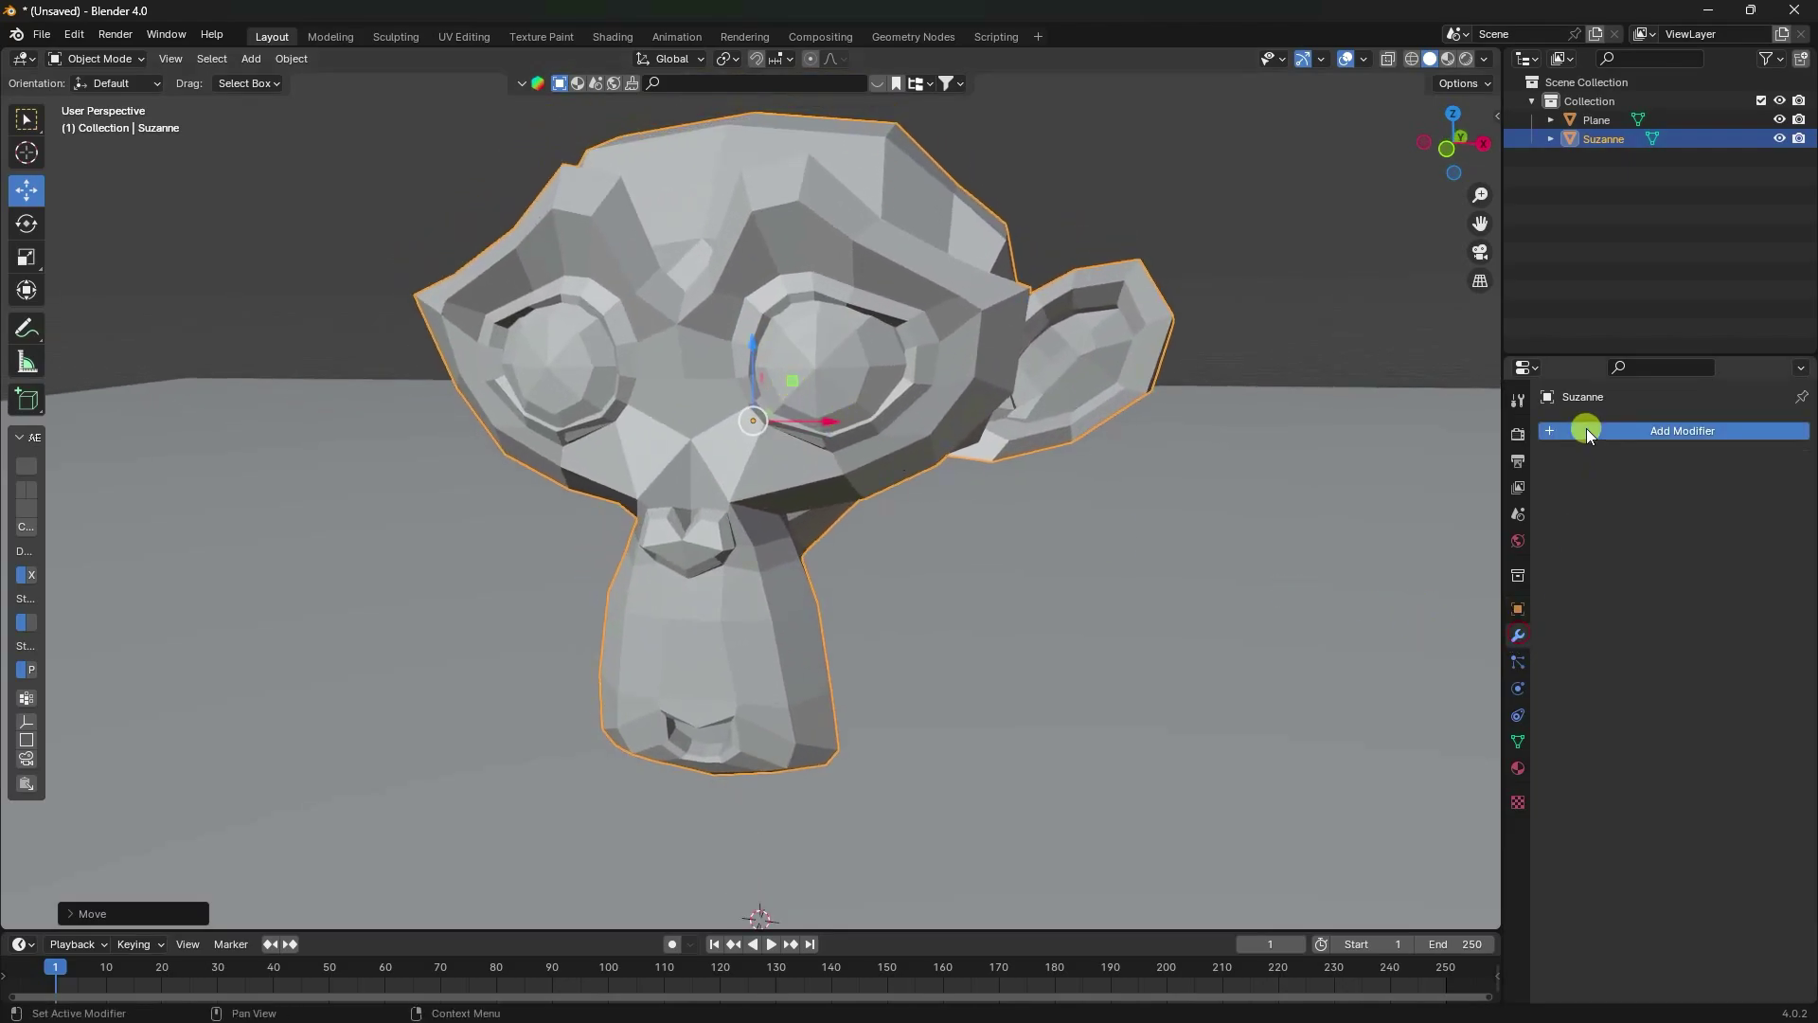
click(1536, 500)
click(1682, 745)
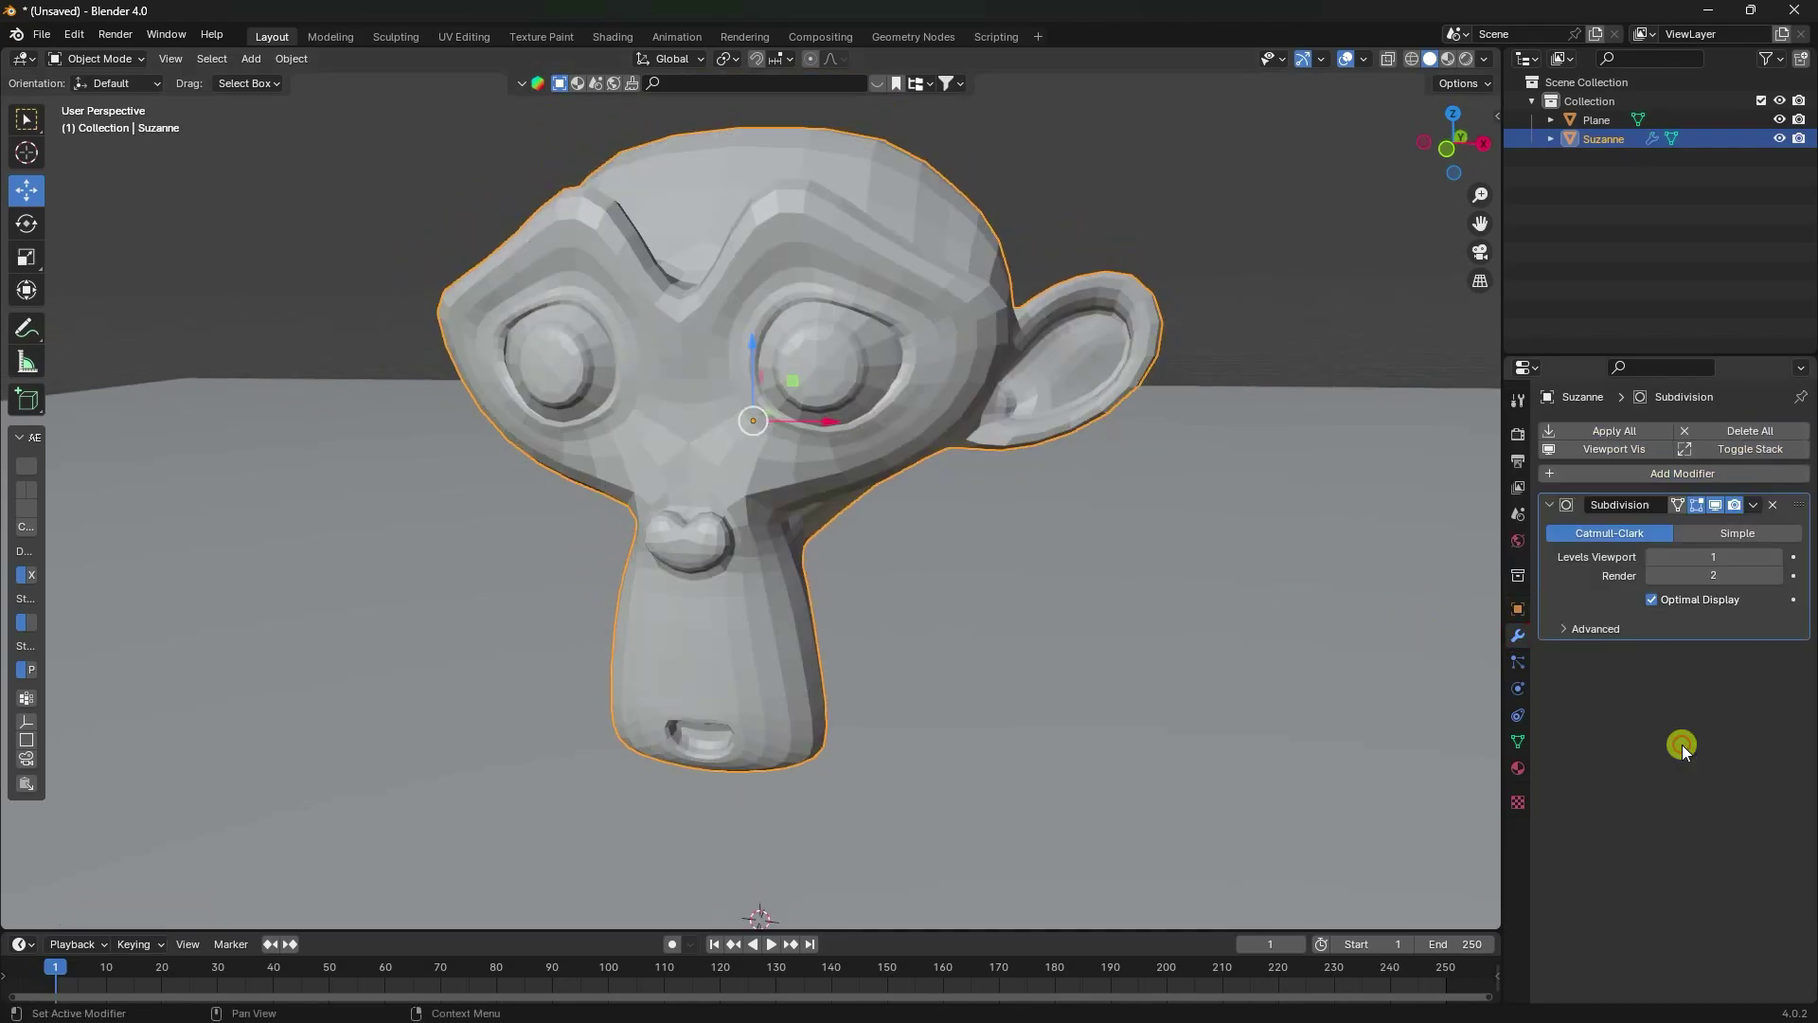
click(1776, 556)
click(1758, 506)
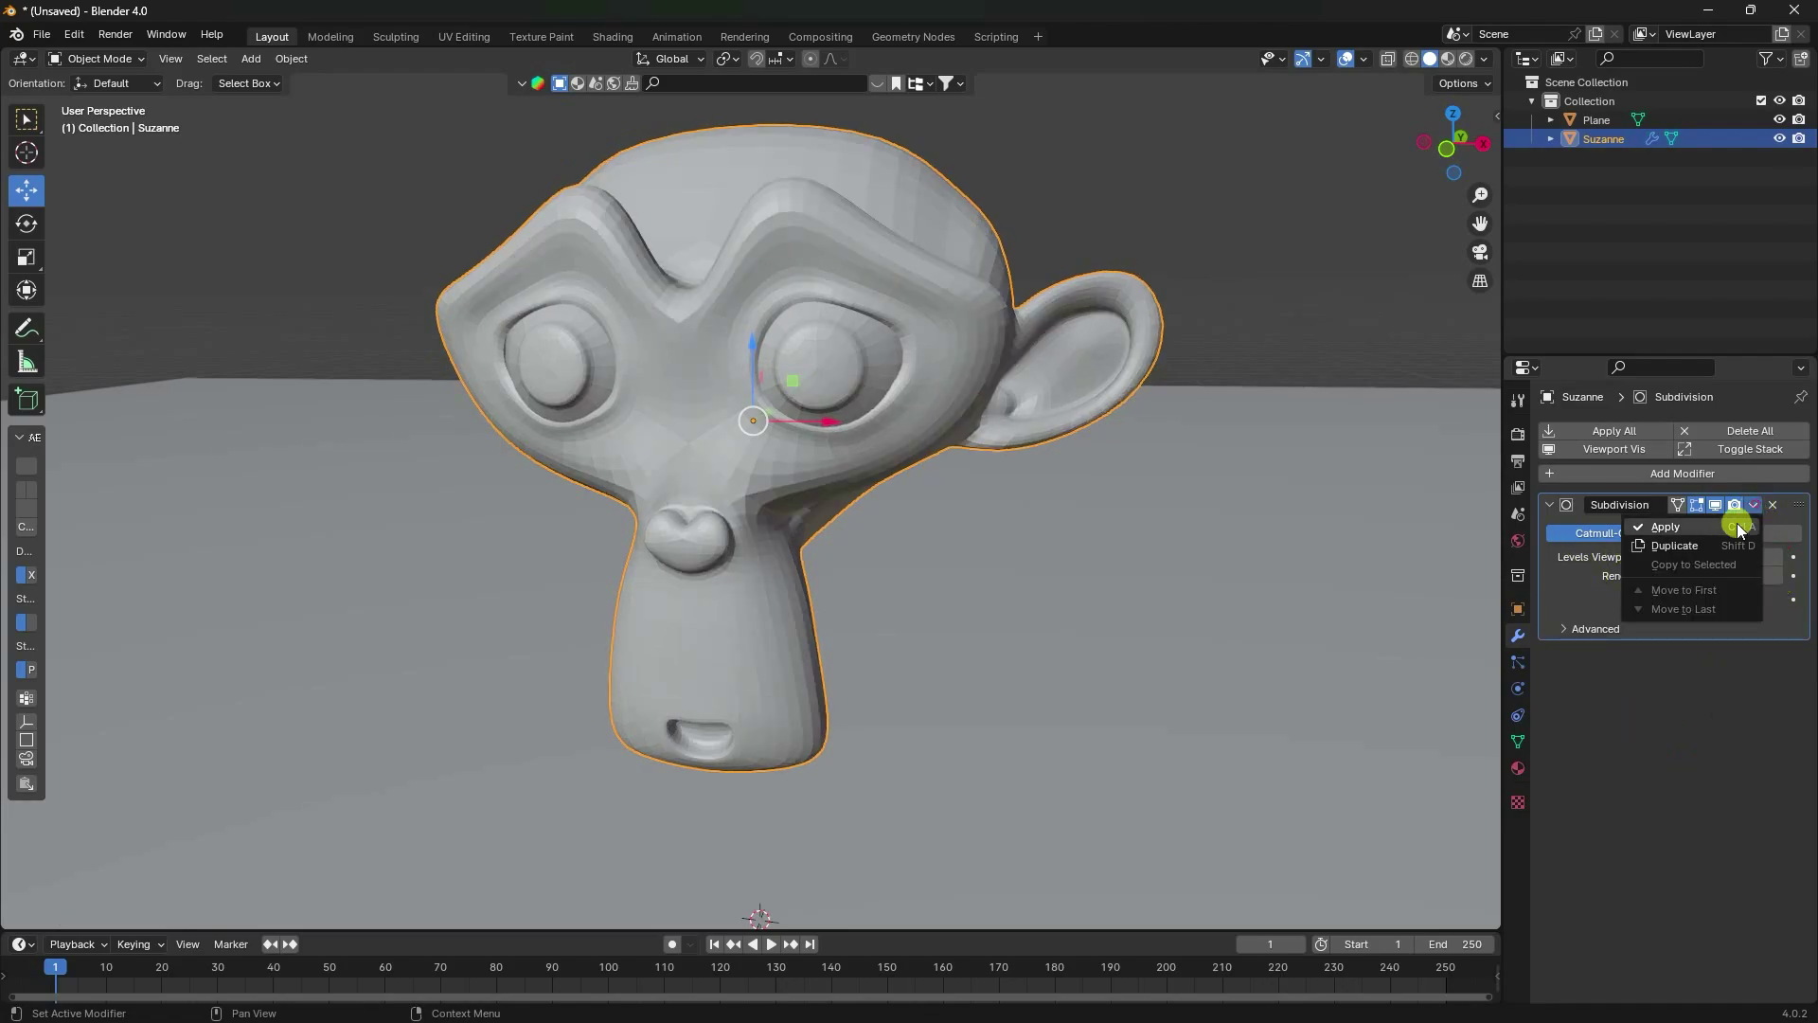
click(1689, 526)
Shade the monkey mesh smooth.
click(596, 258)
right_click(606, 251)
click(606, 252)
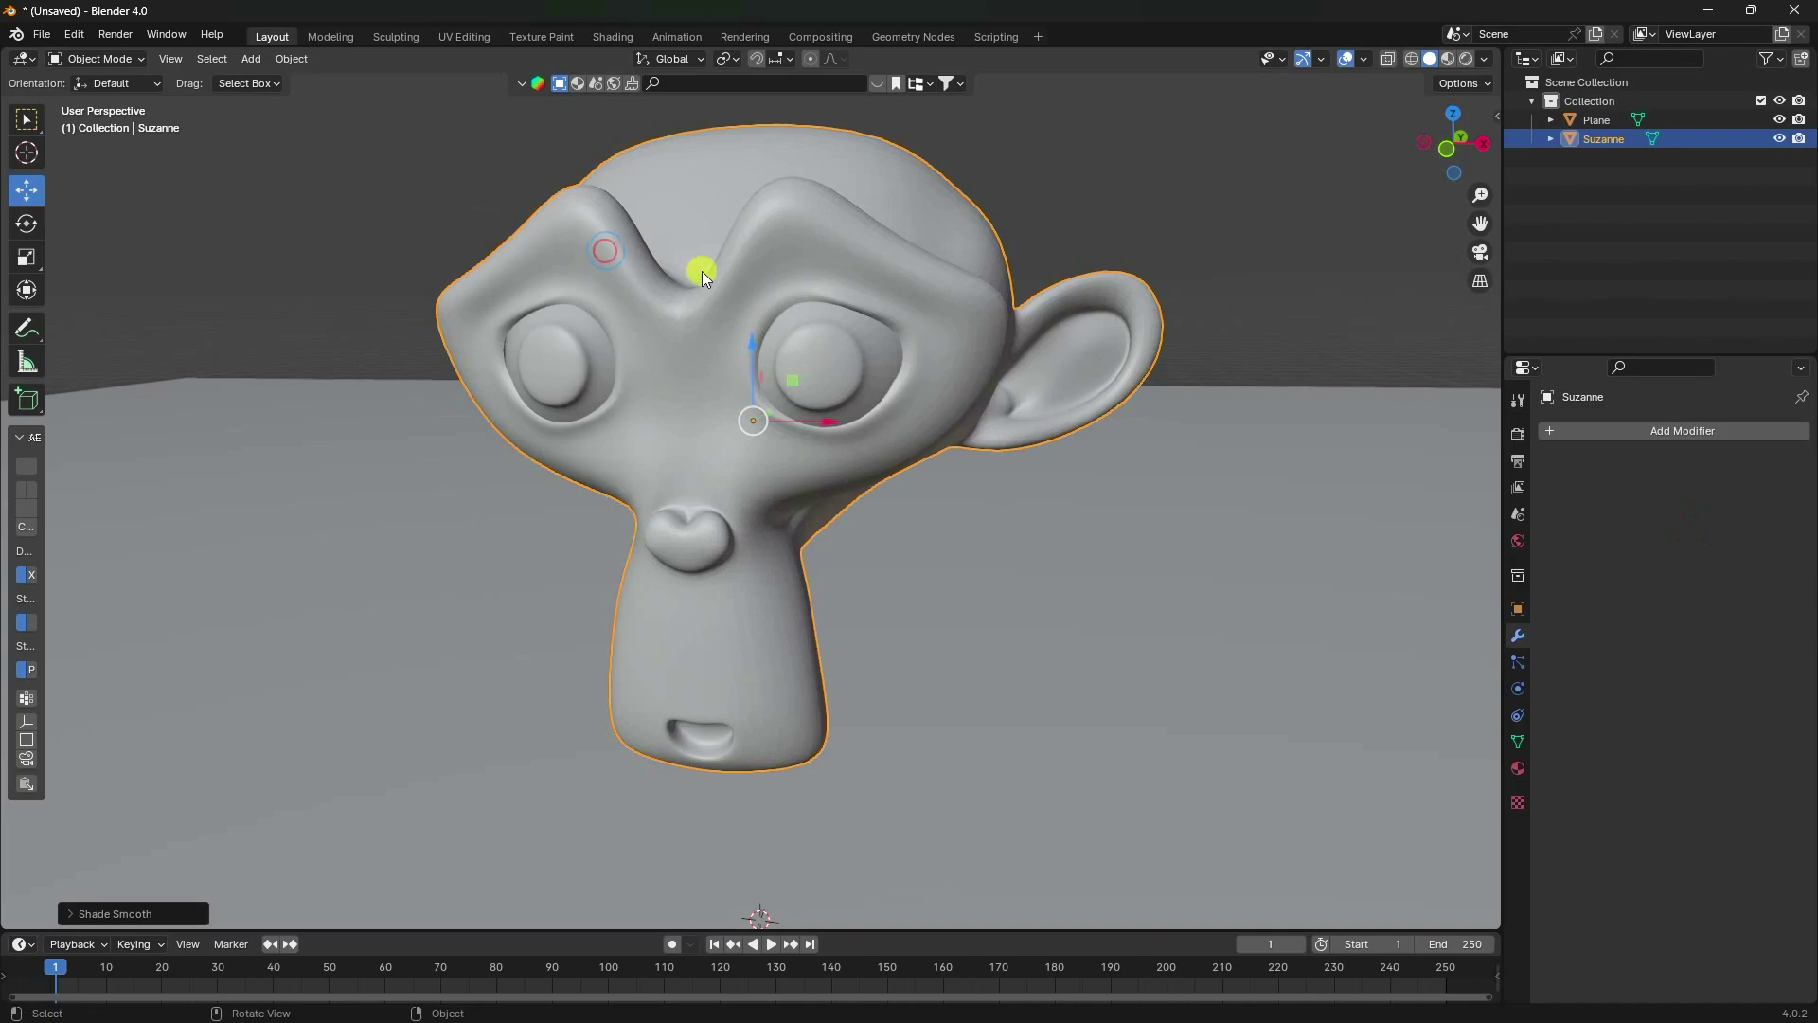
Append the brick kit collection from Traffic Cone.blend in the Blender Dynamic\3D Objects folder.
scroll(566, 352, down, 4)
shift+middle_drag(740, 458, 659, 383)
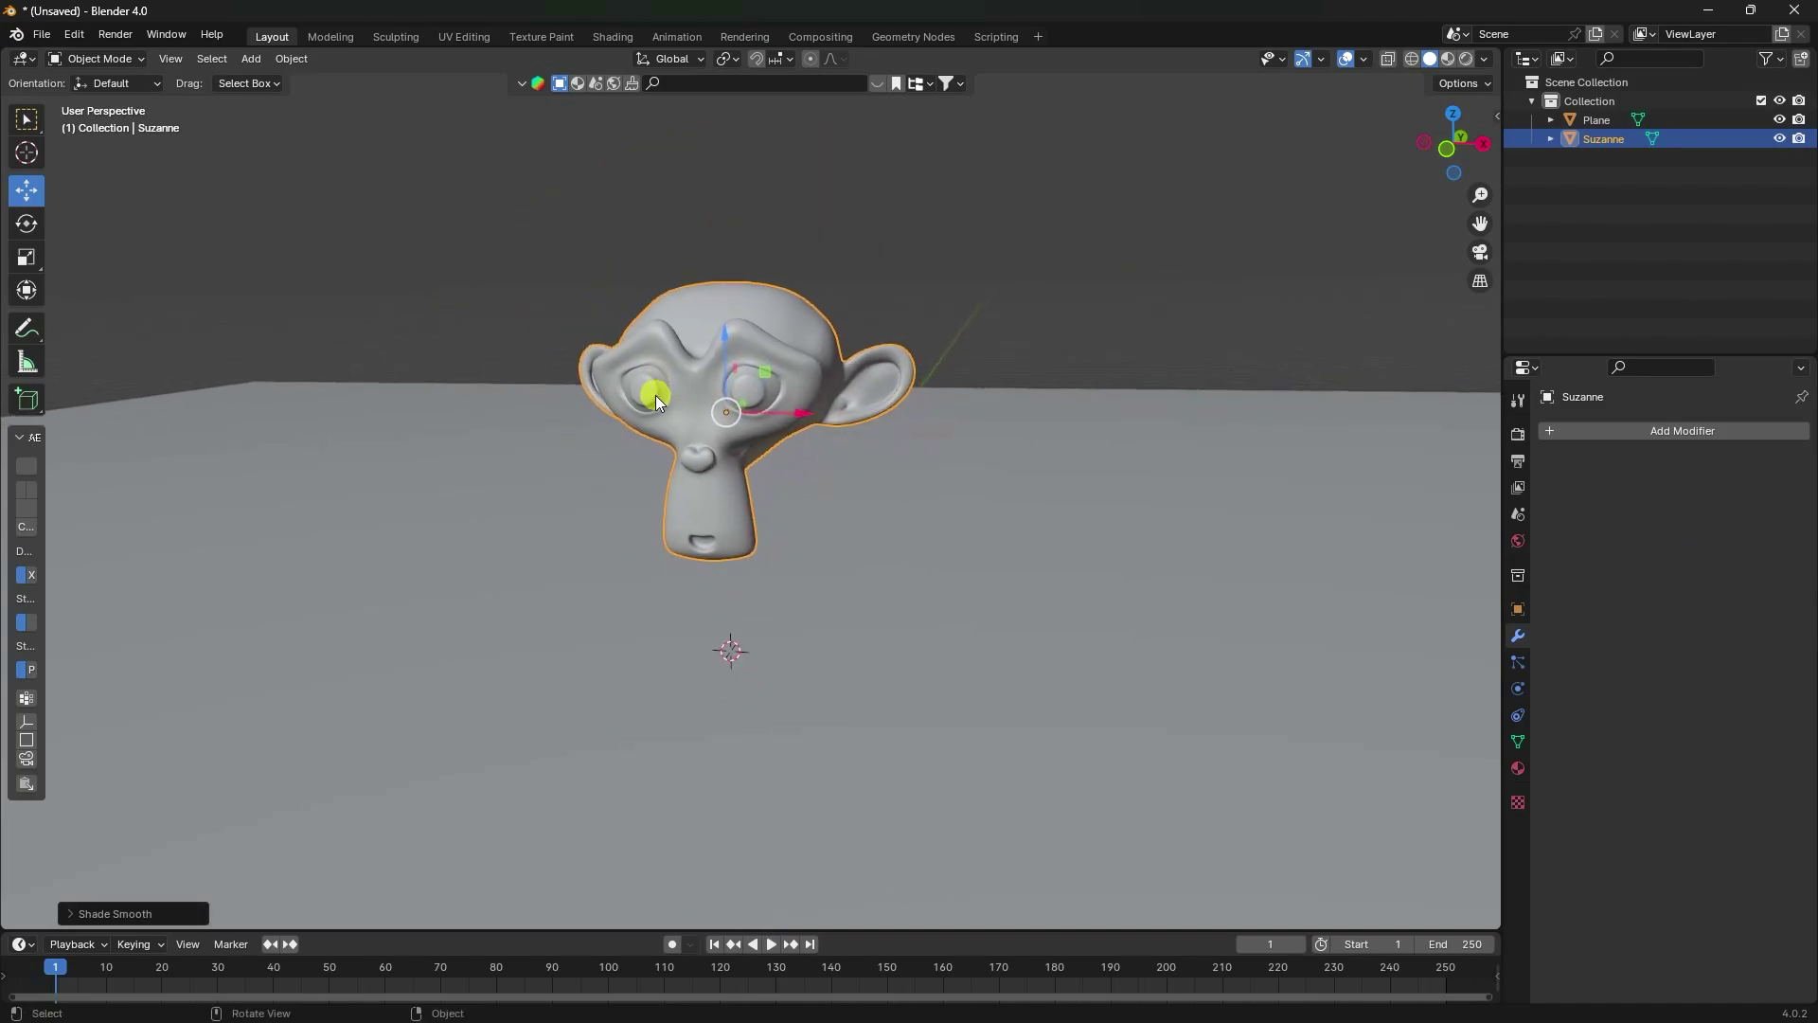
click(42, 36)
click(85, 255)
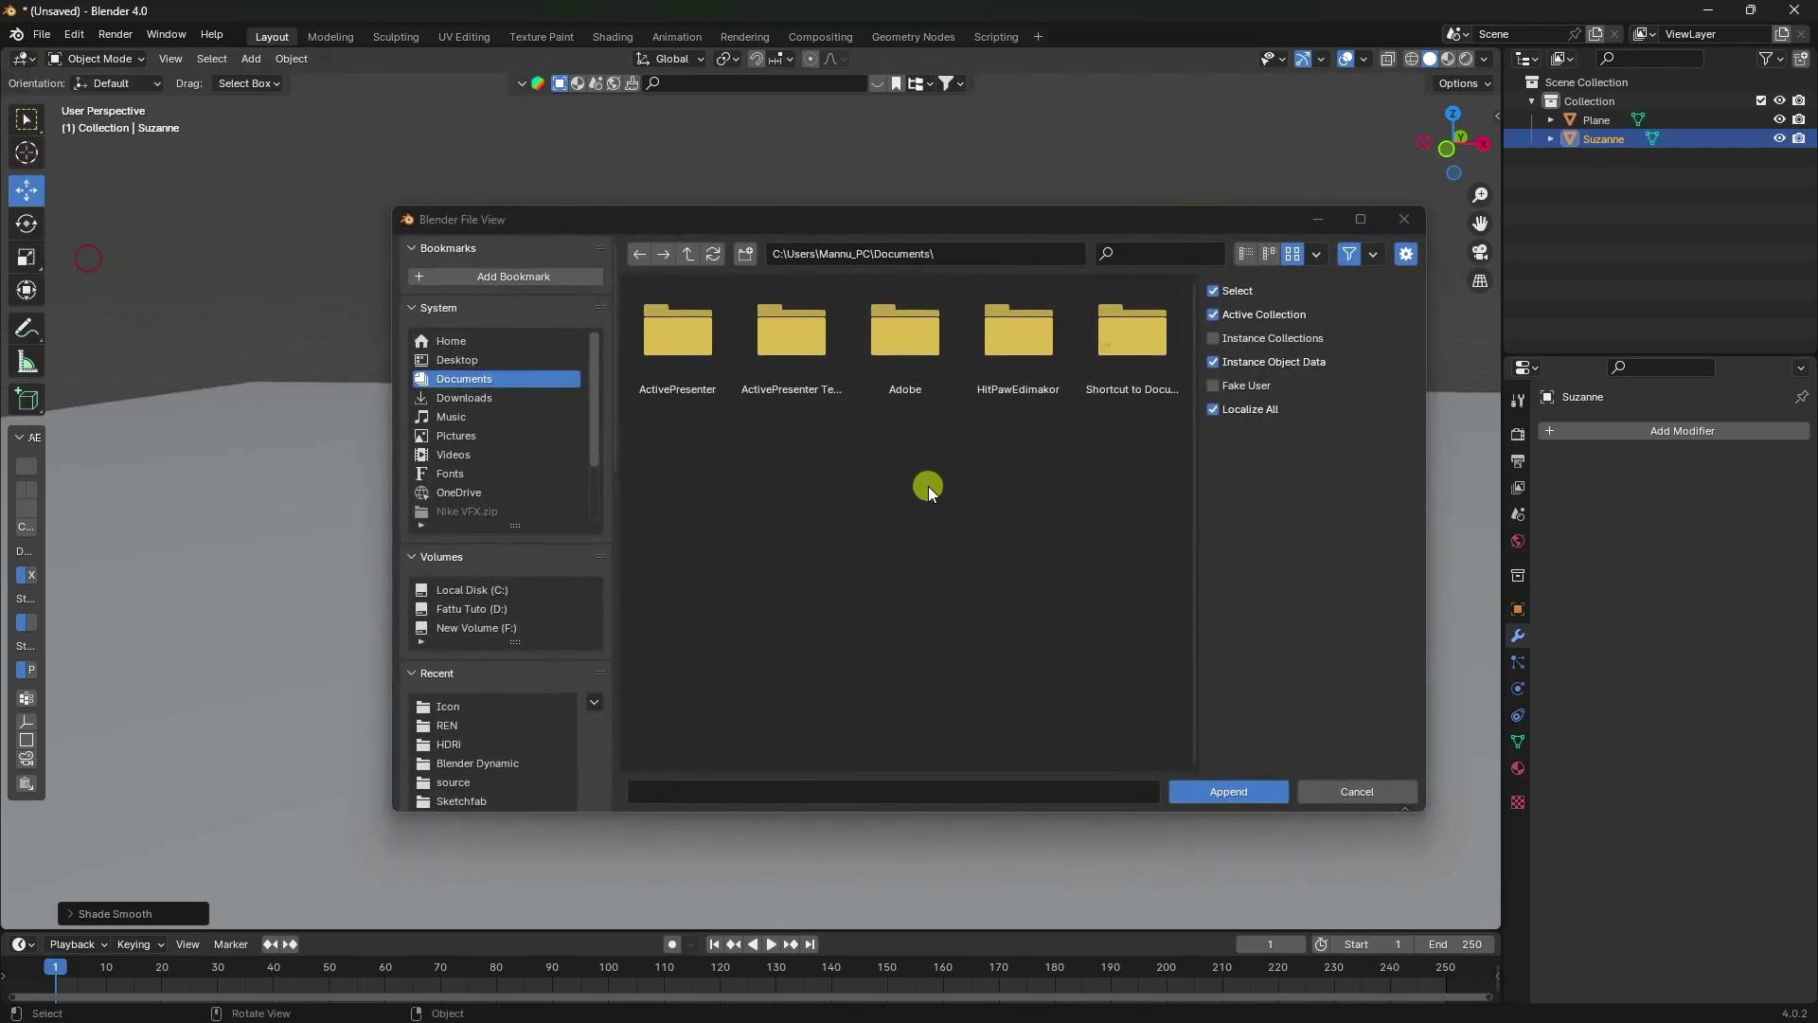
click(477, 762)
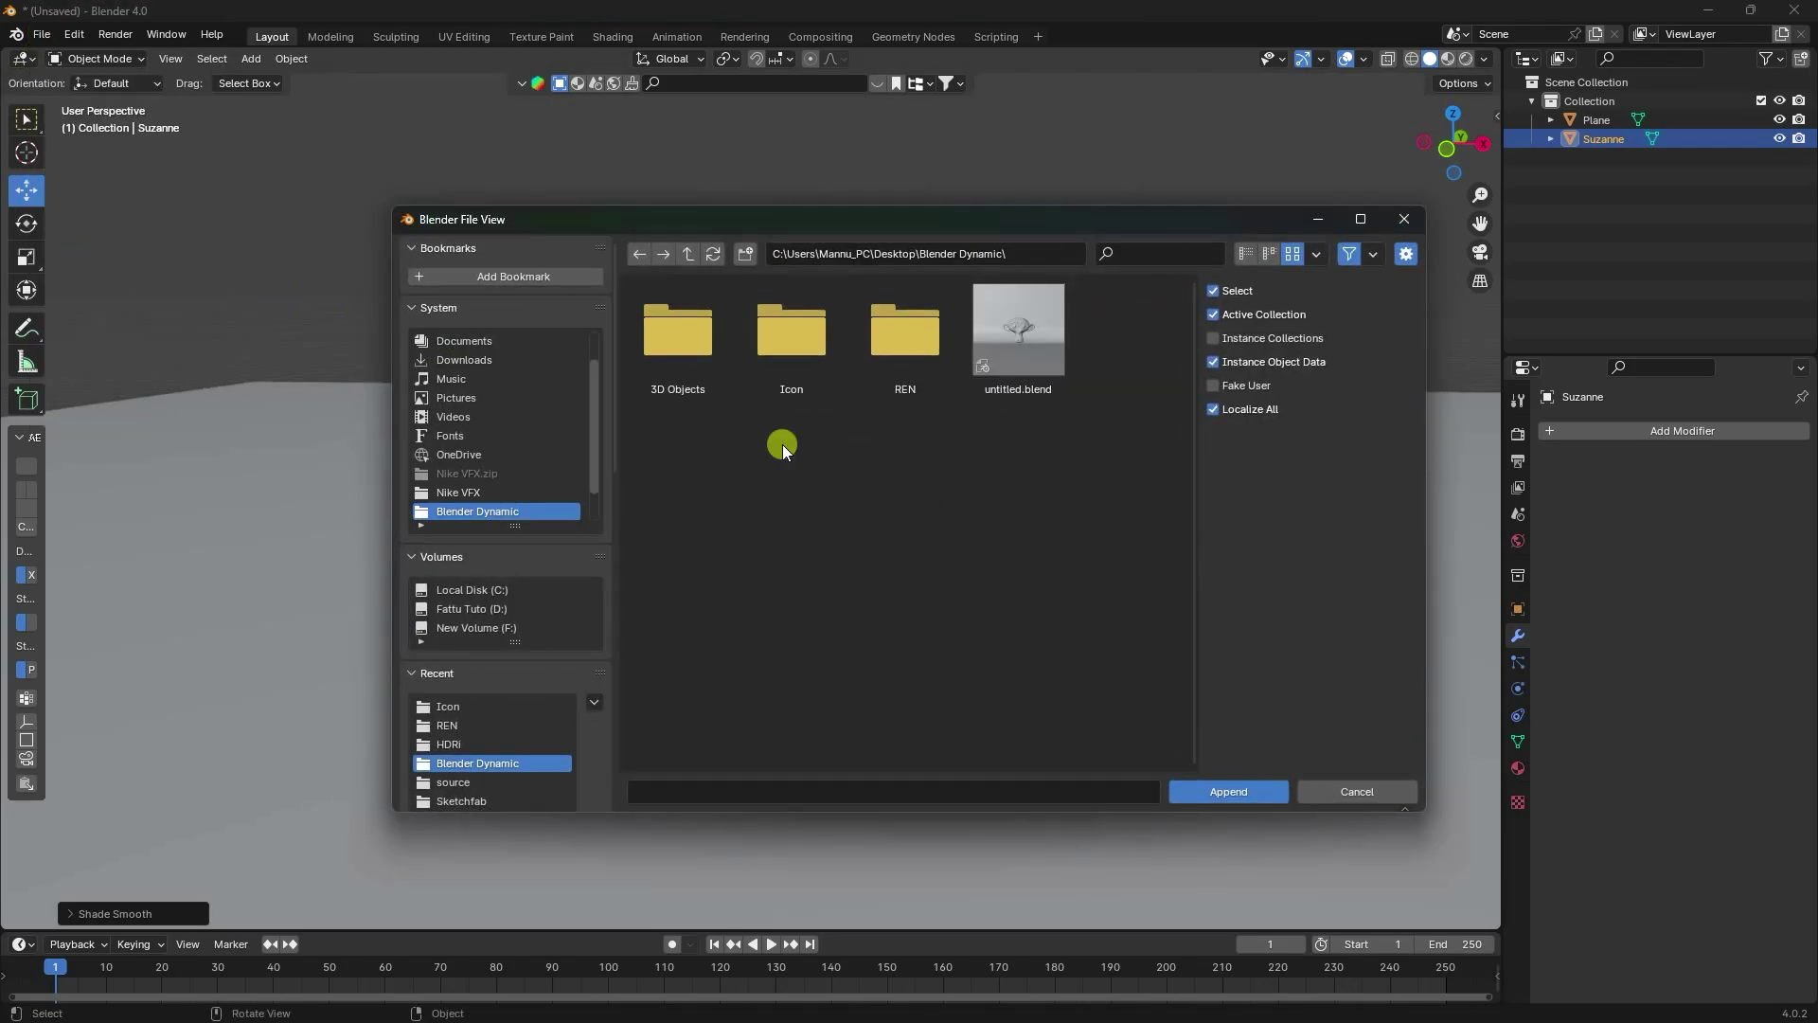
click(676, 364)
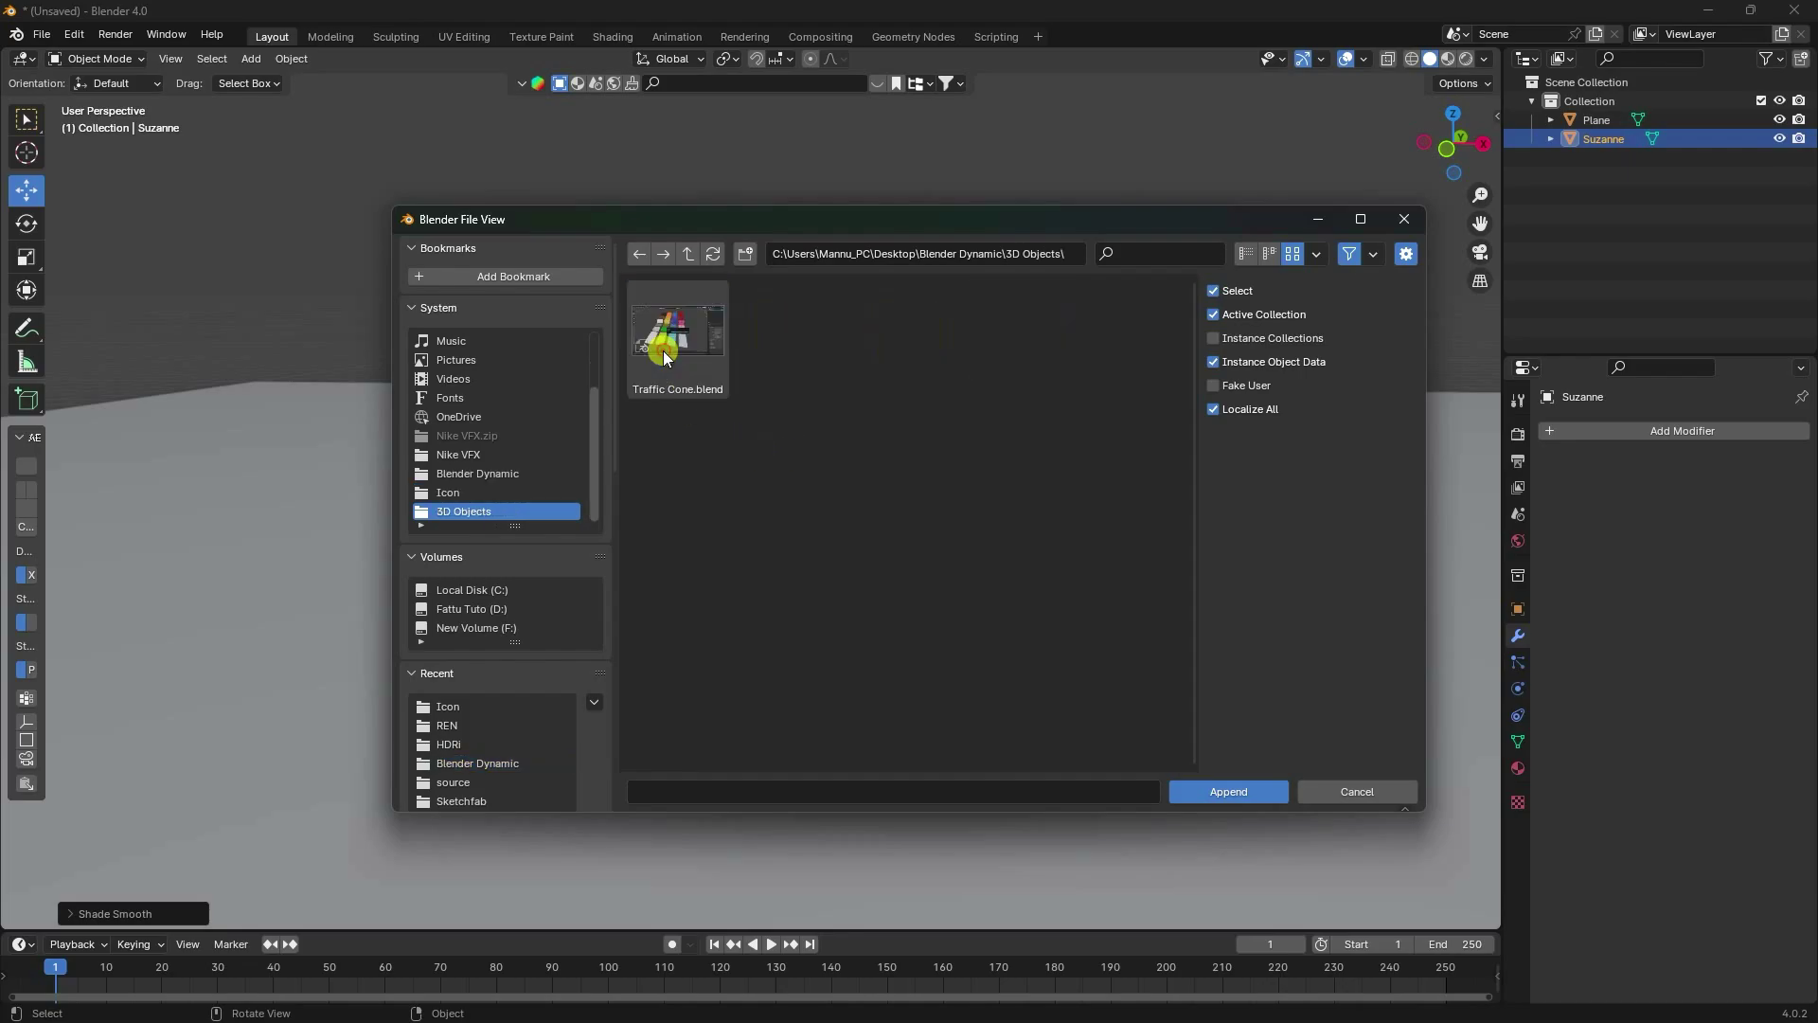
click(685, 352)
click(1212, 798)
double_click(791, 327)
click(662, 357)
click(1229, 792)
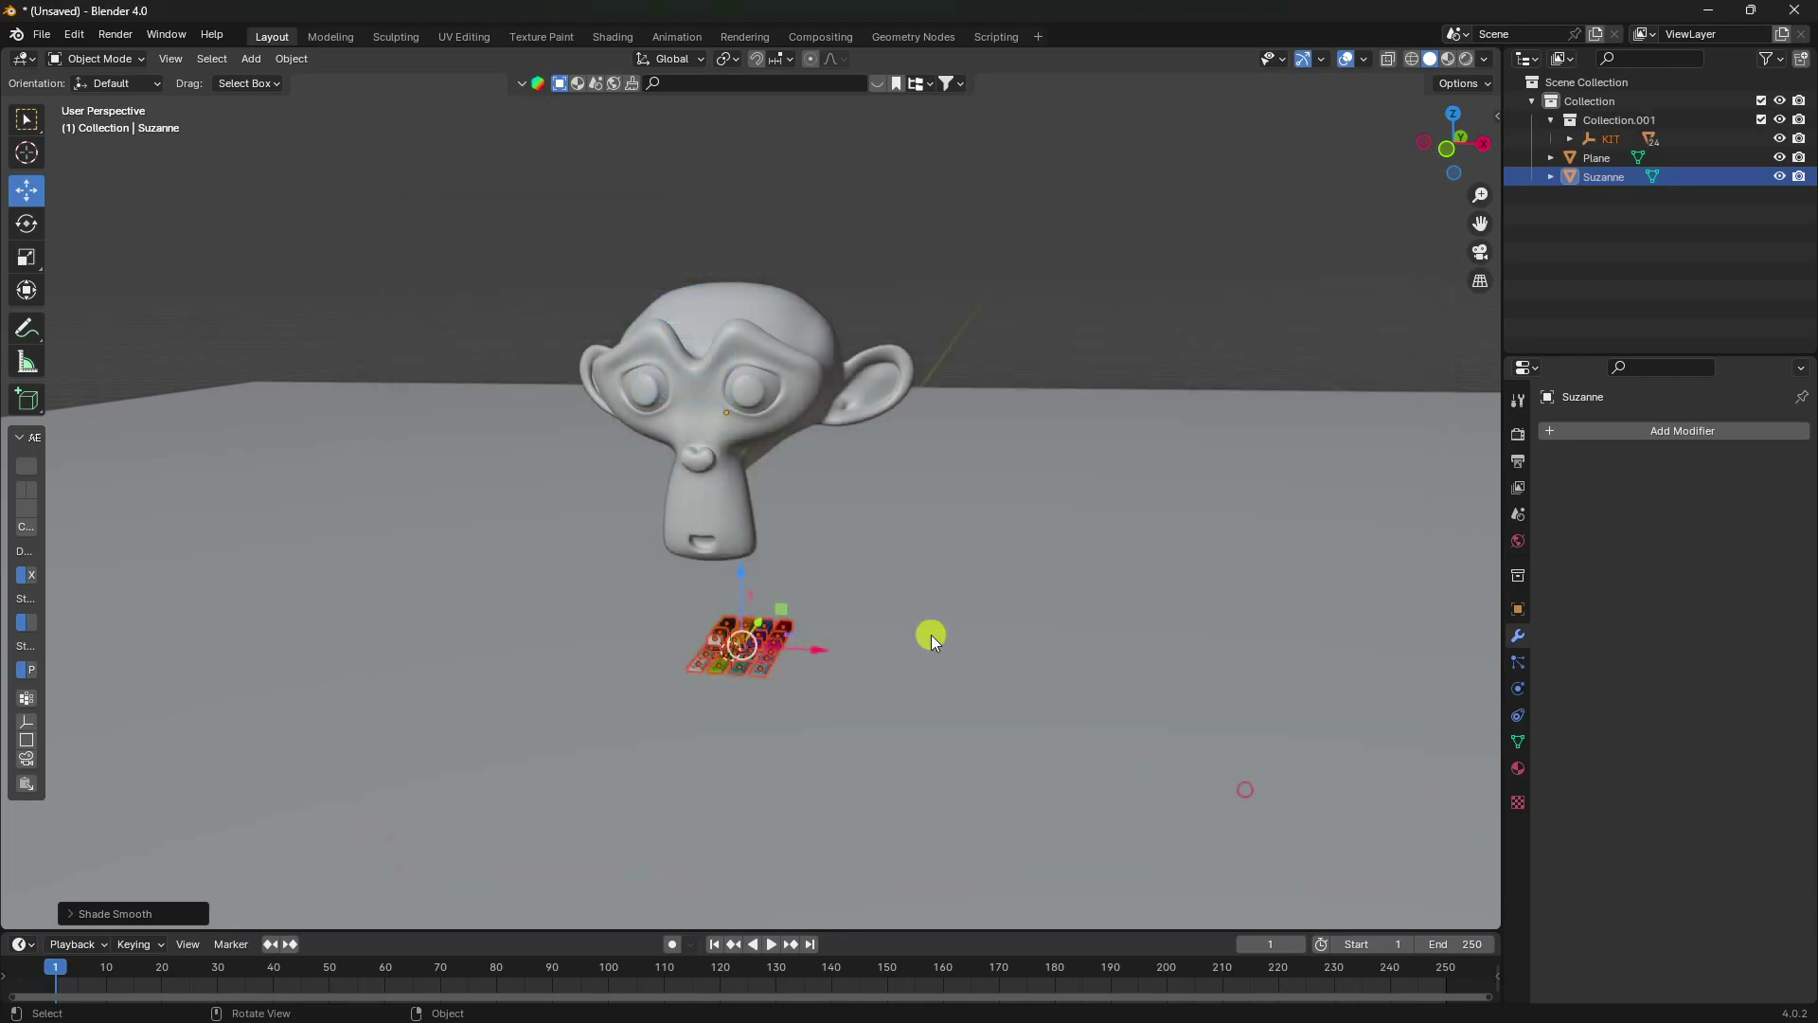
Raise the brick kit and shift it away from the monkey, to about Y -4.21 m and Z 1.56 m.
middle_drag(750, 591, 669, 580)
drag(668, 580, 676, 440)
middle_drag(677, 441, 850, 456)
drag(851, 456, 561, 498)
Move Collection.001 out of Collection into the Scene Collection and expand its contents.
scroll(481, 504, up, 5)
middle_drag(481, 504, 734, 270)
scroll(690, 513, up, 6)
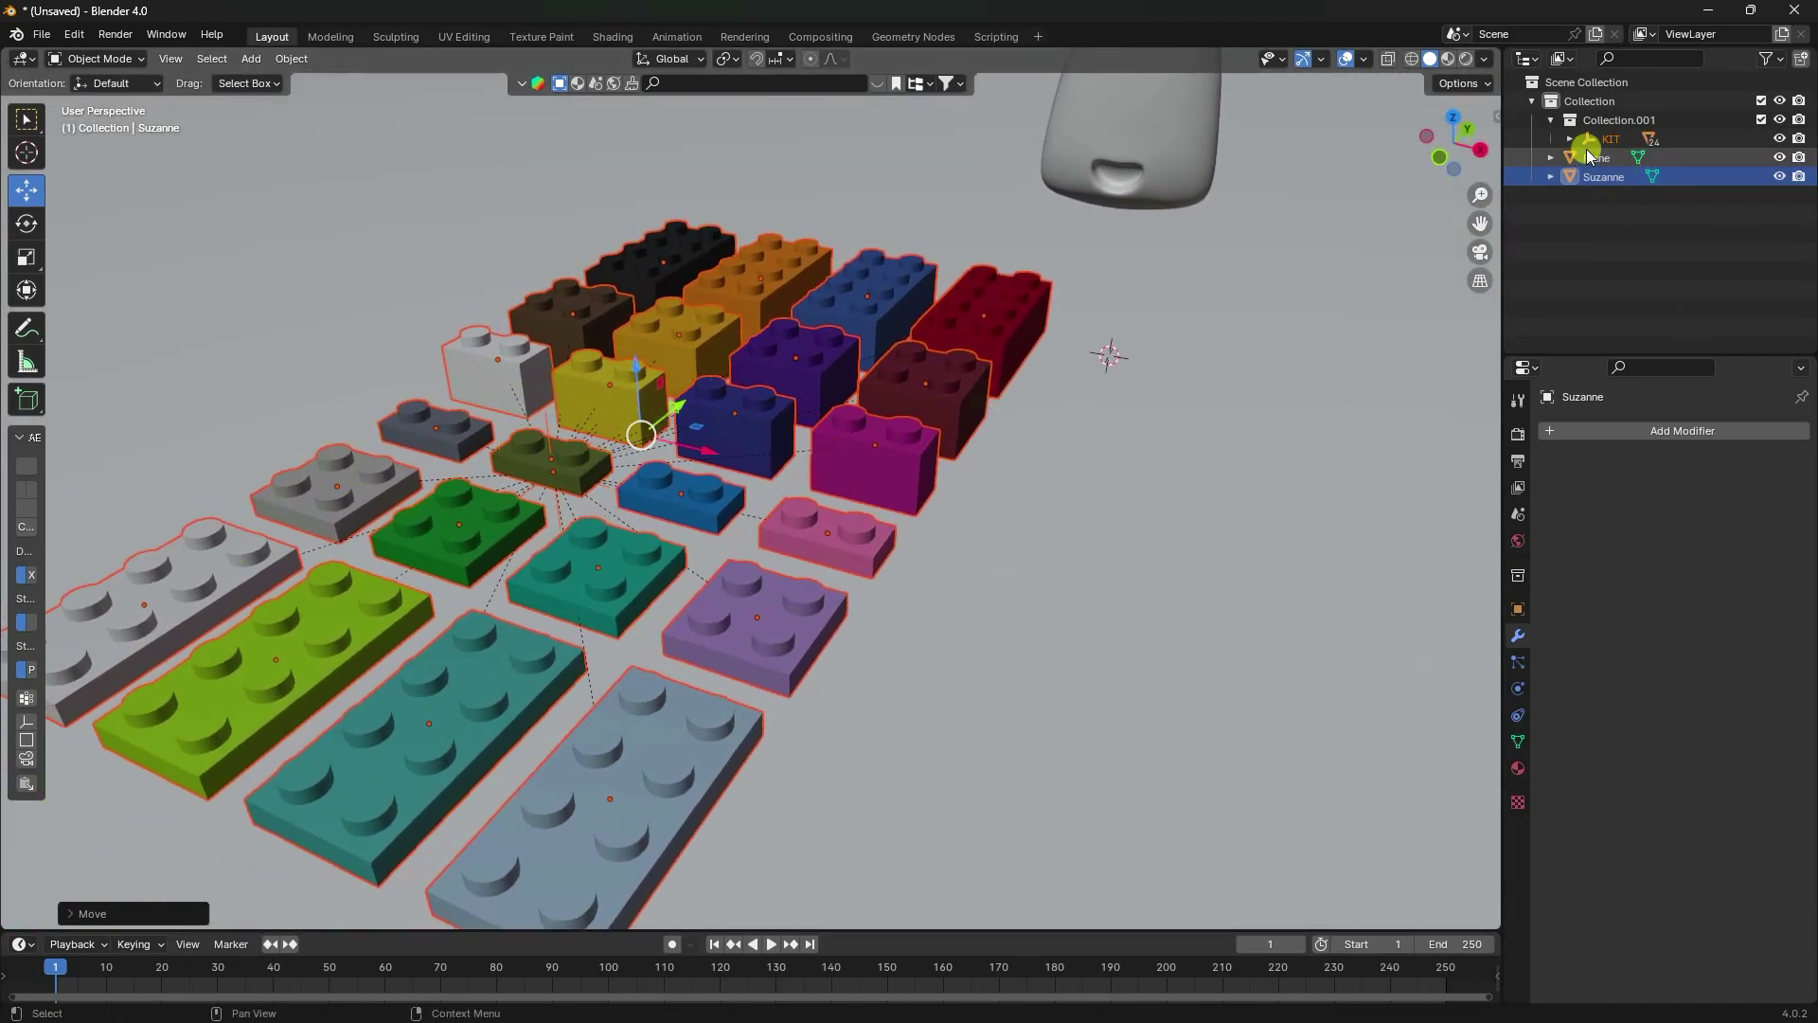
drag(1600, 120, 1623, 218)
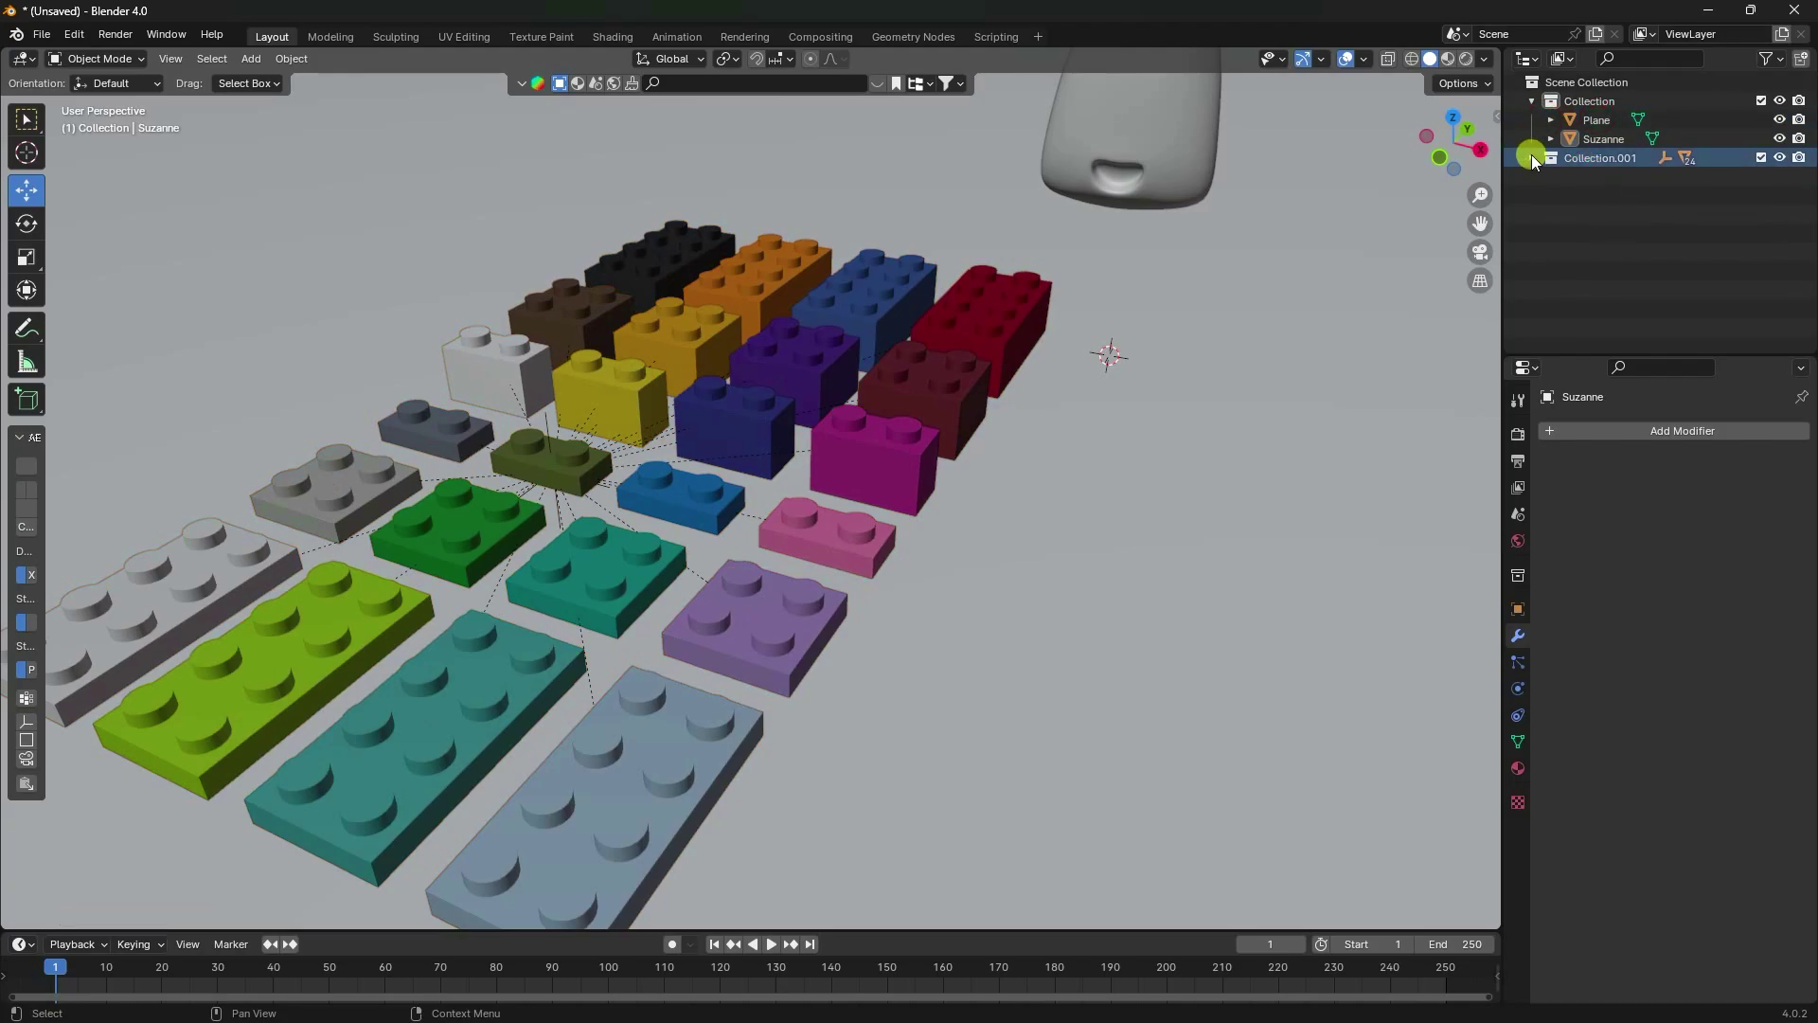
click(1531, 158)
Select the whole KIT hierarchy and scale it up to about 0.110 on all axes.
click(1603, 179)
scroll(589, 440, down, 8)
middle_drag(589, 439, 663, 502)
right_click(1589, 180)
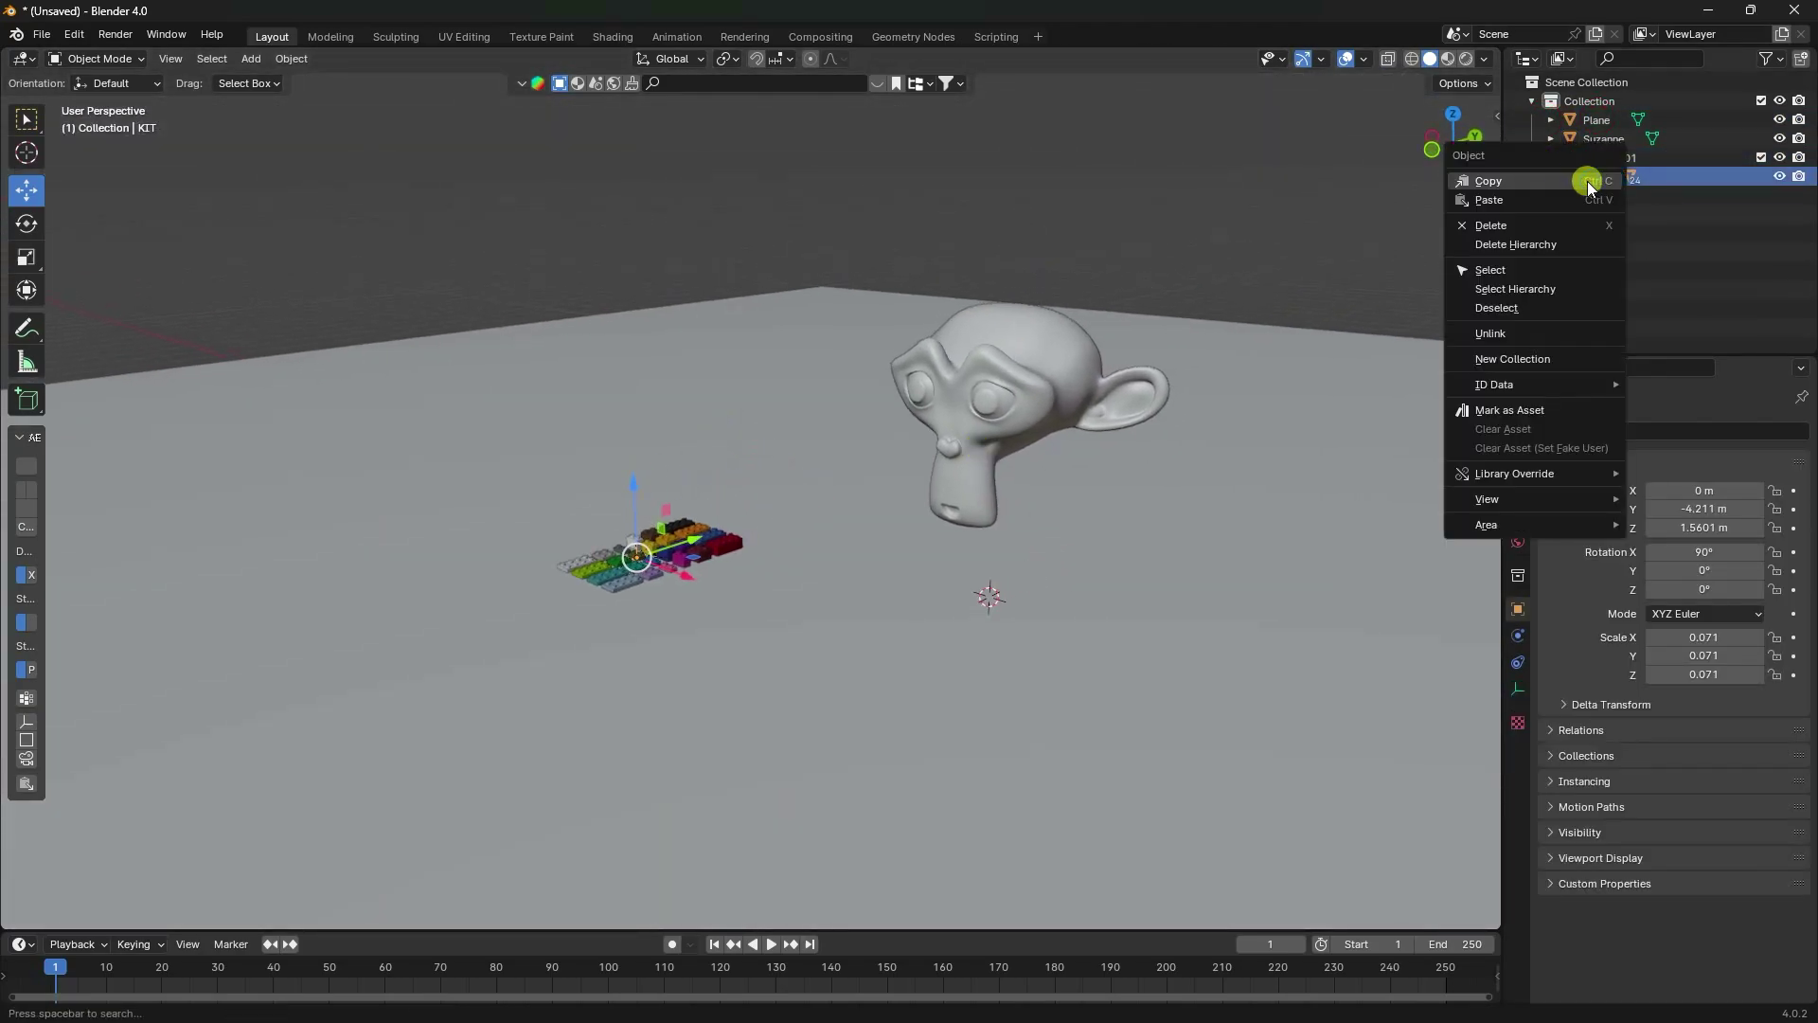
click(1549, 289)
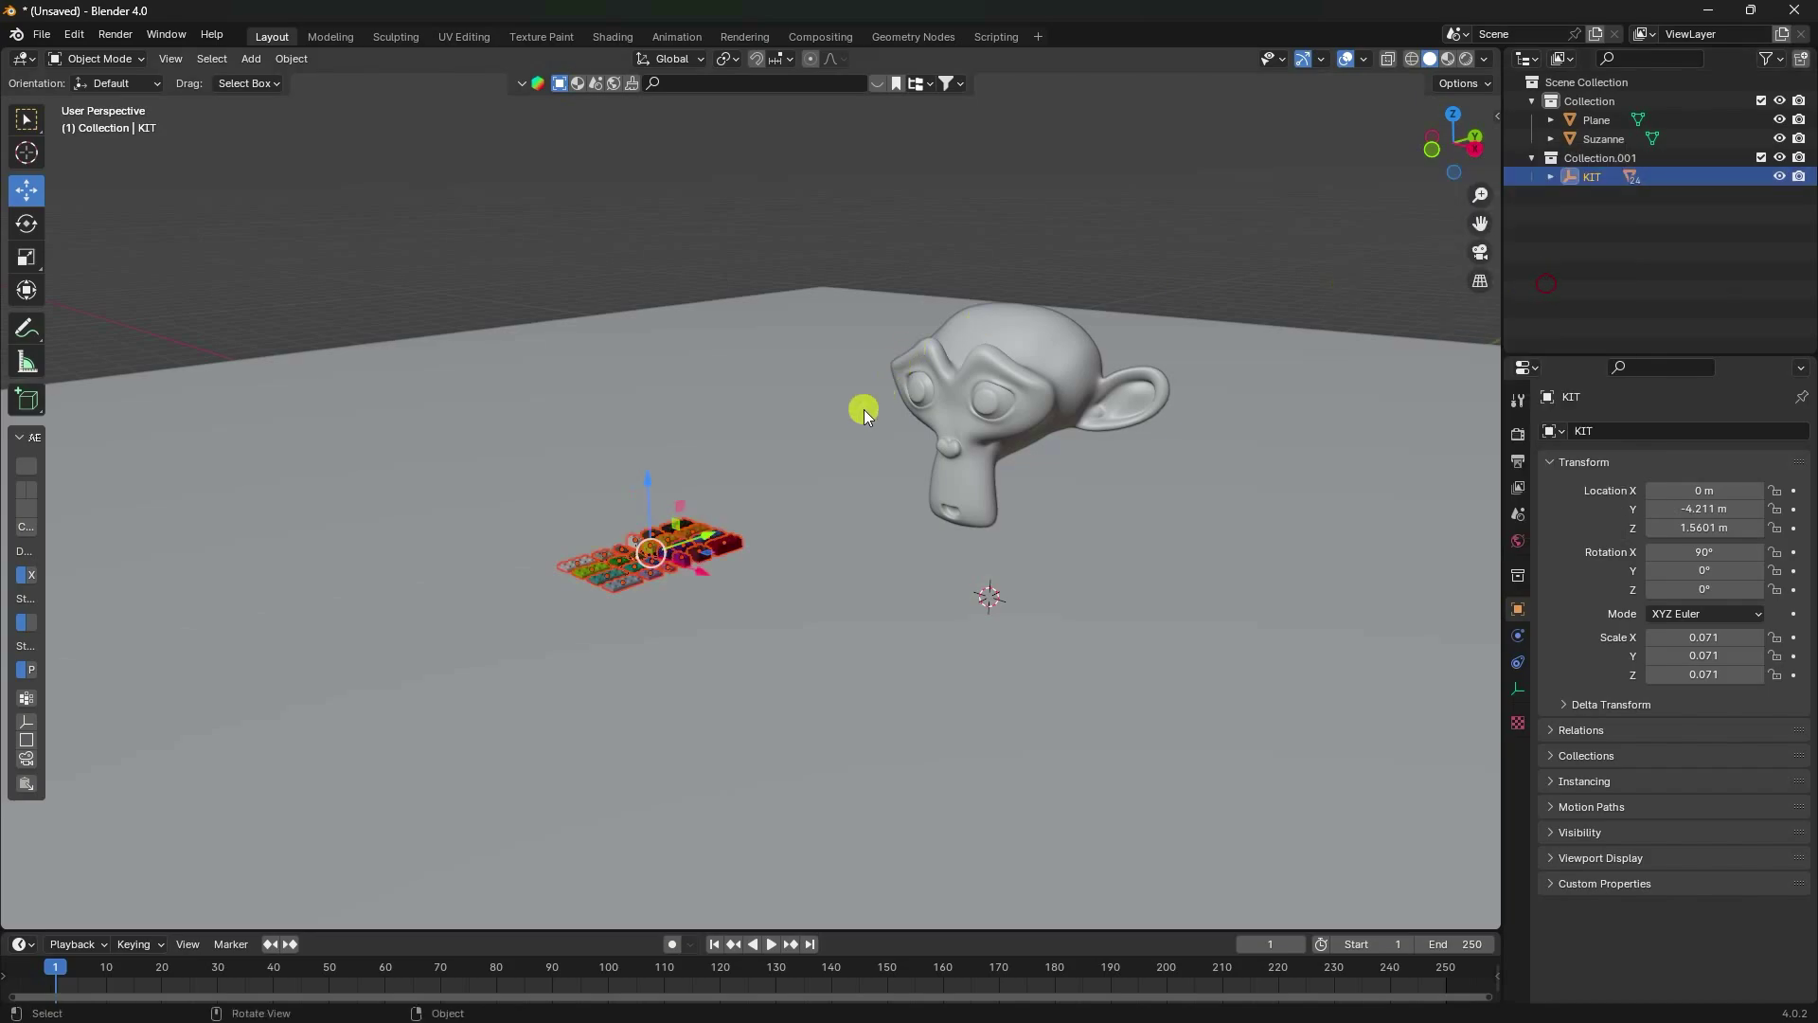
key(s)
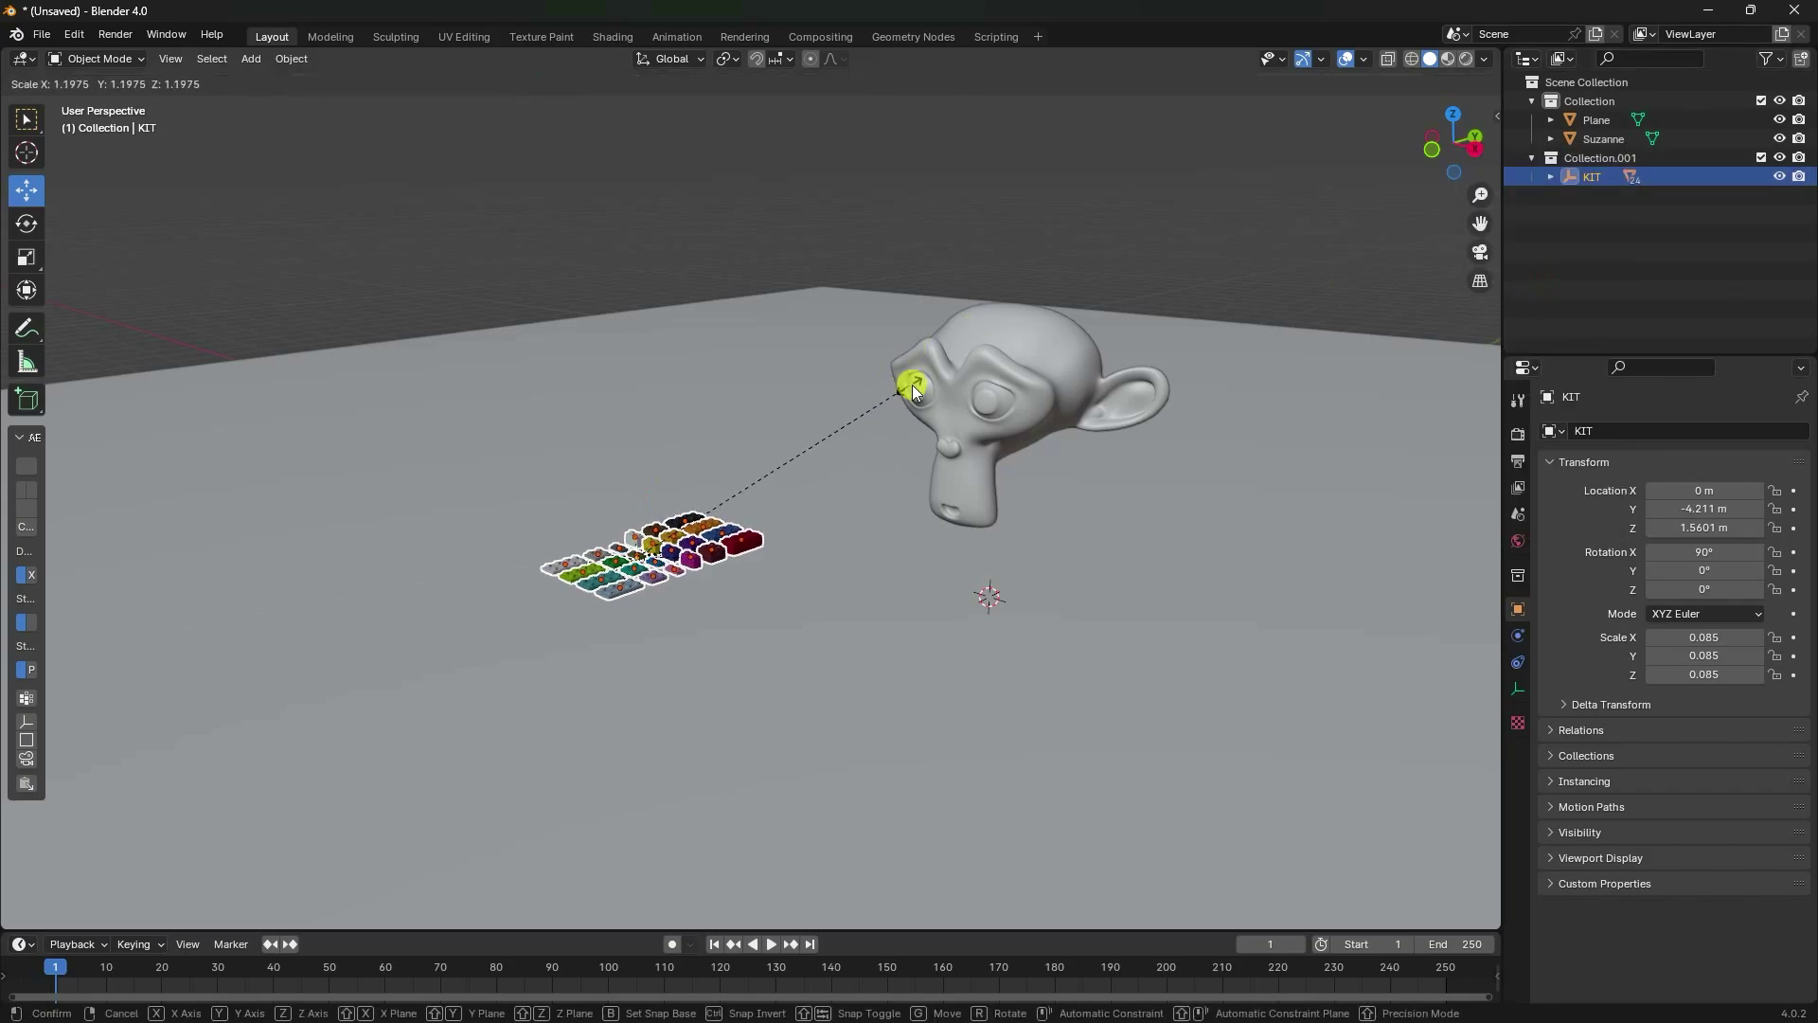
click(998, 350)
click(684, 199)
Move the KIT object farther from the monkey along Y, to about -5.44 m.
middle_drag(684, 198, 762, 522)
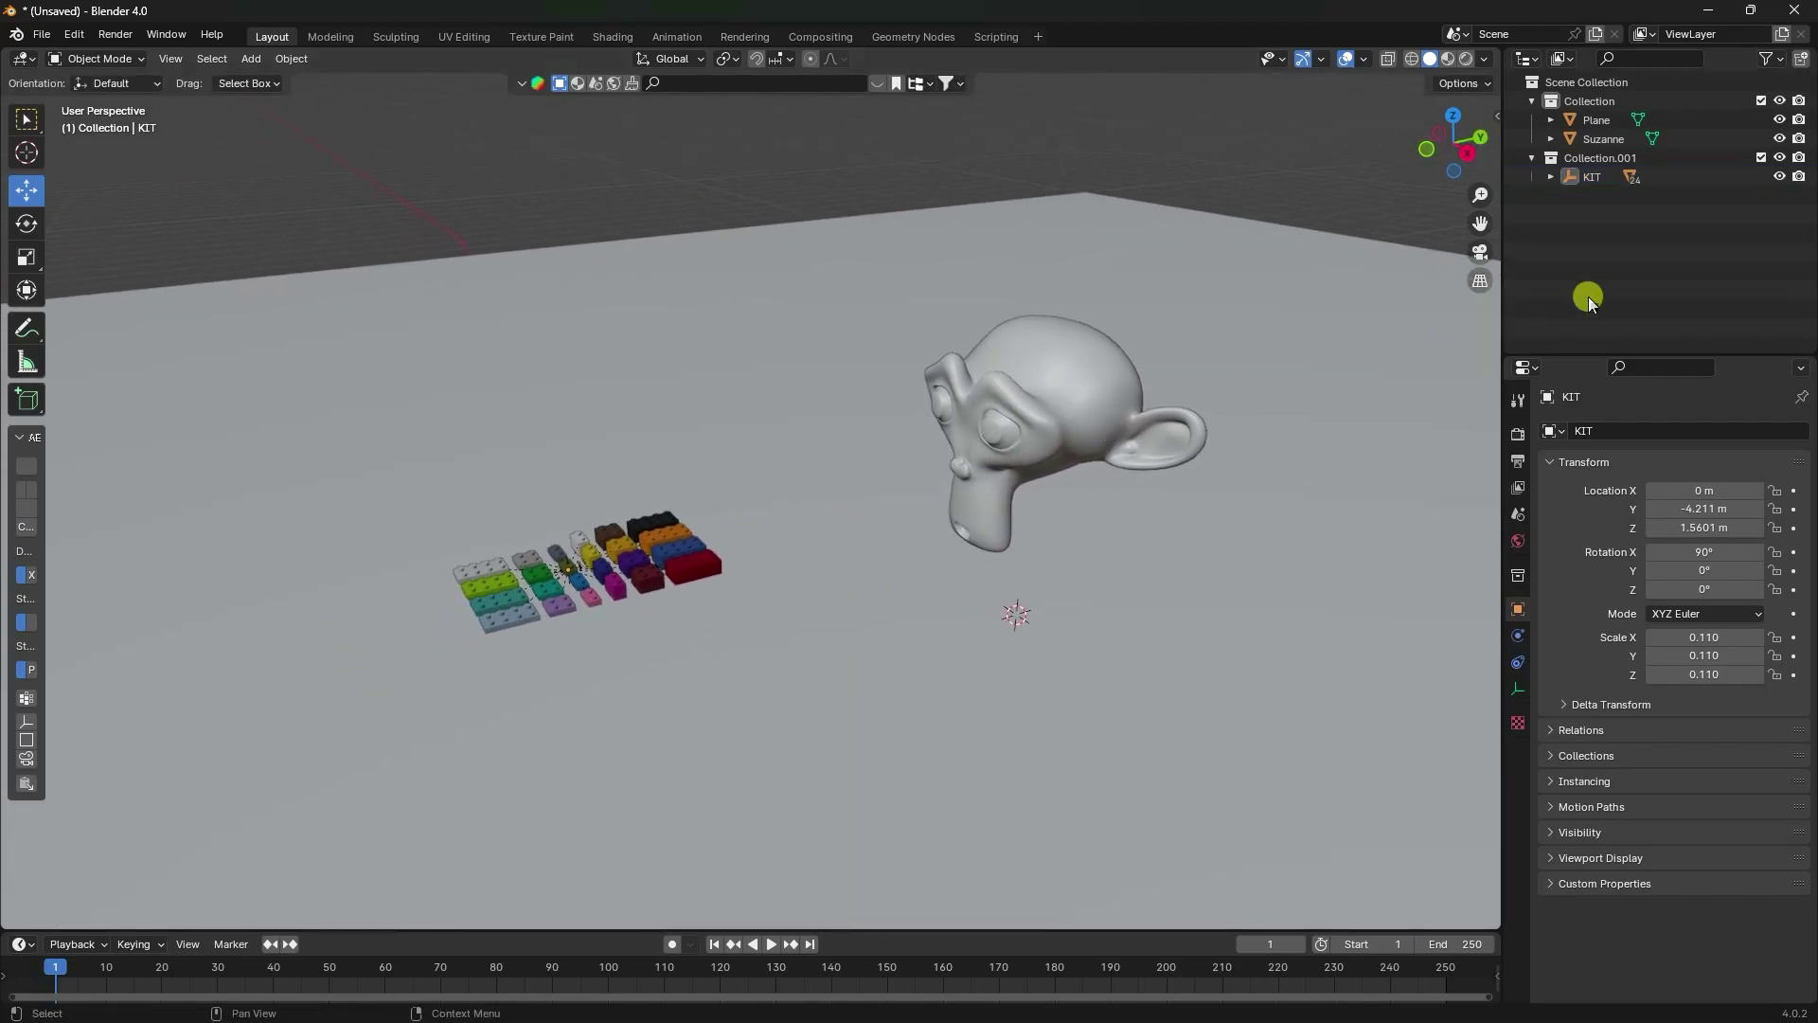
click(1591, 177)
drag(644, 548, 481, 582)
Select the monkey, enlarge the timeline area, and set the animation's end frame to 800.
shift+middle_drag(481, 582, 747, 519)
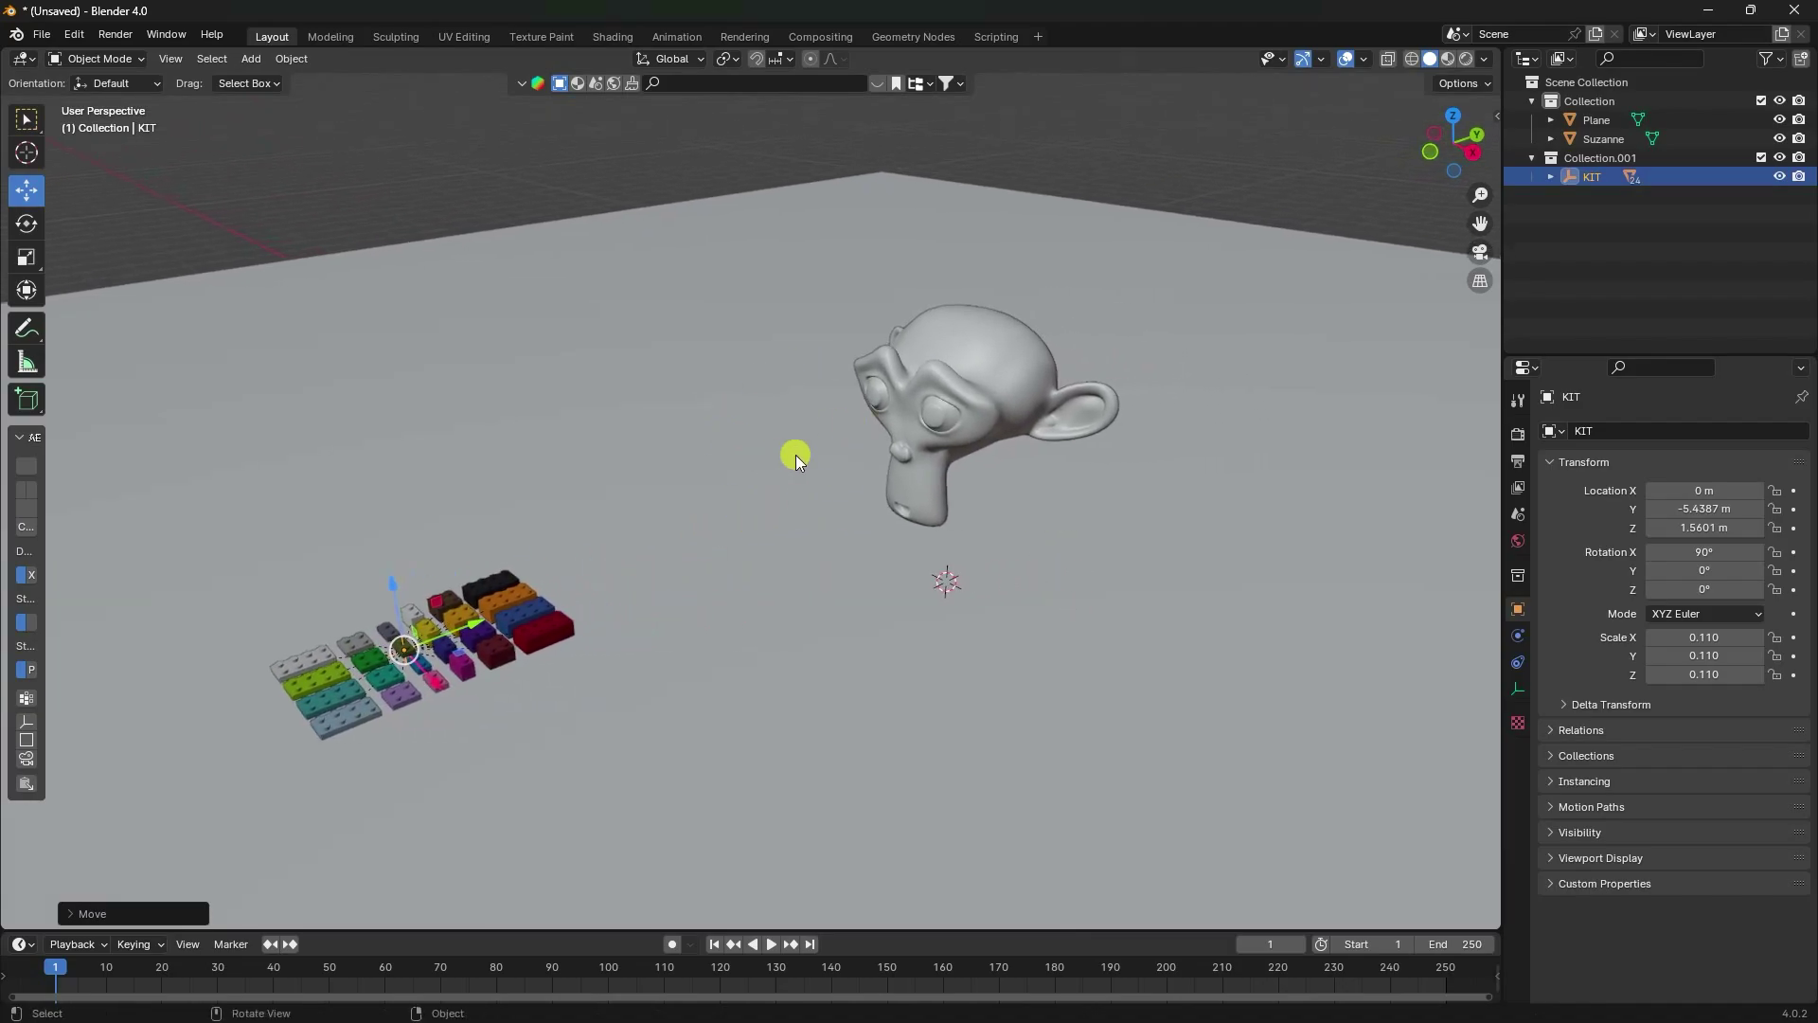
click(934, 426)
drag(820, 926, 822, 867)
scroll(773, 938, down, 2)
click(1467, 890)
text(800)
key(Return)
Insert keyframes for the monkey's X, Y and Z rotation at 0° on frame 1.
scroll(929, 974, down, 2)
middle_drag(929, 973, 612, 929)
scroll(650, 937, down, 3)
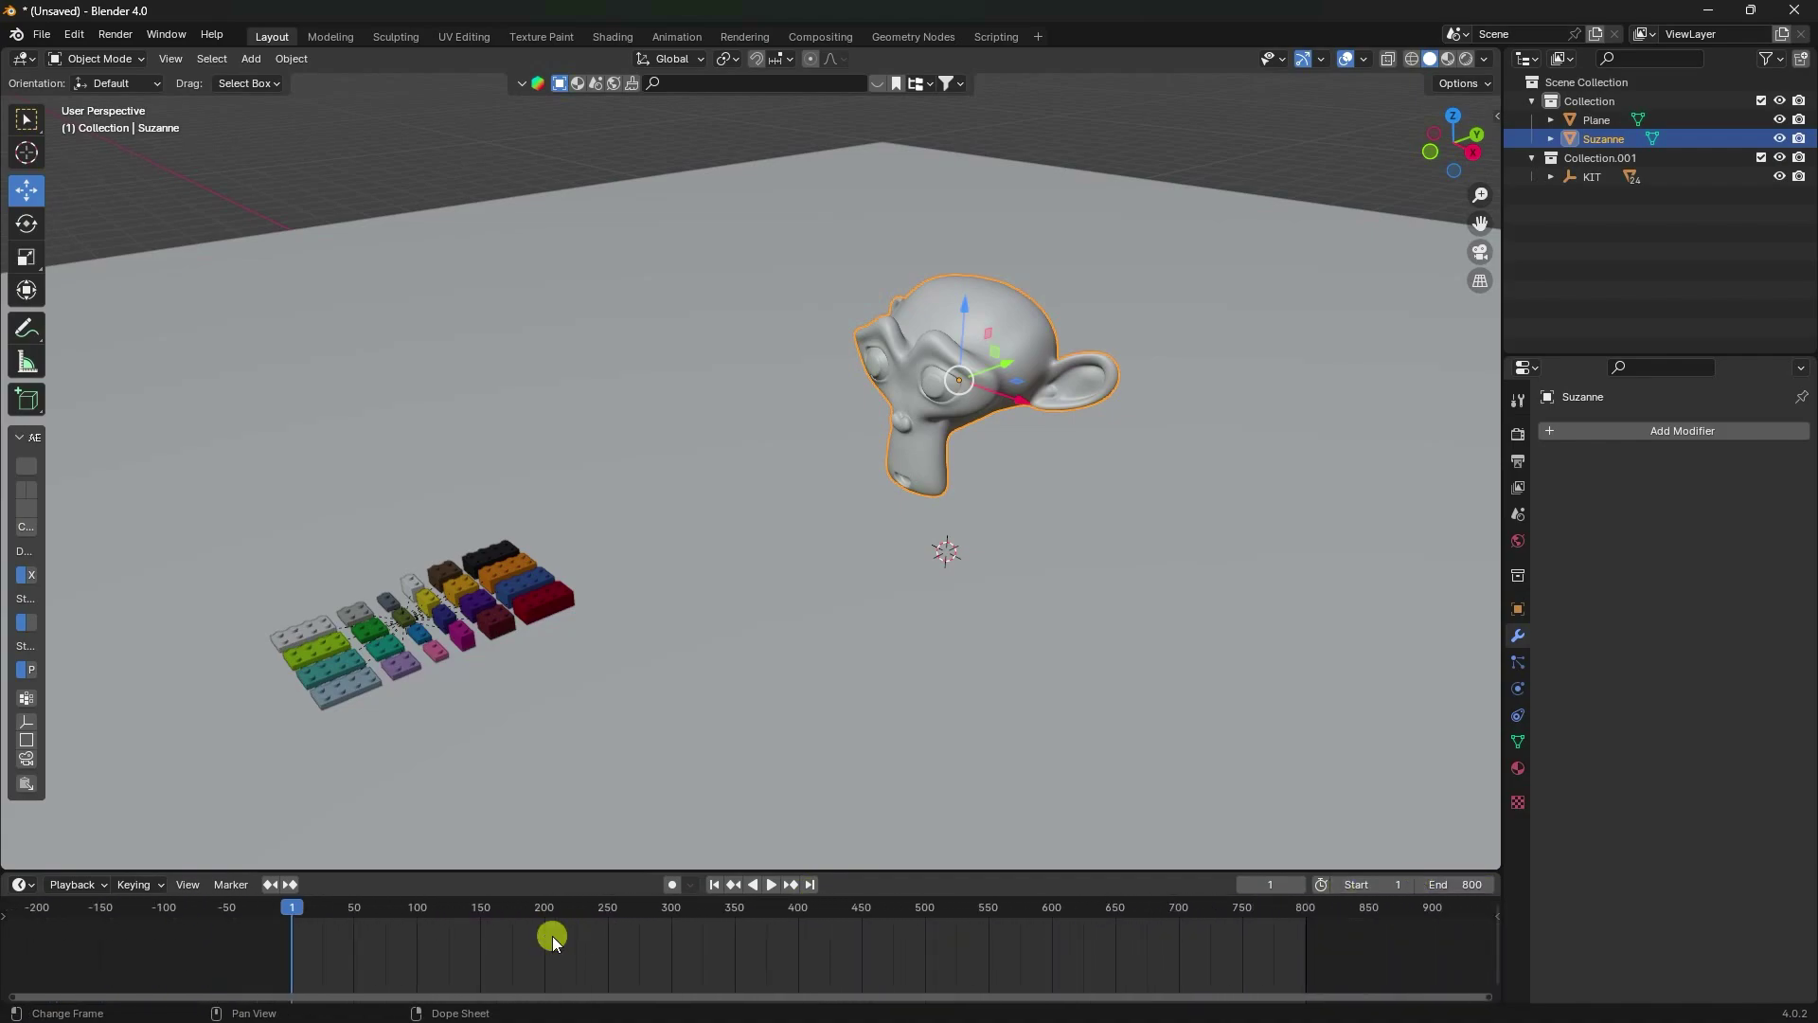
ctrl+scroll(563, 933, right, 2)
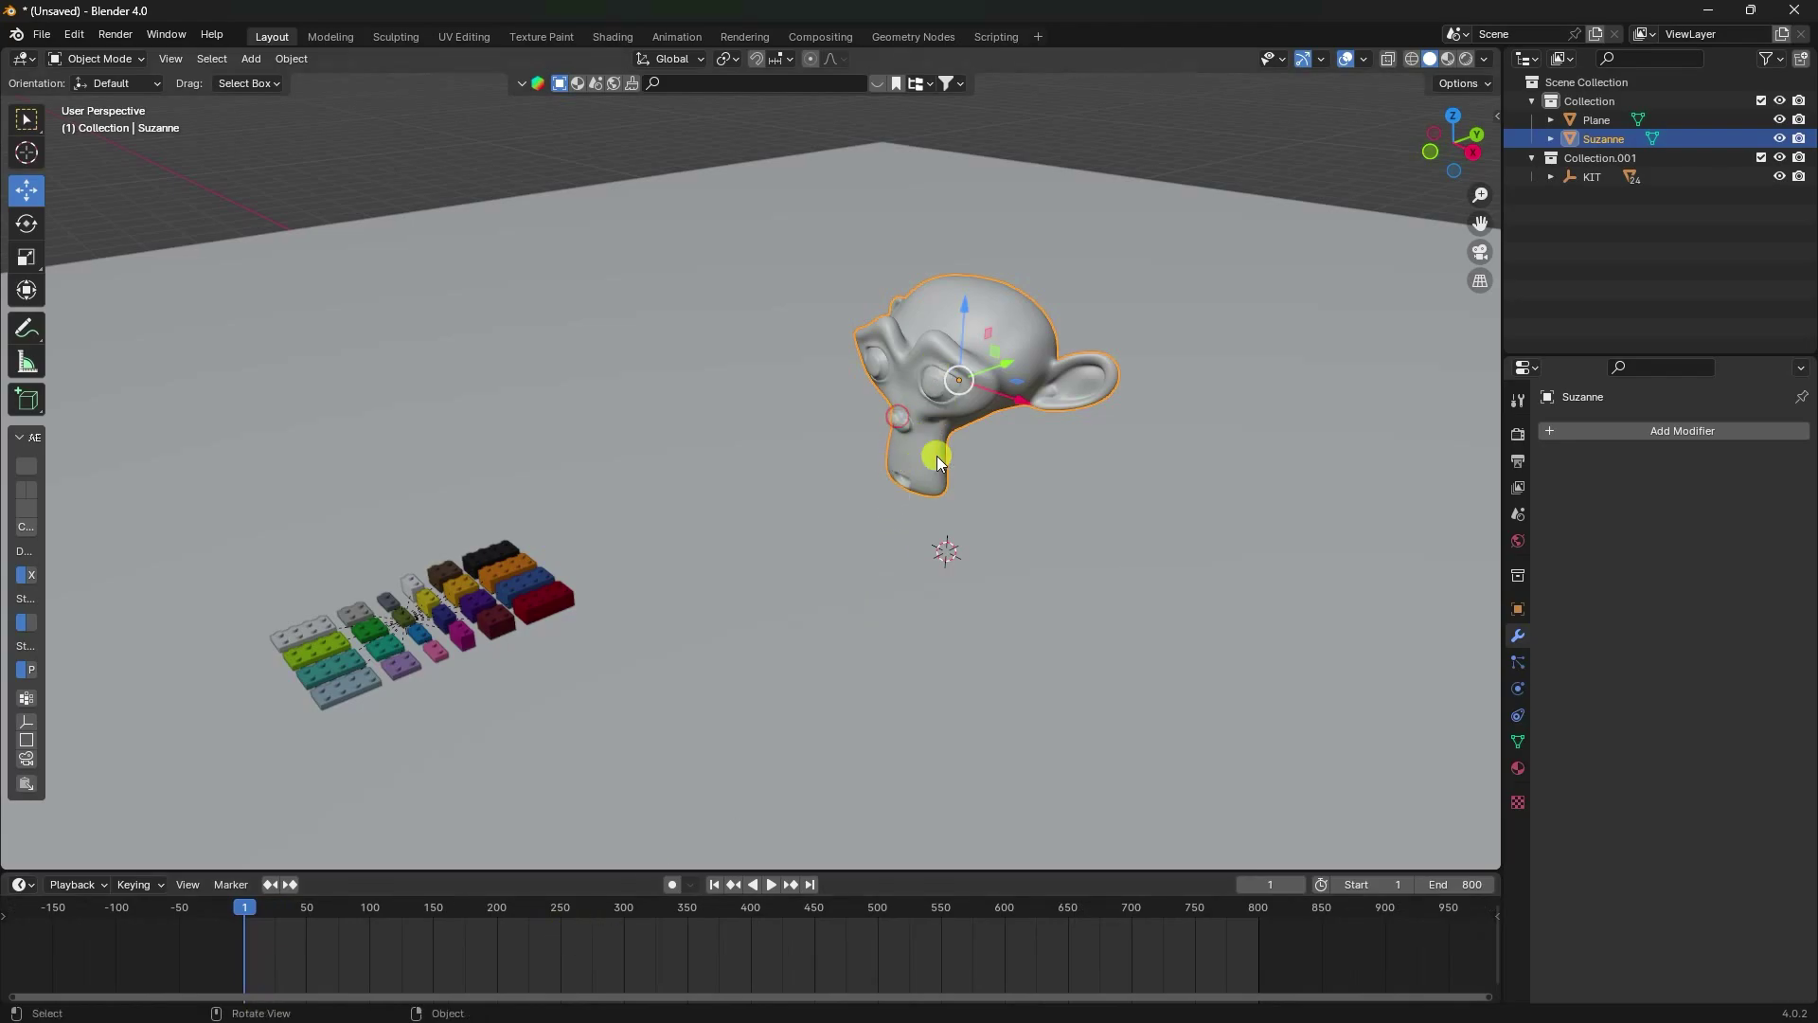
click(1518, 609)
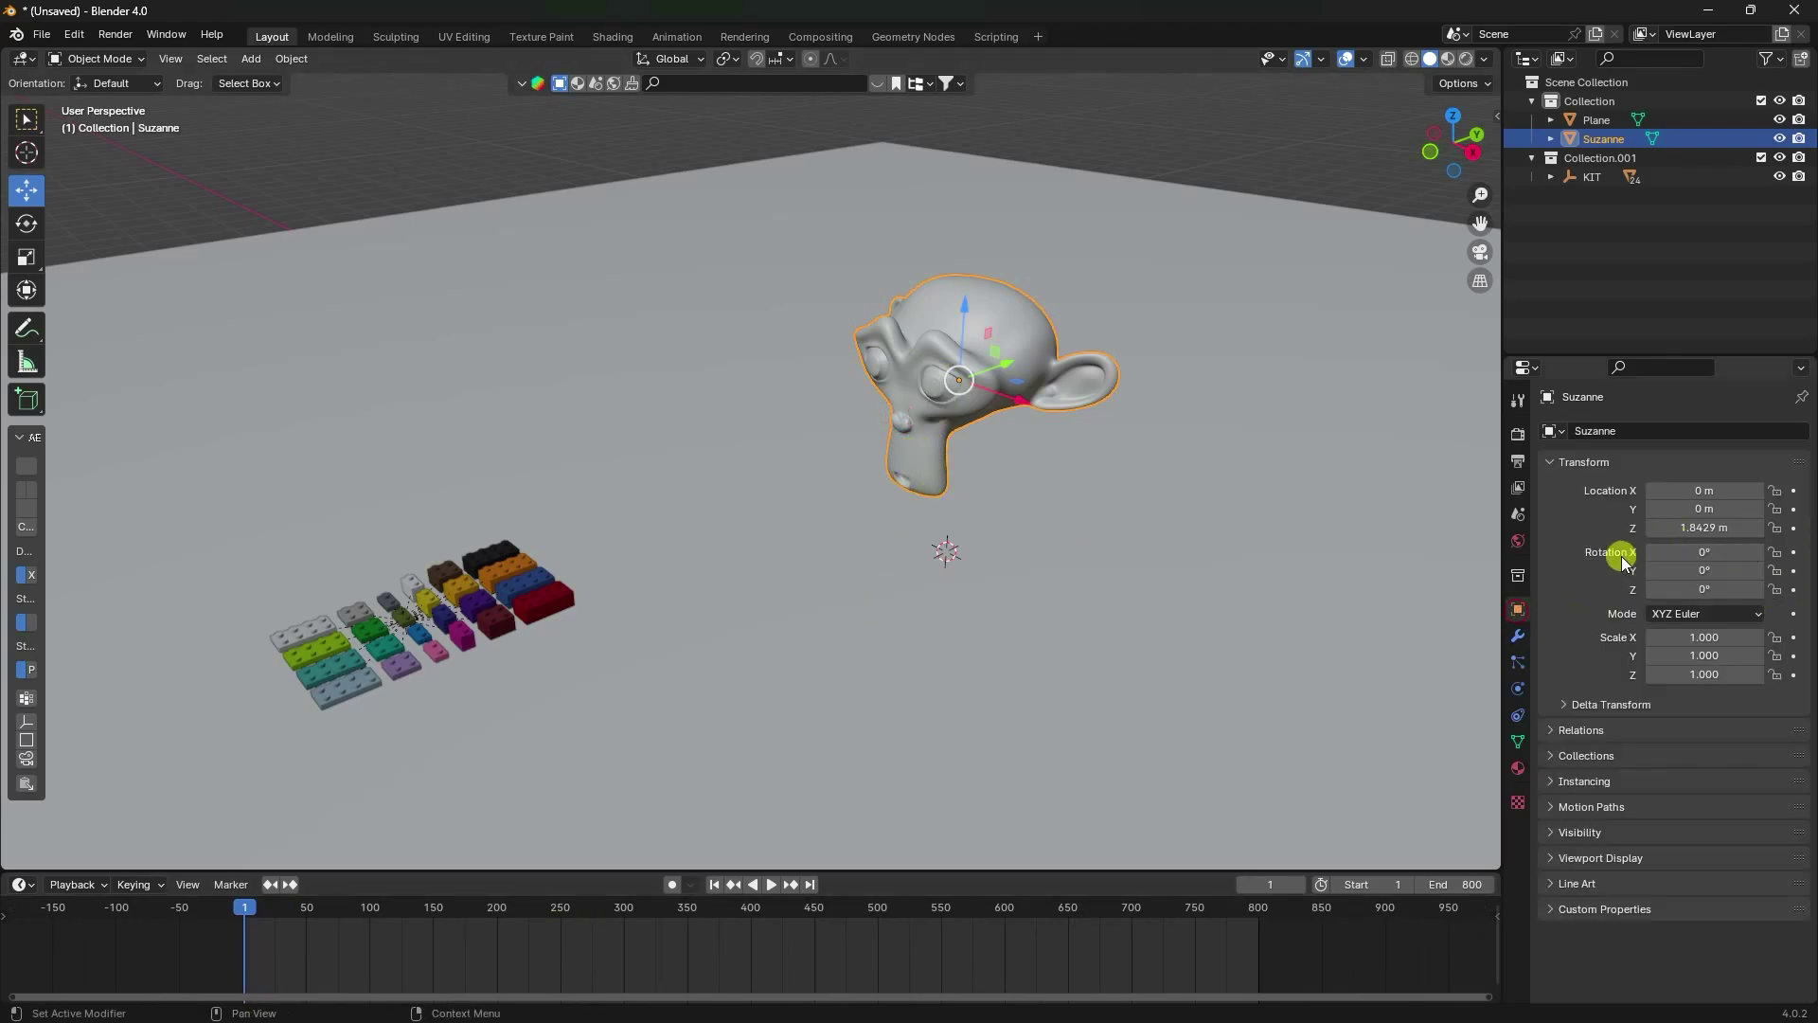
drag(1795, 550, 1796, 591)
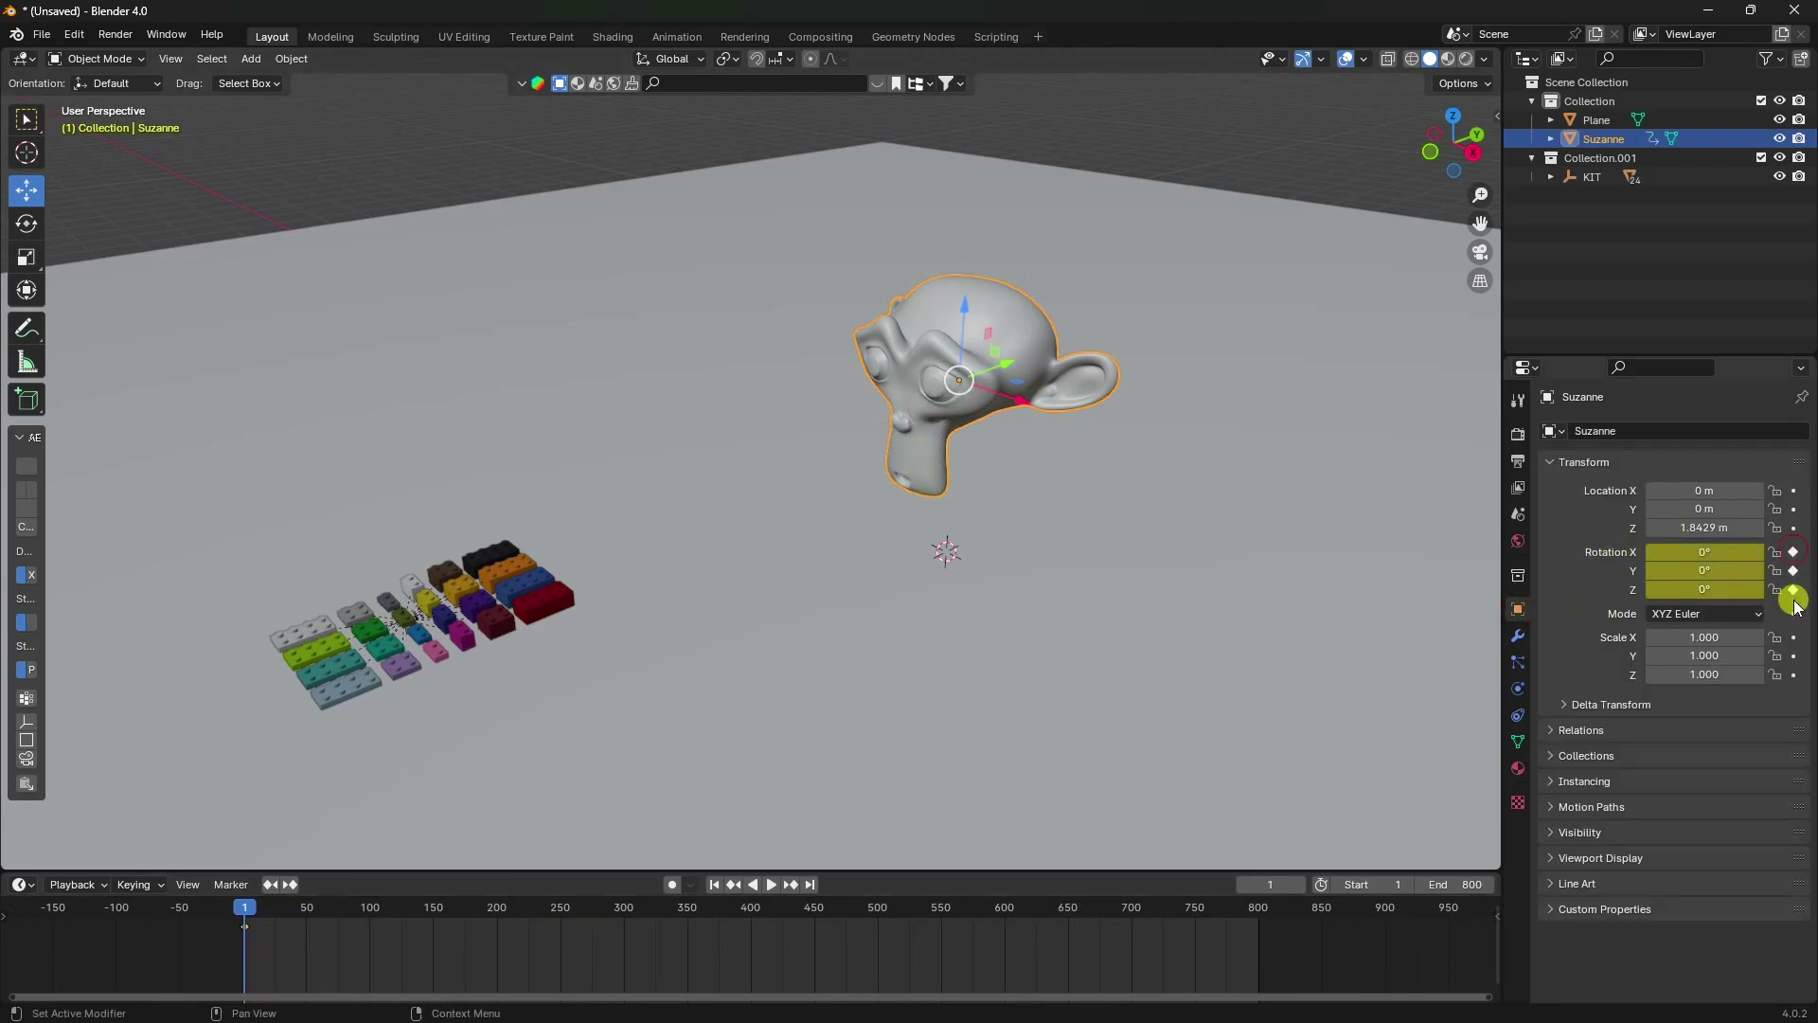
At frame 800, set the monkey's X, Y and Z rotation to 1440° and keyframe all three.
click(822, 891)
click(1719, 546)
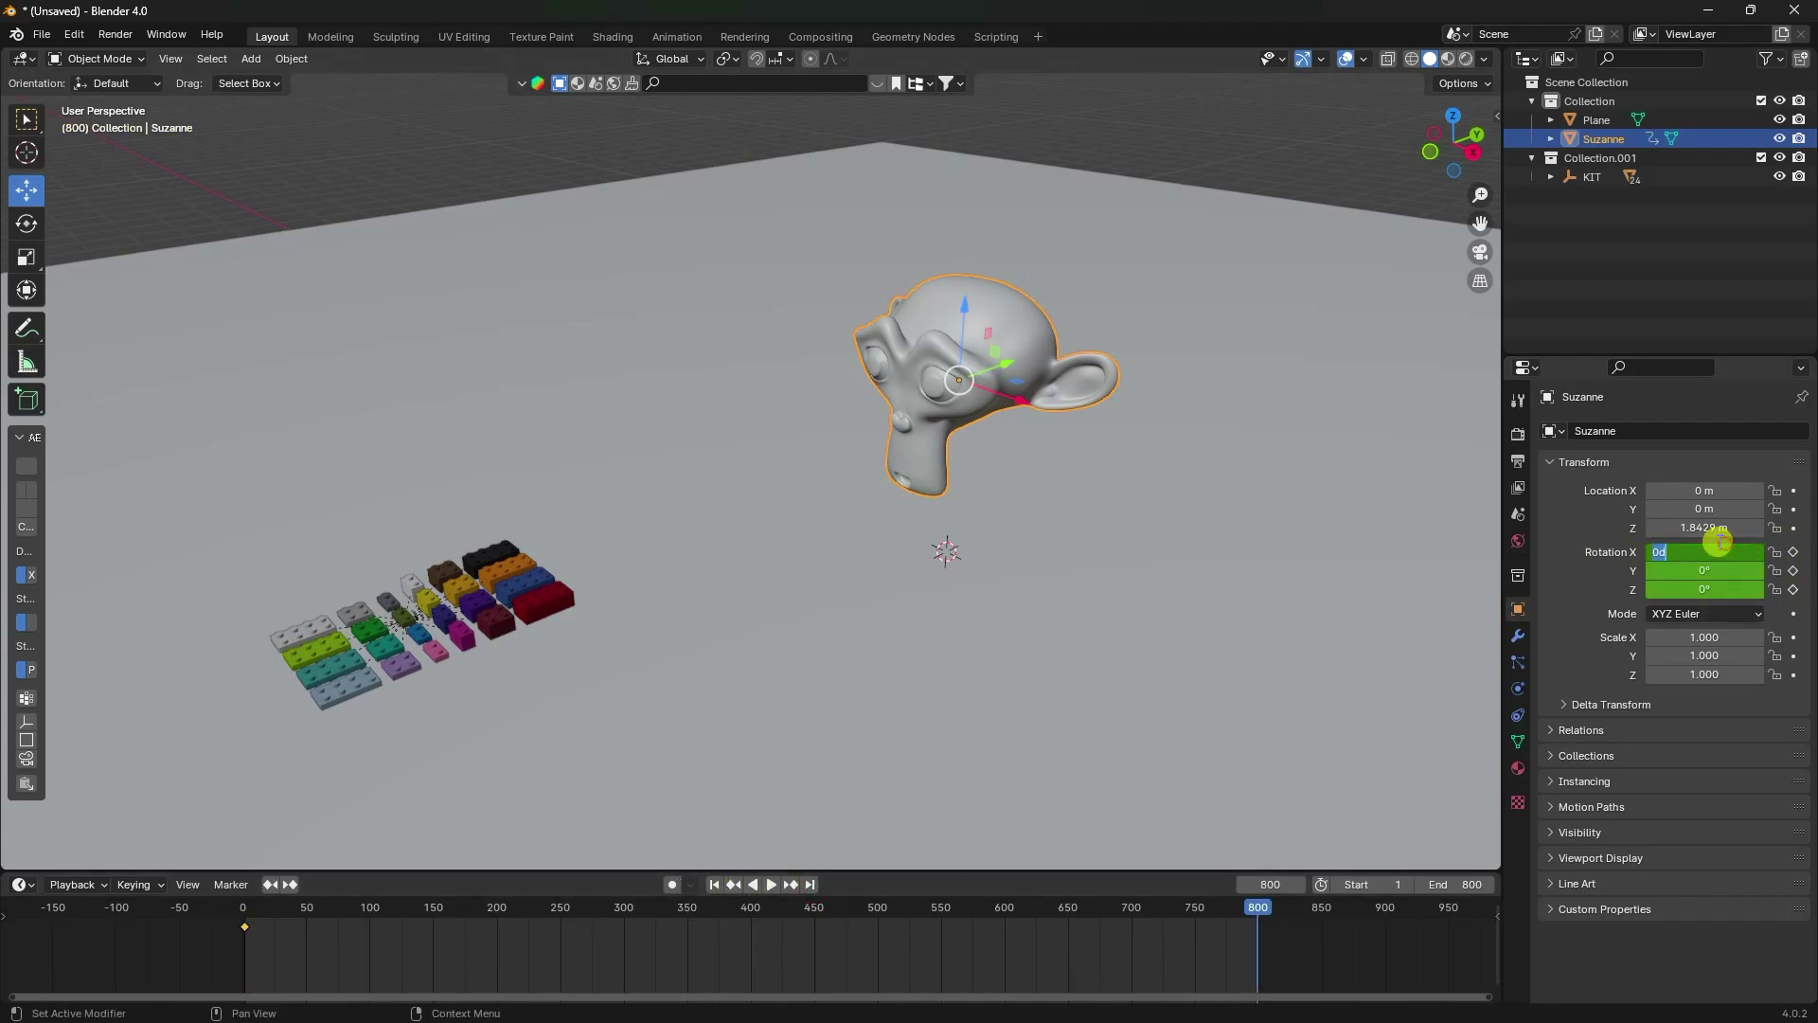
key(Return)
click(1707, 573)
text(1440)
key(Return)
click(1709, 585)
text(1440)
key(Return)
click(1792, 553)
Select the monkey's rotation keyframes at both ends of the animation and set their interpolation to Linear.
drag(1317, 945, 223, 945)
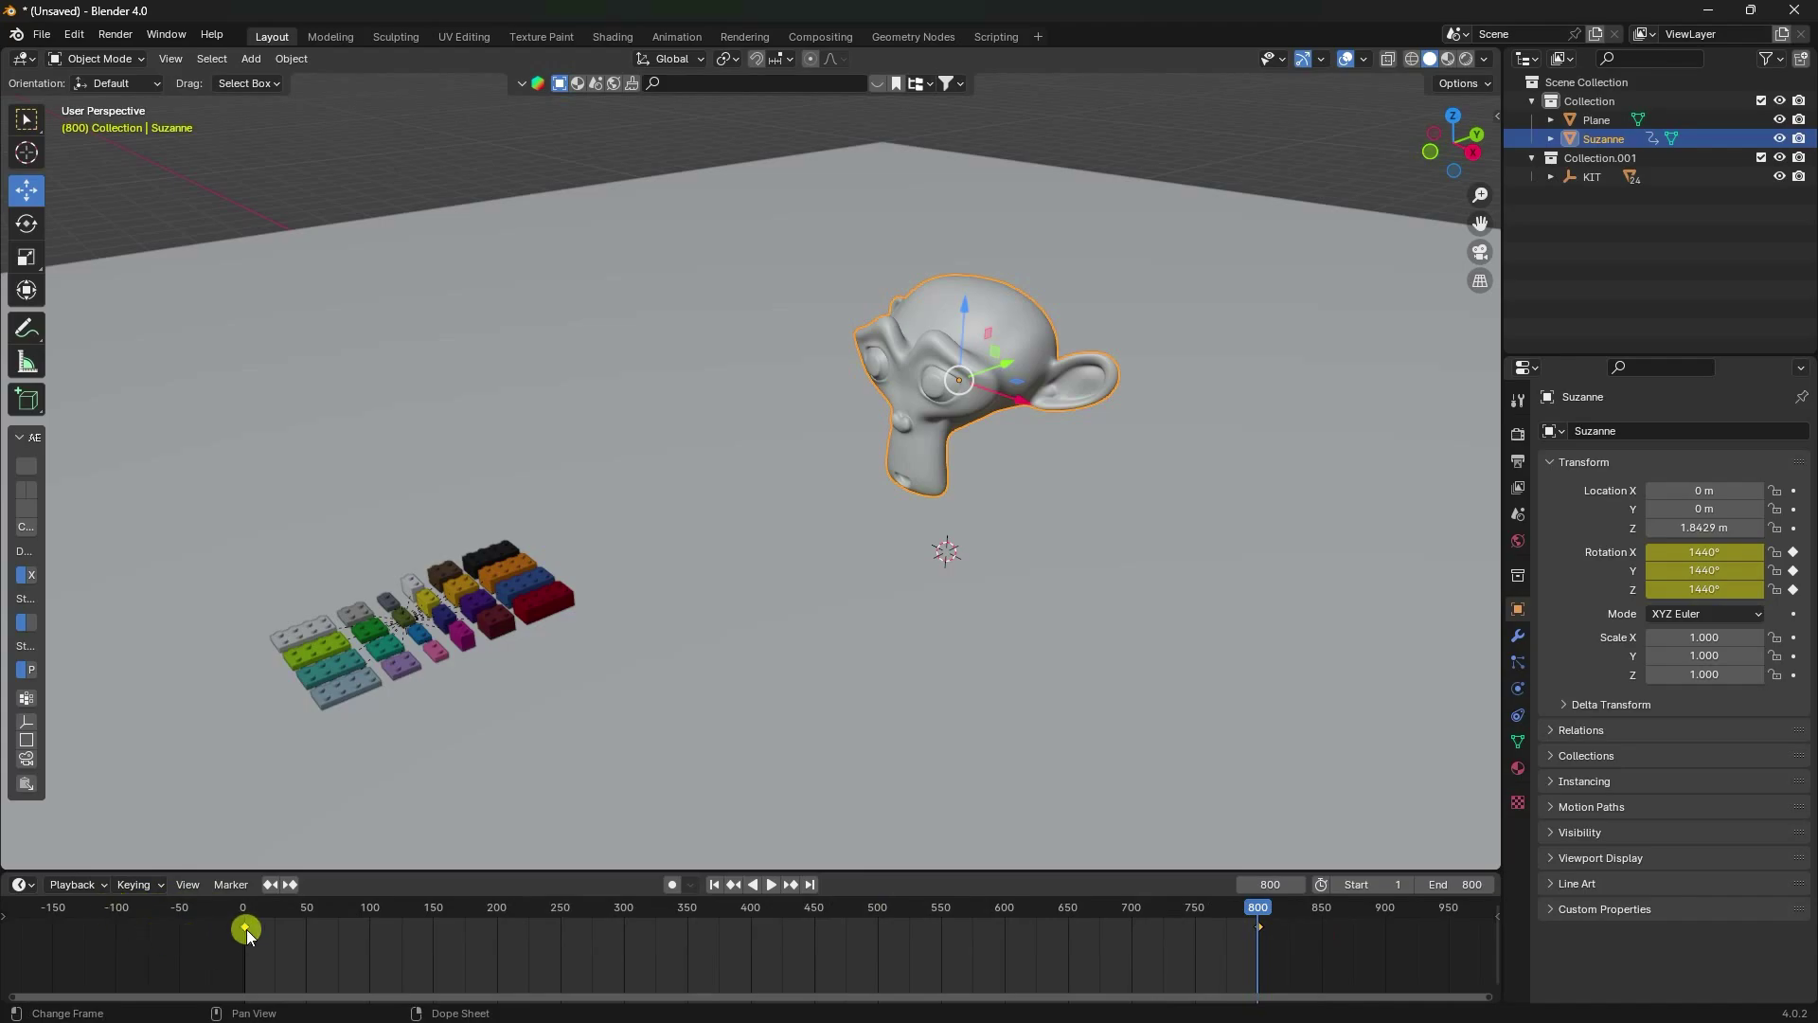
key(t)
click(116, 906)
Play the animation from frame 1 to check the monkey's rotation, stop it, and return to frame 1.
click(715, 885)
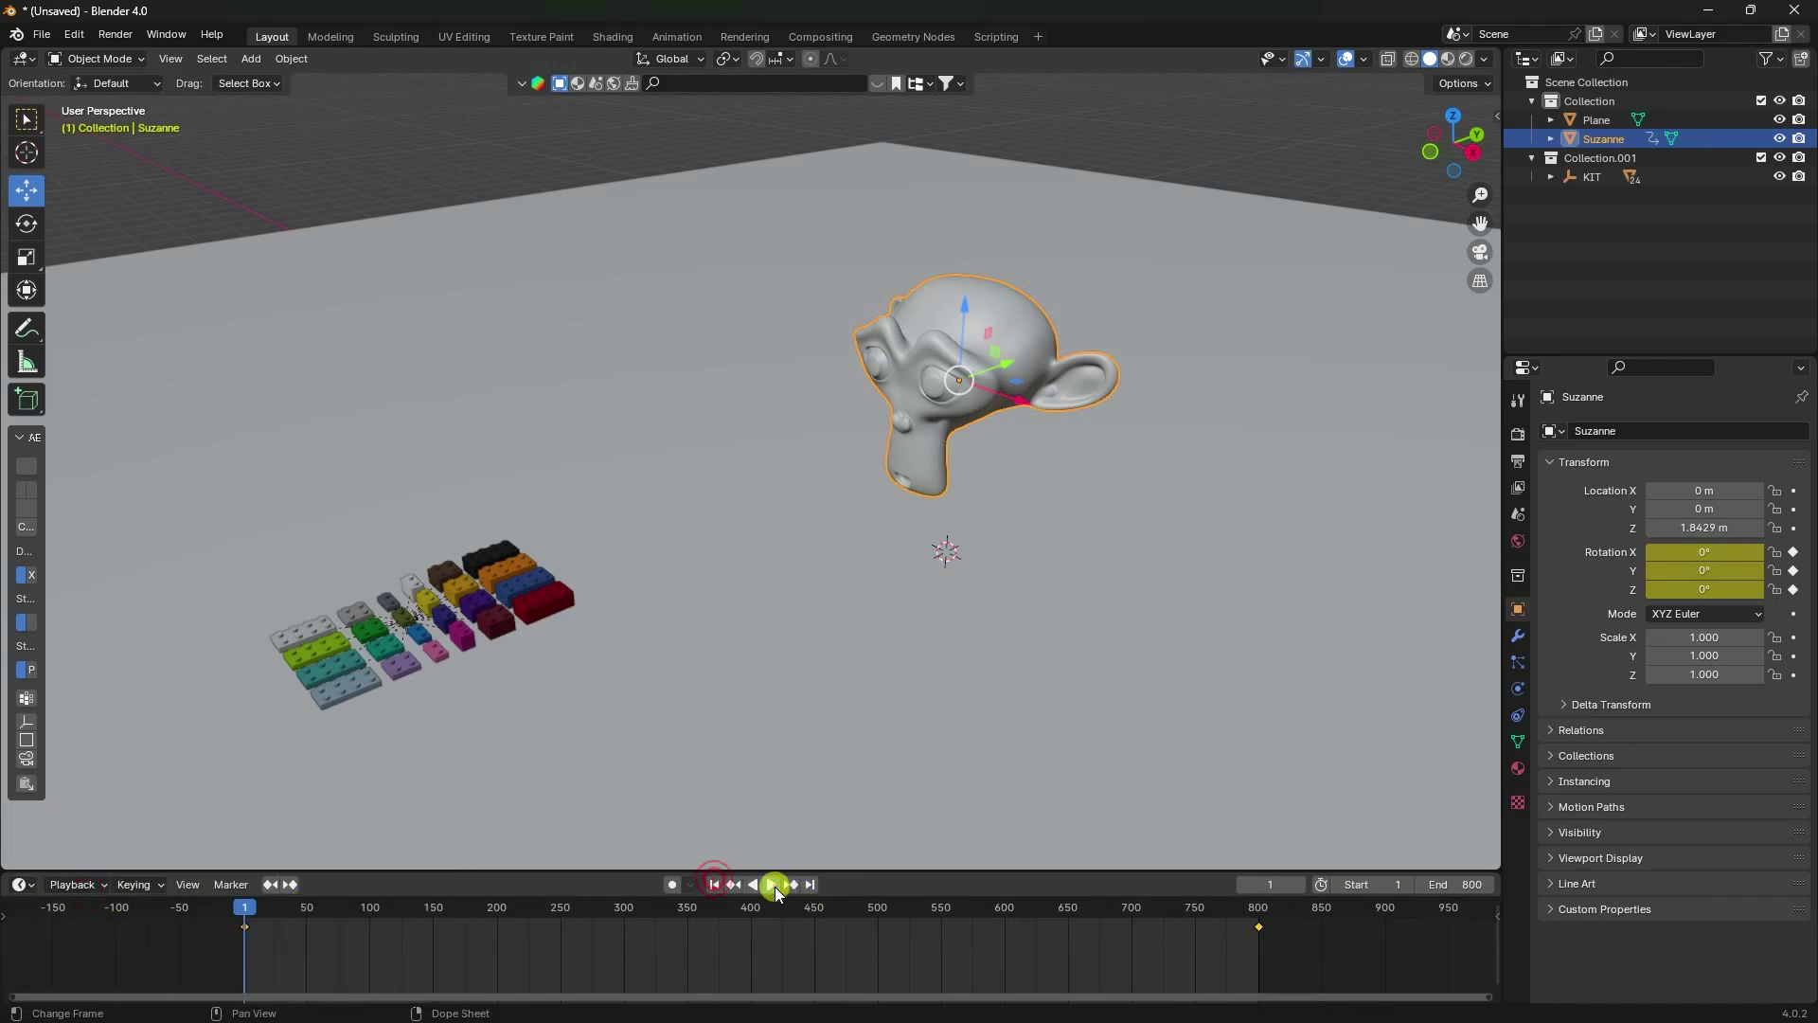
click(774, 886)
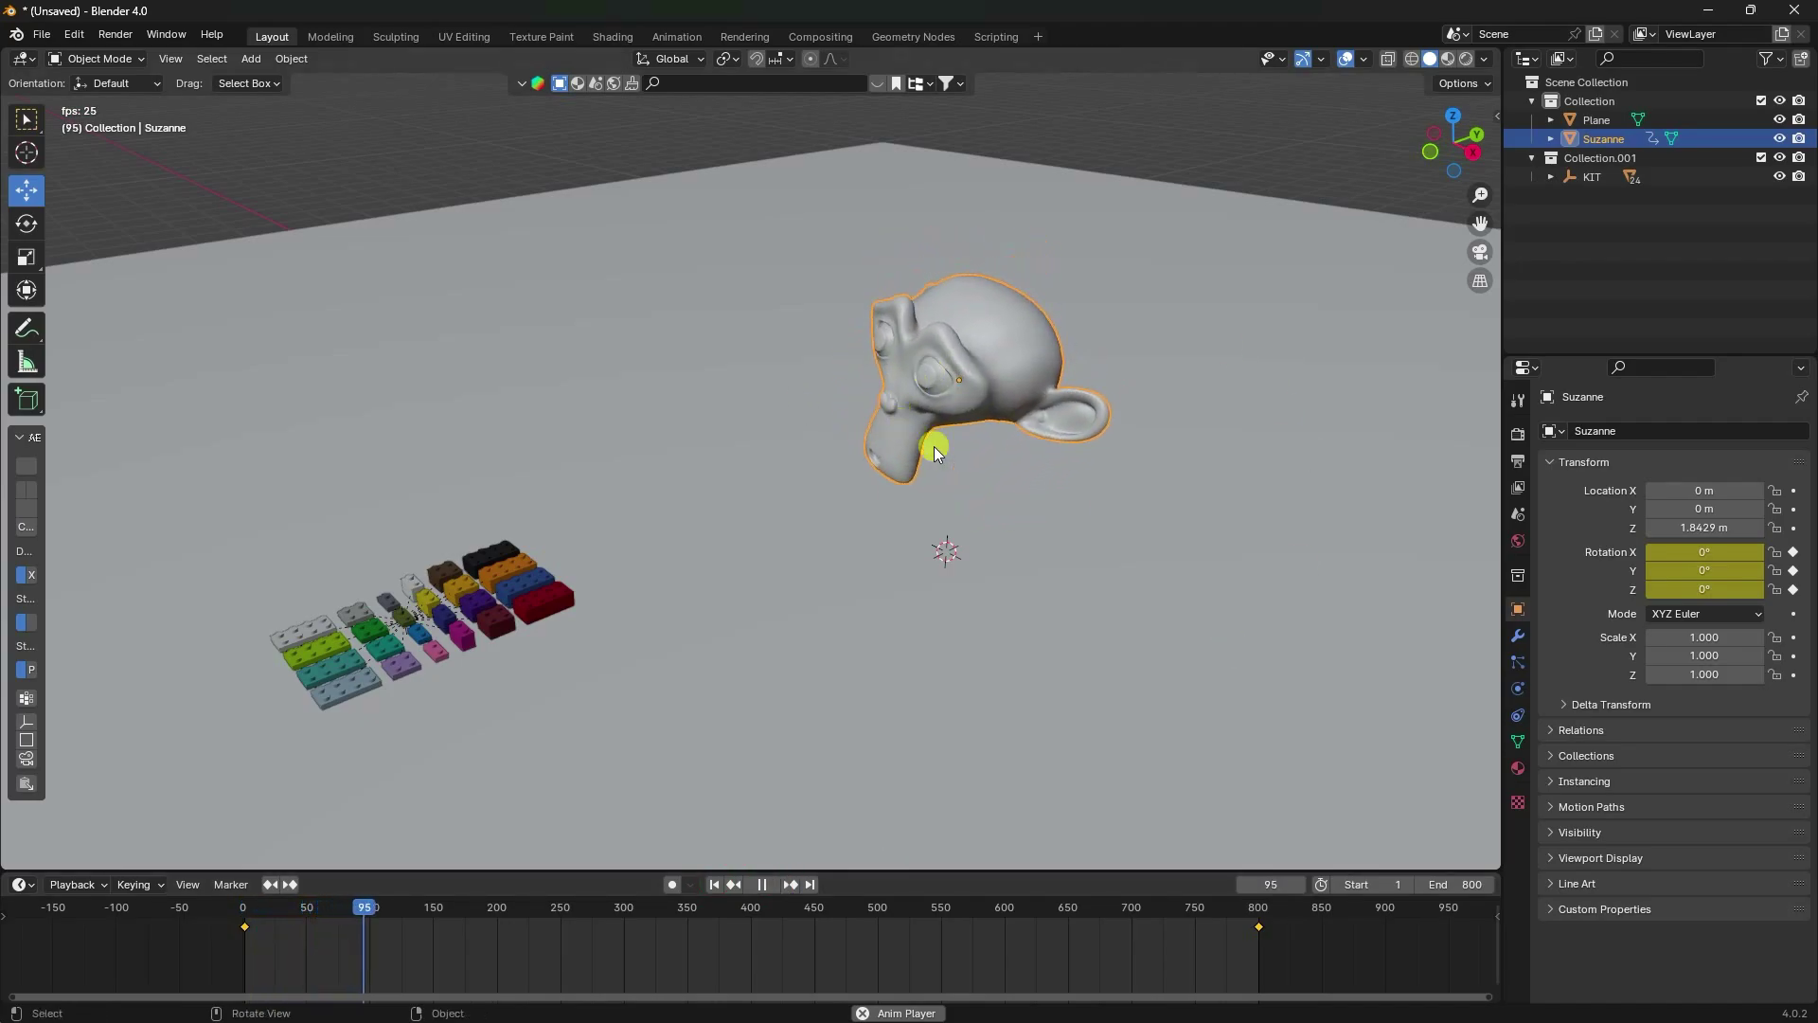
click(762, 885)
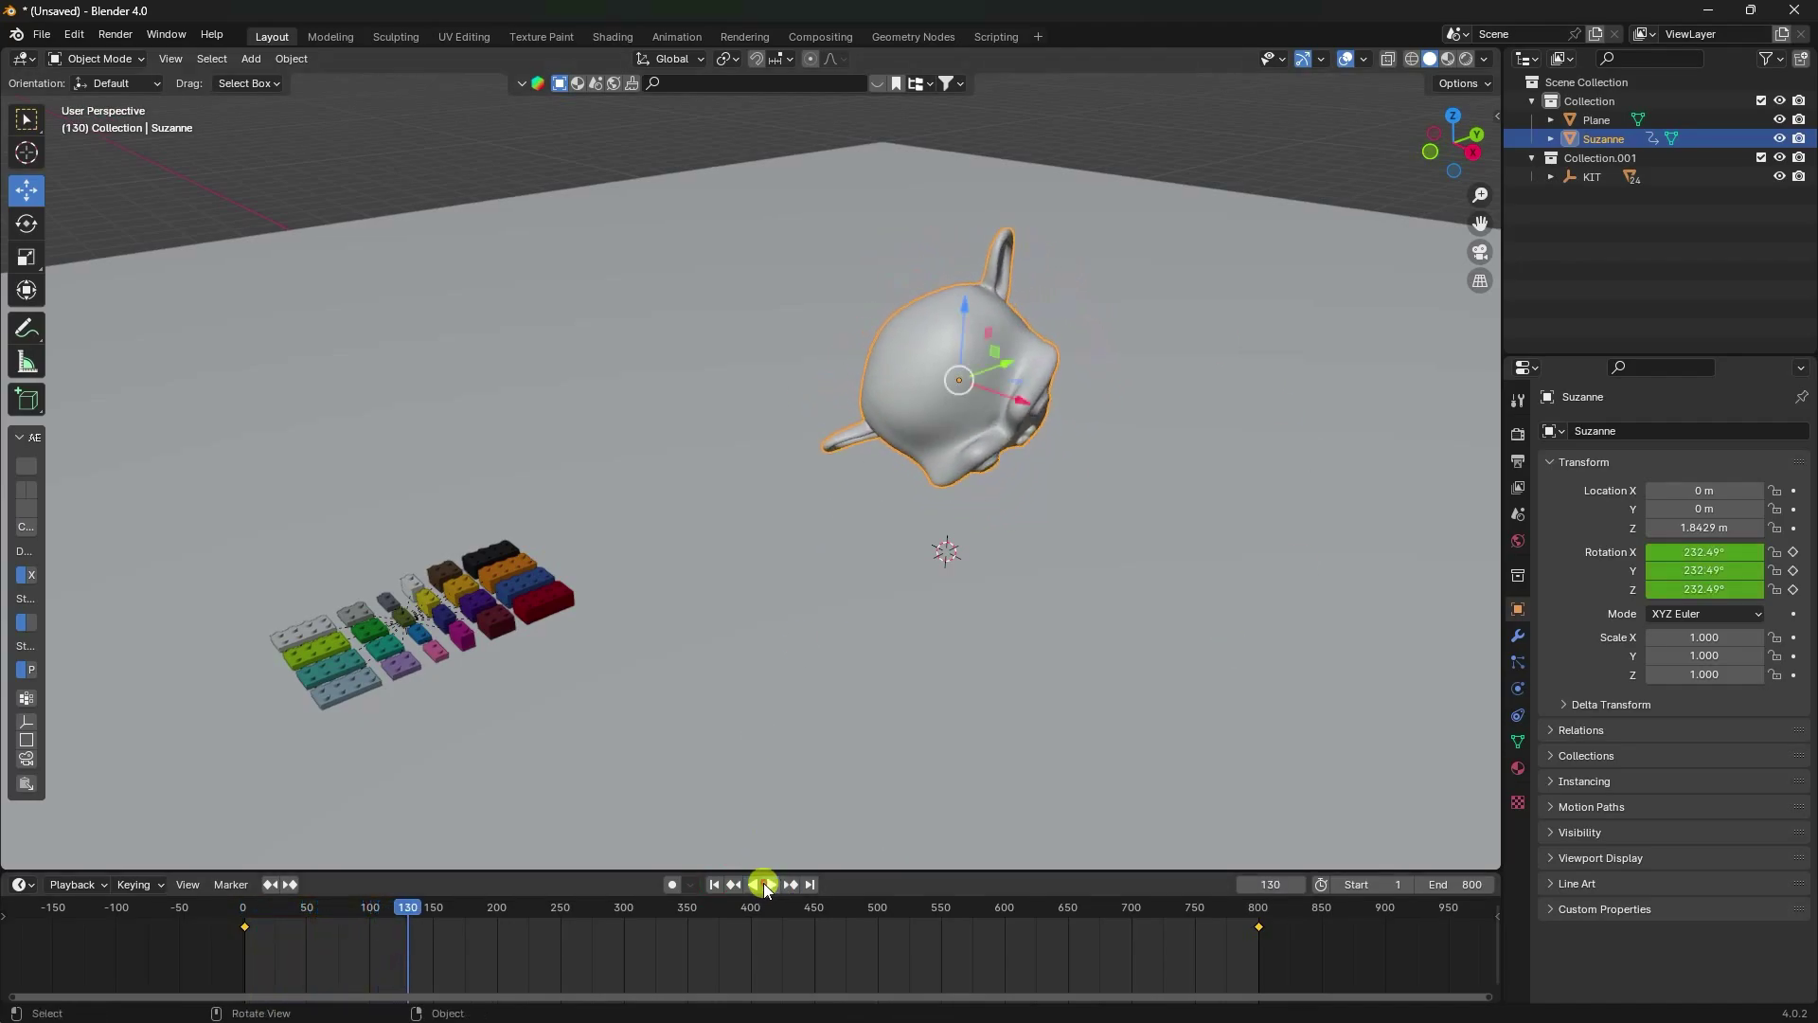
click(715, 884)
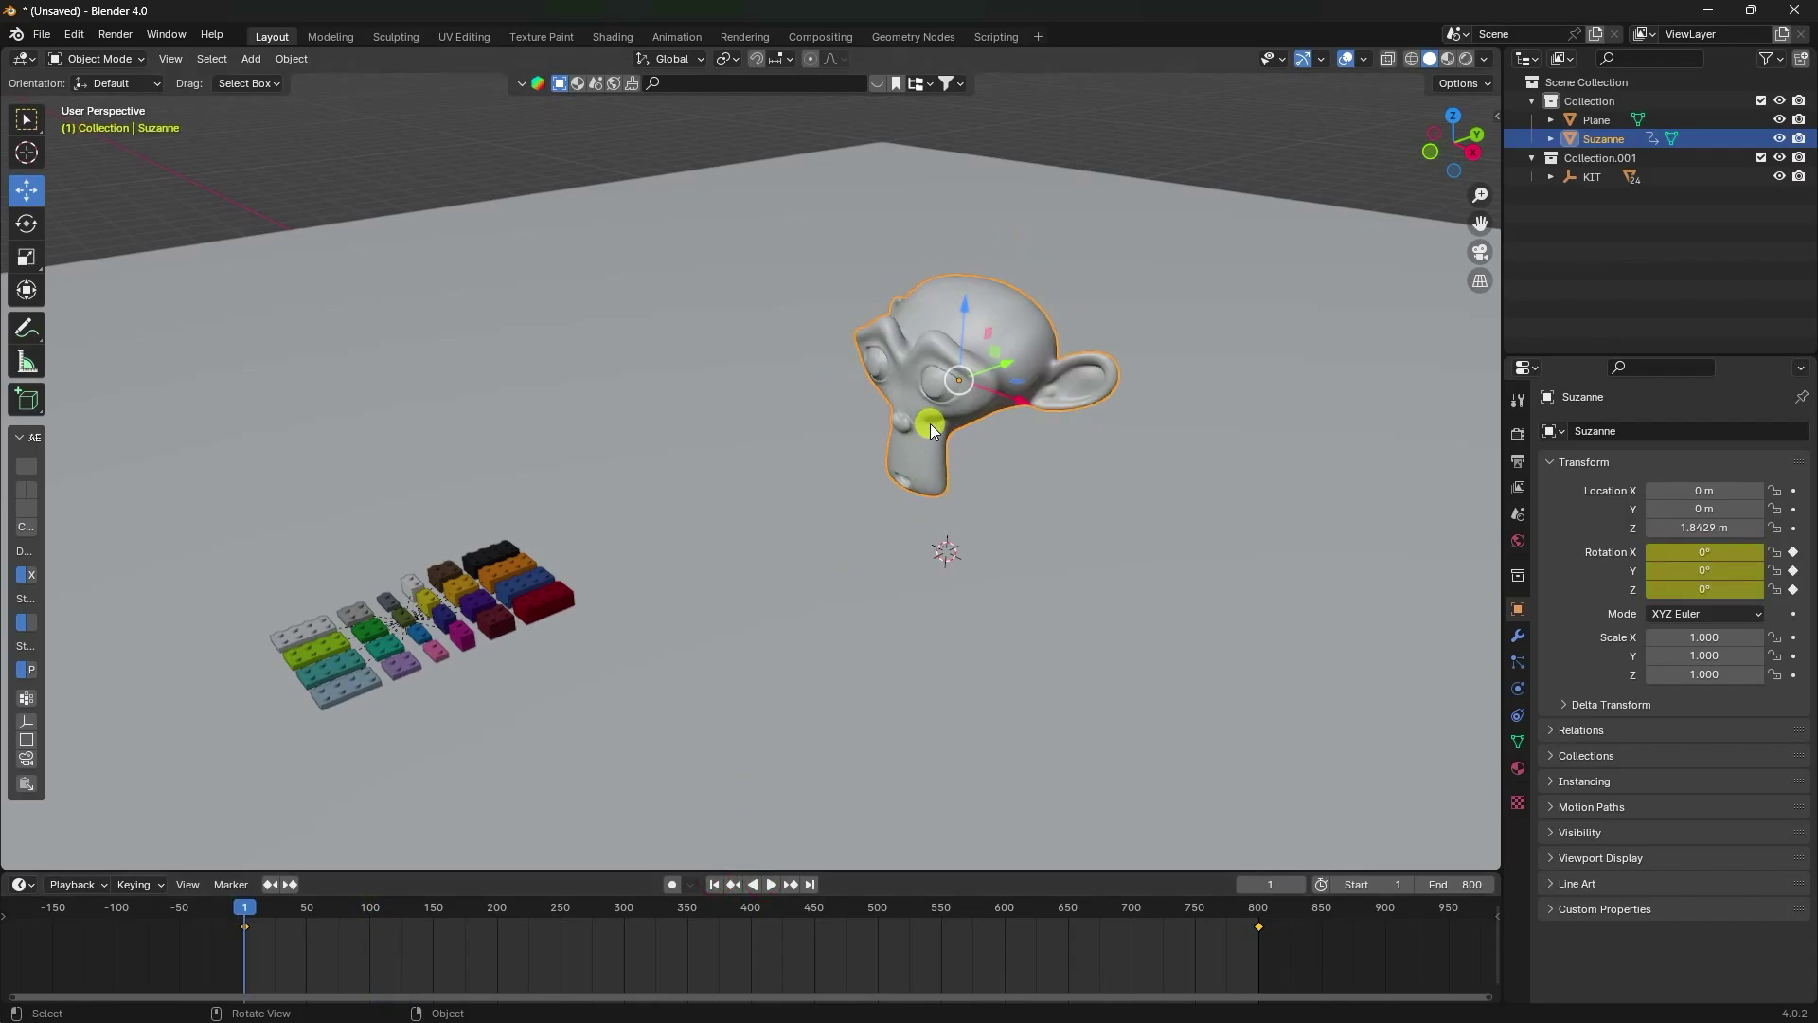
Add a Passive rigid body to the monkey, enable Animated, and set its collision shape to Mesh.
click(1516, 690)
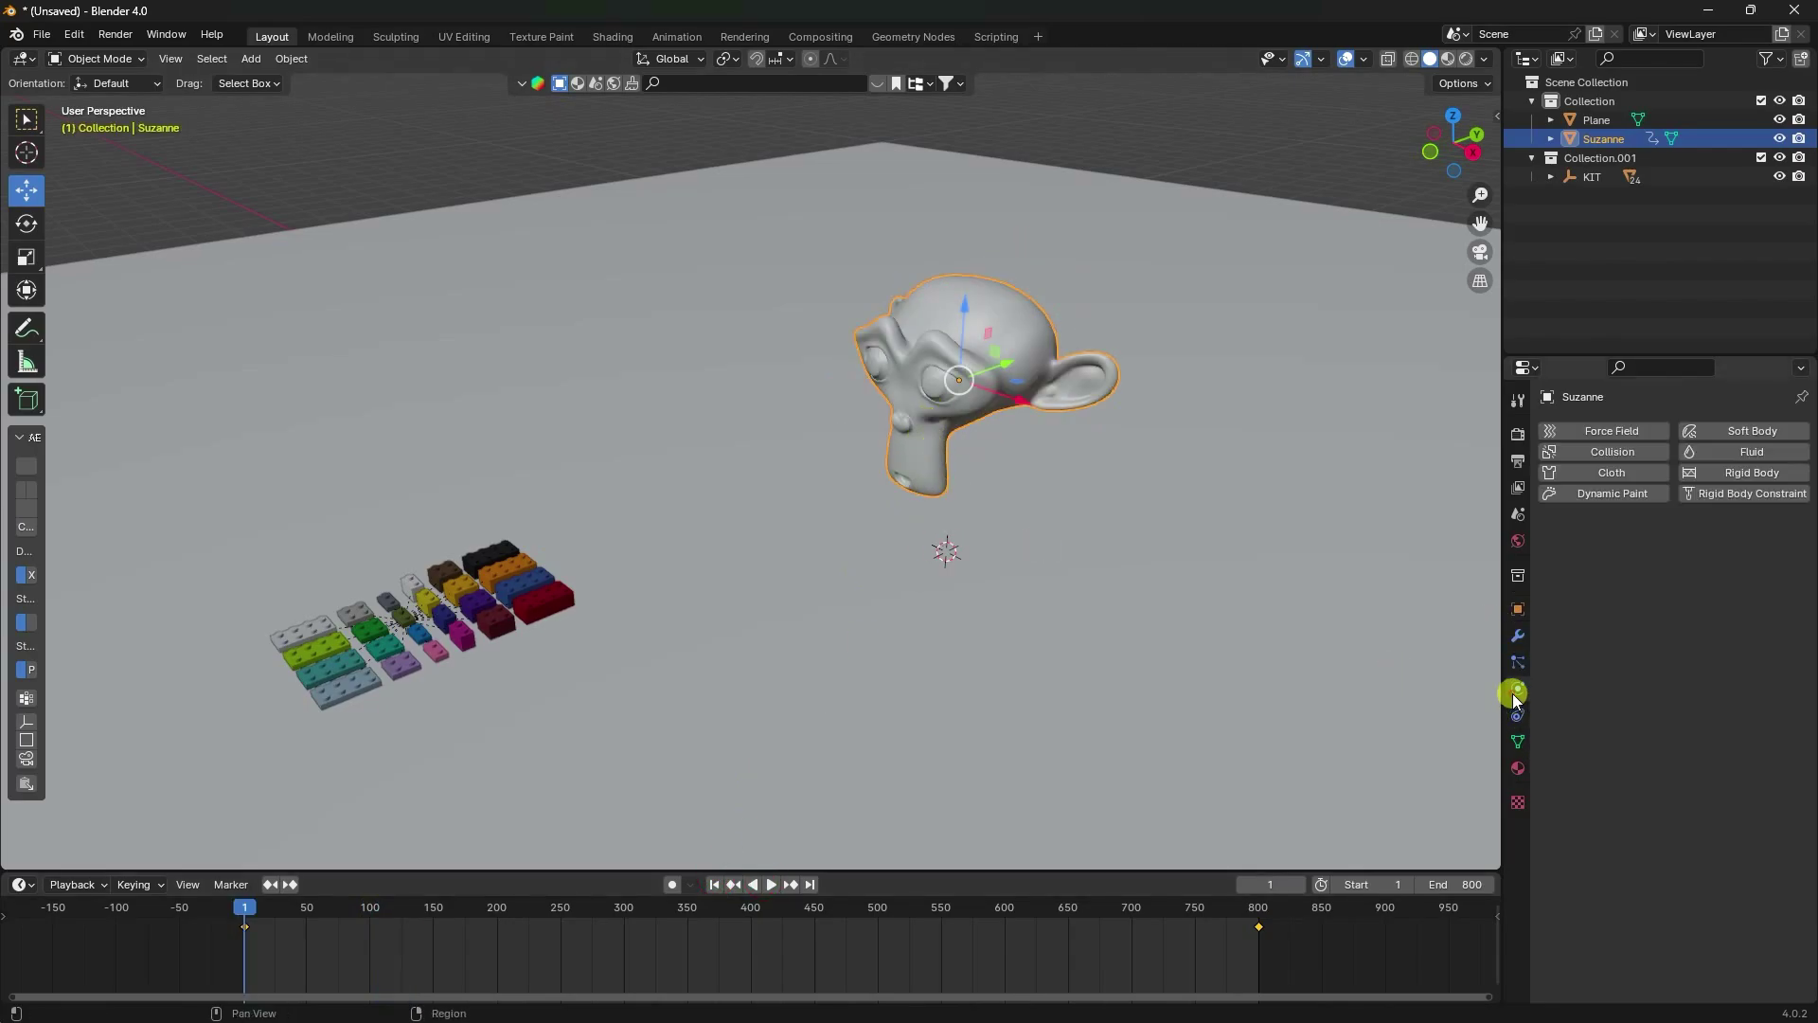
click(1750, 476)
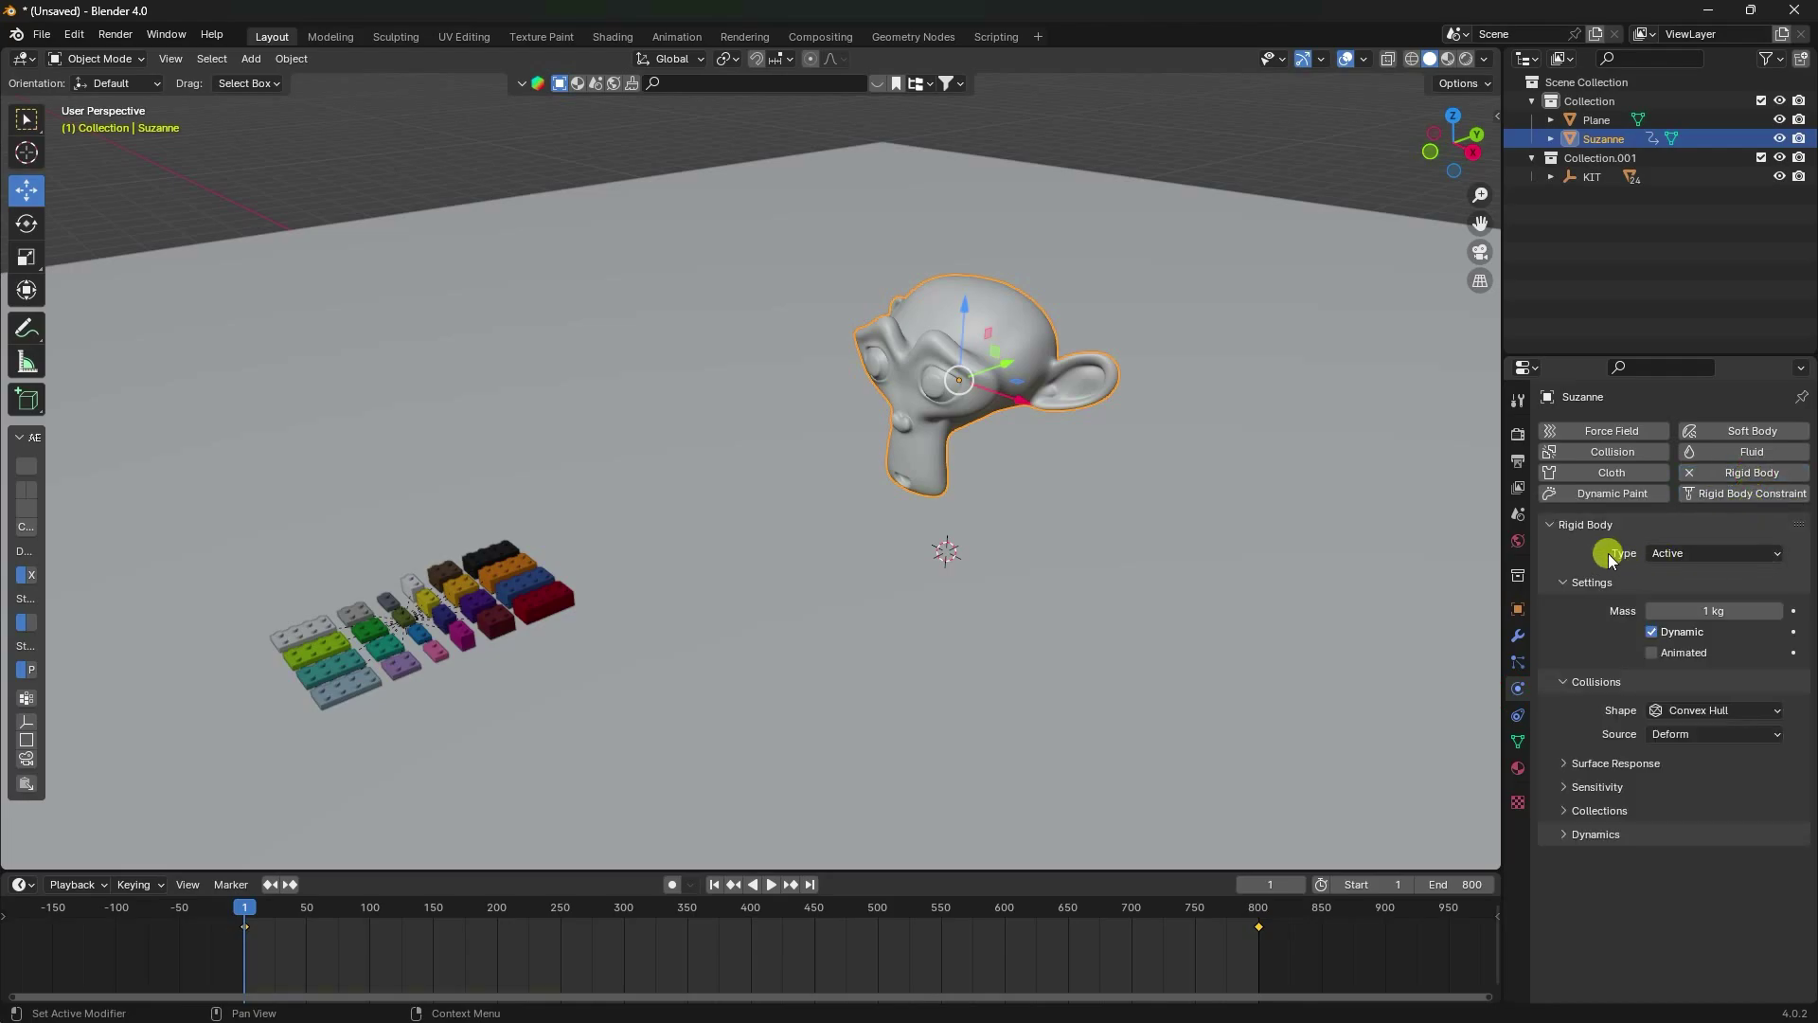
click(1667, 555)
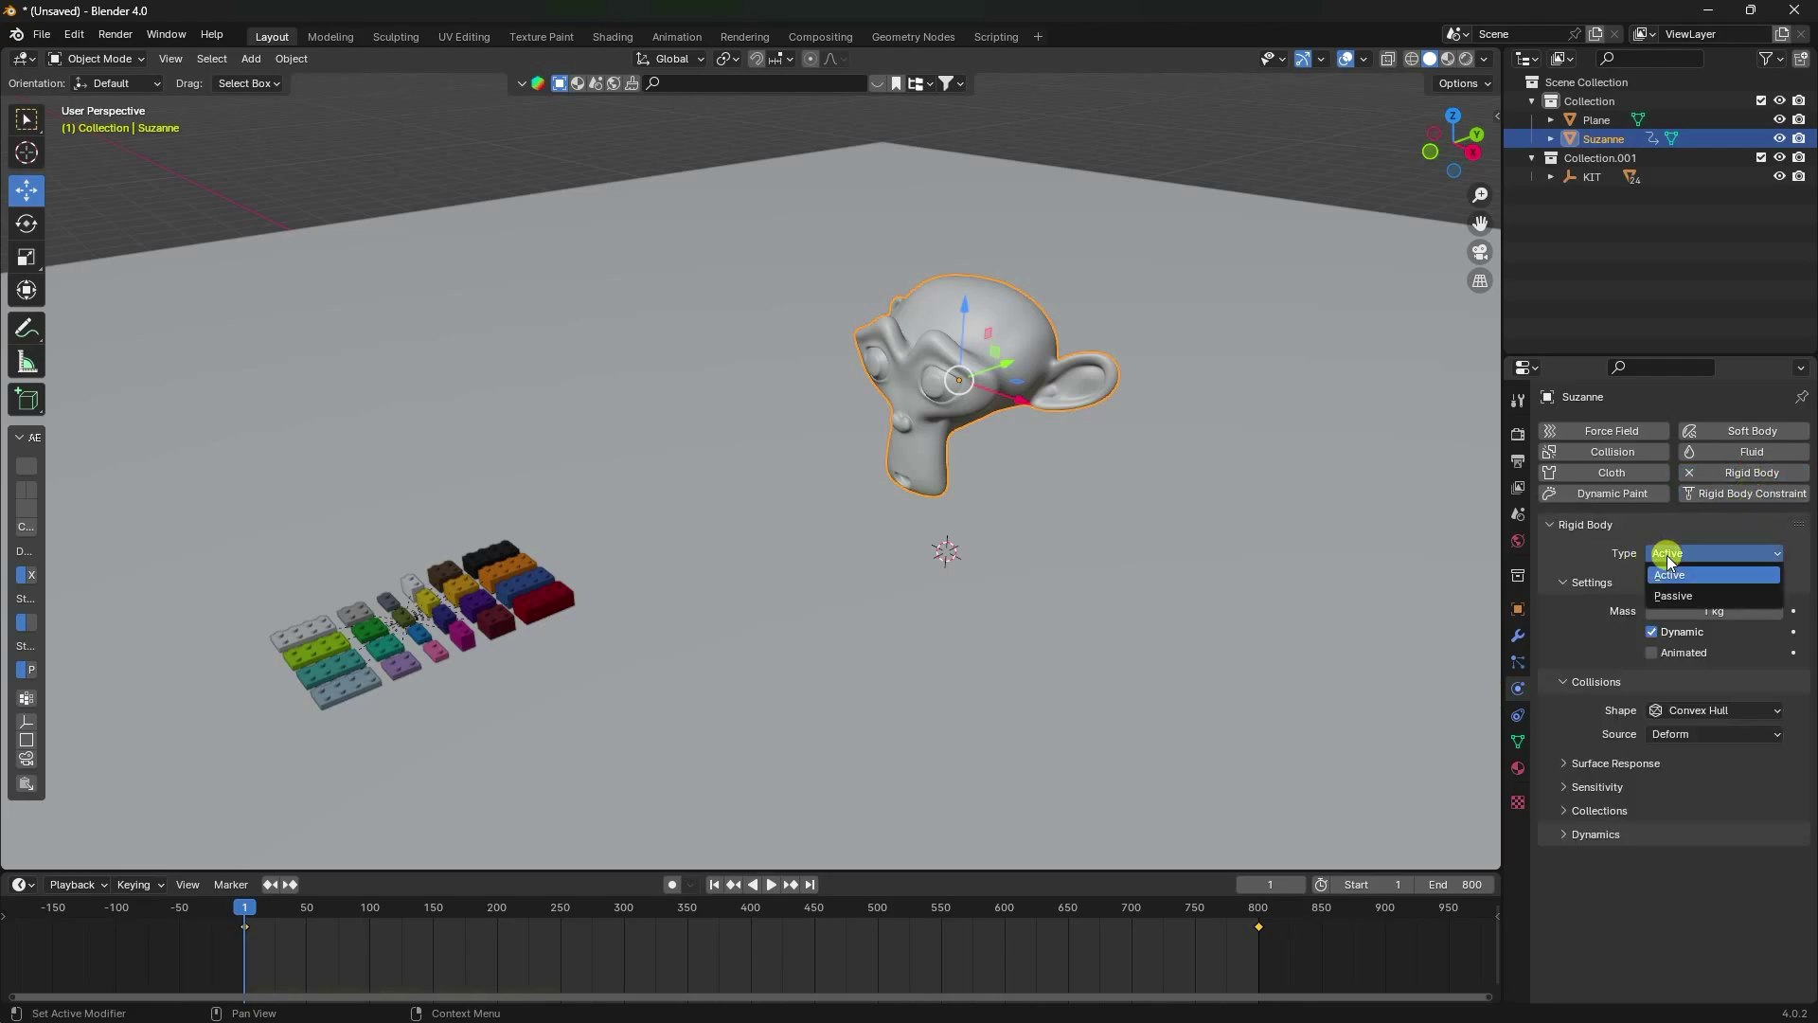
click(1667, 605)
scroll(1104, 406, up, 6)
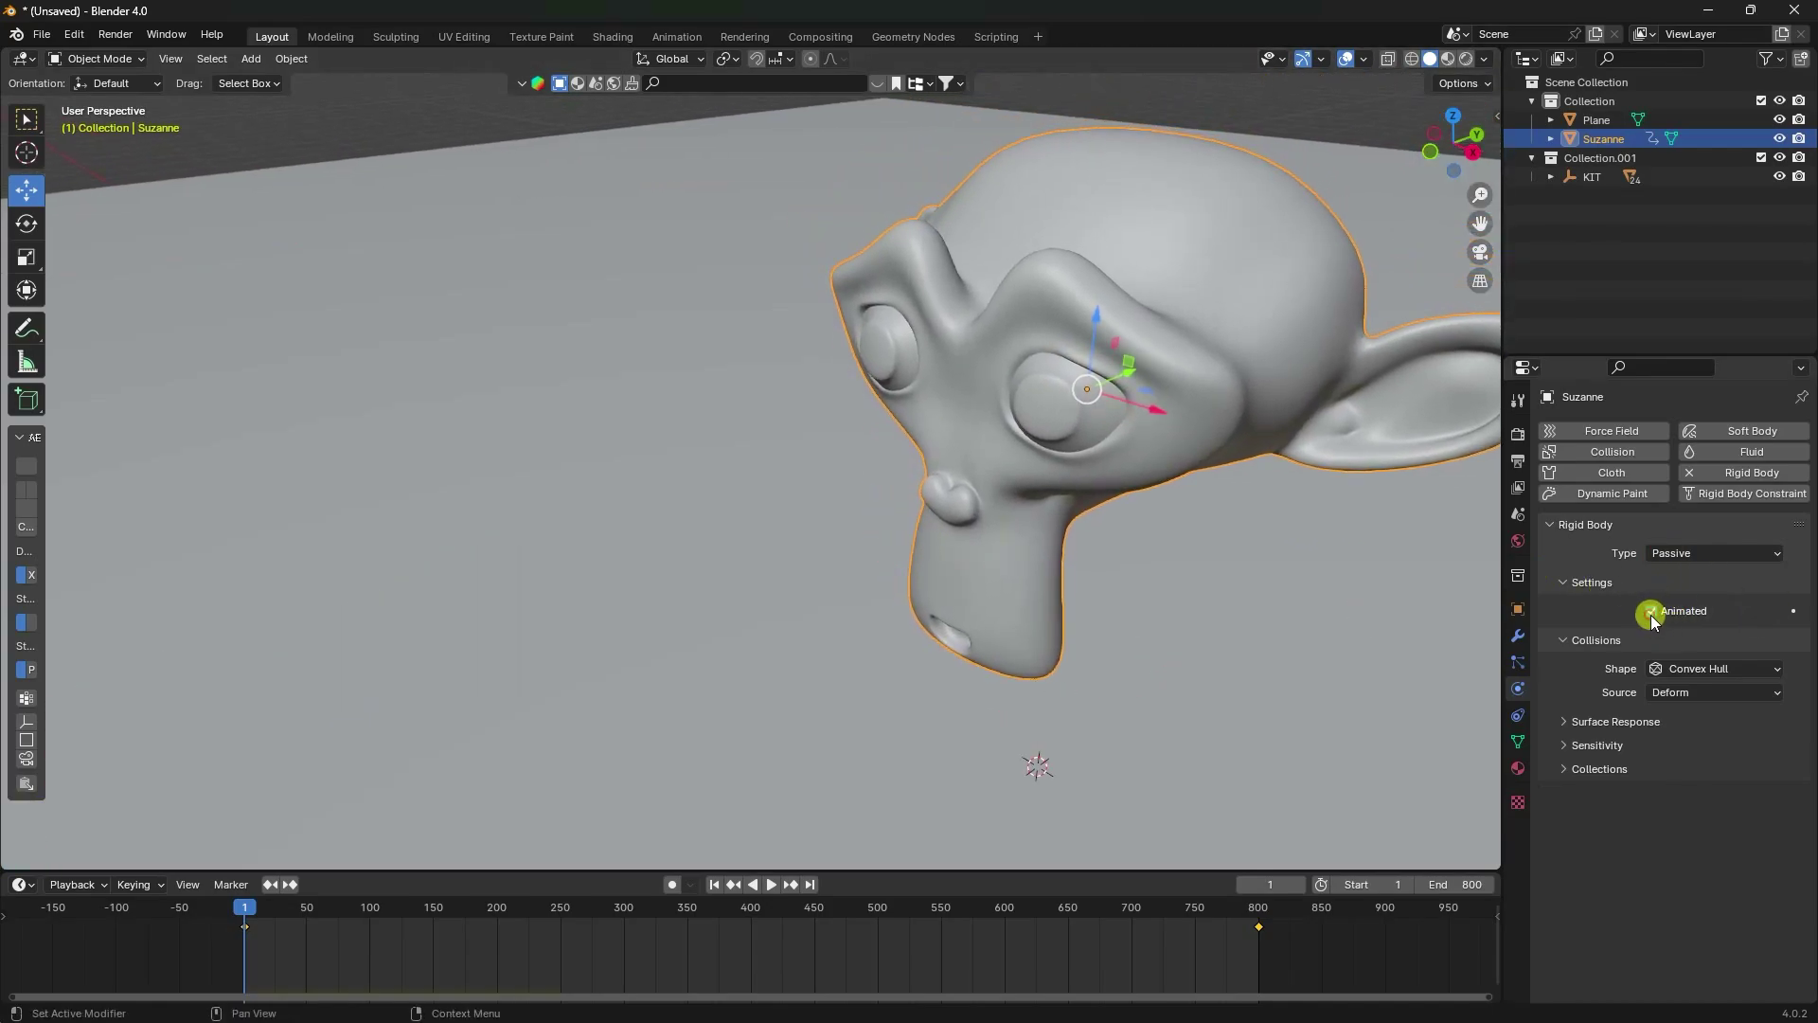
click(1666, 668)
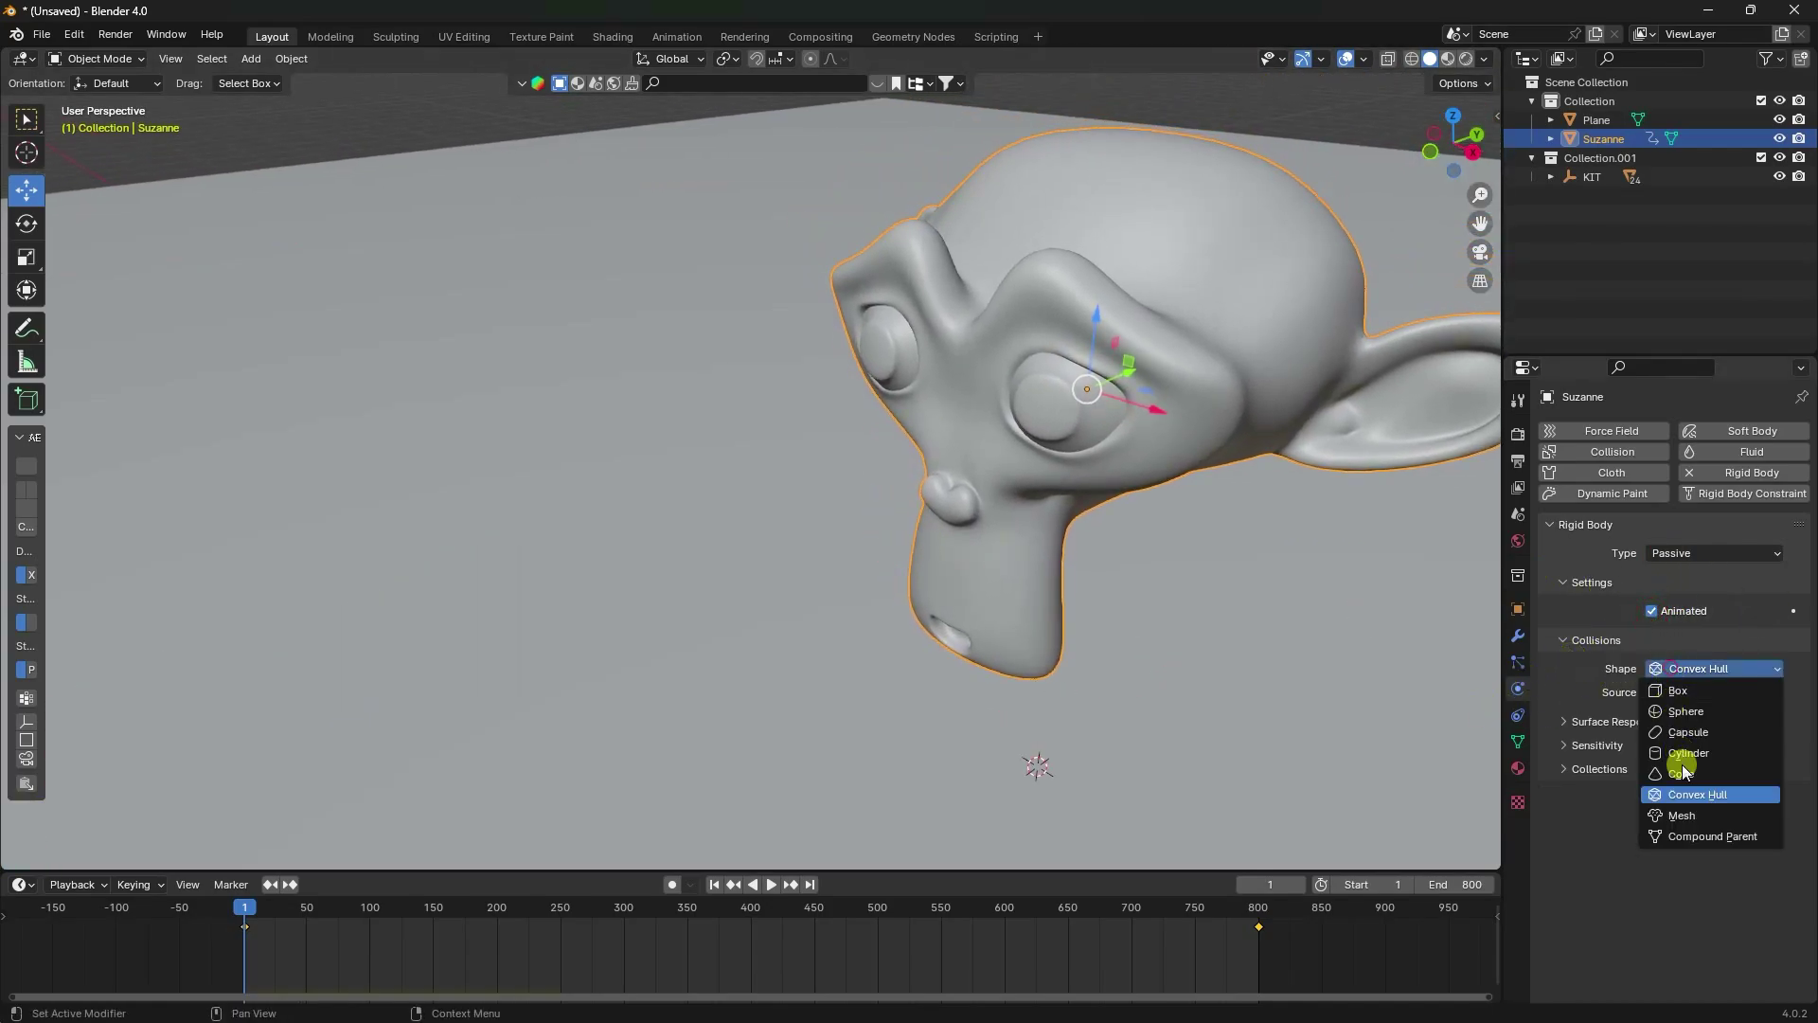
click(1674, 816)
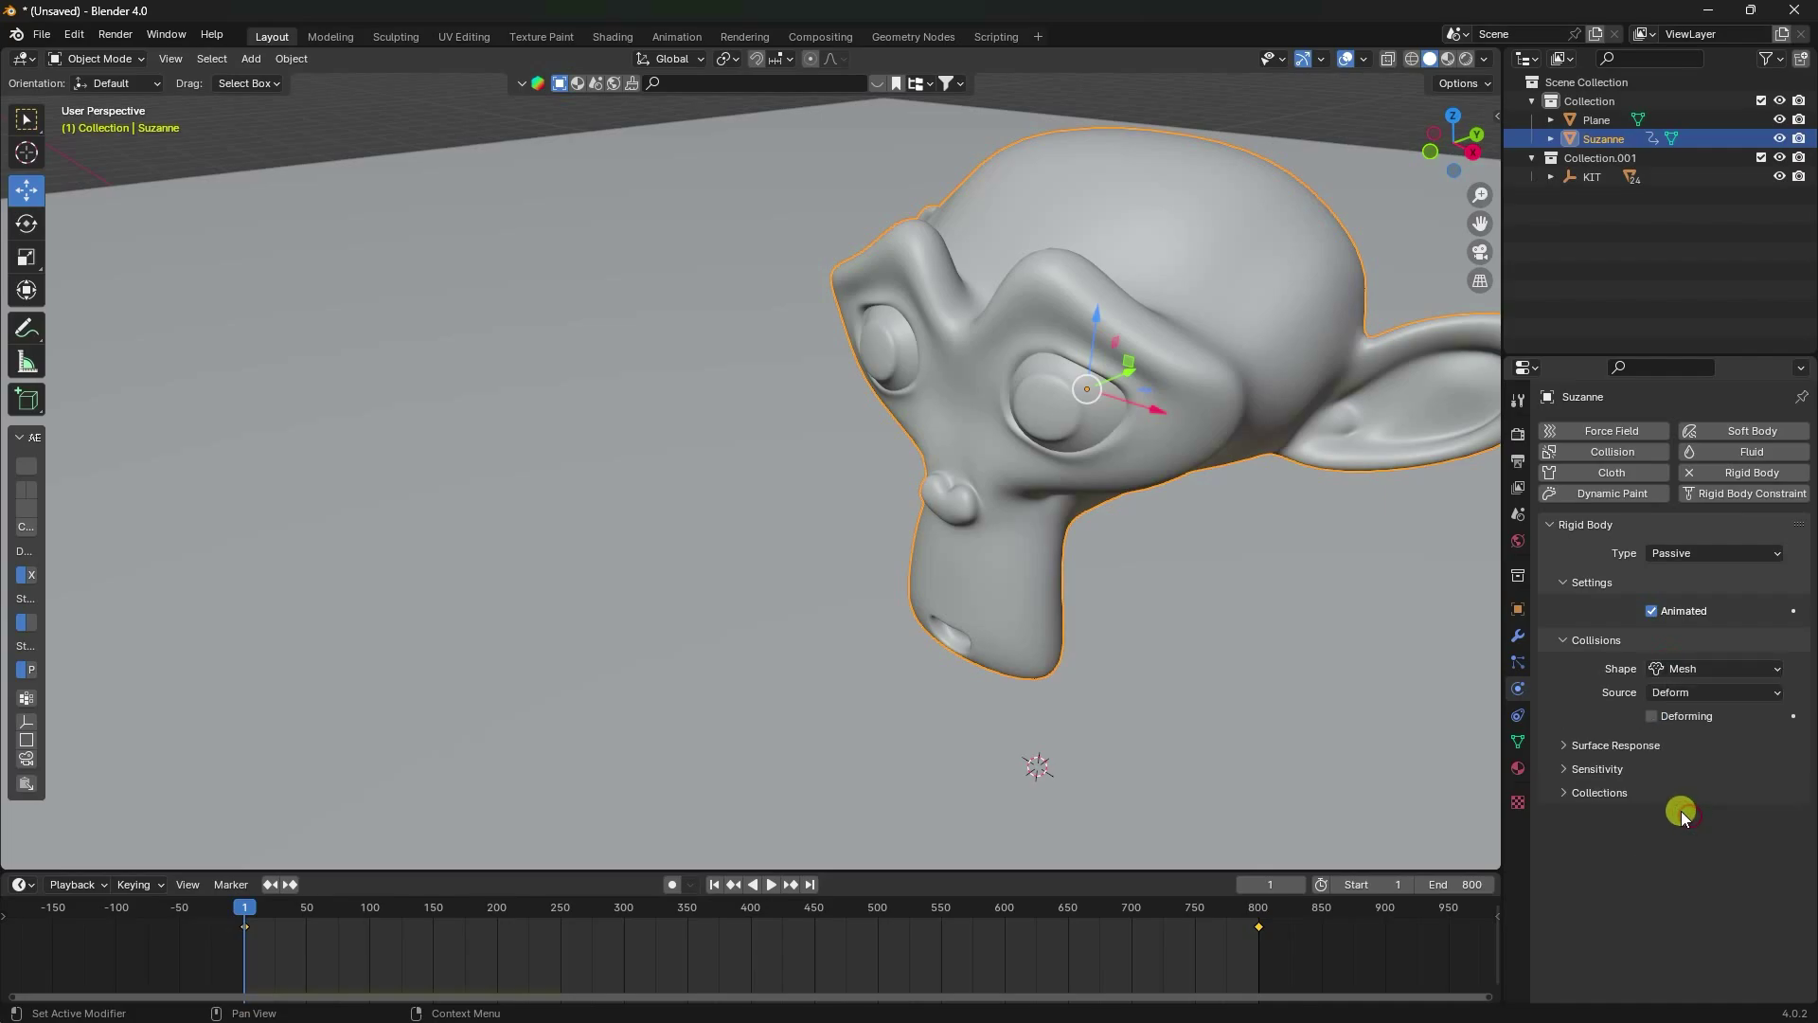
Set the monkey's rigid body surface friction and bounciness both to 0.1.
shift+middle_drag(1013, 466, 914, 497)
click(1574, 746)
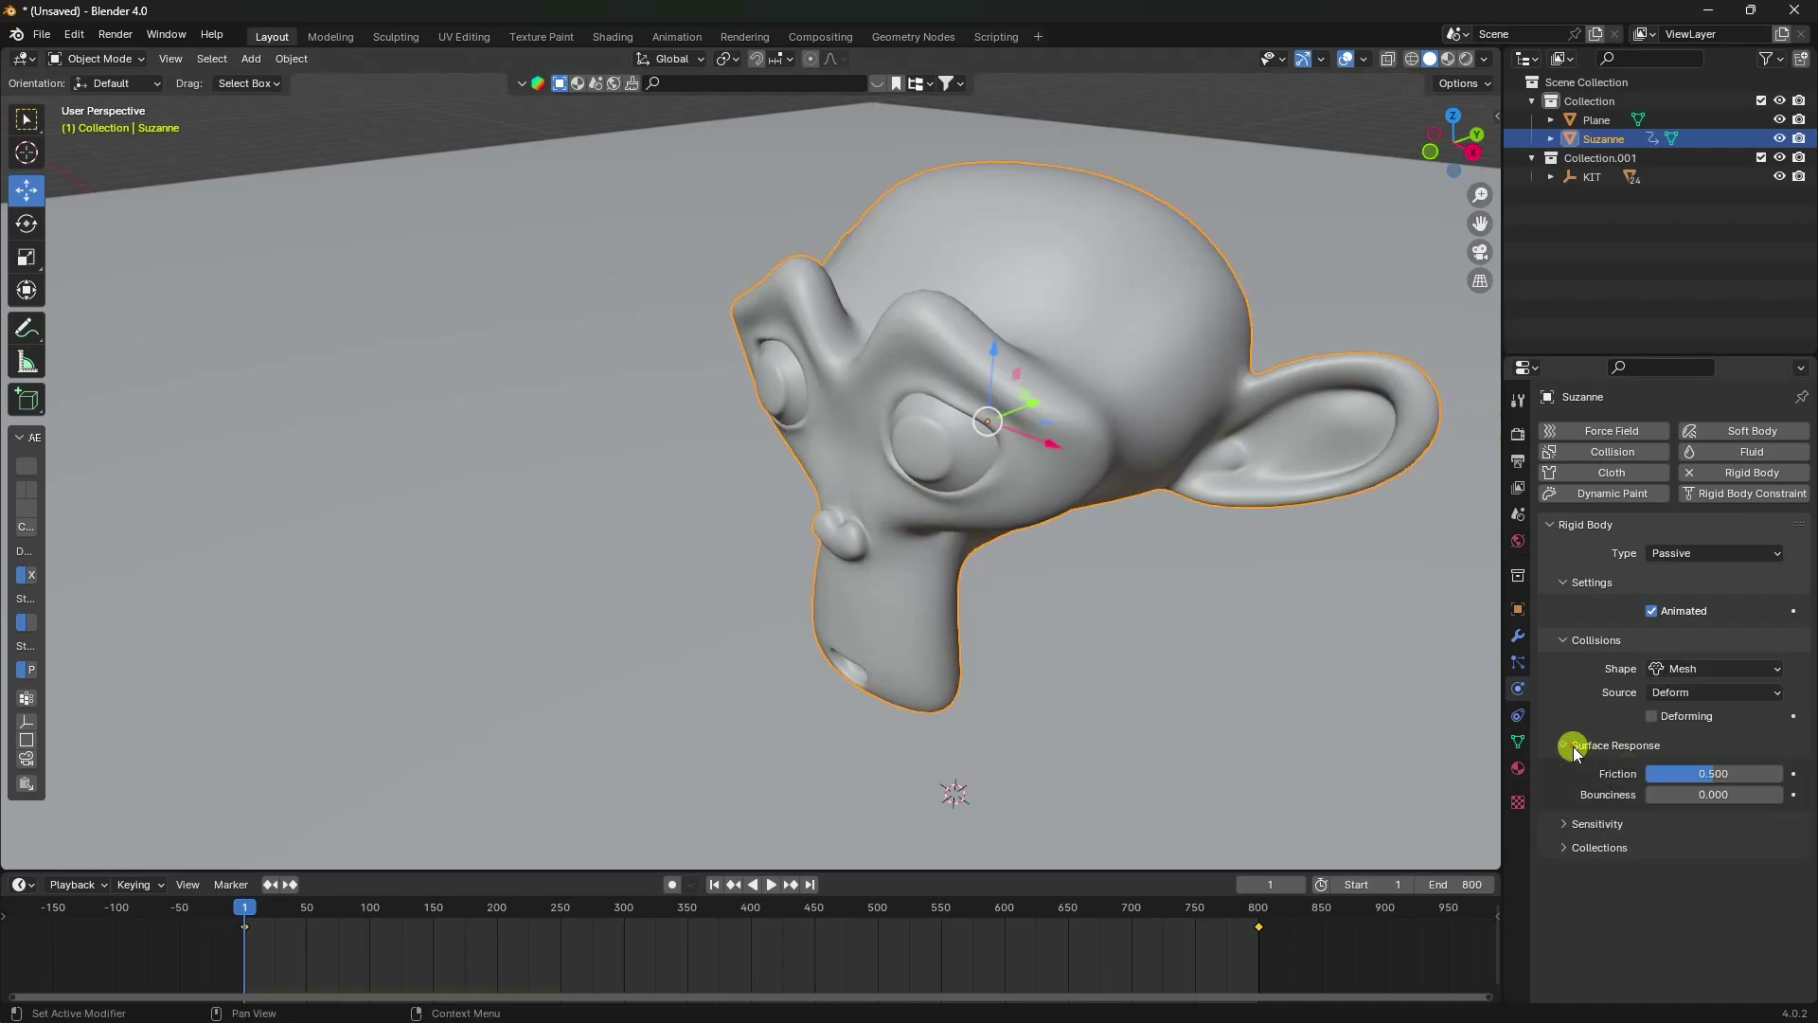
click(1681, 775)
text(0.1)
key(Return)
click(1671, 793)
text(0.1)
key(Return)
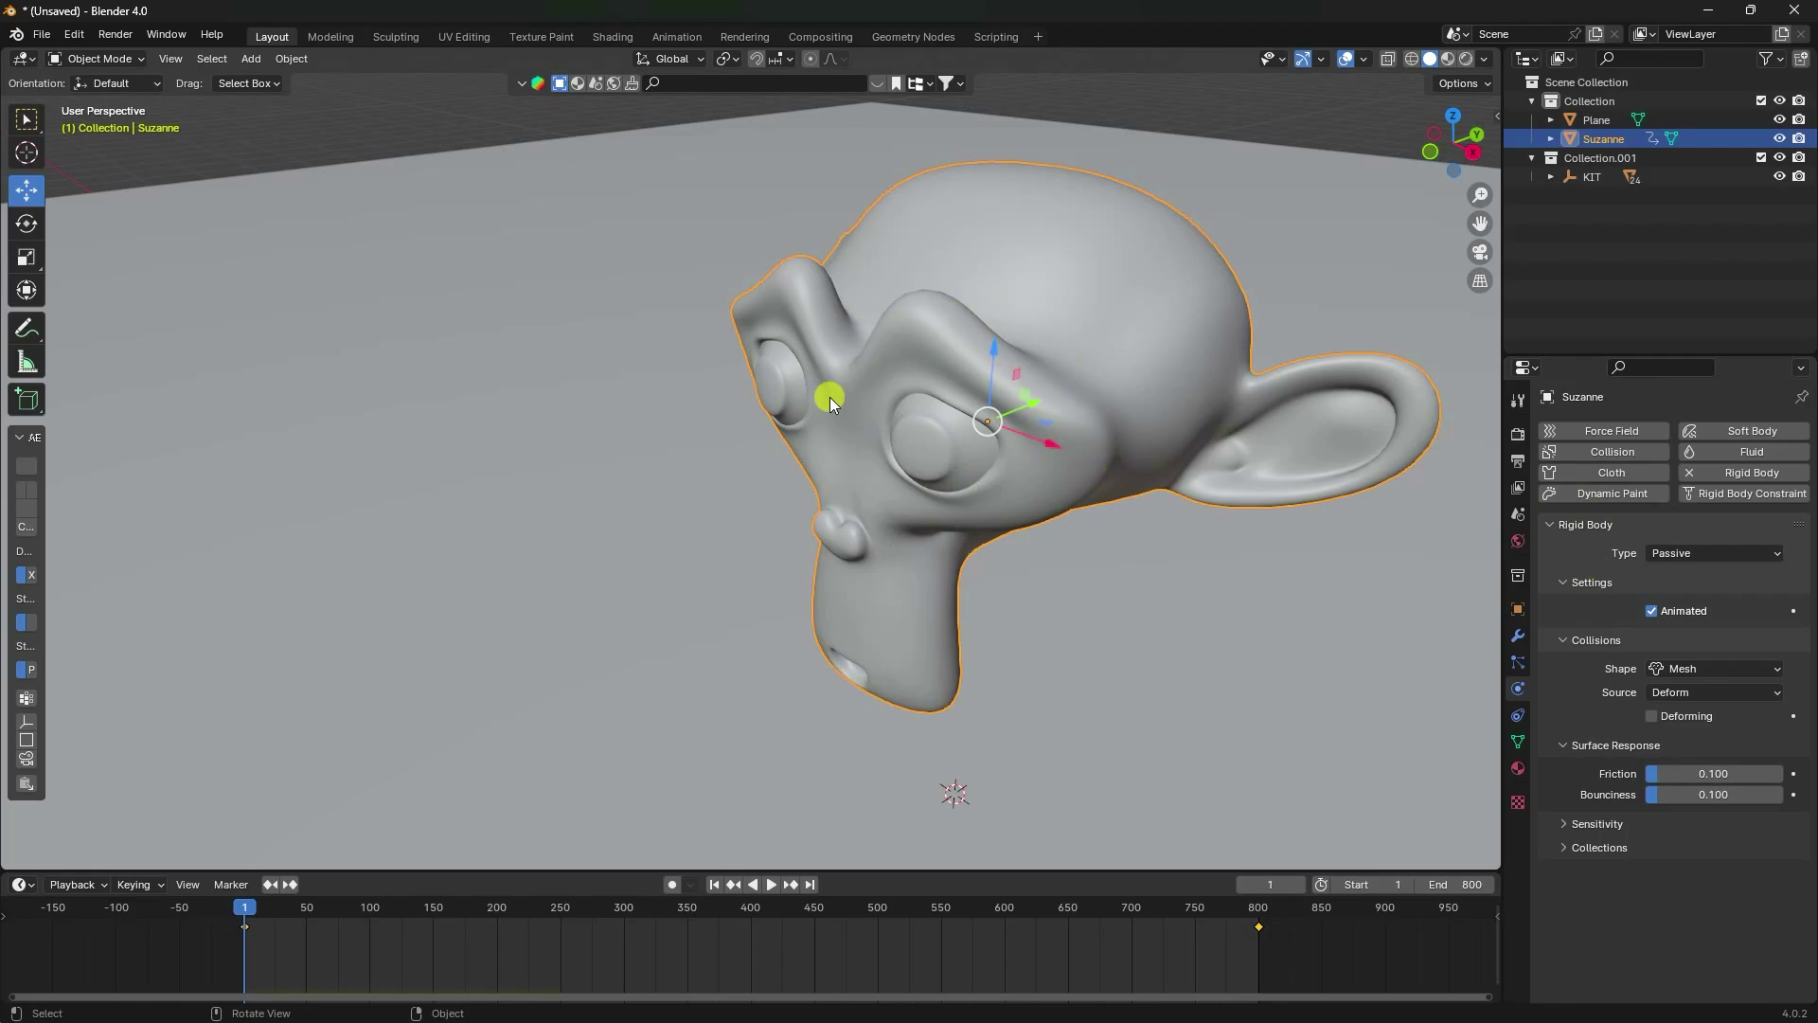
Select Brick_1x2_Dark_Pink inside the KIT hierarchy and add an Active rigid body to it.
scroll(905, 440, down, 6)
shift+middle_drag(896, 449, 1091, 413)
click(1551, 176)
click(1620, 195)
scroll(612, 570, up, 5)
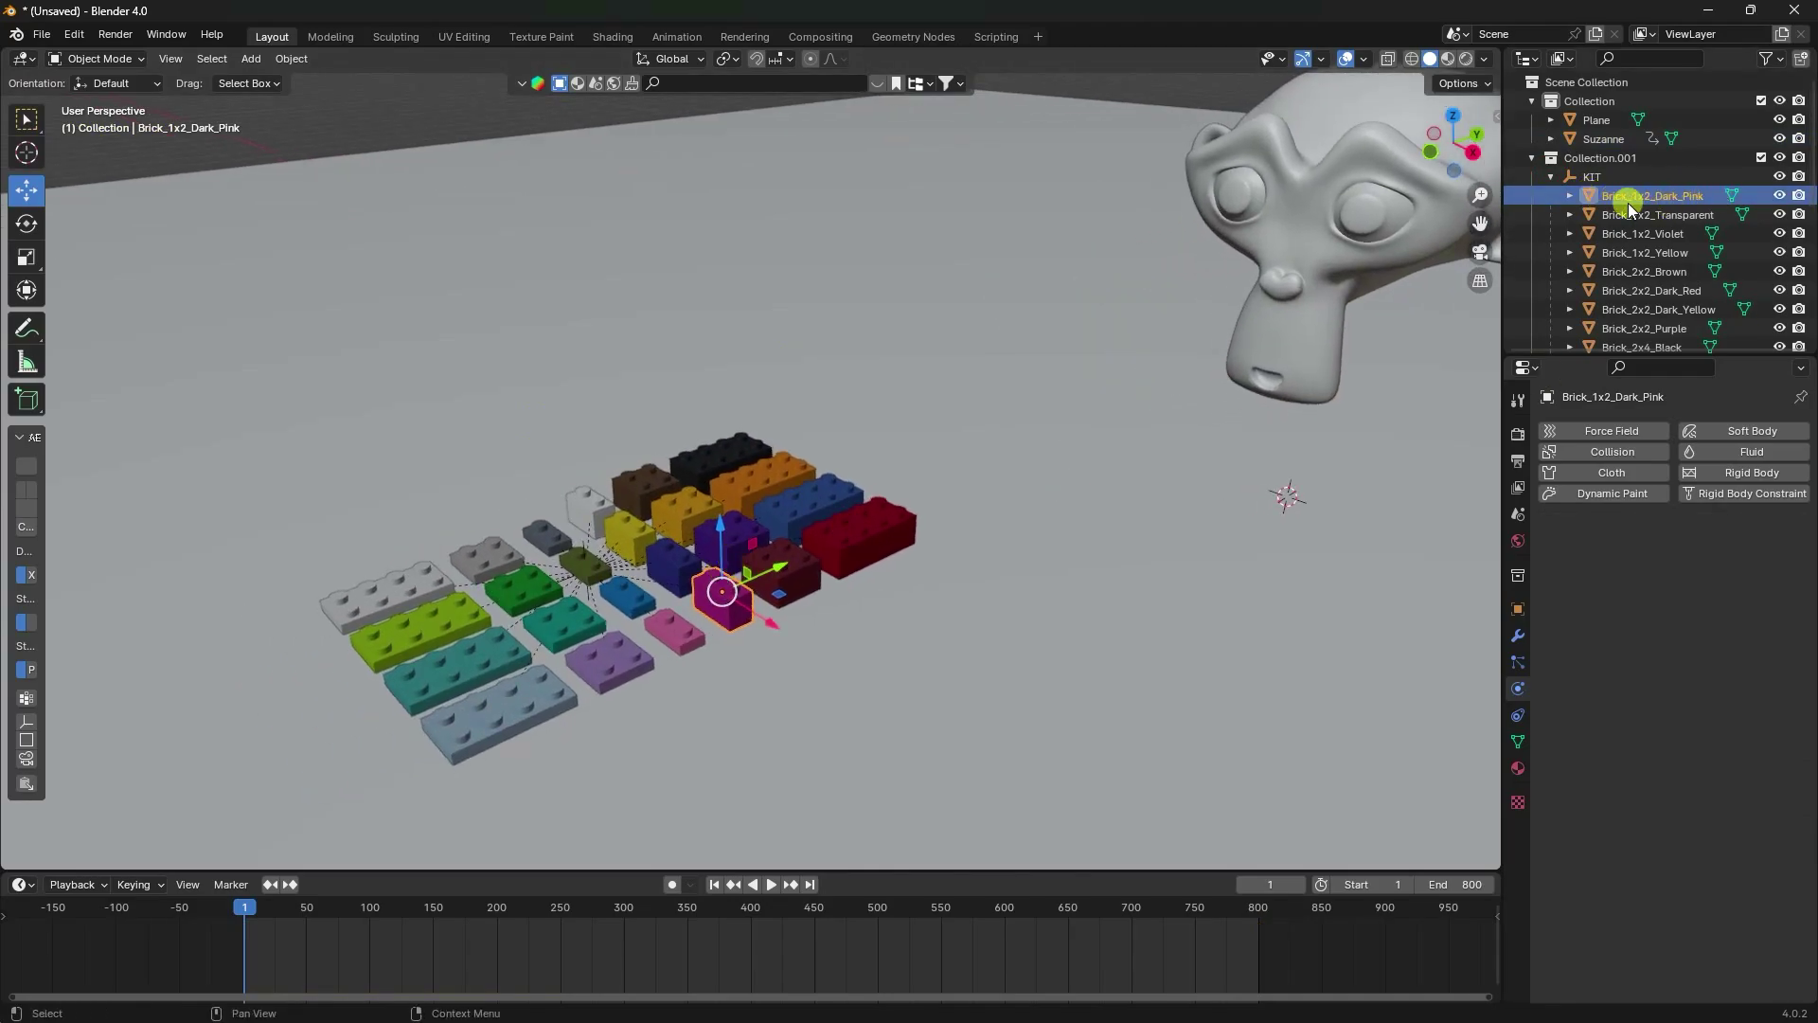
click(1725, 474)
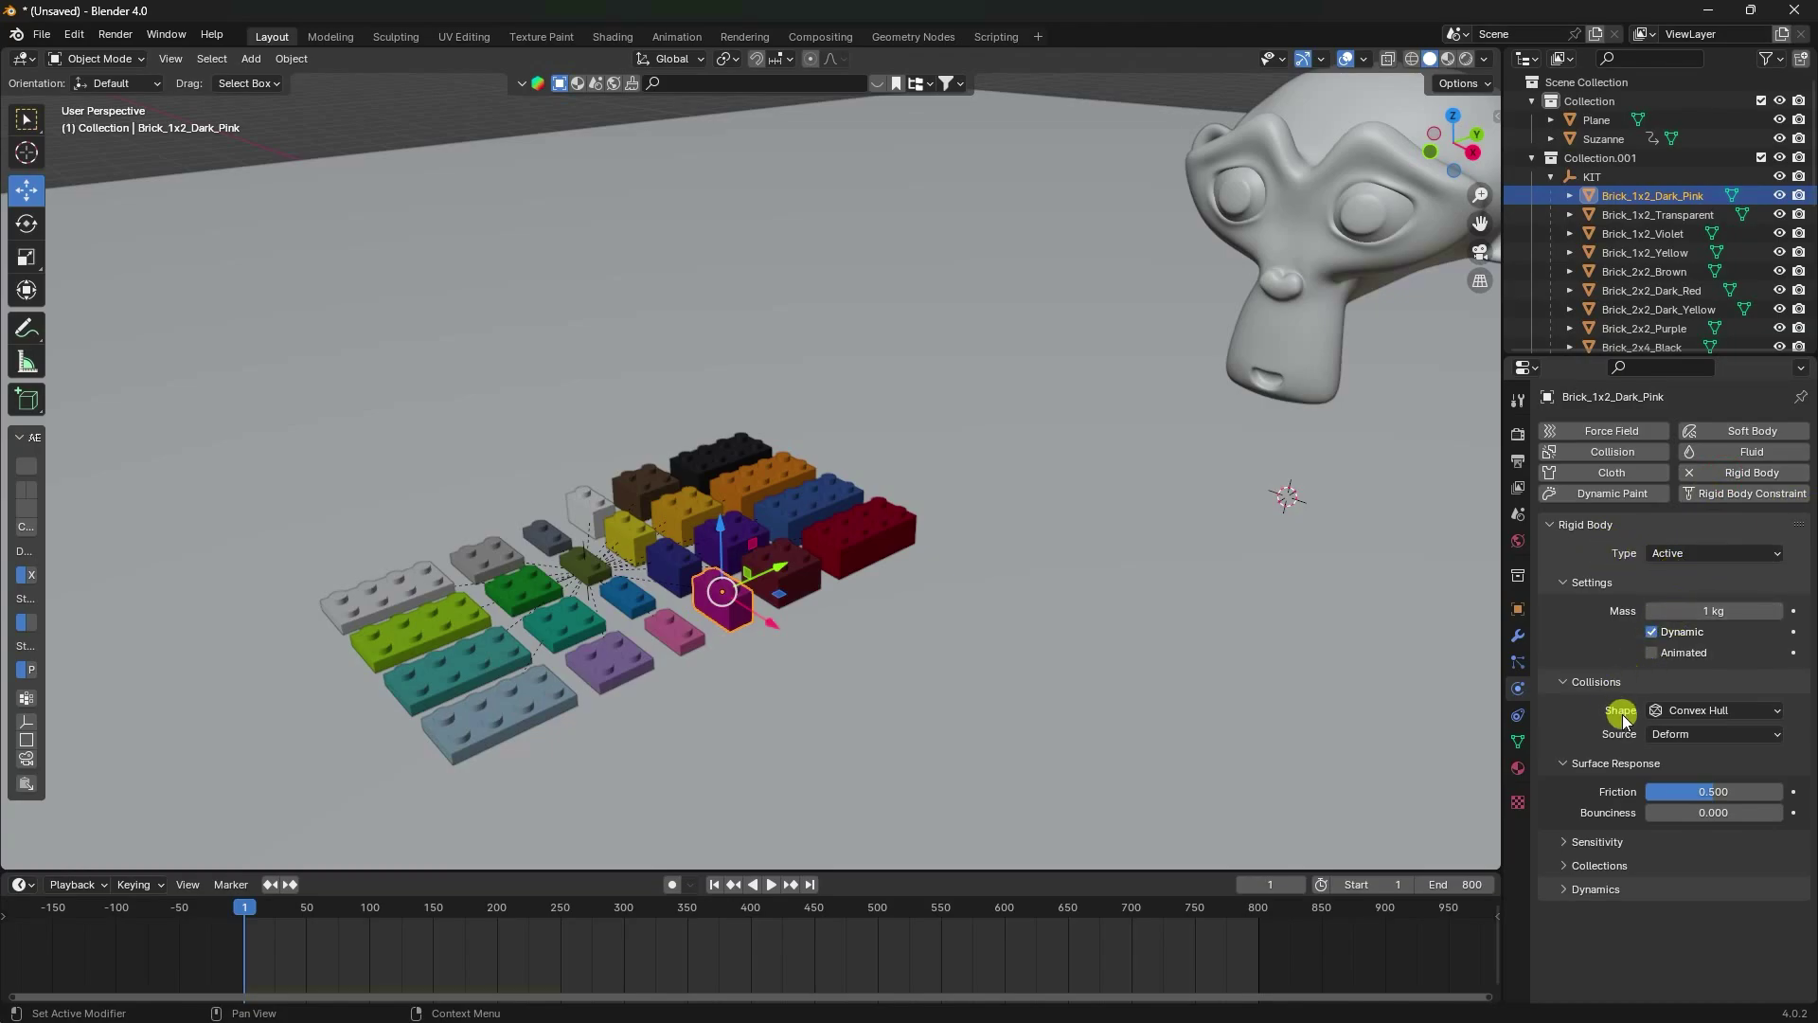
Set the dark pink brick's collision shape to Box, and its friction and bounciness to 0.1.
scroll(714, 640, up, 5)
shift+middle_drag(714, 640, 858, 378)
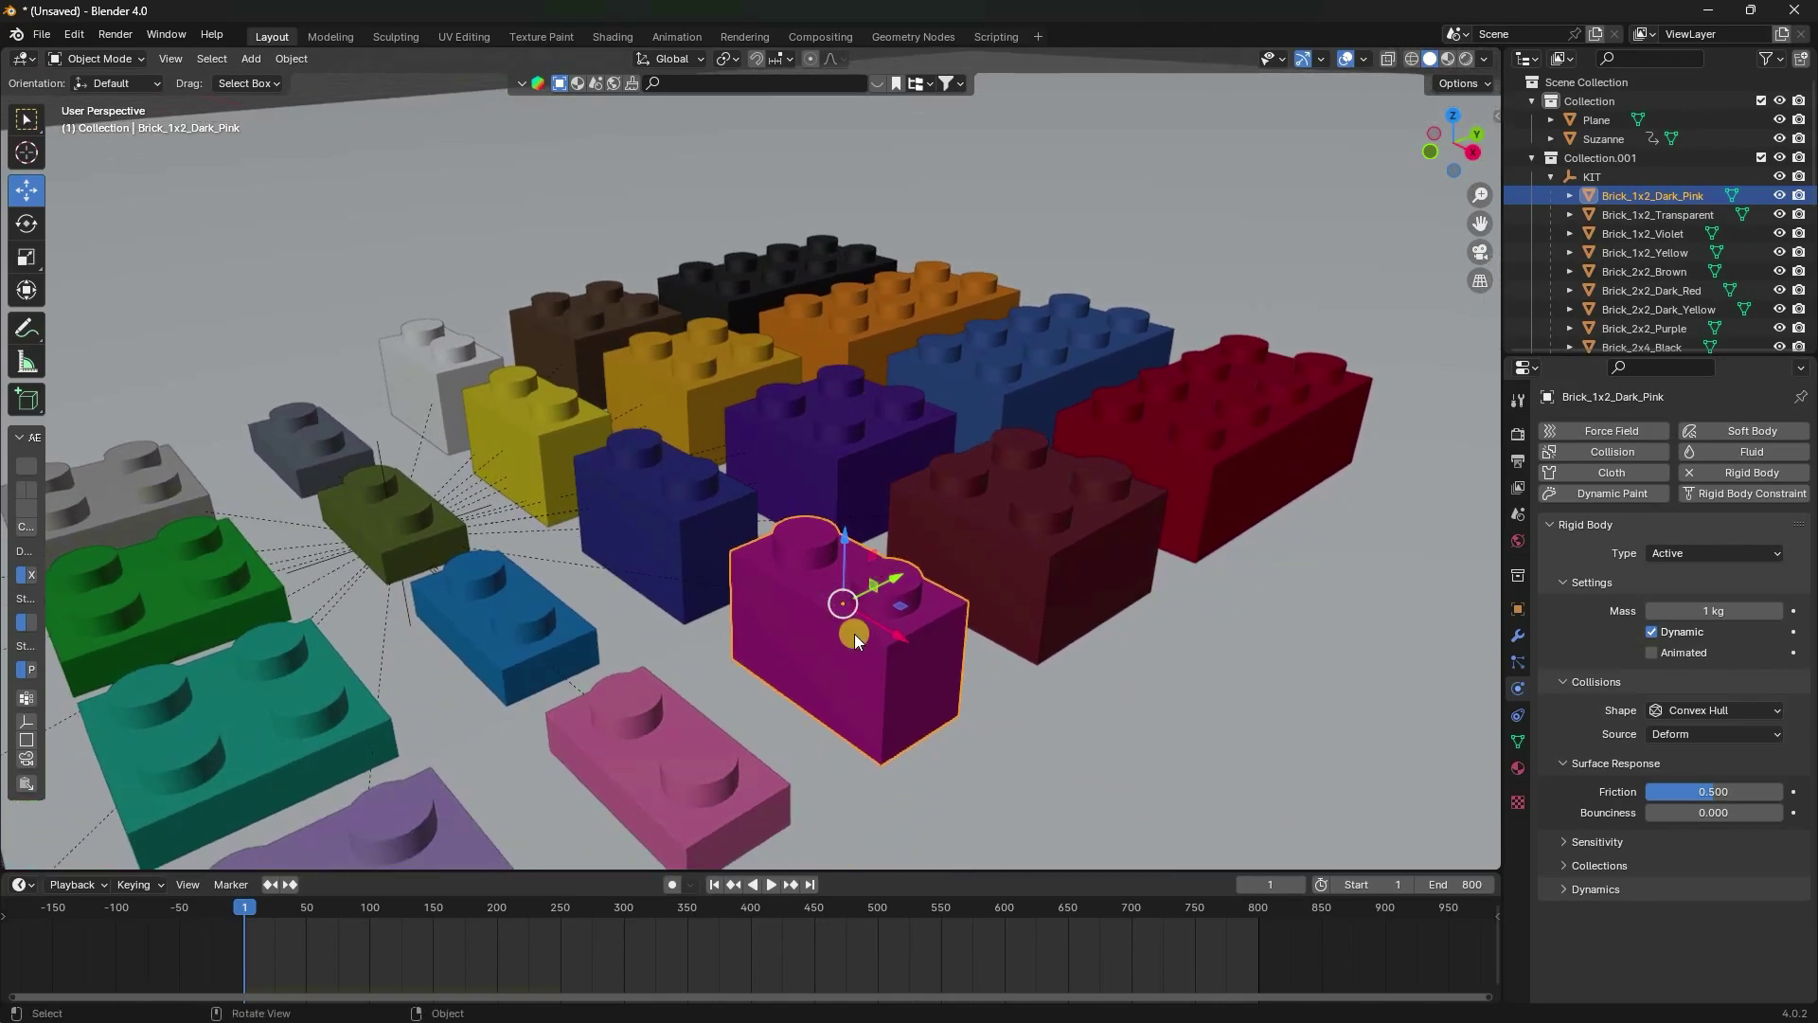
click(1646, 714)
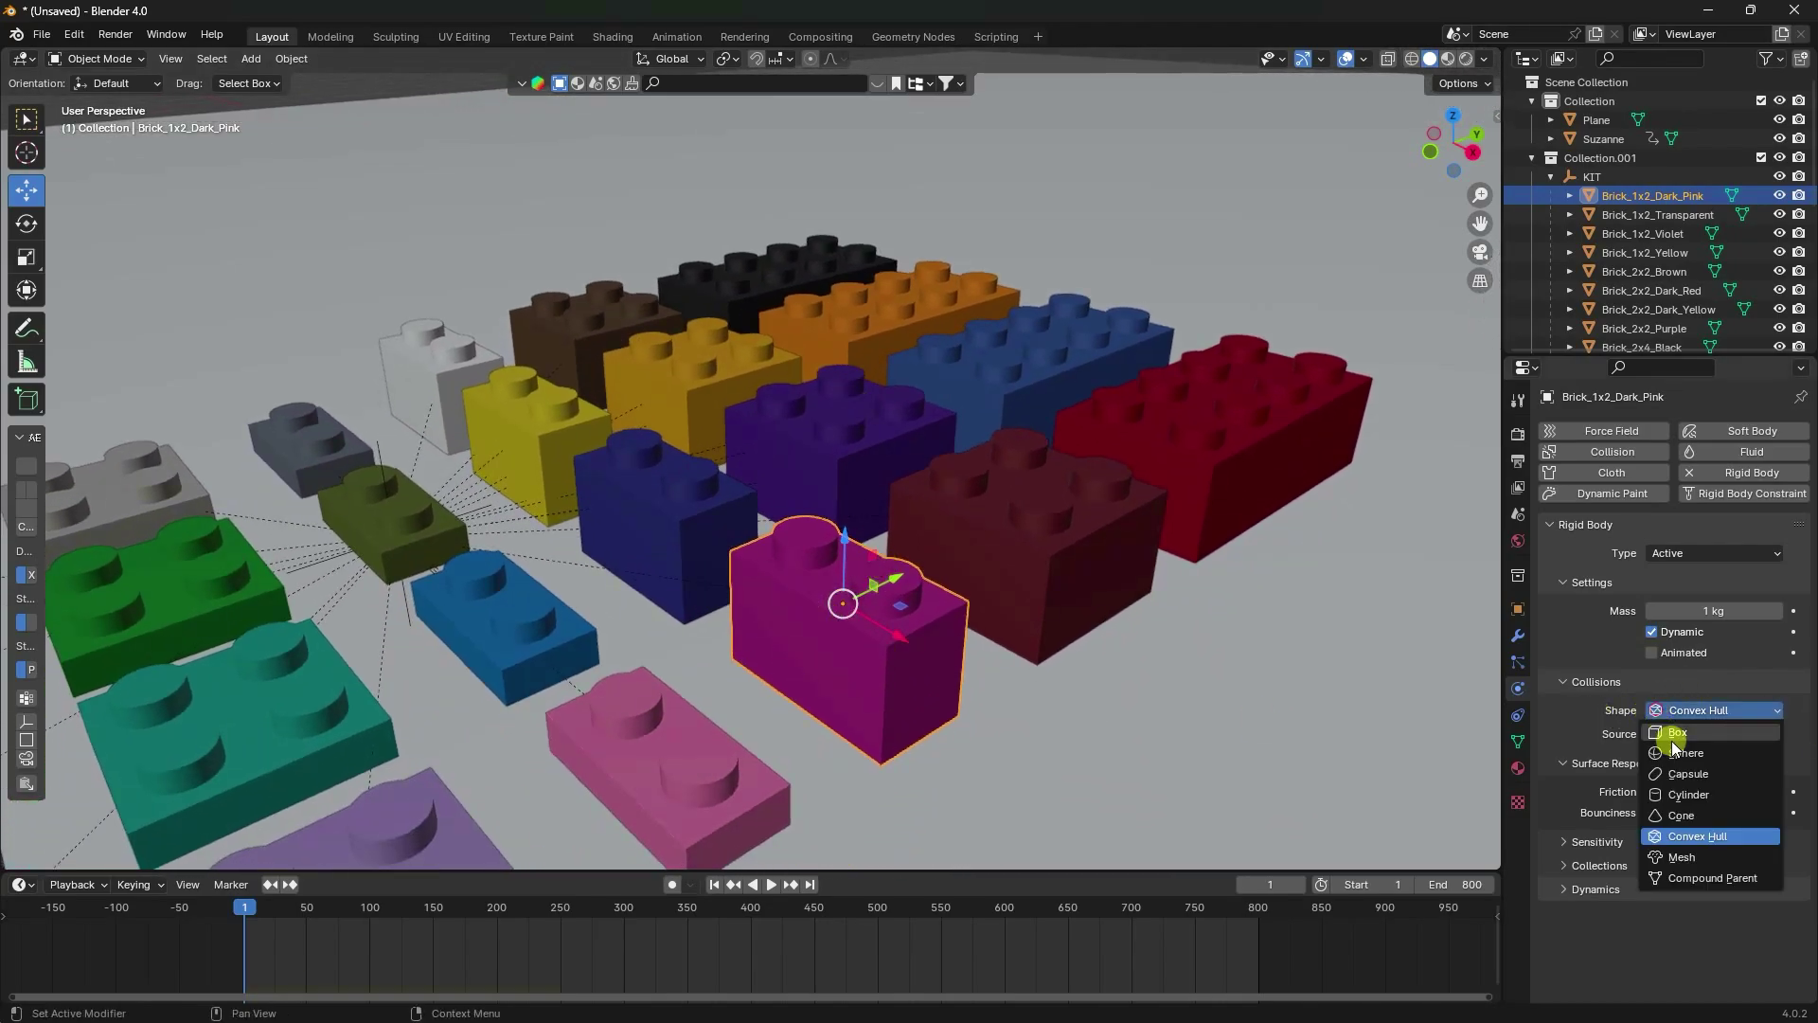
click(1669, 737)
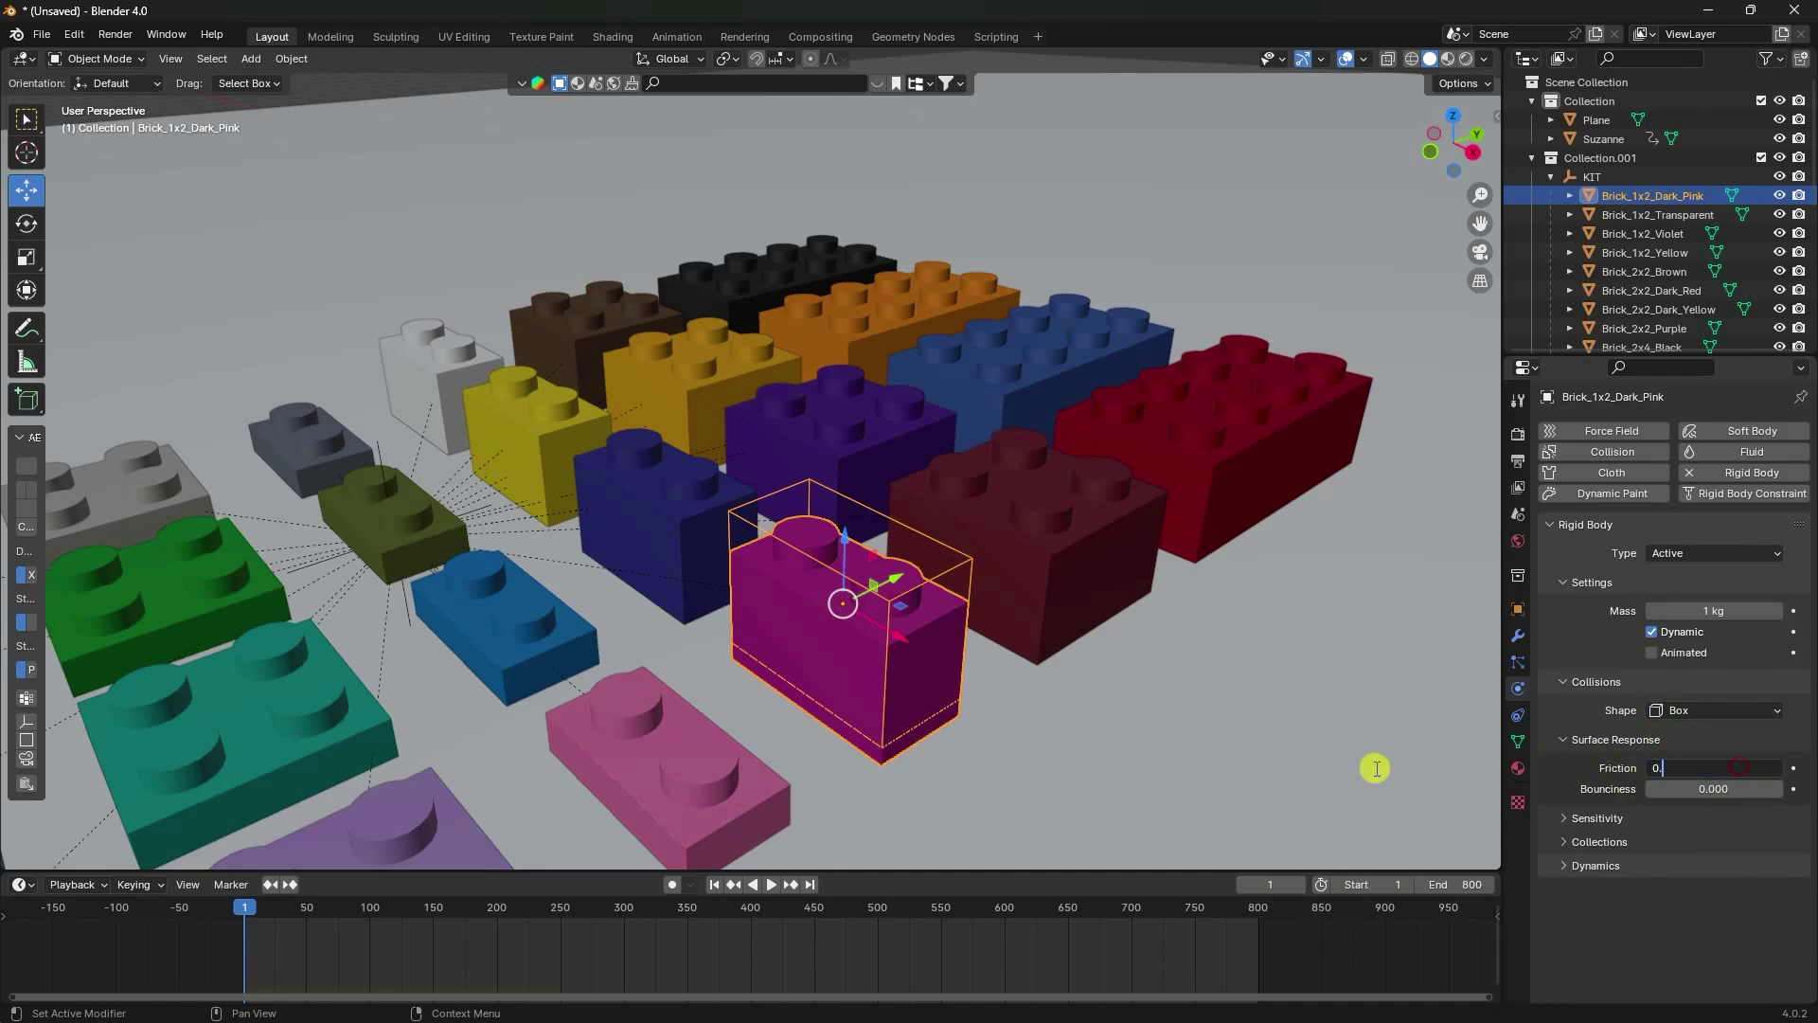
key(Return)
double_click(1685, 788)
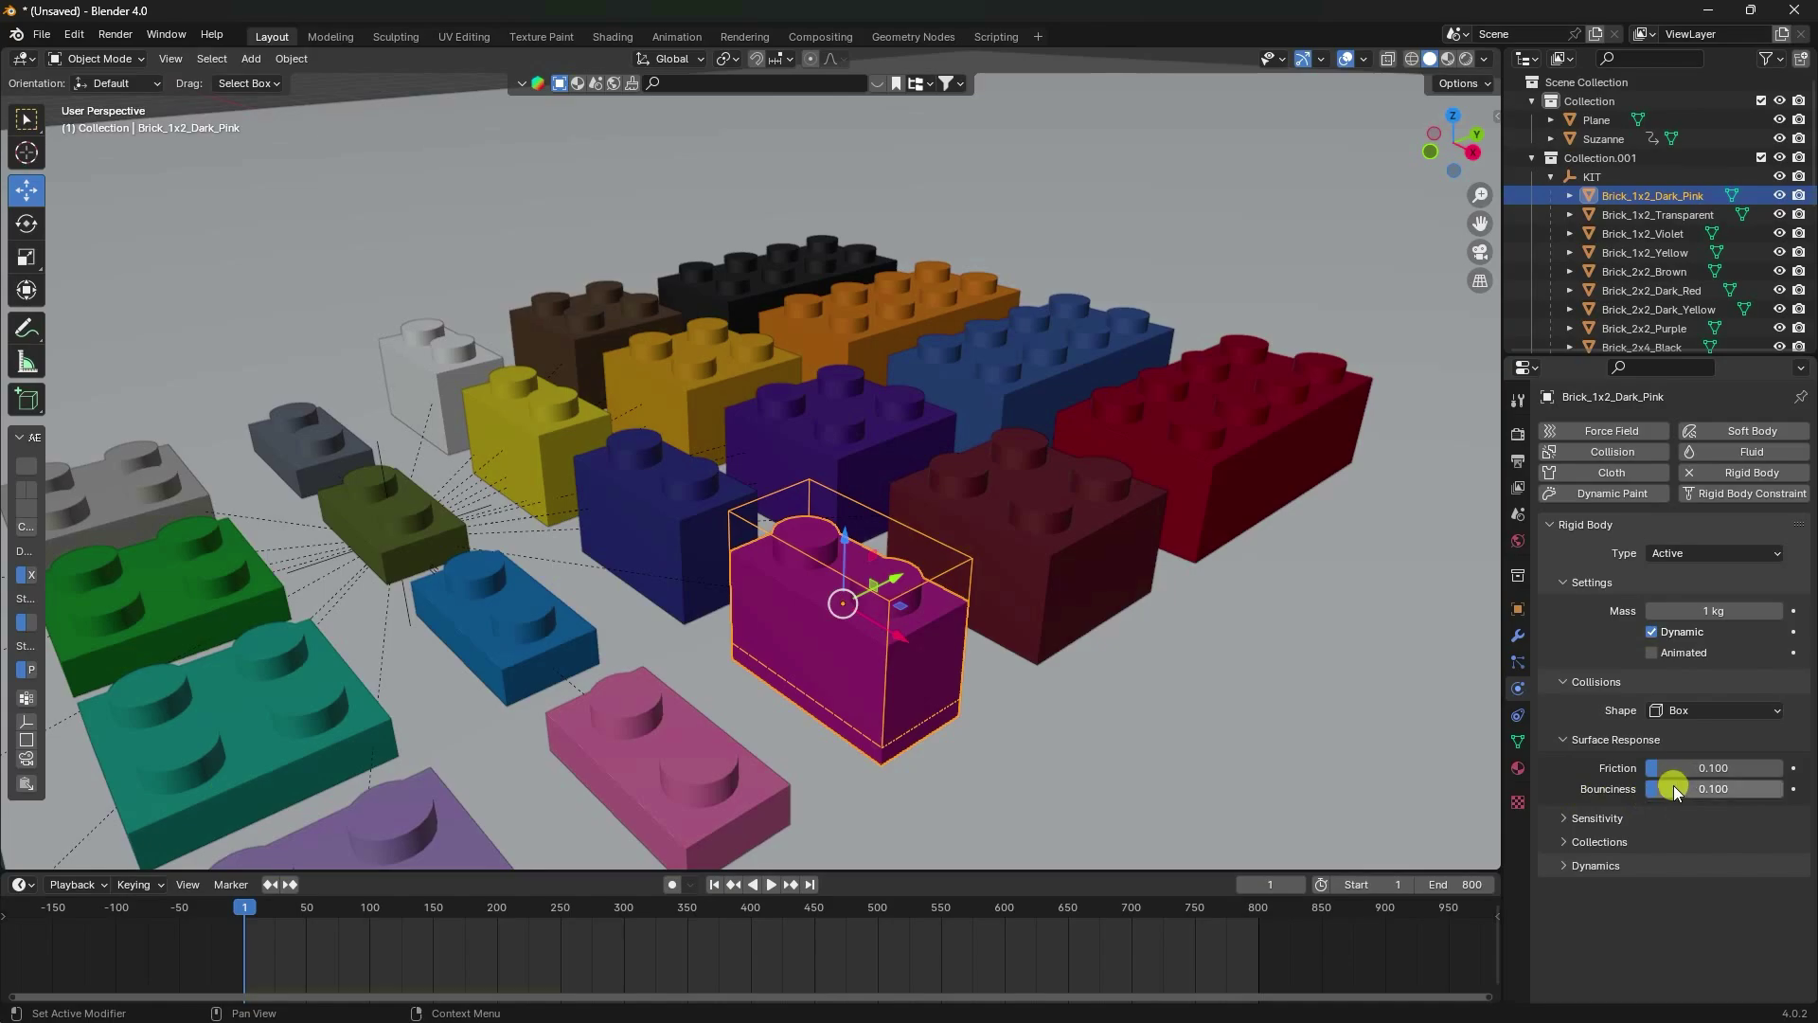
Select all KIT bricks with the dark pink brick active and copy its rigid body settings to them.
scroll(968, 545, down, 6)
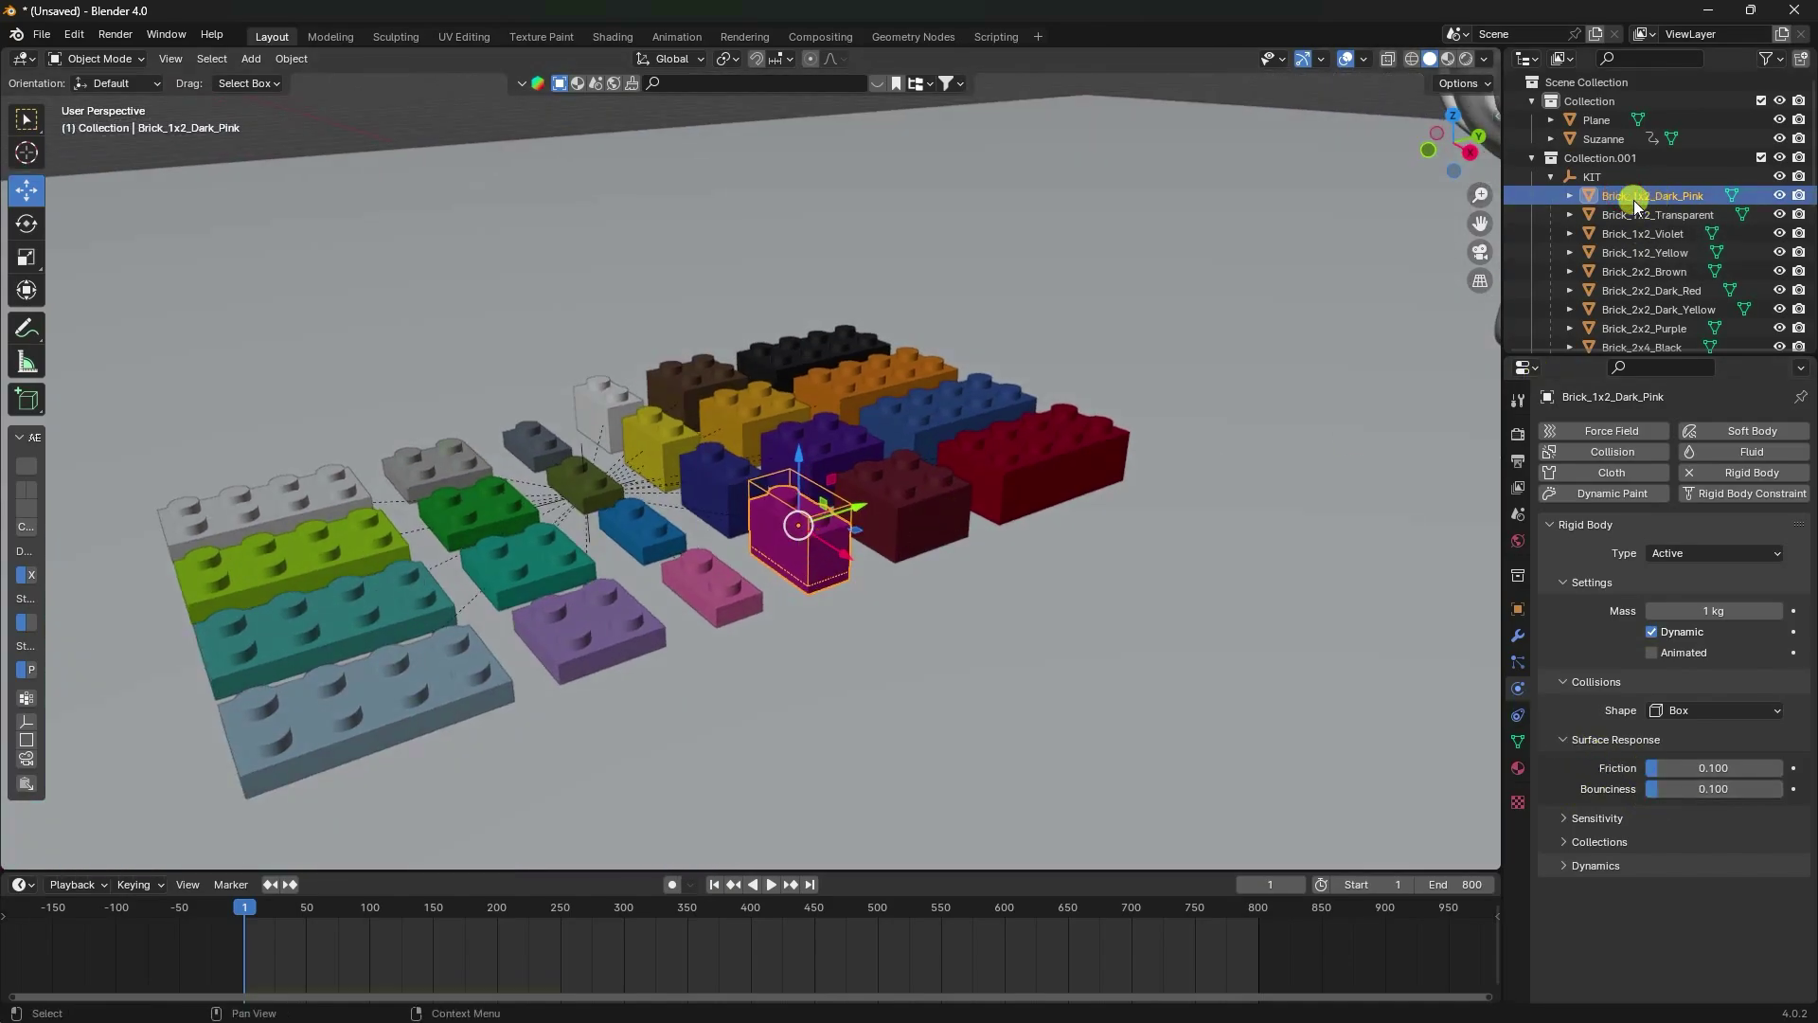
scroll(1631, 203, down, 8)
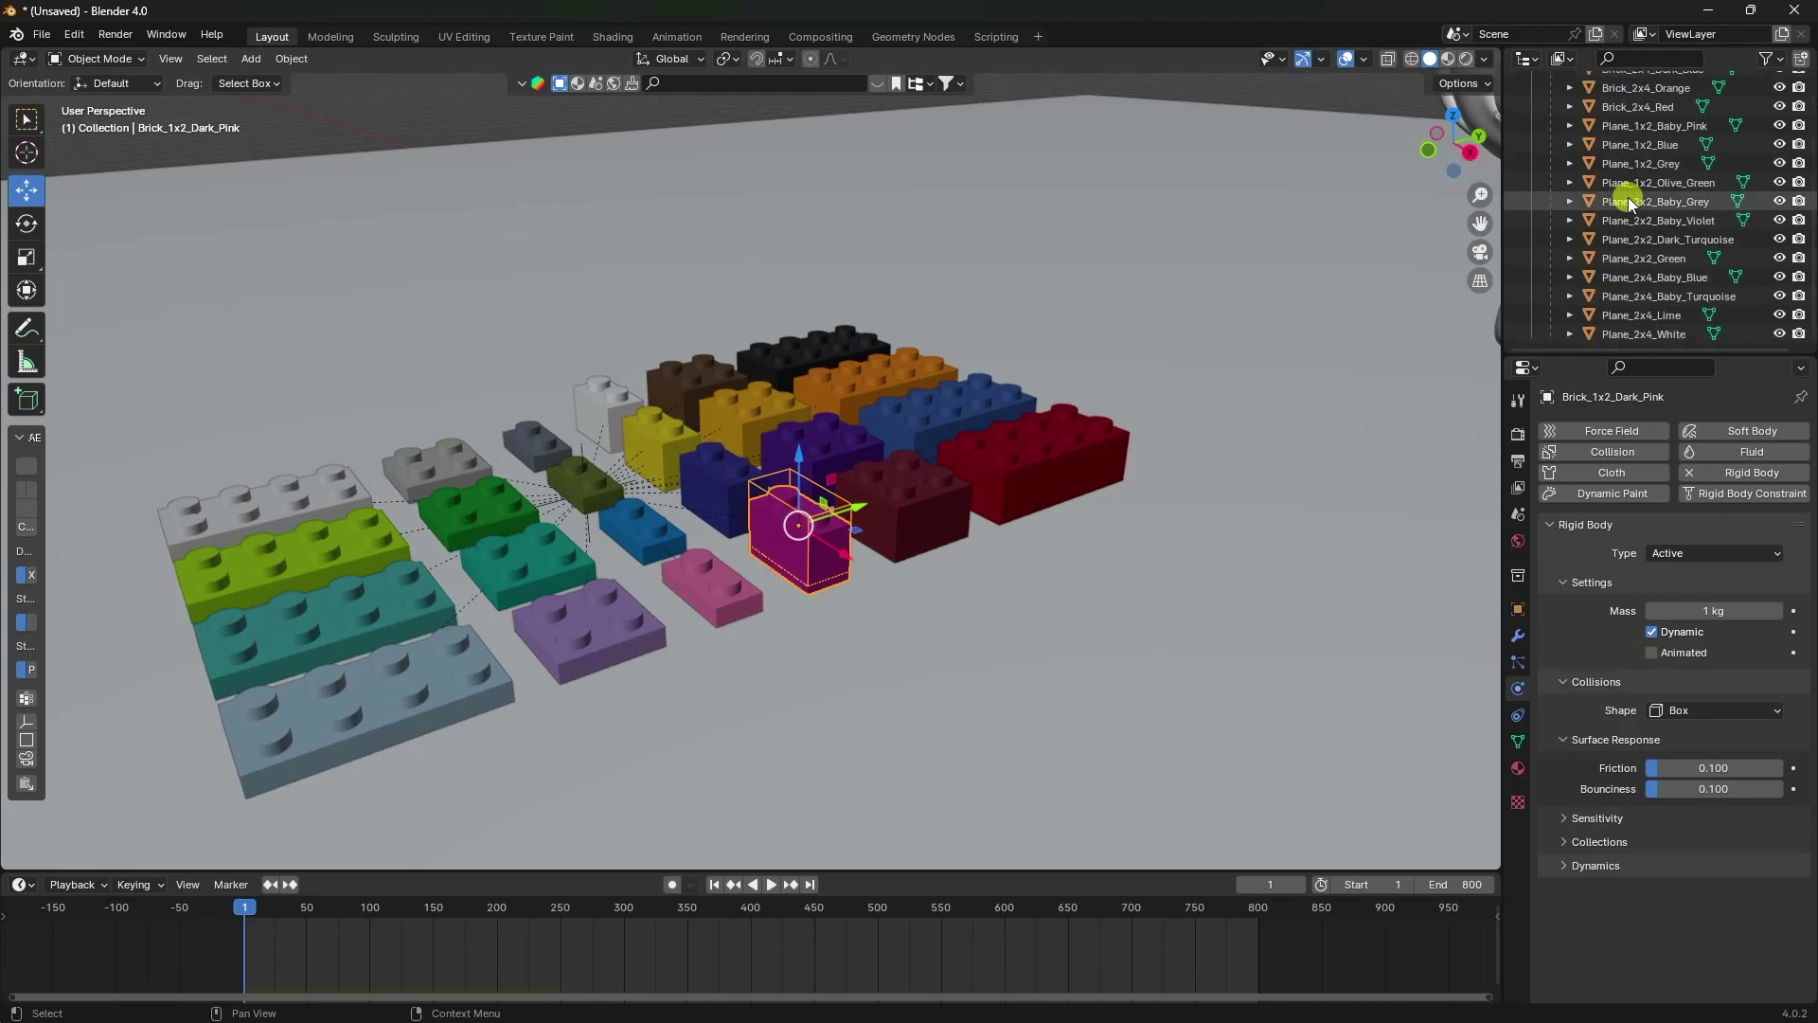
shift+click(1629, 316)
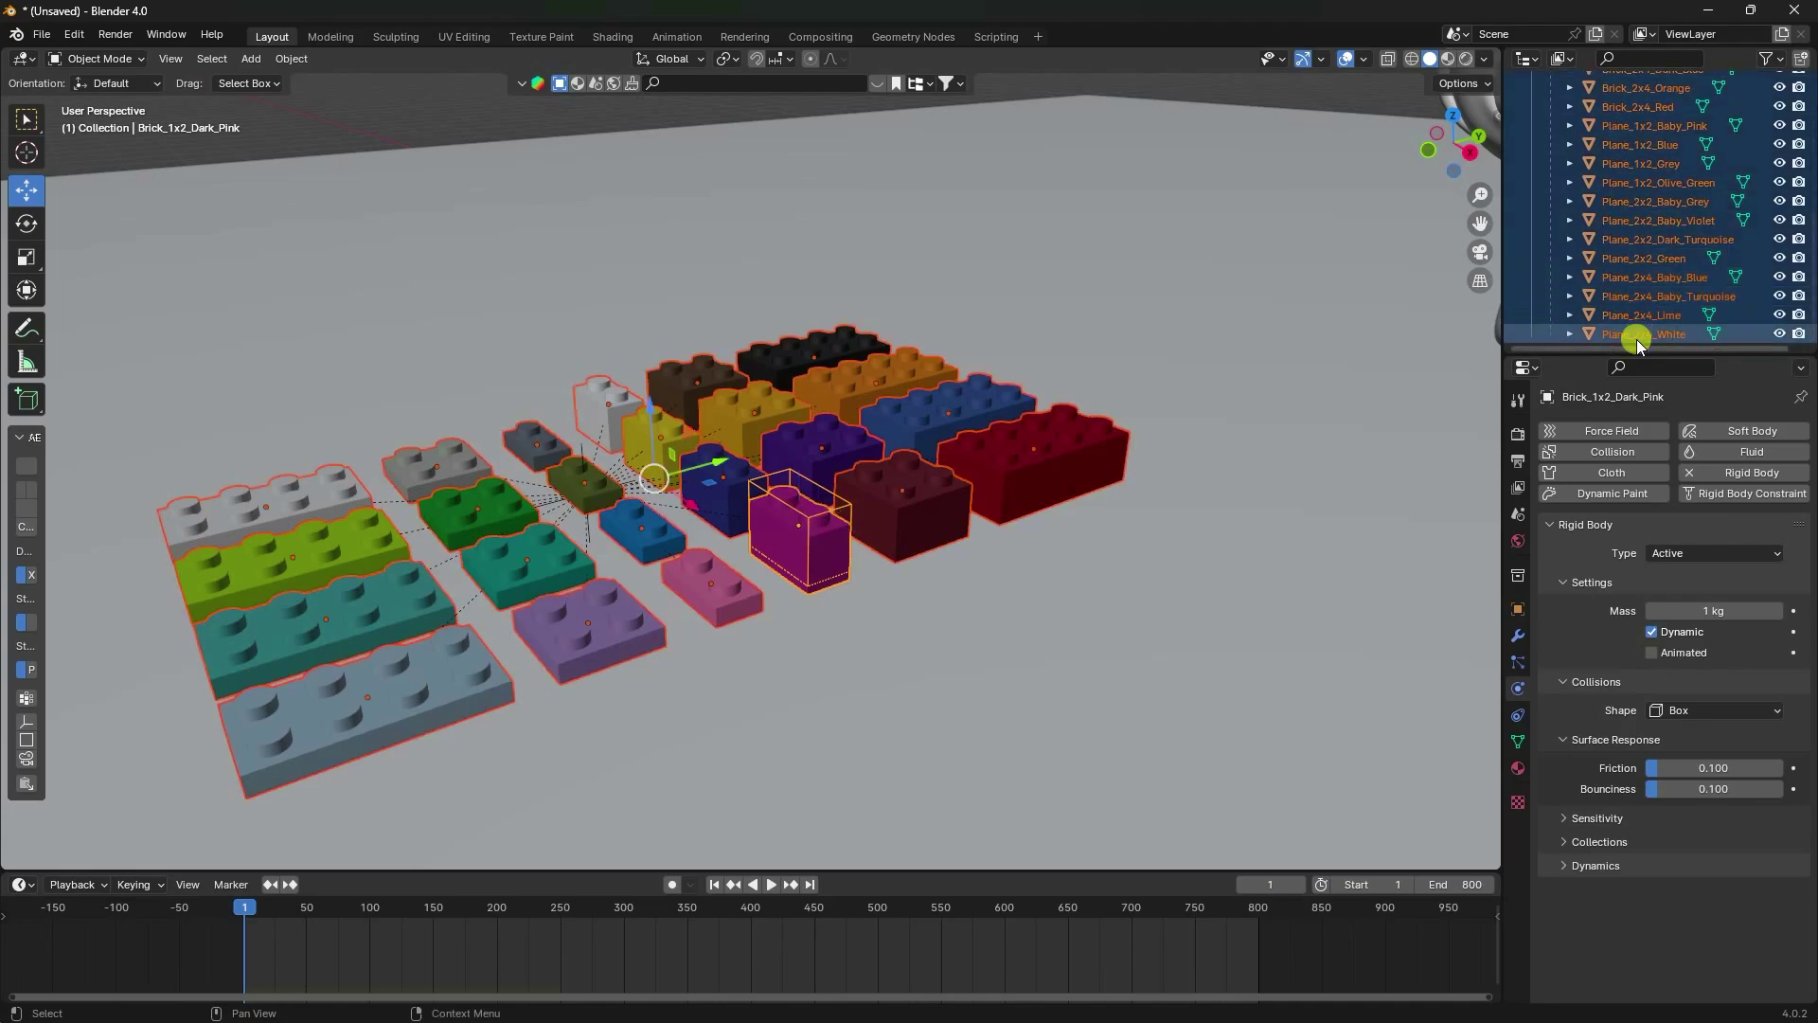
click(292, 58)
mouse_move(339, 557)
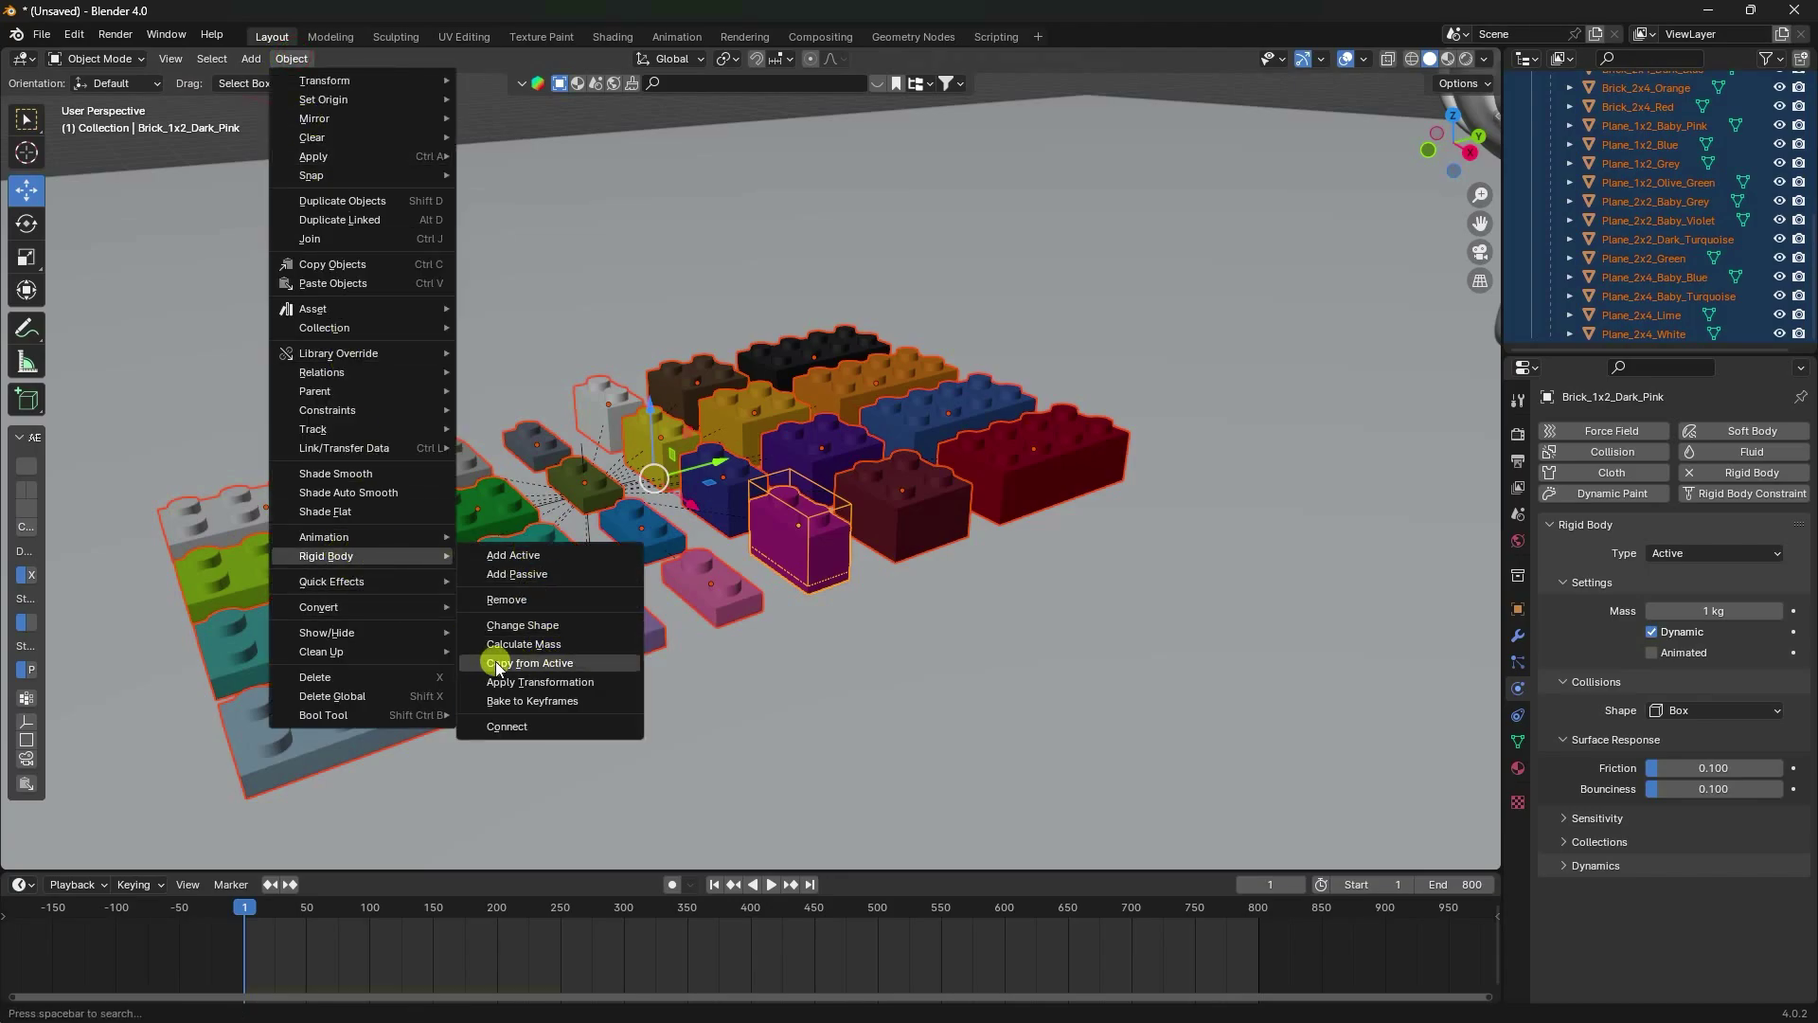
click(557, 663)
Play the simulation to check how the bricks fall, and return to frame 1.
scroll(593, 643, down, 4)
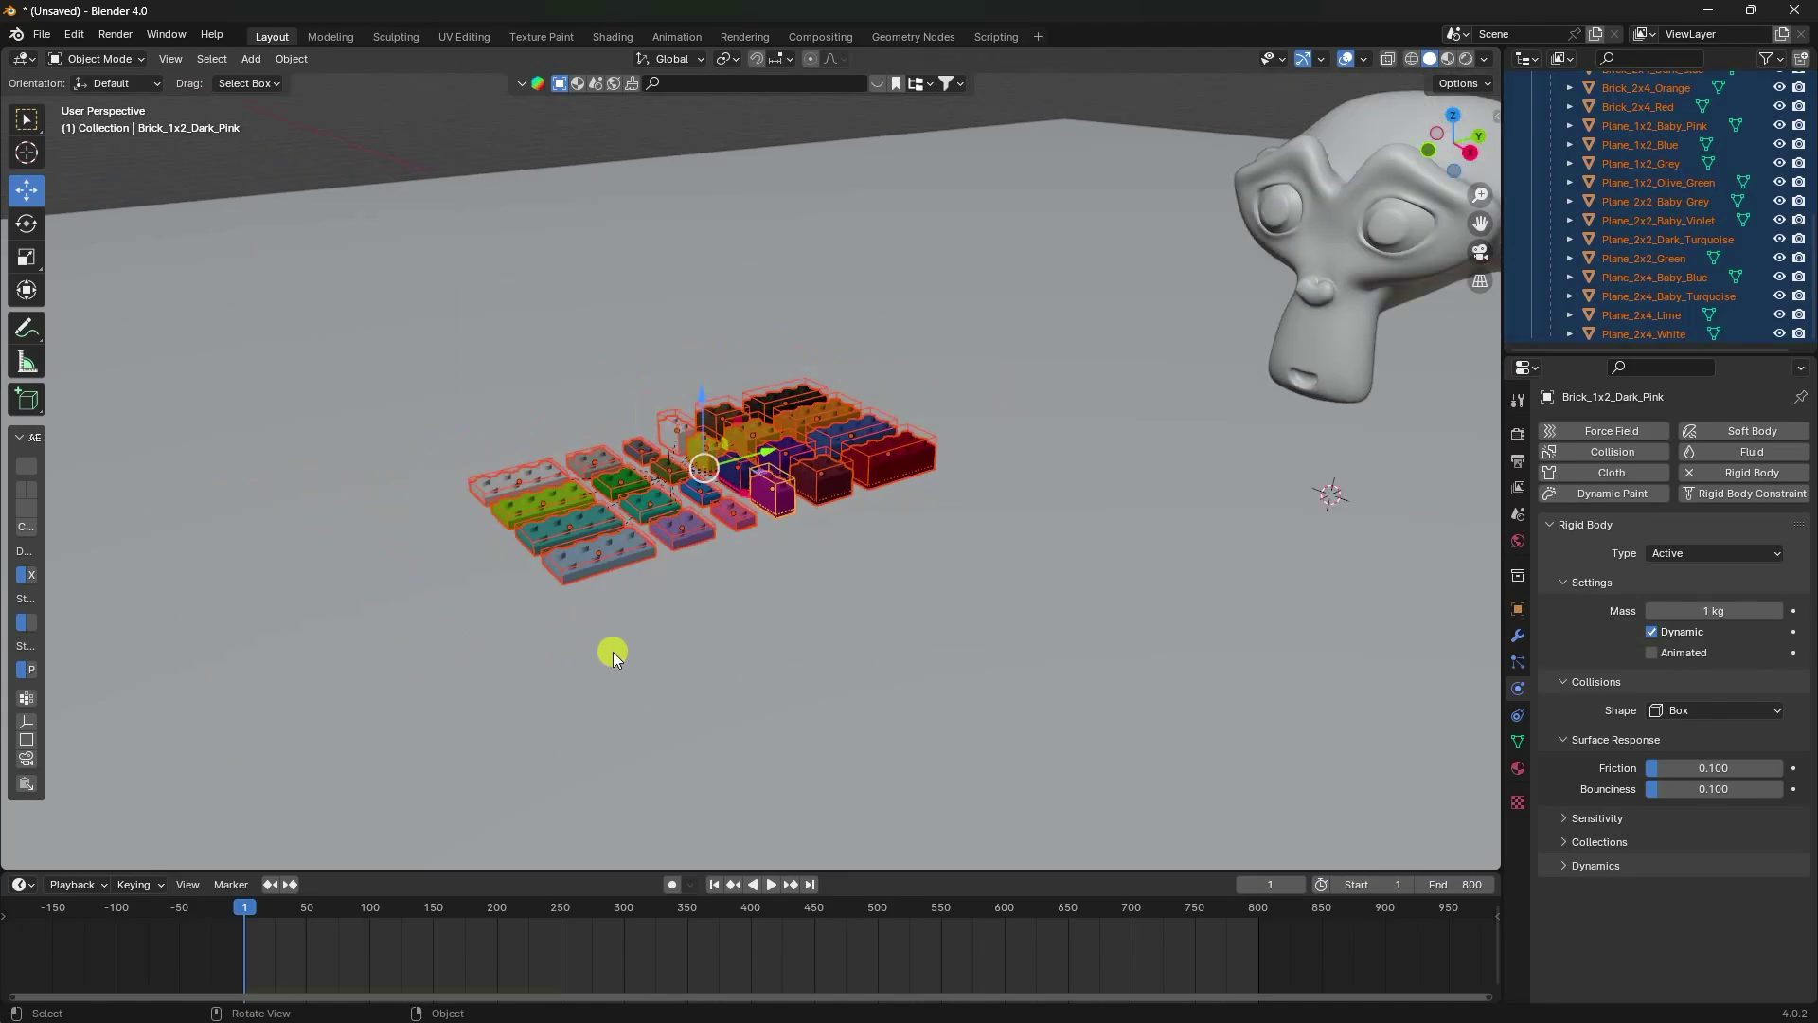
click(774, 885)
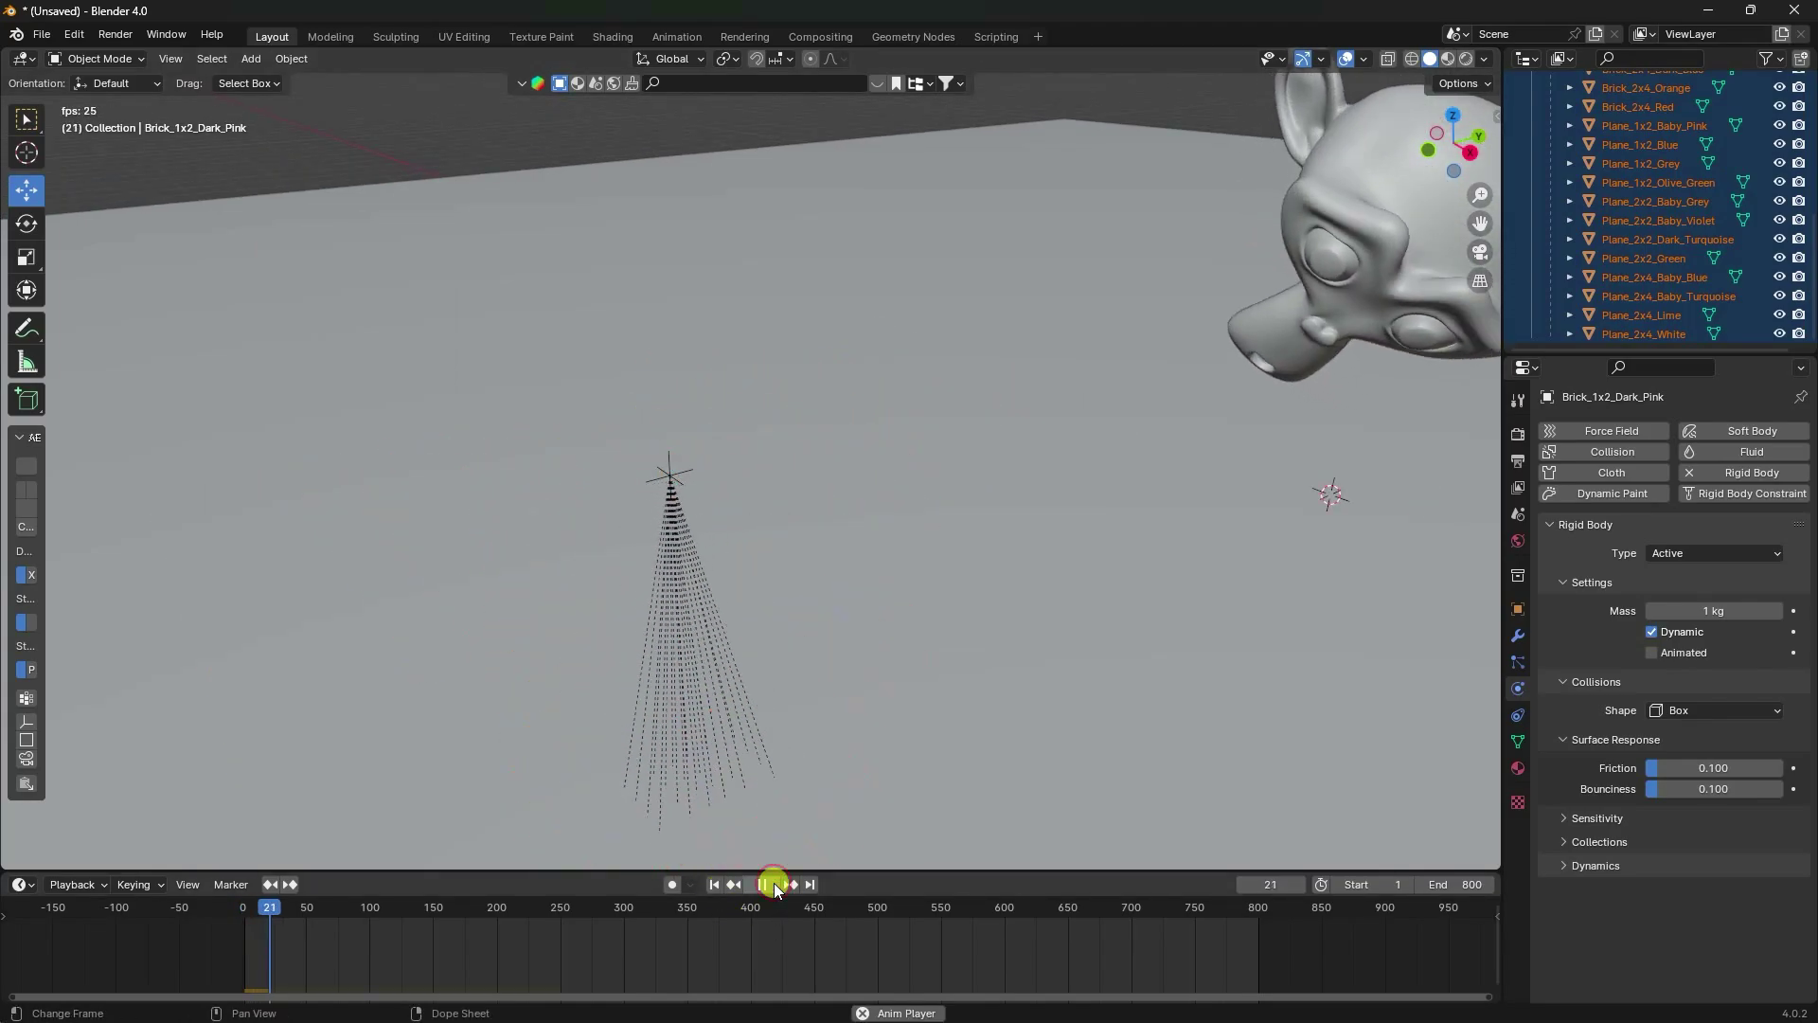
click(714, 884)
Add a rigid body to the ground plane and set its type to Passive.
click(1038, 509)
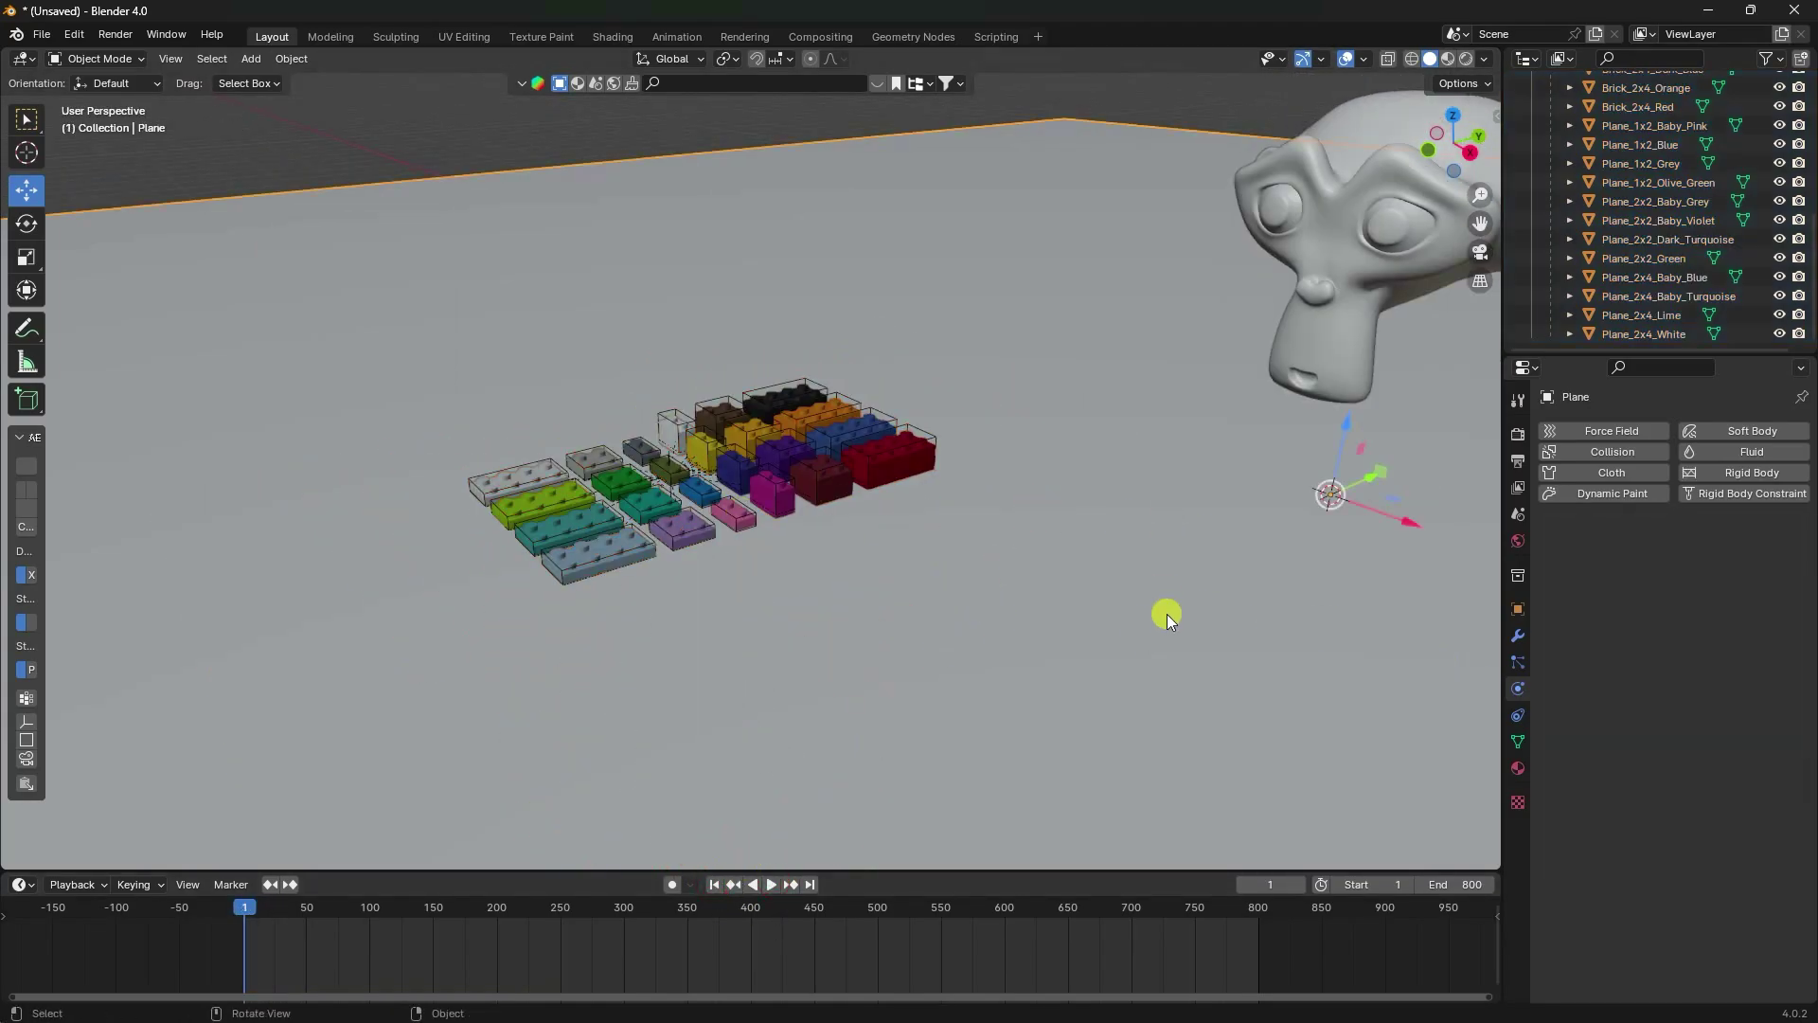
scroll(892, 696, down, 4)
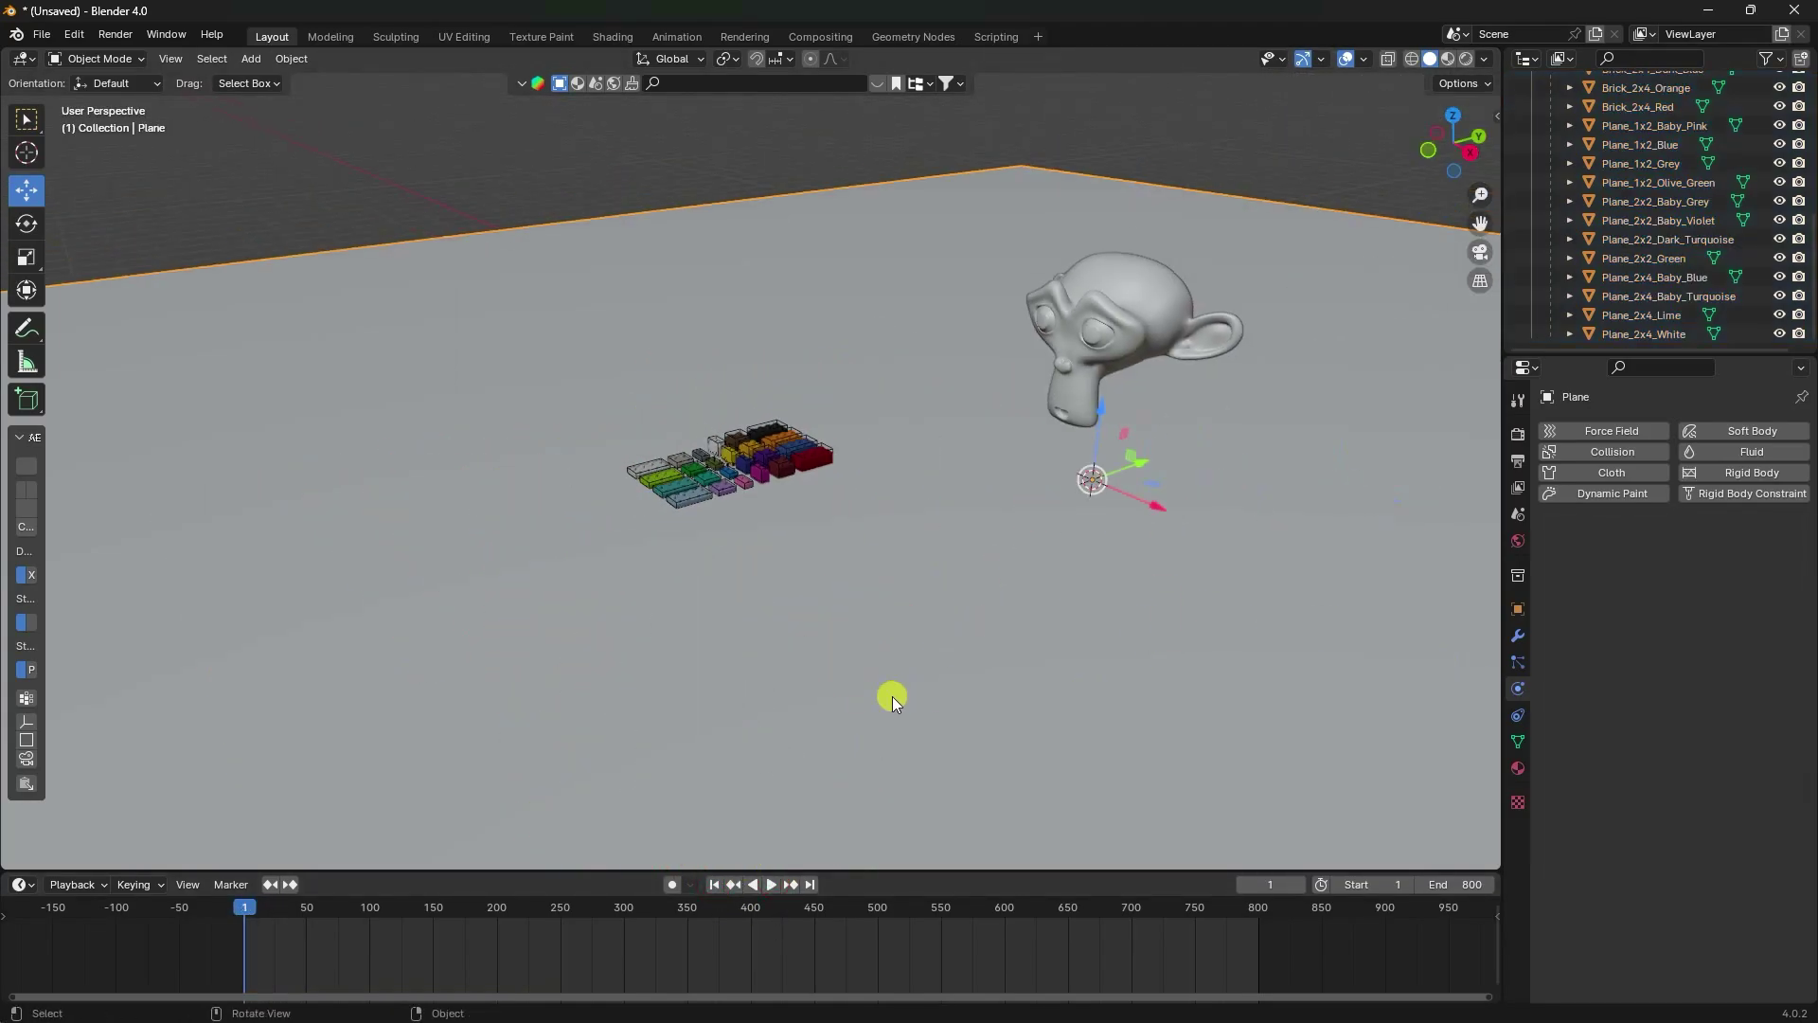
click(1741, 473)
click(1677, 555)
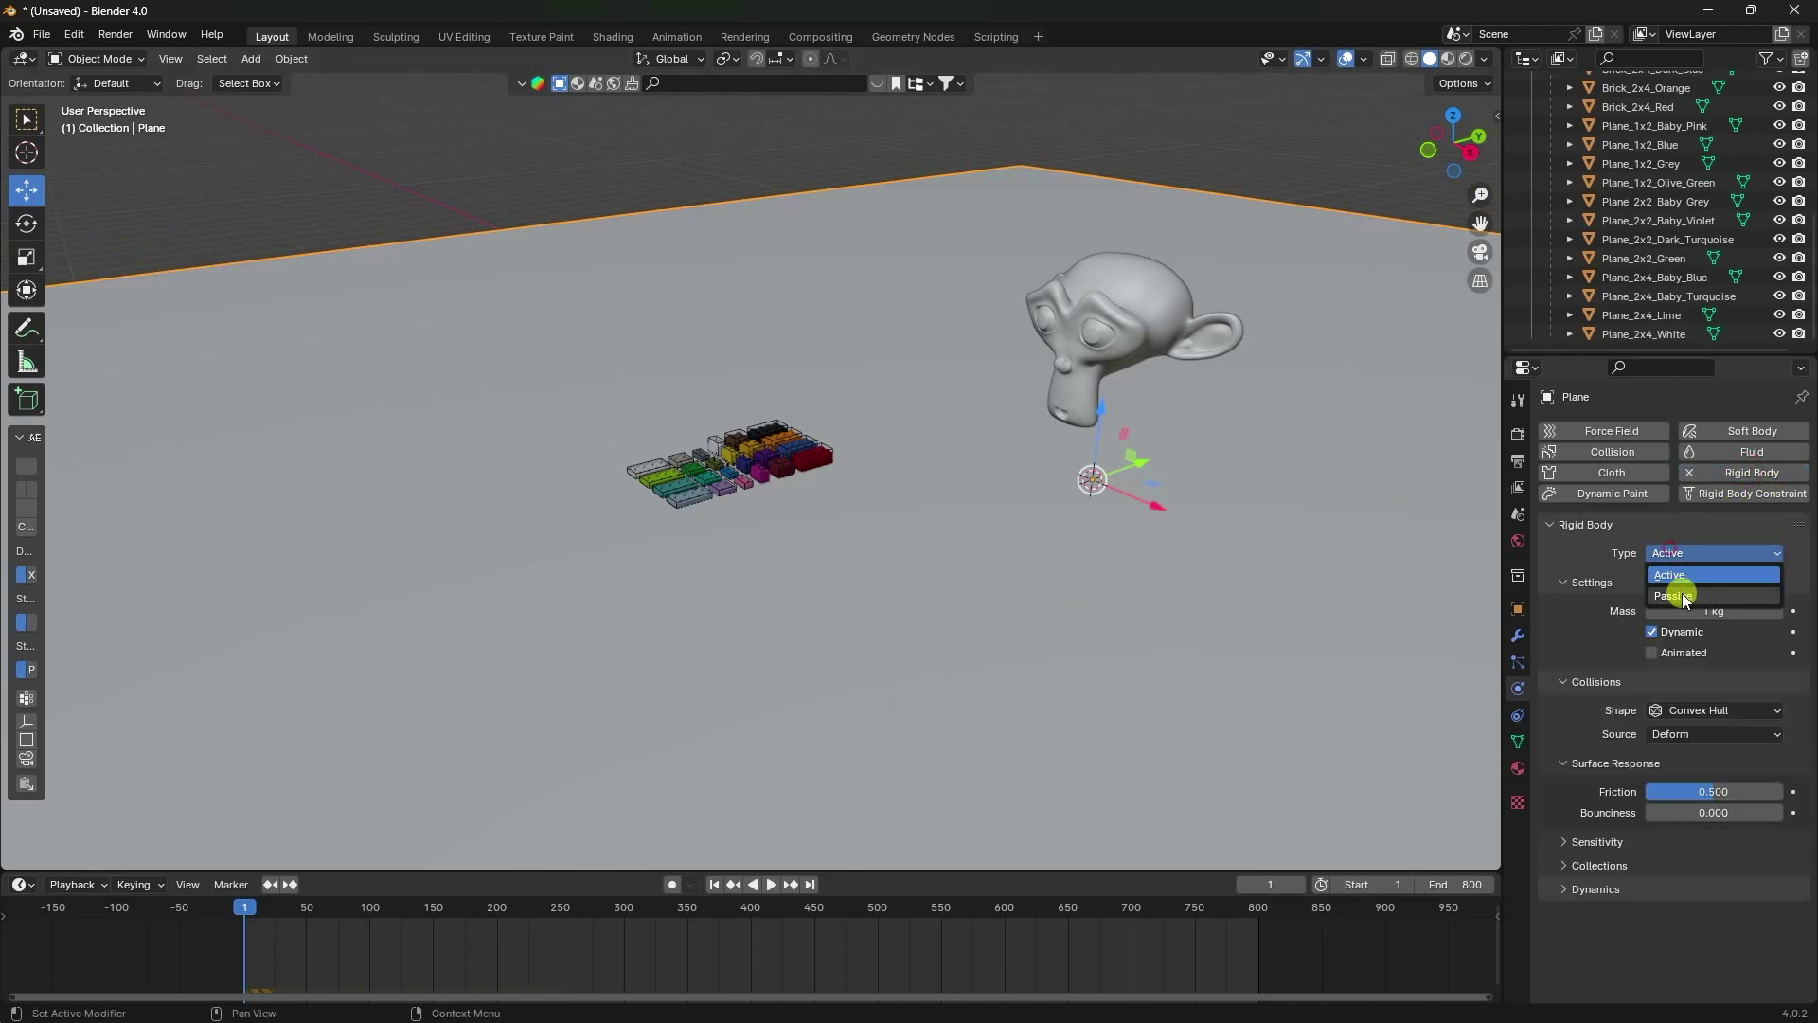
click(1674, 591)
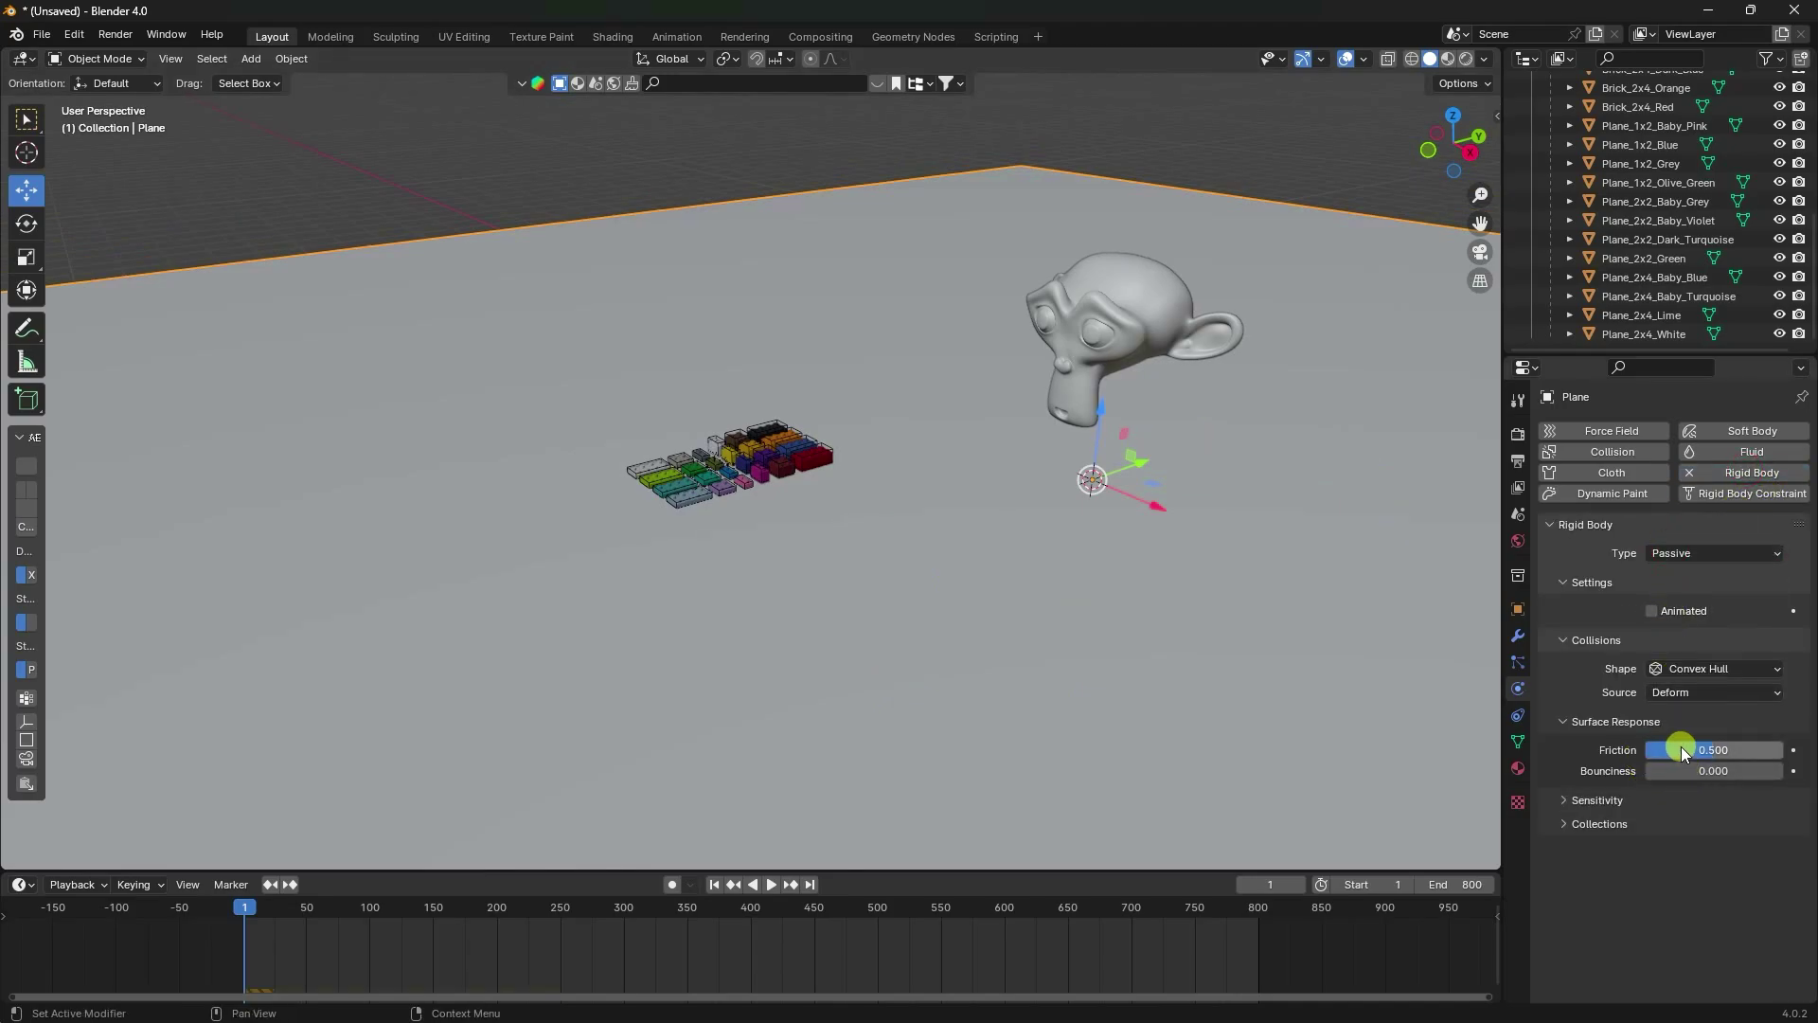
Replay the simulation twice to examine how the bricks interact with the ground plane, and return to frame 1.
click(774, 885)
scroll(842, 743, up, 4)
shift+middle_drag(843, 742, 741, 648)
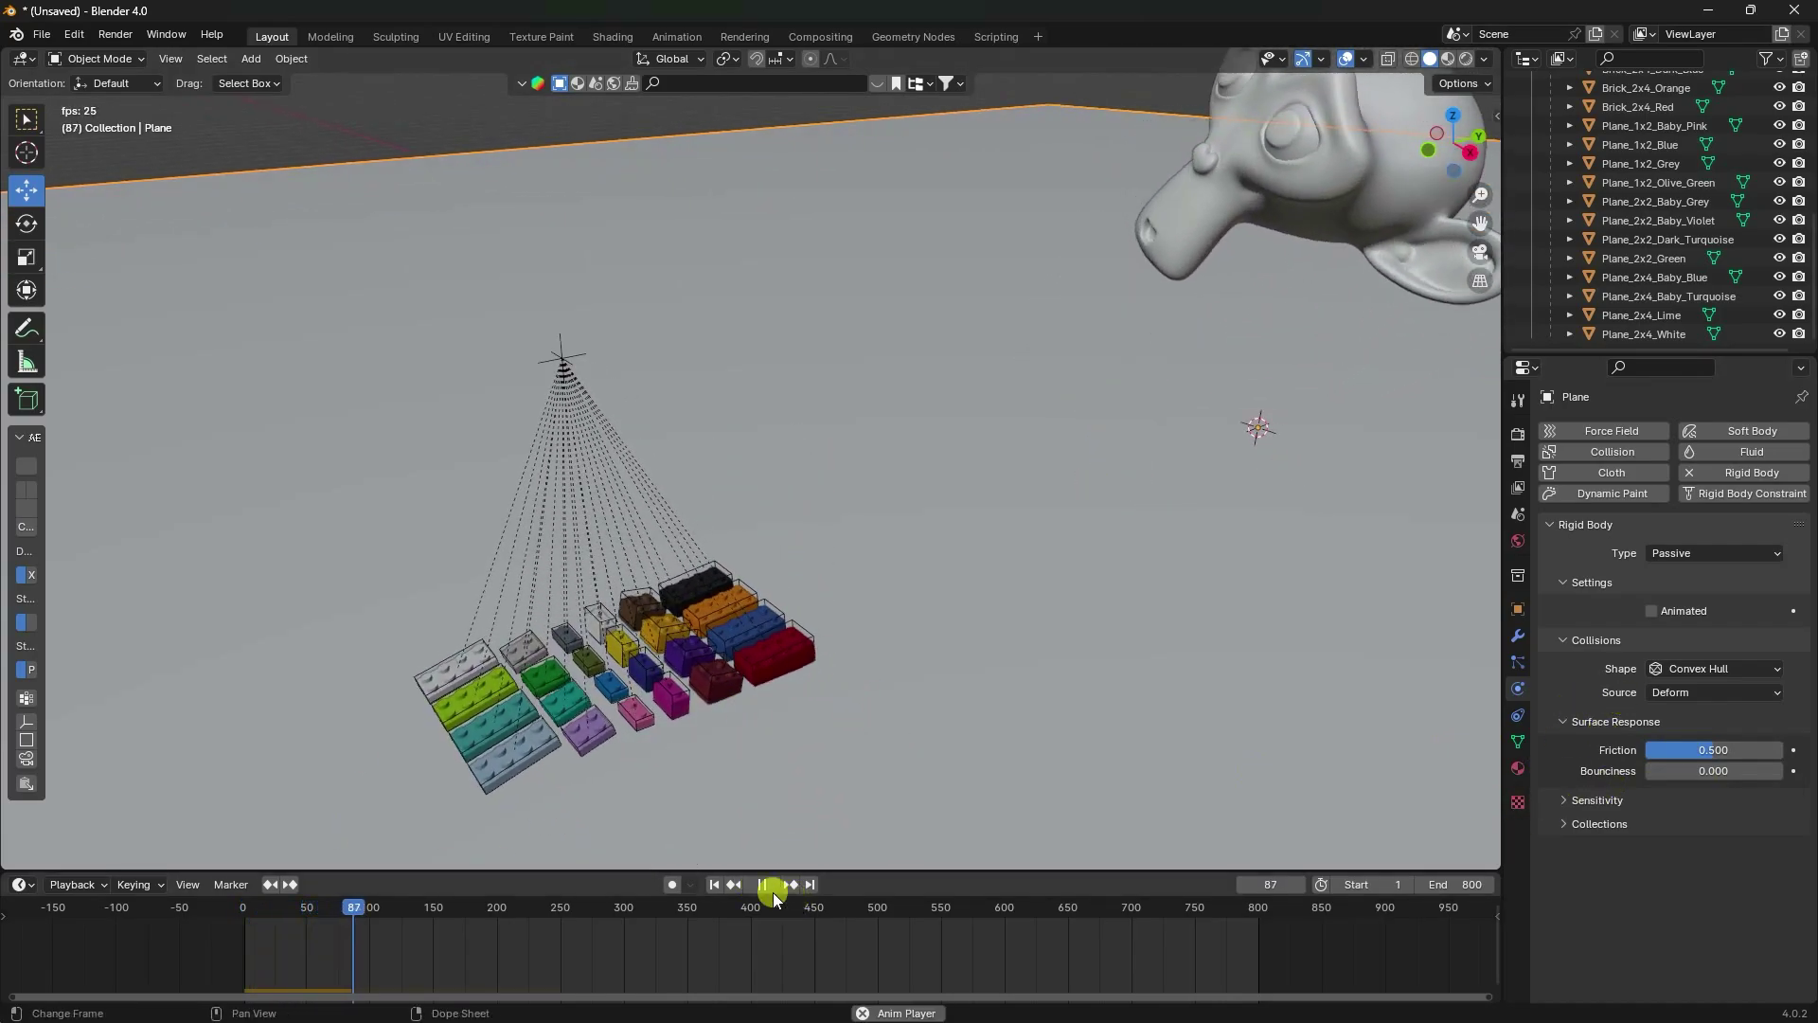
click(714, 885)
click(770, 883)
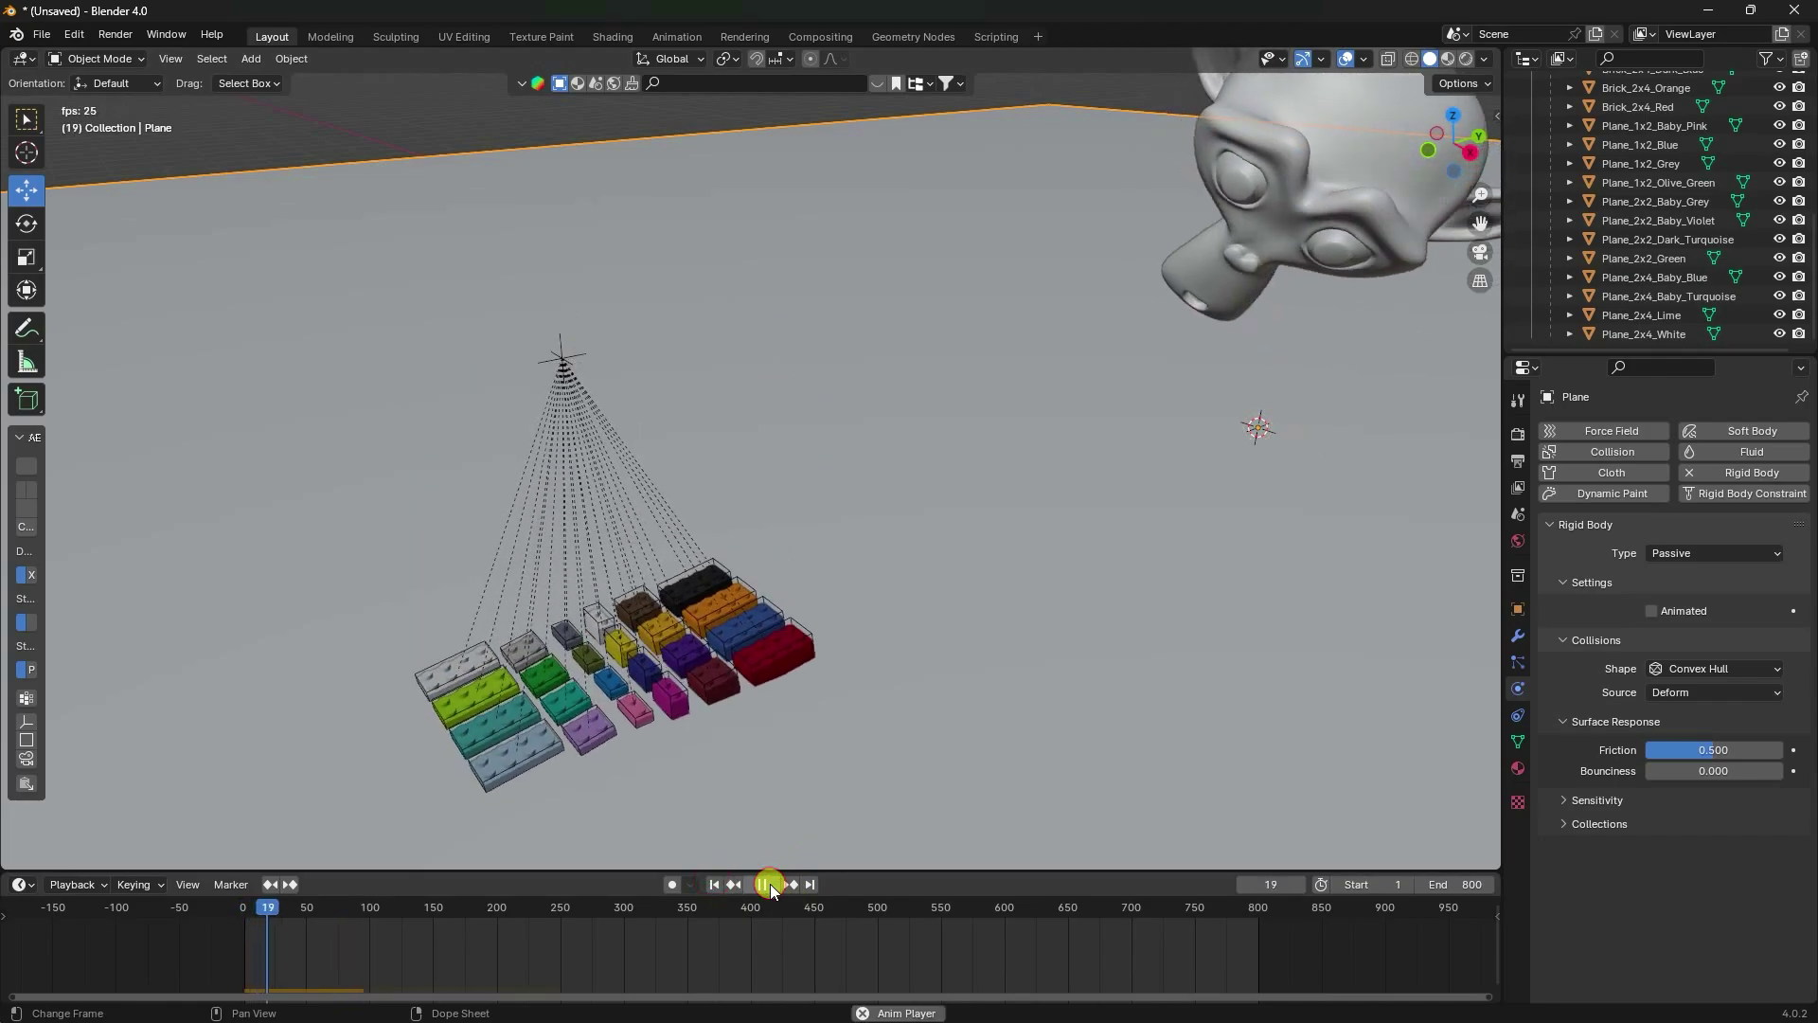
click(770, 883)
click(714, 884)
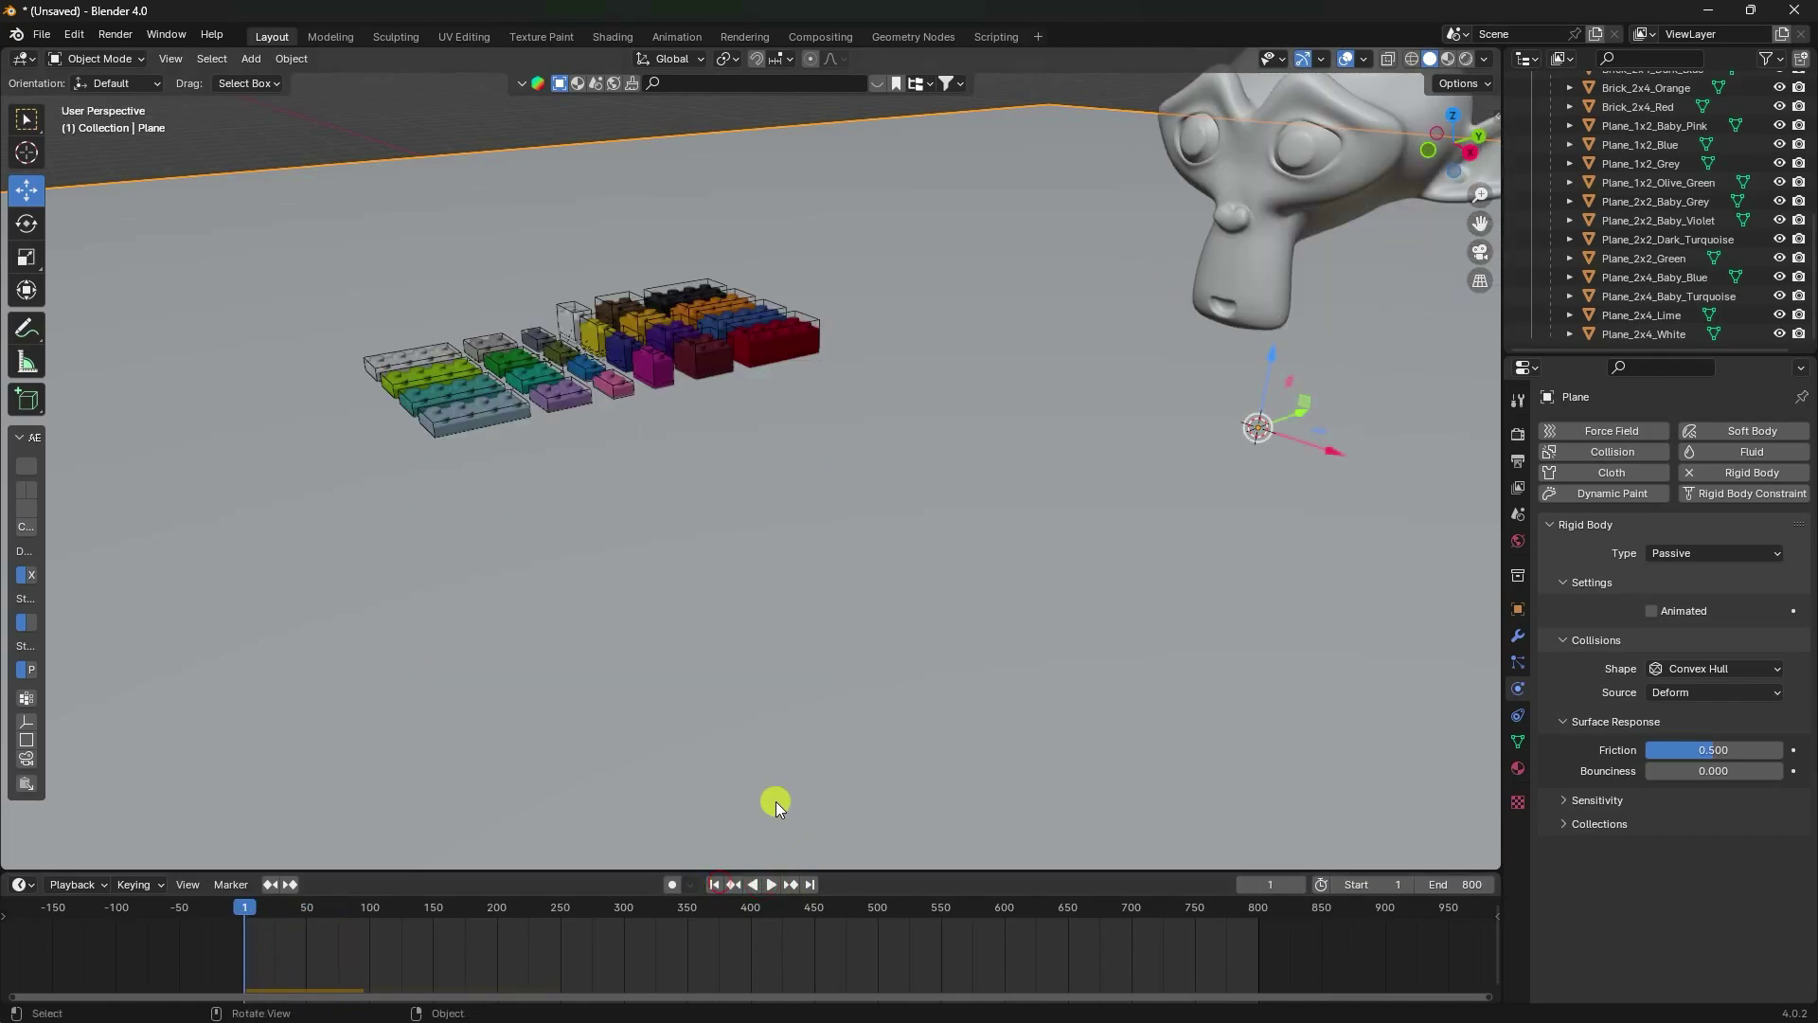
Set the scene's gravity along Z to 0 m/s².
shift+middle_drag(750, 828, 854, 648)
click(1518, 514)
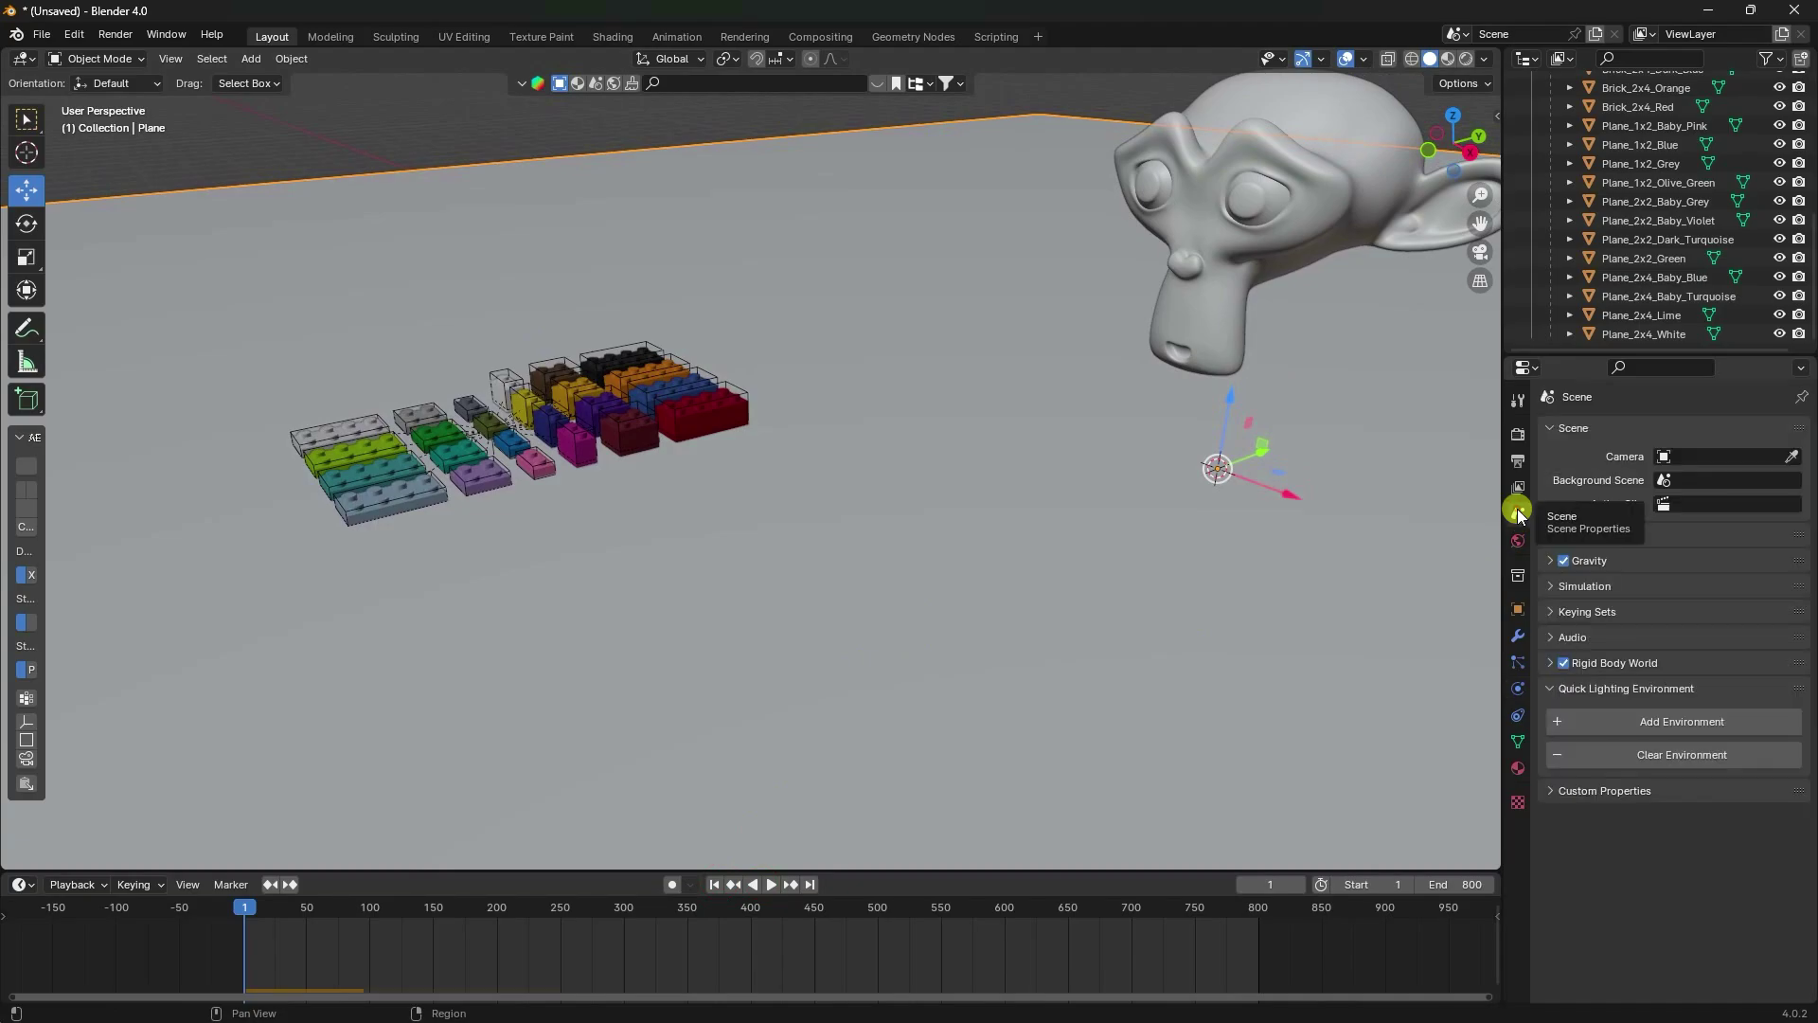
click(1550, 560)
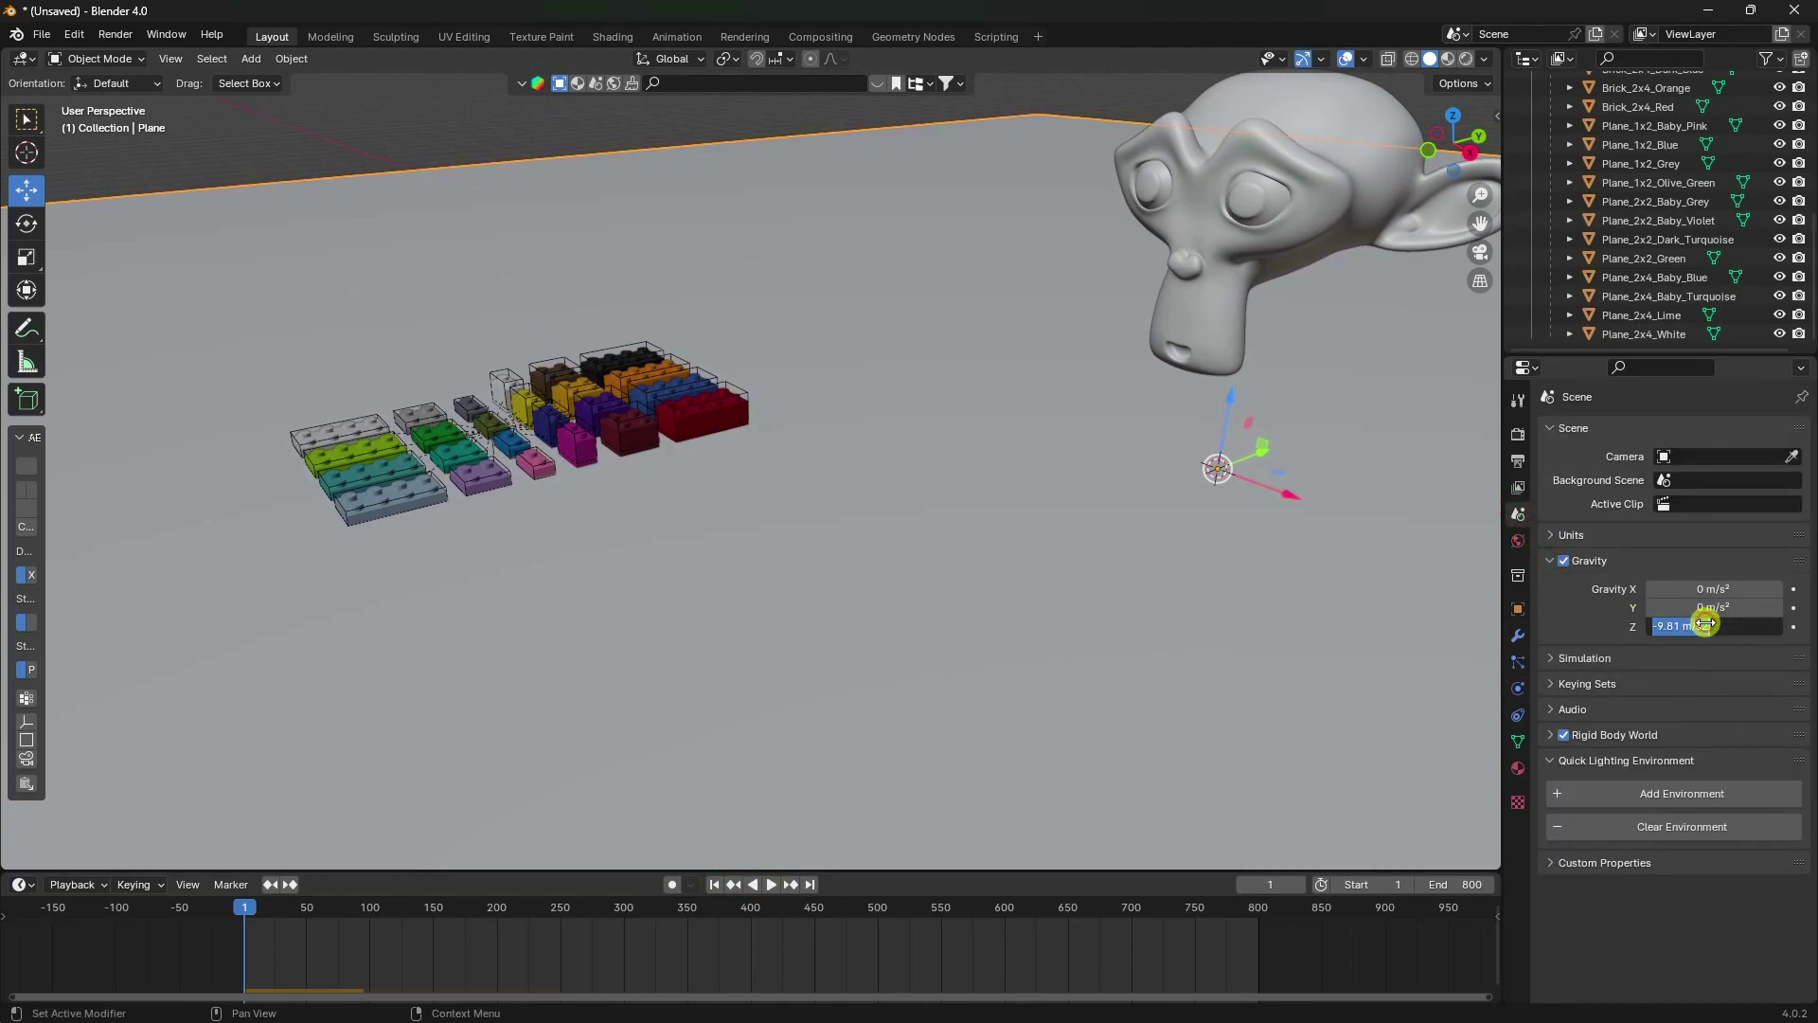
key(Return)
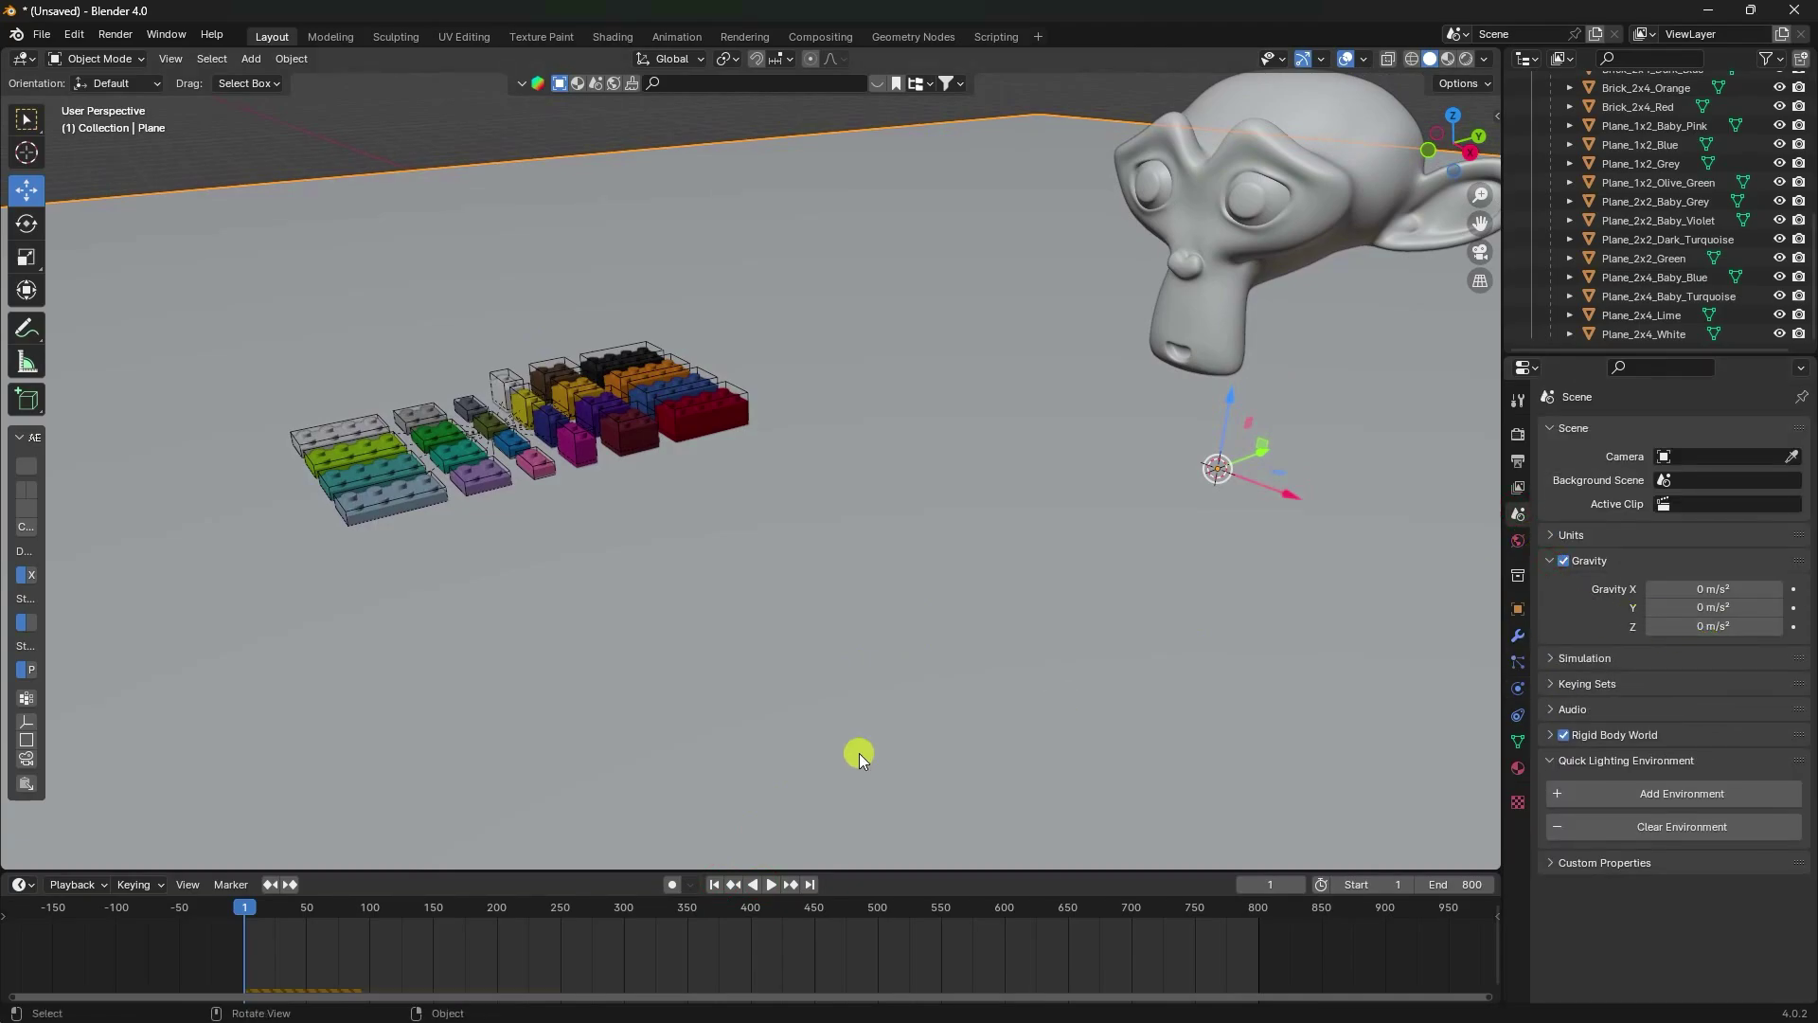
Play the simulation to check how the bricks behave without gravity, and return to frame 1.
click(772, 884)
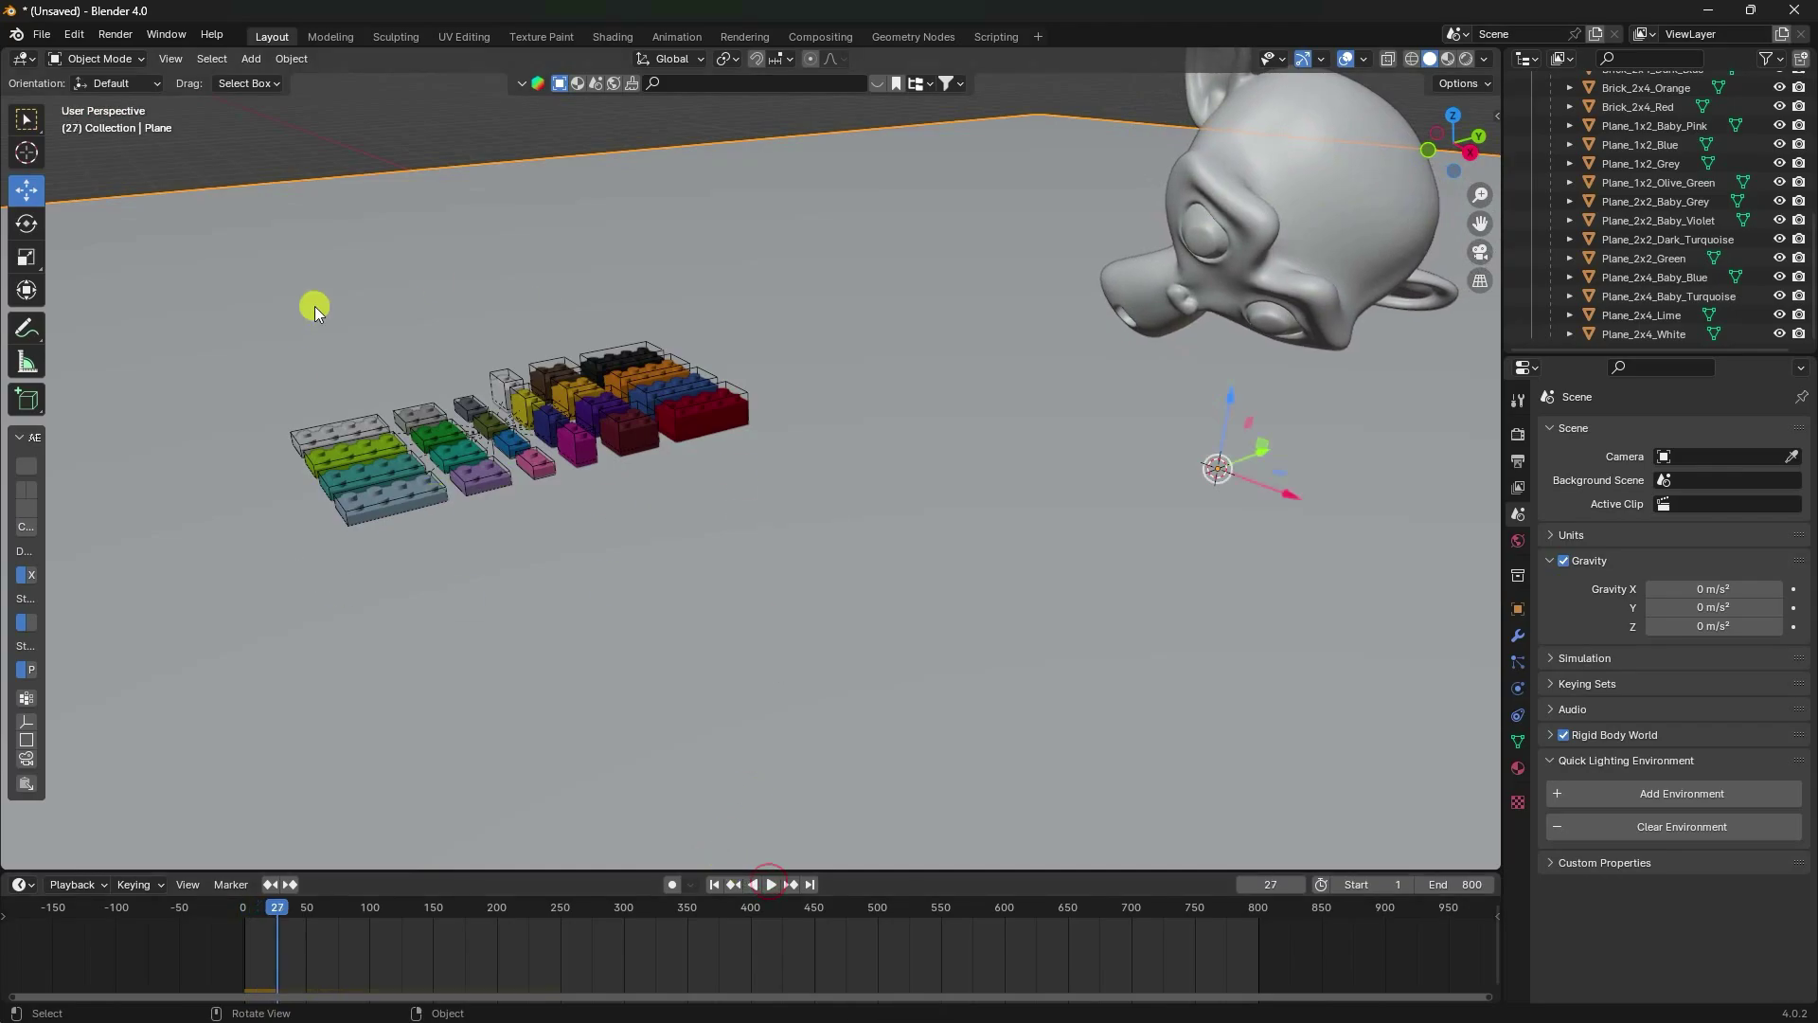
click(714, 884)
Add a Force force field and raise it from the ground to the centre of the monkey head.
click(252, 61)
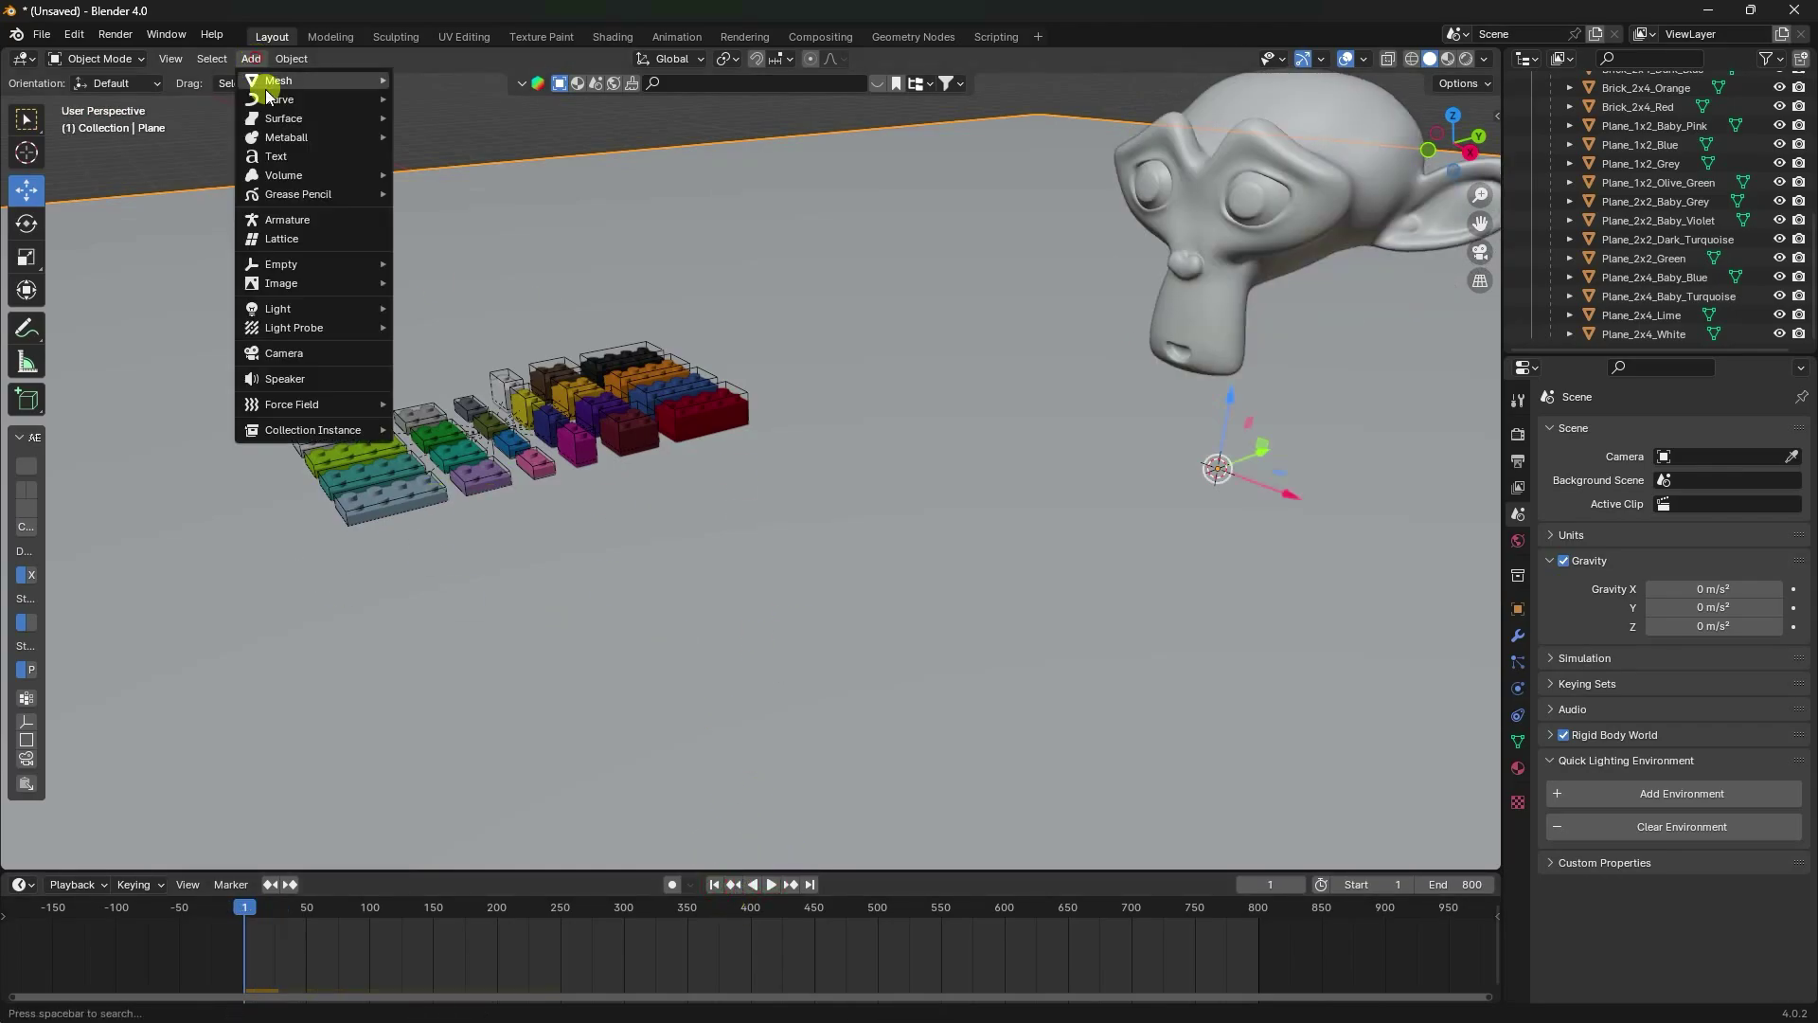
mouse_move(320, 403)
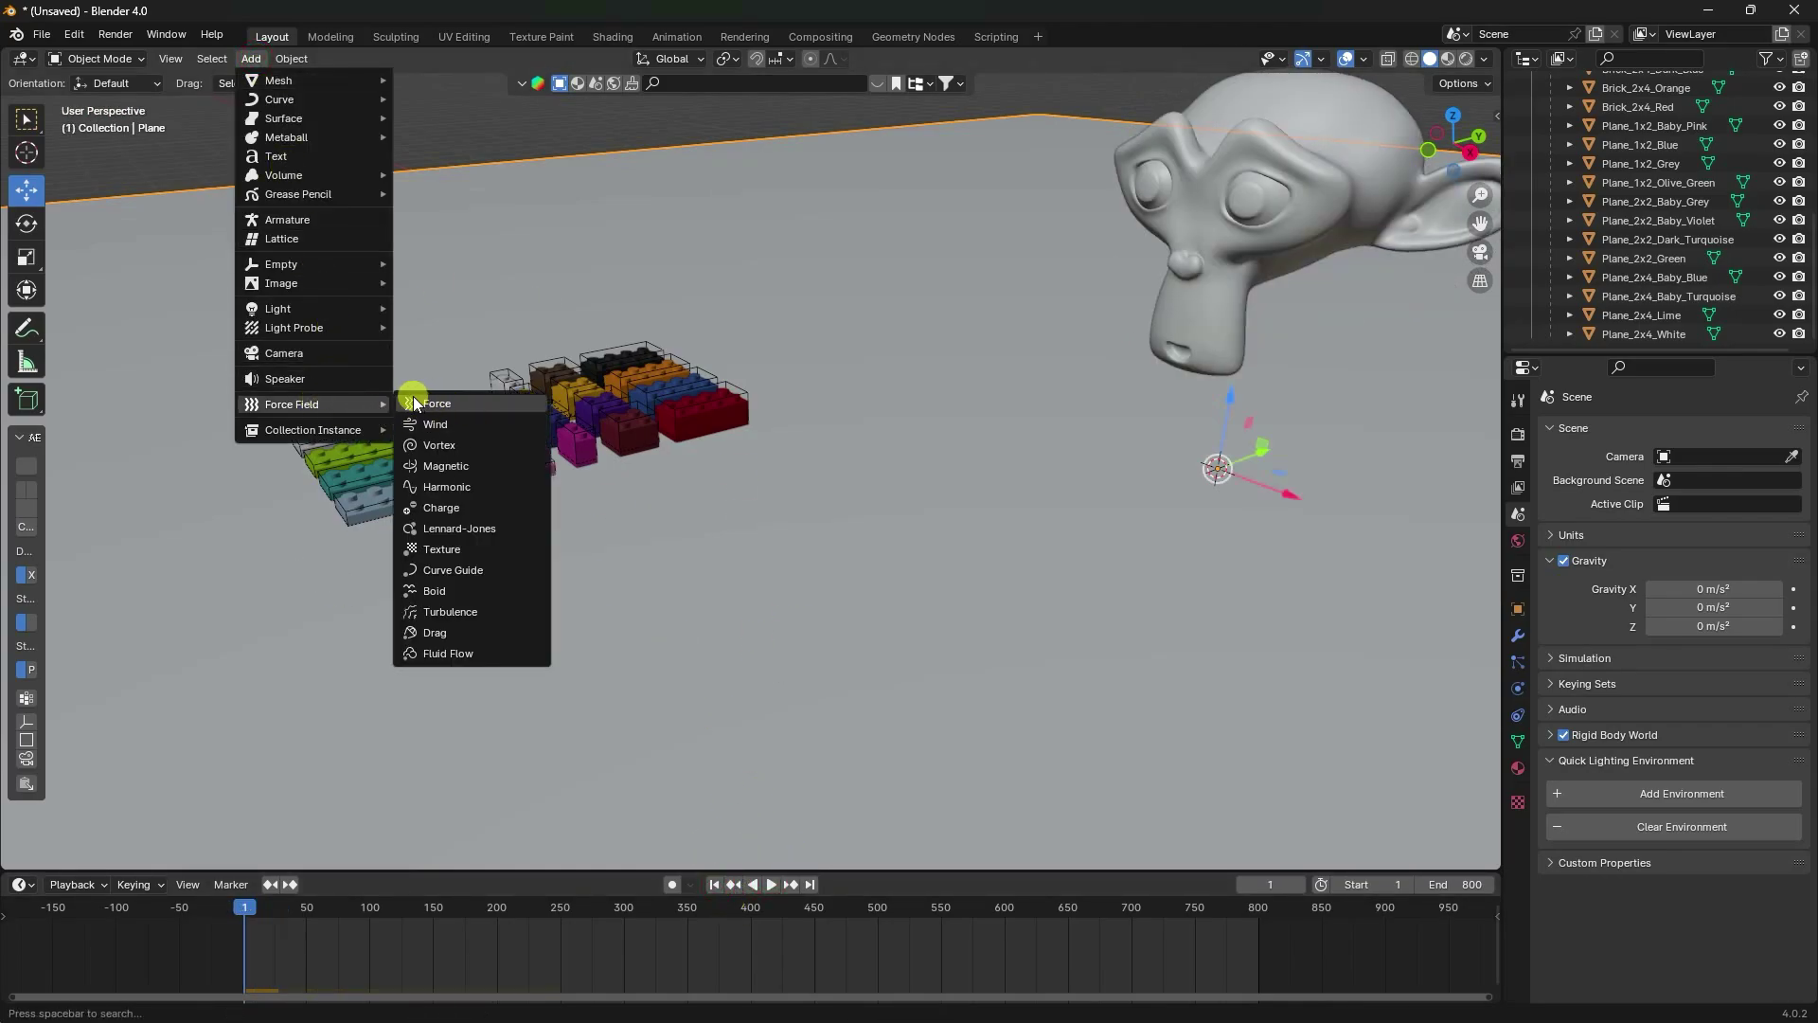
click(452, 404)
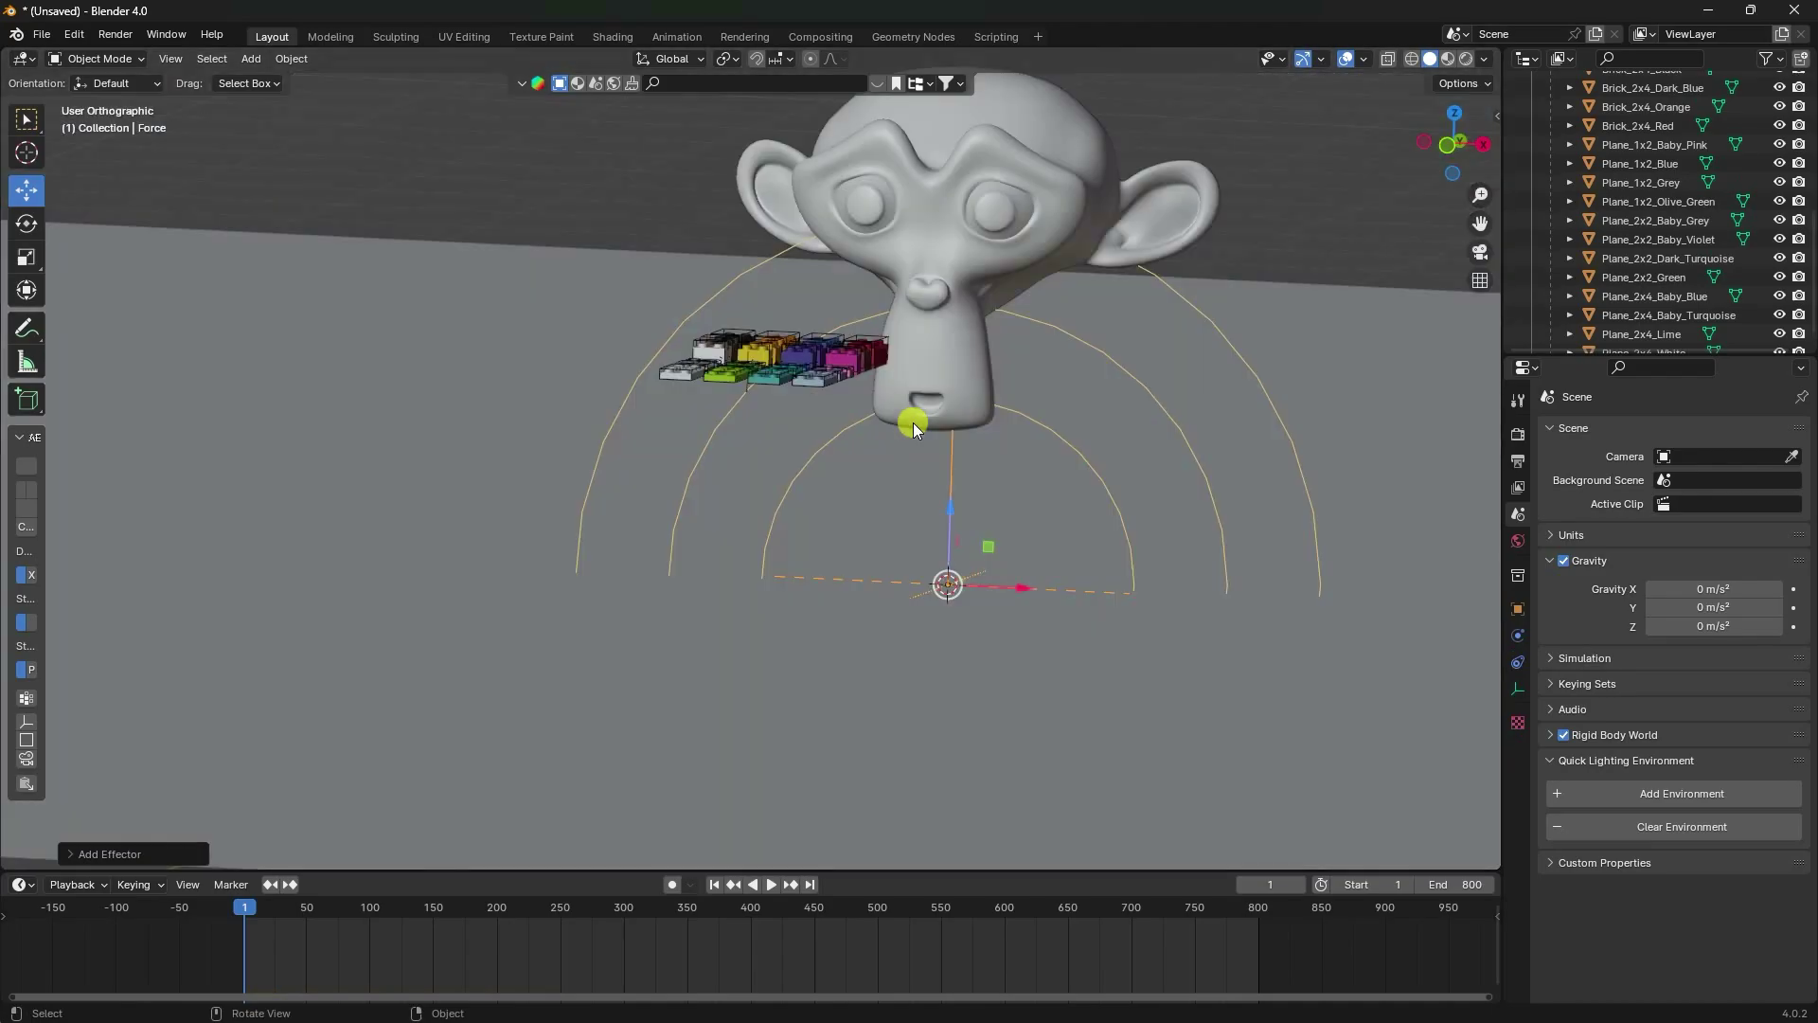
key(KP_1)
drag(805, 562, 751, 237)
middle_drag(751, 238, 792, 554)
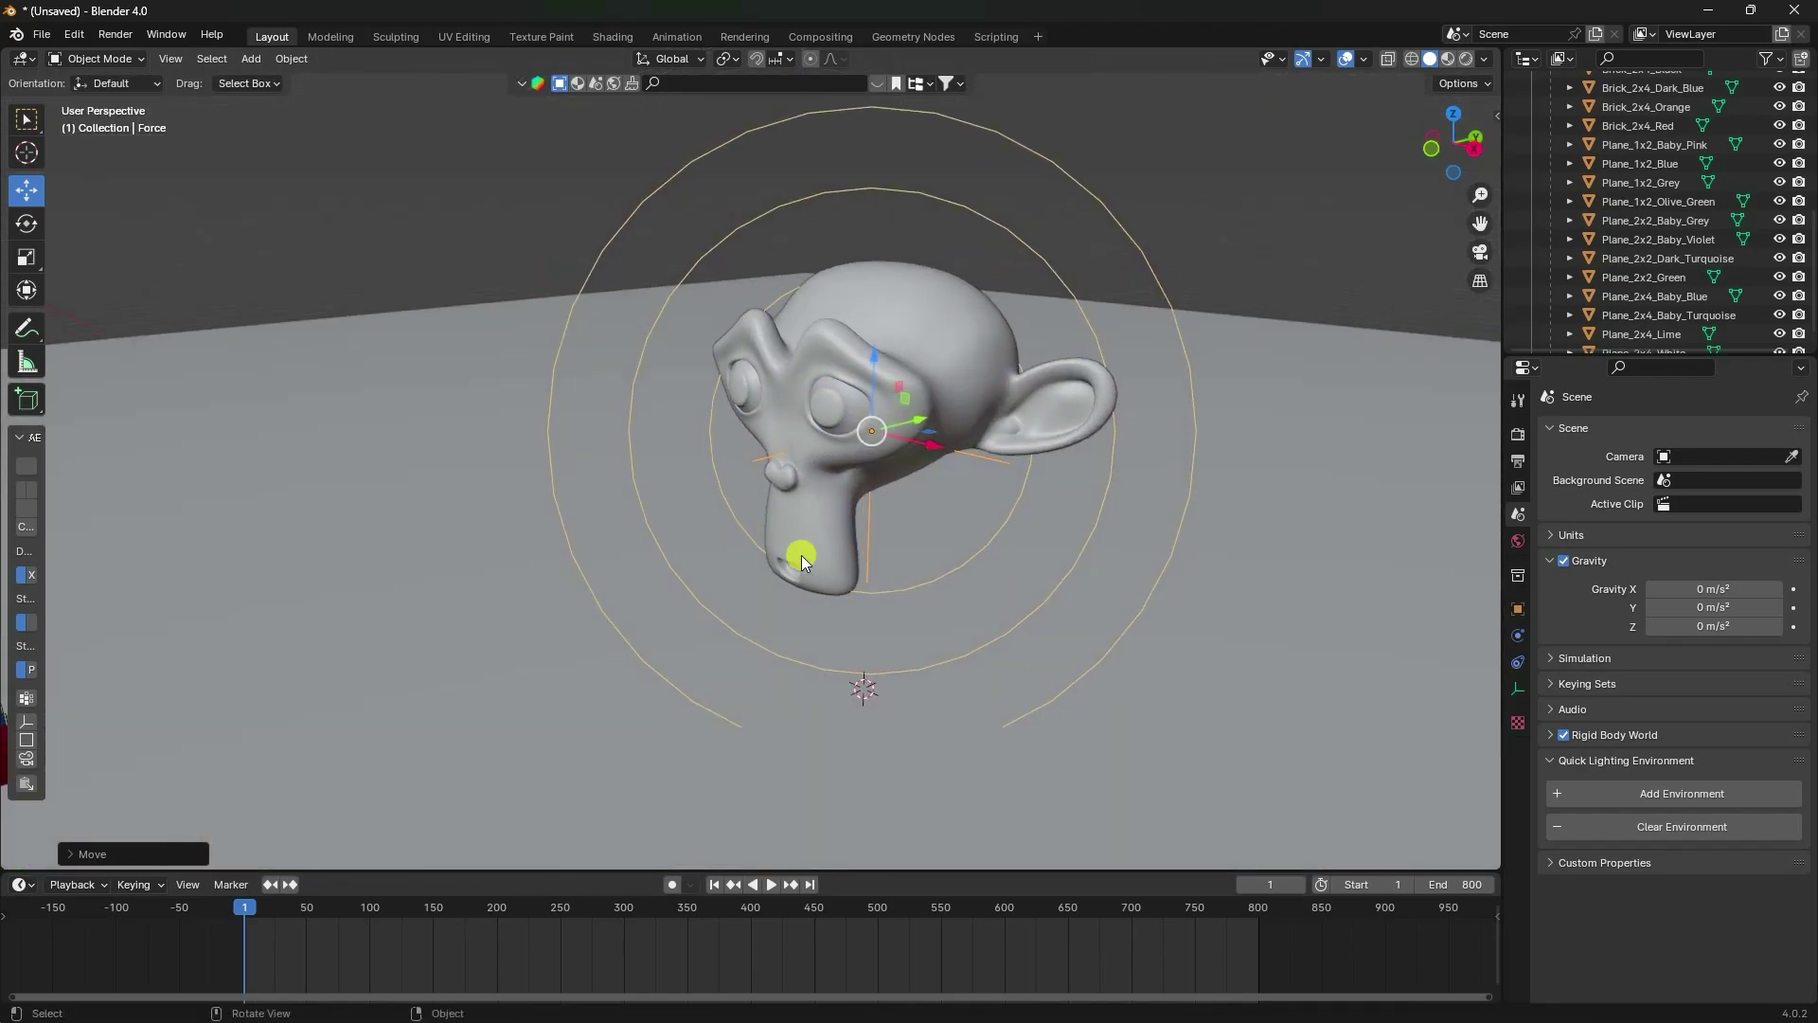
mouse_move(659, 786)
middle_down()
mouse_move(621, 723)
mouse_move(617, 739)
mouse_move(666, 755)
middle_up()
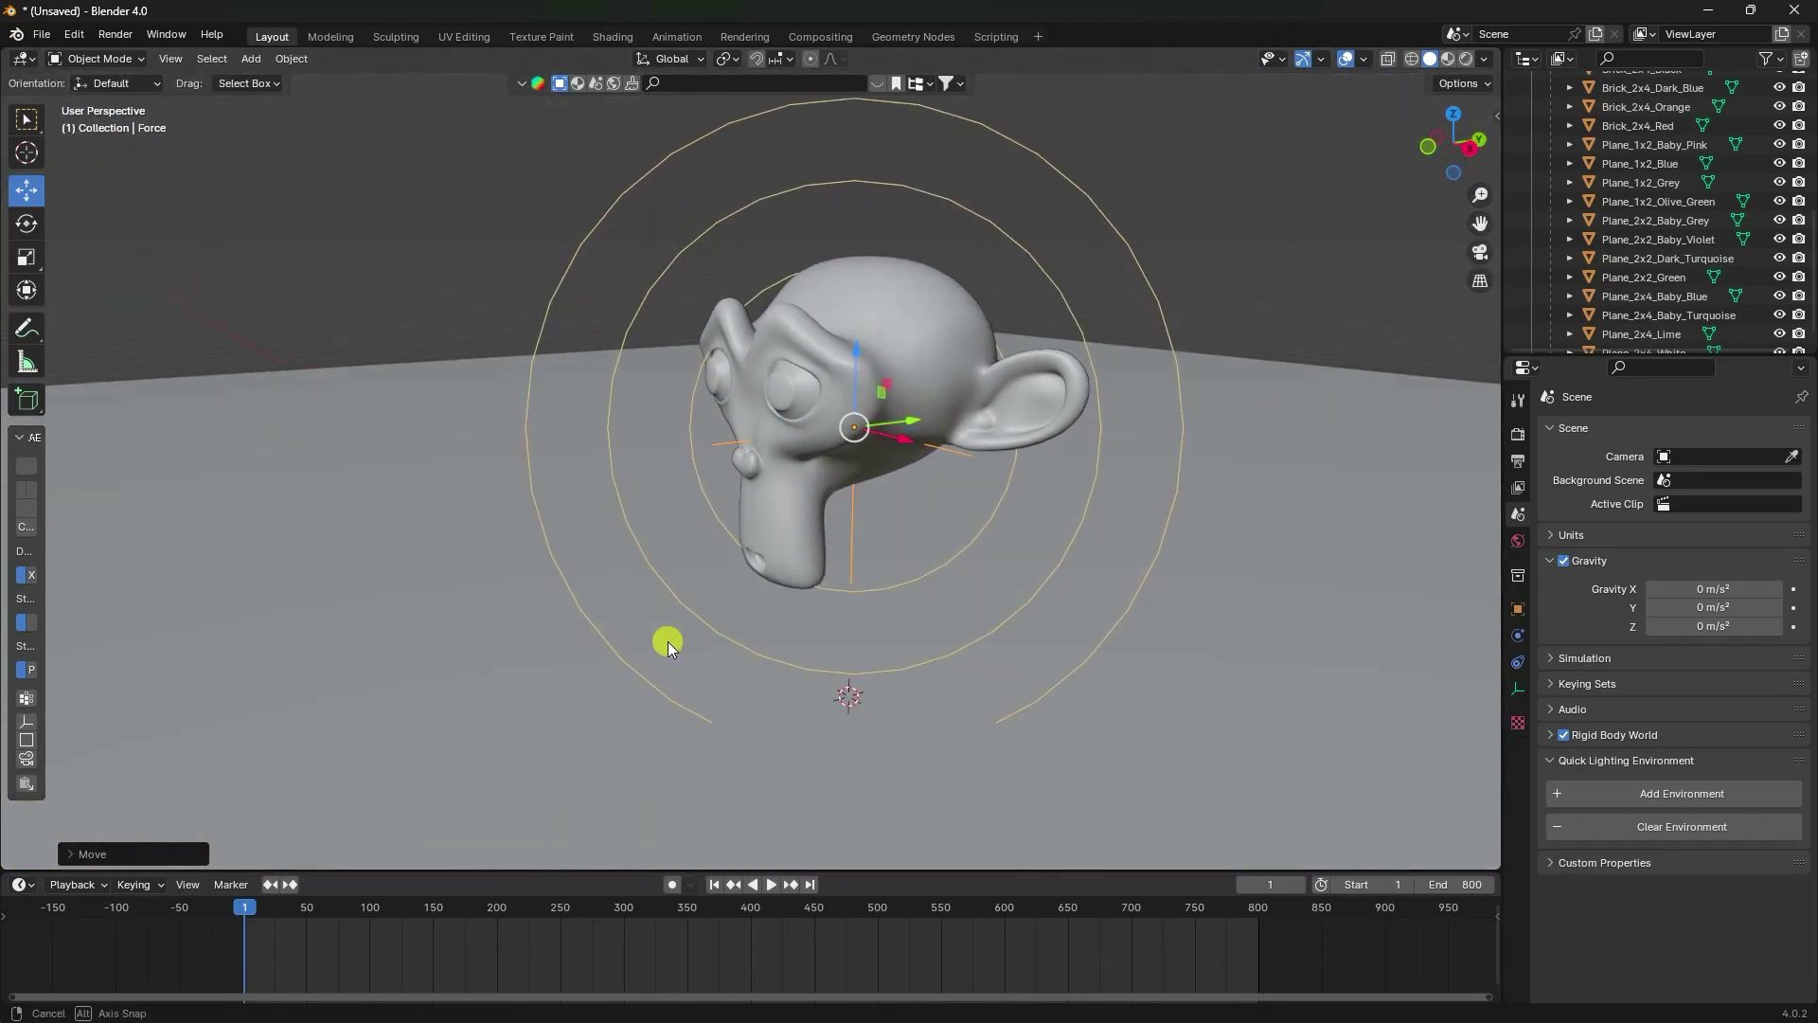
Set the force field's strength to 0 and keyframe it at frame 1.
click(1526, 639)
click(1717, 577)
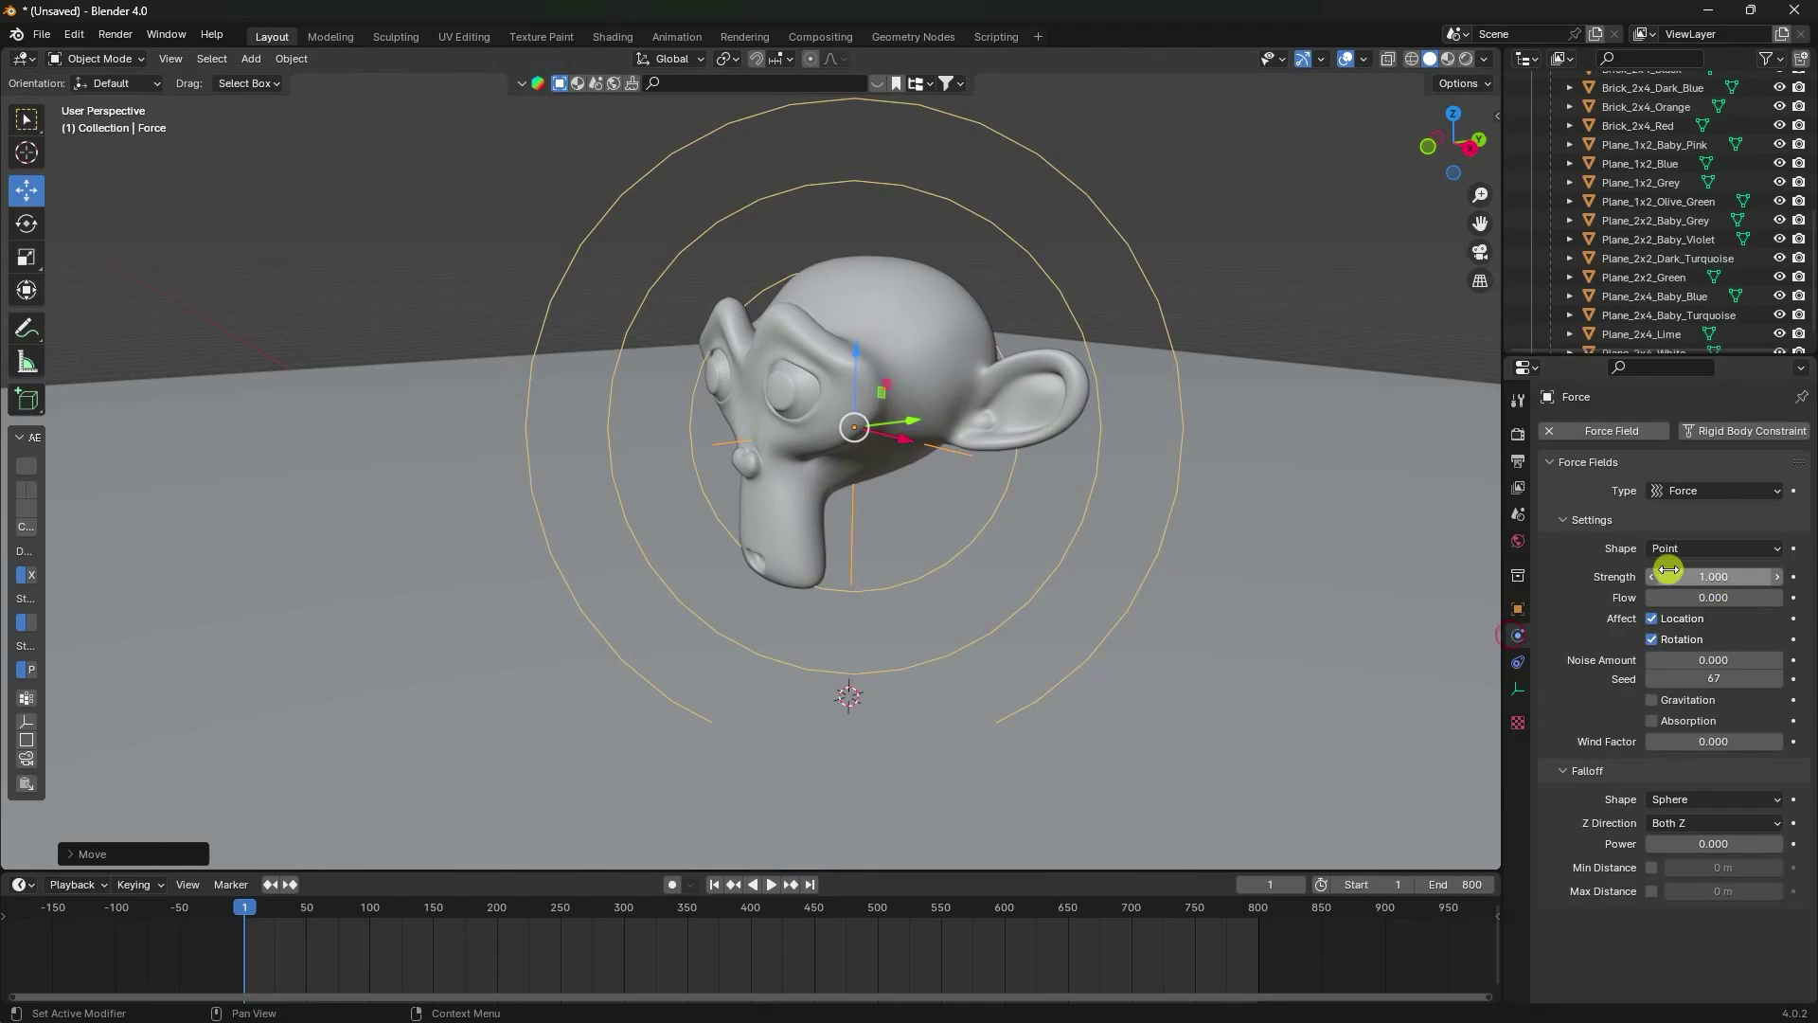
click(1792, 577)
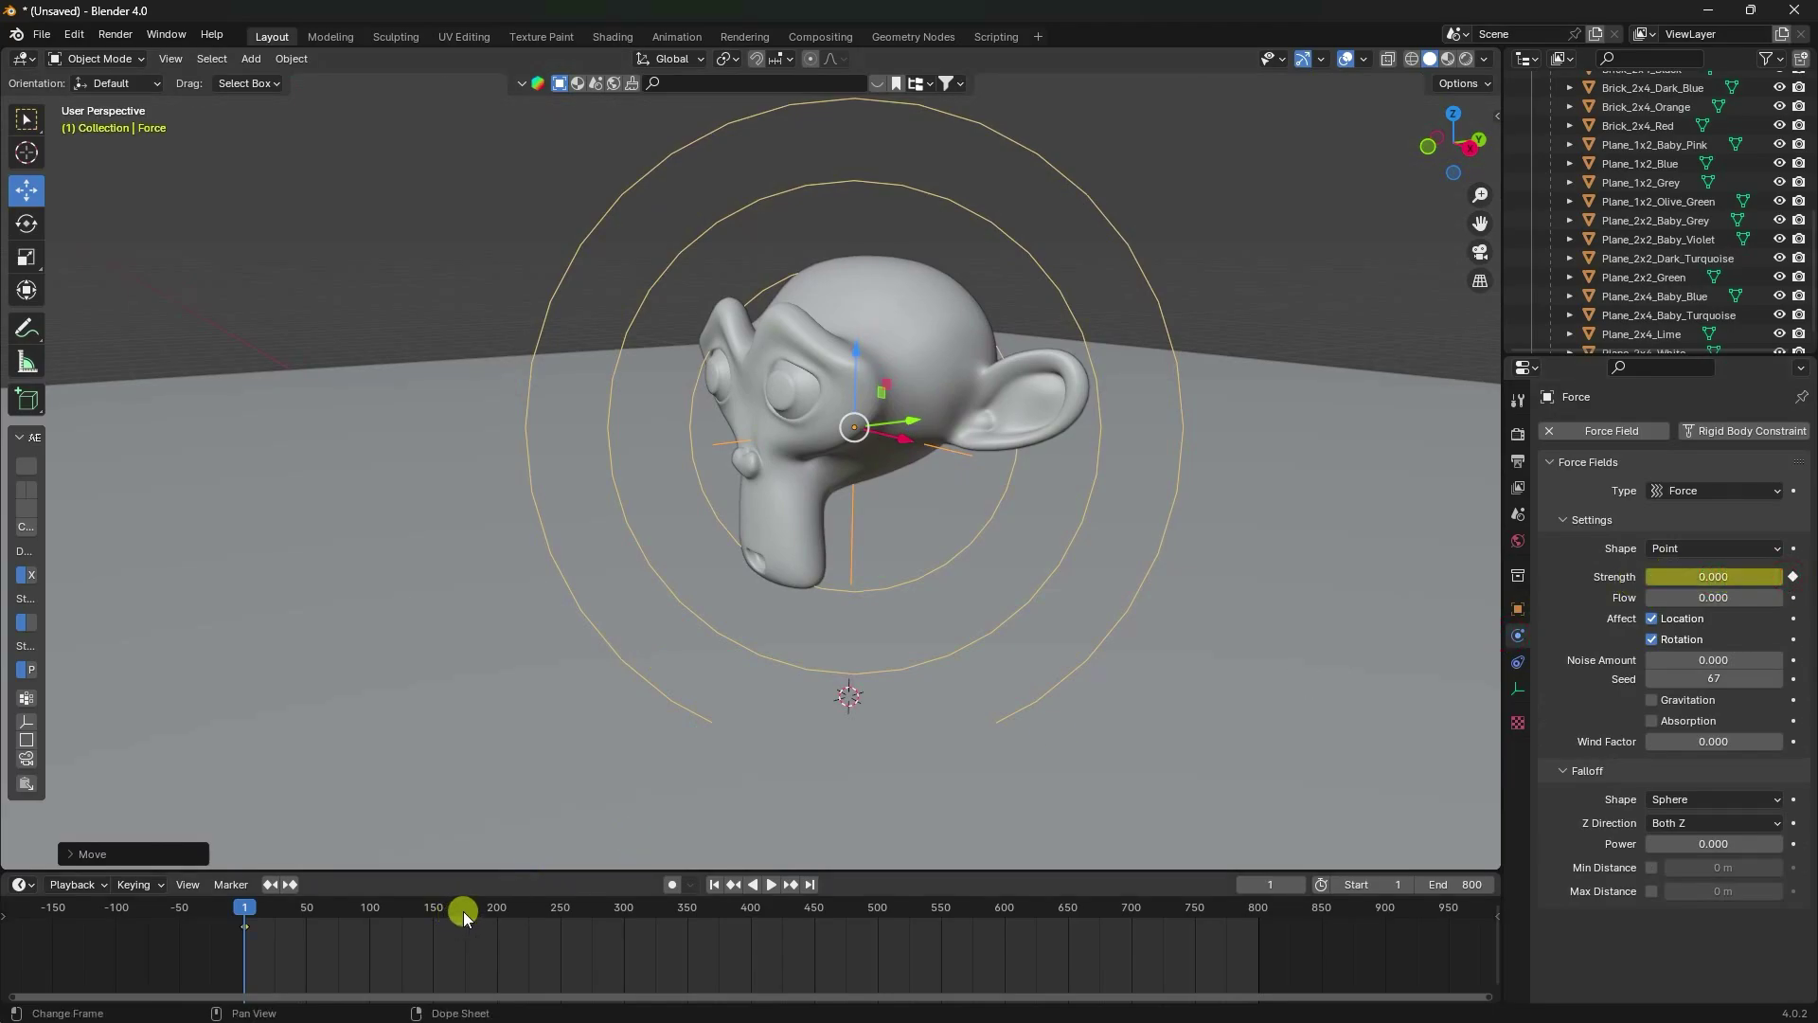
Keyframe the force field's strength at -100 on frame 150.
drag(463, 911, 434, 908)
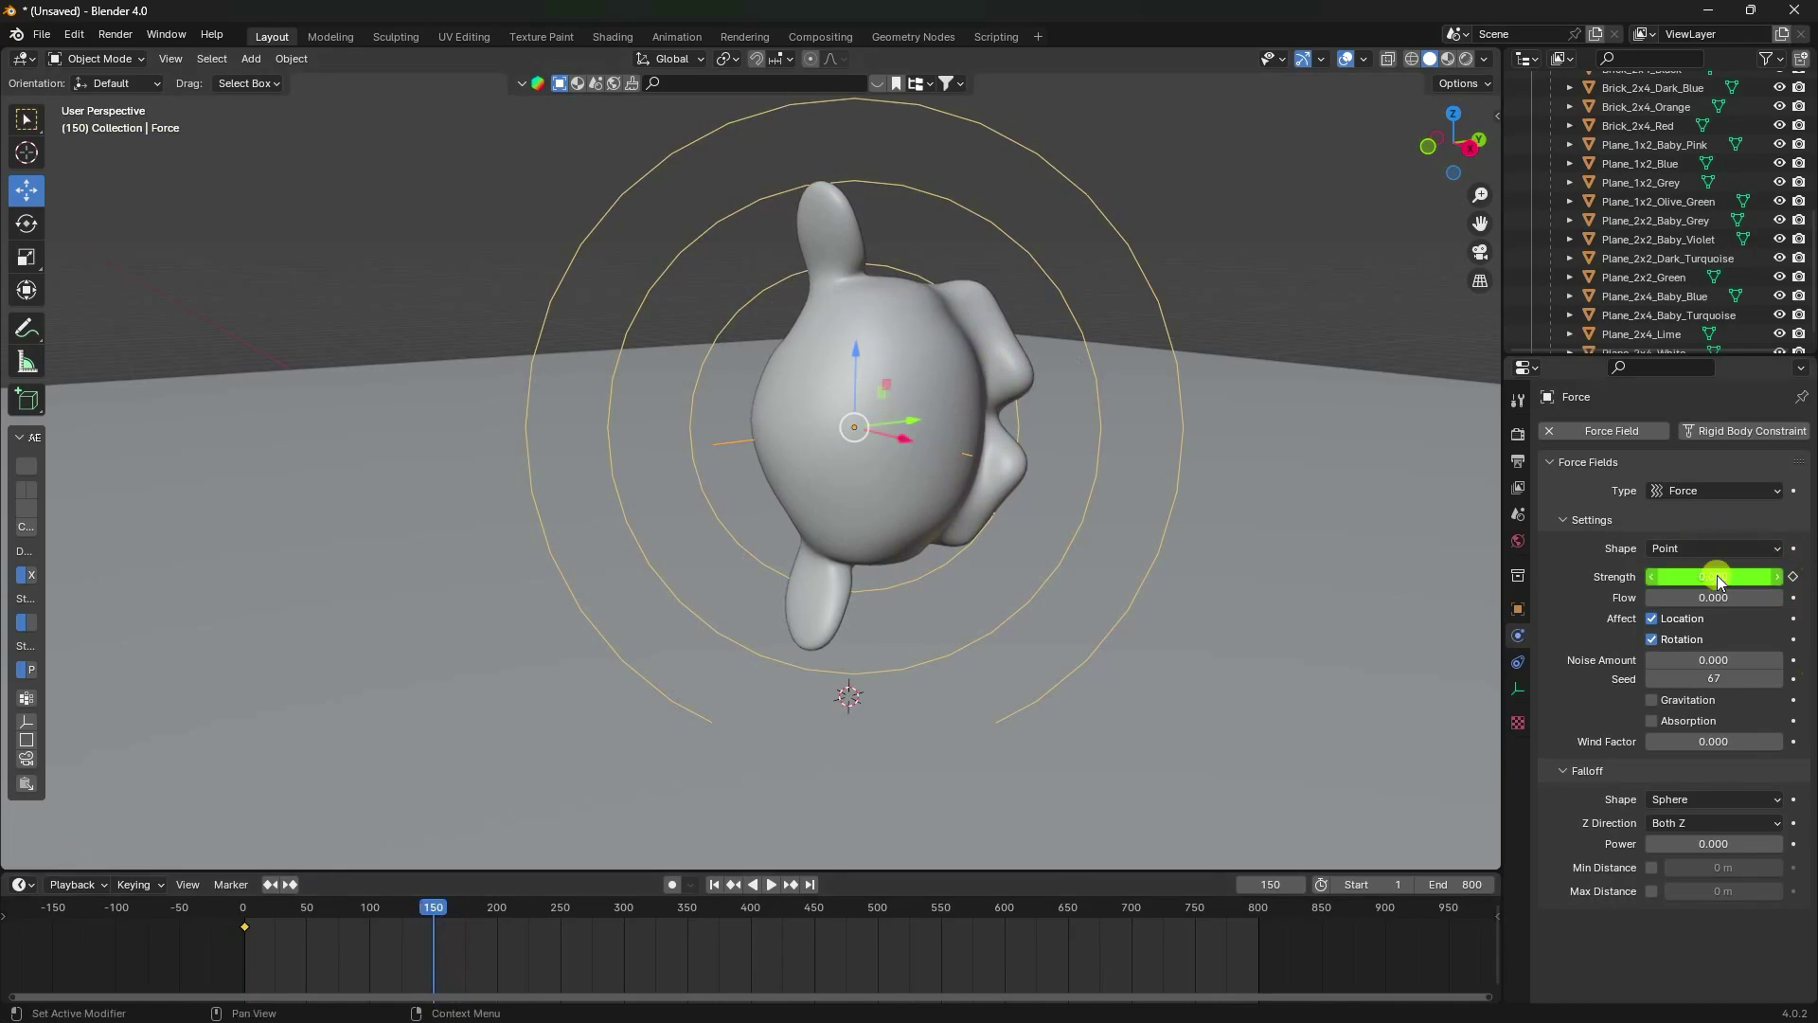
key(Return)
click(1793, 576)
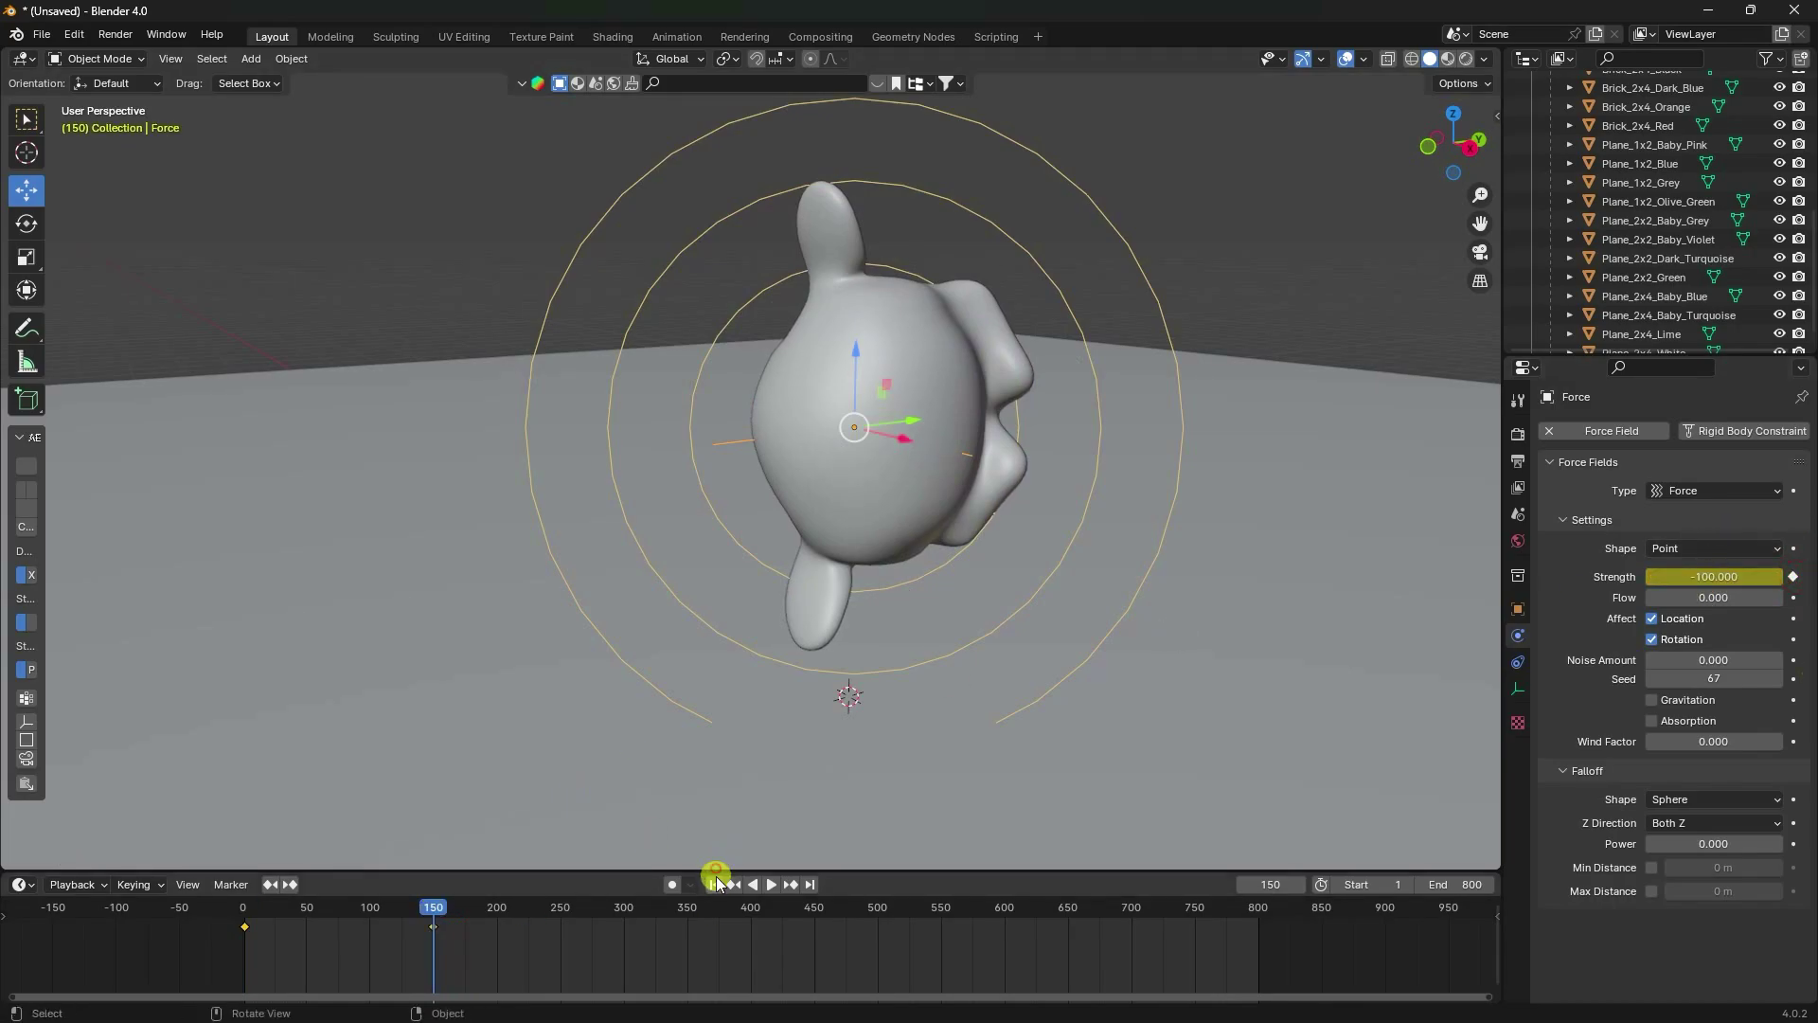
Play the simulation from frame 1, examine from several angles how the bricks are pulled to the head, and return to frame 1.
click(715, 882)
click(769, 884)
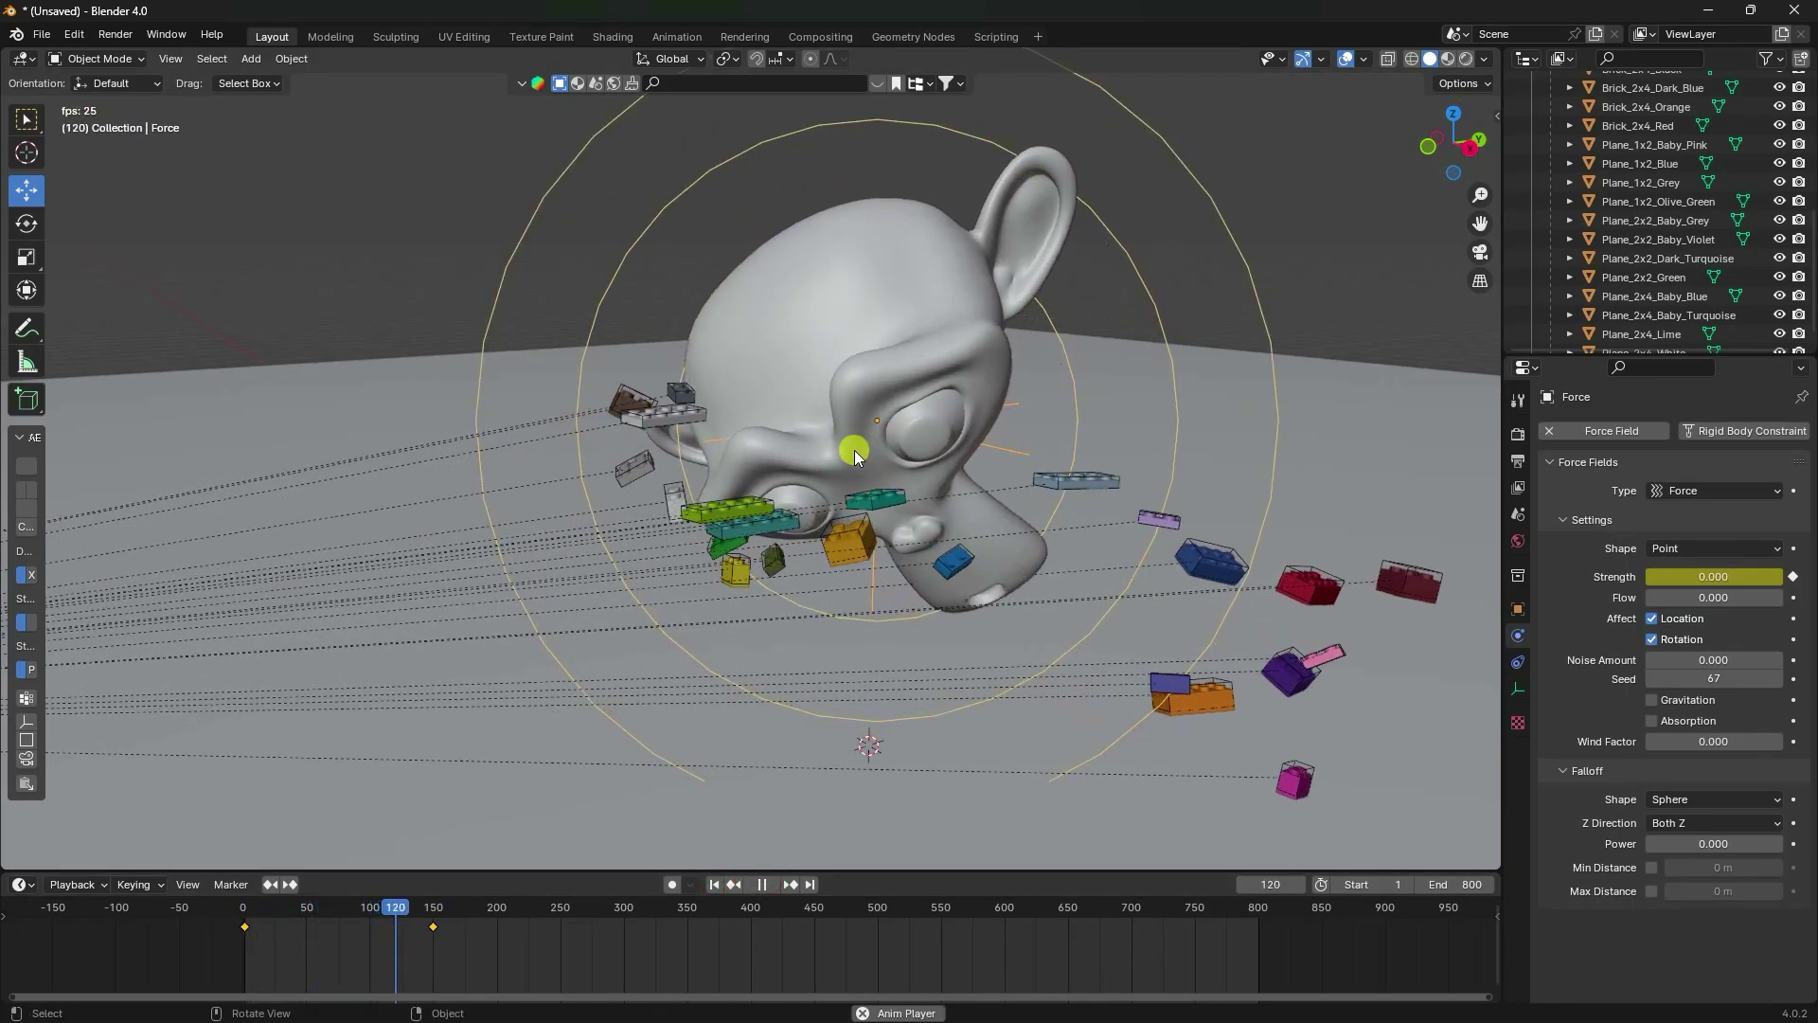
middle_drag(935, 498, 702, 398)
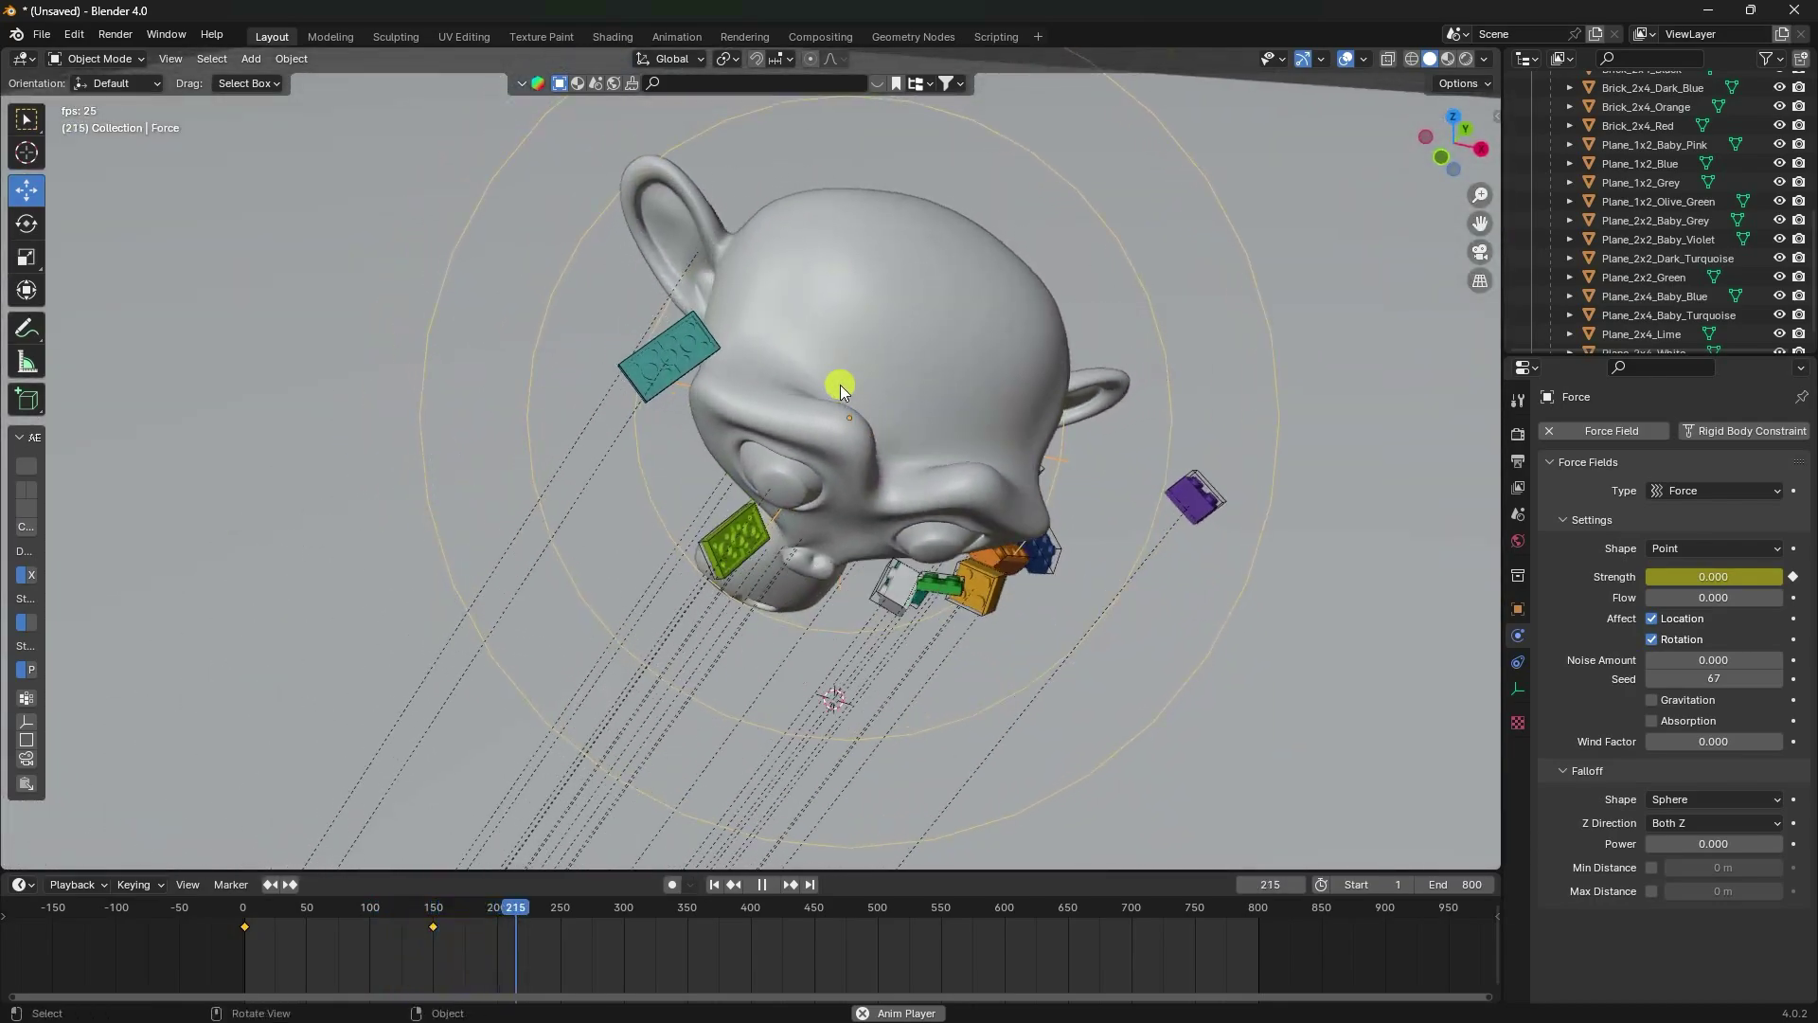
middle_drag(834, 394, 765, 341)
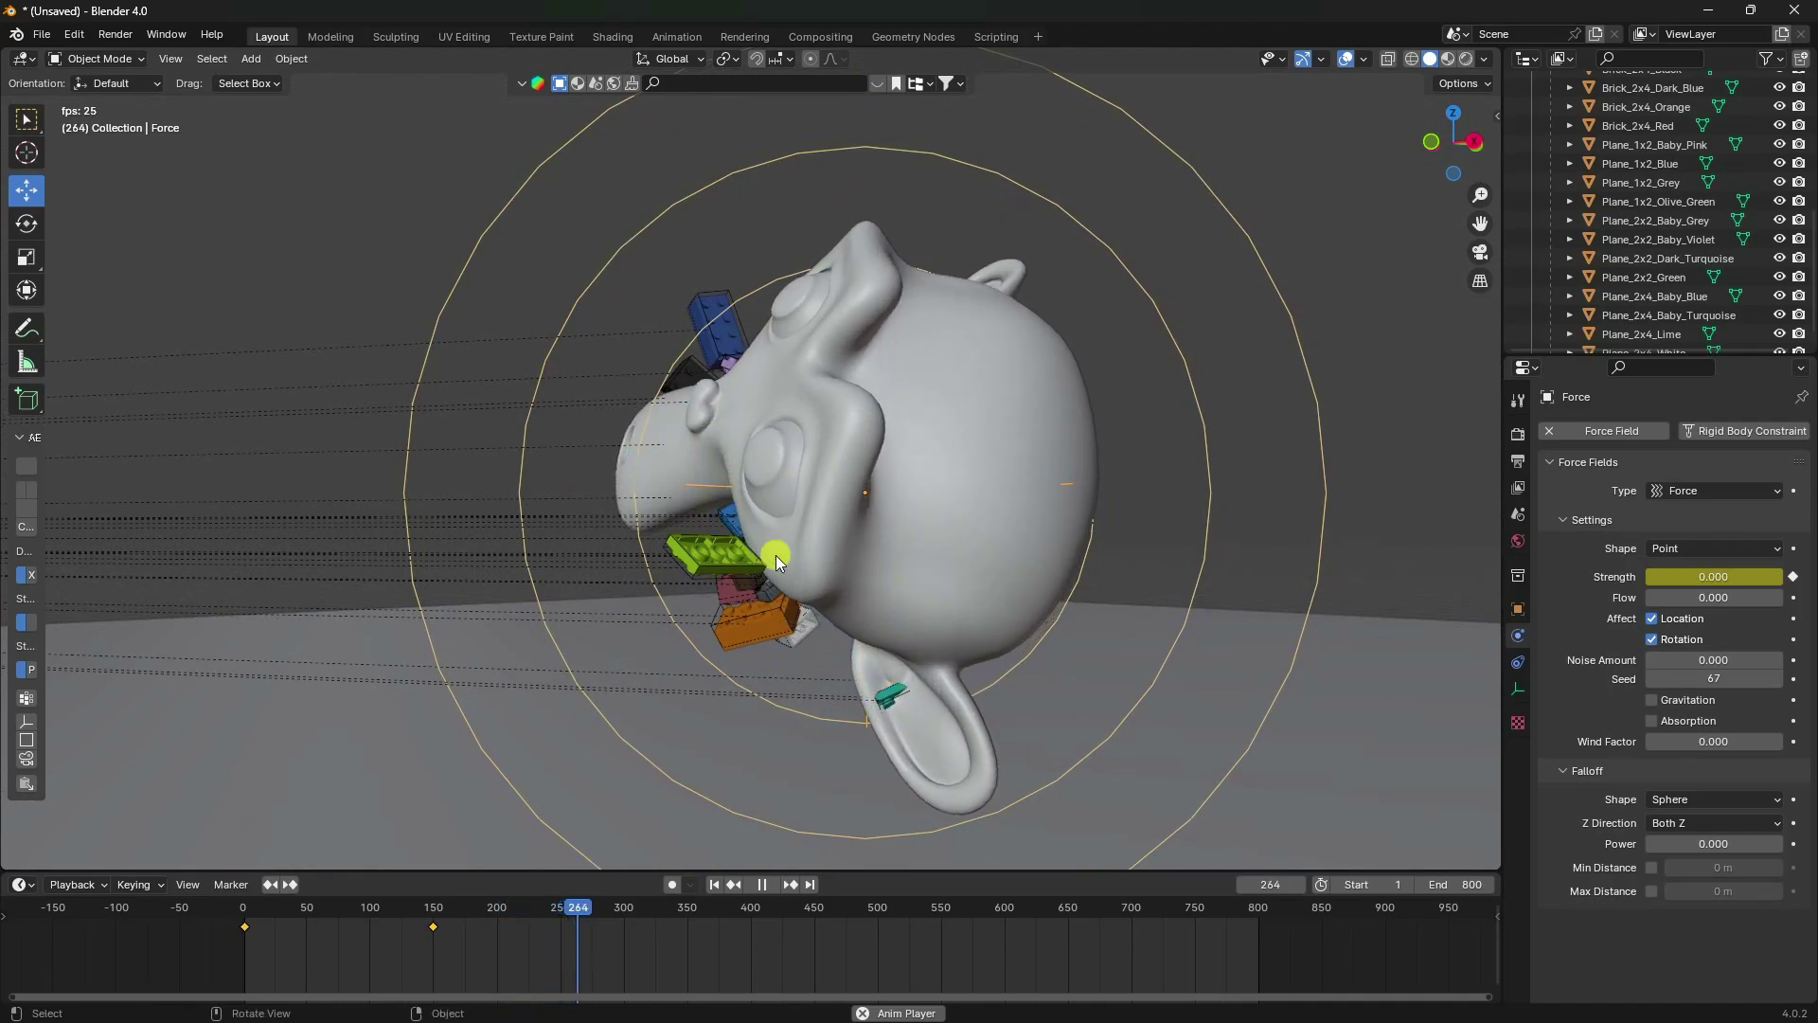
click(761, 885)
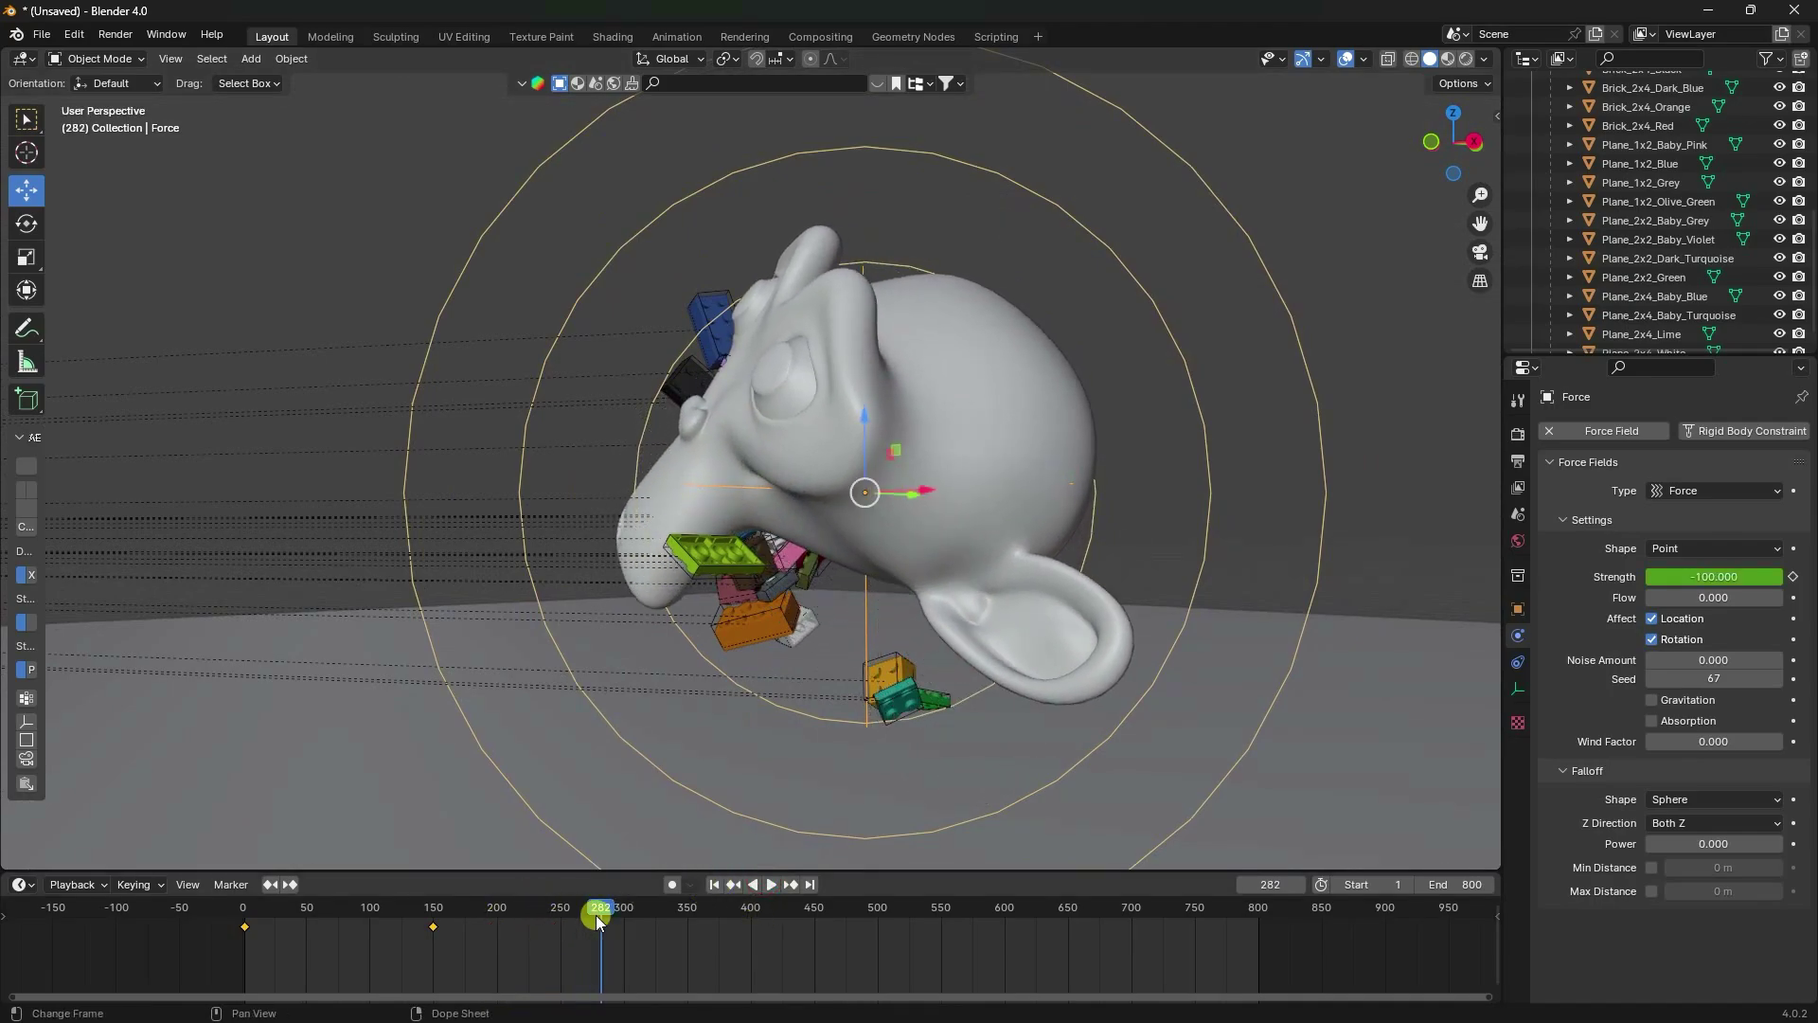
click(713, 884)
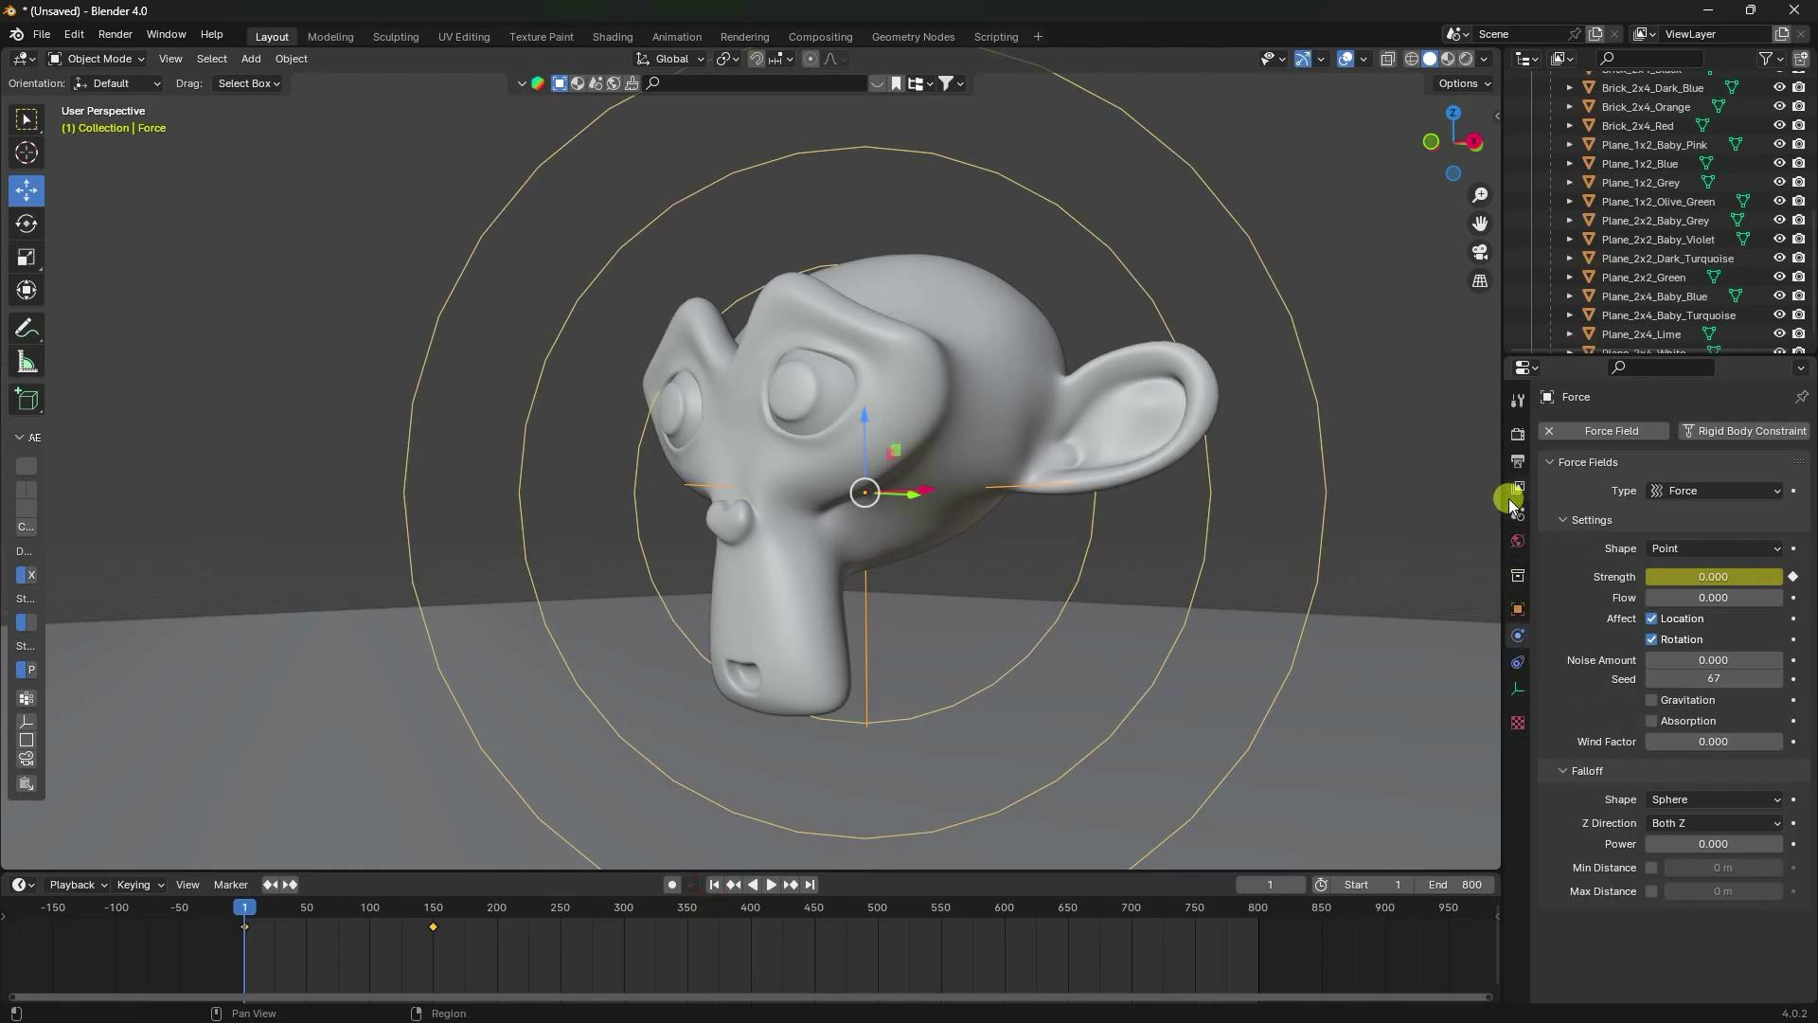
Set the Rigid Body World cache's simulation end to frame 800 in the scene settings.
click(1523, 518)
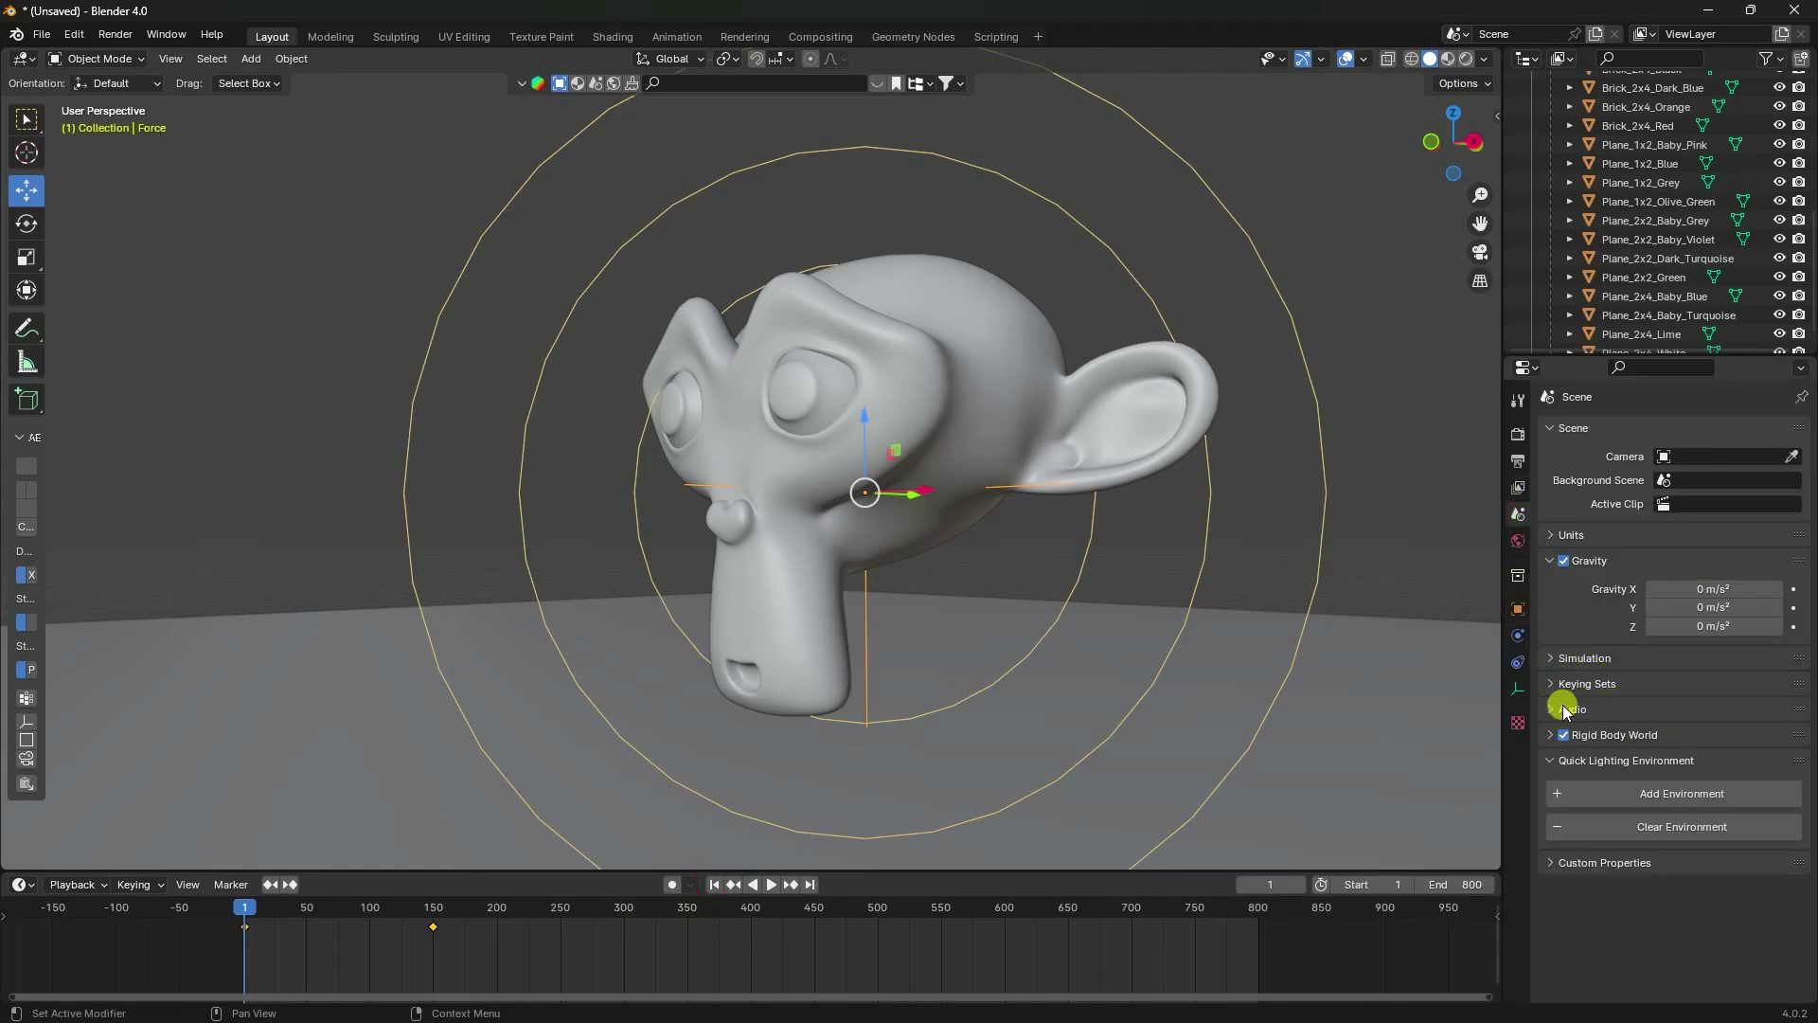
click(1571, 745)
scroll(1554, 765, down, 3)
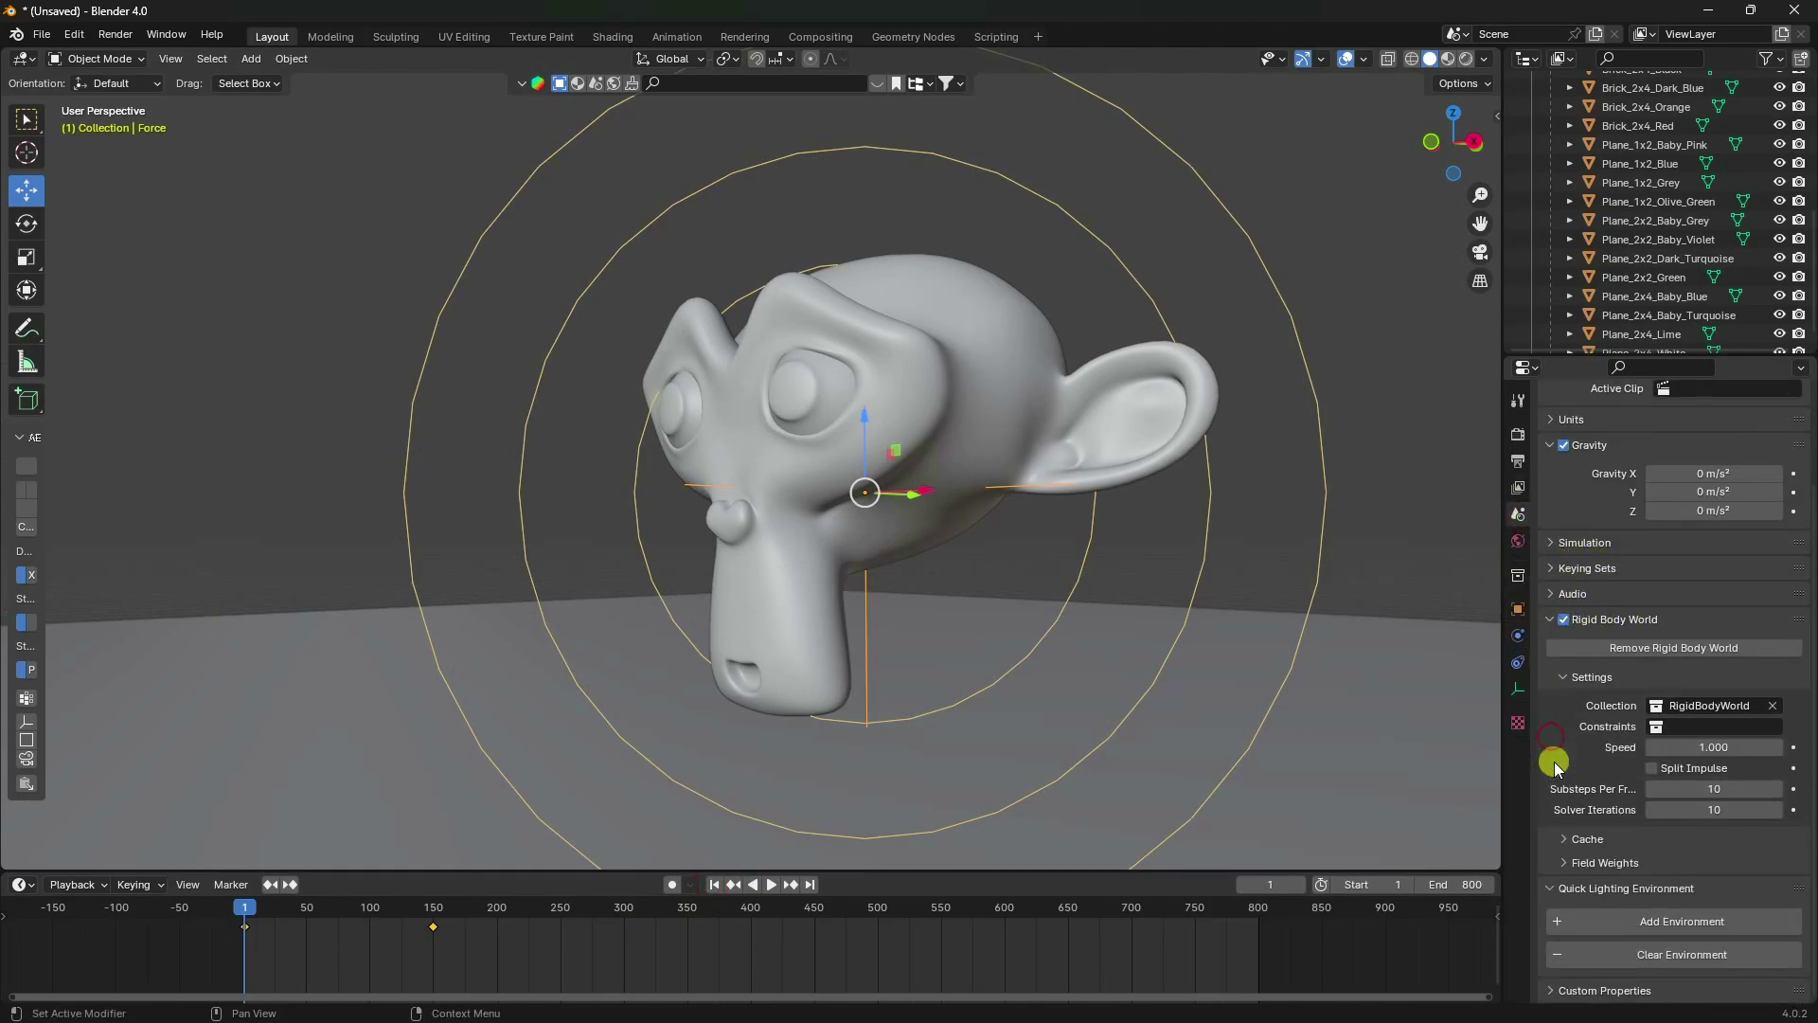
click(1567, 841)
scroll(1594, 853, down, 4)
click(1722, 729)
text(800)
key(Return)
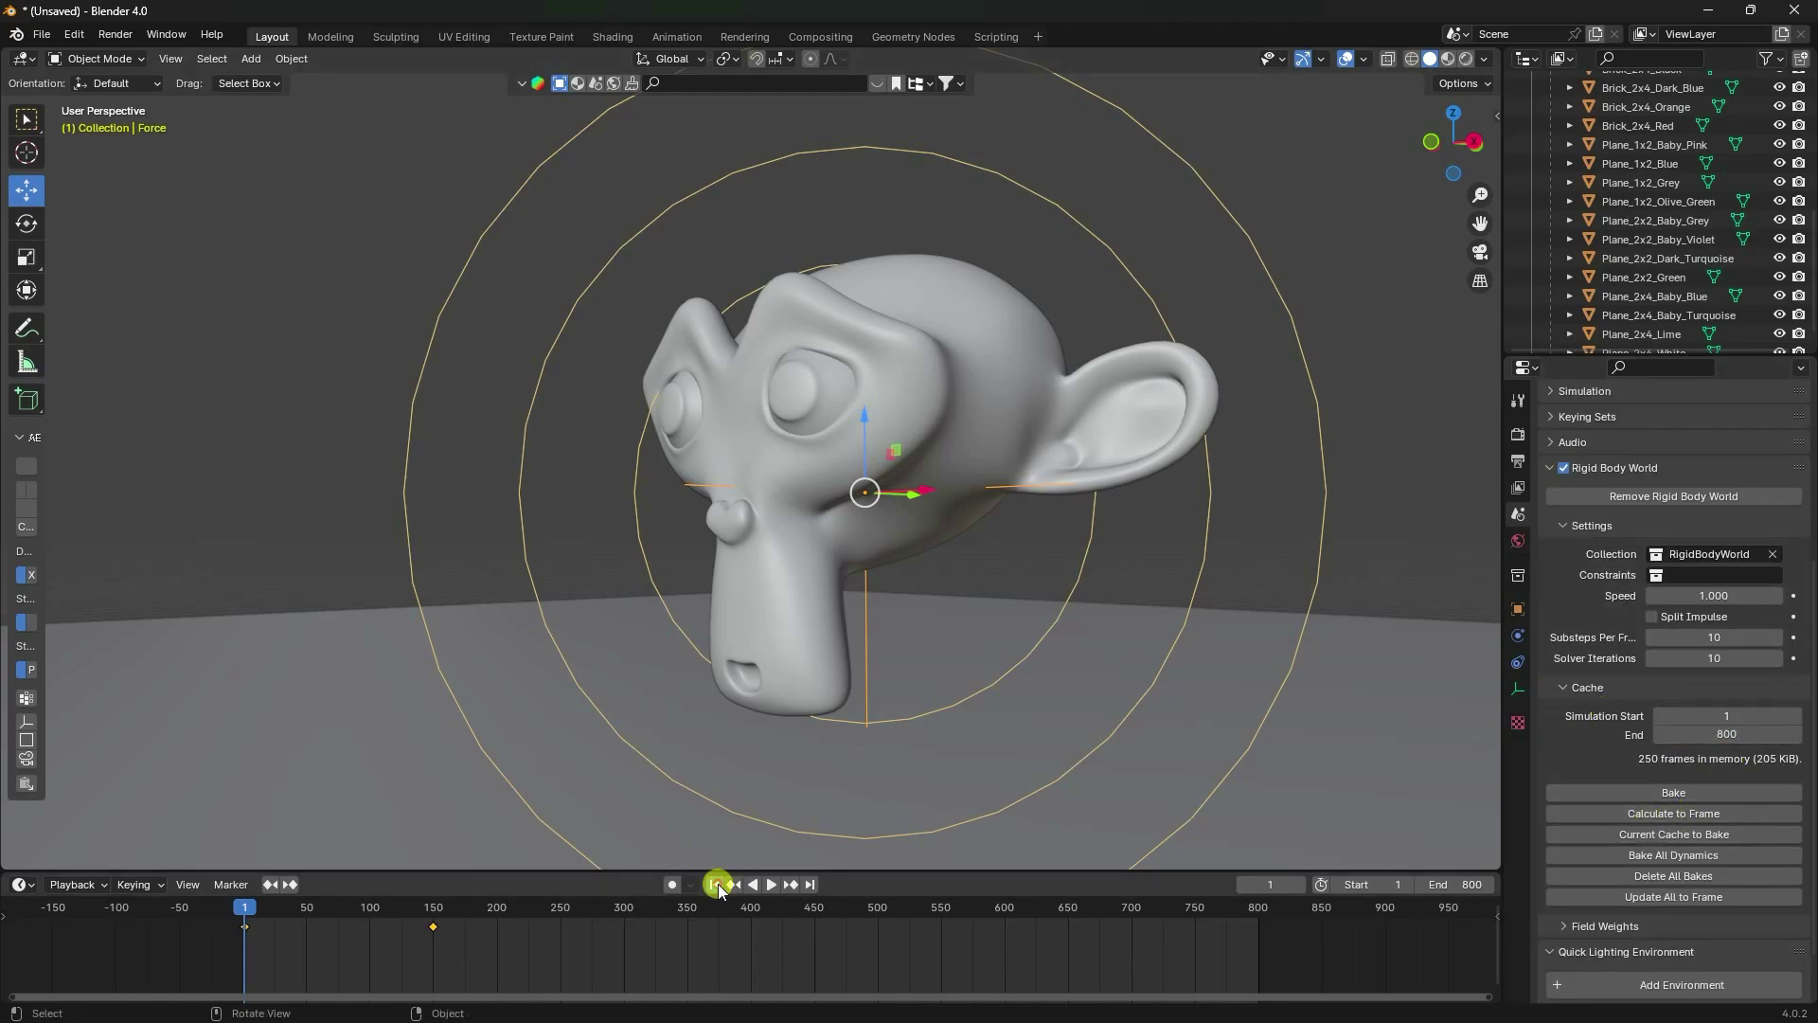
Add a Turbulence force field to the scene and set its strength to 50.
scroll(1610, 218, up, 10)
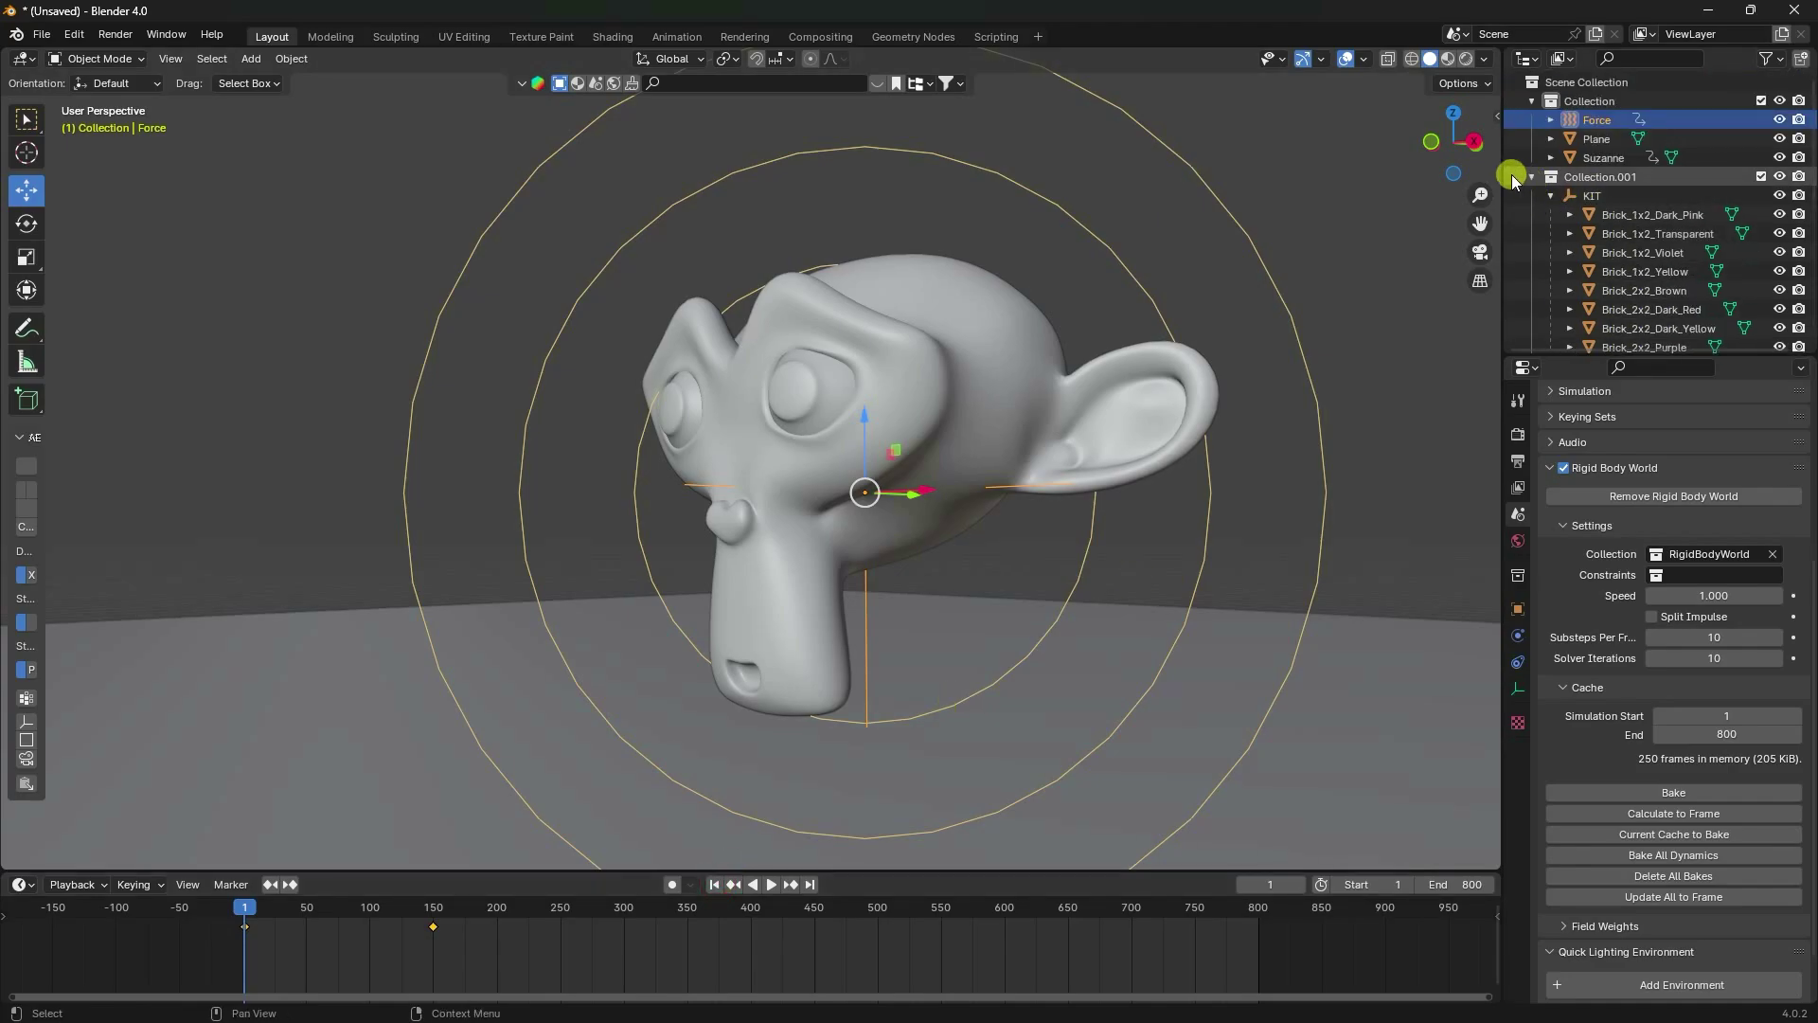
click(249, 58)
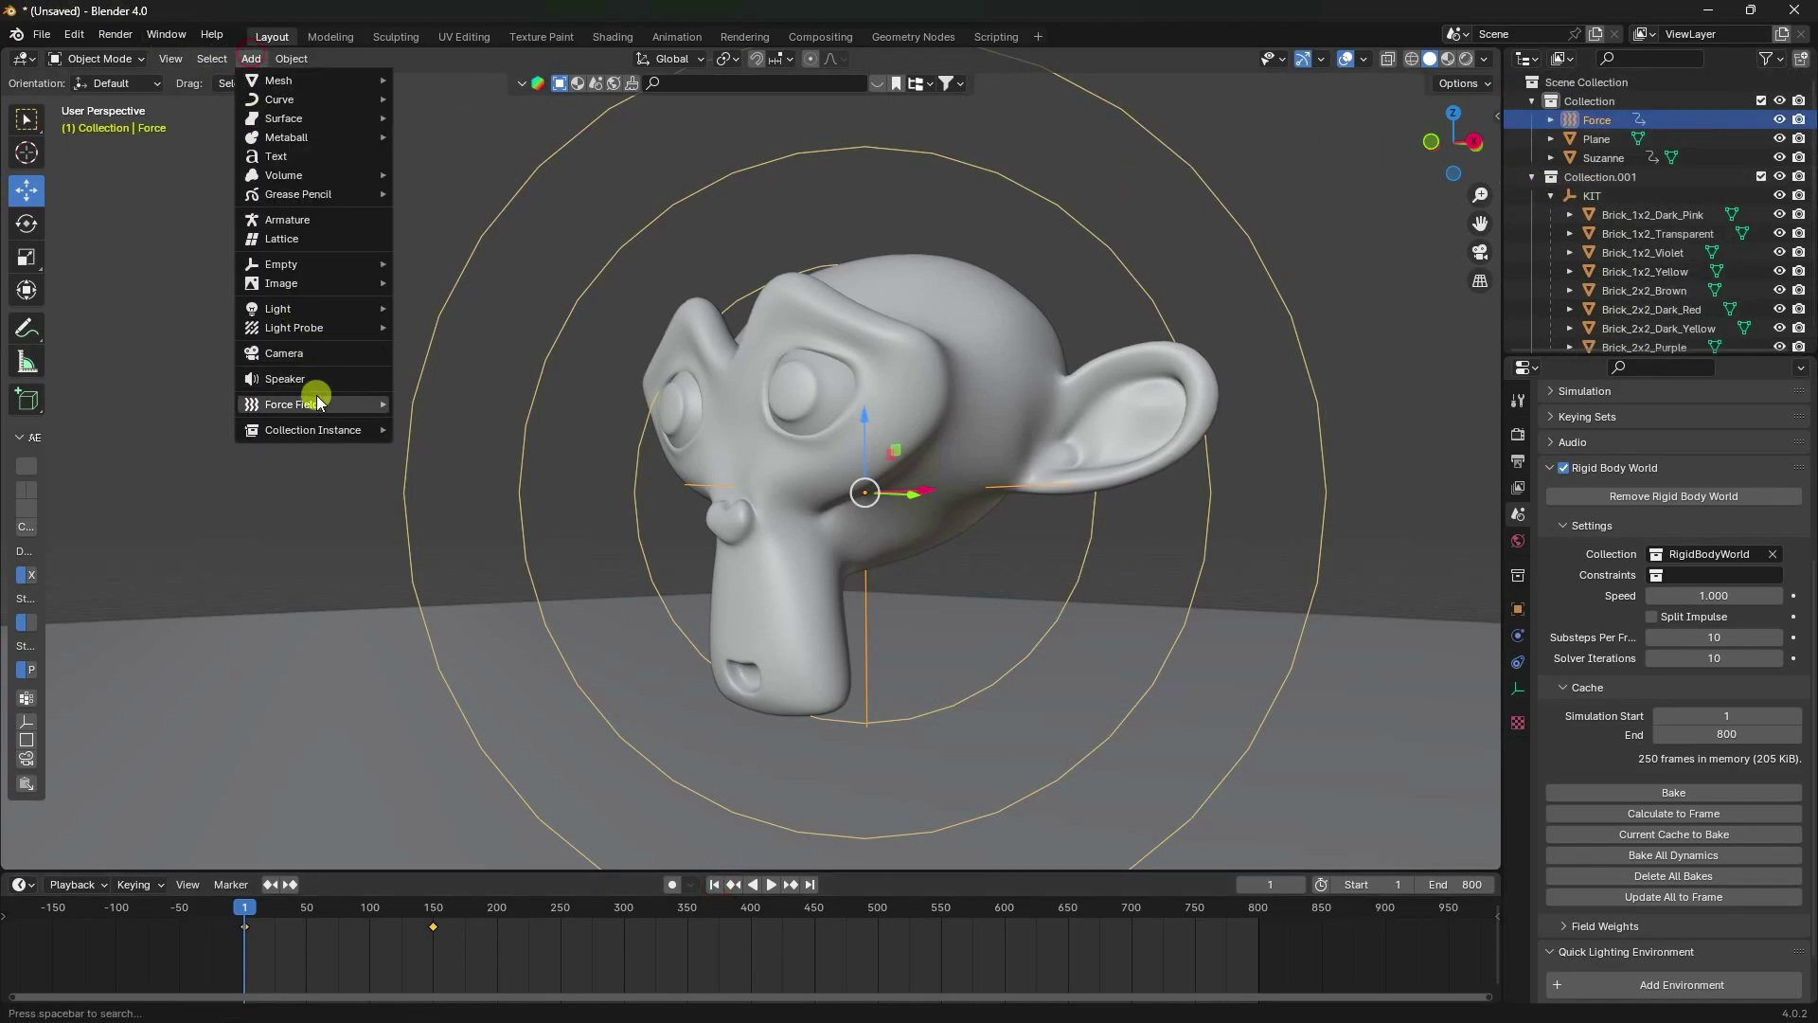
mouse_move(312, 404)
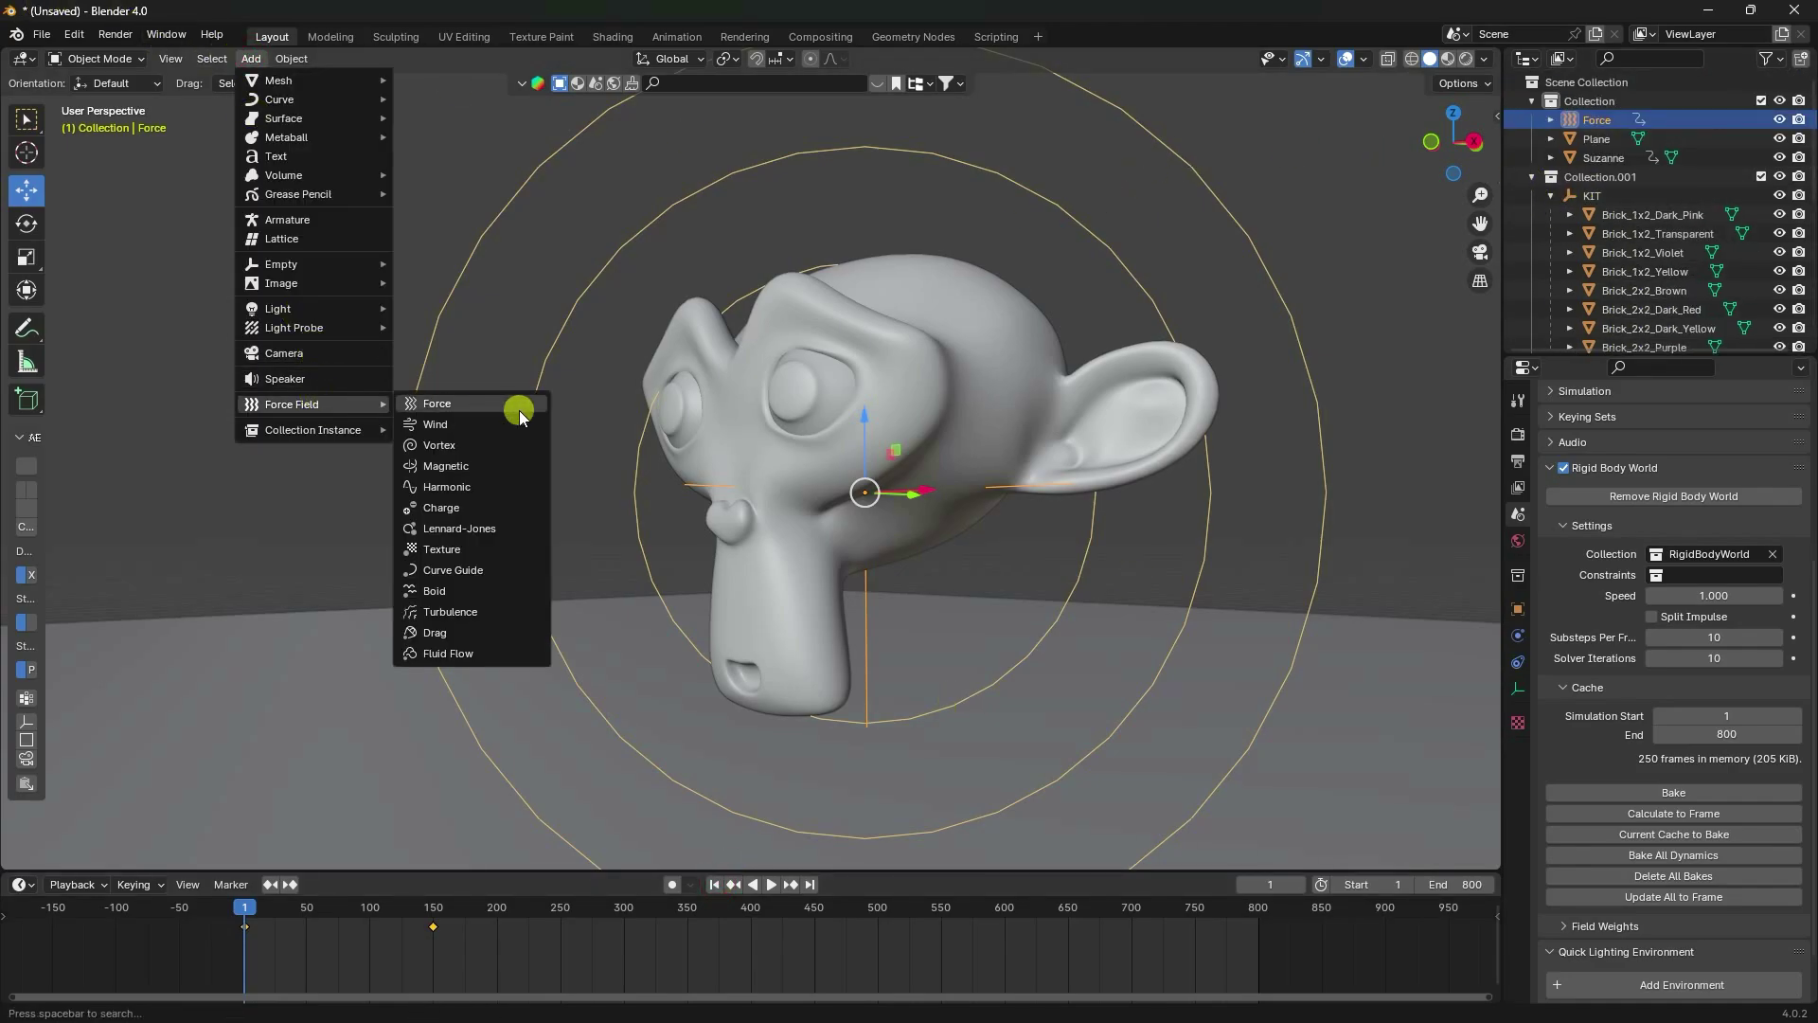
click(473, 615)
click(1523, 644)
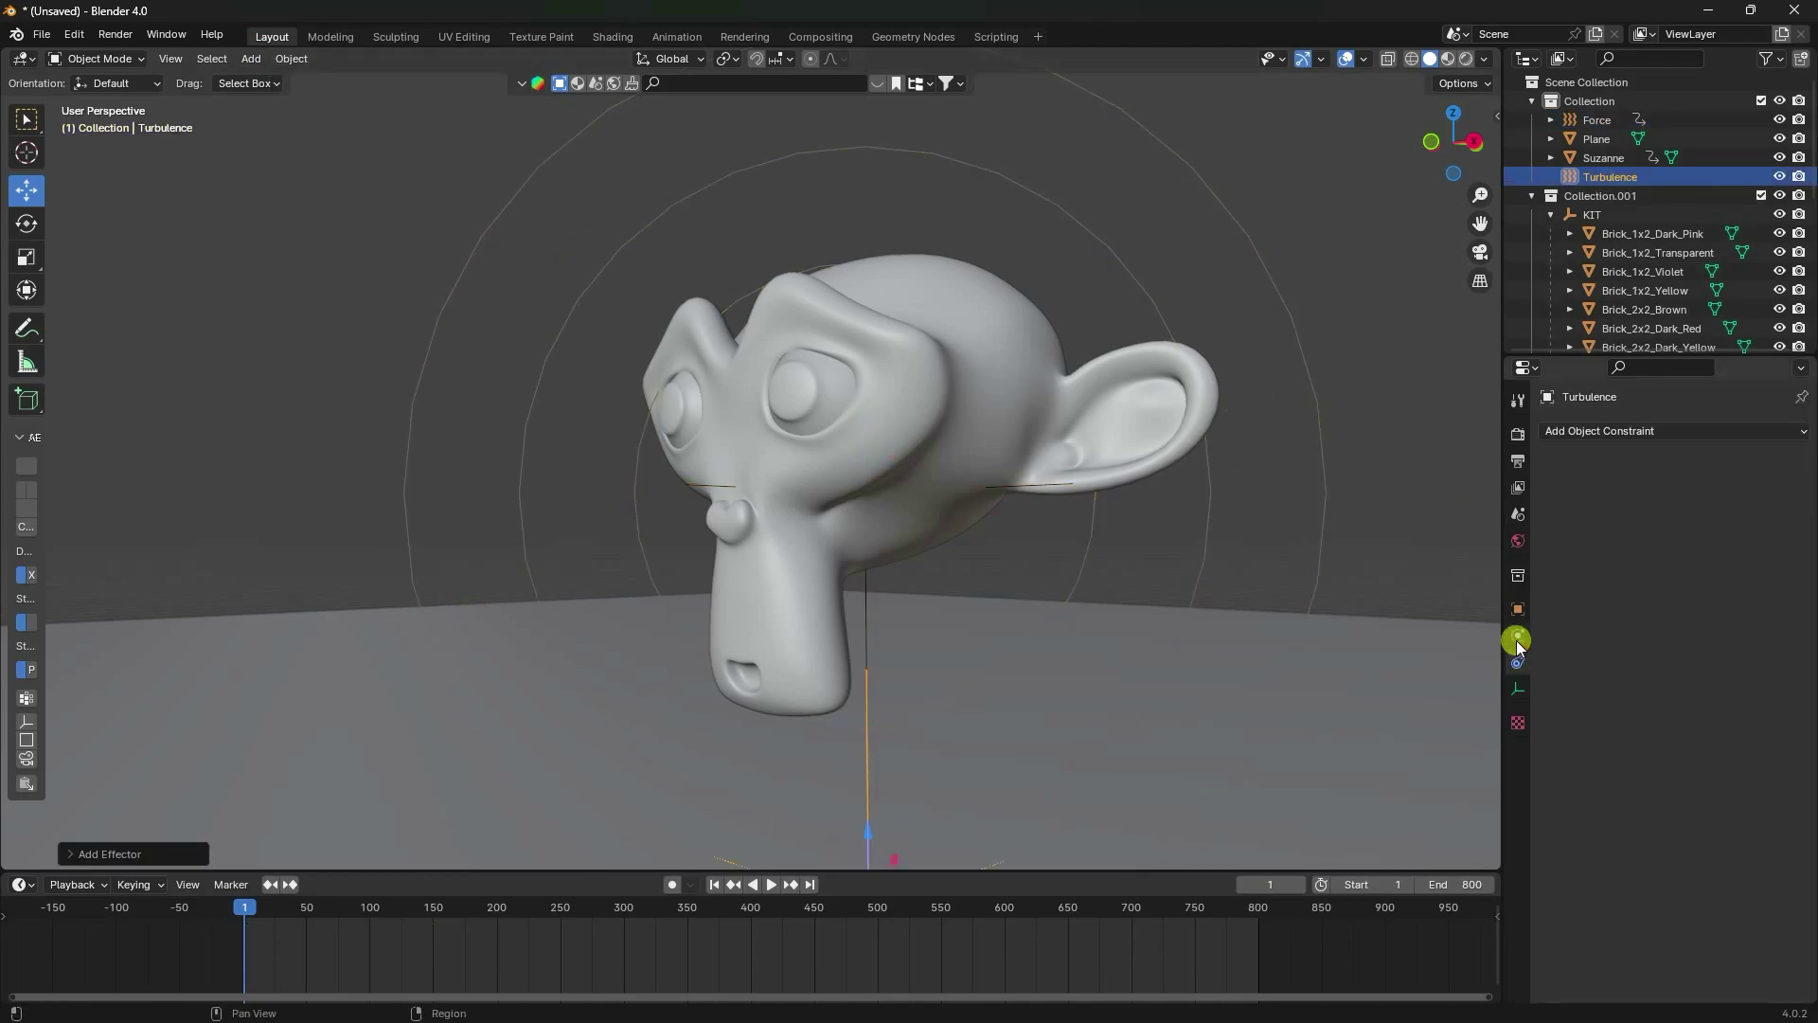
click(1737, 576)
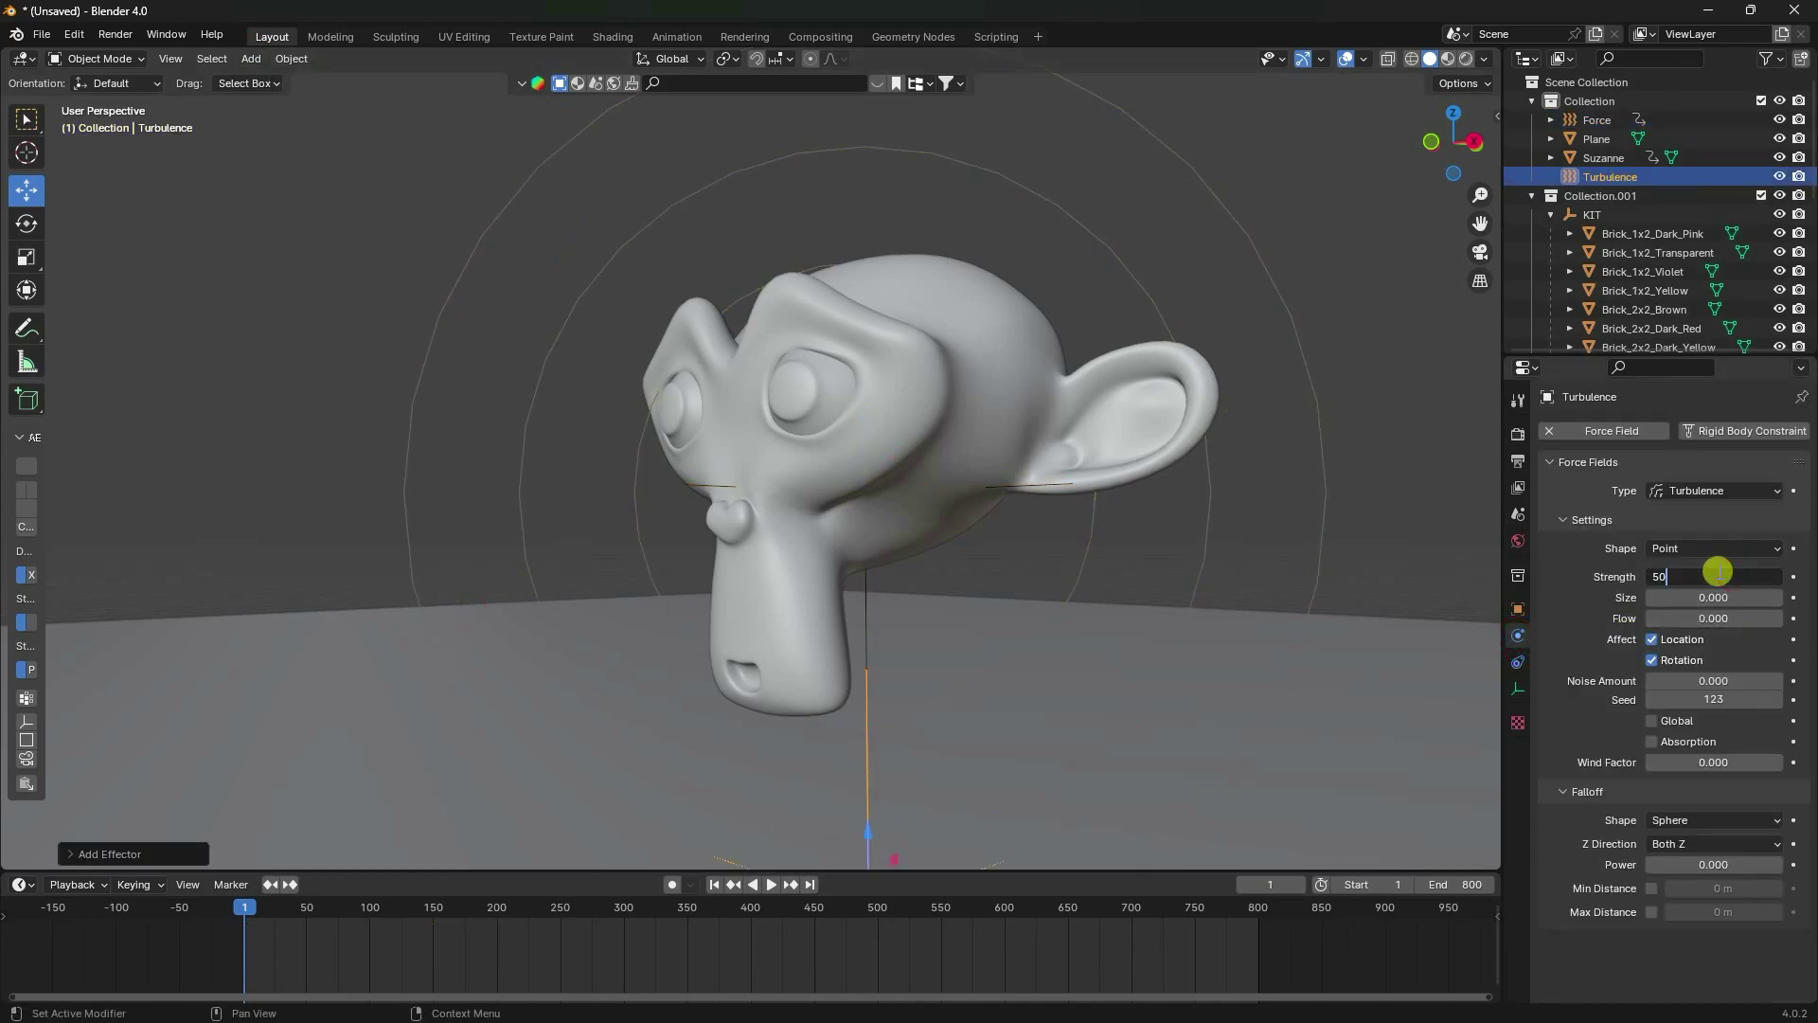
Play the simulation to check how the turbulence scatters the bricks around the head, and return to frame 1.
scroll(1083, 601, down, 8)
scroll(745, 480, up, 1)
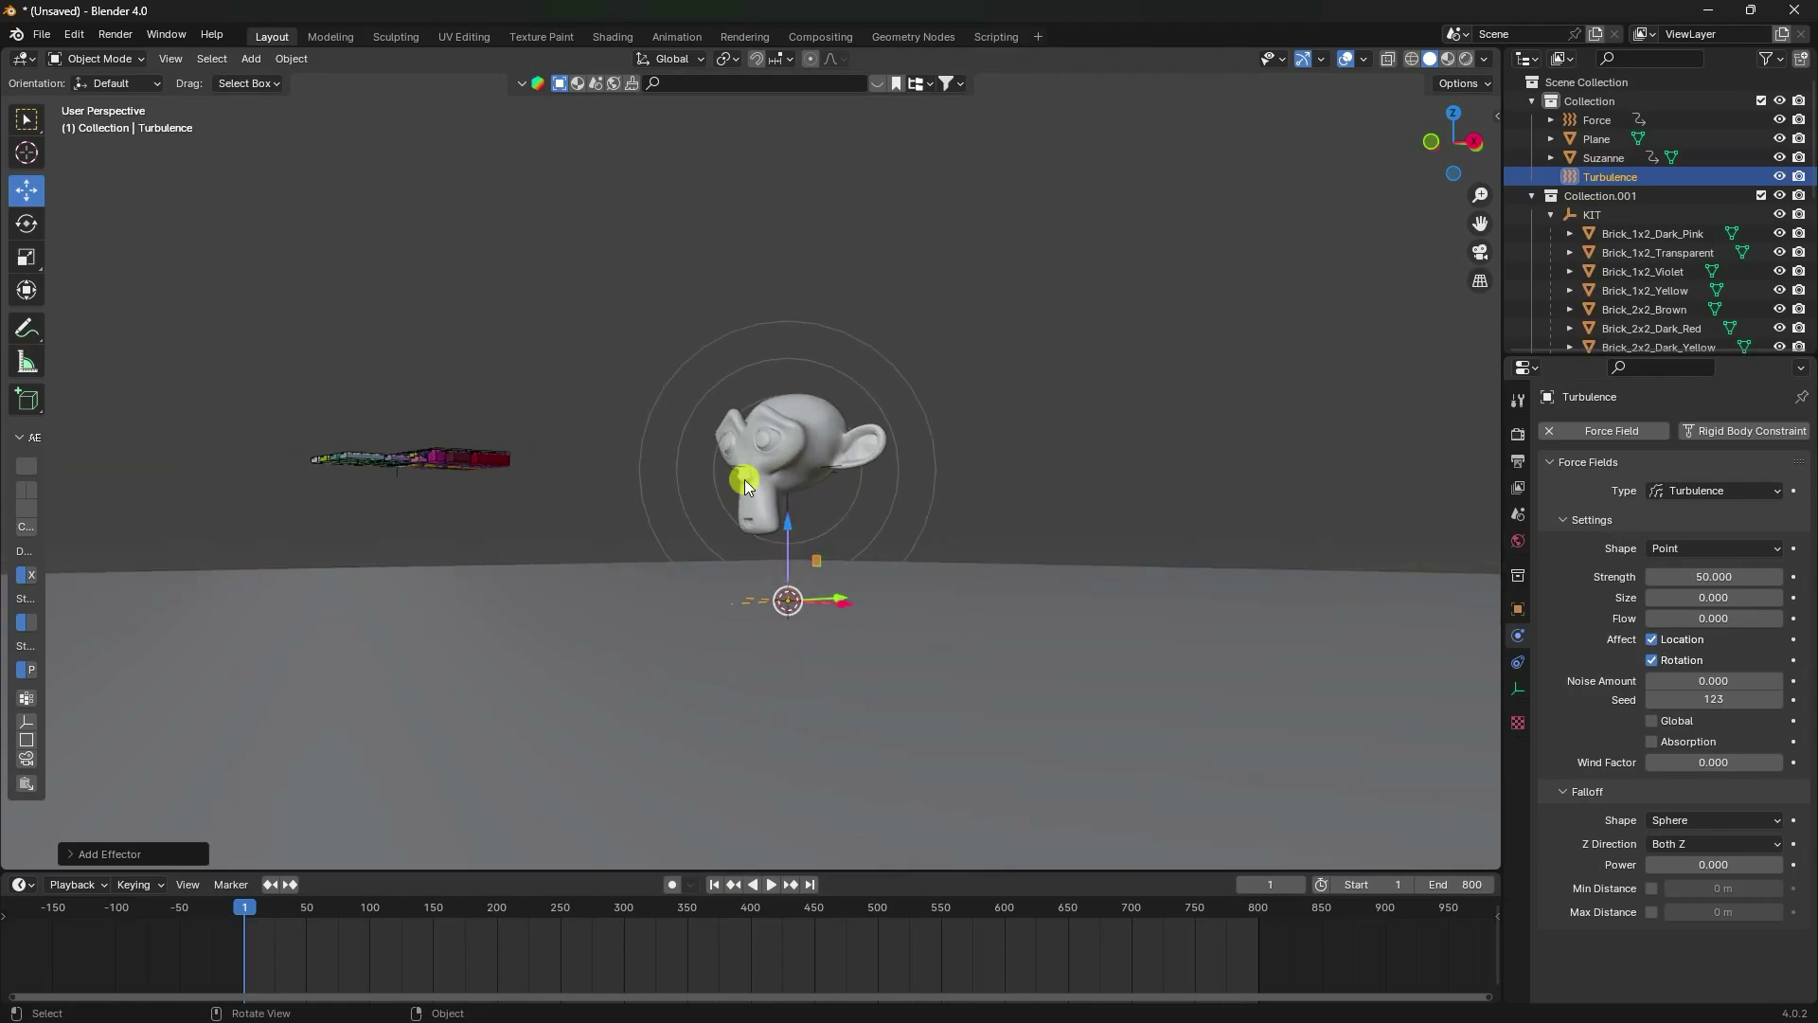
middle_drag(745, 479, 747, 508)
scroll(775, 830, up, 2)
click(775, 883)
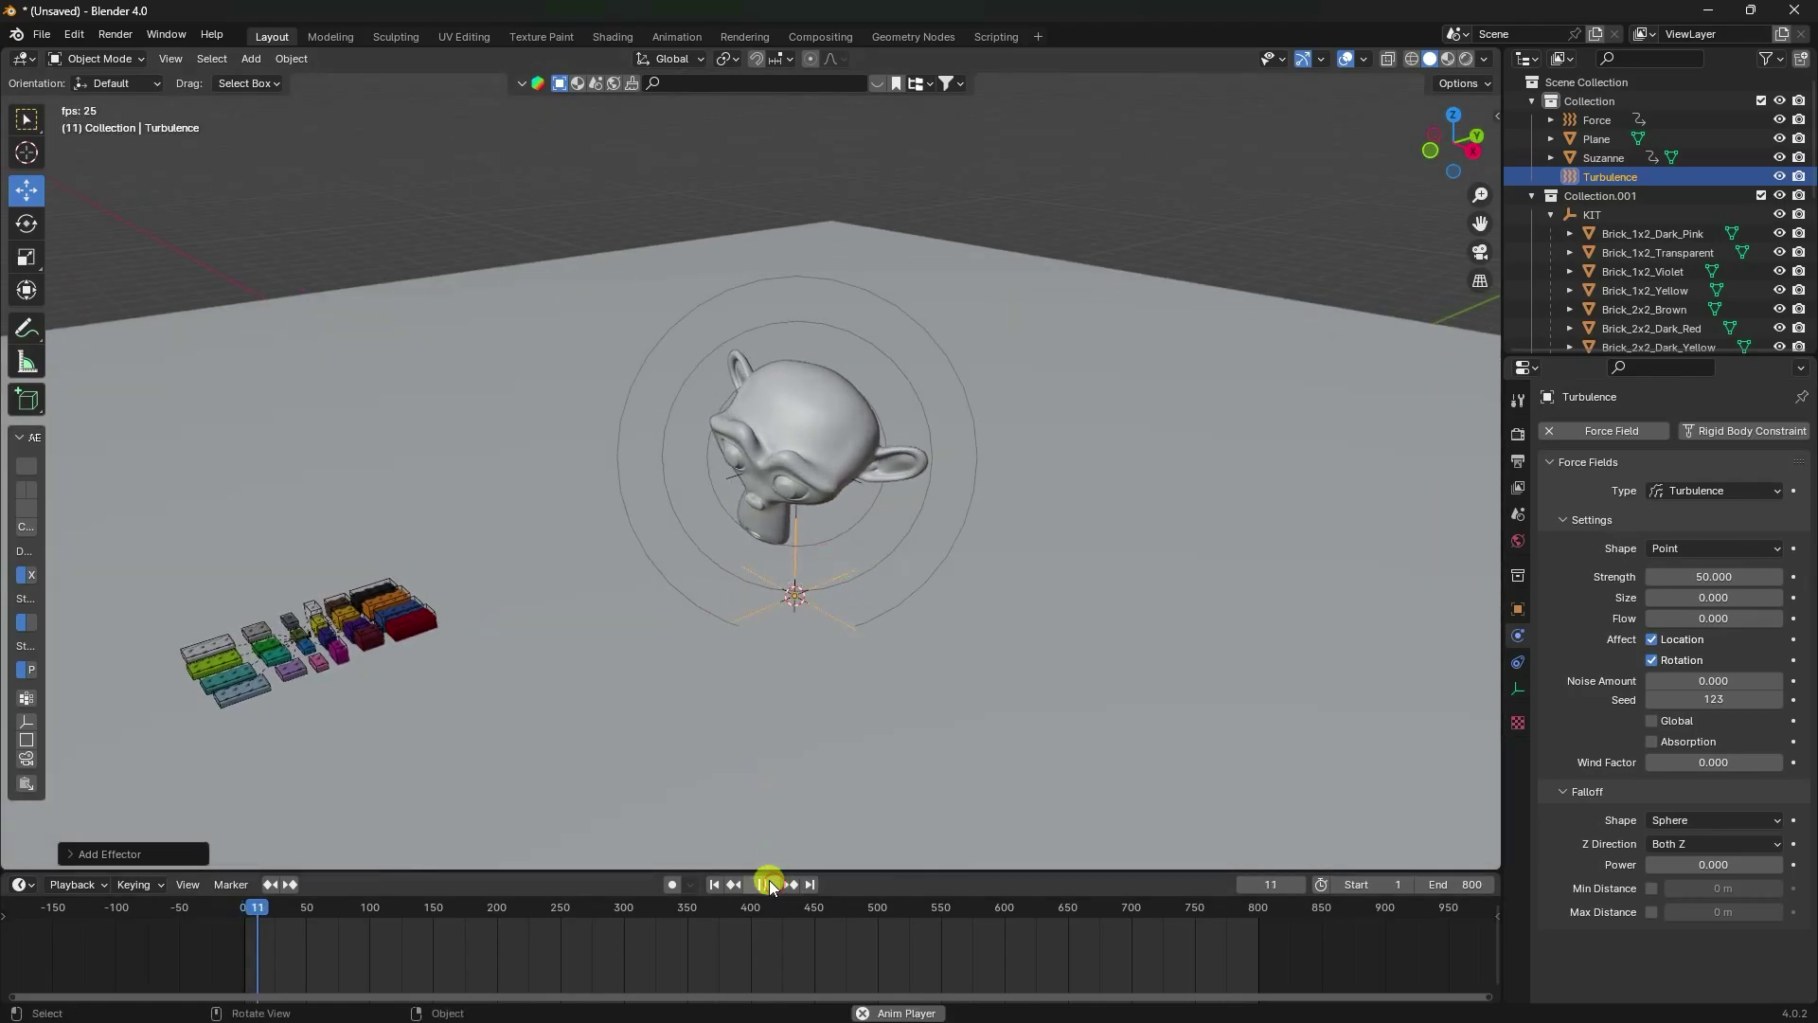
scroll(318, 720, up, 2)
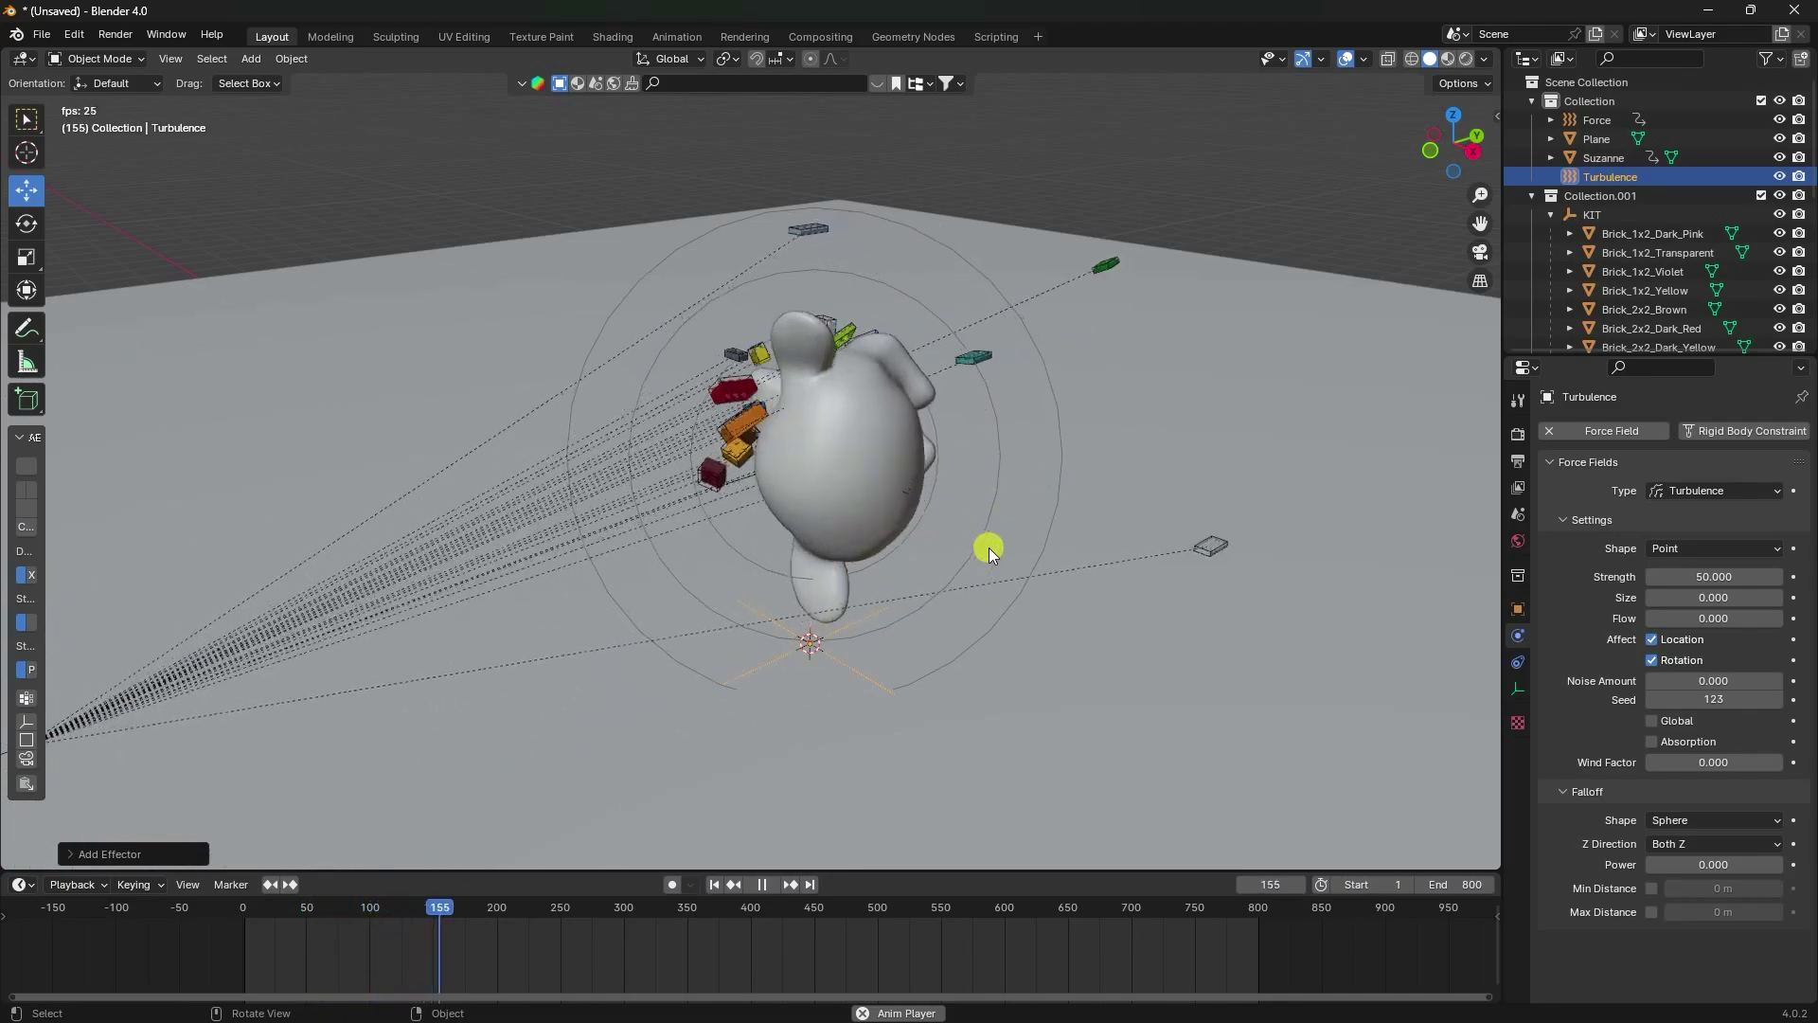
click(762, 883)
click(714, 884)
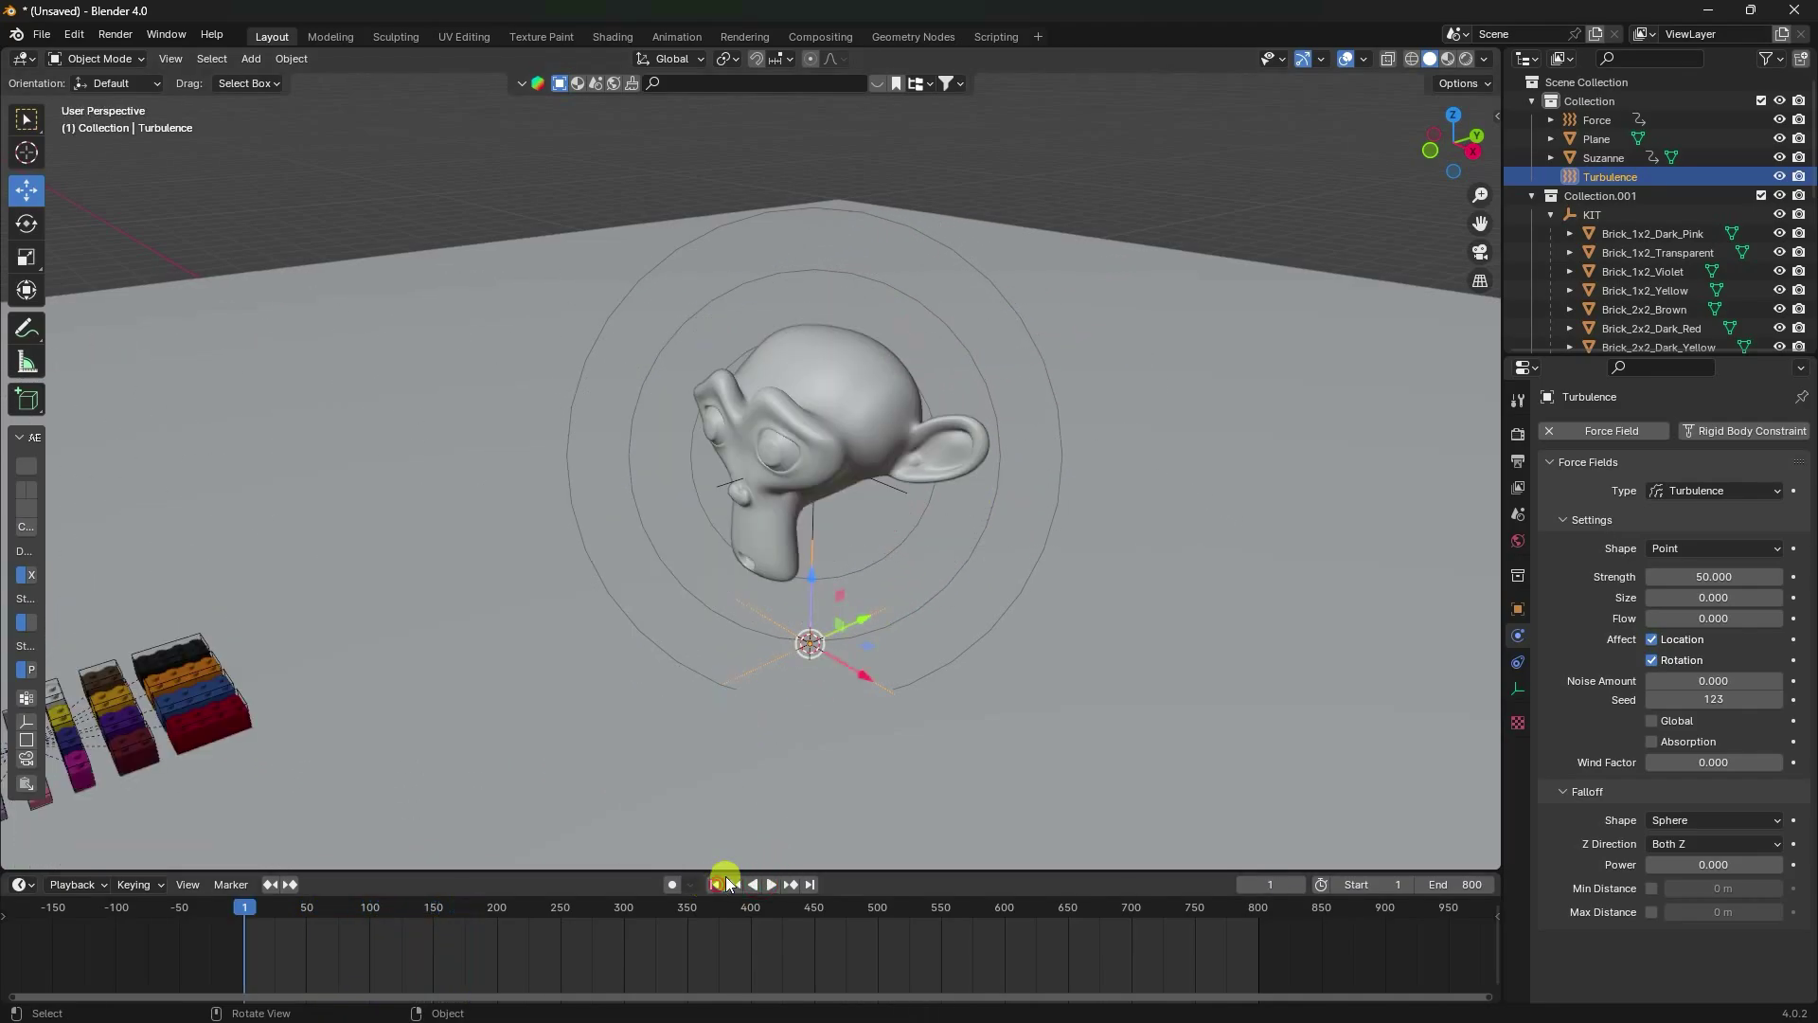
Select the whole KIT brick hierarchy and set the bricks' origins to their geometry.
click(1551, 214)
click(1580, 216)
middle_drag(520, 583, 712, 468)
scroll(712, 468, up, 3)
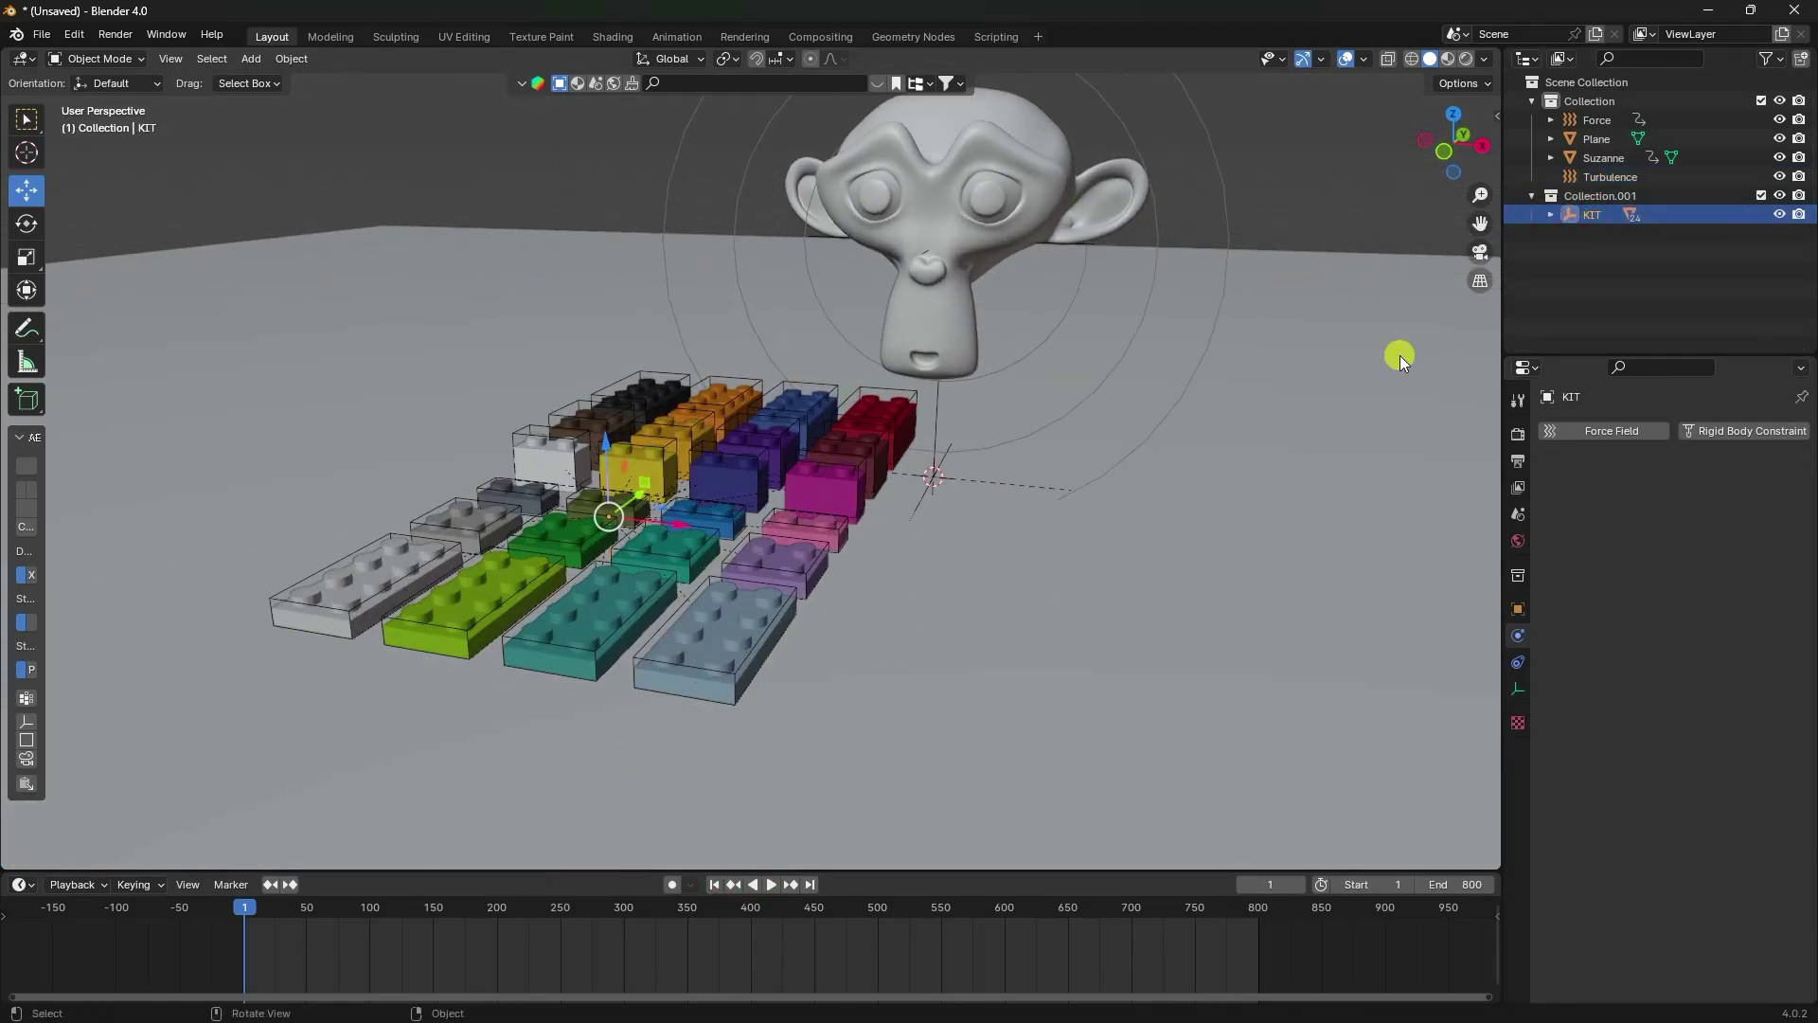
right_click(1593, 216)
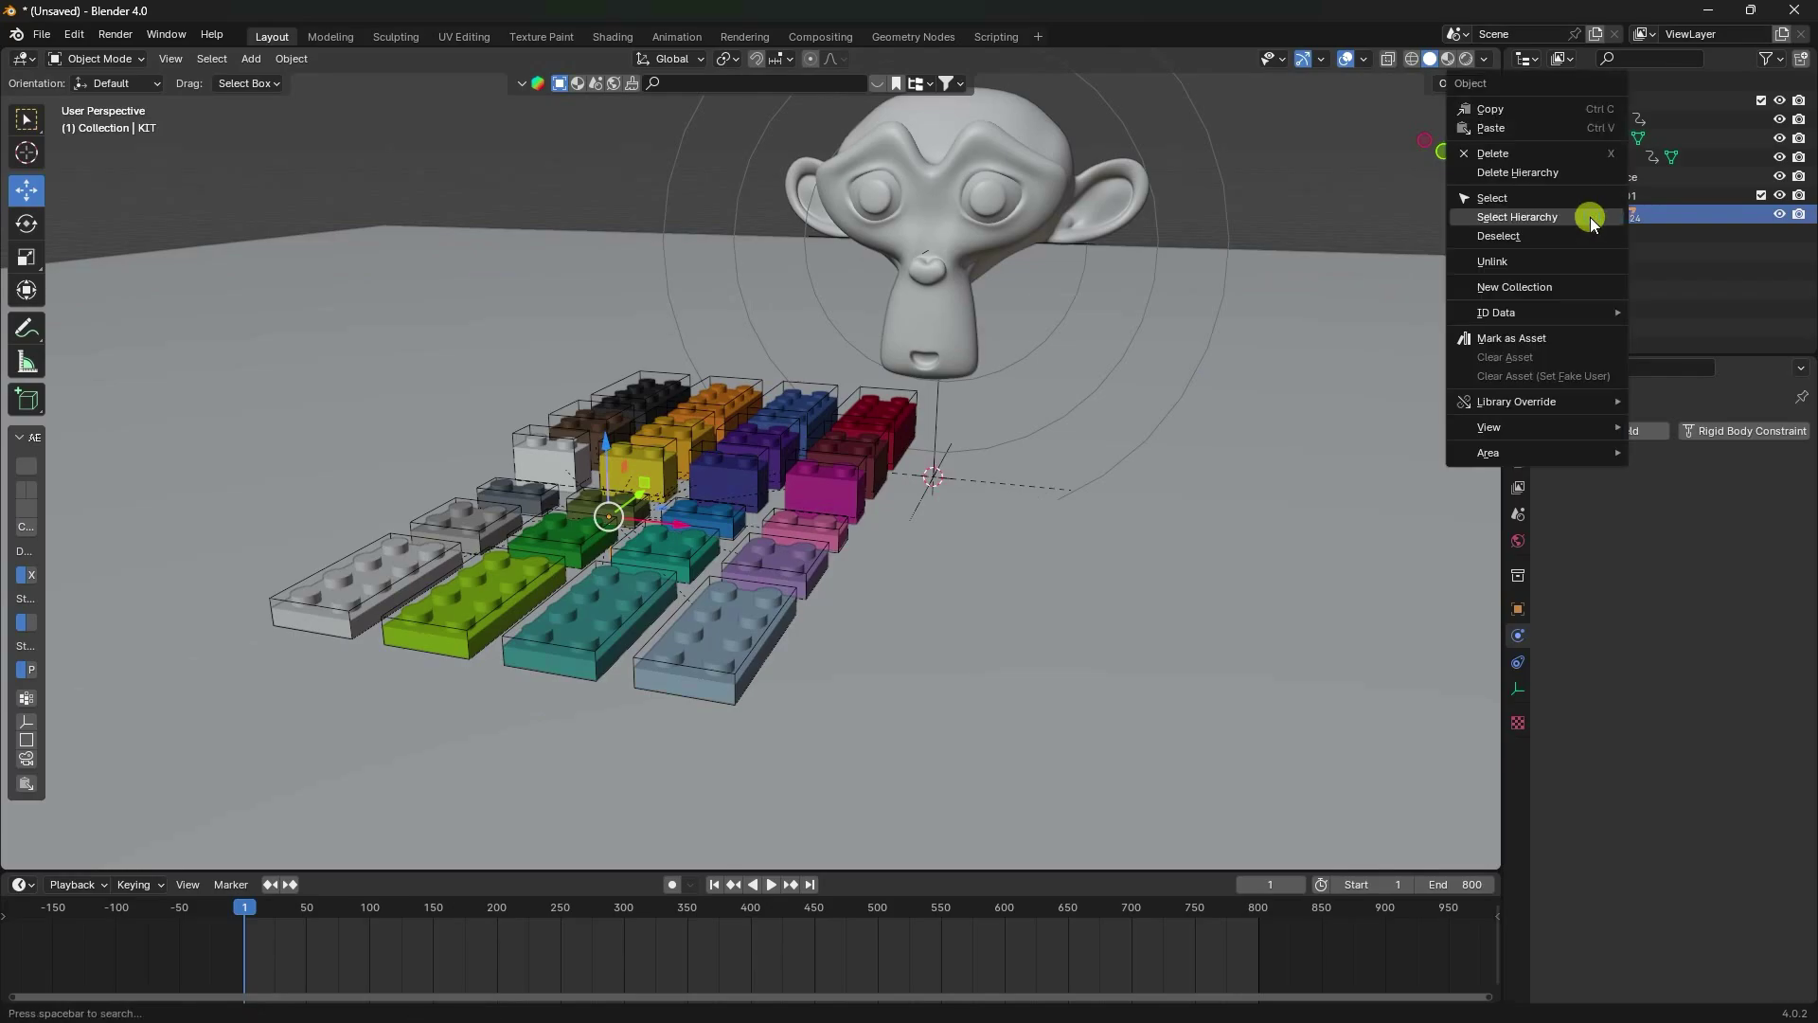
click(1527, 216)
click(292, 61)
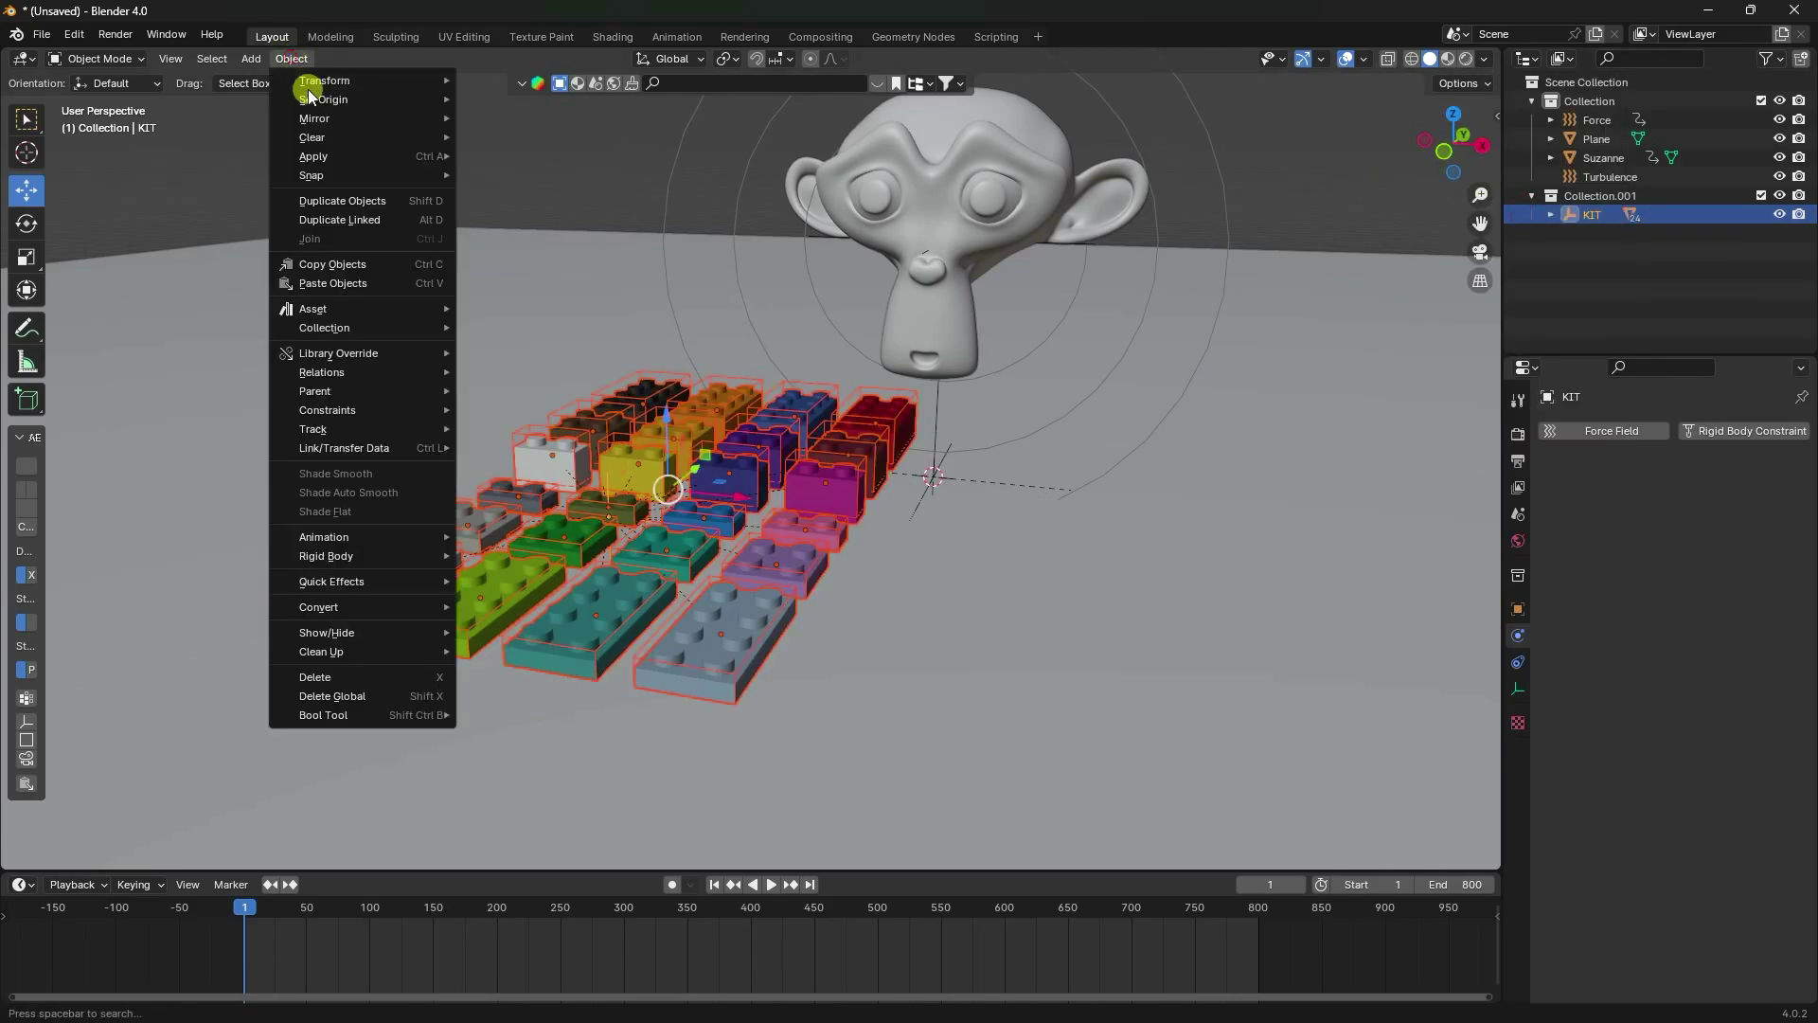
mouse_move(315, 100)
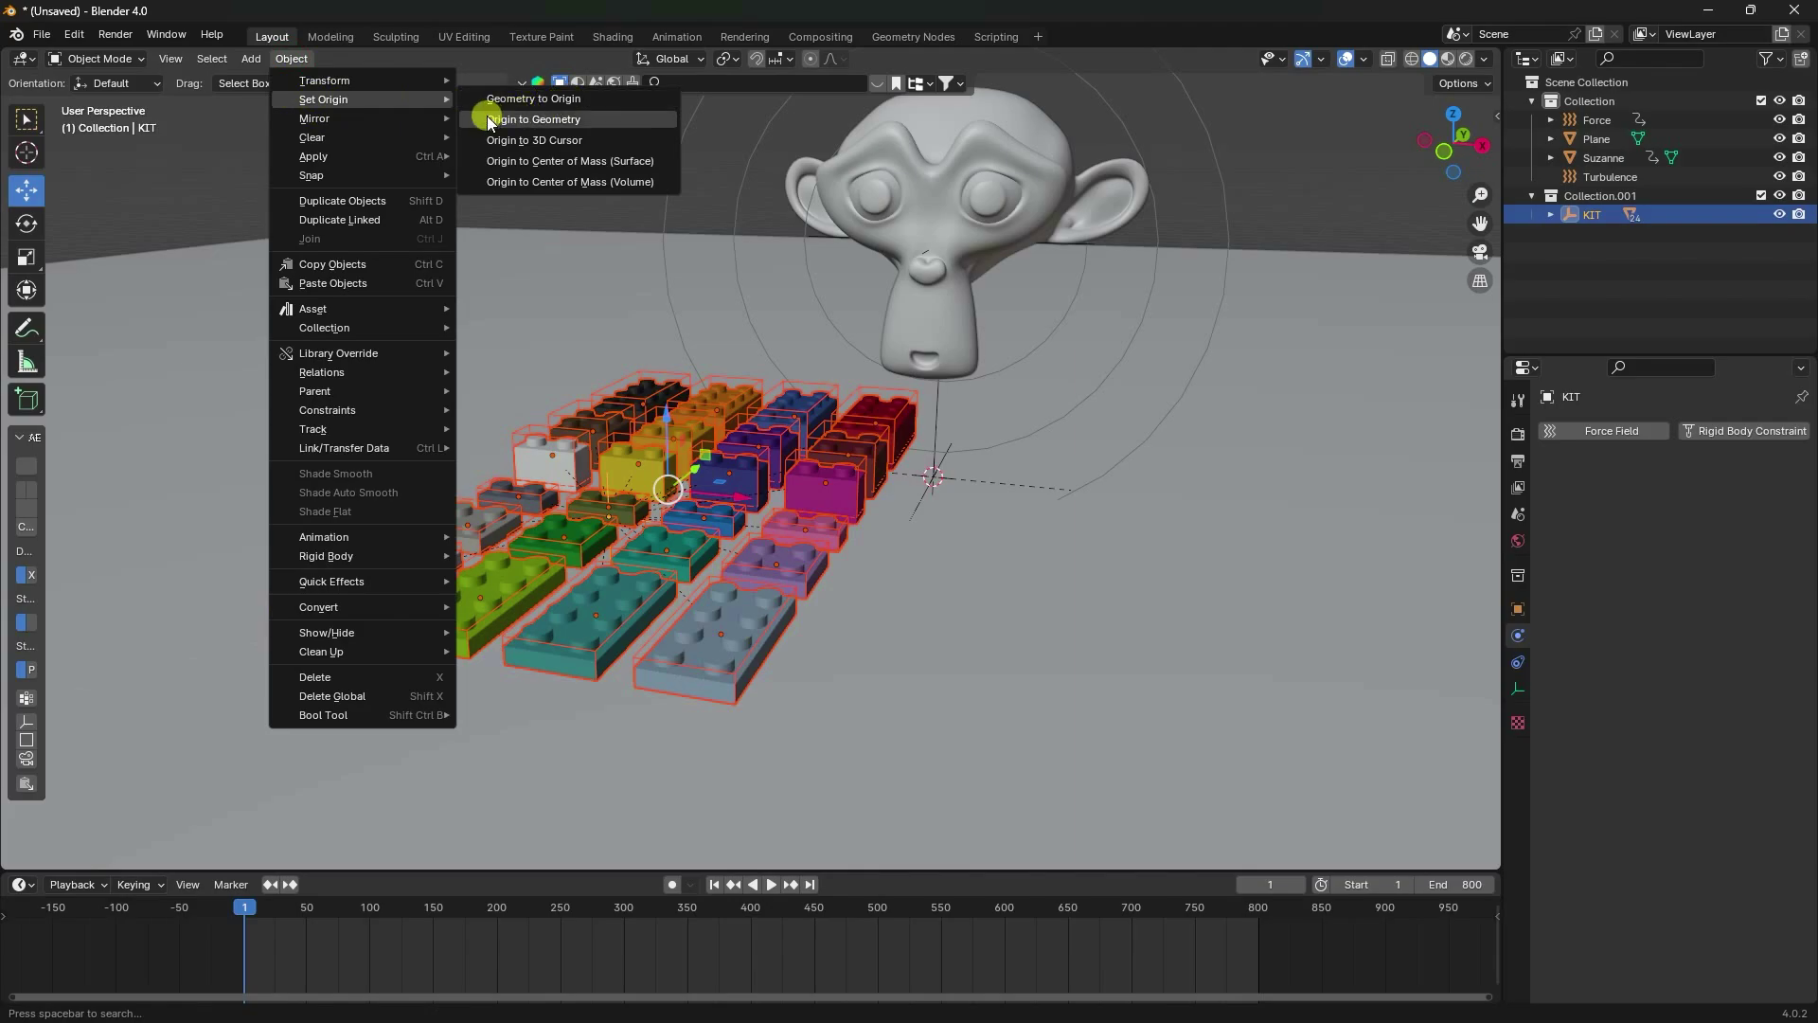
click(559, 121)
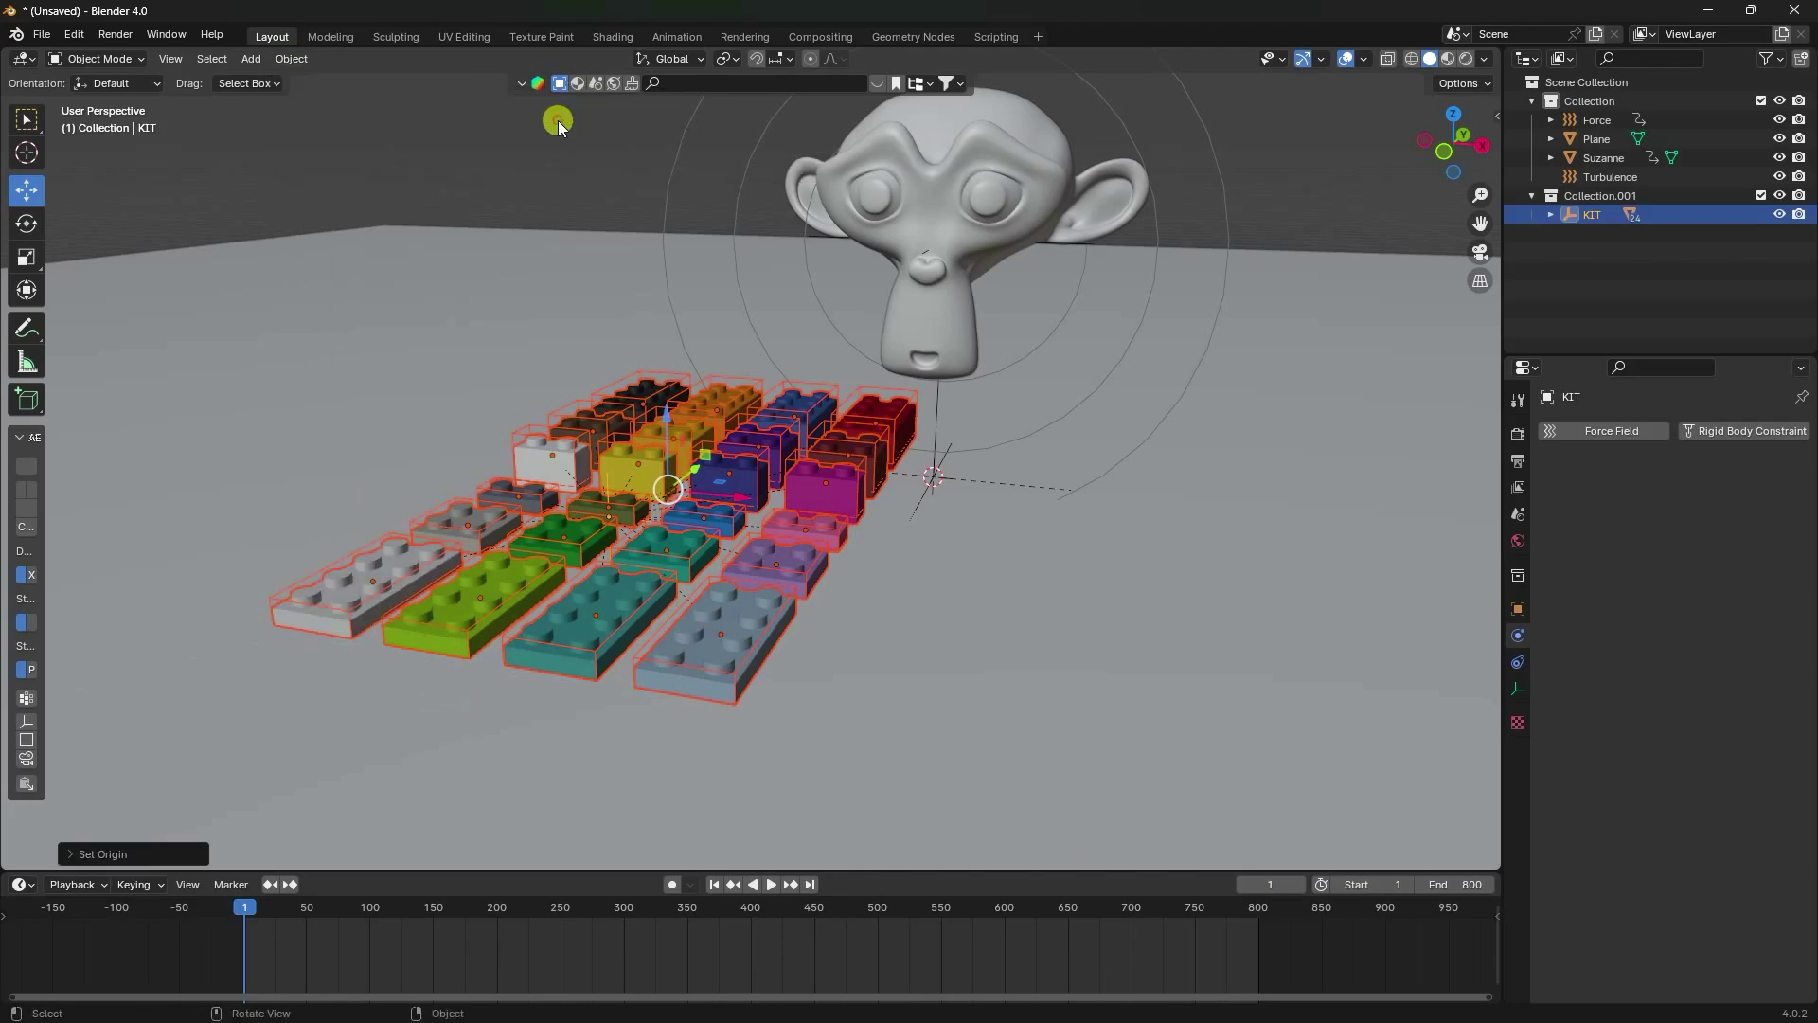
Replay the simulation to check the bricks' motion with their centred origins, and return to frame 1.
click(772, 885)
scroll(803, 499, down, 6)
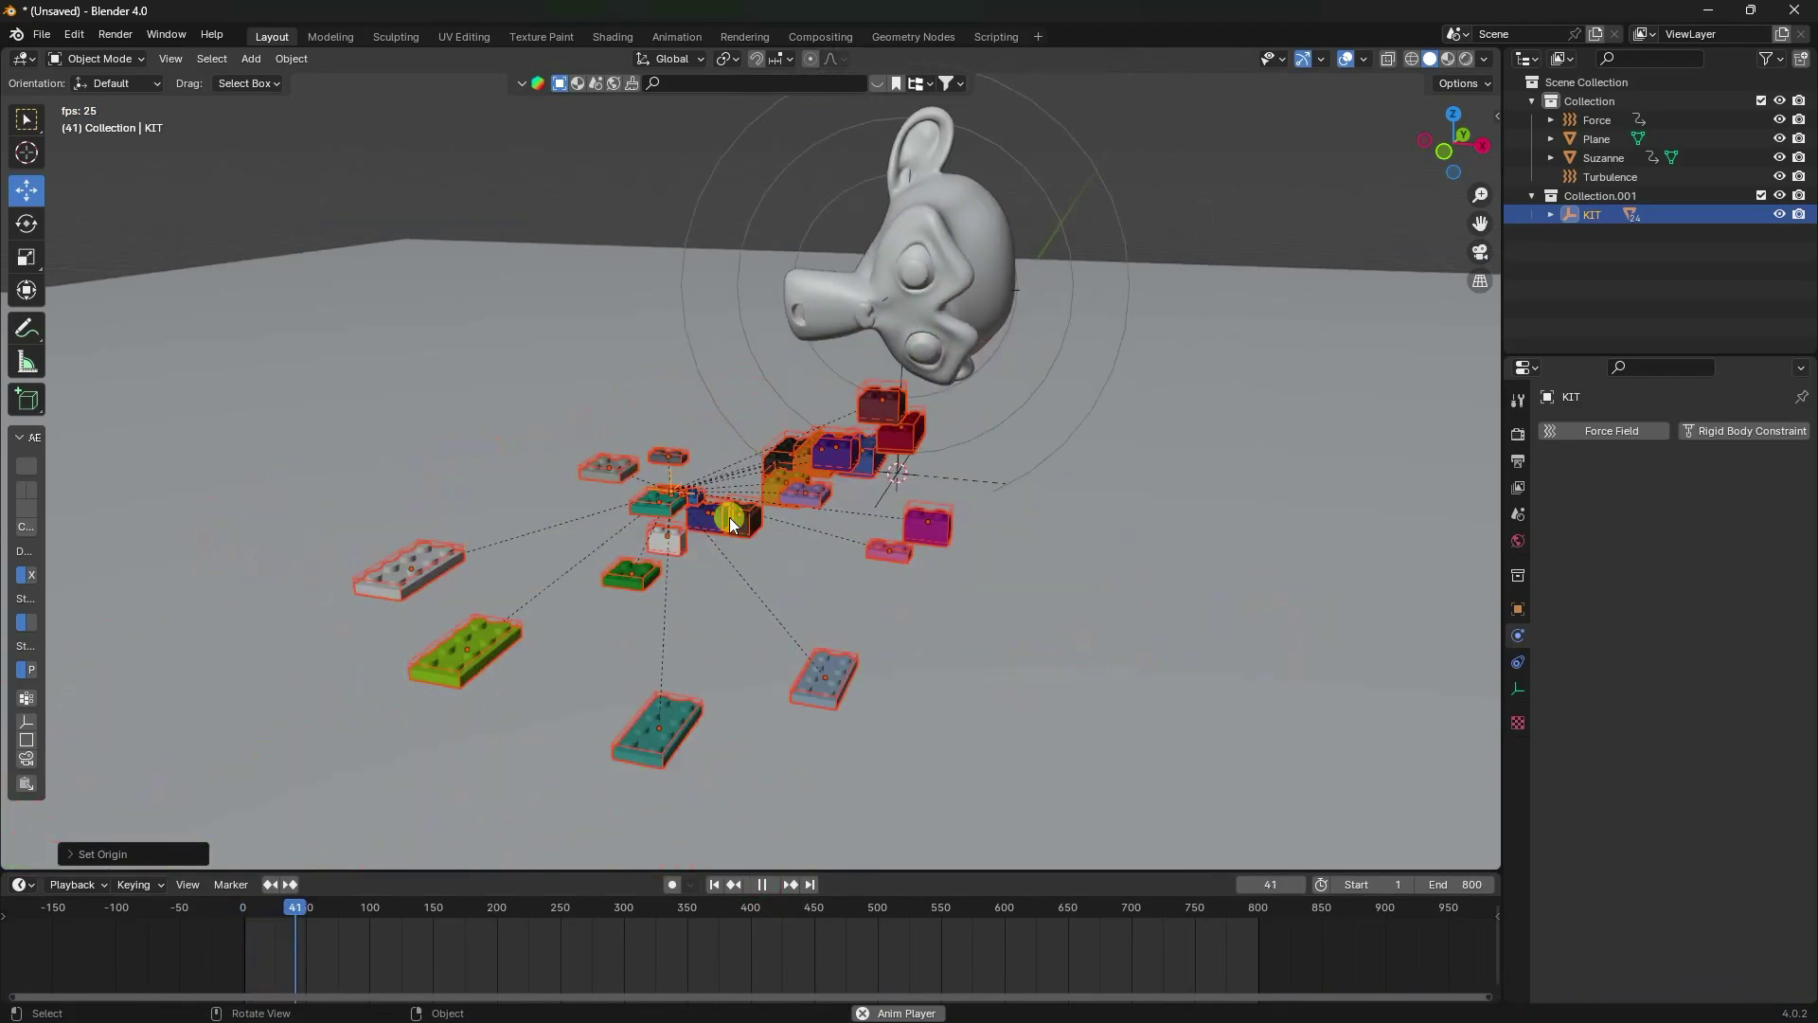
middle_drag(952, 362, 803, 493)
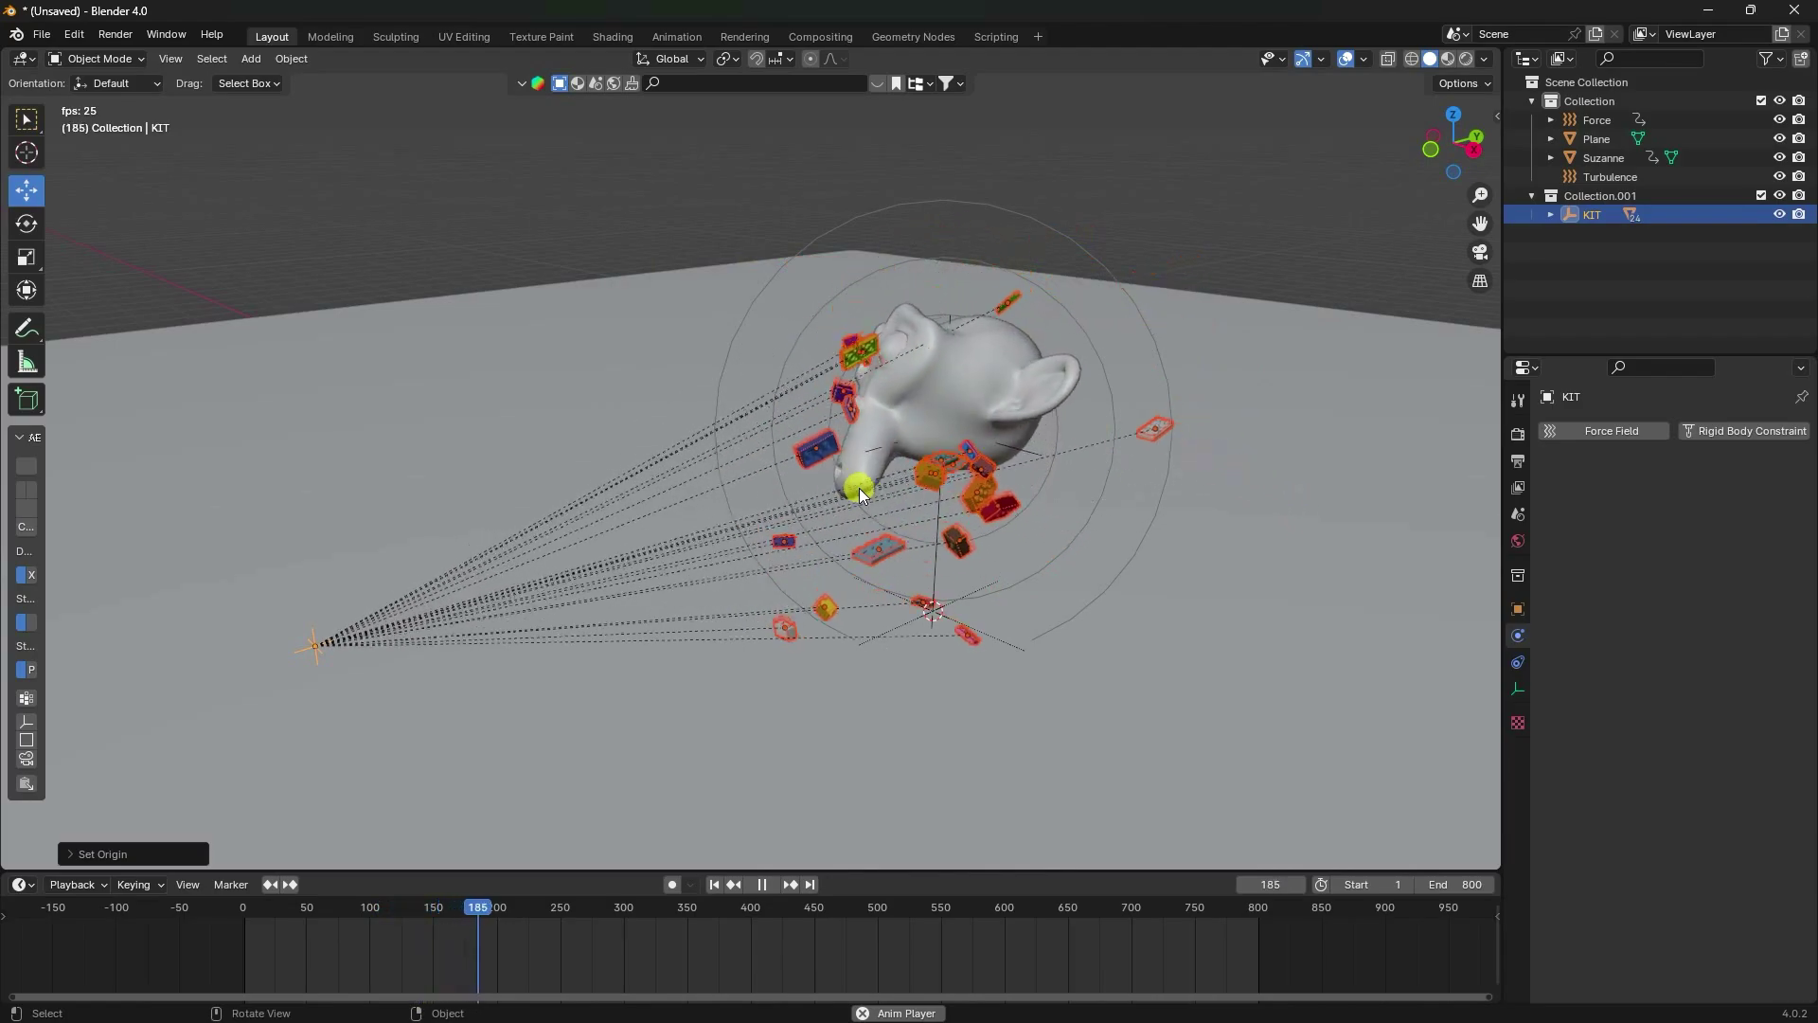
click(762, 883)
click(714, 883)
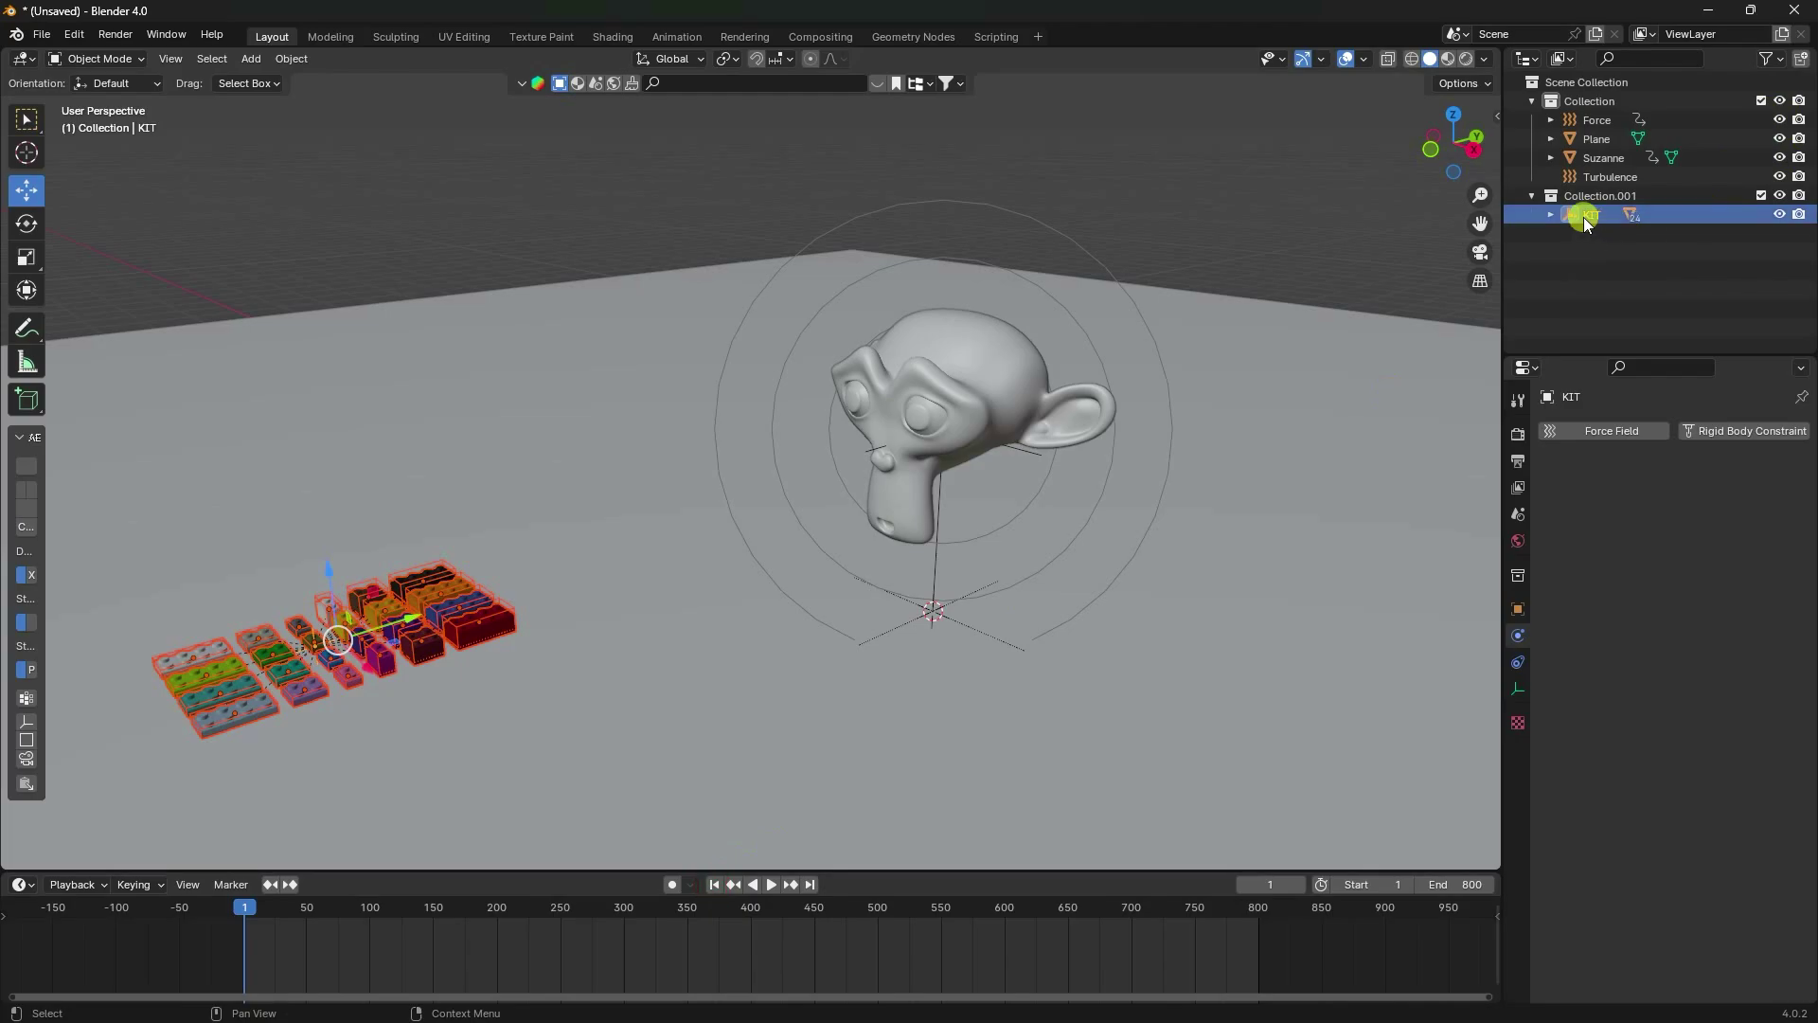
Duplicate the whole KIT brick hierarchy and move the copy into Collection.001.
click(1583, 218)
right_click(1589, 217)
click(1583, 213)
key(ctrl+c)
key(ctrl+v)
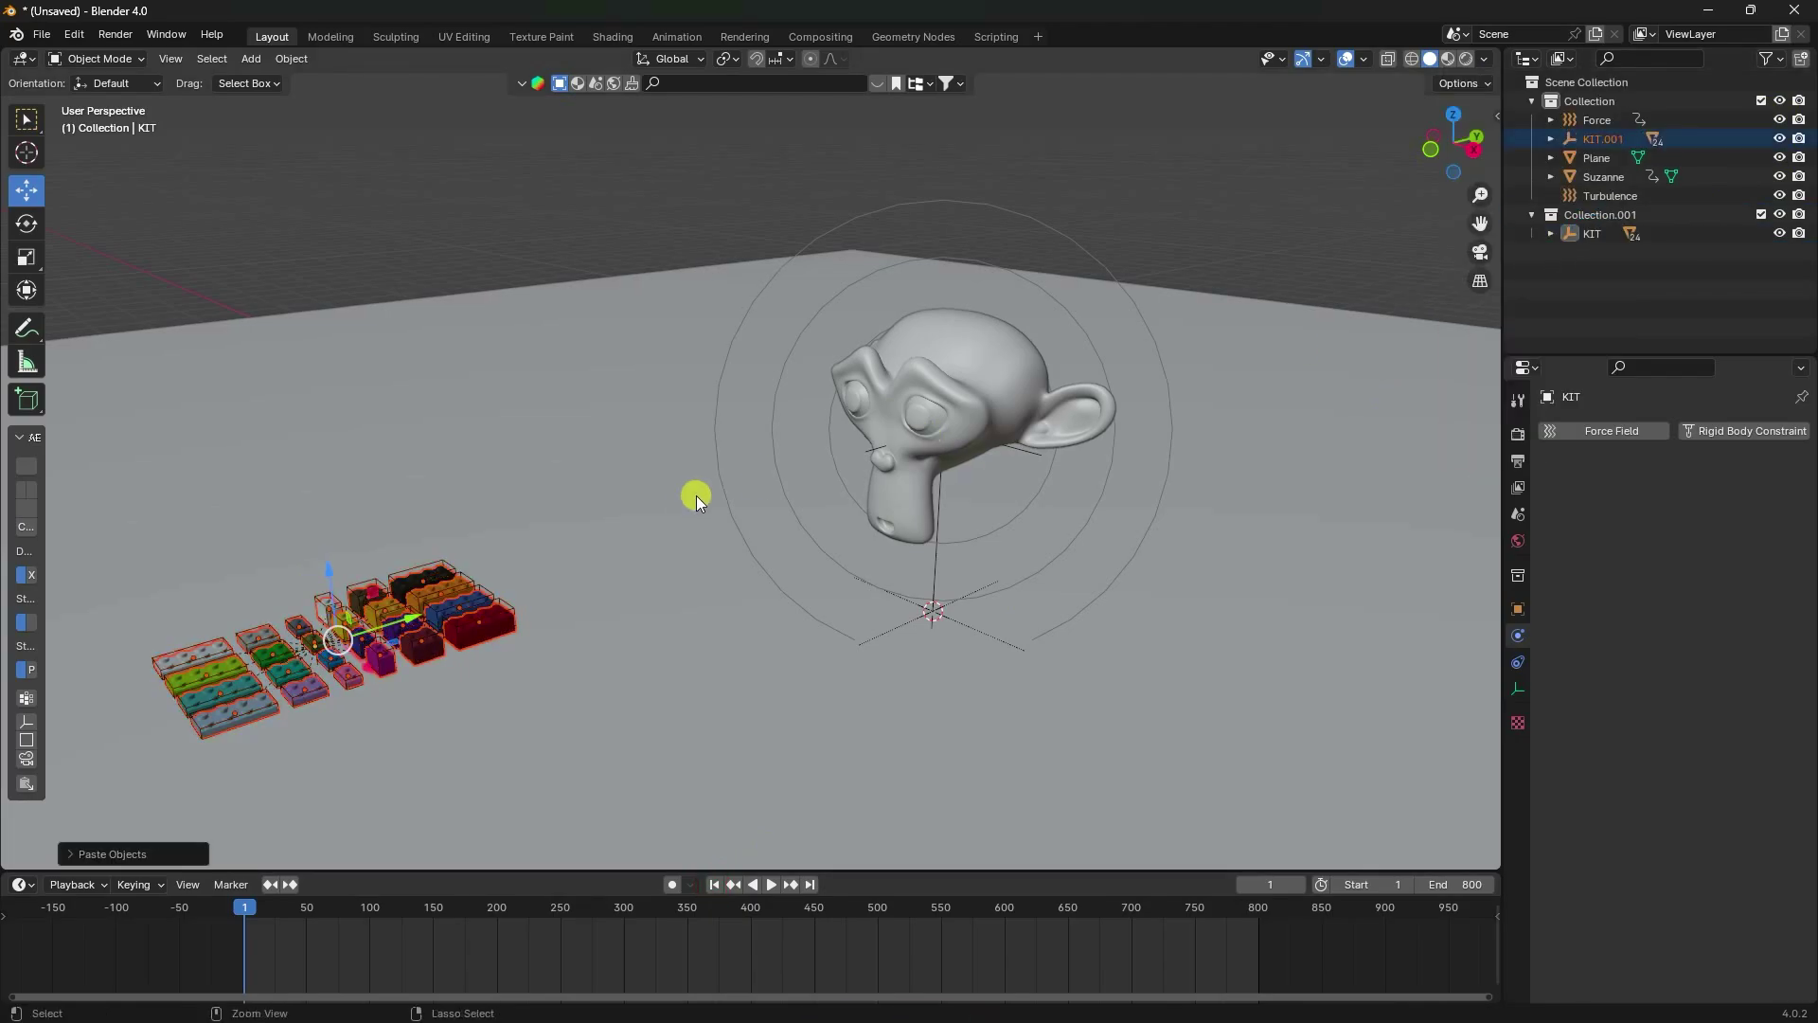
drag(1603, 140, 1600, 214)
Position the copied brick set over the monkey head and raise it well above the force field circles.
scroll(407, 591, down, 1)
drag(397, 527, 381, 195)
key(KP_7)
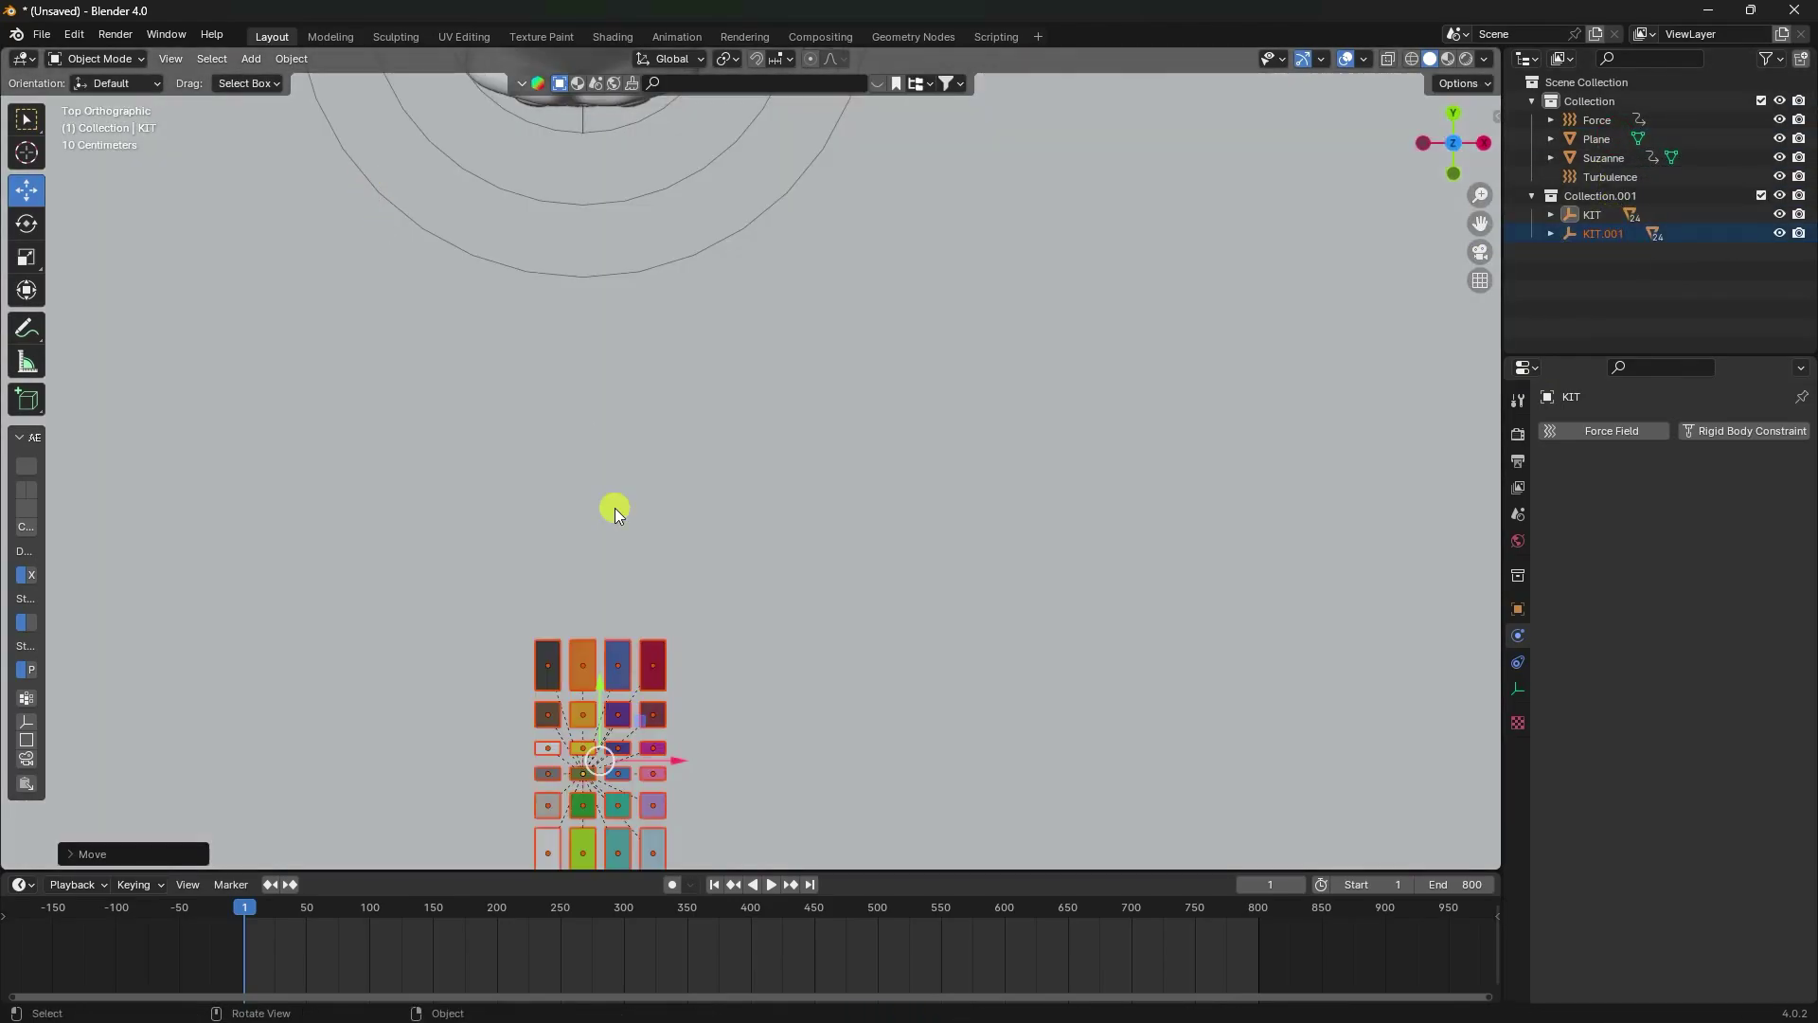
scroll(615, 507, down, 2)
drag(642, 612, 628, 59)
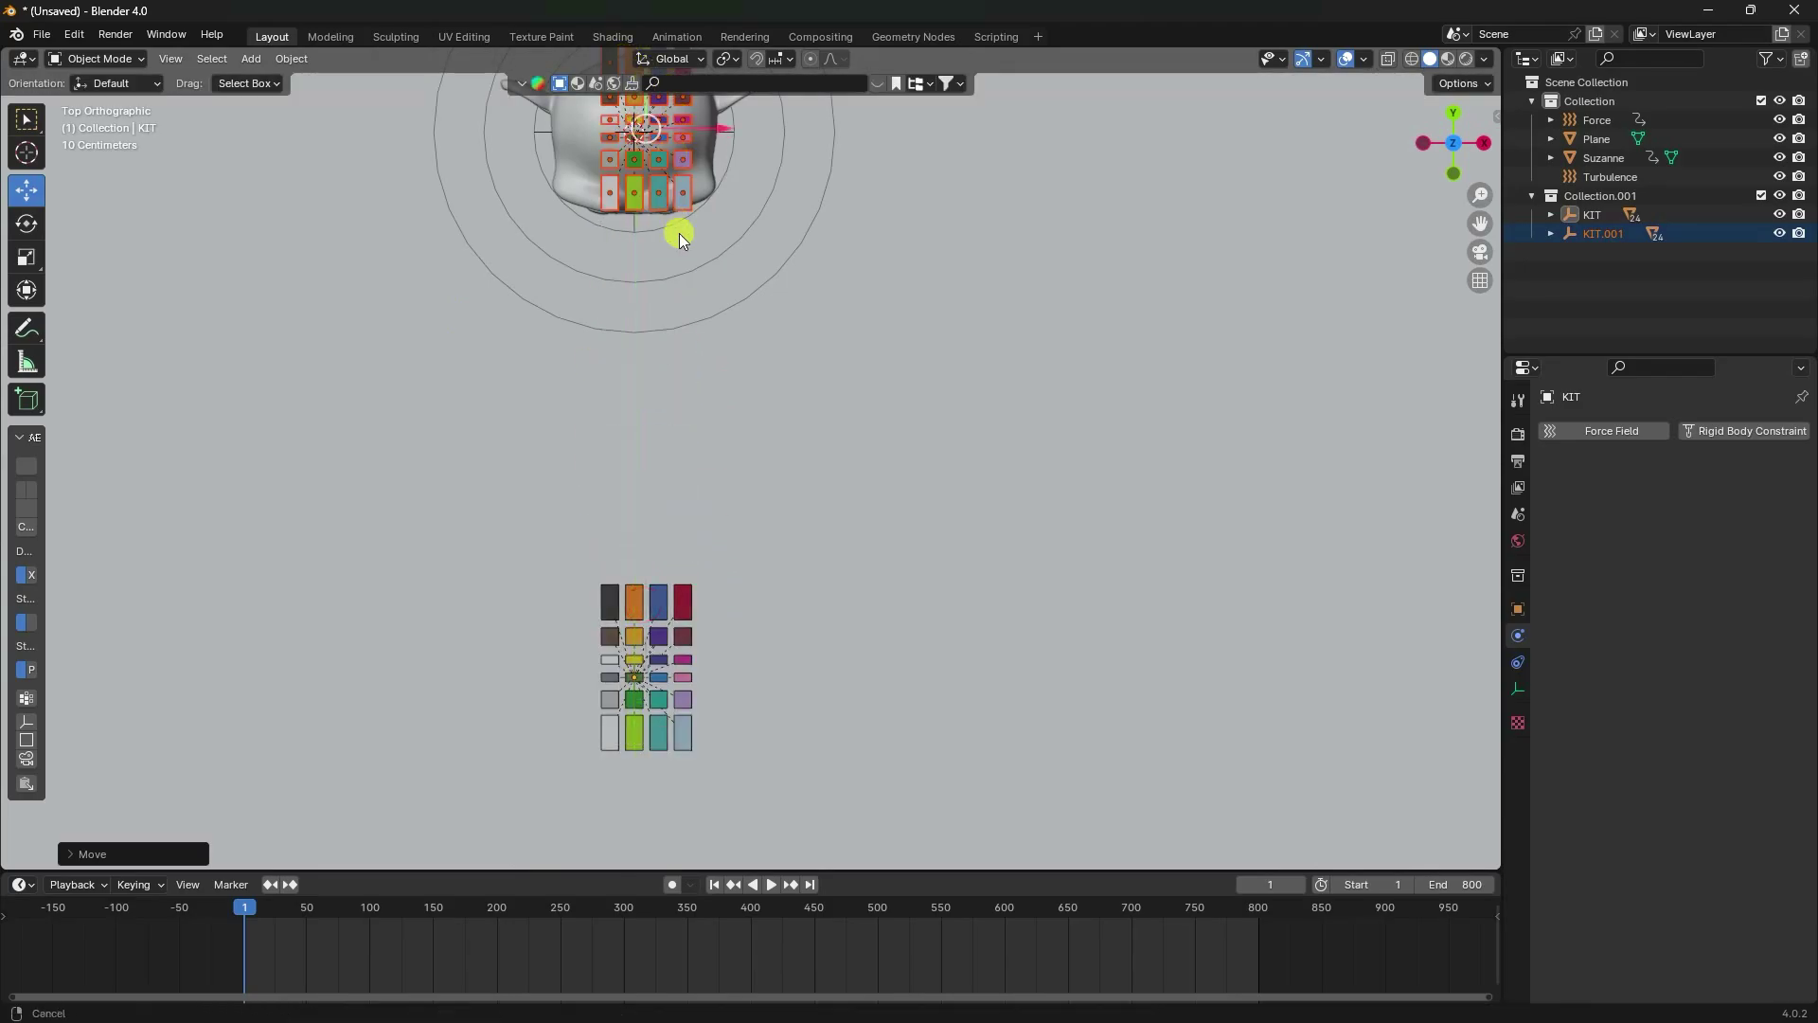
shift+scroll(644, 303, up, 5)
drag(650, 377, 649, 380)
middle_drag(649, 381, 764, 620)
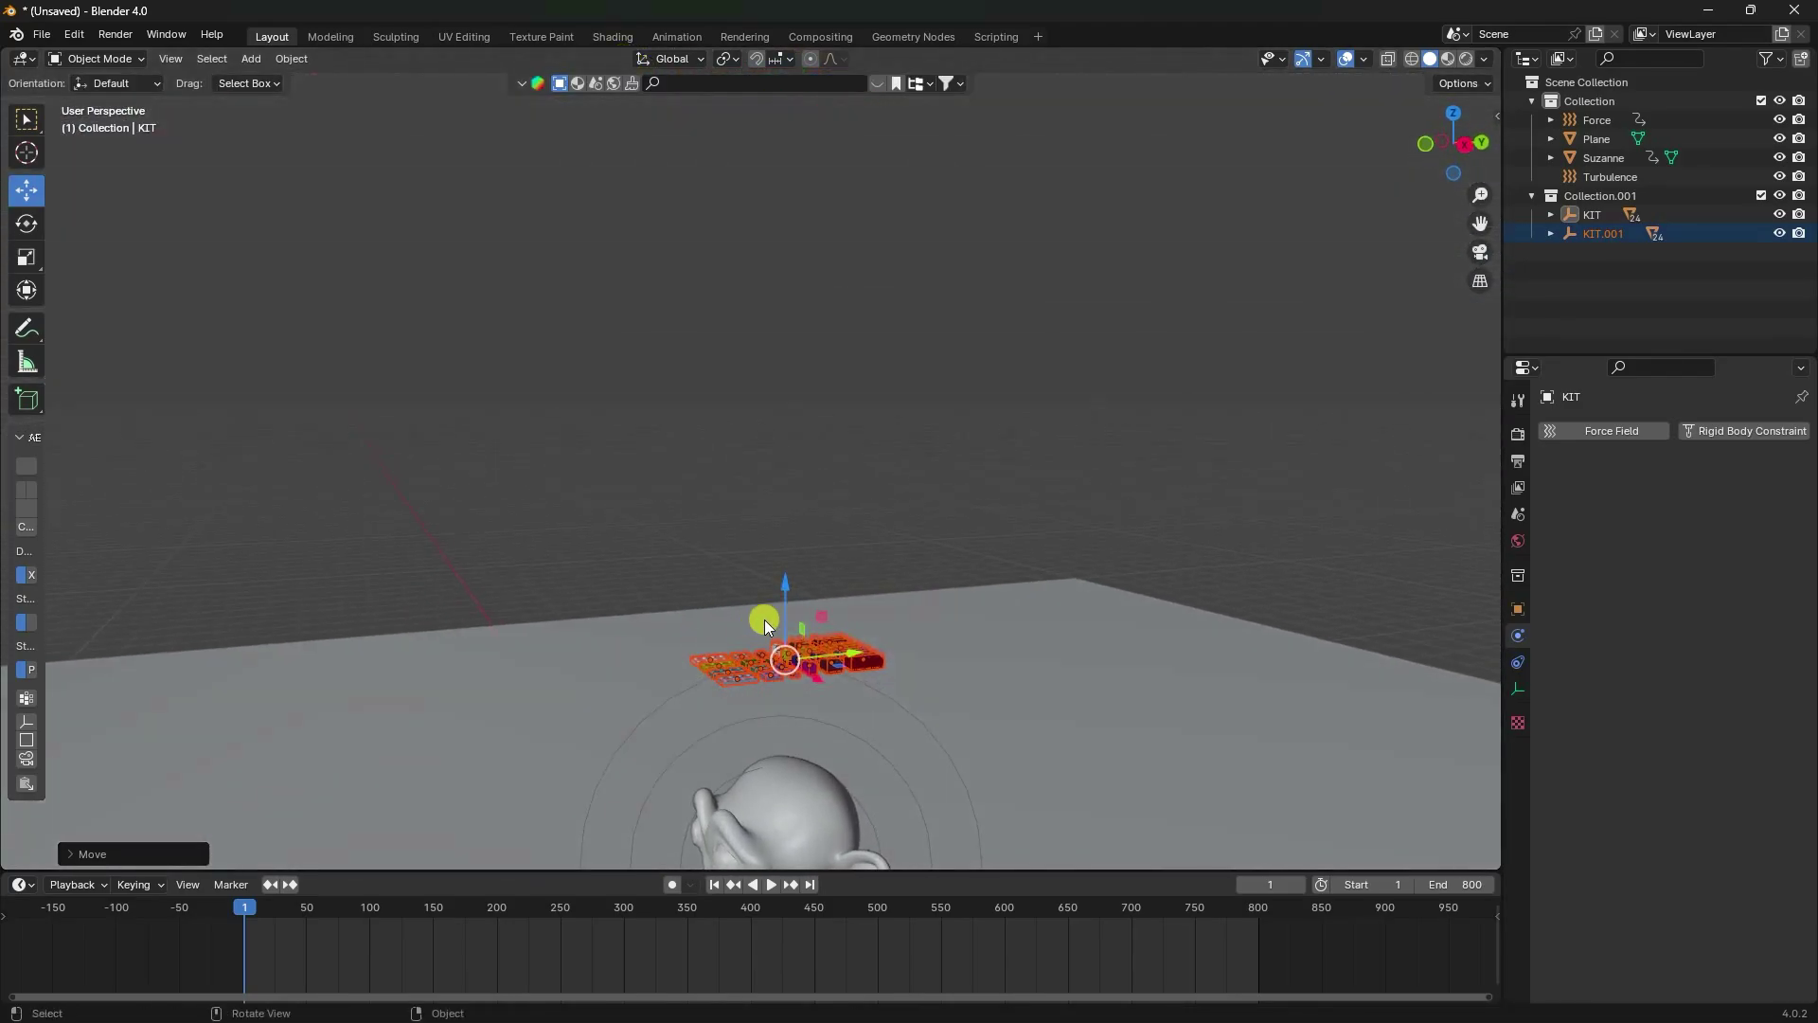
drag(782, 575, 789, 479)
middle_drag(789, 479, 923, 542)
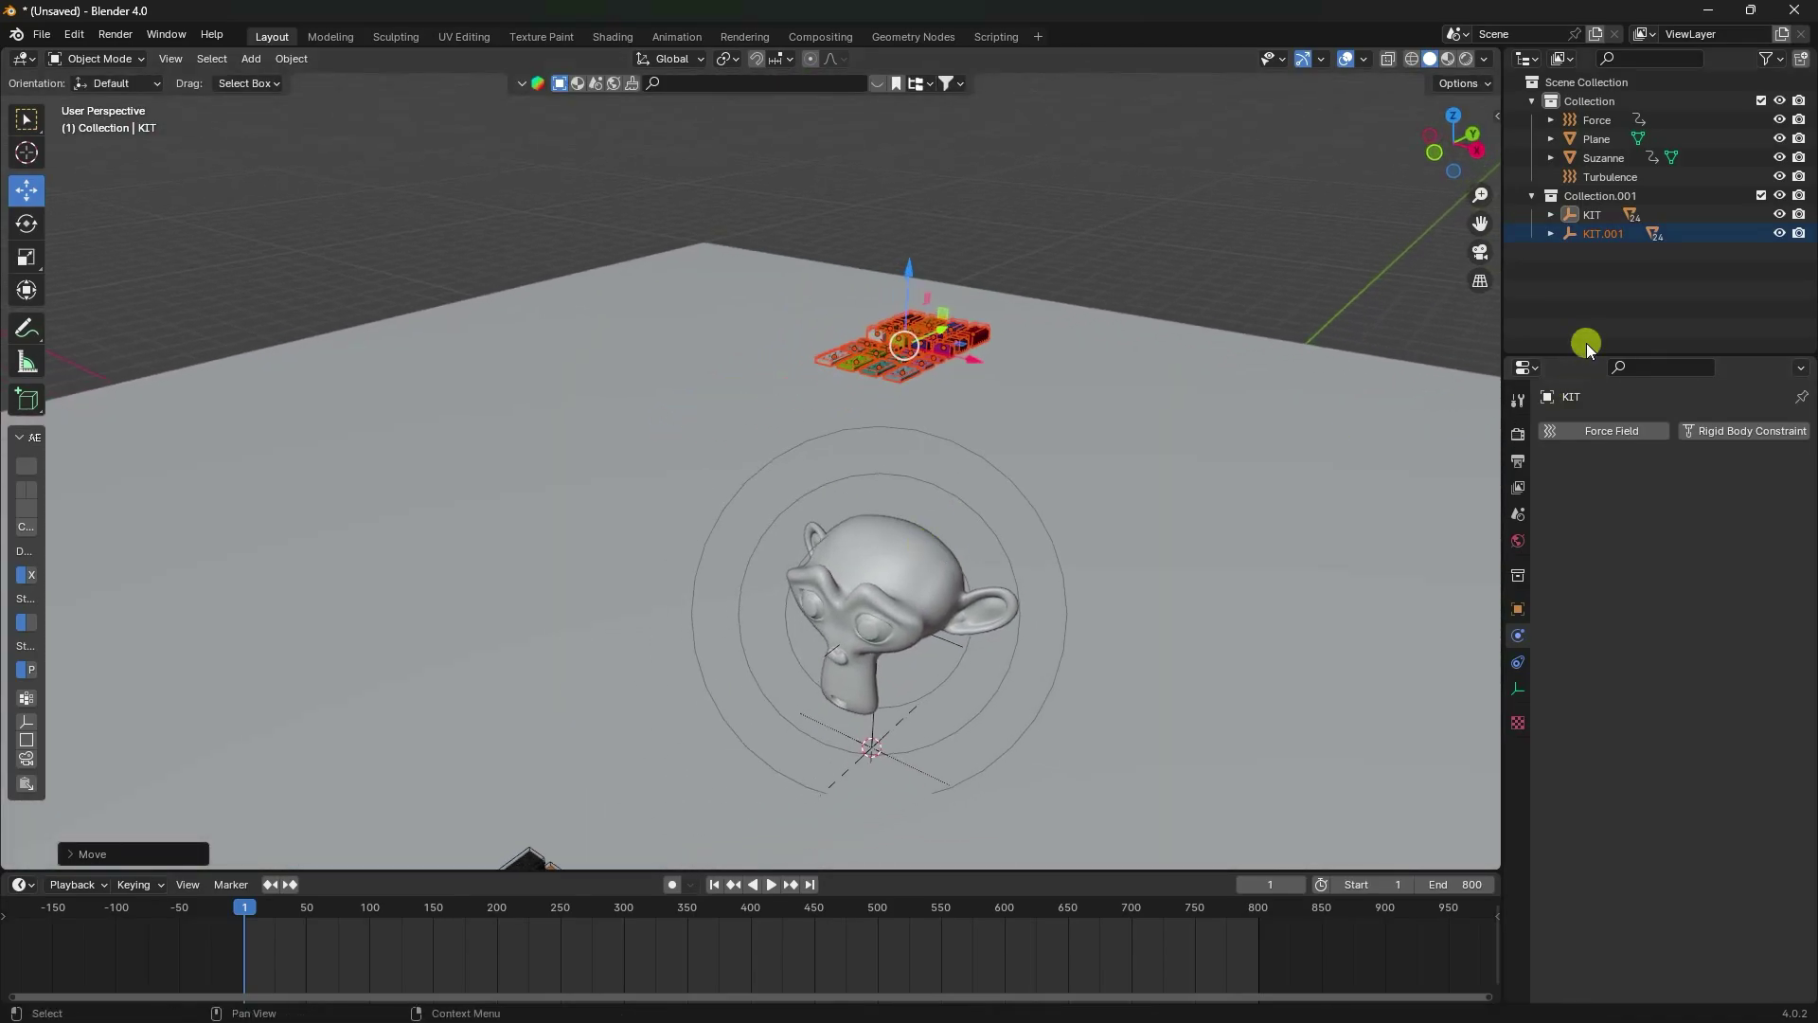
Duplicate the raised brick set and place the copy beside the monkey head on the negative X side, at about head height.
key(ctrl+c)
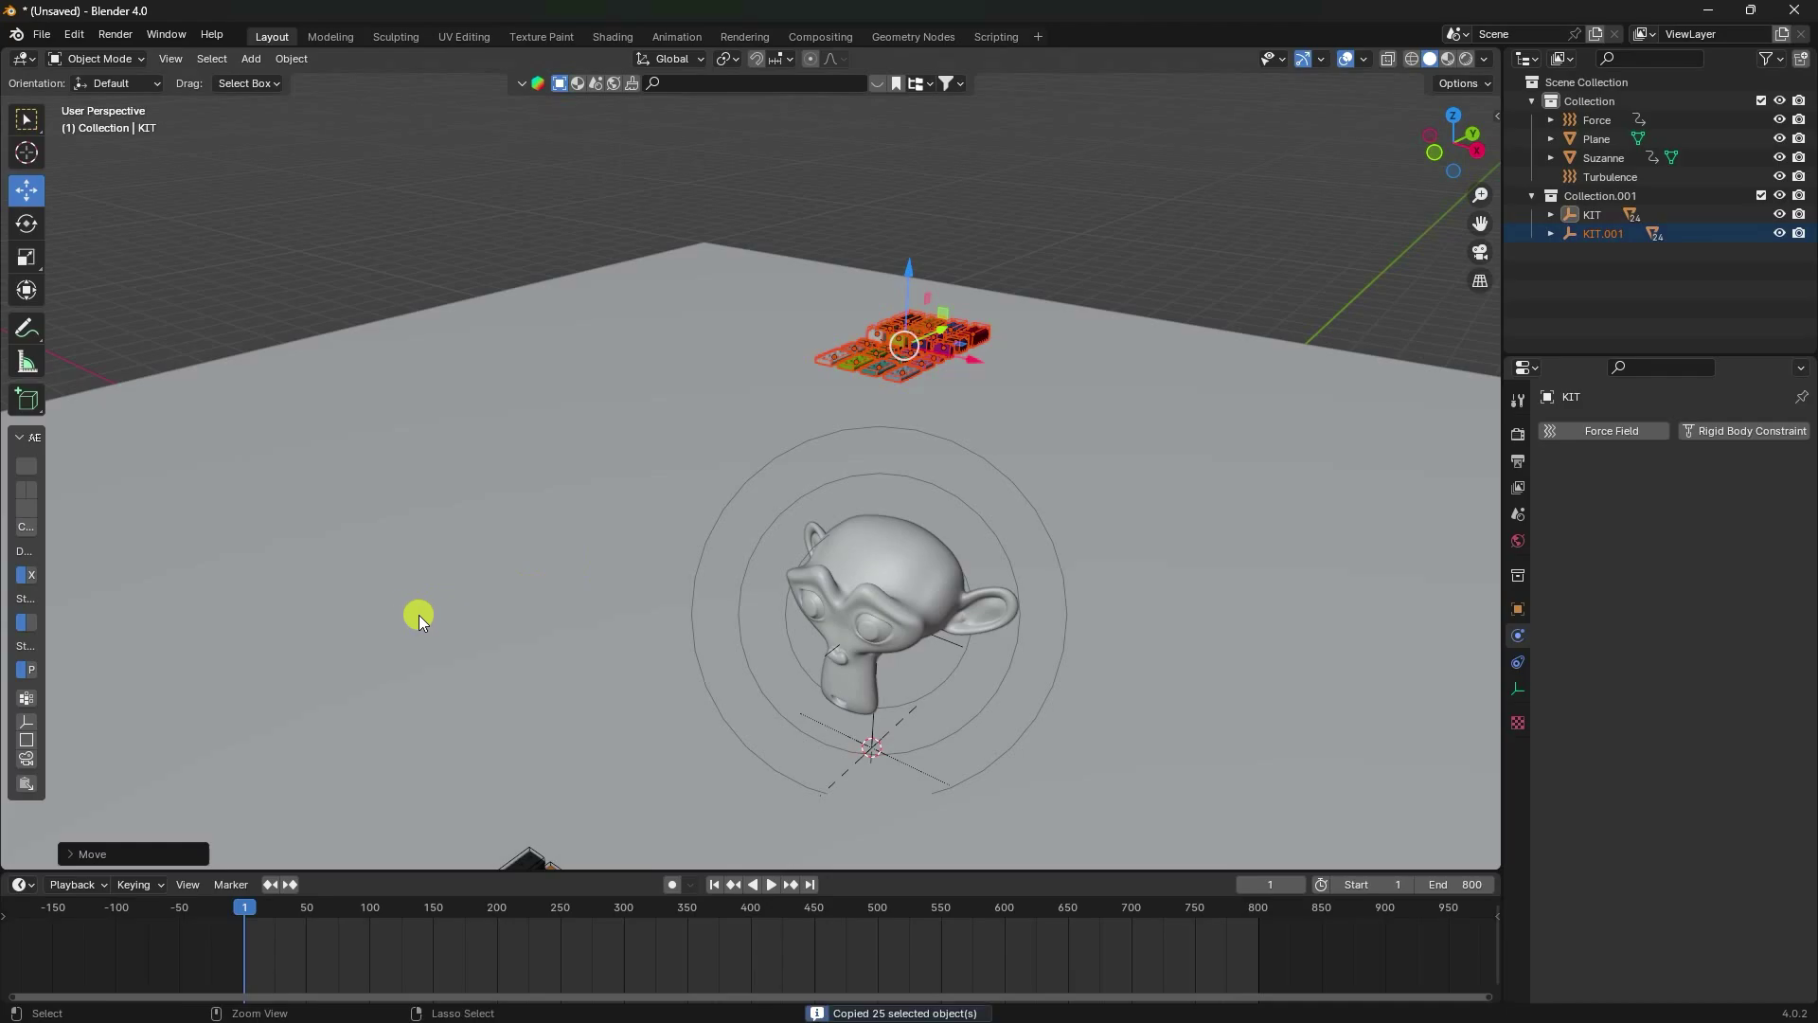
key(ctrl+v)
key(g)
click(597, 251)
drag(536, 196, 508, 454)
key(KP_1)
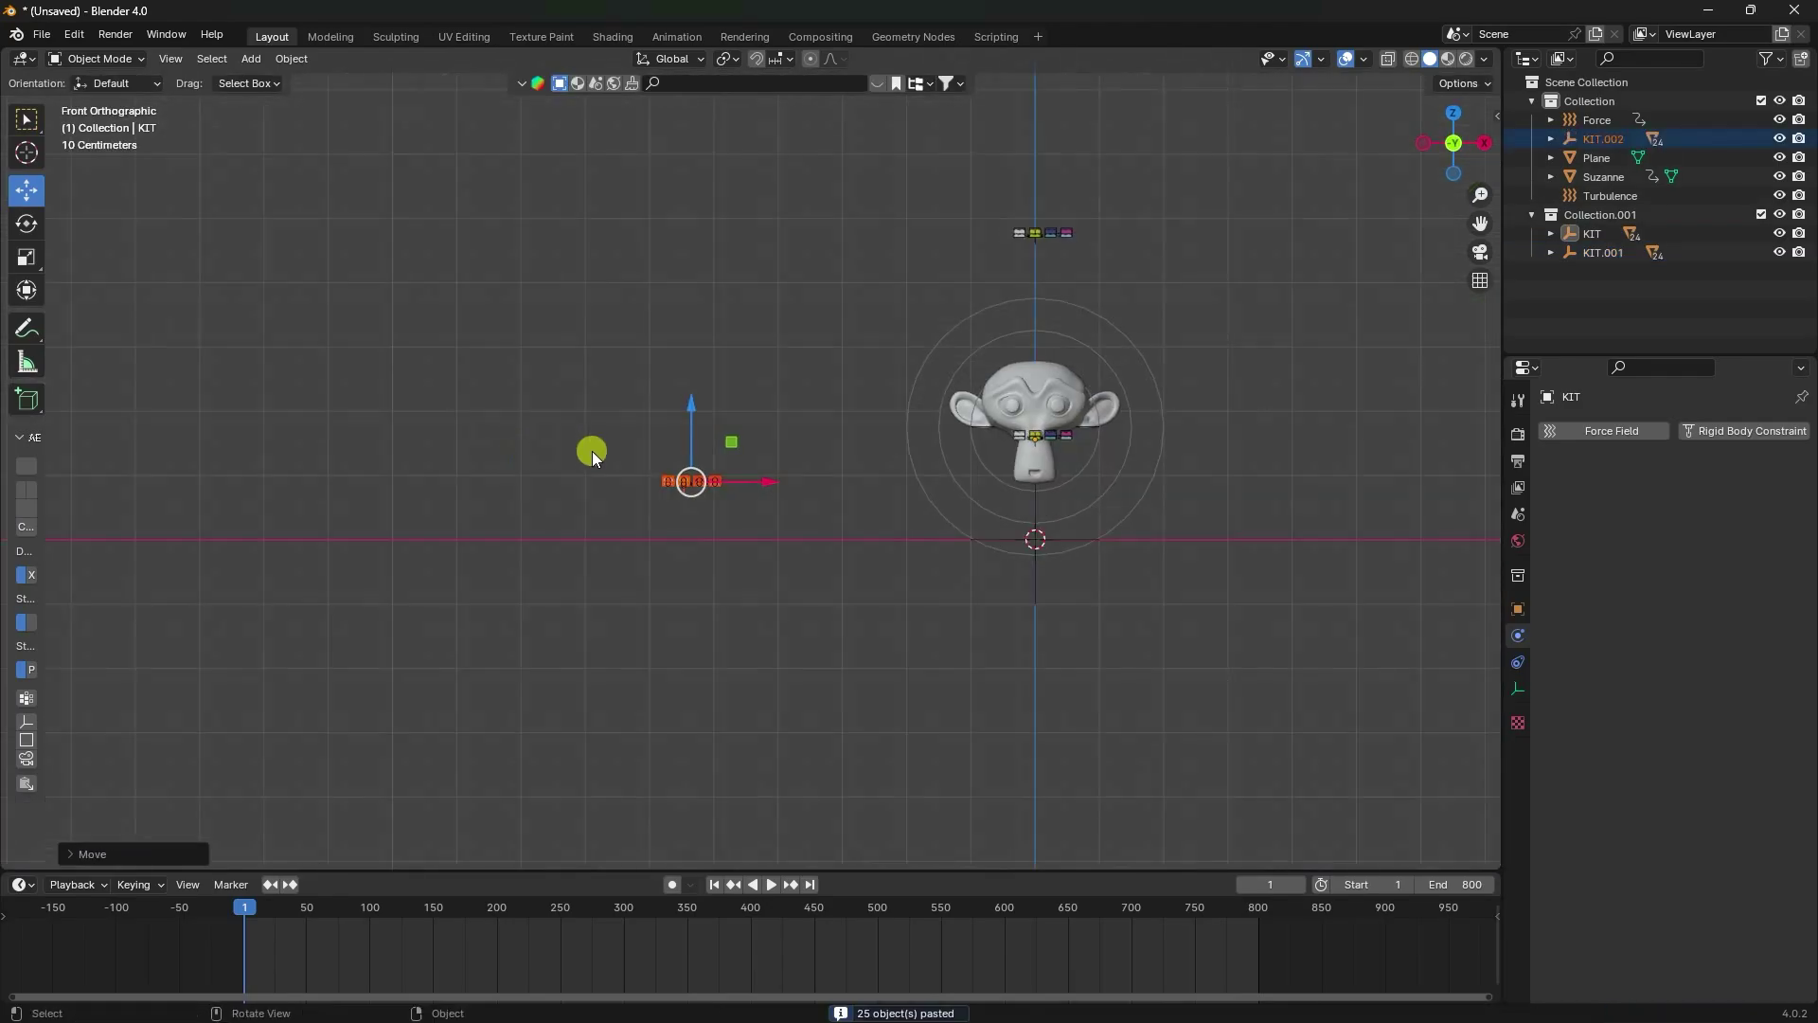
drag(692, 403, 677, 332)
scroll(708, 350, up, 3)
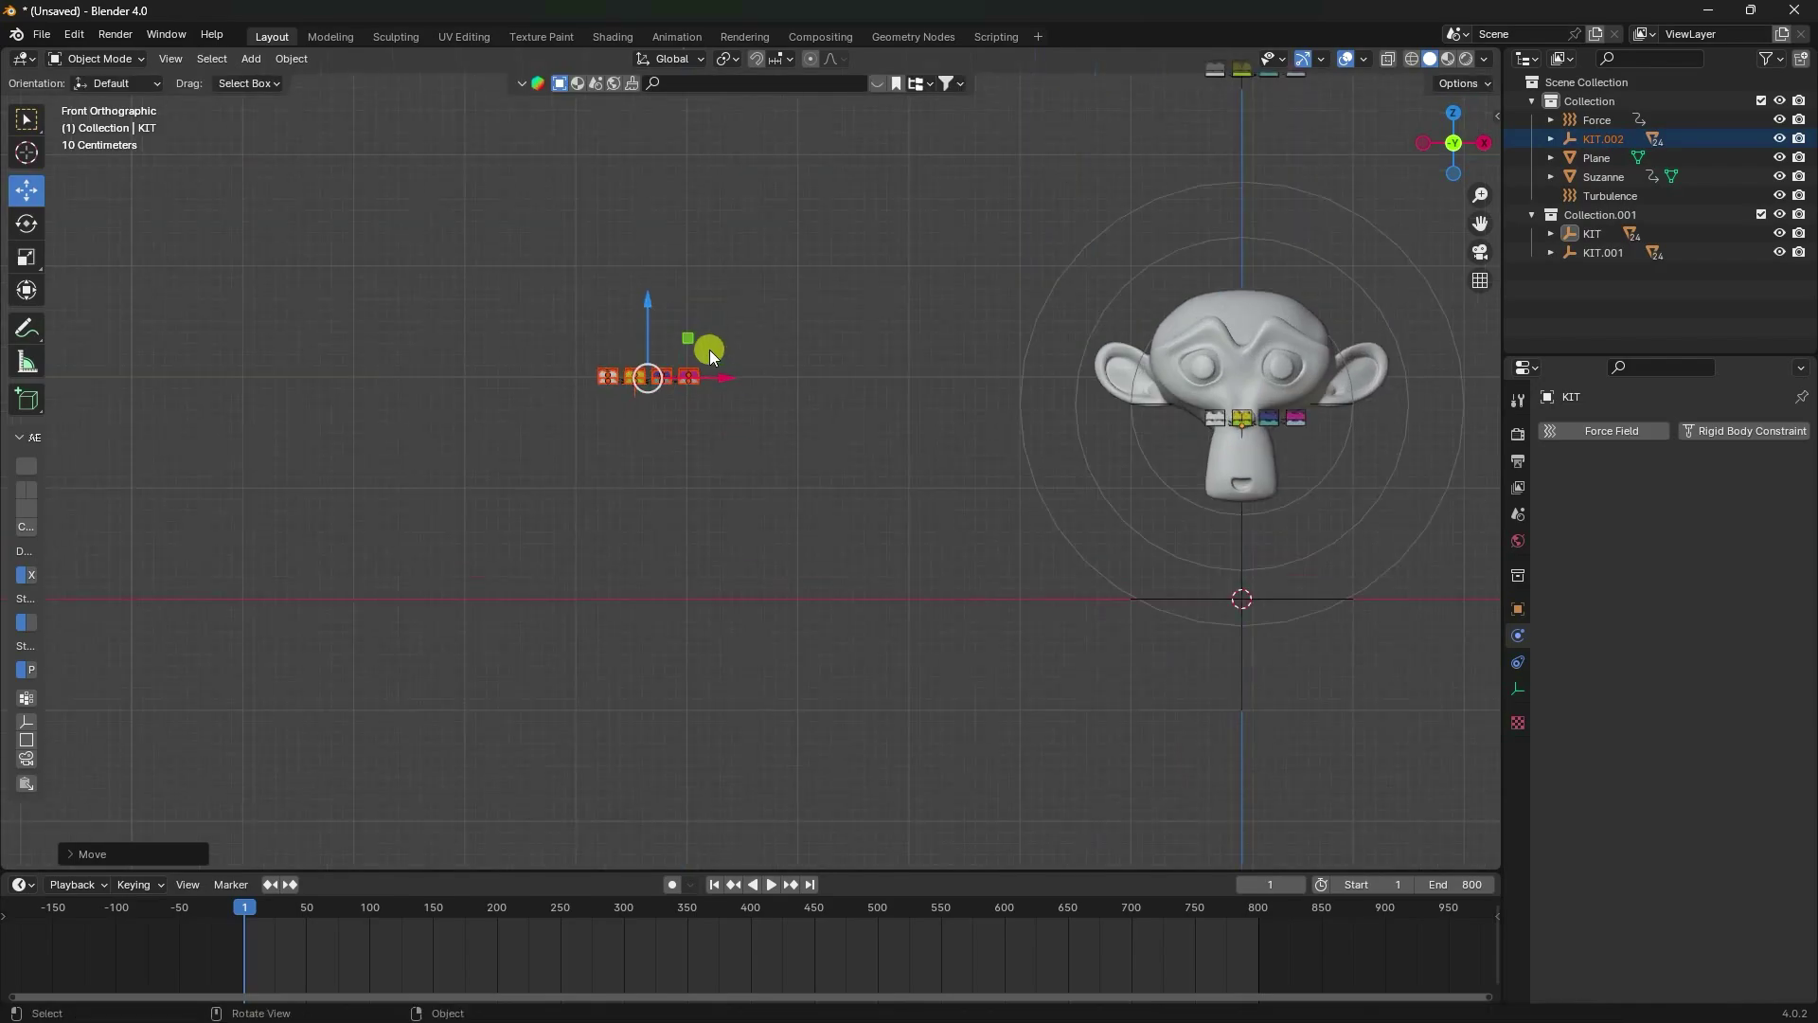
Rotate the side brick set 90° about the global Y axis so it stands upright beside the head.
click(36, 235)
drag(702, 331, 720, 396)
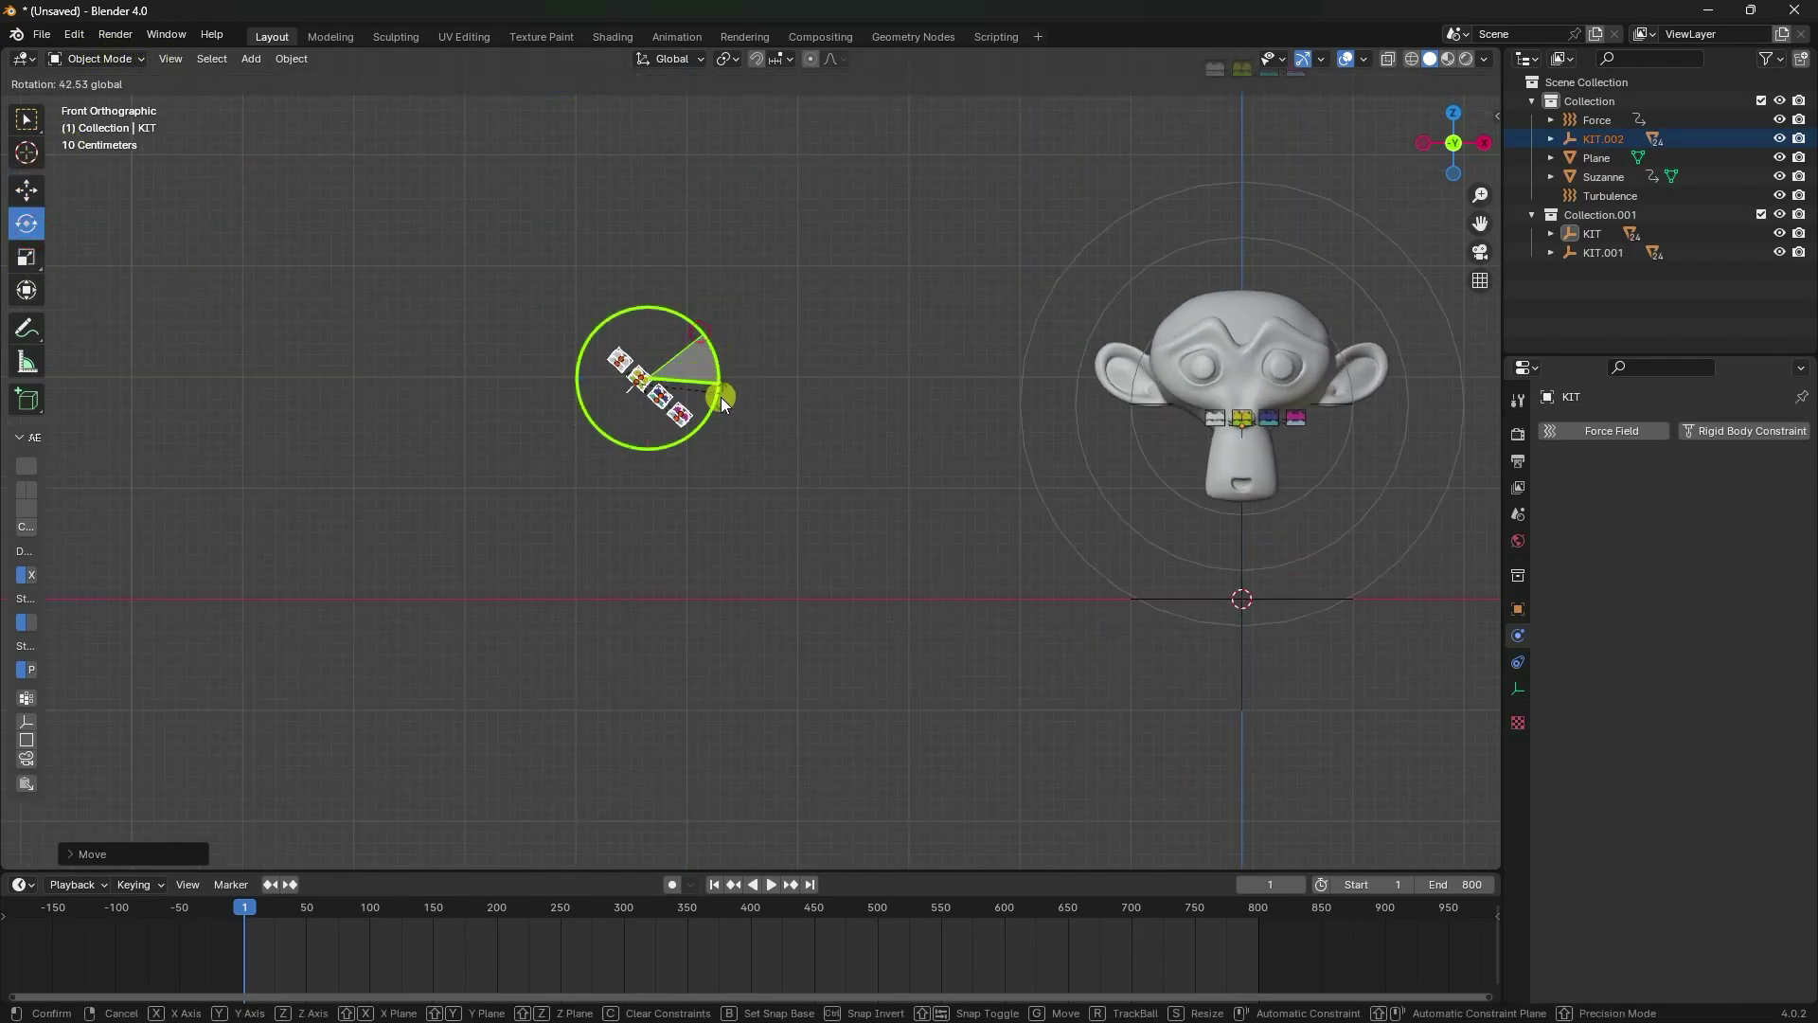
drag(703, 470, 696, 470)
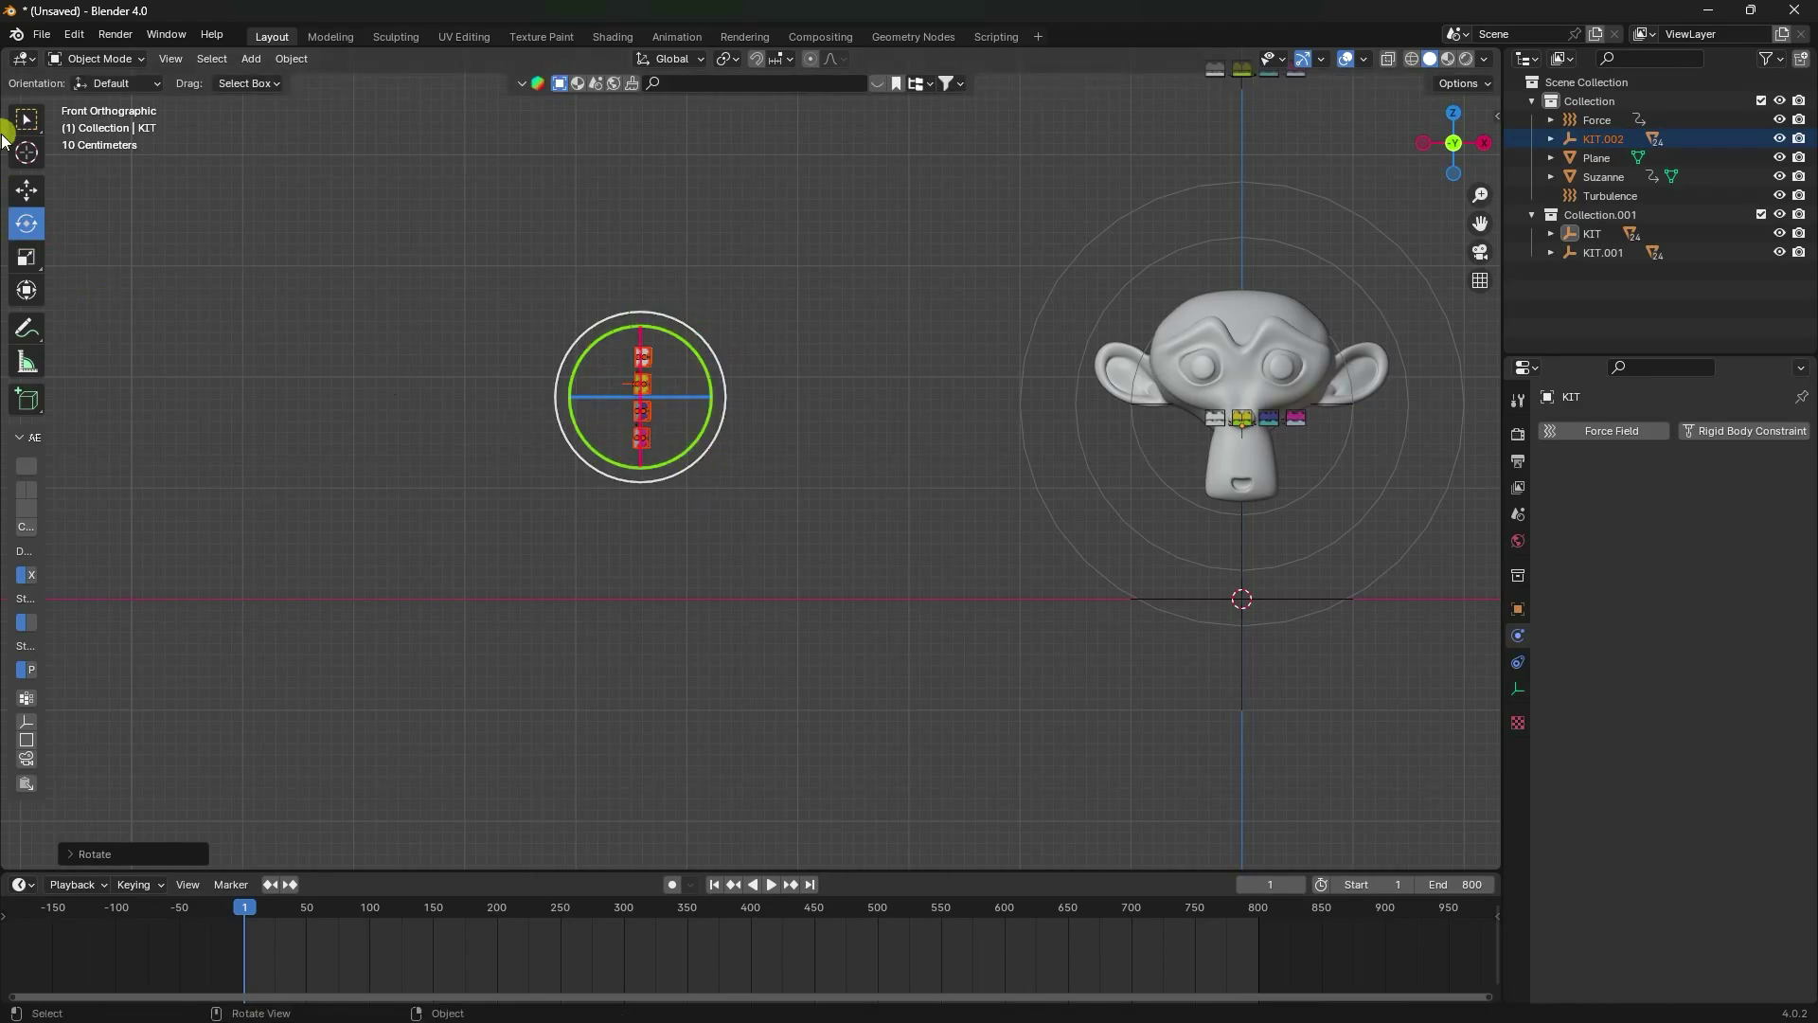
click(26, 190)
scroll(748, 495, right, 3)
click(88, 854)
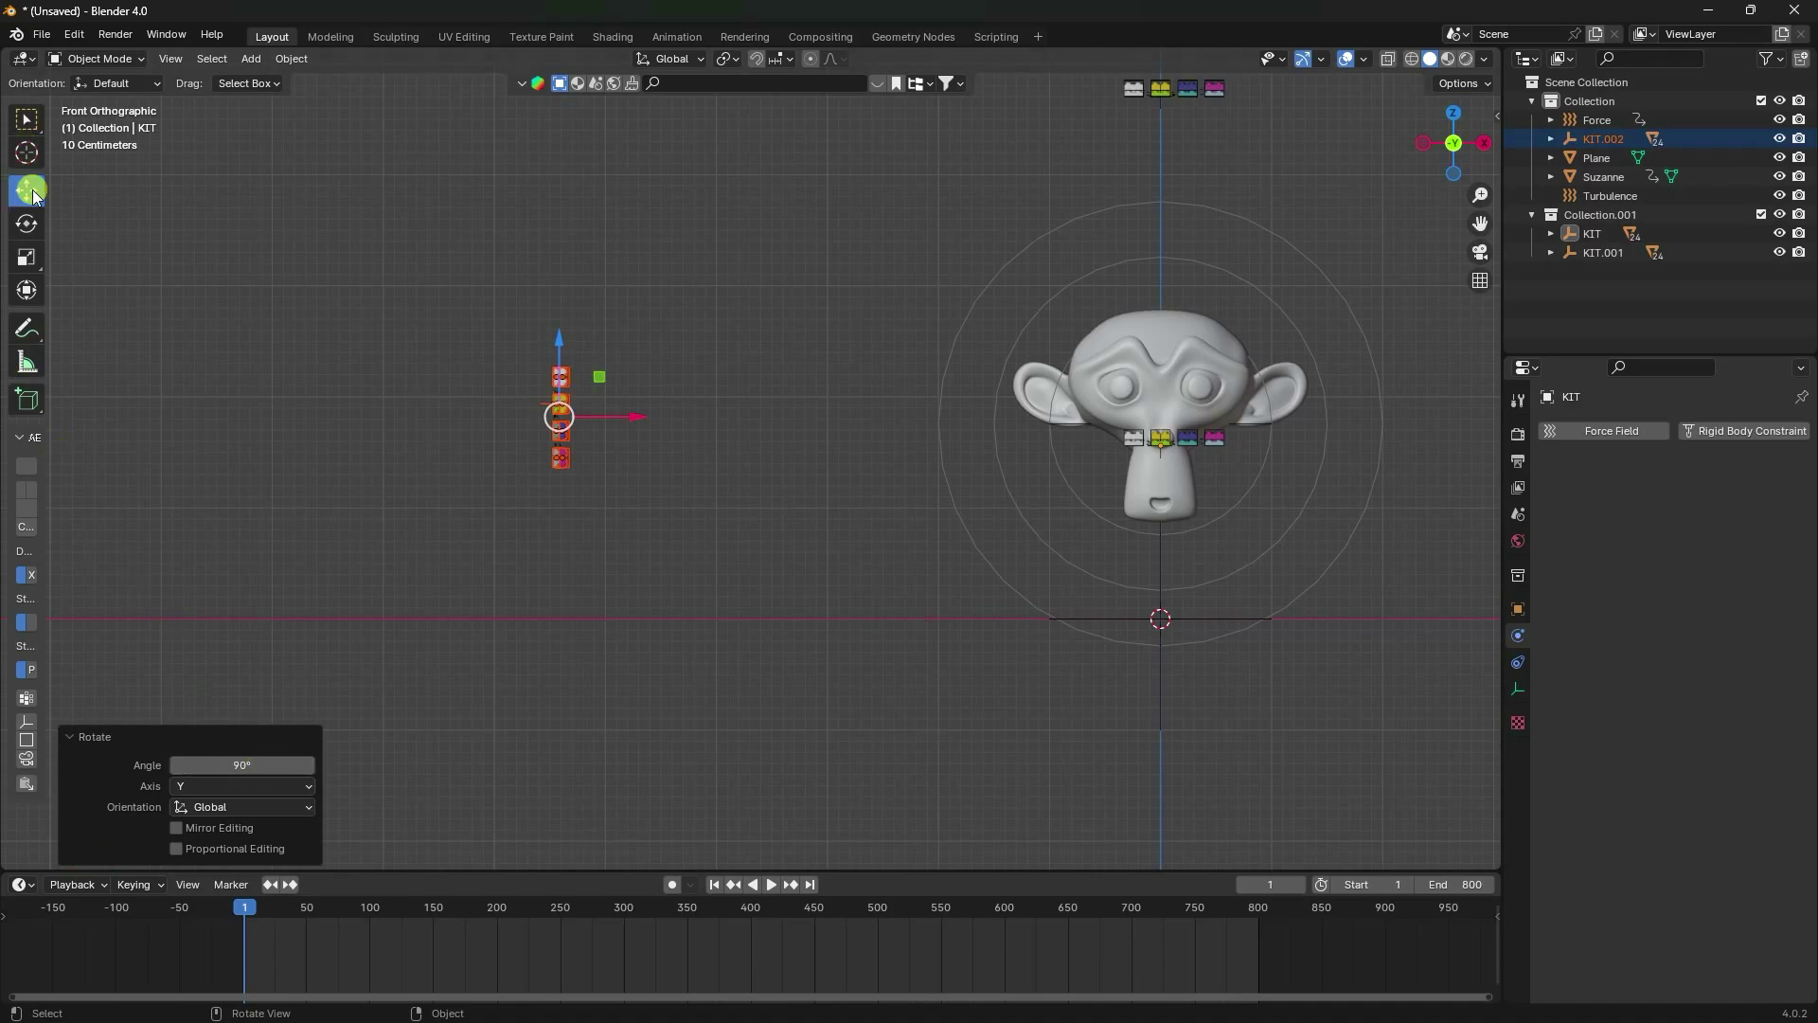
Shift the upright brick set slightly toward the head, then duplicate it and move the copy 9.811 m along X.
scroll(731, 591, down, 3)
ctrl+scroll(709, 649, right, 4)
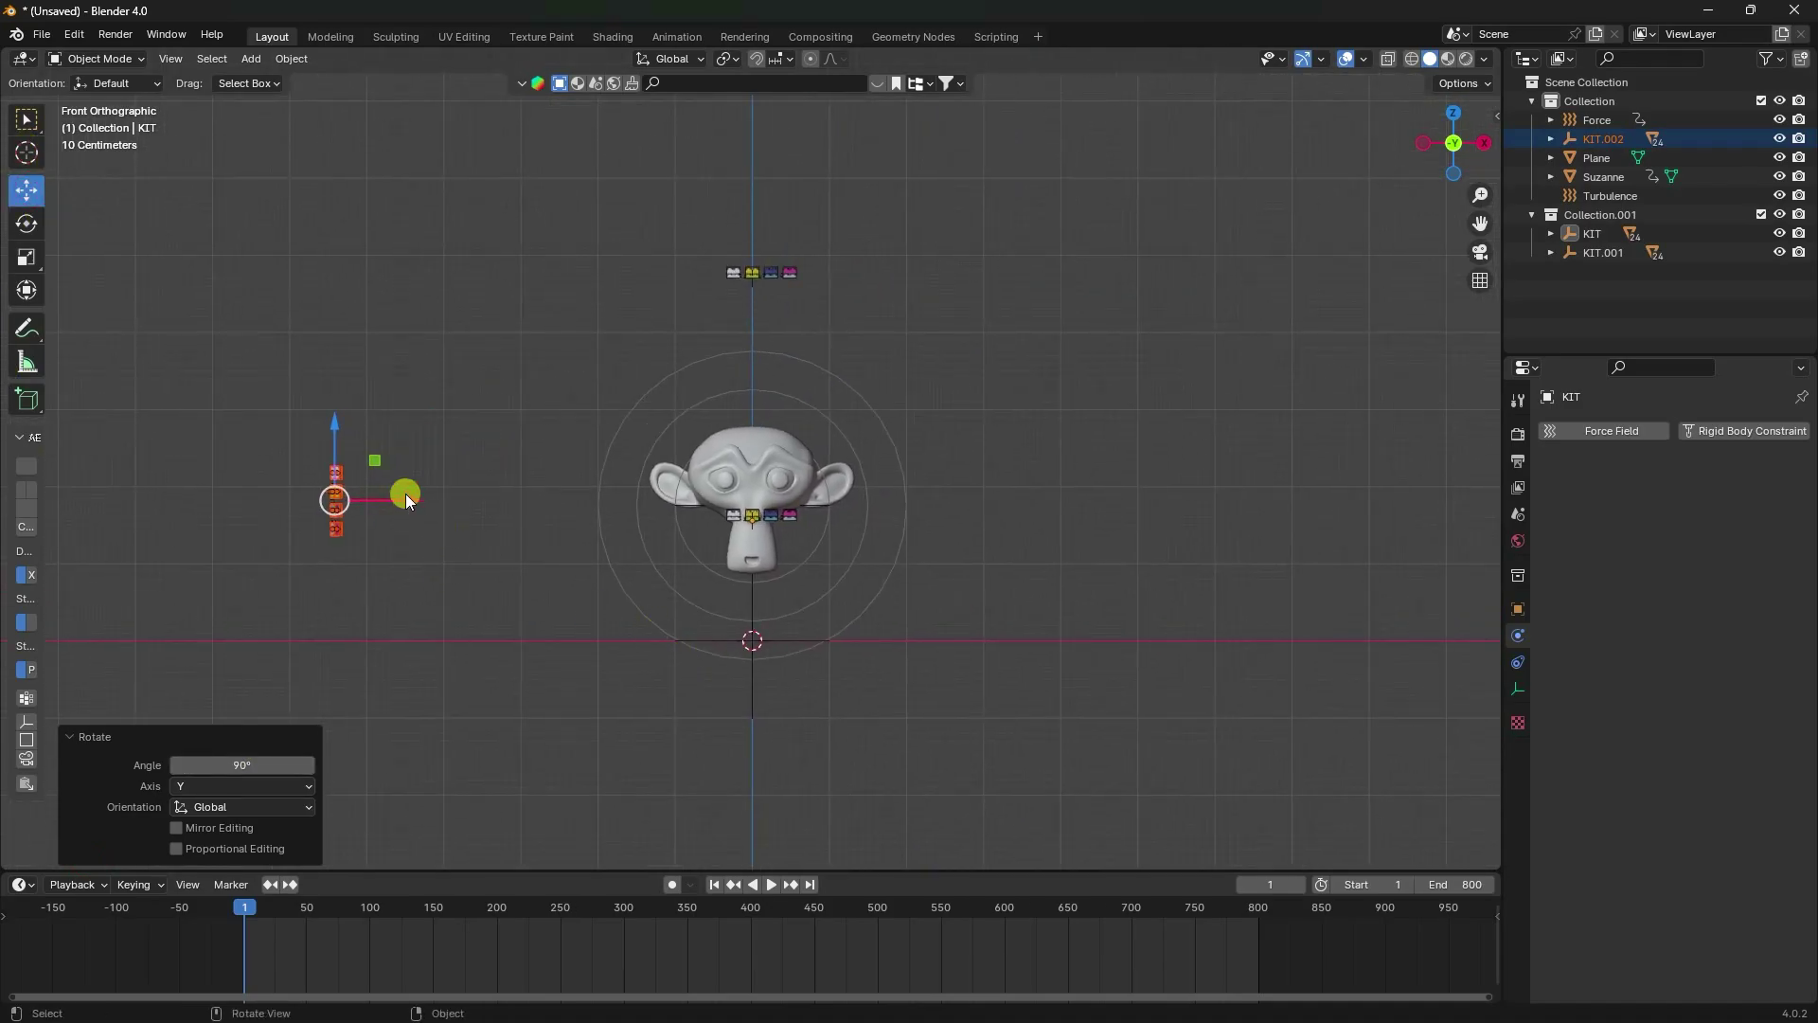
drag(406, 493, 435, 500)
key(ctrl+c)
key(ctrl+v)
key(g)
key(x)
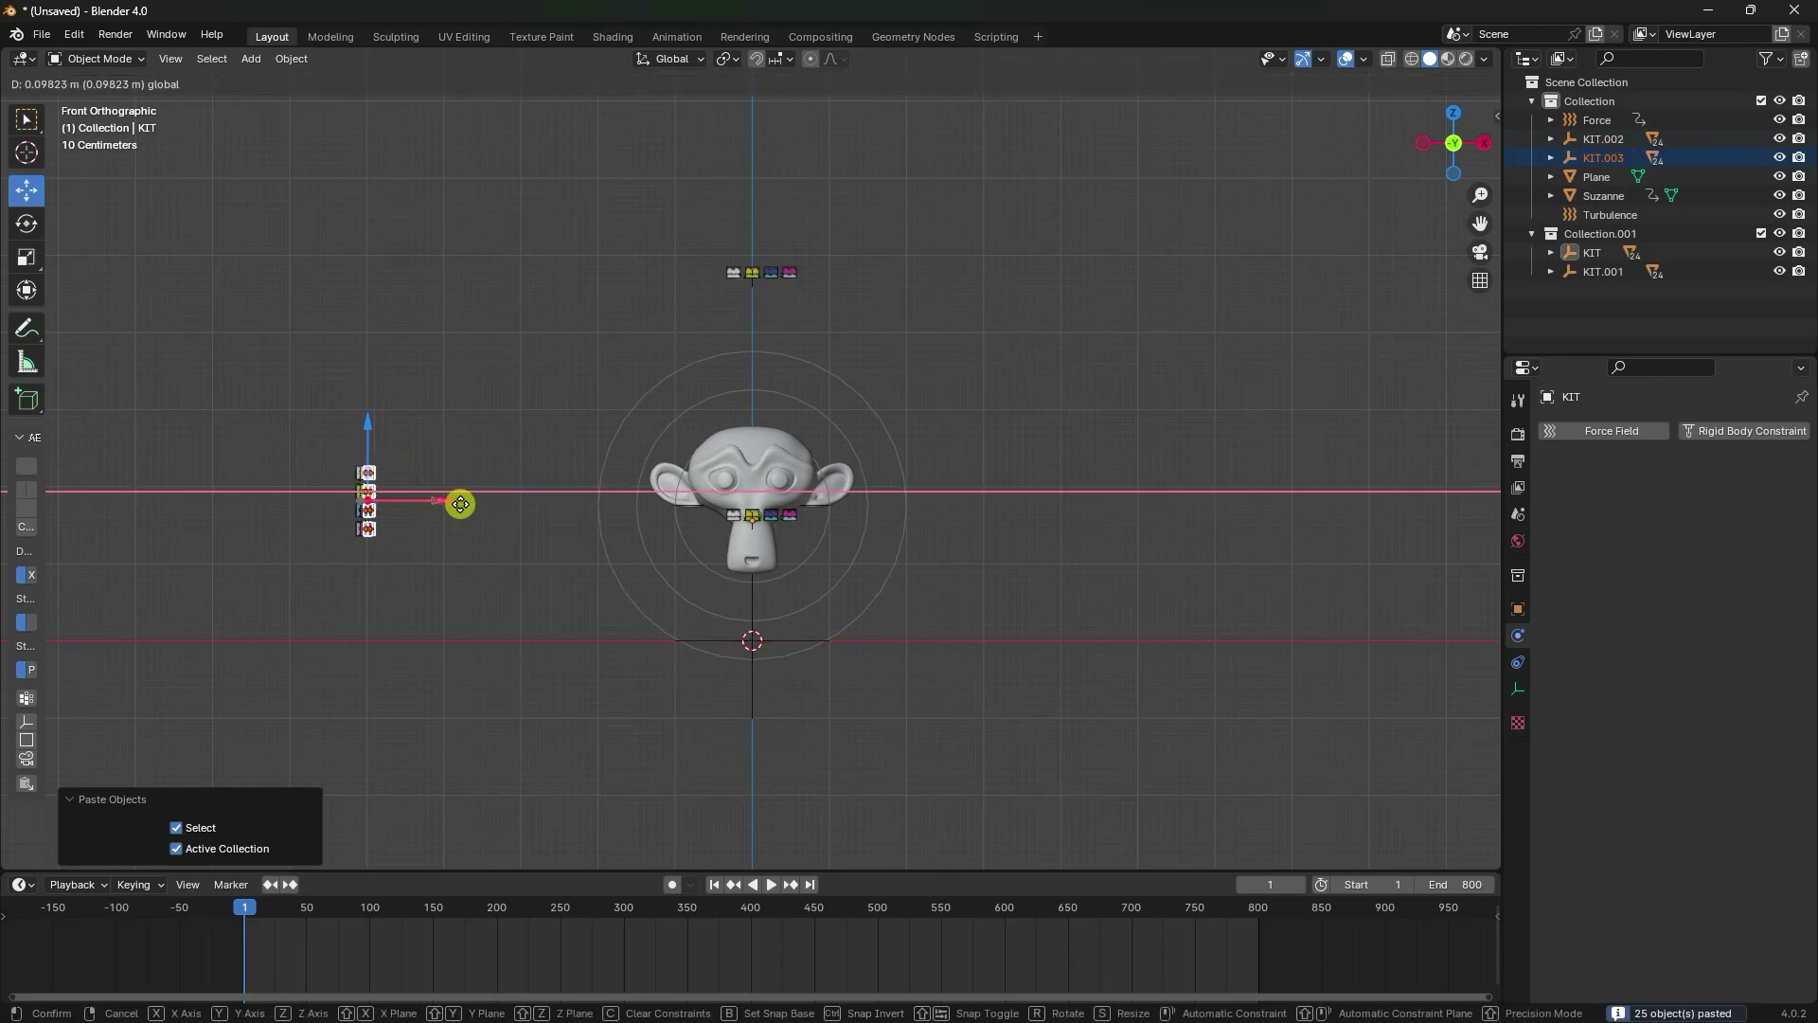
click(1195, 590)
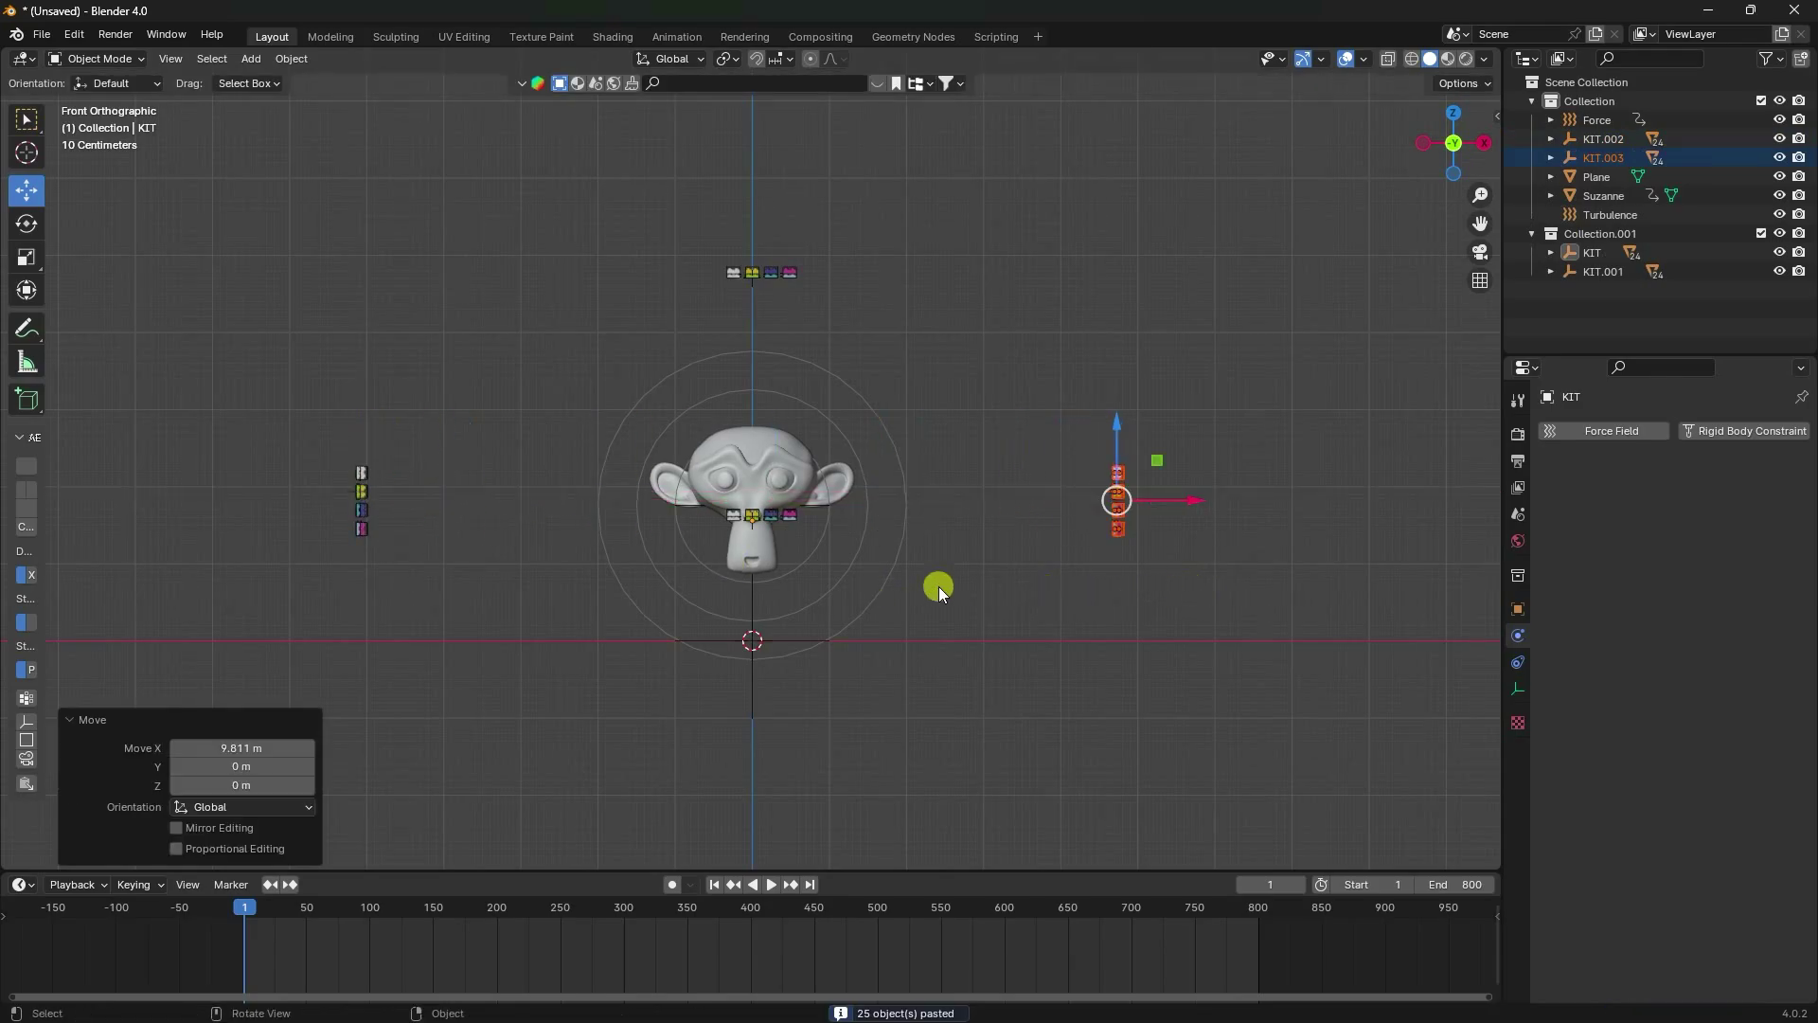
Select the KIT.003 hierarchy and set its Y rotation to 270° so the bricks' studs face the other way.
click(1517, 609)
middle_drag(931, 429, 888, 540)
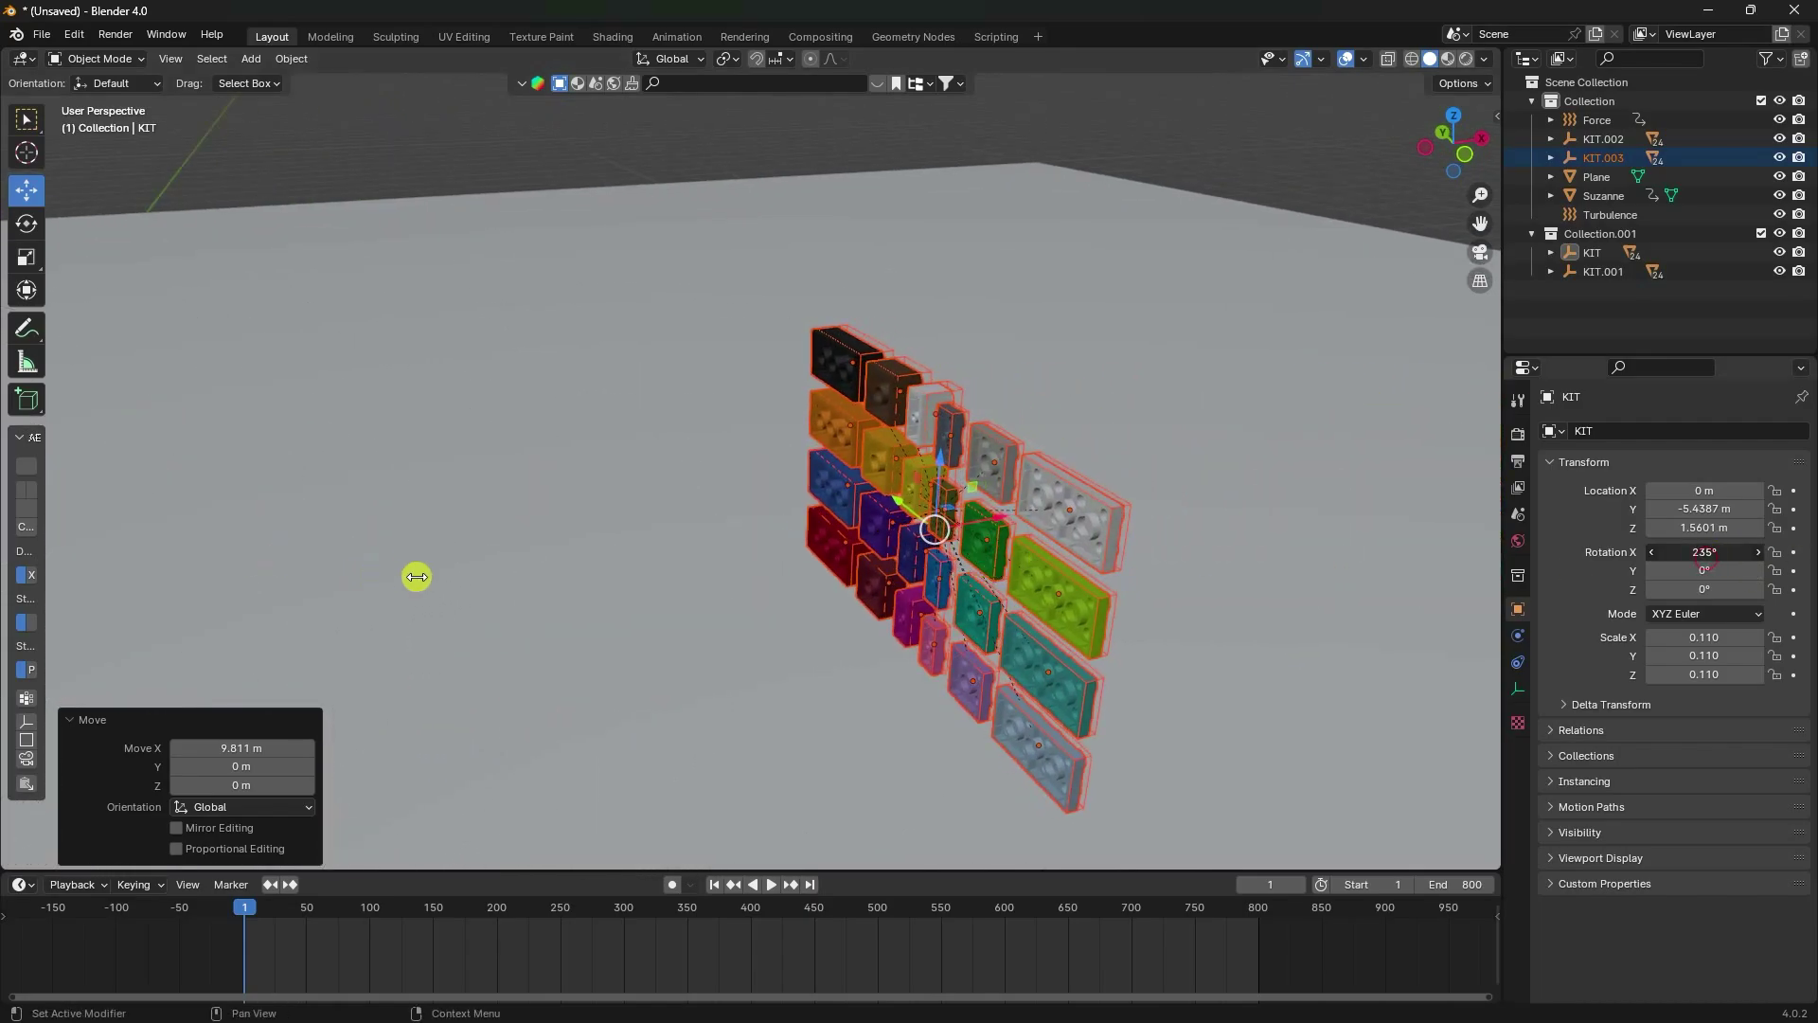
click(1603, 158)
right_click(1605, 159)
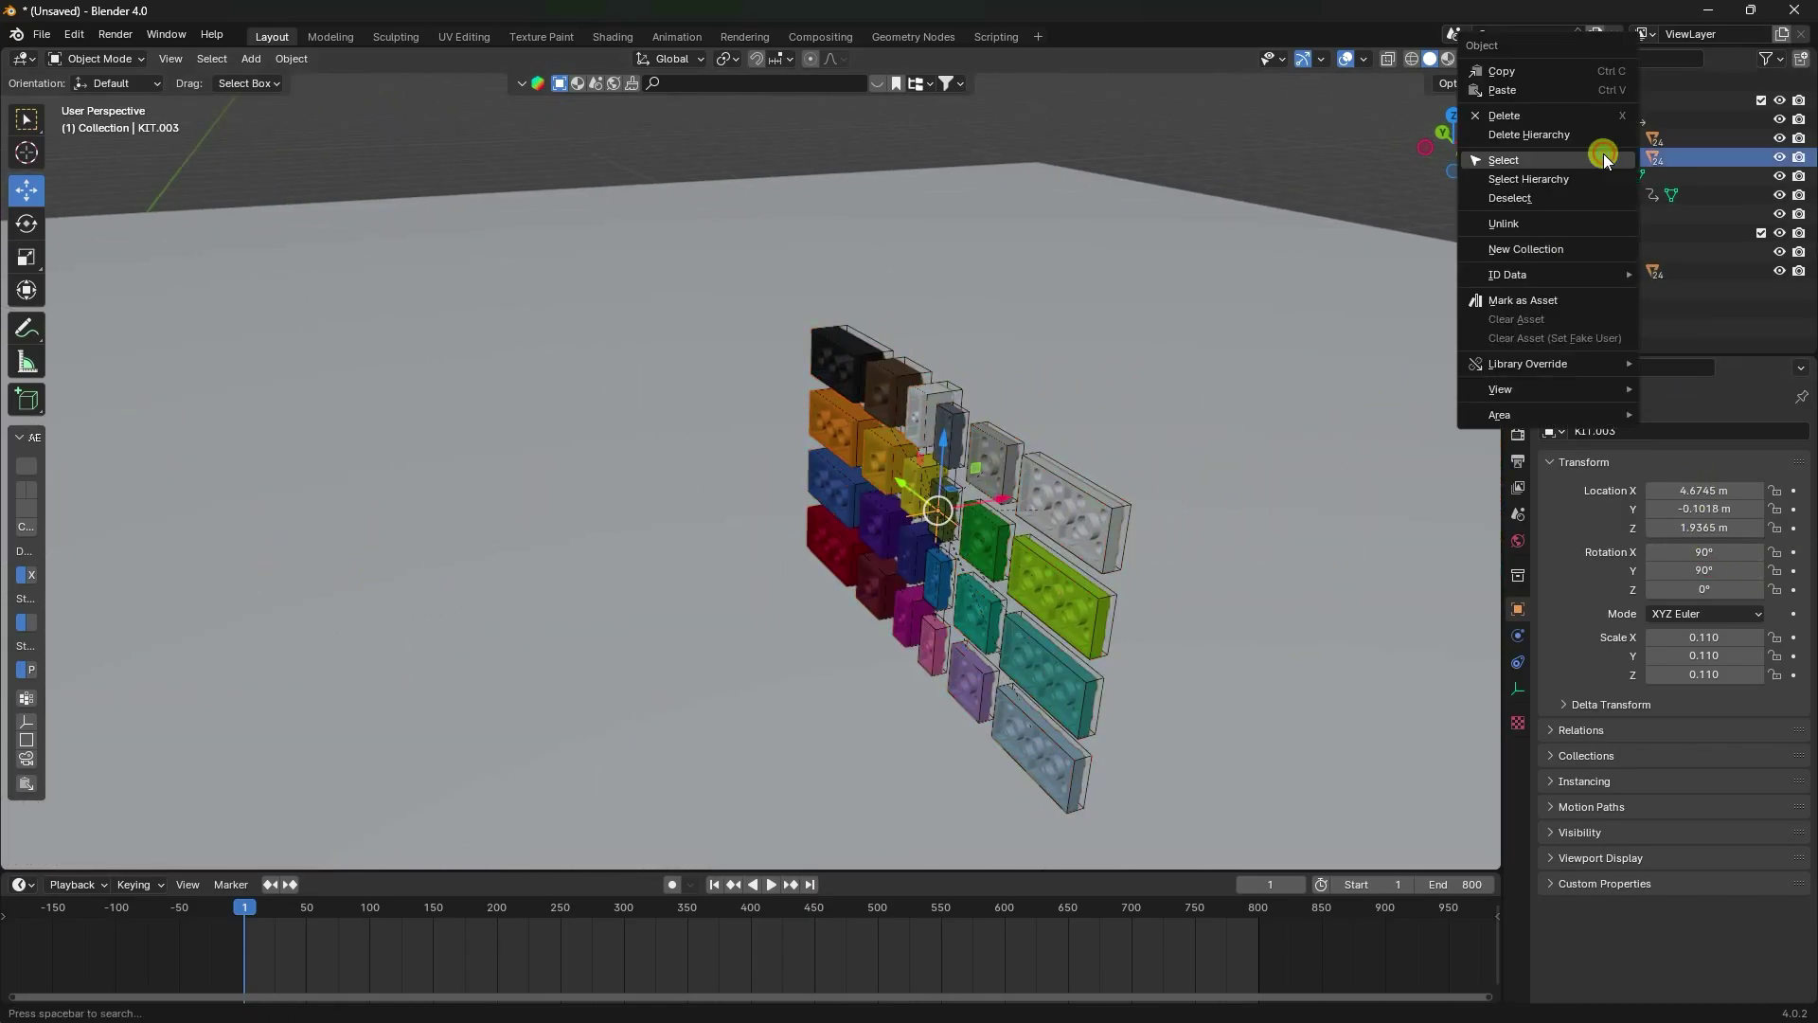
click(1589, 177)
drag(1704, 570, 414, 596)
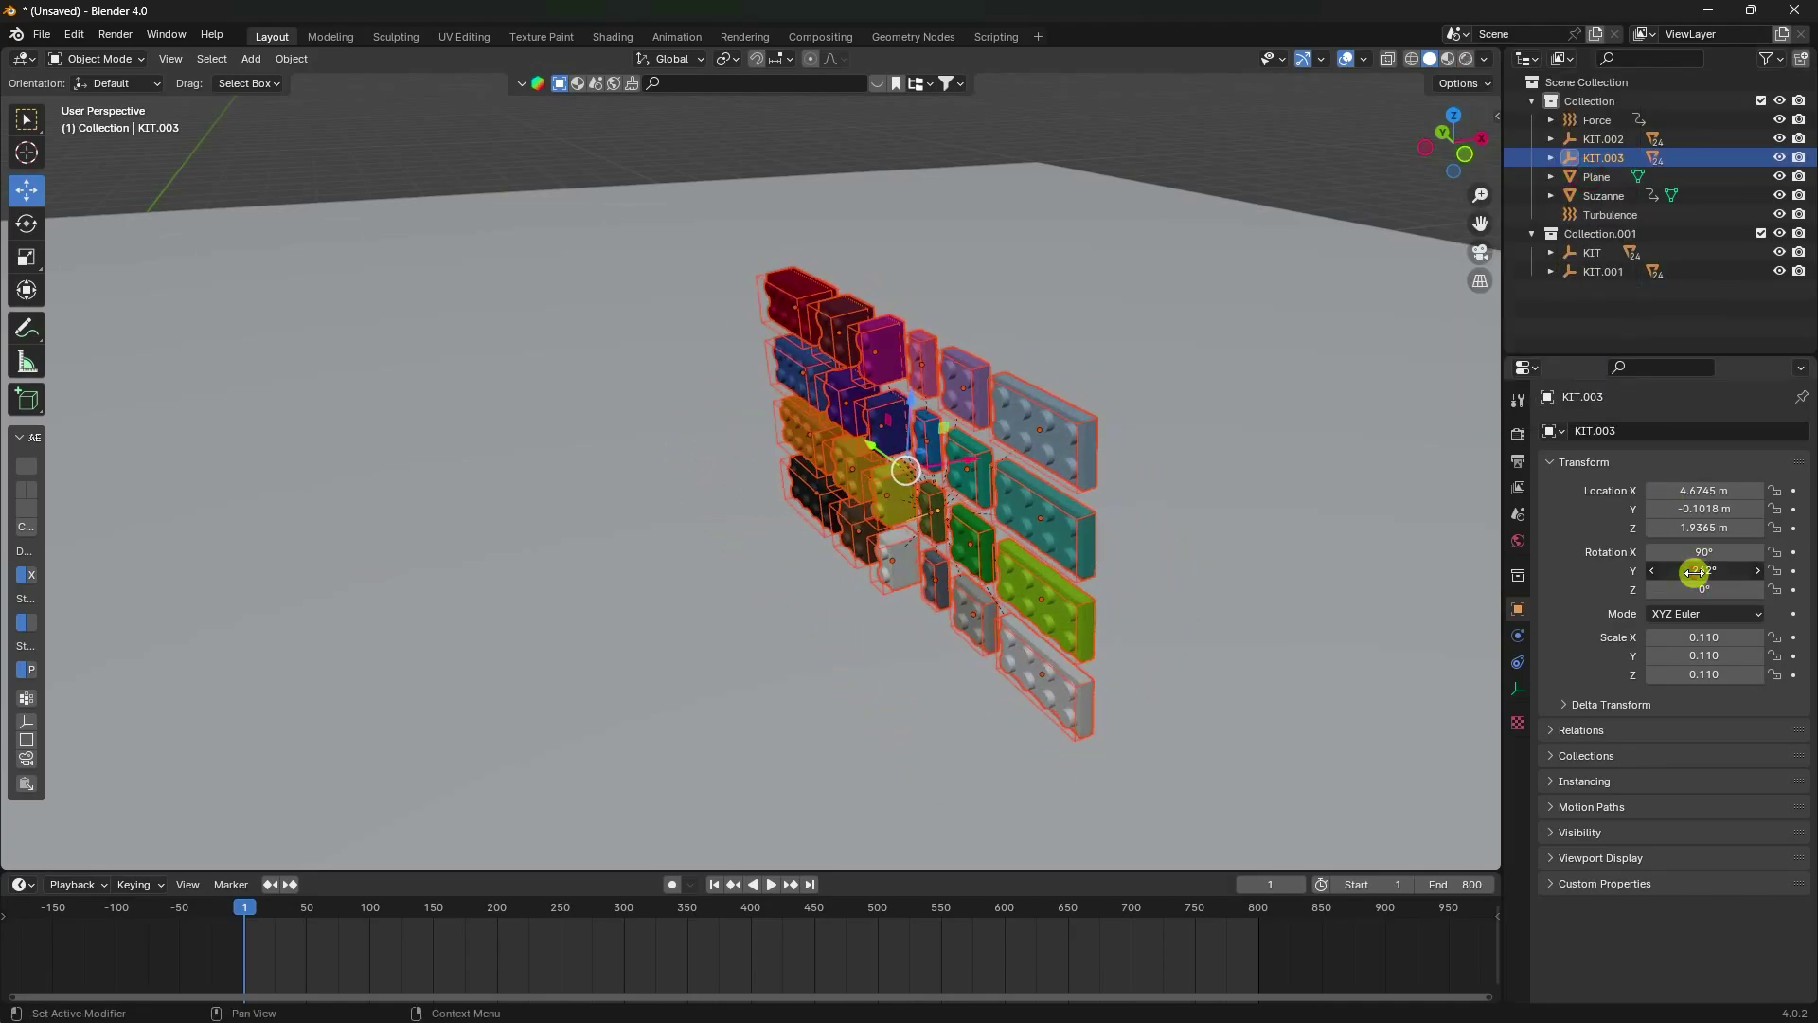
key(Return)
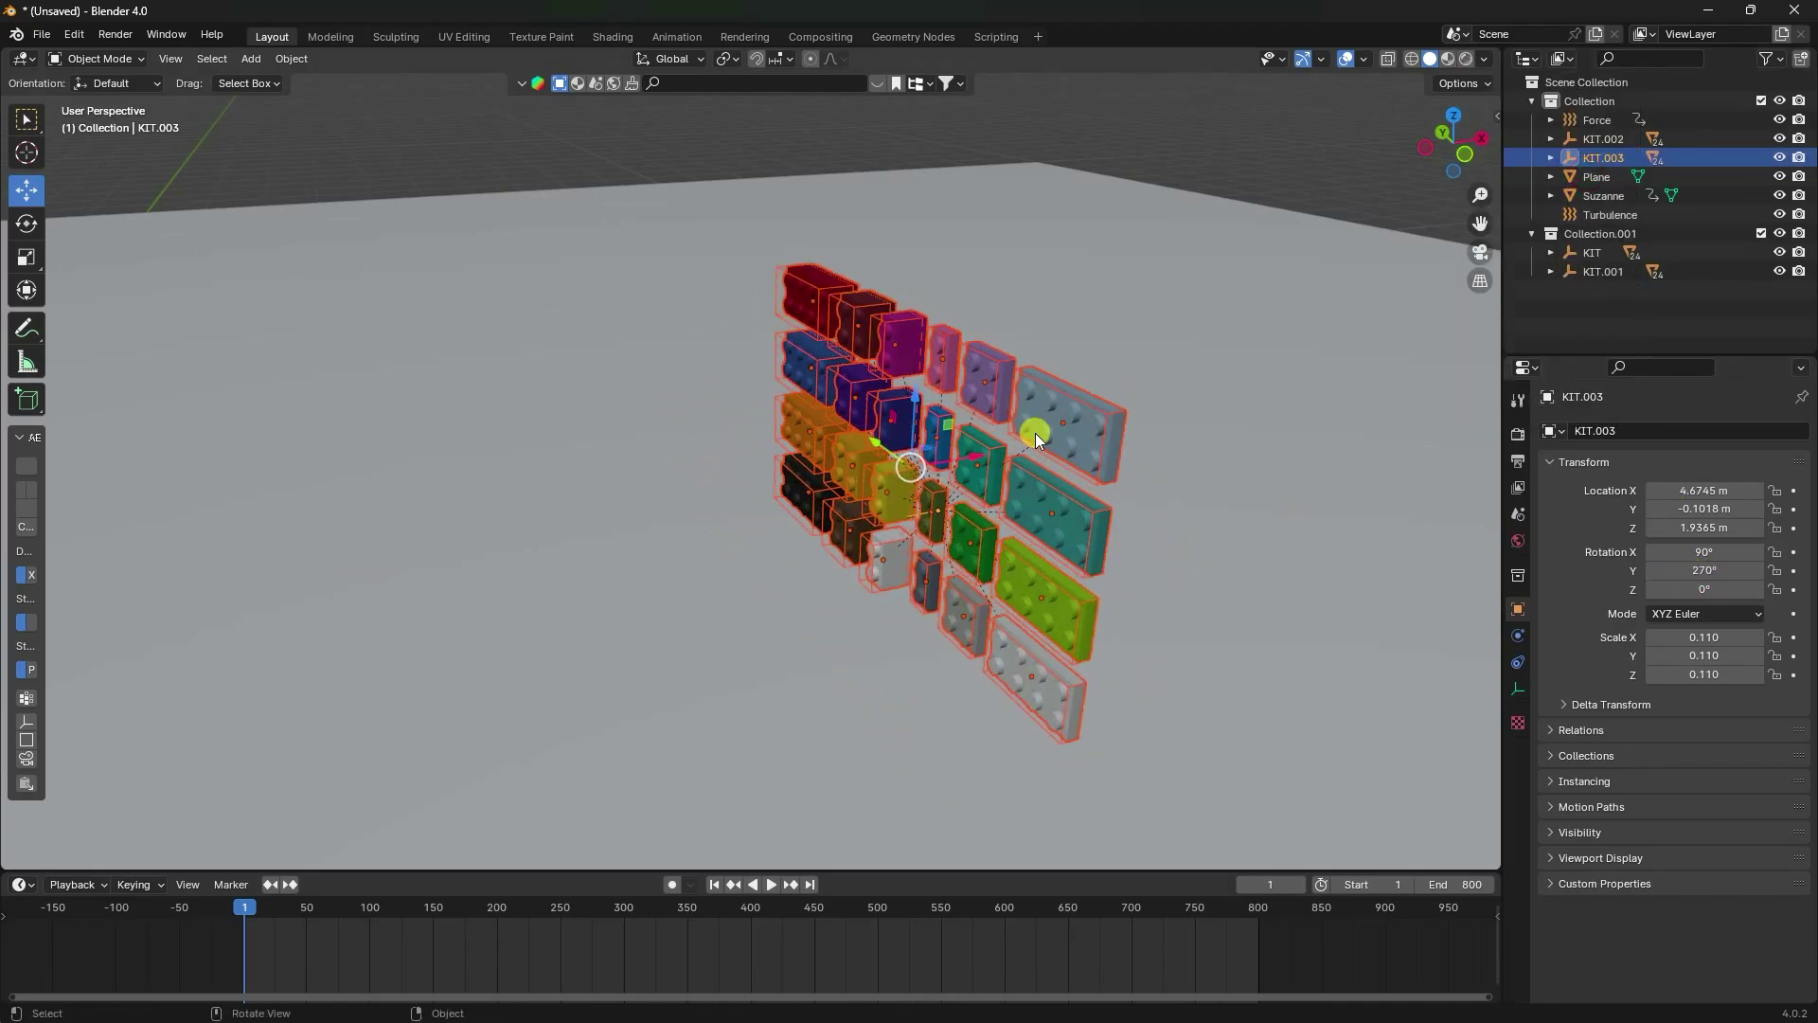
Move the KIT.002 and KIT.003 brick hierarchies into Collection.001.
scroll(1036, 433, down, 6)
middle_drag(765, 534, 1135, 466)
scroll(827, 504, up, 4)
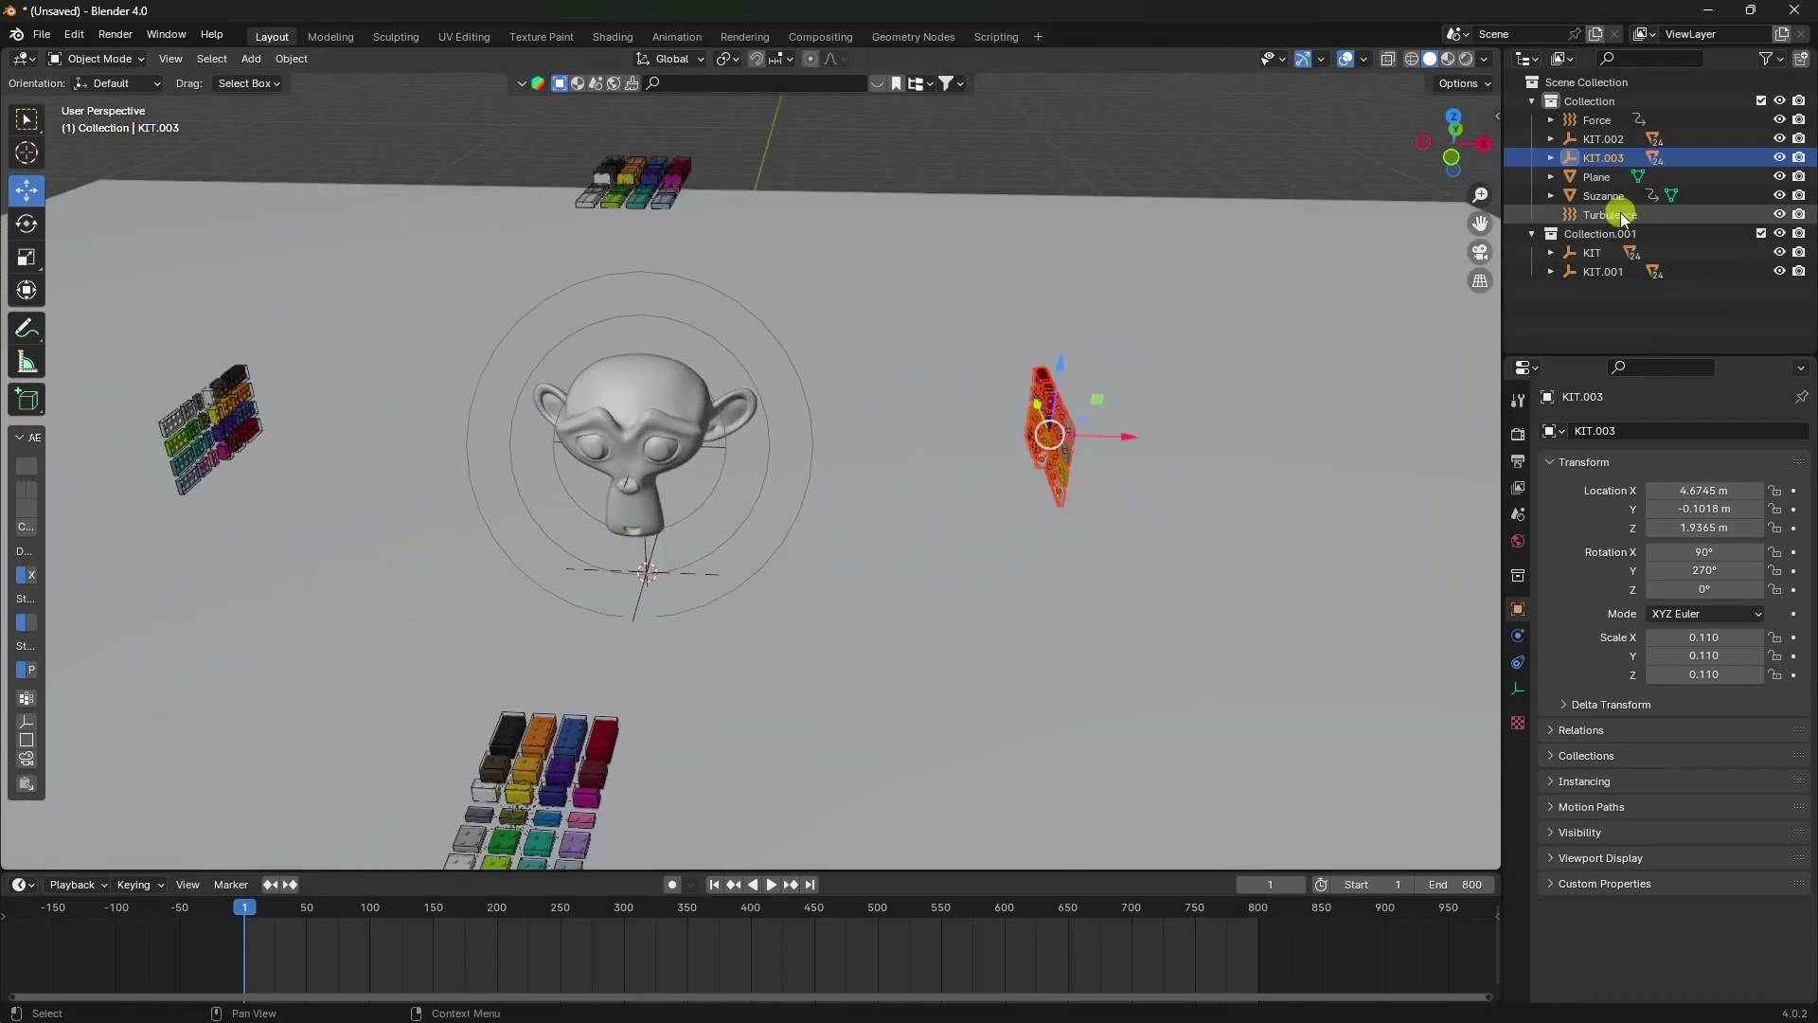
click(1599, 140)
drag(1605, 162, 1601, 237)
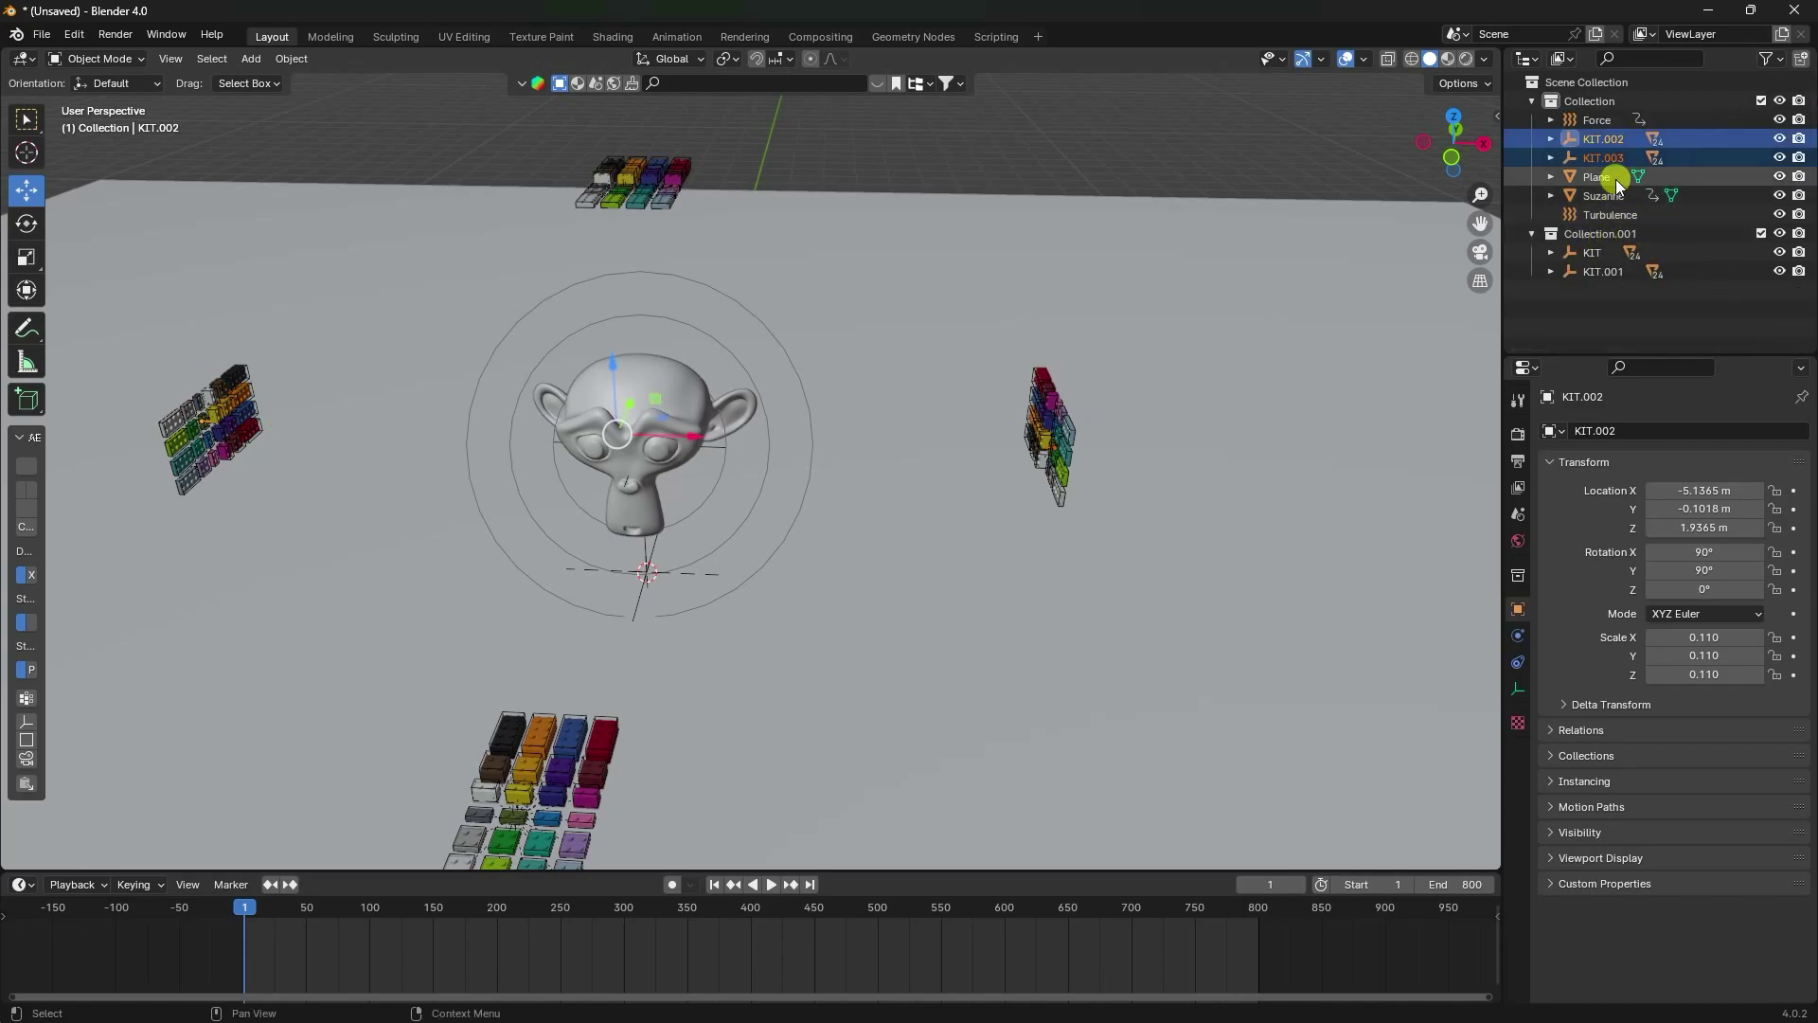
right_click(1601, 155)
click(1561, 179)
drag(1601, 156, 1611, 231)
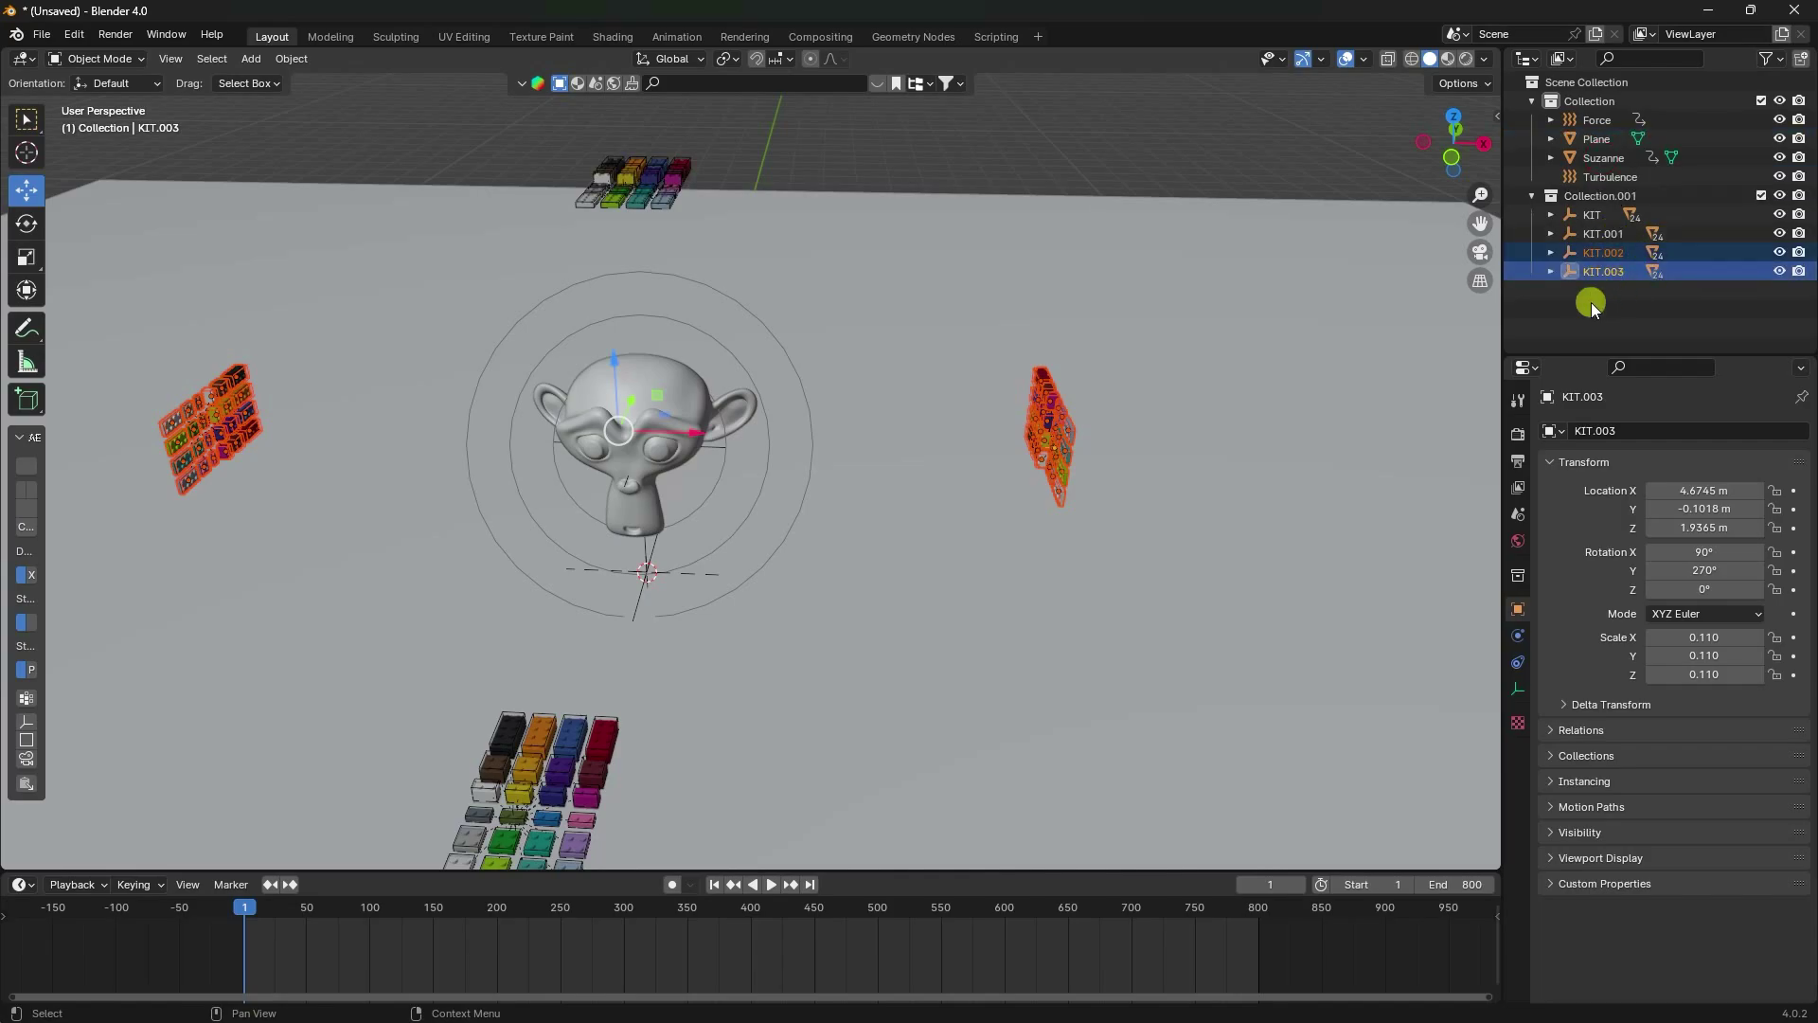
click(1593, 303)
Play the simulation to check how the four brick sets gather around the head, and return to frame 1.
middle_drag(884, 492, 735, 475)
scroll(735, 476, up, 2)
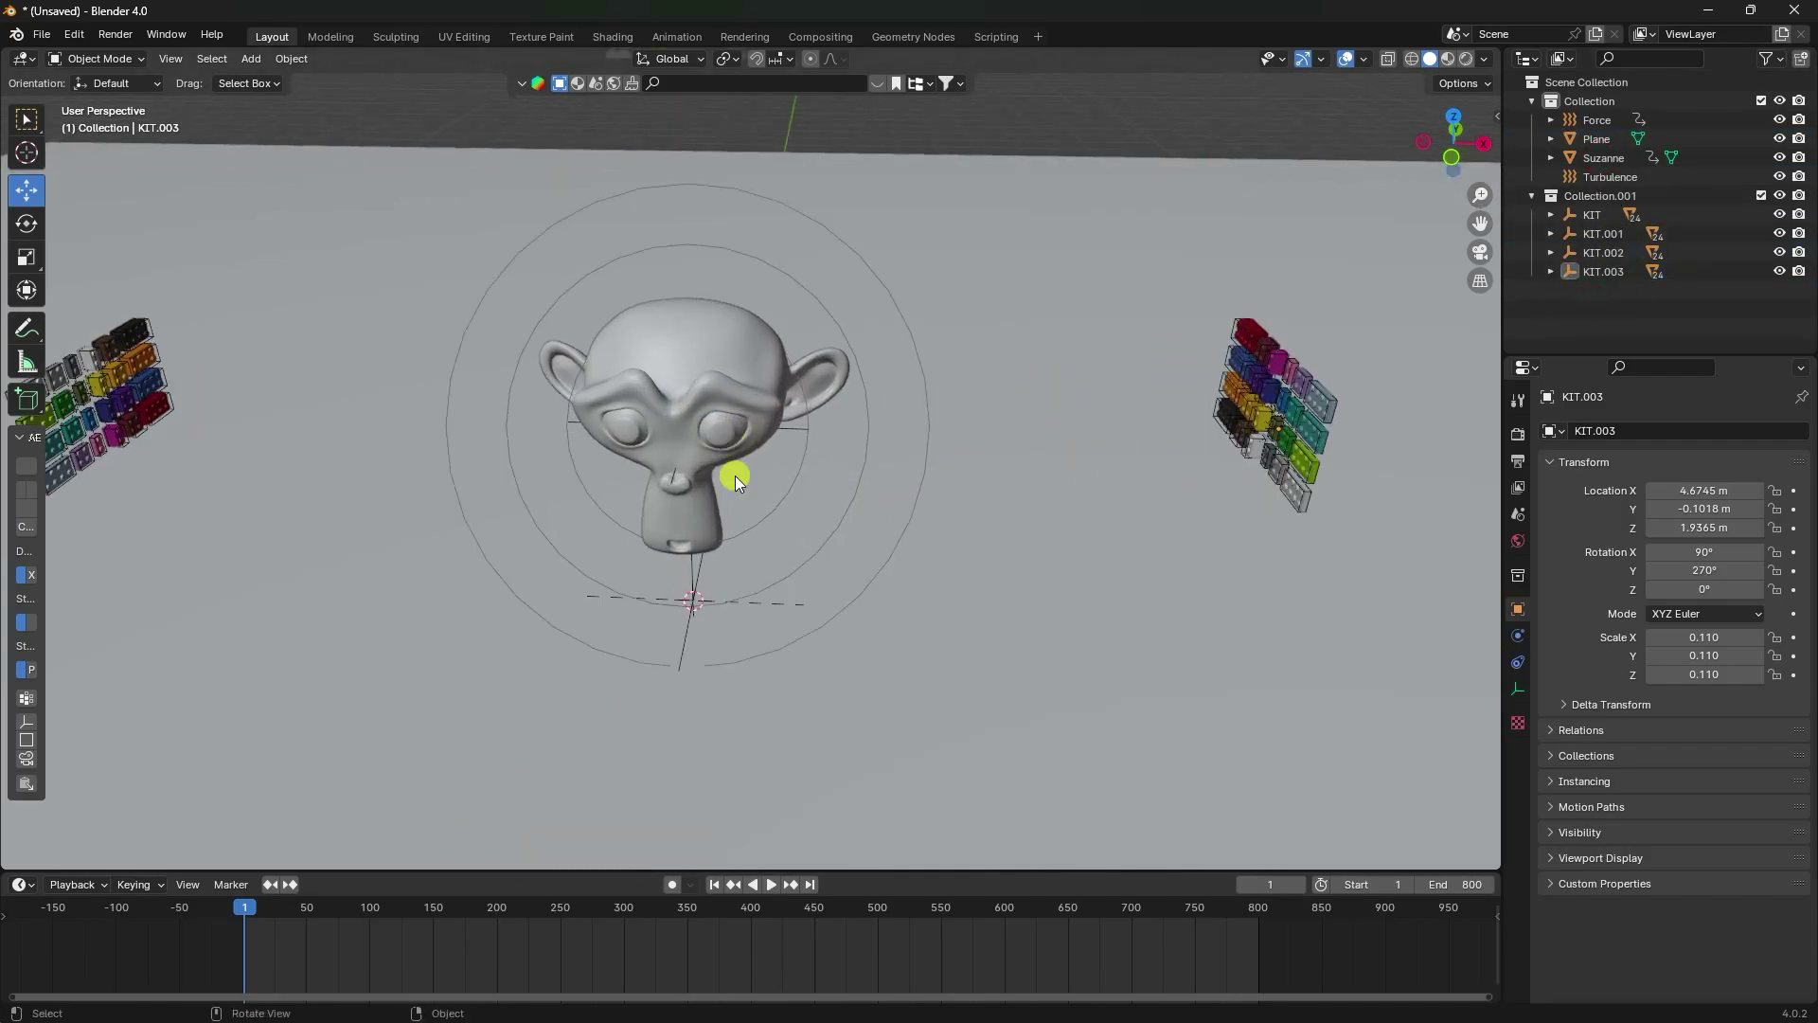
click(771, 884)
scroll(803, 503, down, 2)
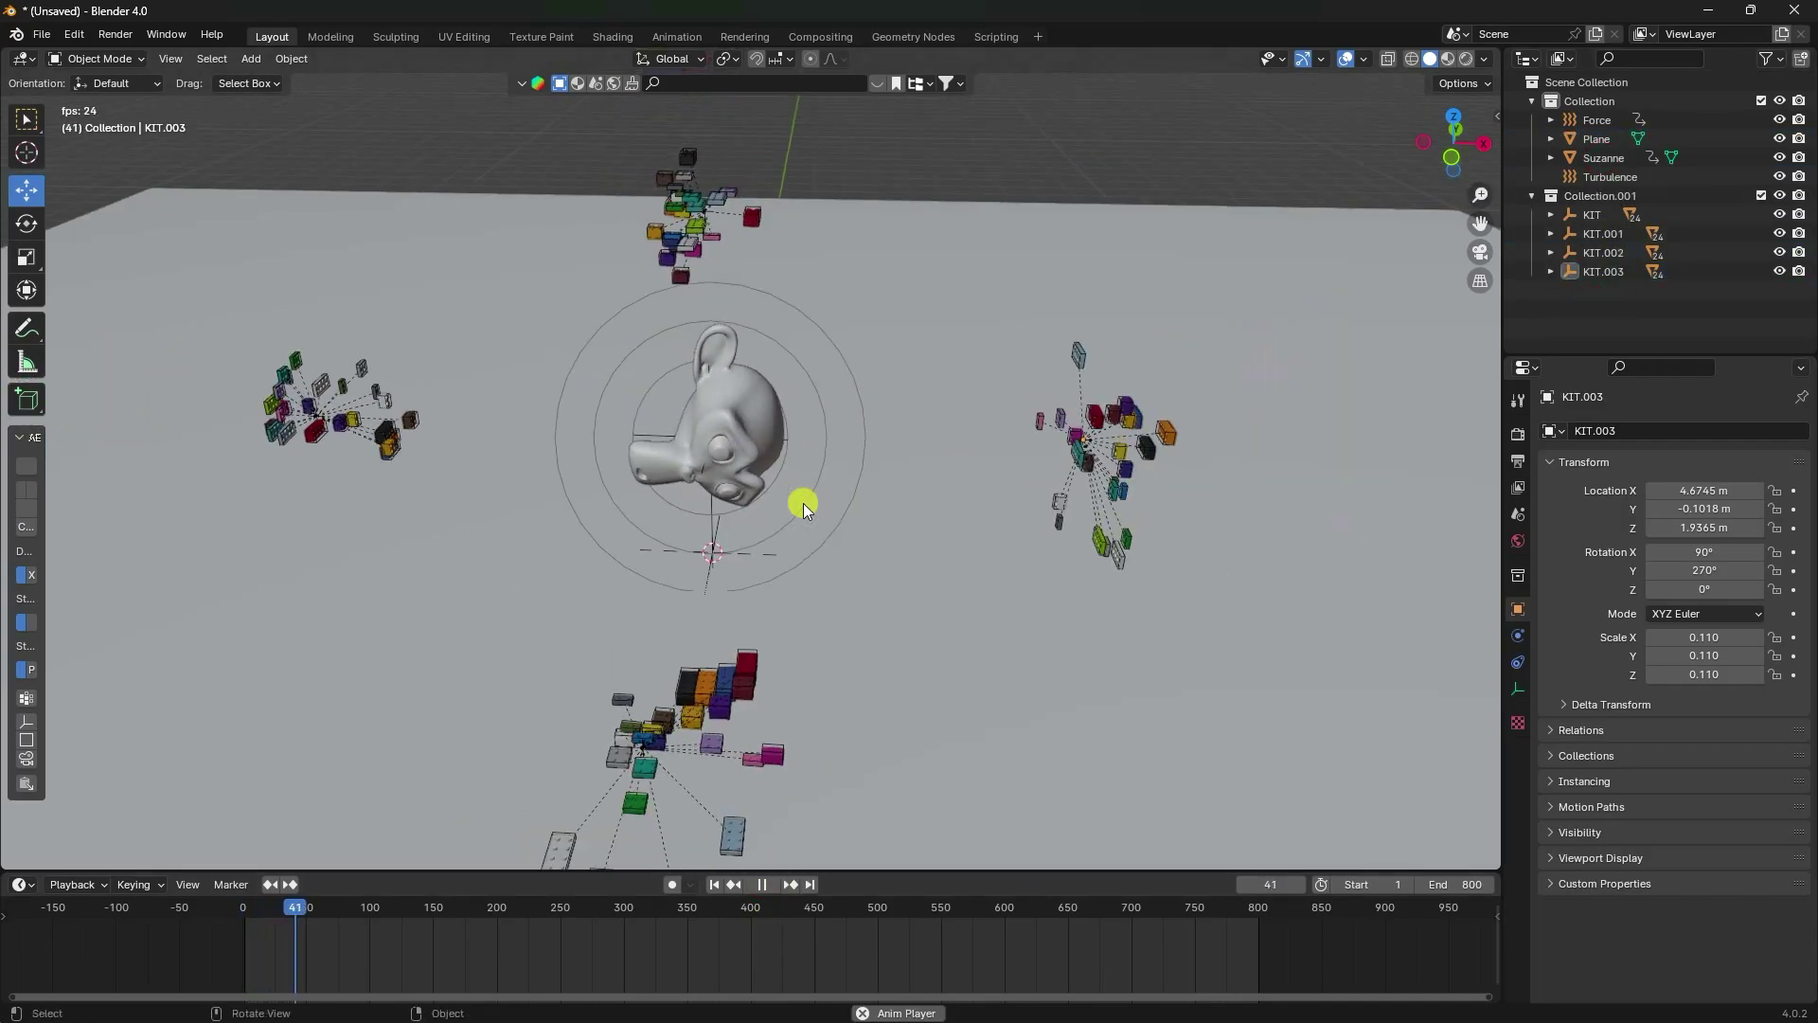
scroll(718, 399, up, 5)
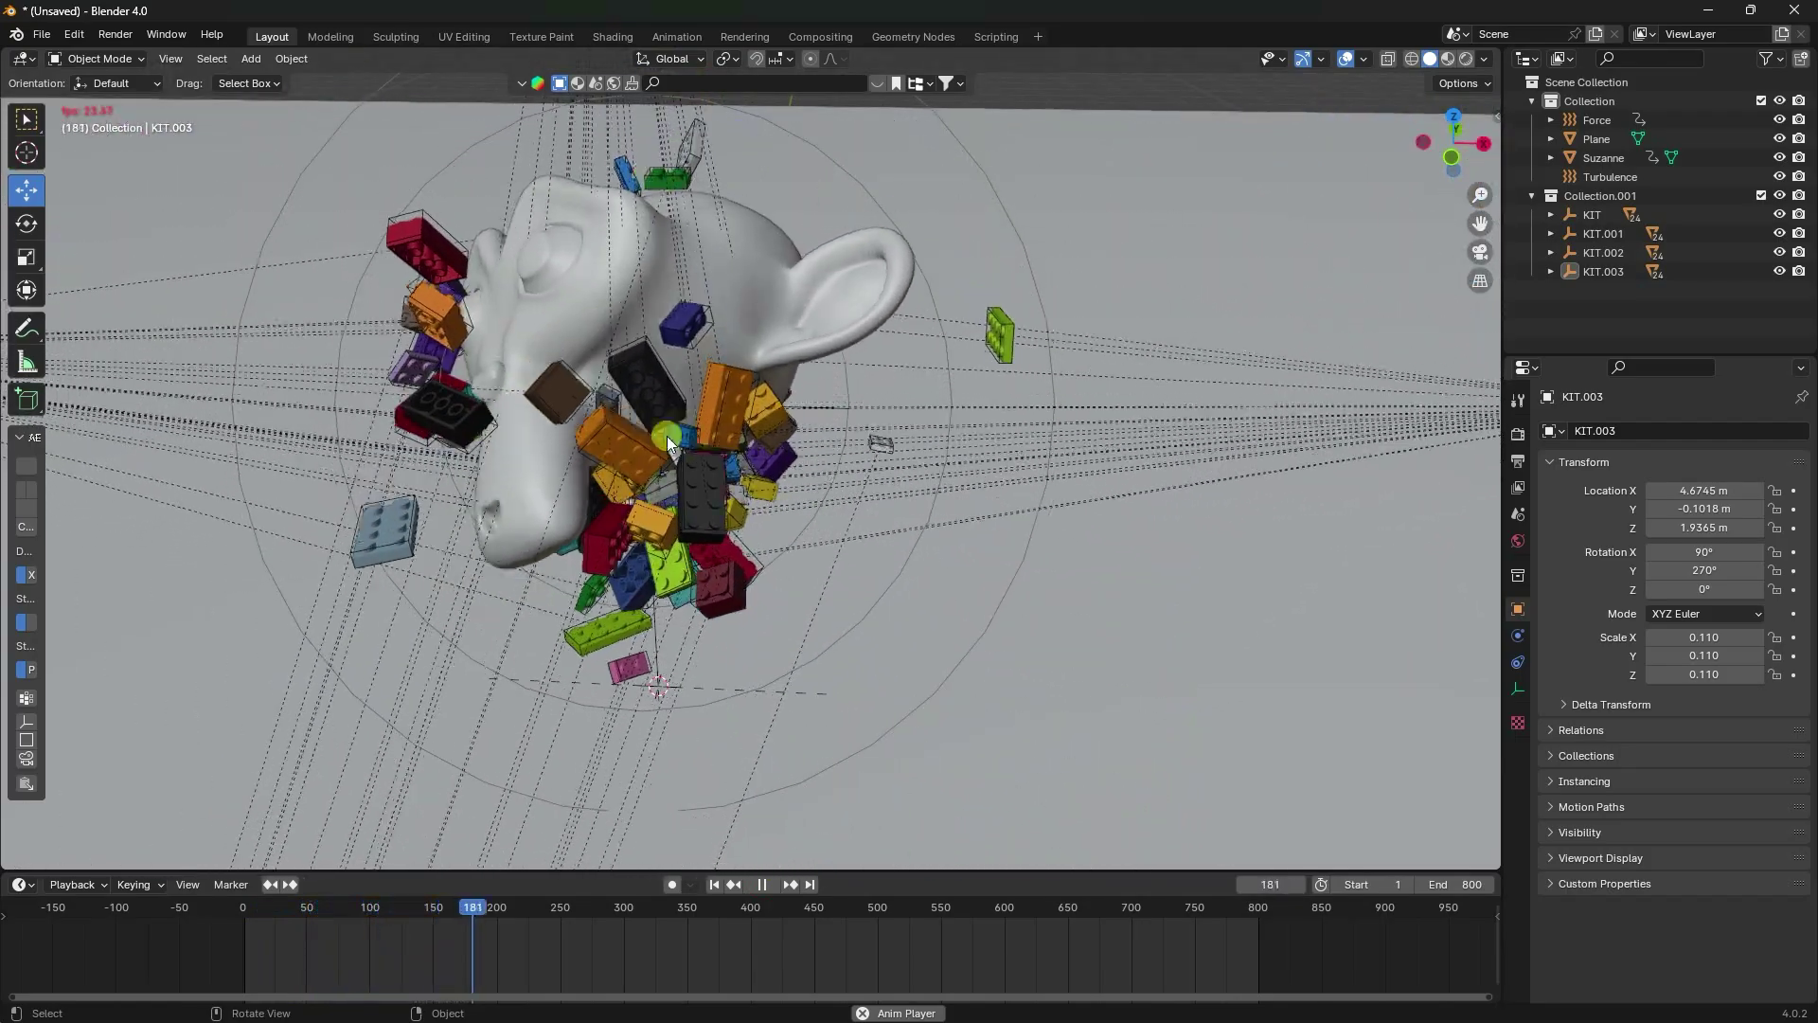
middle_drag(769, 543, 761, 521)
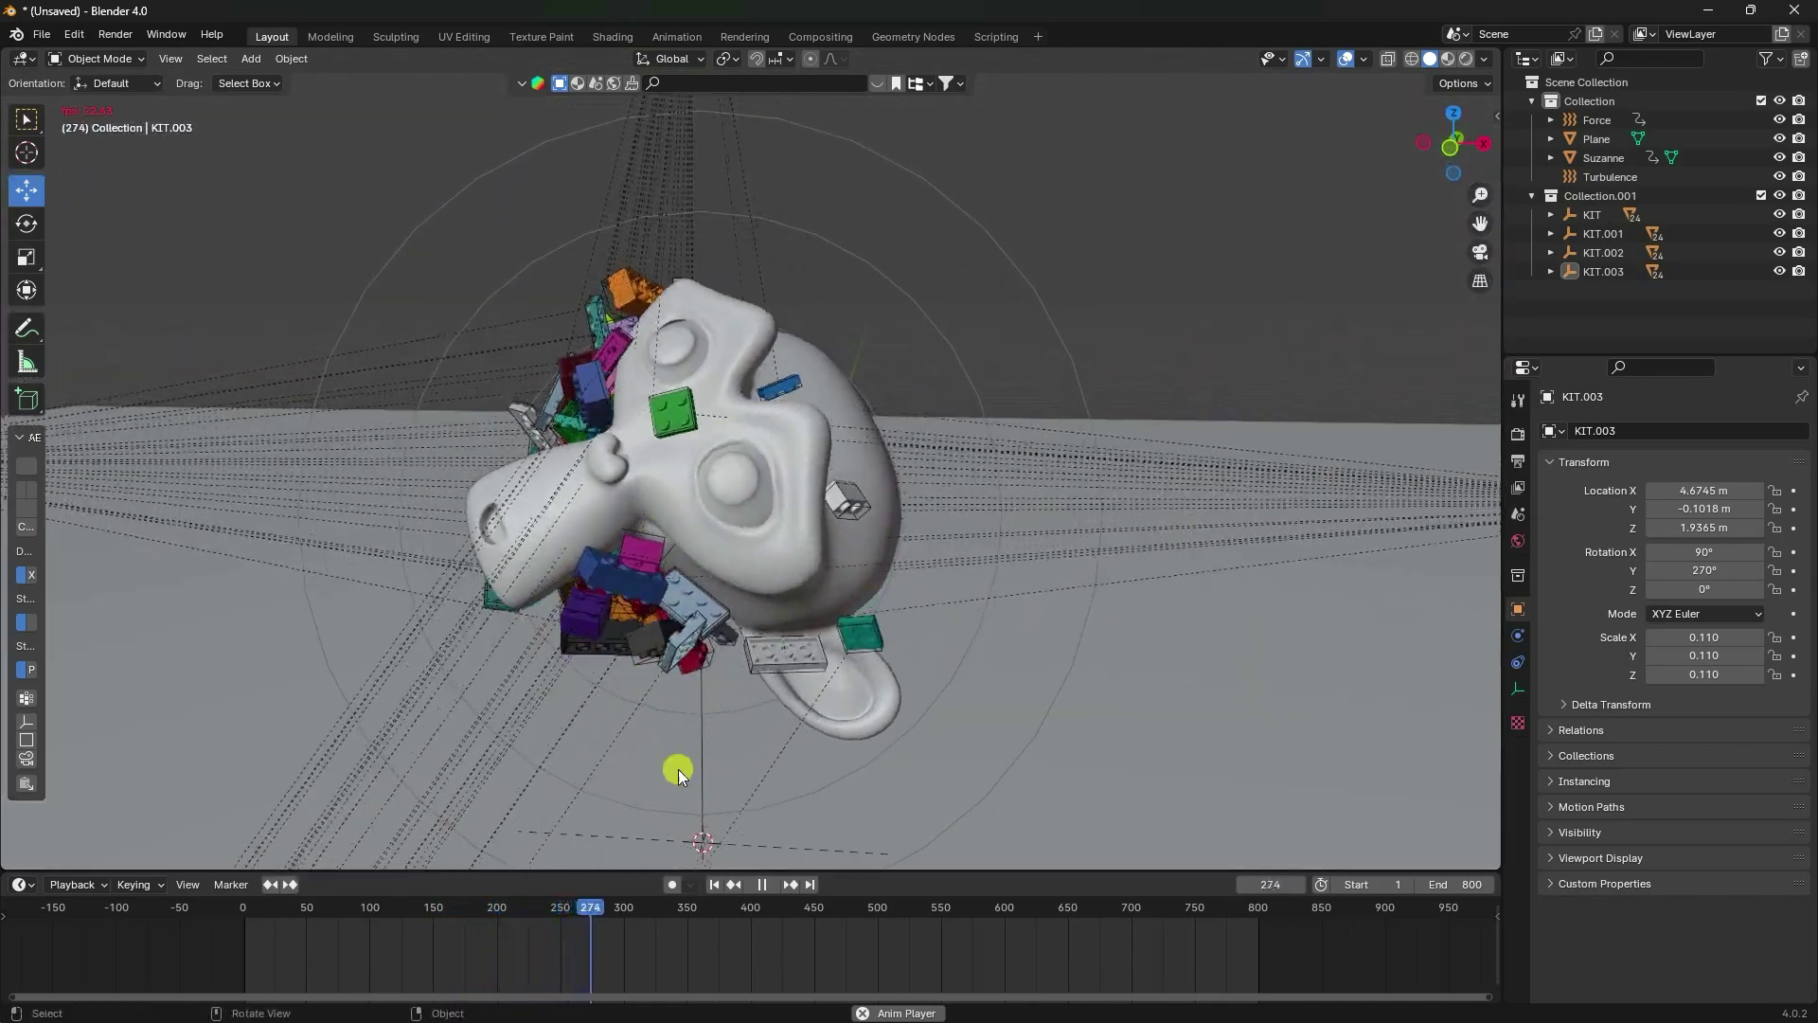
click(762, 884)
click(714, 883)
Duplicate the entire KIT.003 brick hierarchy.
mouse_move(797, 540)
middle_down()
mouse_move(639, 606)
mouse_move(791, 553)
middle_up()
click(1590, 270)
scroll(1076, 673, down, 5)
right_click(1599, 273)
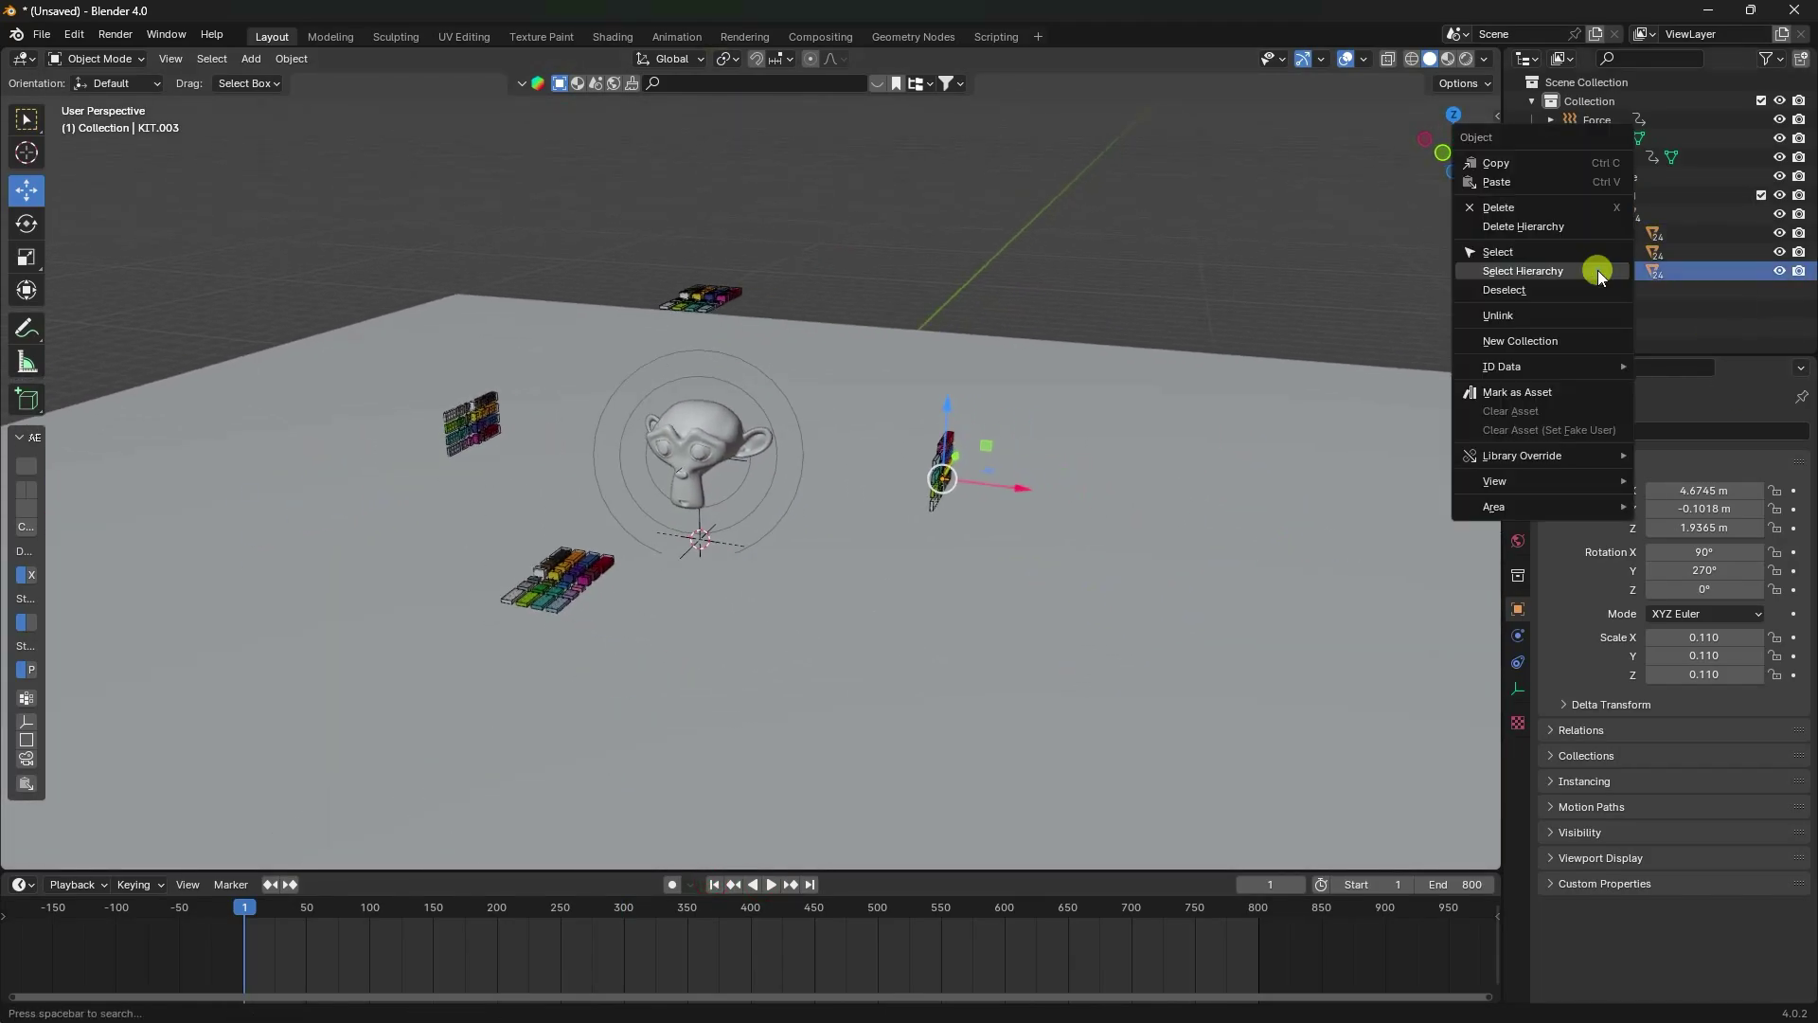
click(1549, 277)
key(ctrl+c)
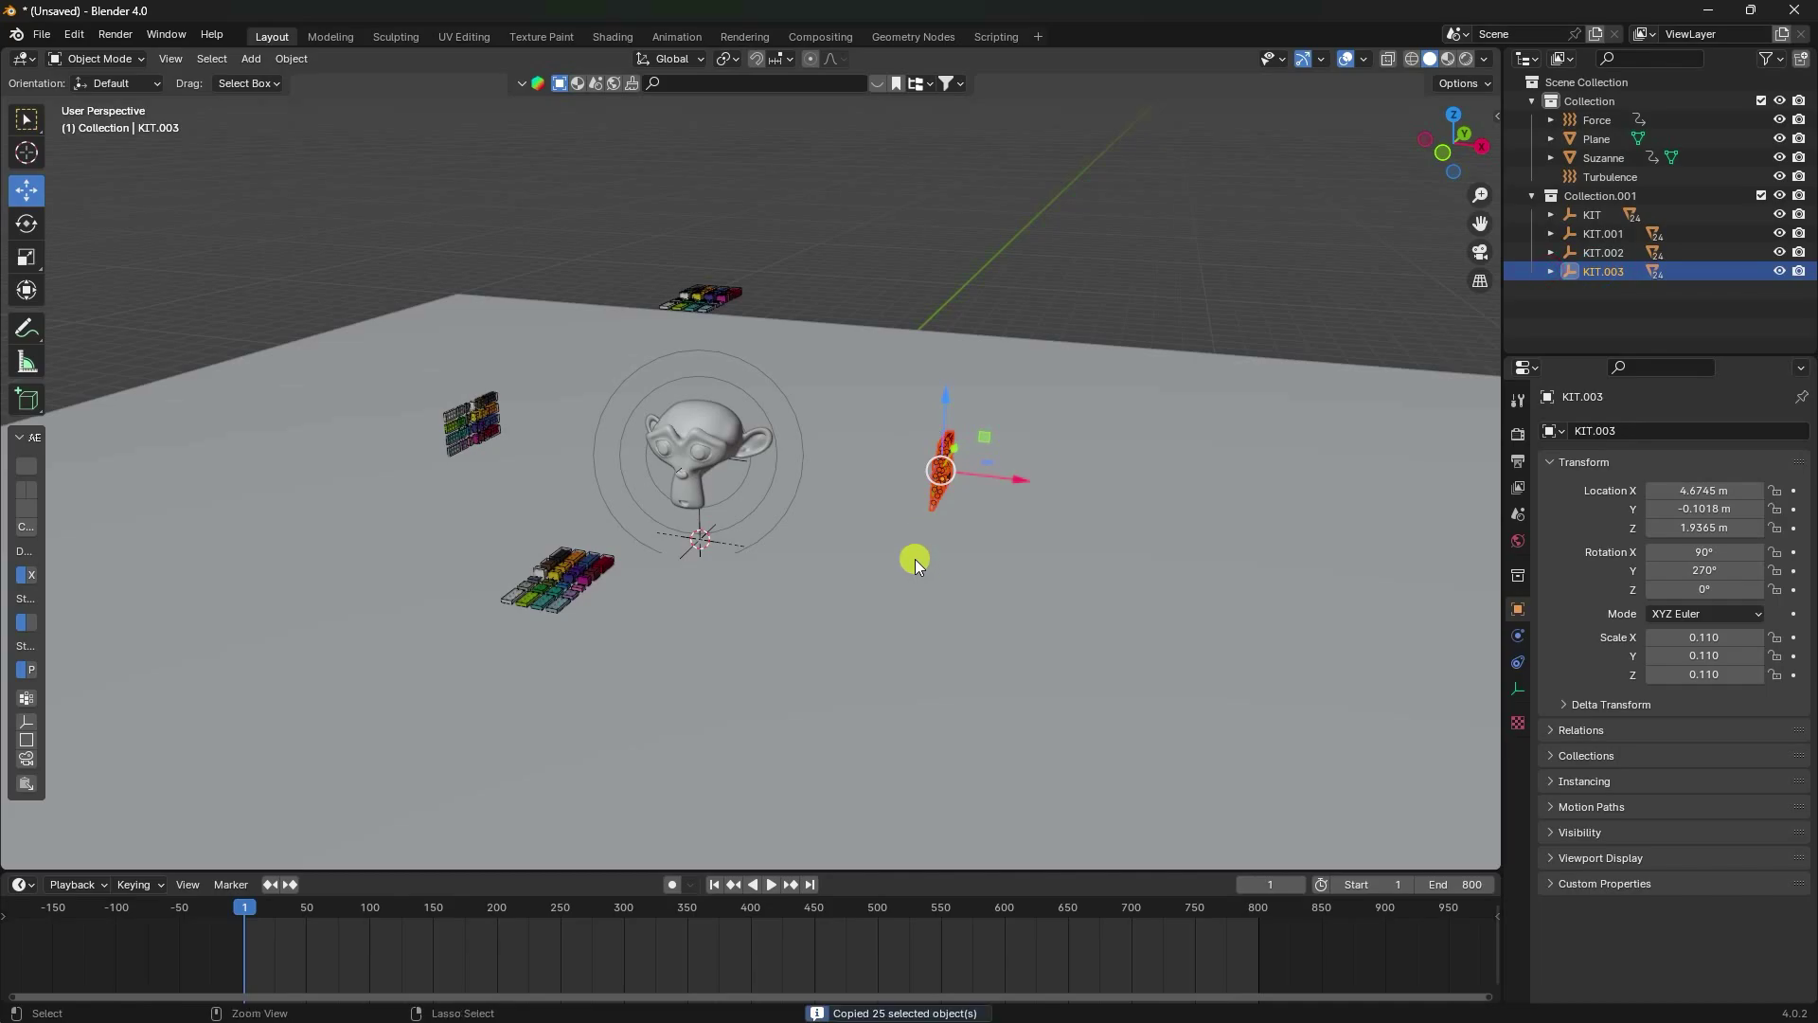
key(ctrl+v)
Move the new brick set forward along negative Y and shift it -1.4004 m along X.
middle_drag(991, 442, 794, 405)
key(g)
key(y)
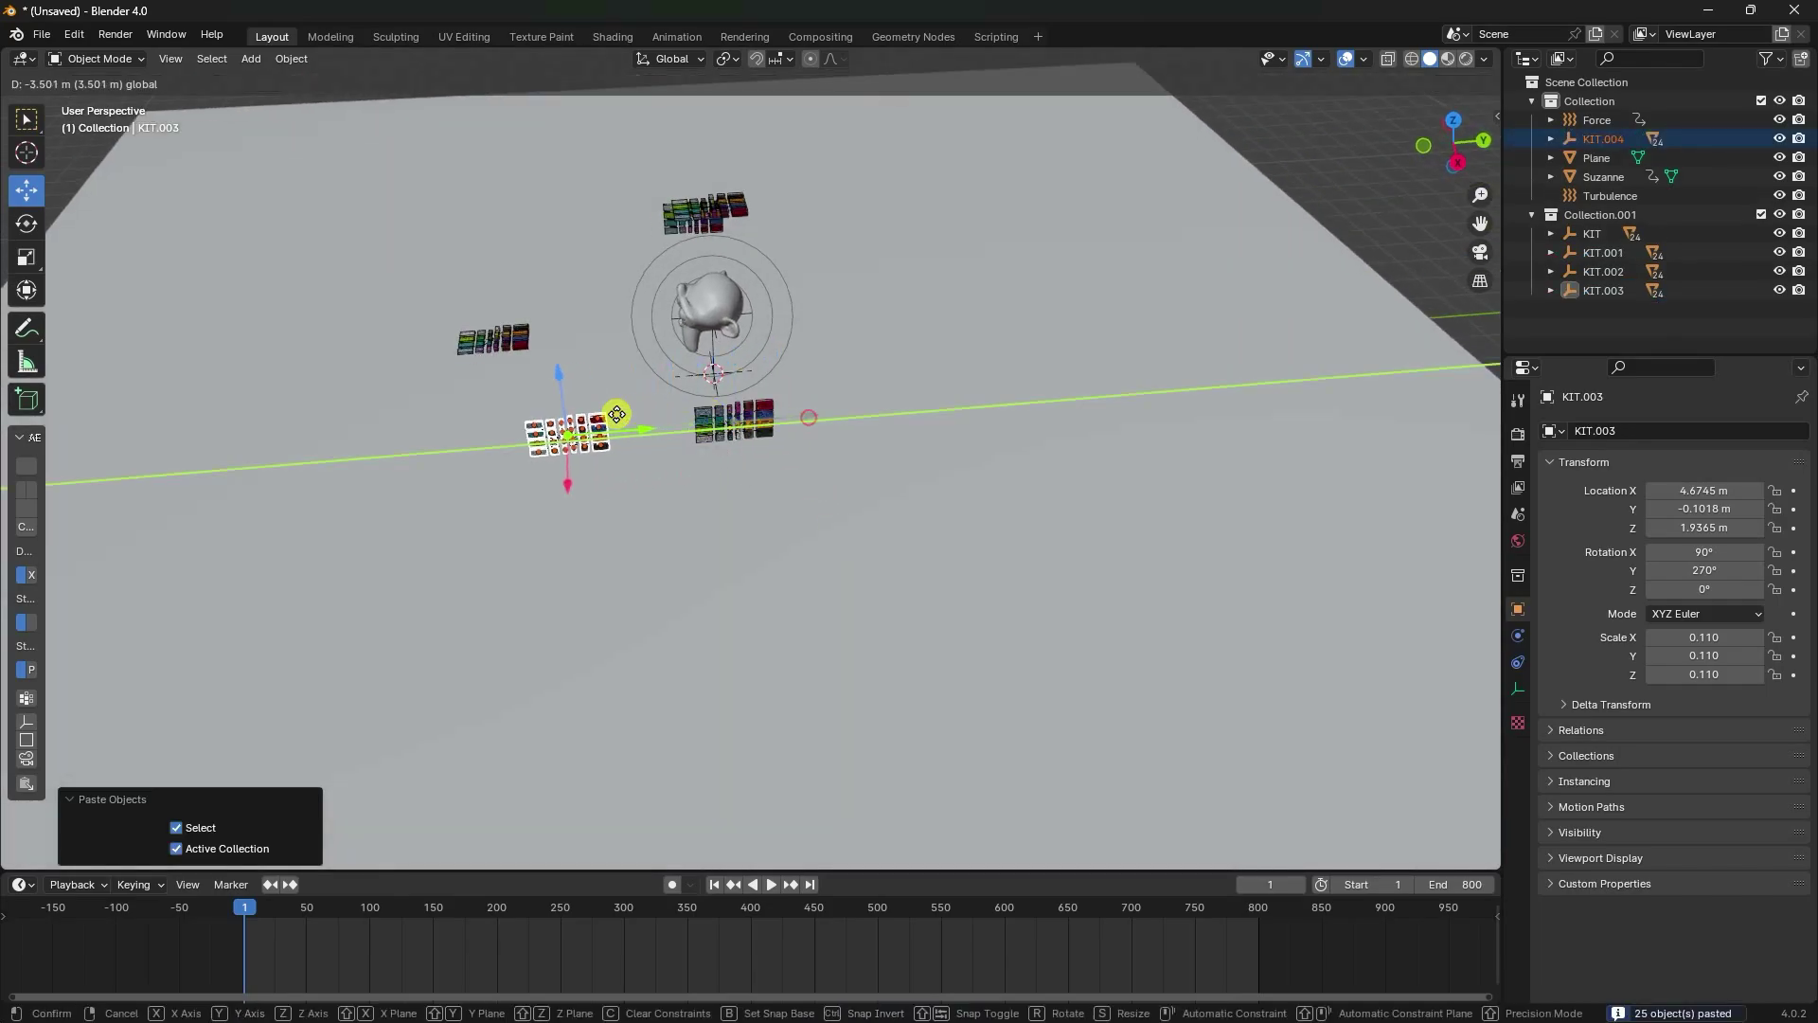
click(594, 401)
middle_drag(594, 401, 775, 452)
drag(811, 436, 686, 366)
middle_drag(686, 365, 777, 530)
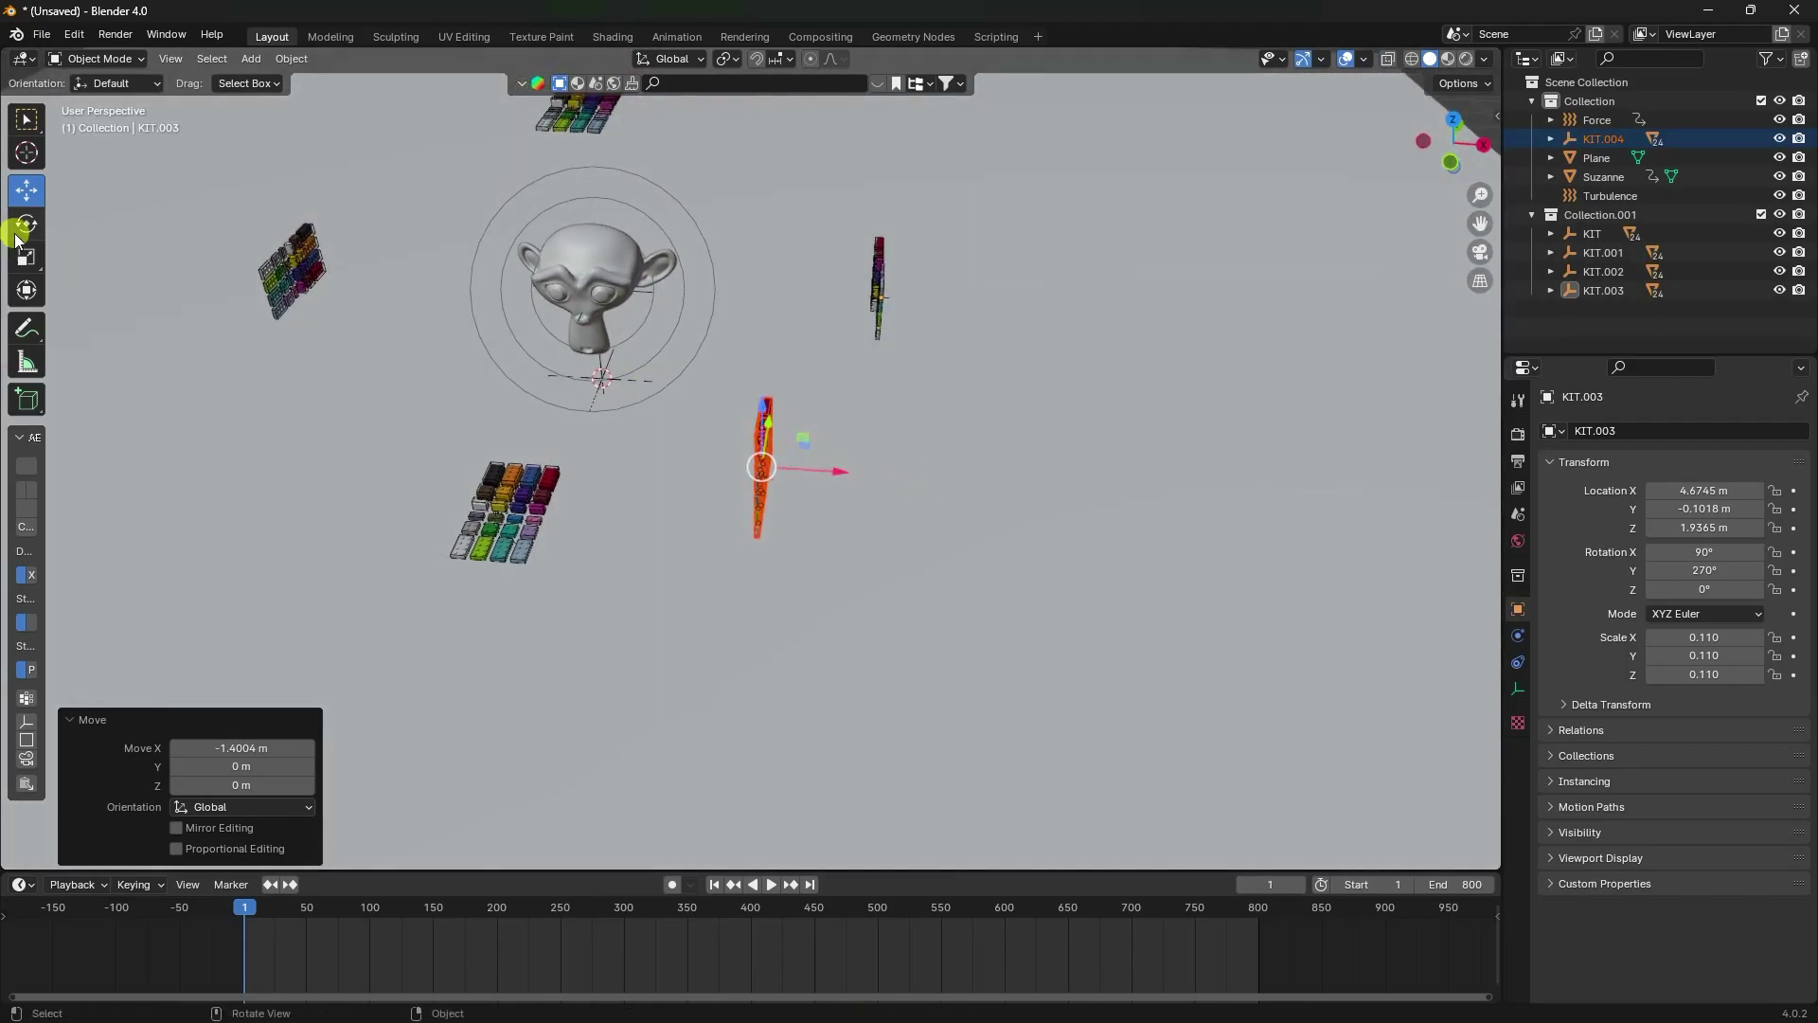
Rotate the front brick set -42.2° about the global Z axis and scale it uniformly by 1.215.
click(26, 223)
drag(815, 512, 777, 502)
click(27, 188)
middle_drag(838, 487, 873, 433)
key(s)
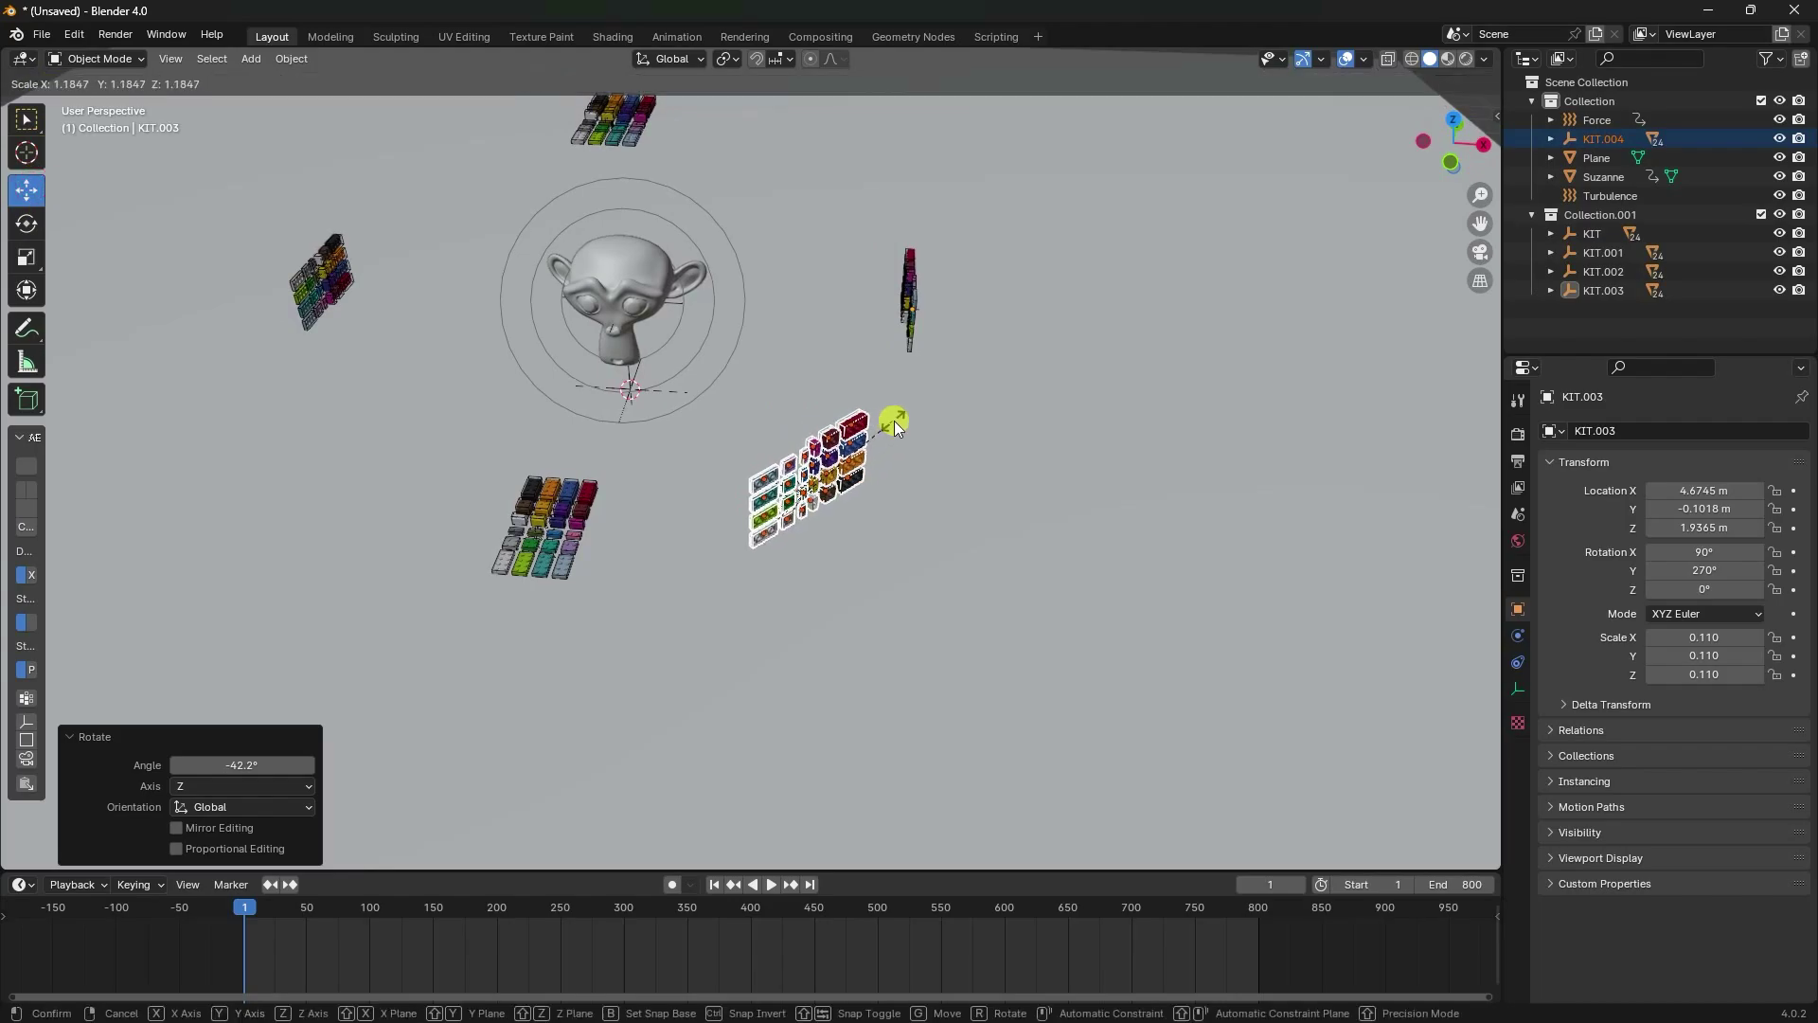
click(896, 421)
shift+middle_drag(839, 460, 987, 451)
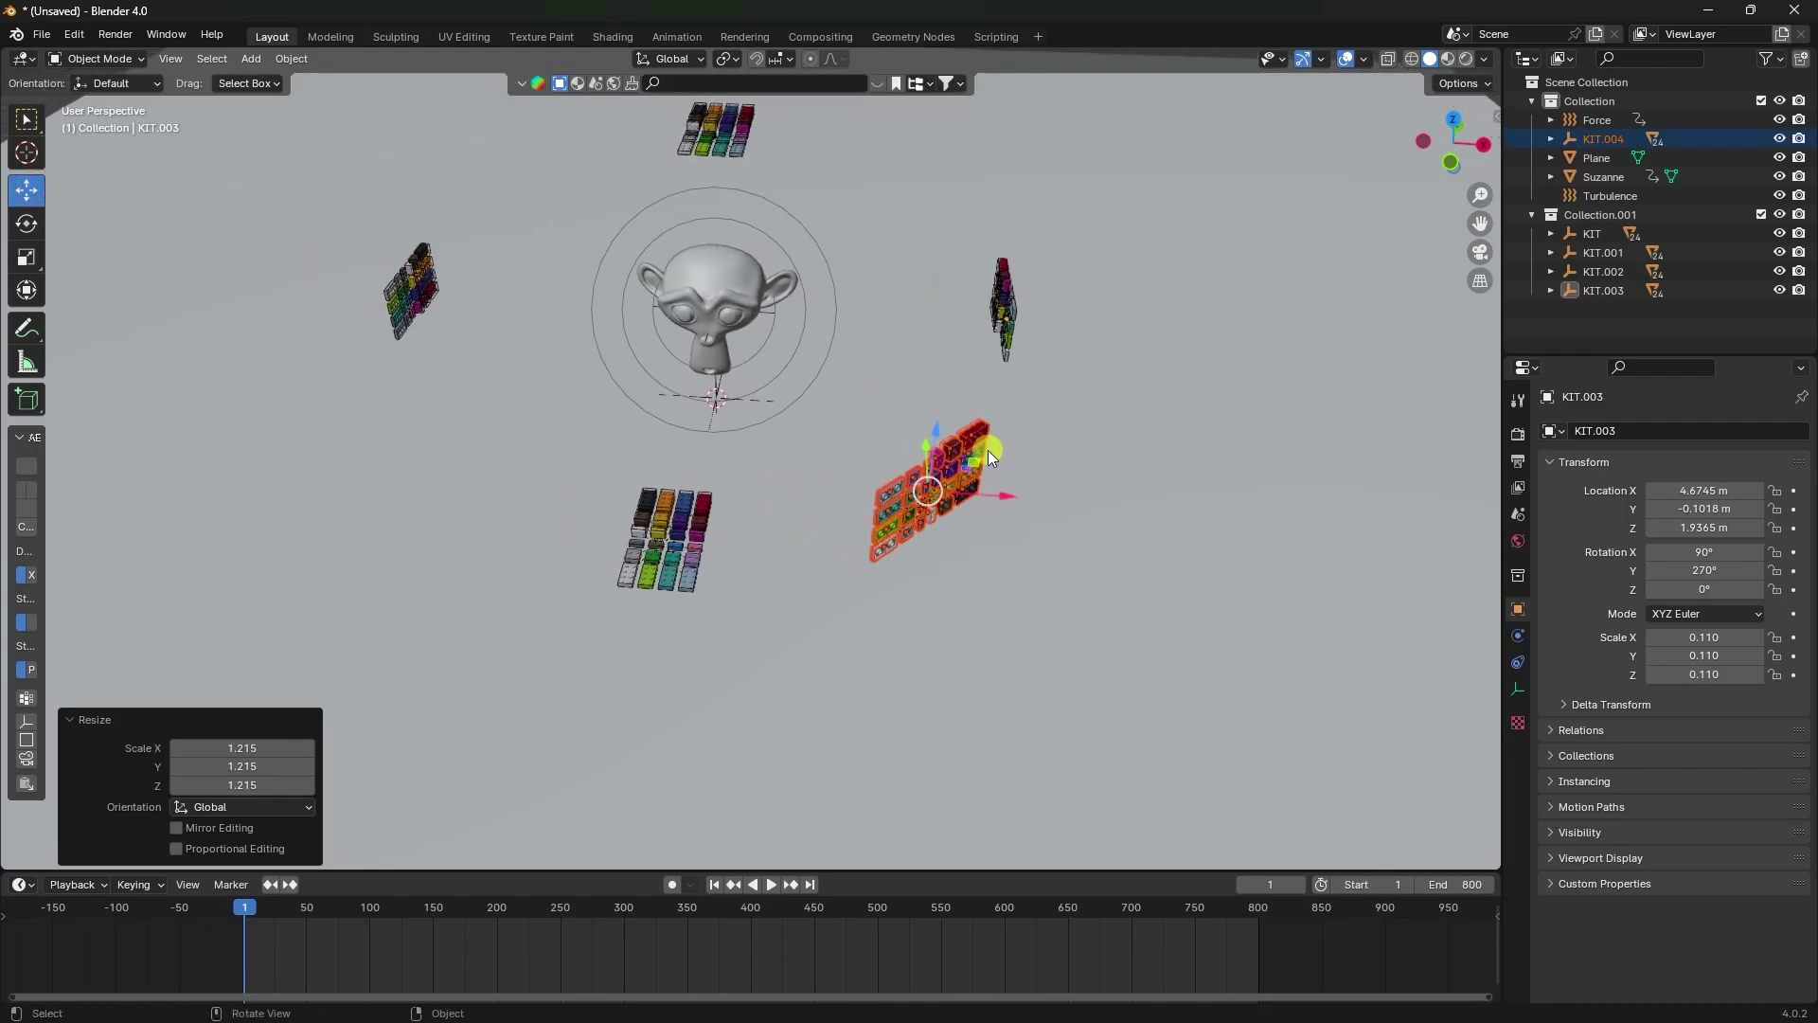
Duplicate the angled brick set, move the copy along X to the opposite front corner and rotate it -61.2° about Z.
key(ctrl+v)
drag(1000, 489, 407, 483)
click(13, 225)
click(27, 190)
middle_drag(539, 272, 1809, 458)
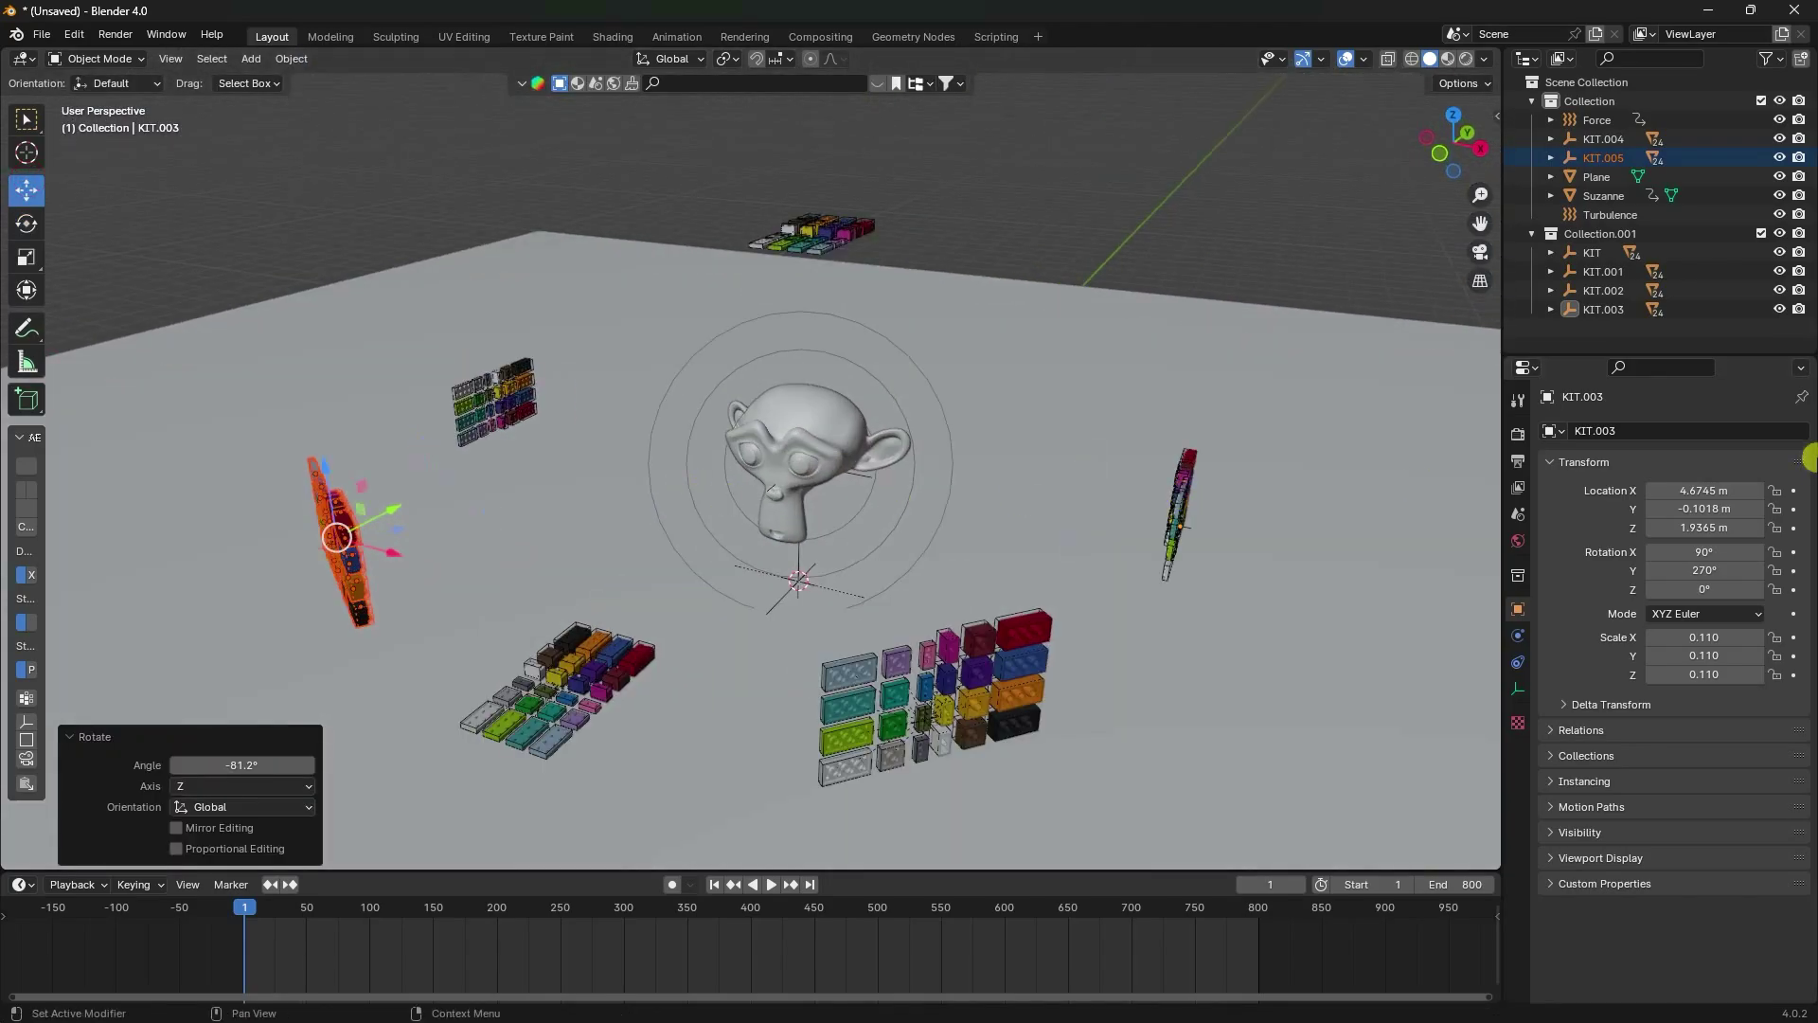
Select the KIT.001 brick hierarchy above the head and scale it uniformly by 1.270.
click(1617, 276)
right_click(1616, 273)
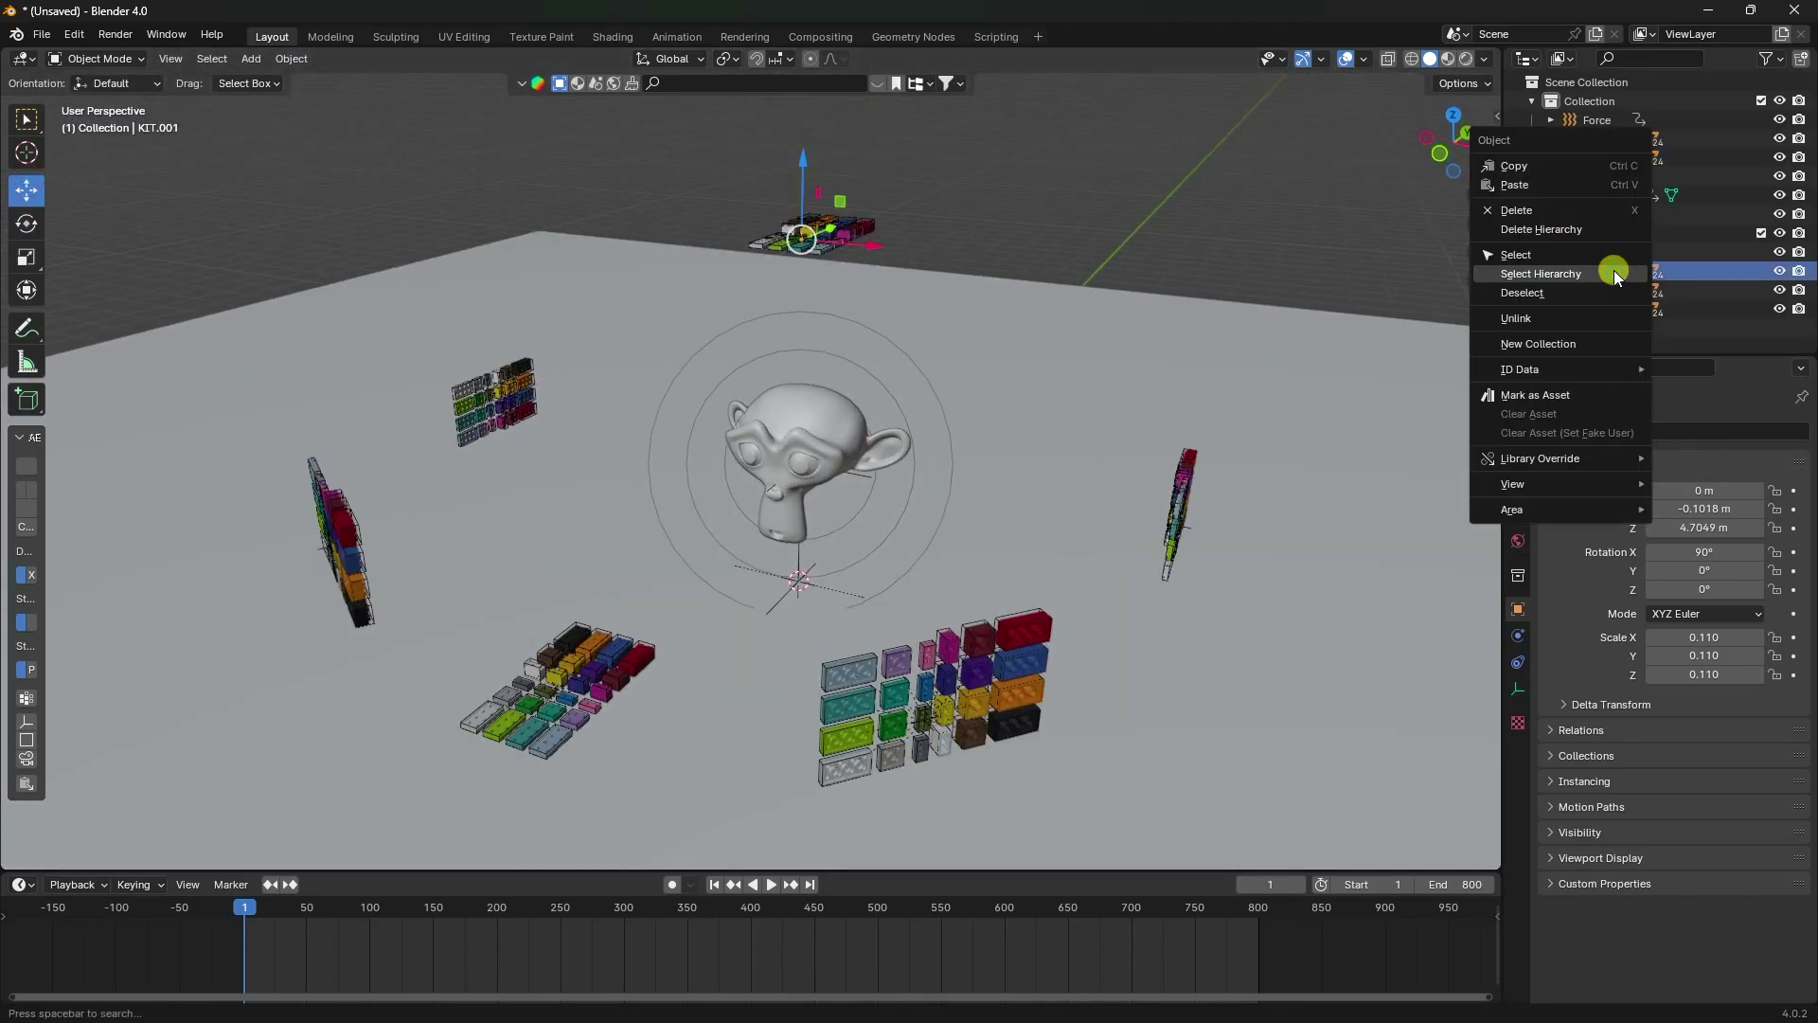
click(1614, 270)
key(s)
click(1072, 199)
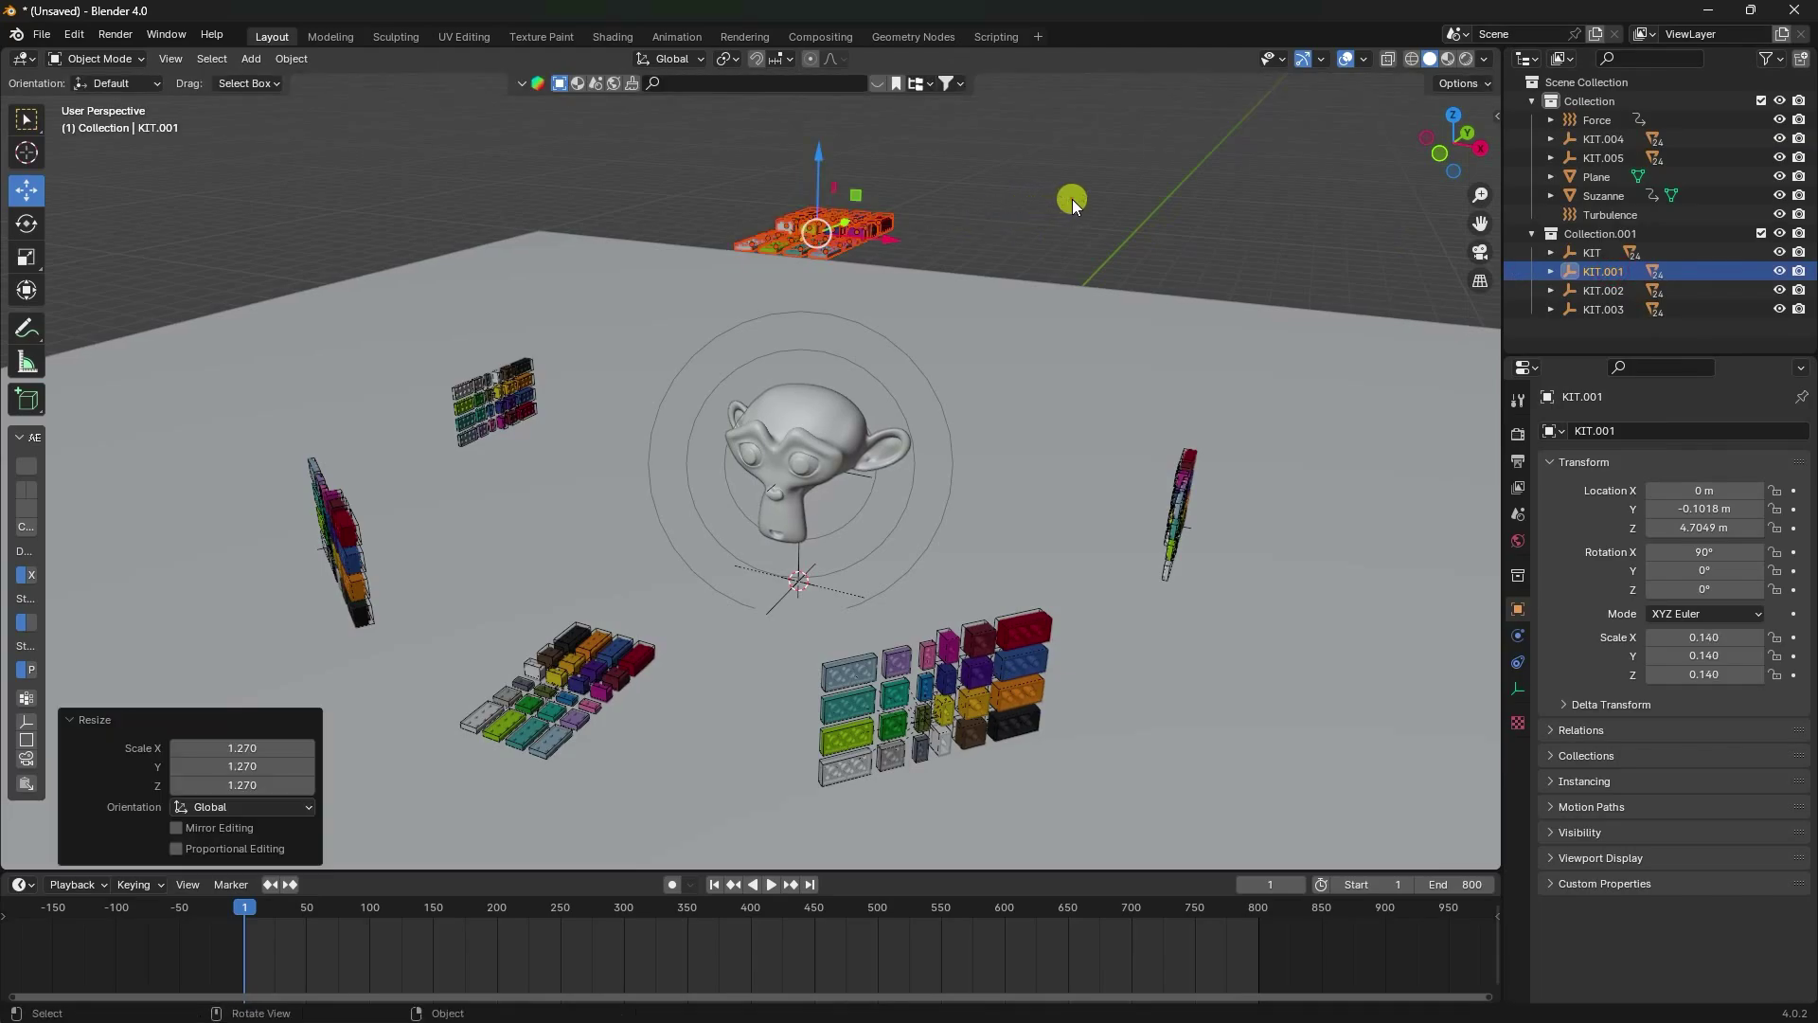
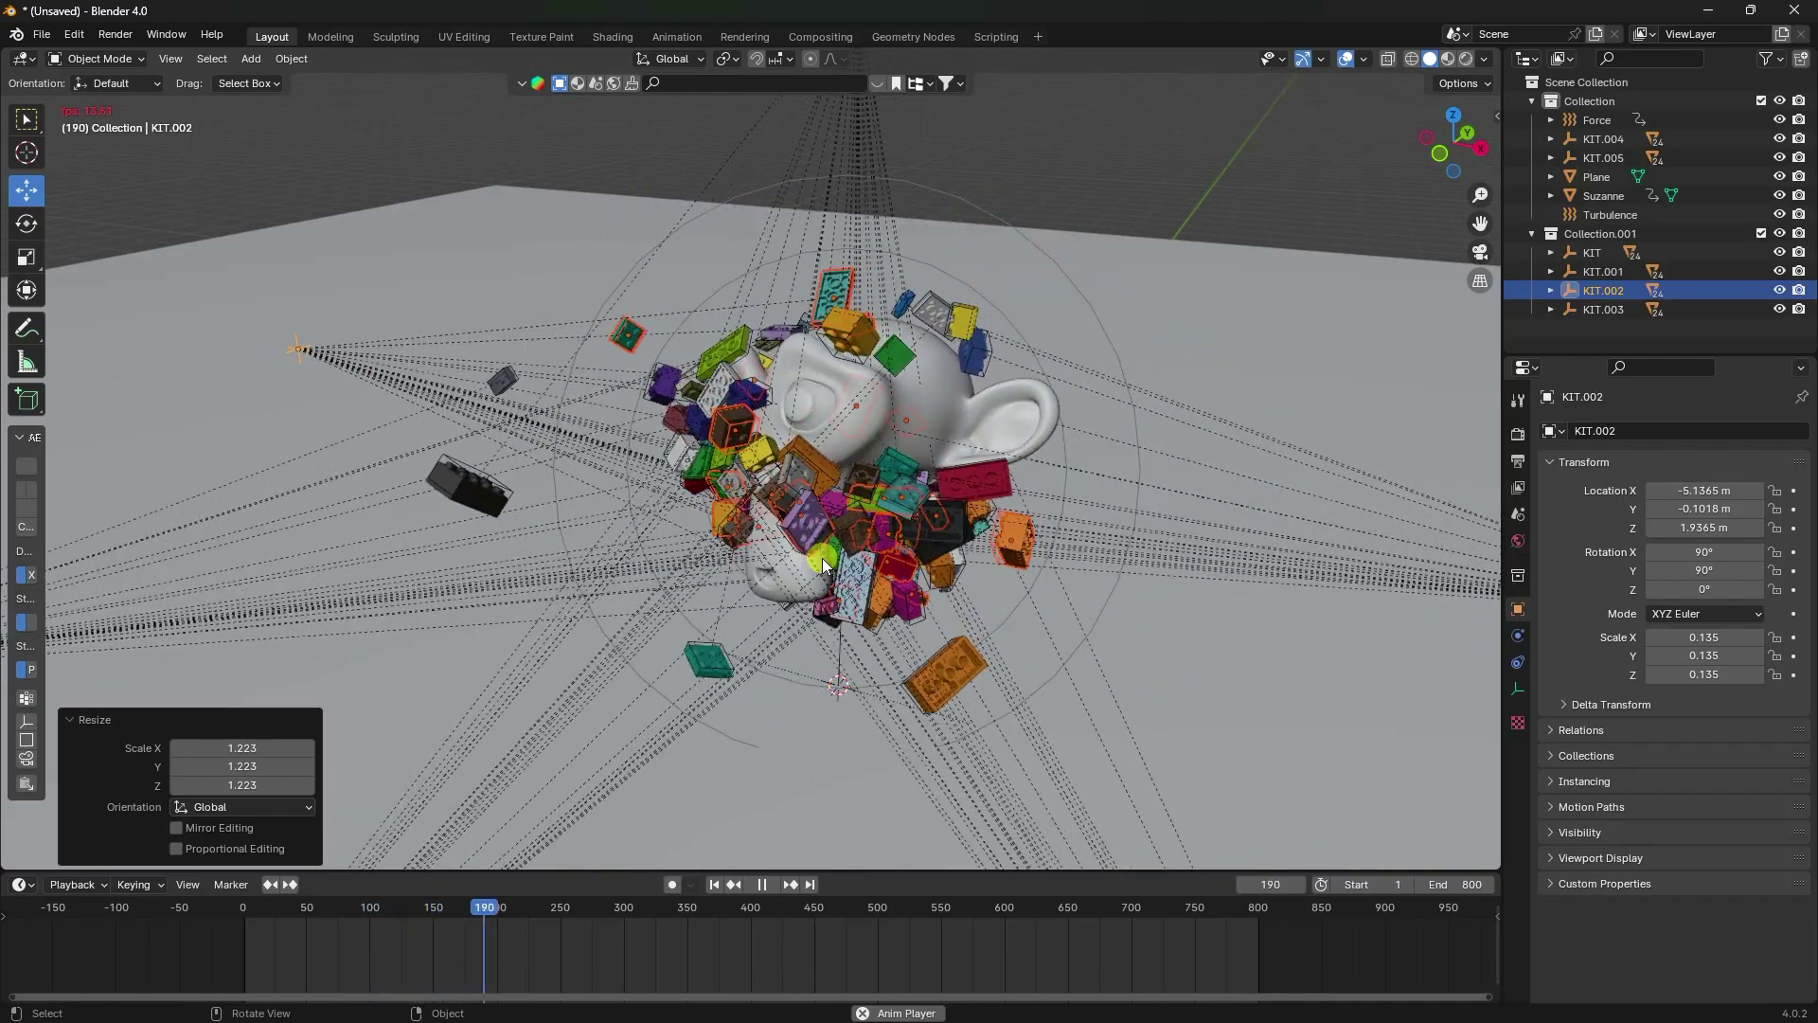
Stop playback, return to the start and keyframe the scene's Z gravity at 0 m/s² on frame 200.
click(763, 884)
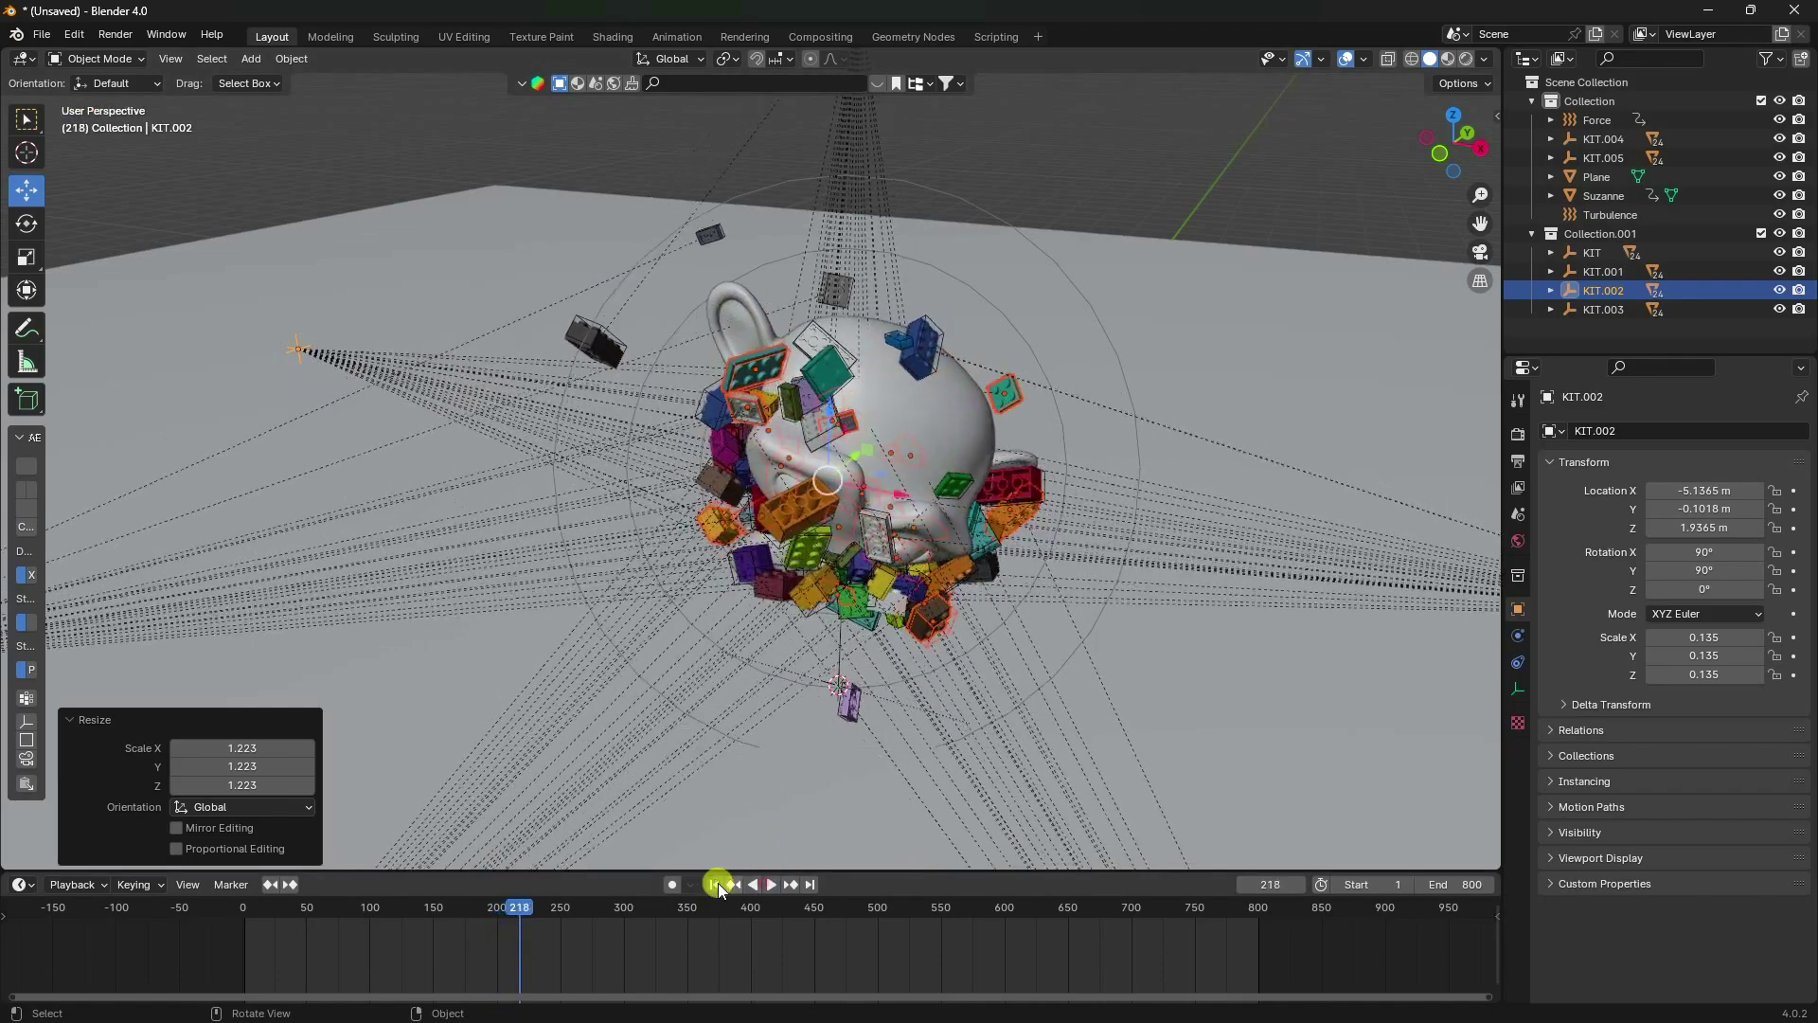
click(712, 885)
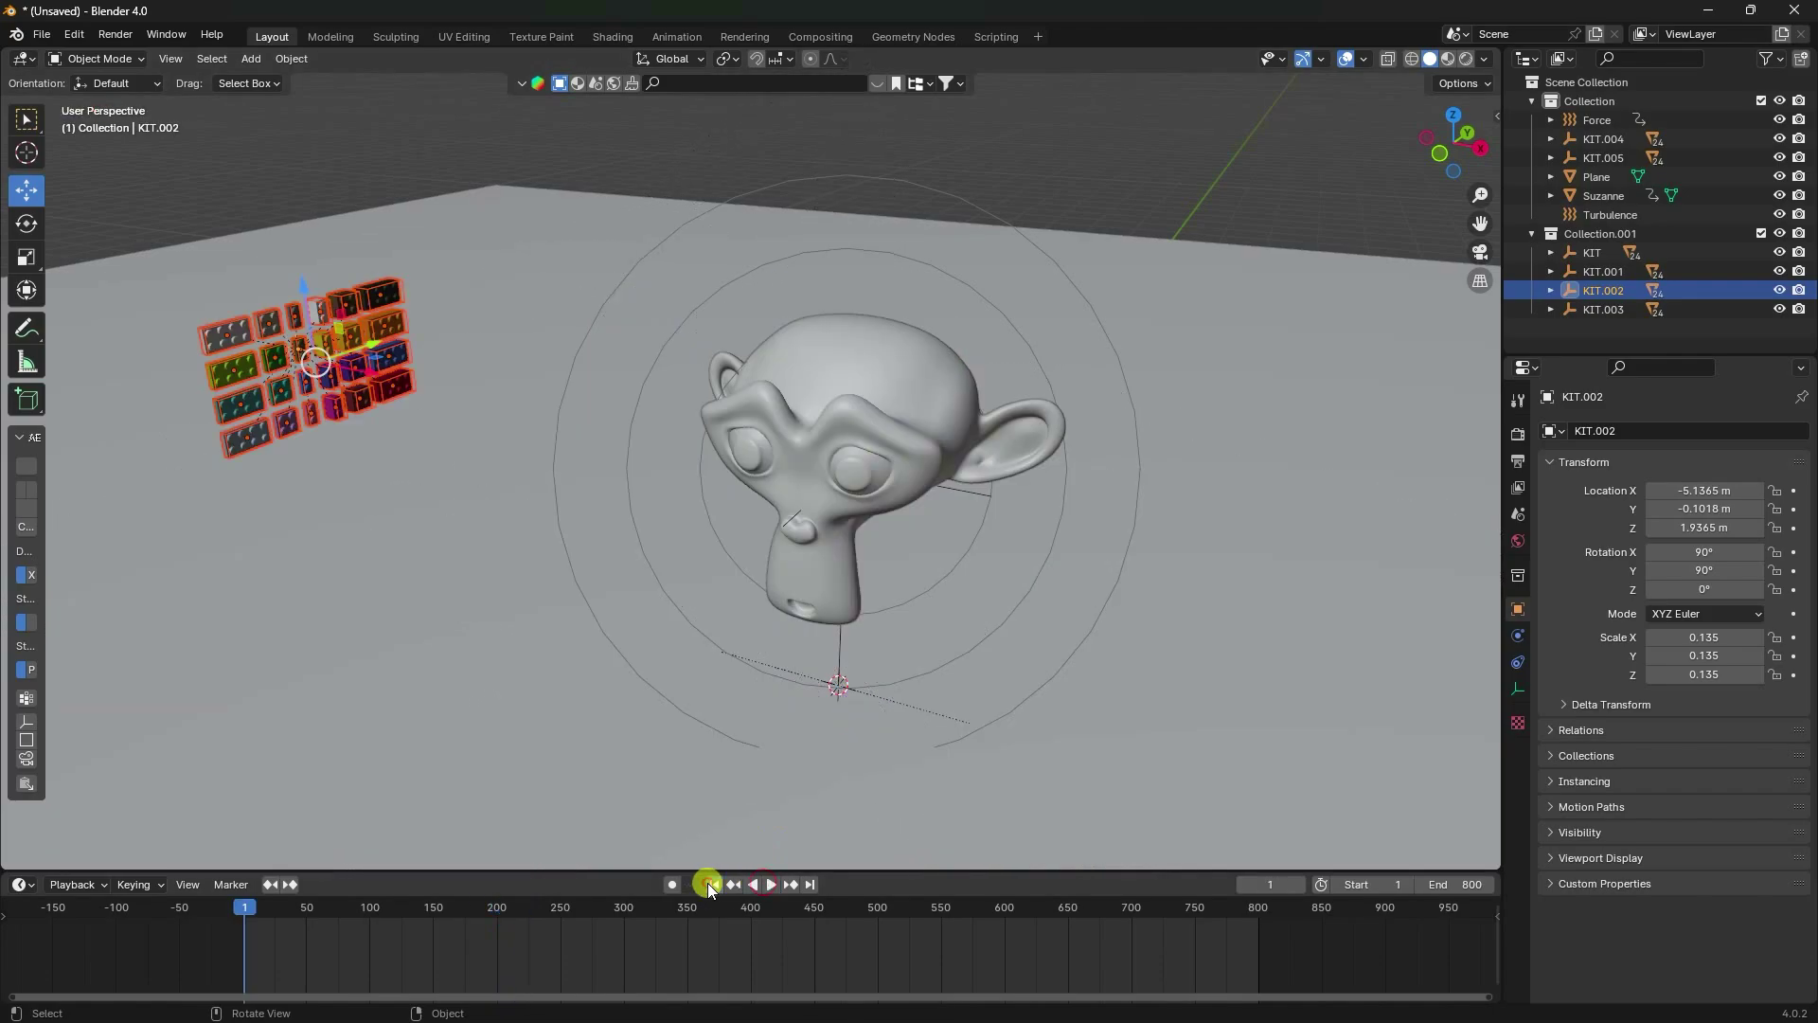
click(1527, 523)
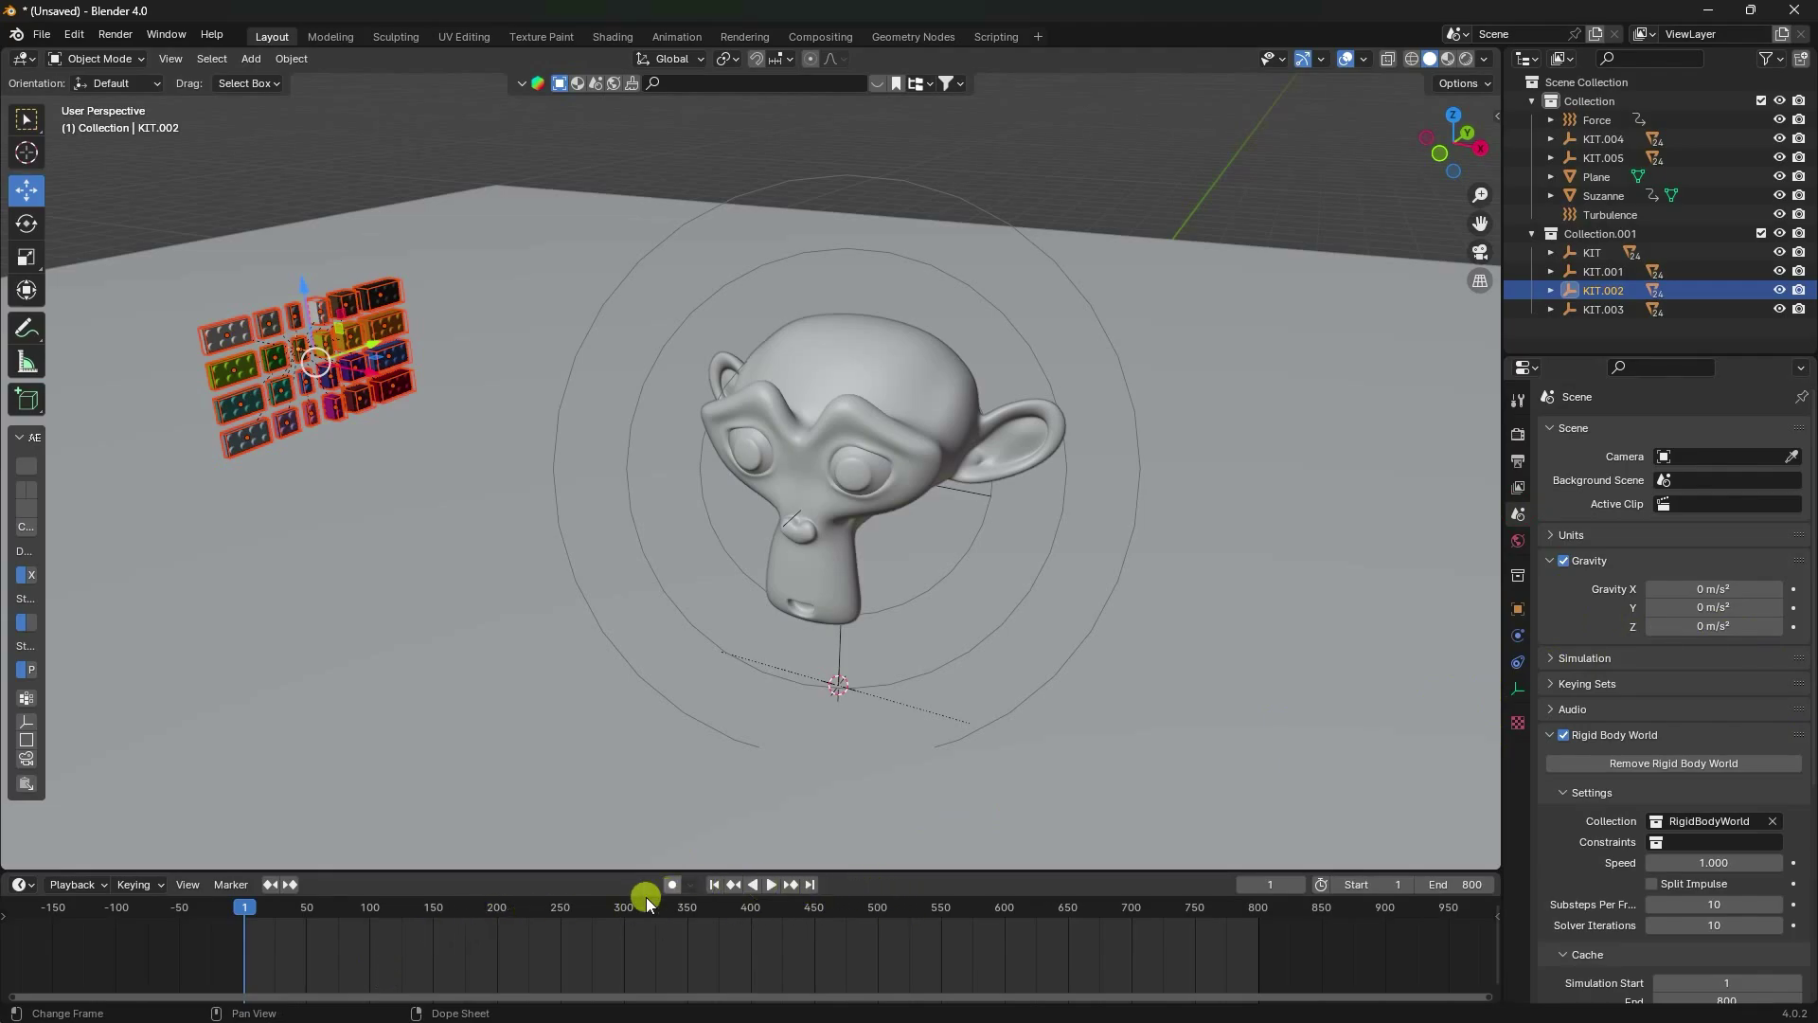
drag(547, 911, 497, 915)
click(1732, 674)
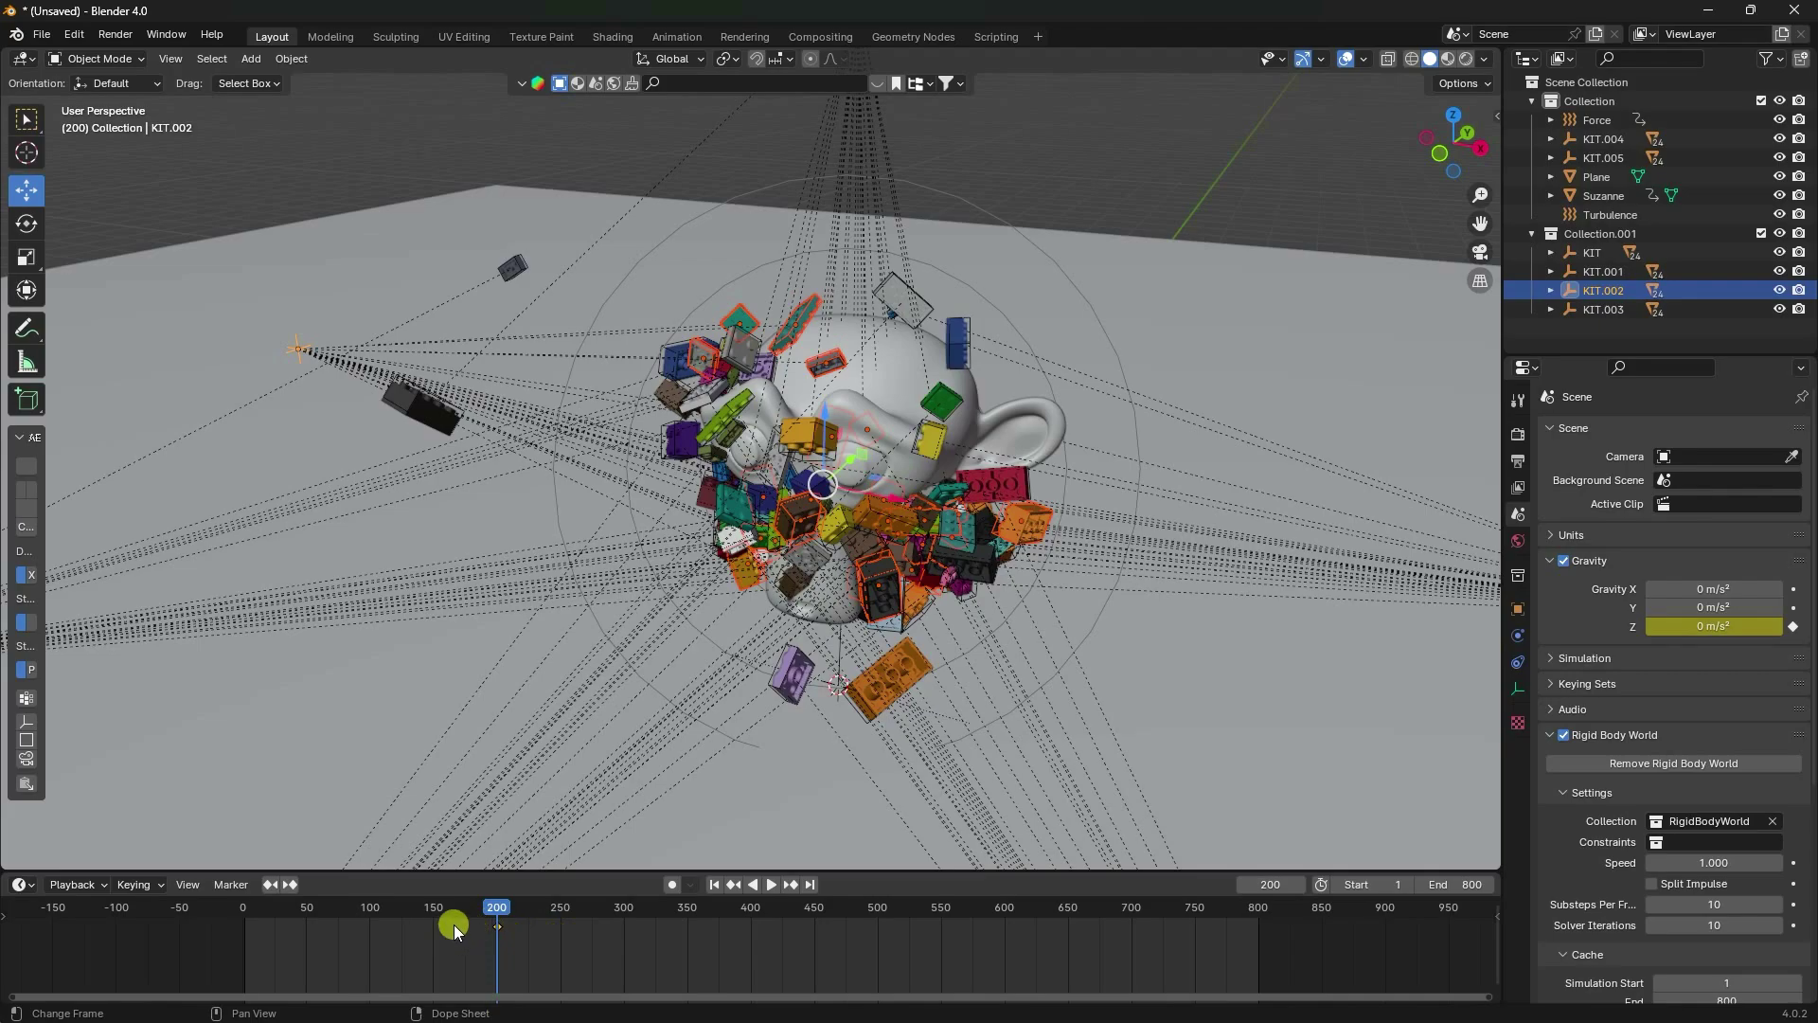
Keyframe the scene's Z gravity at -9.8 m/s² on frame 350 and back at 0 m/s² on frame 451.
drag(453, 924, 689, 930)
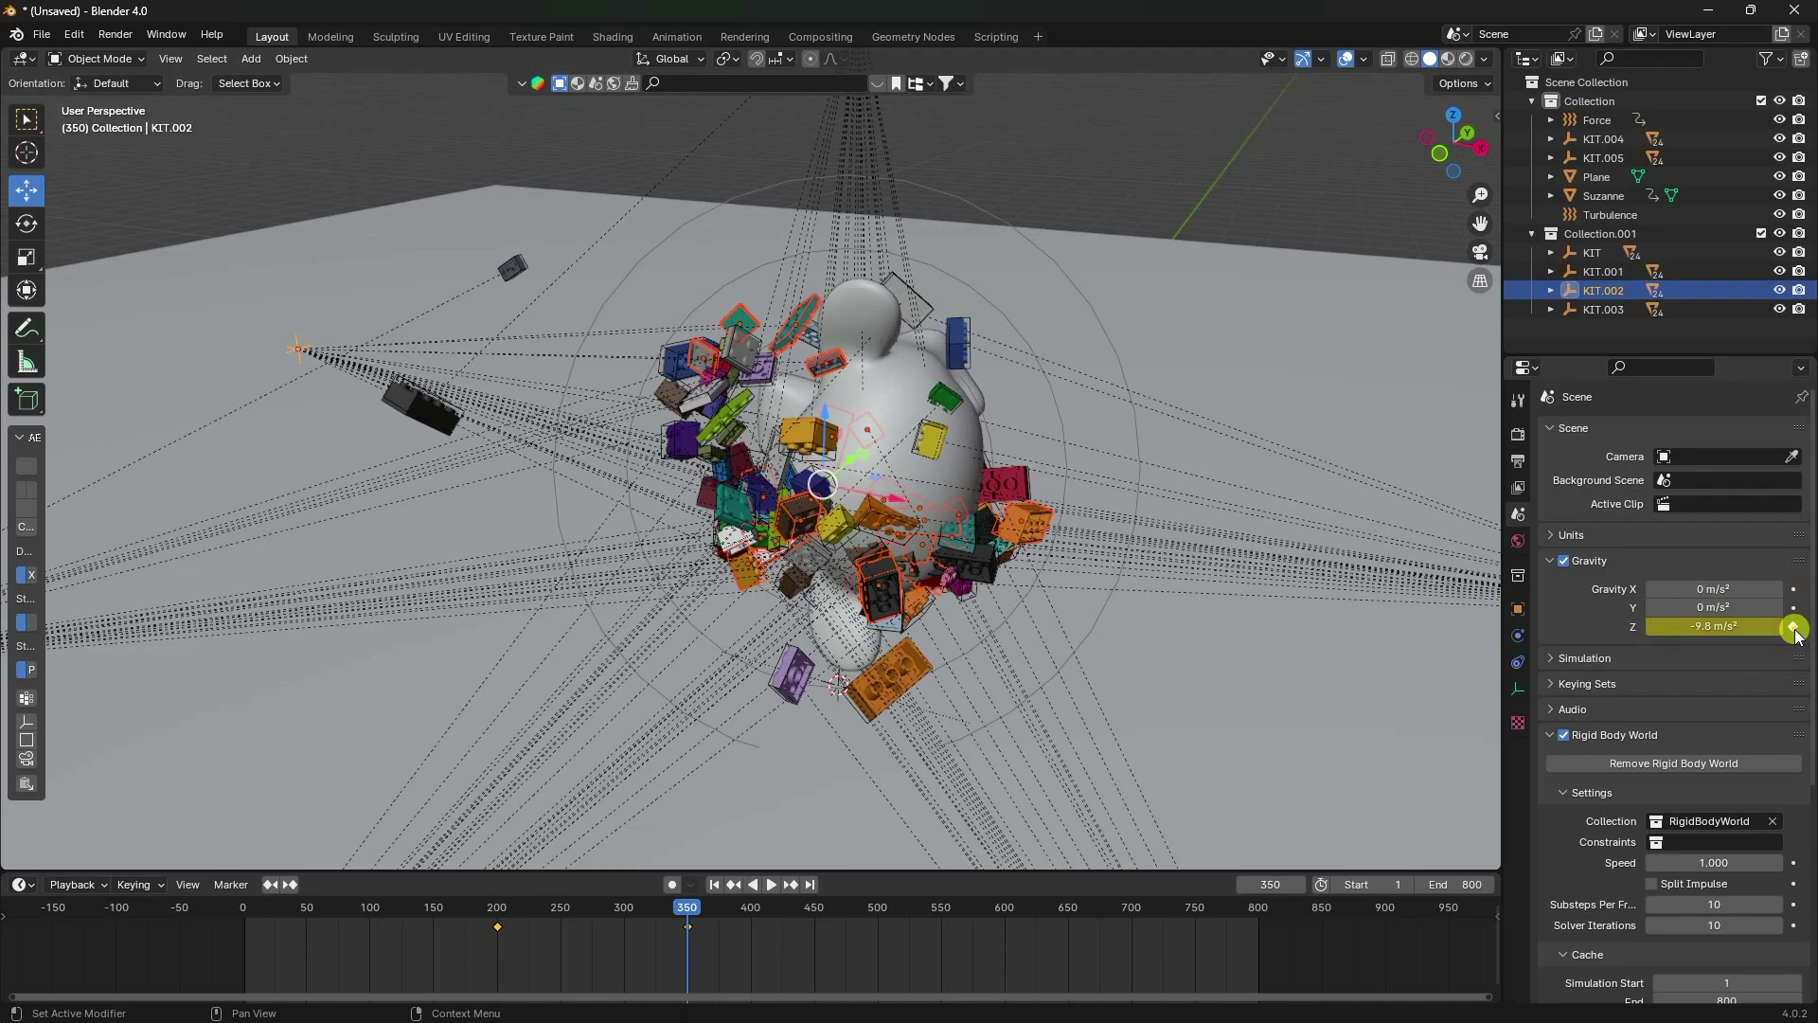
drag(682, 909, 815, 925)
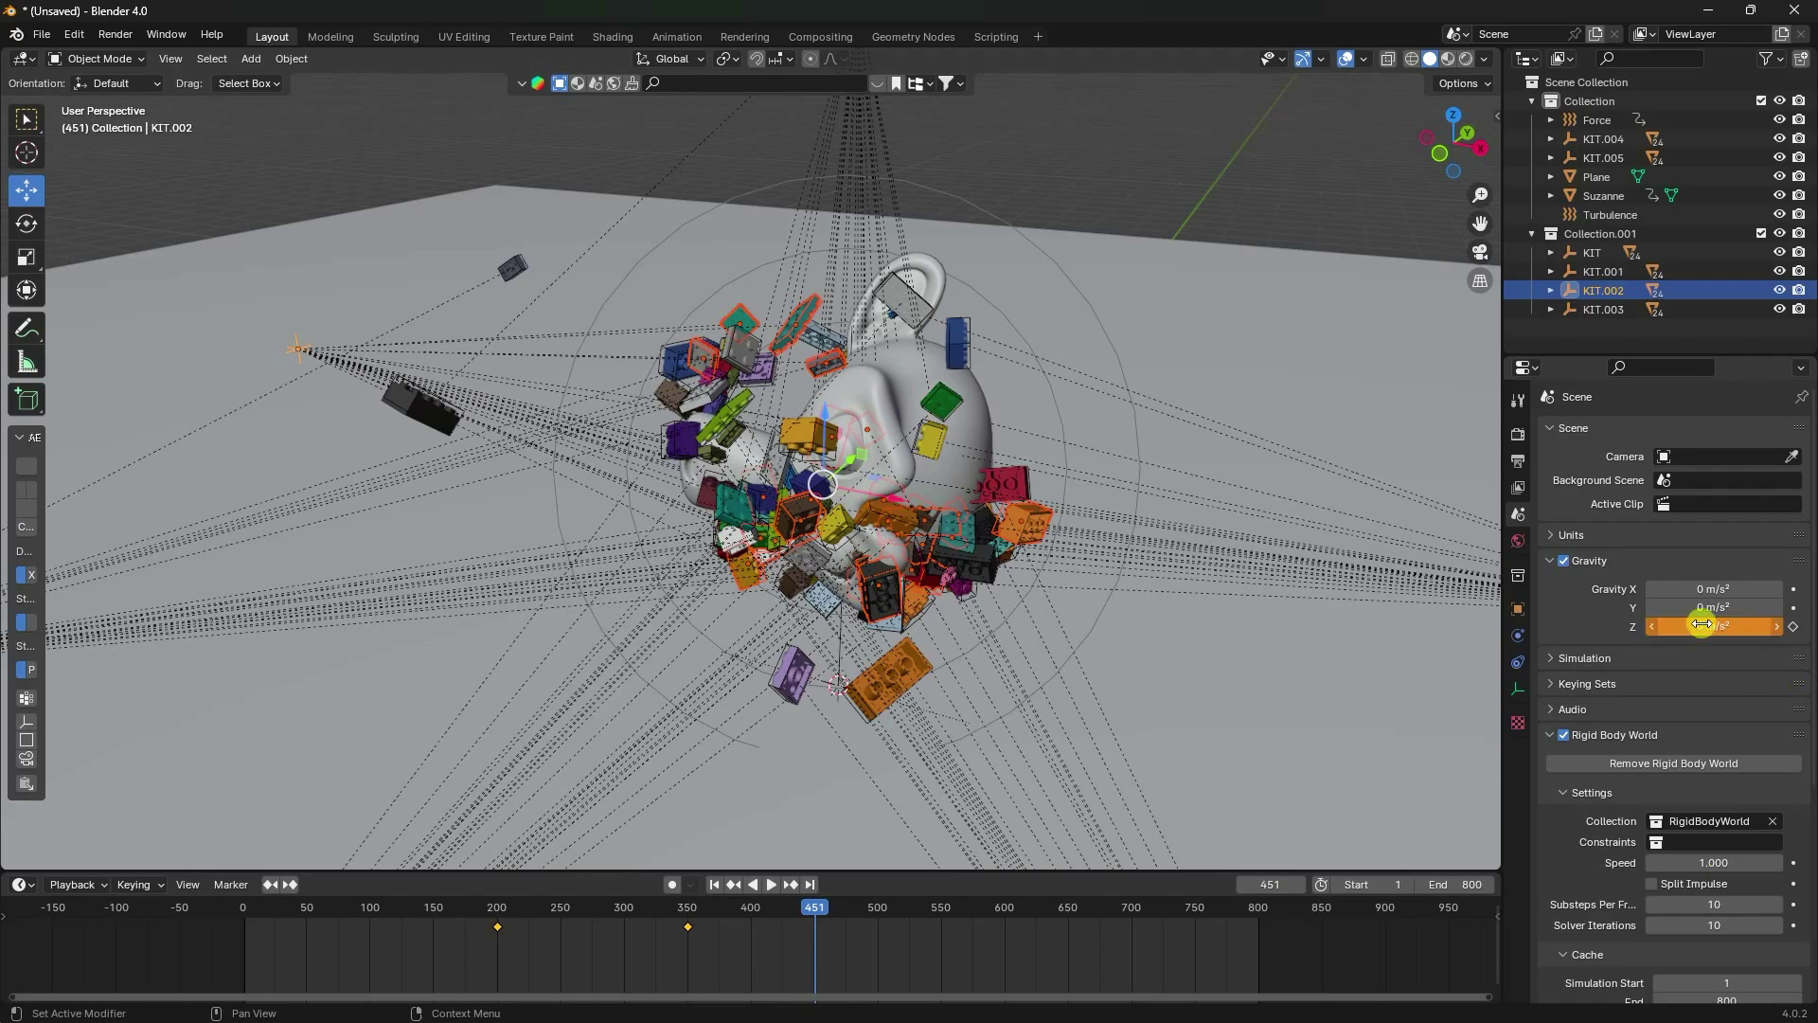
click(1793, 628)
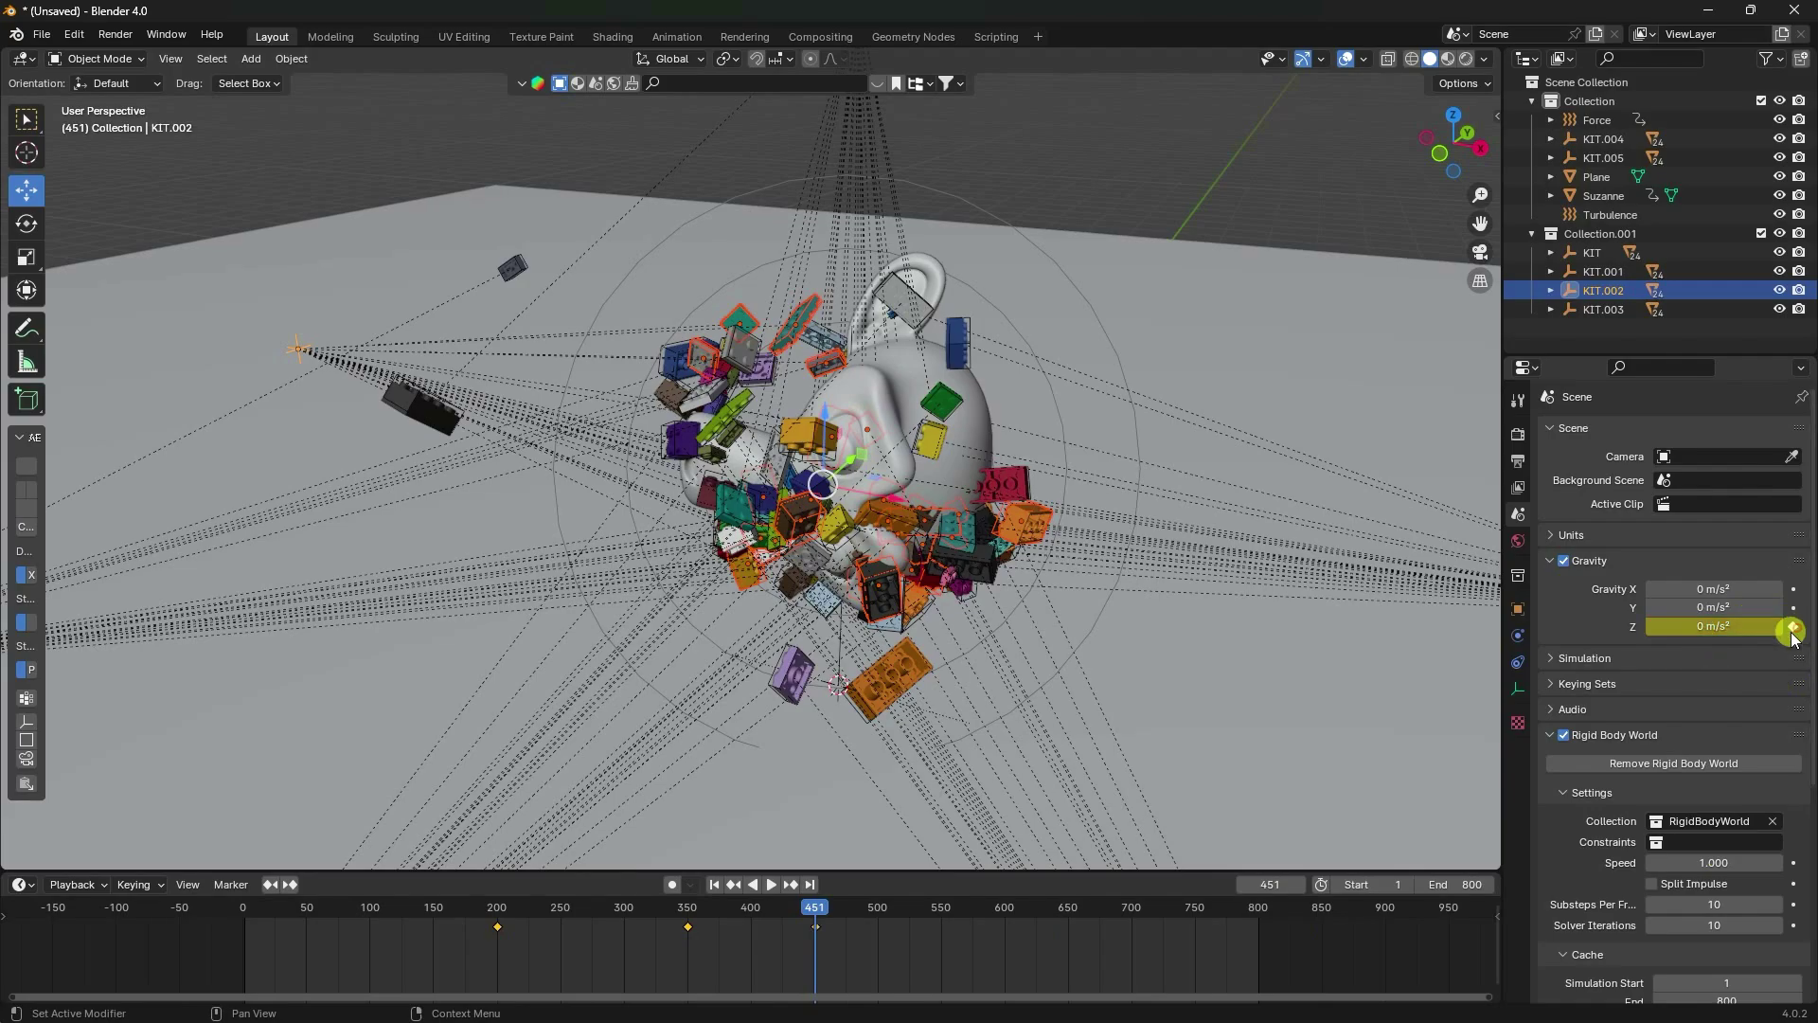
Play the simulation from the first frame and examine how the bricks react to the gravity keyframes around the head, then rewind.
click(715, 884)
click(771, 884)
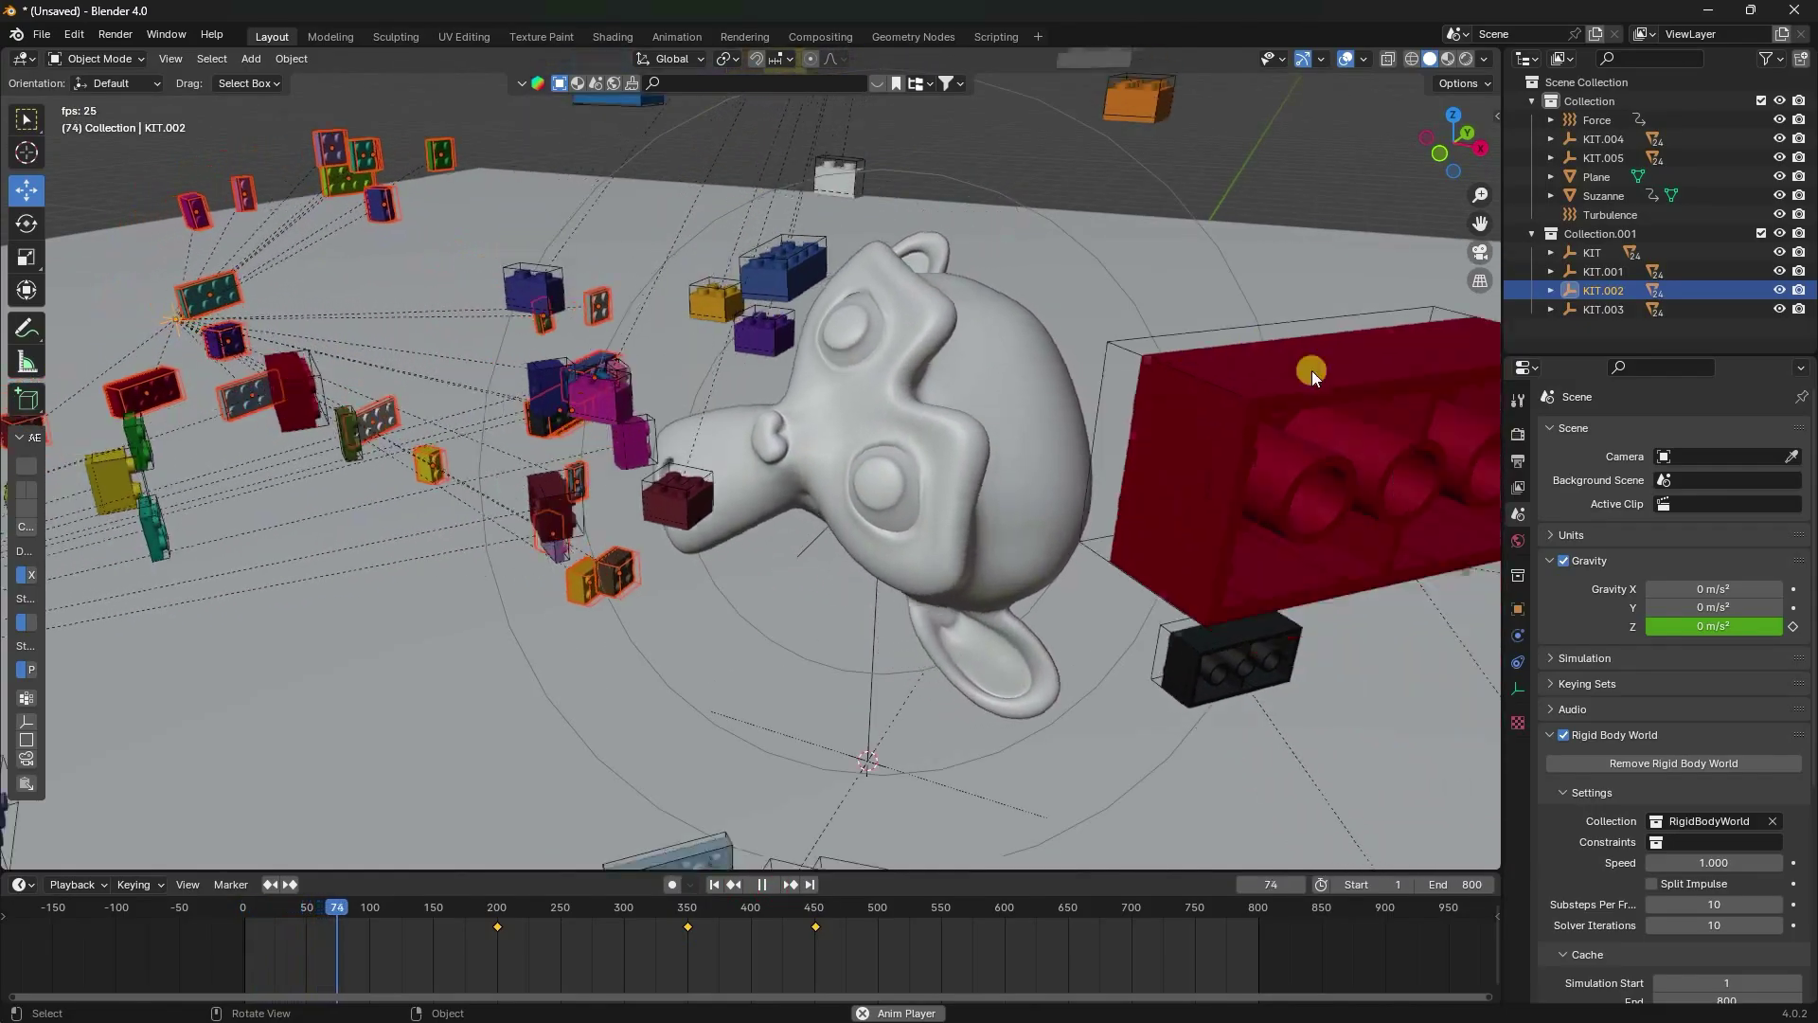
drag(1481, 223, 1375, 161)
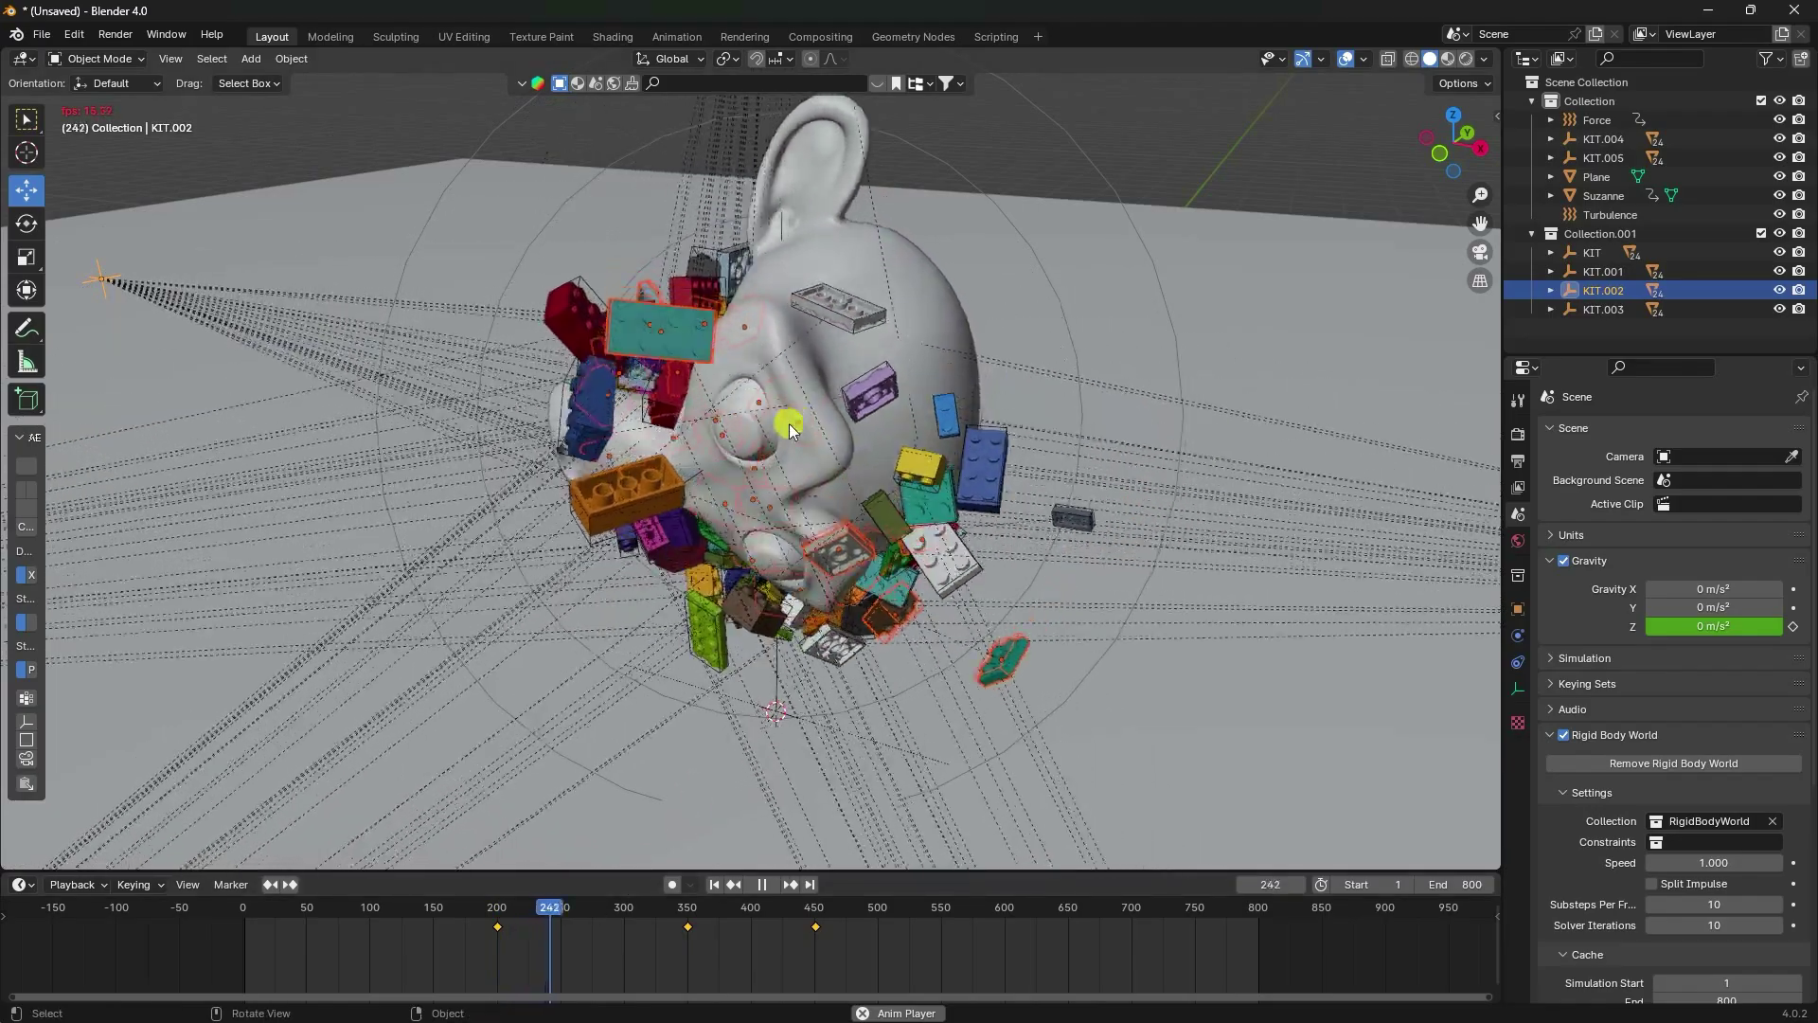
click(1175, 164)
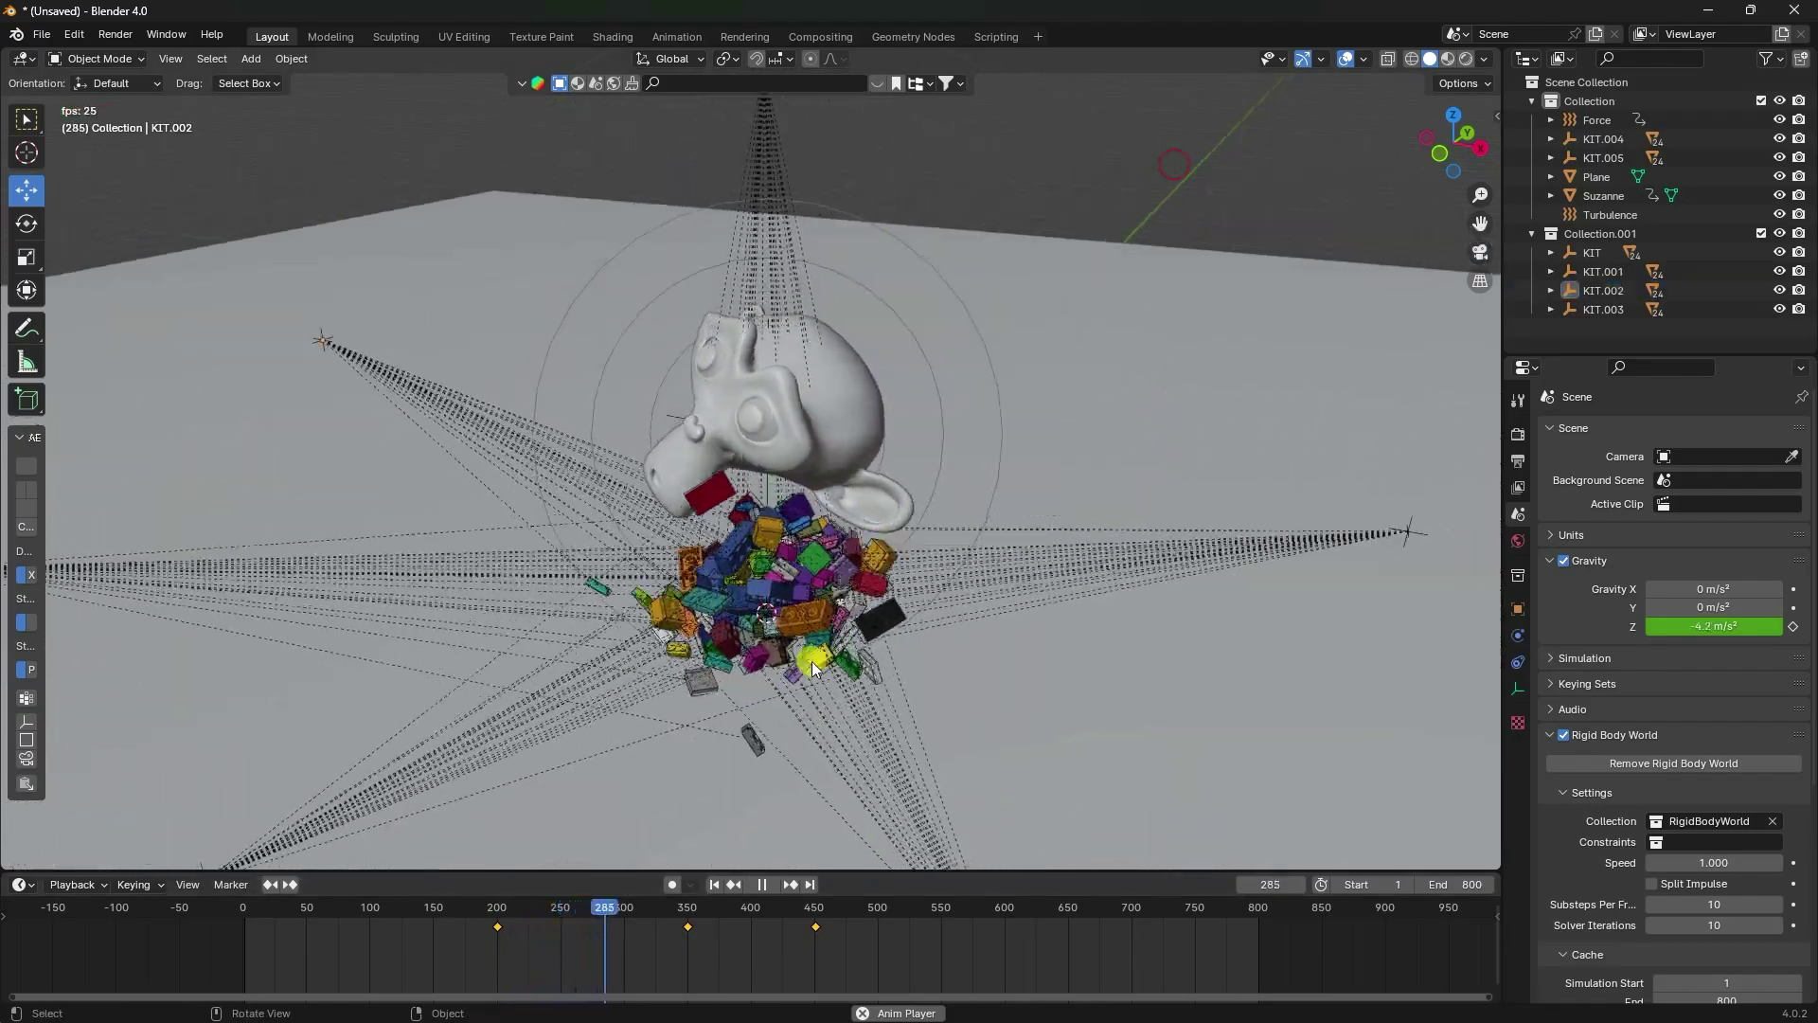
mouse_move(811, 661)
middle_down()
mouse_move(818, 678)
mouse_move(839, 646)
middle_up()
scroll(798, 741, up, 5)
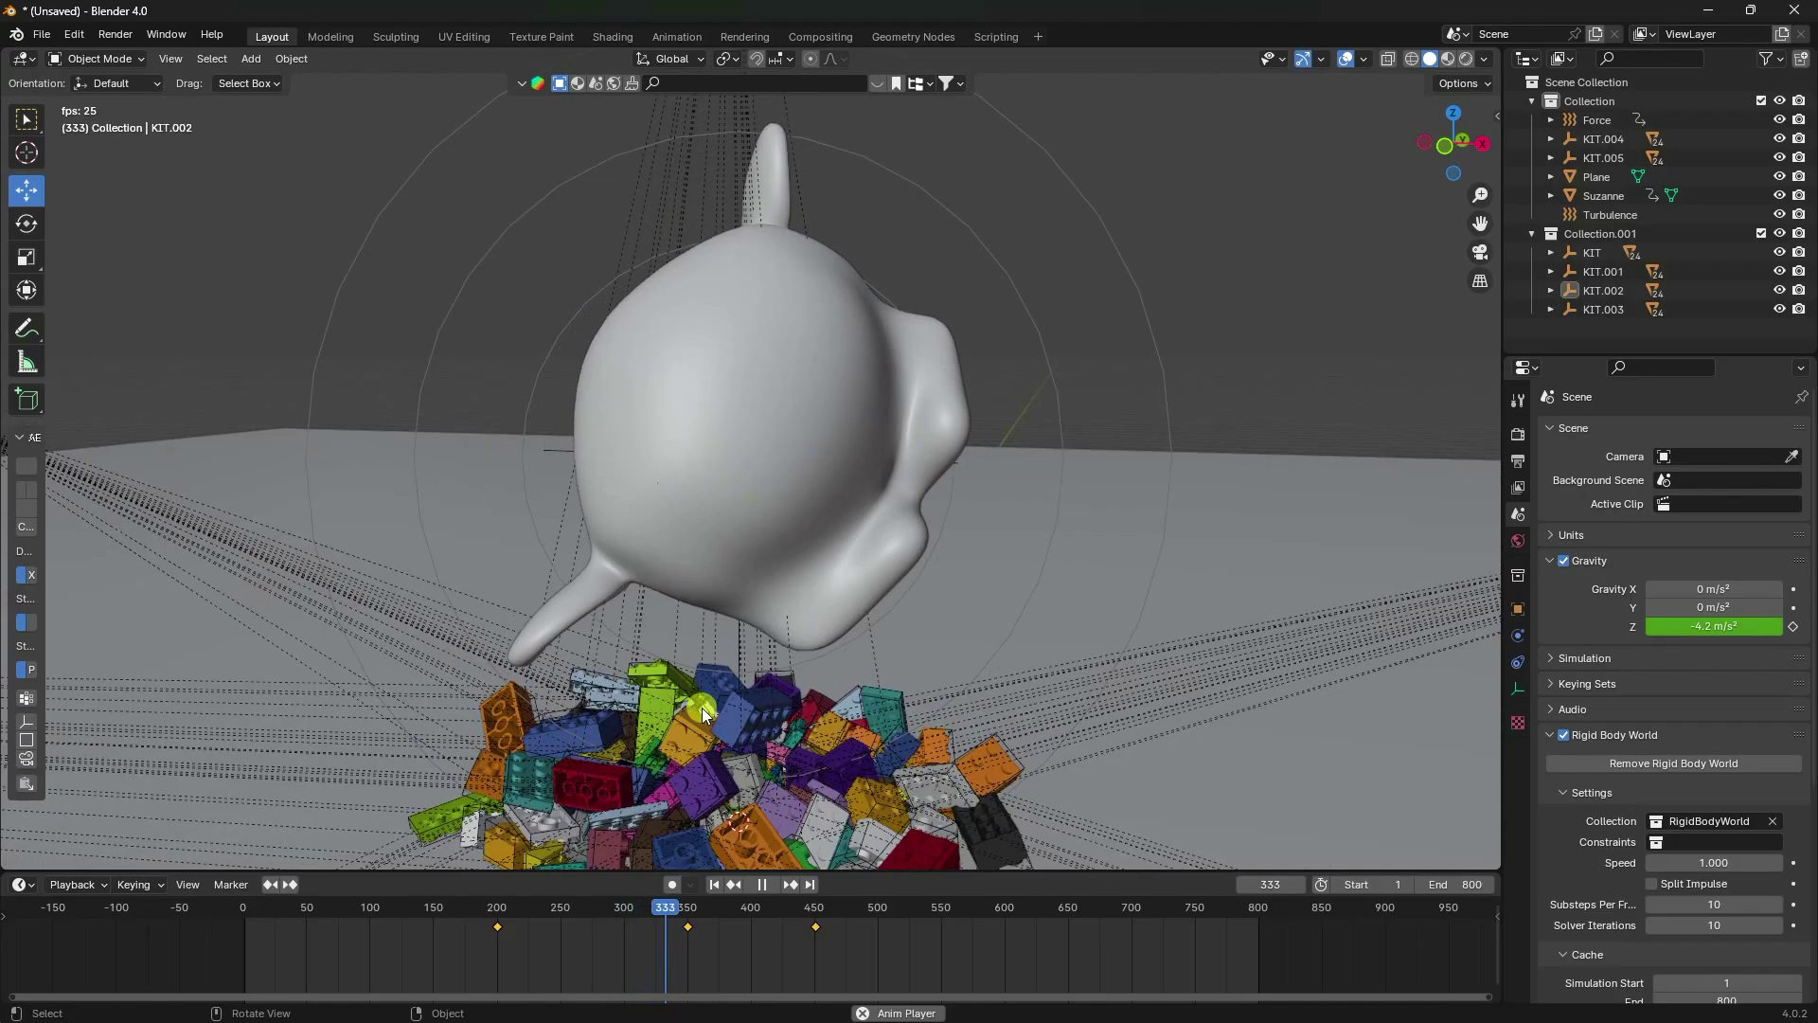
scroll(710, 711, down, 4)
drag(1481, 223, 1483, 224)
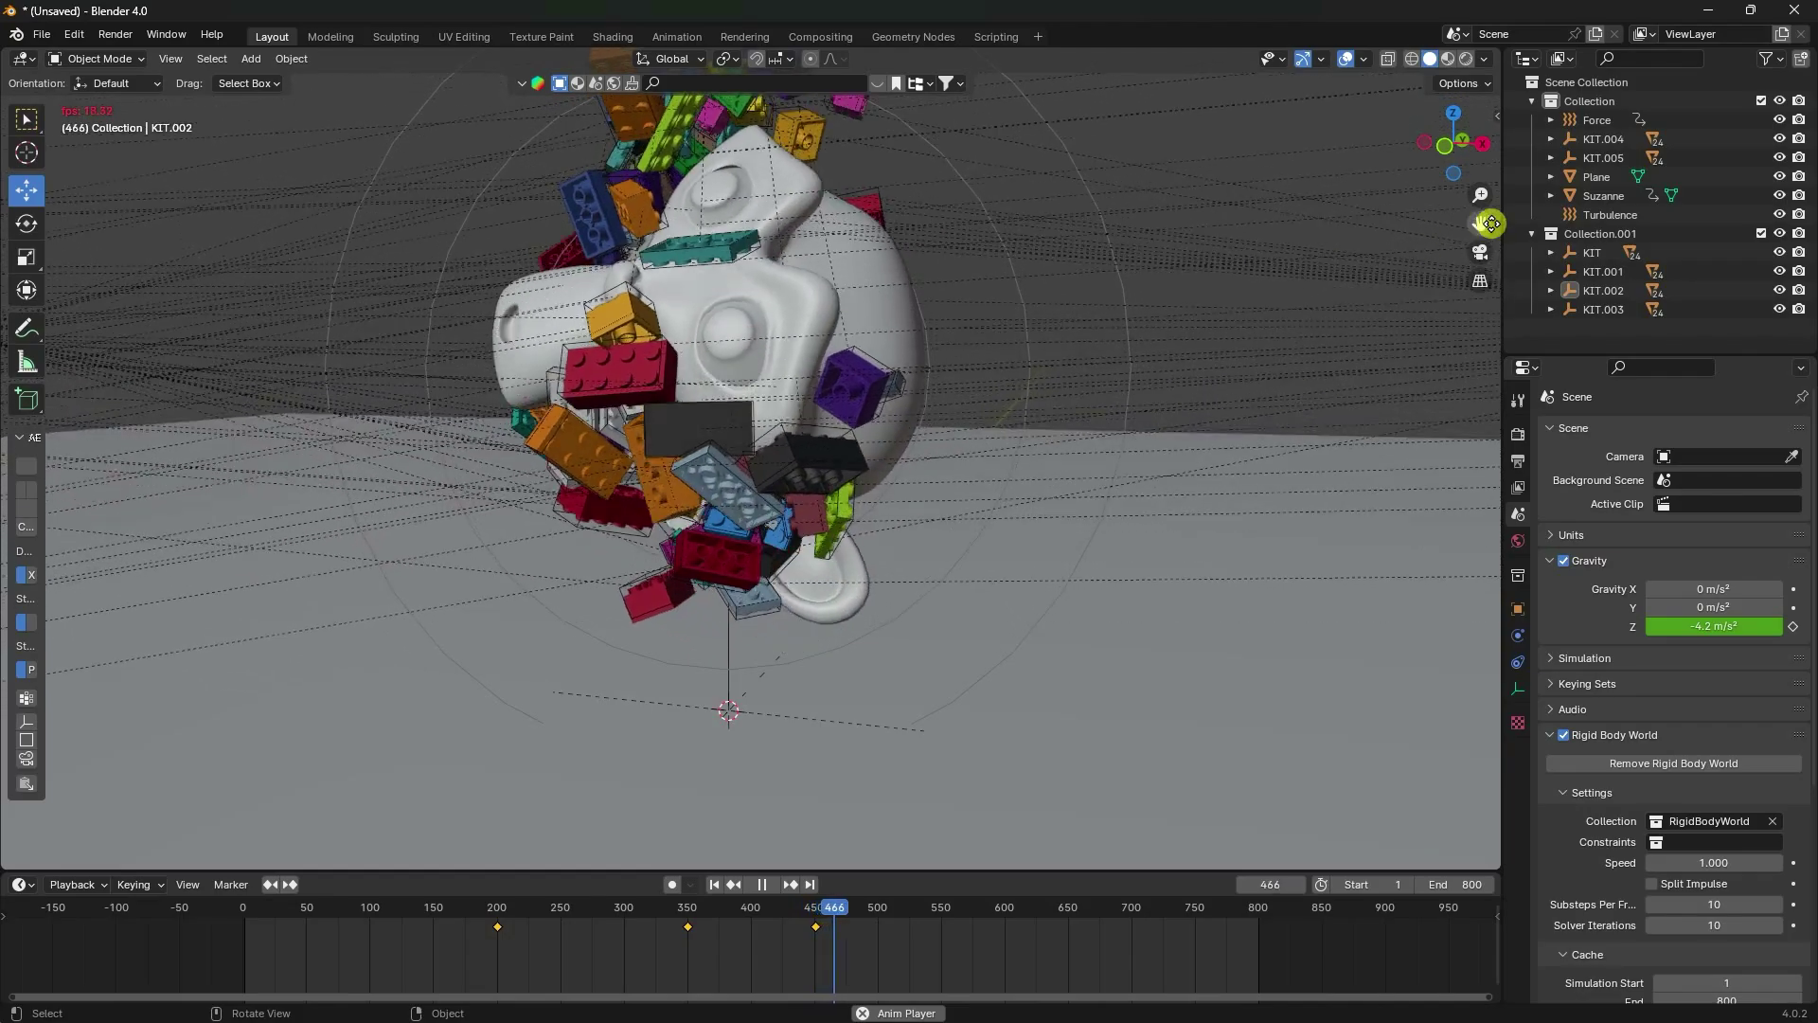
drag(1490, 223, 1523, 288)
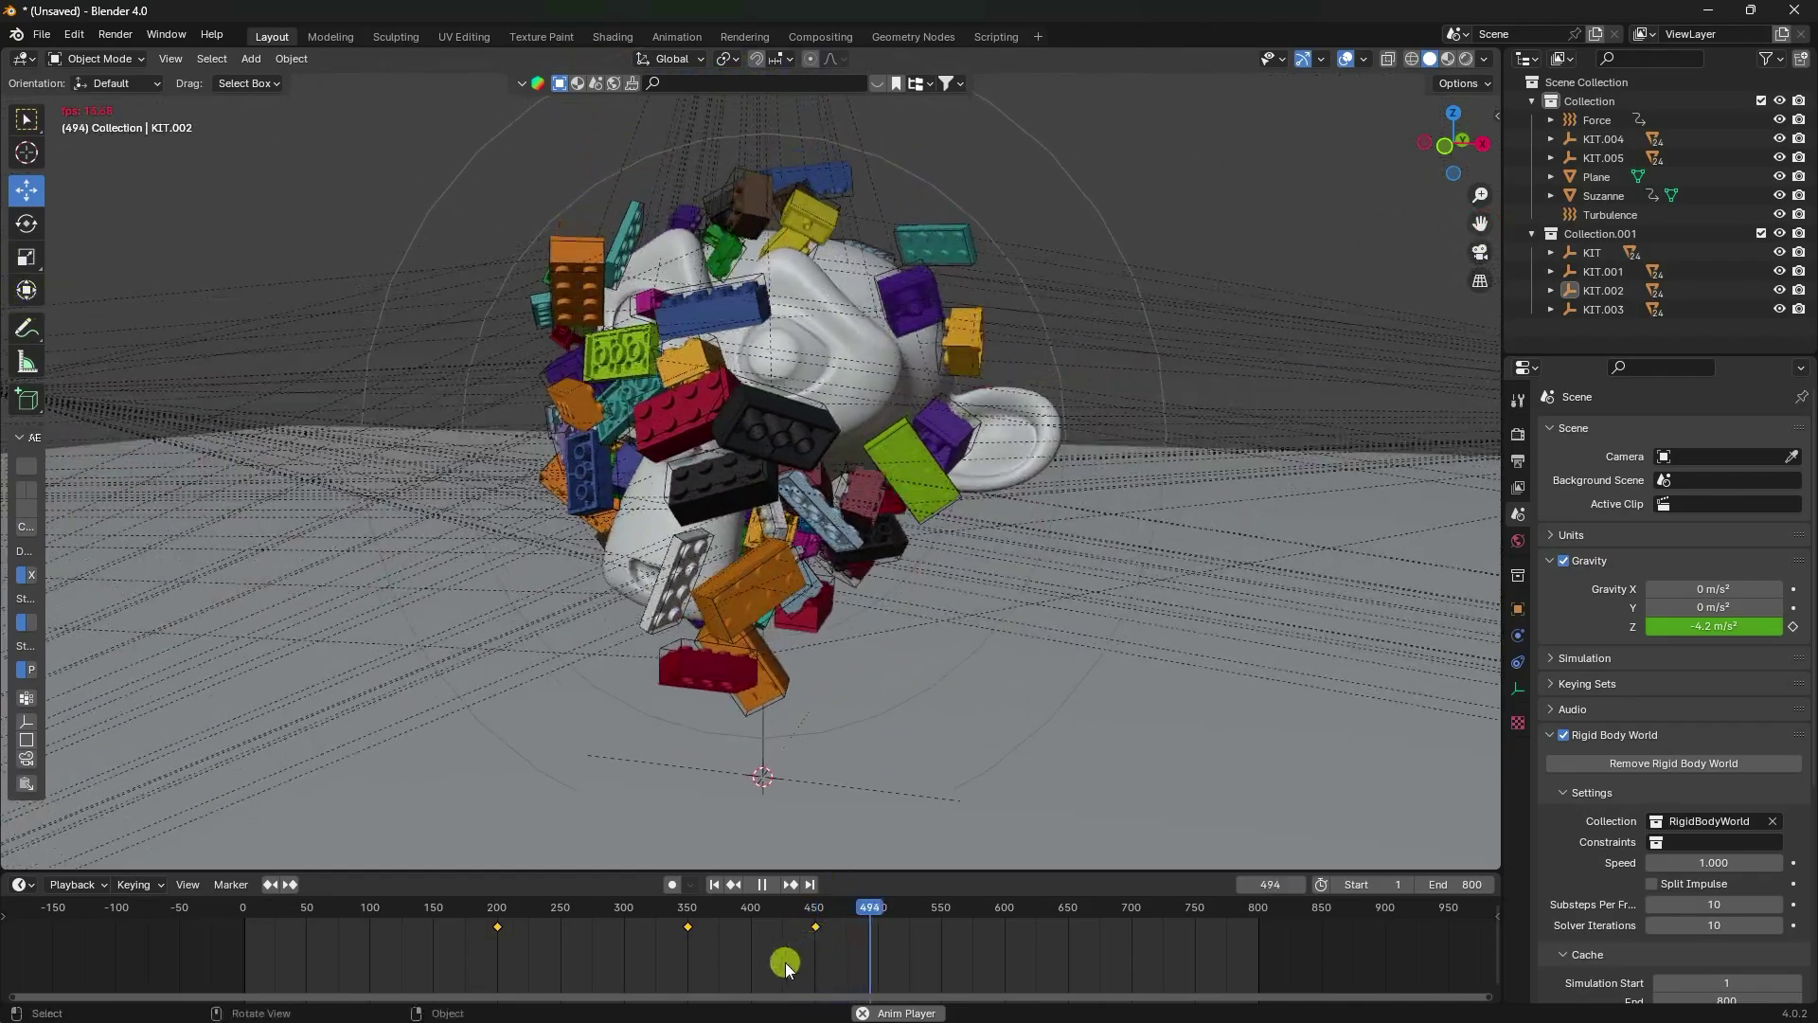
click(762, 882)
click(712, 884)
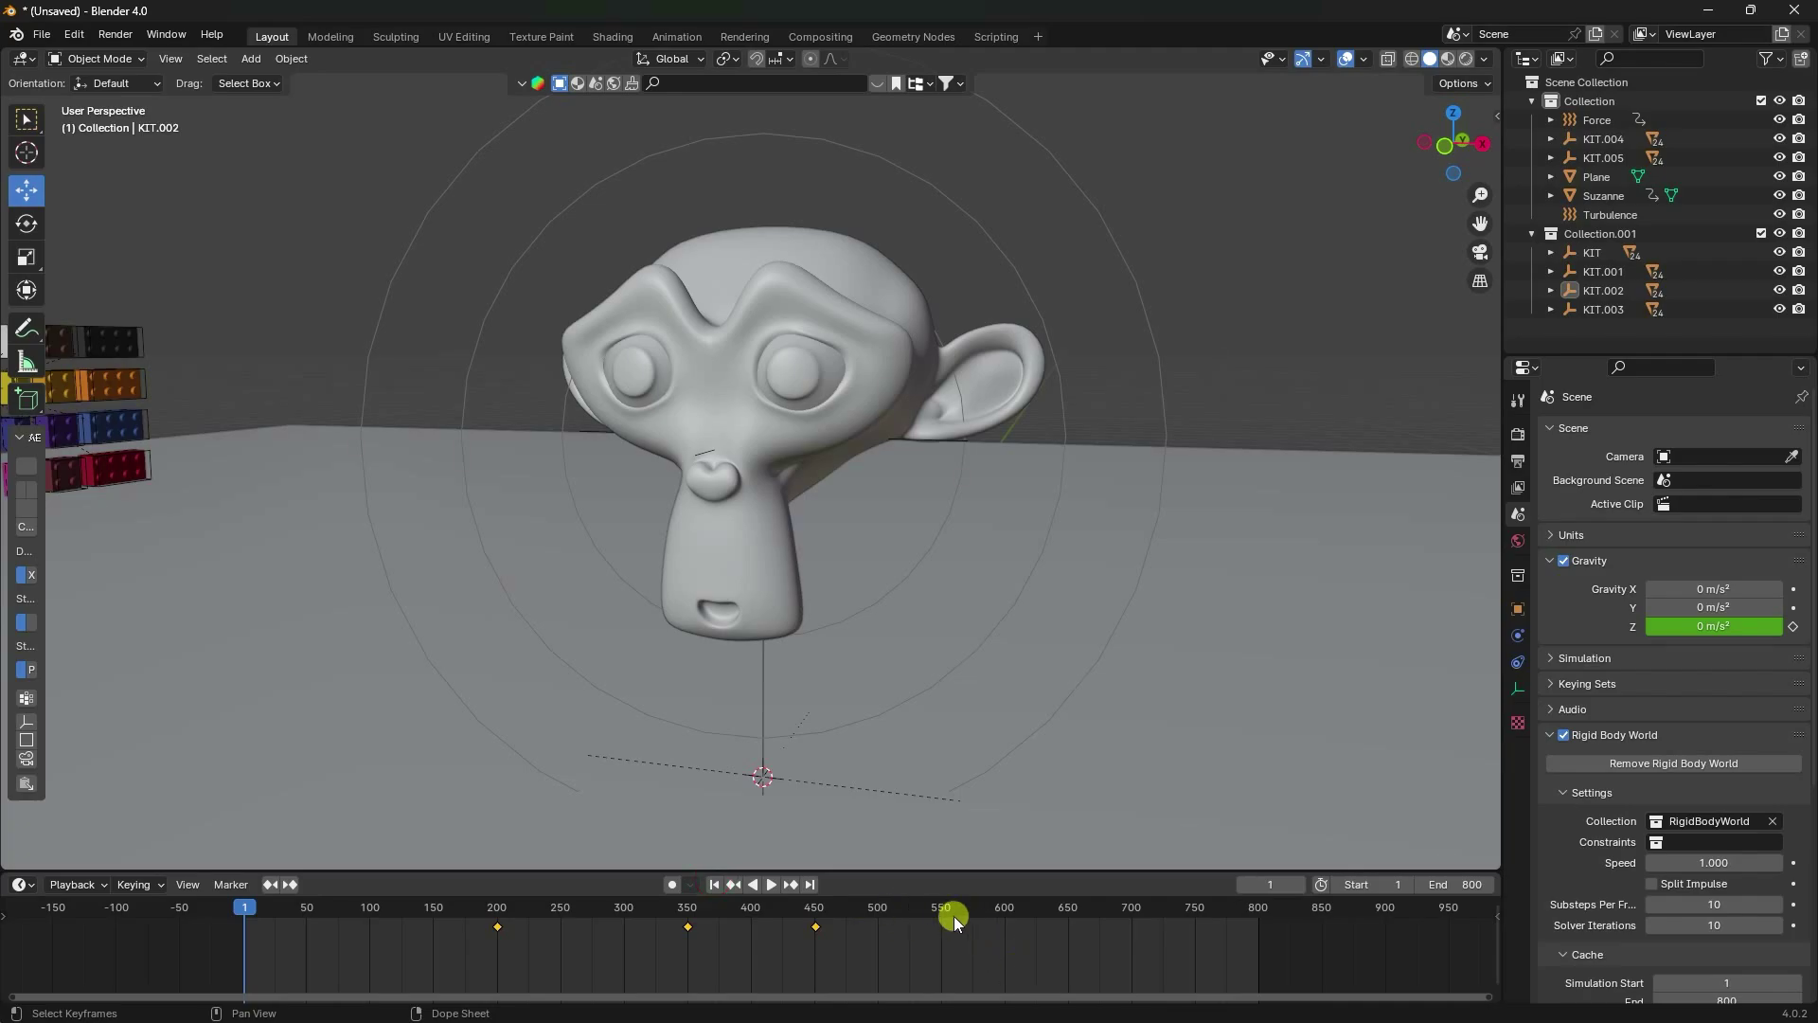
Keyframe the scene's Z gravity at 0 m/s² on frame 500.
click(864, 913)
key(space)
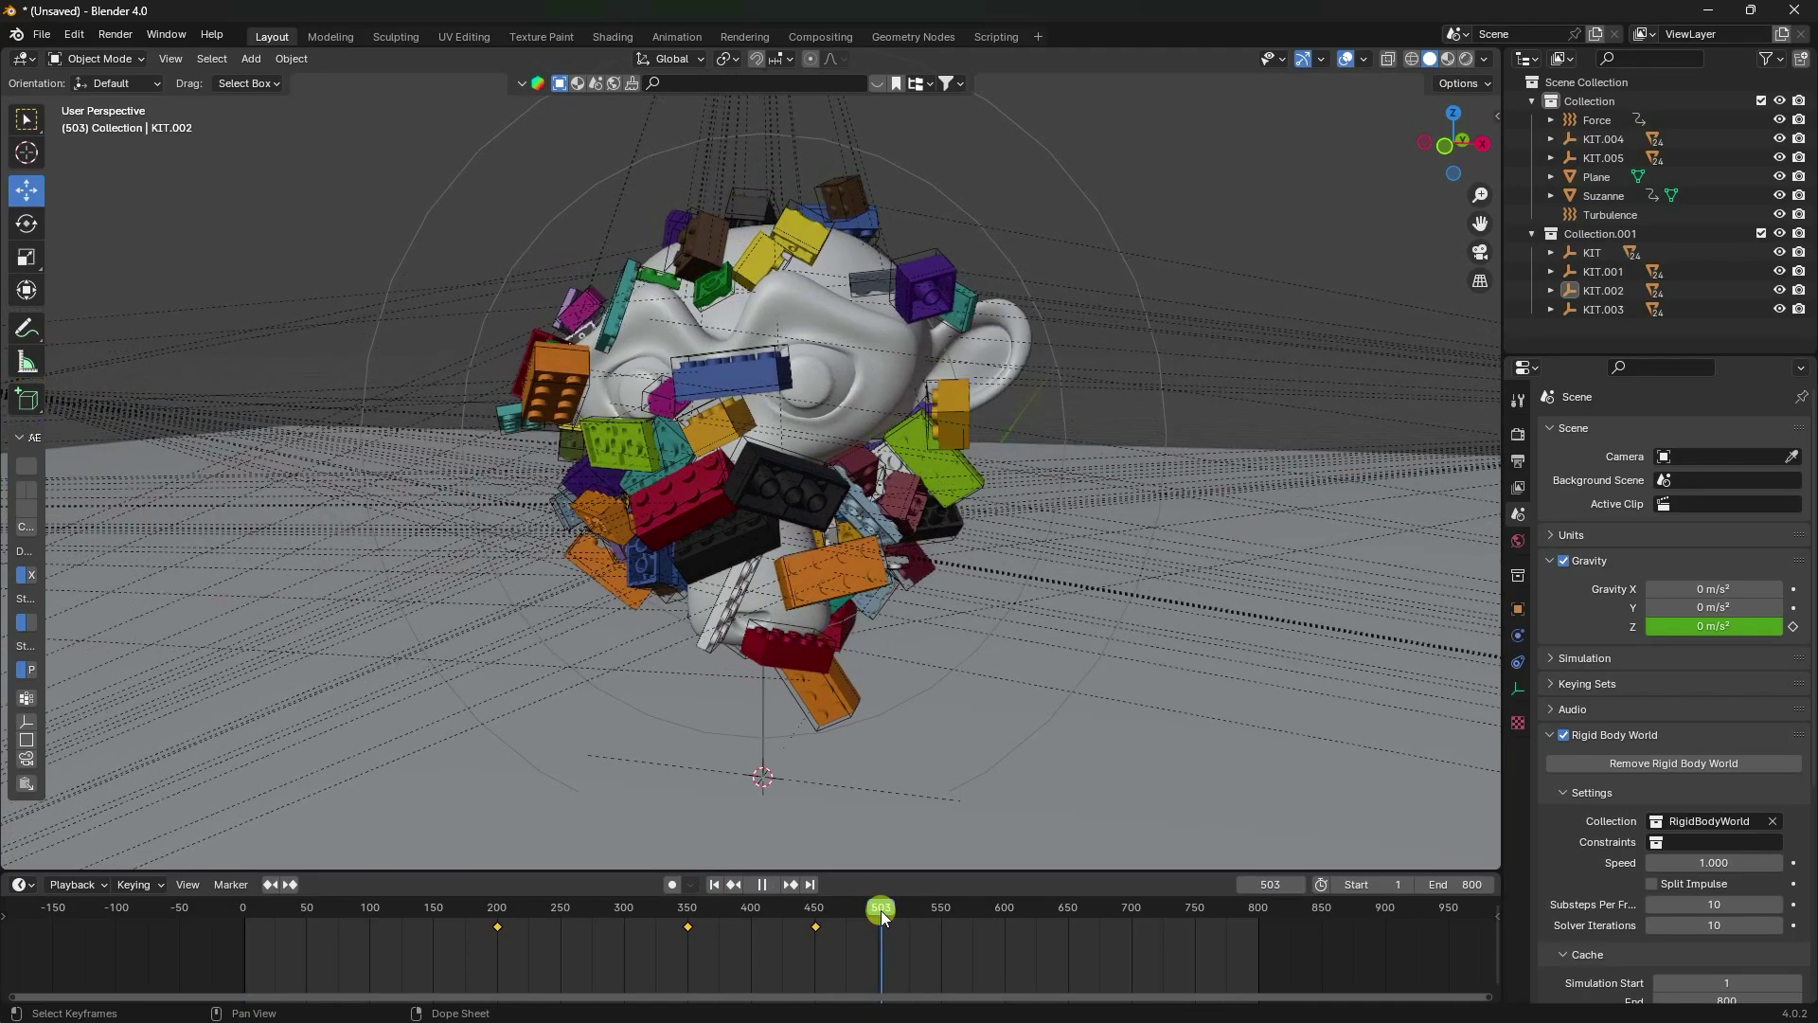
drag(881, 917, 879, 917)
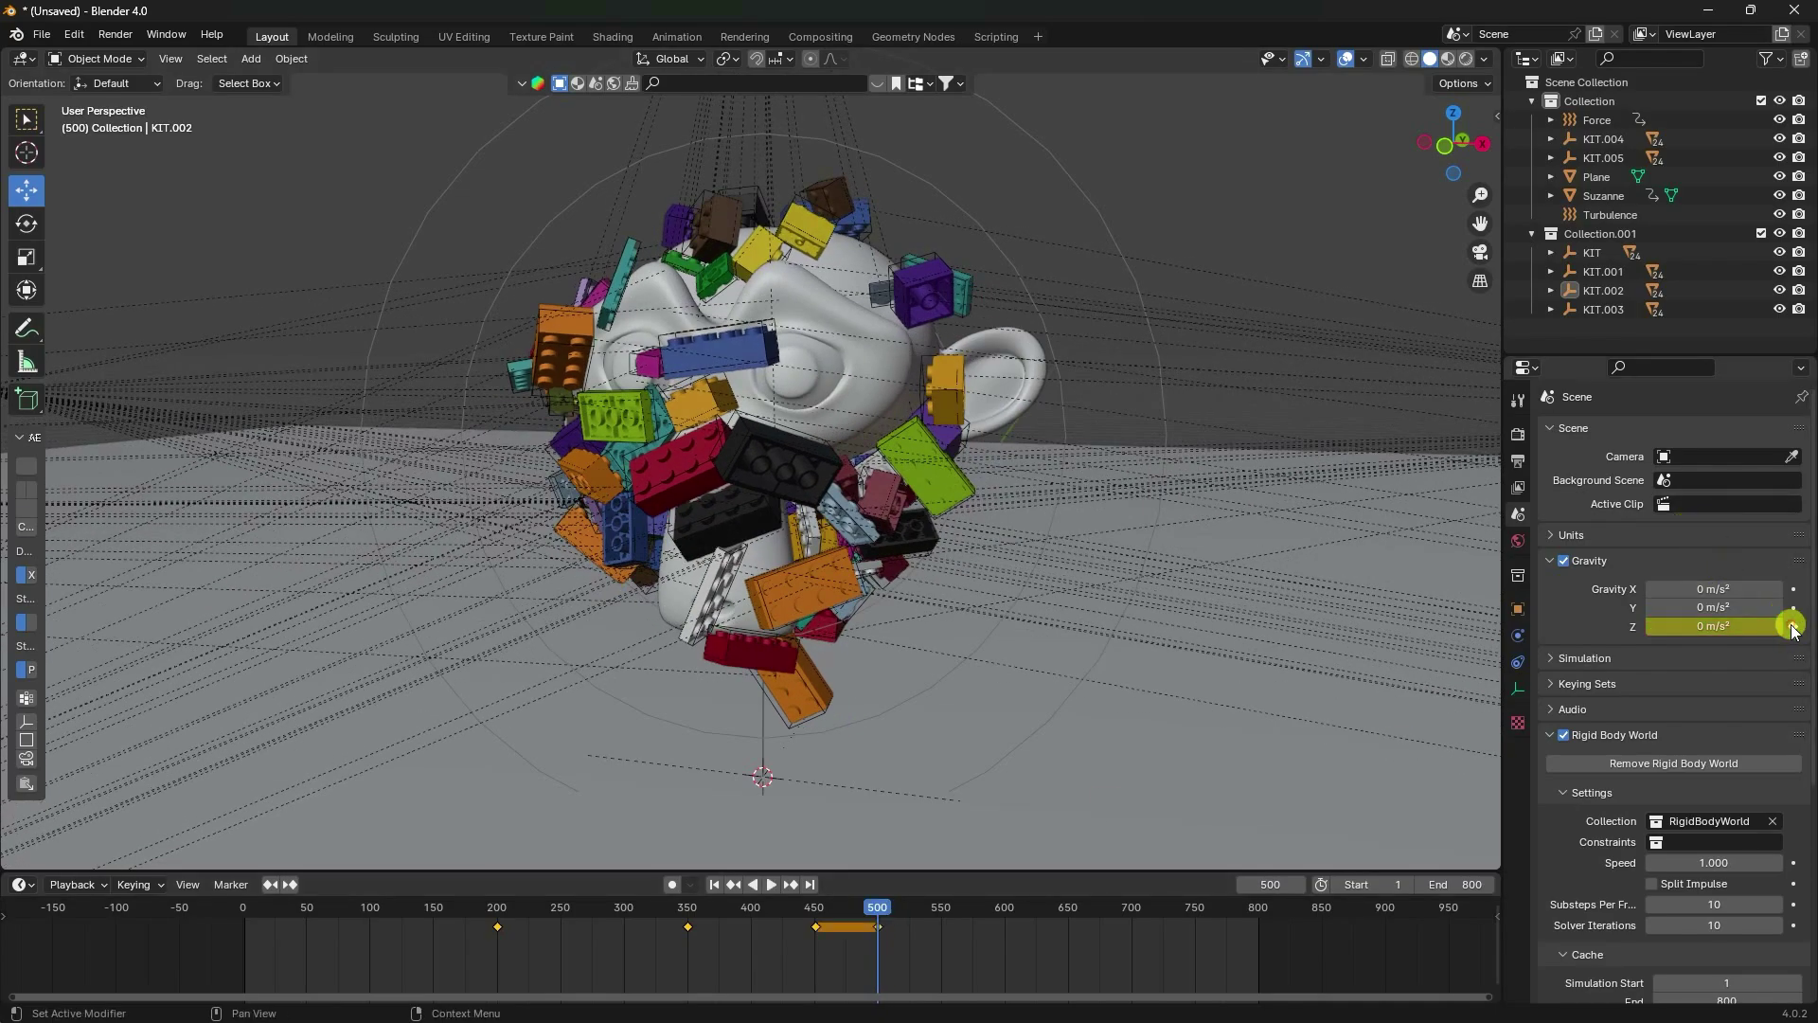
click(1782, 625)
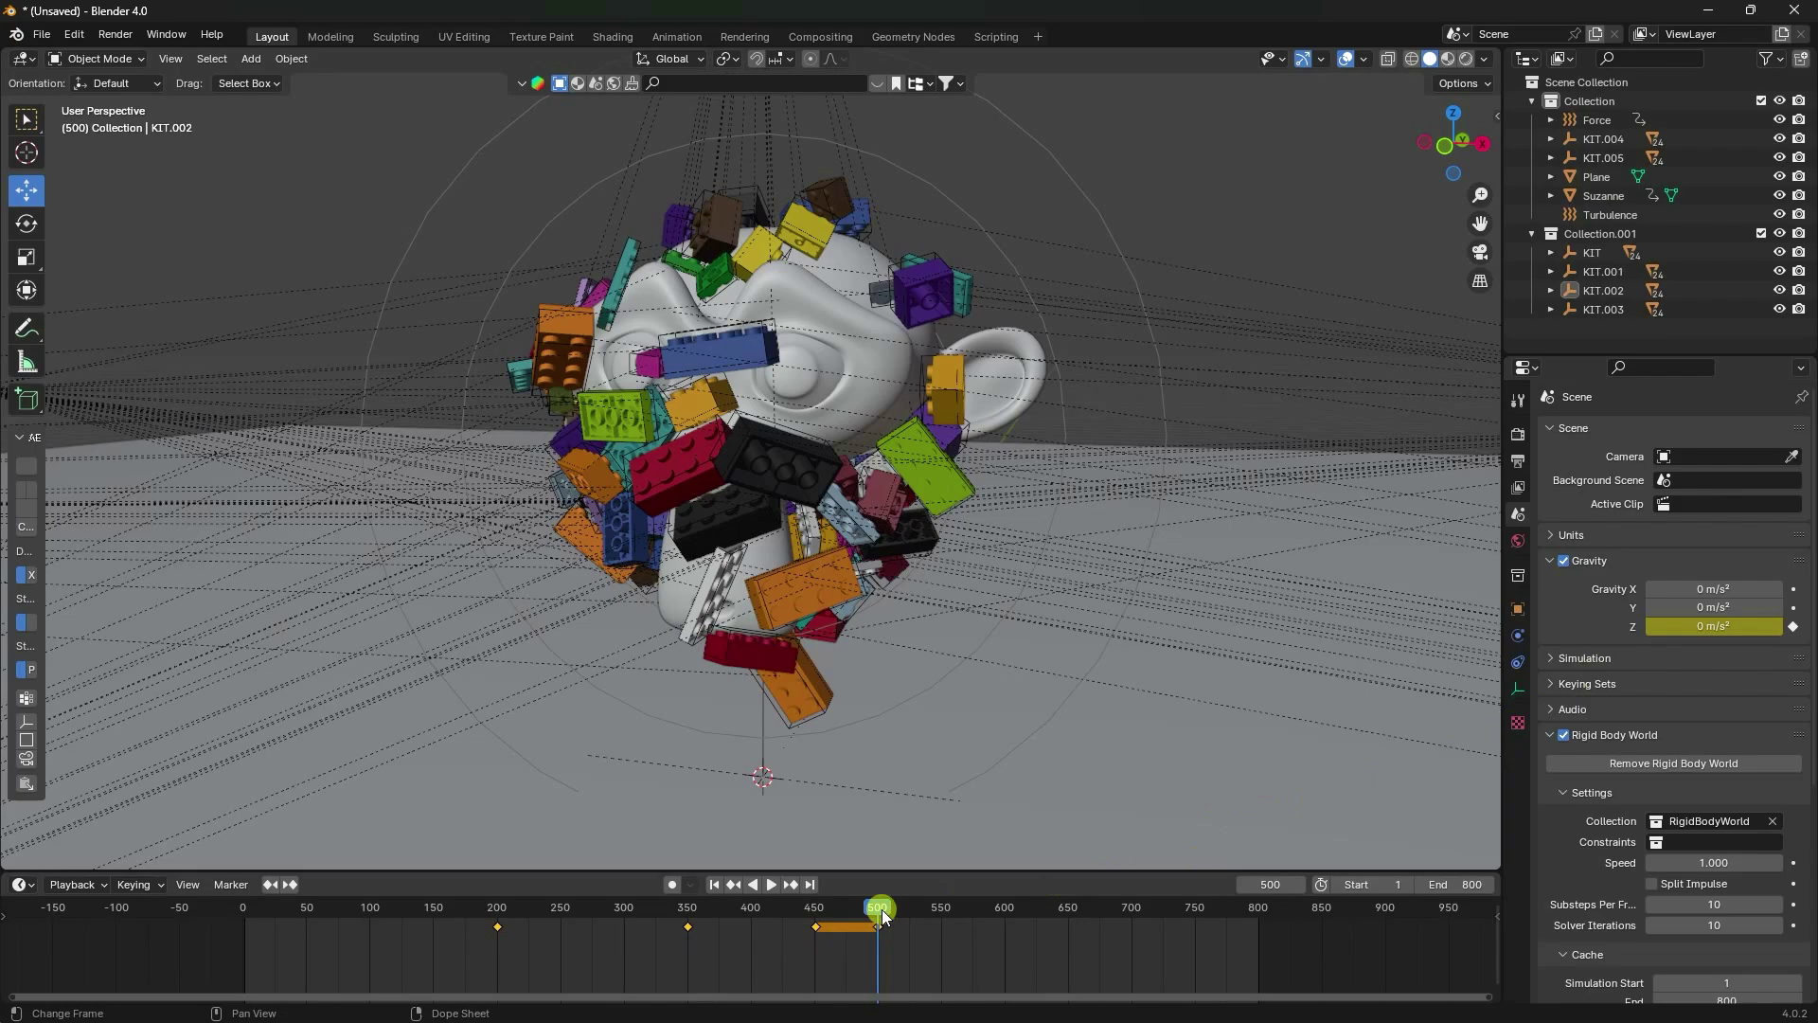
Keyframe the scene's Z gravity at -9.8 m/s² on frame 550 and at 0 m/s² on frame 650.
drag(883, 909, 940, 924)
click(1705, 628)
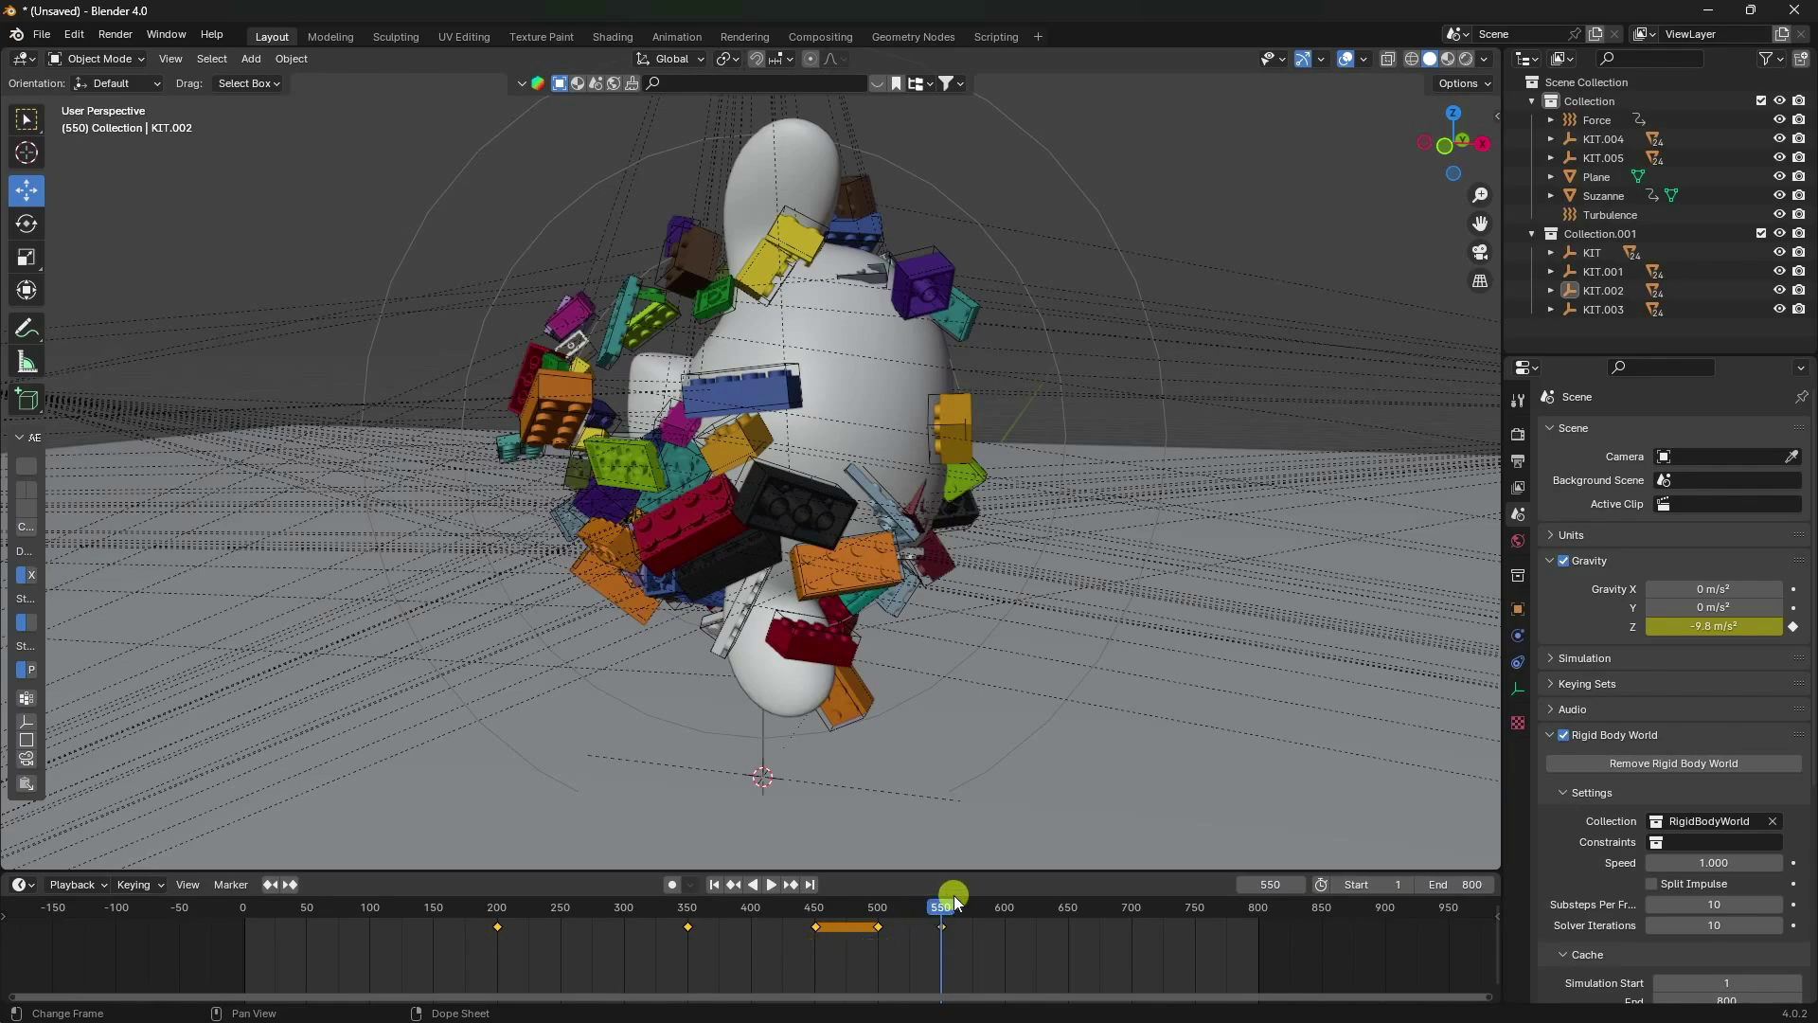
drag(956, 908, 938, 914)
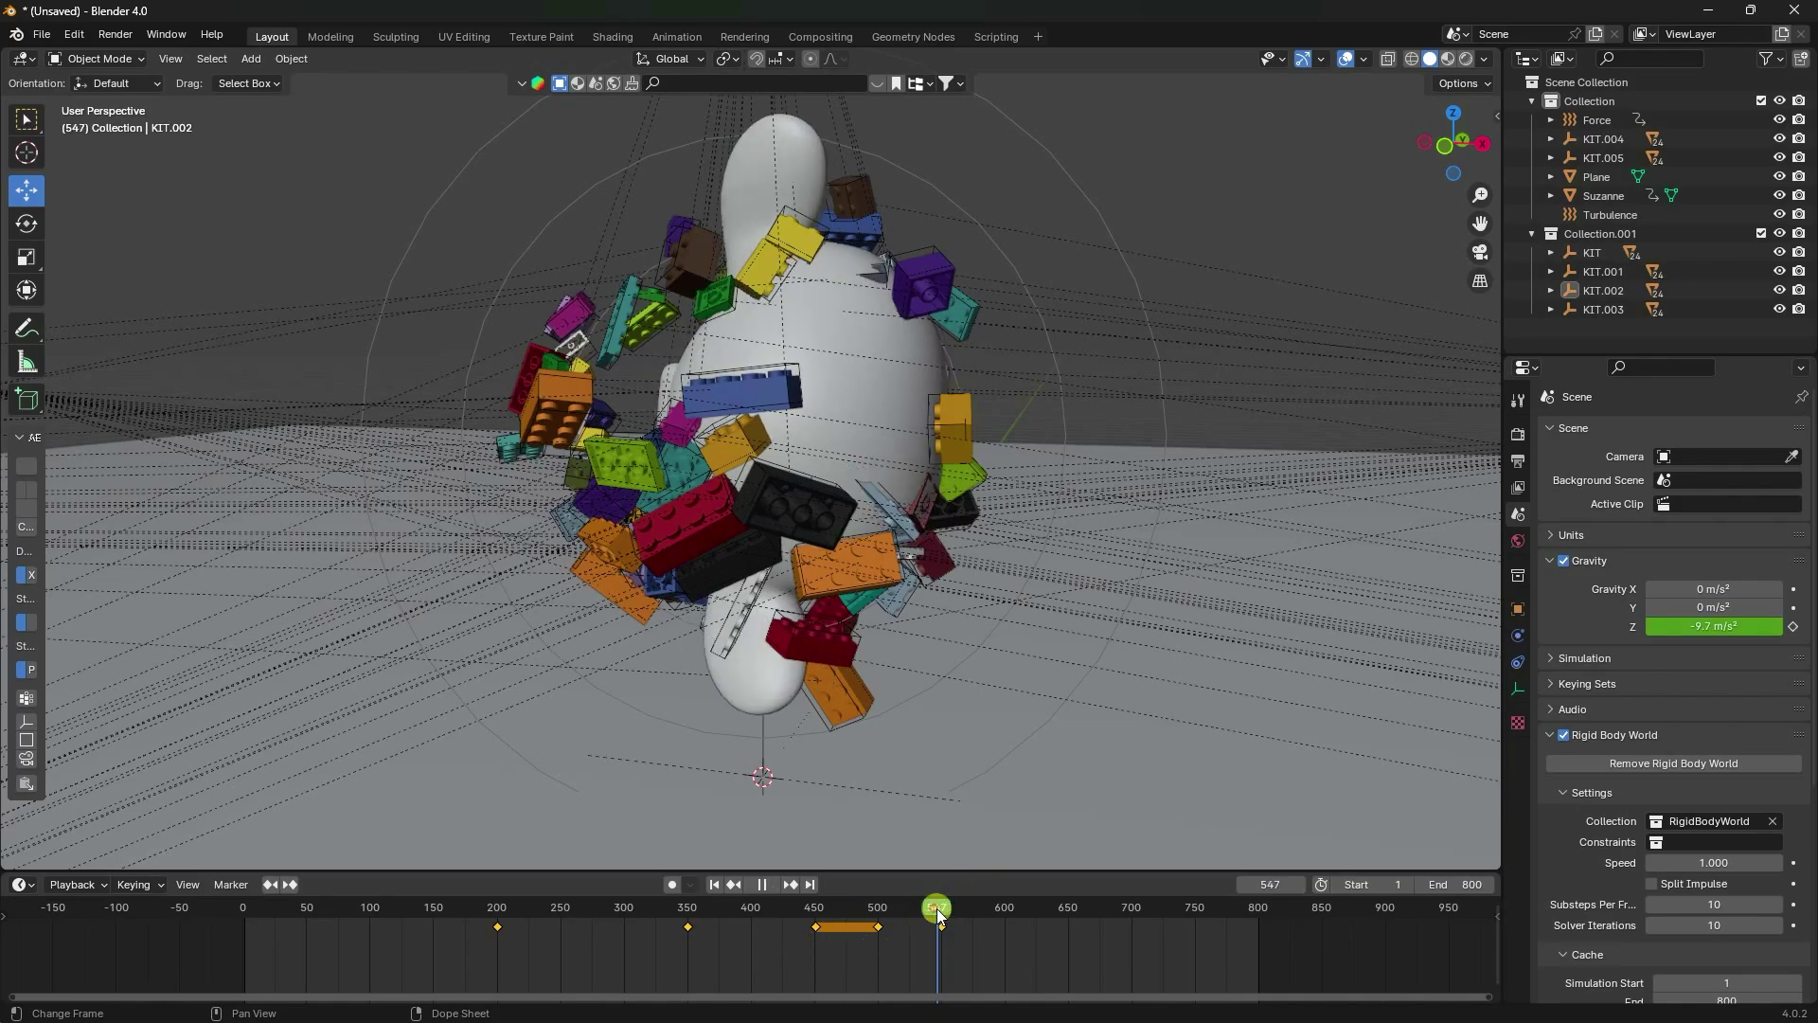
drag(938, 913, 1068, 915)
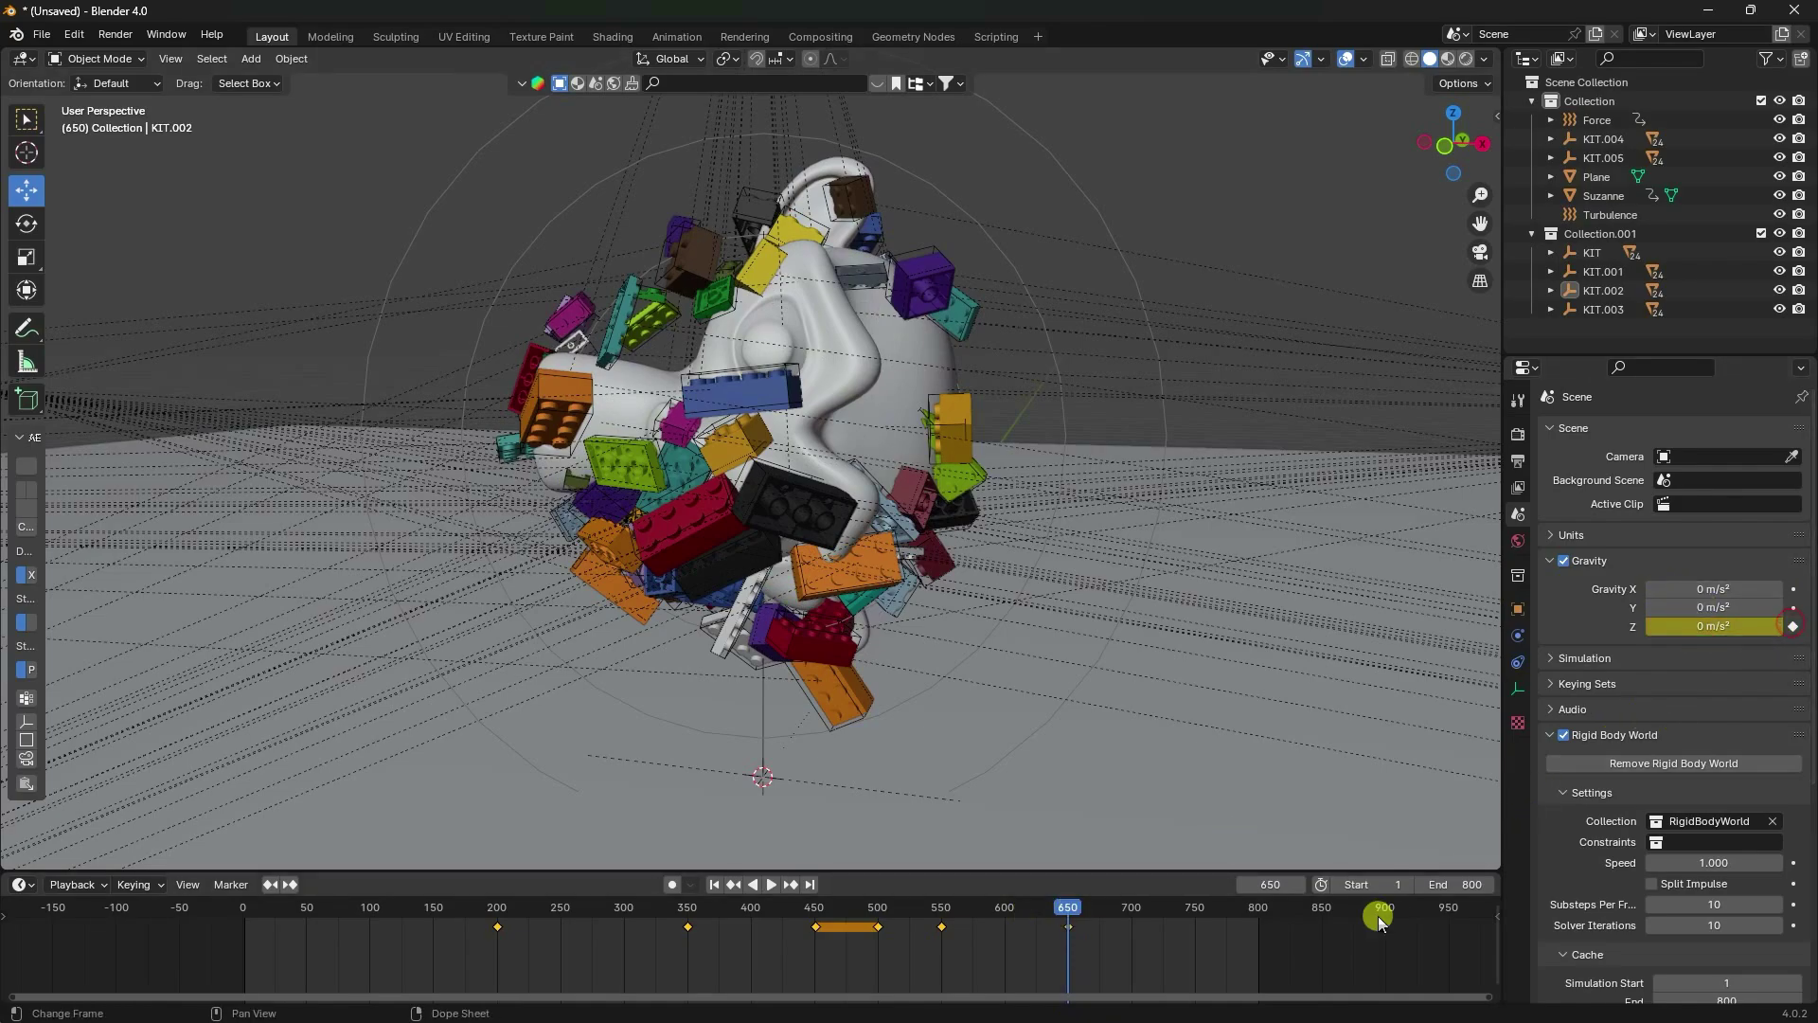
Return to frame 1 and bake all dynamics from the Rigid Body World cache for frames 1 to 800.
click(713, 884)
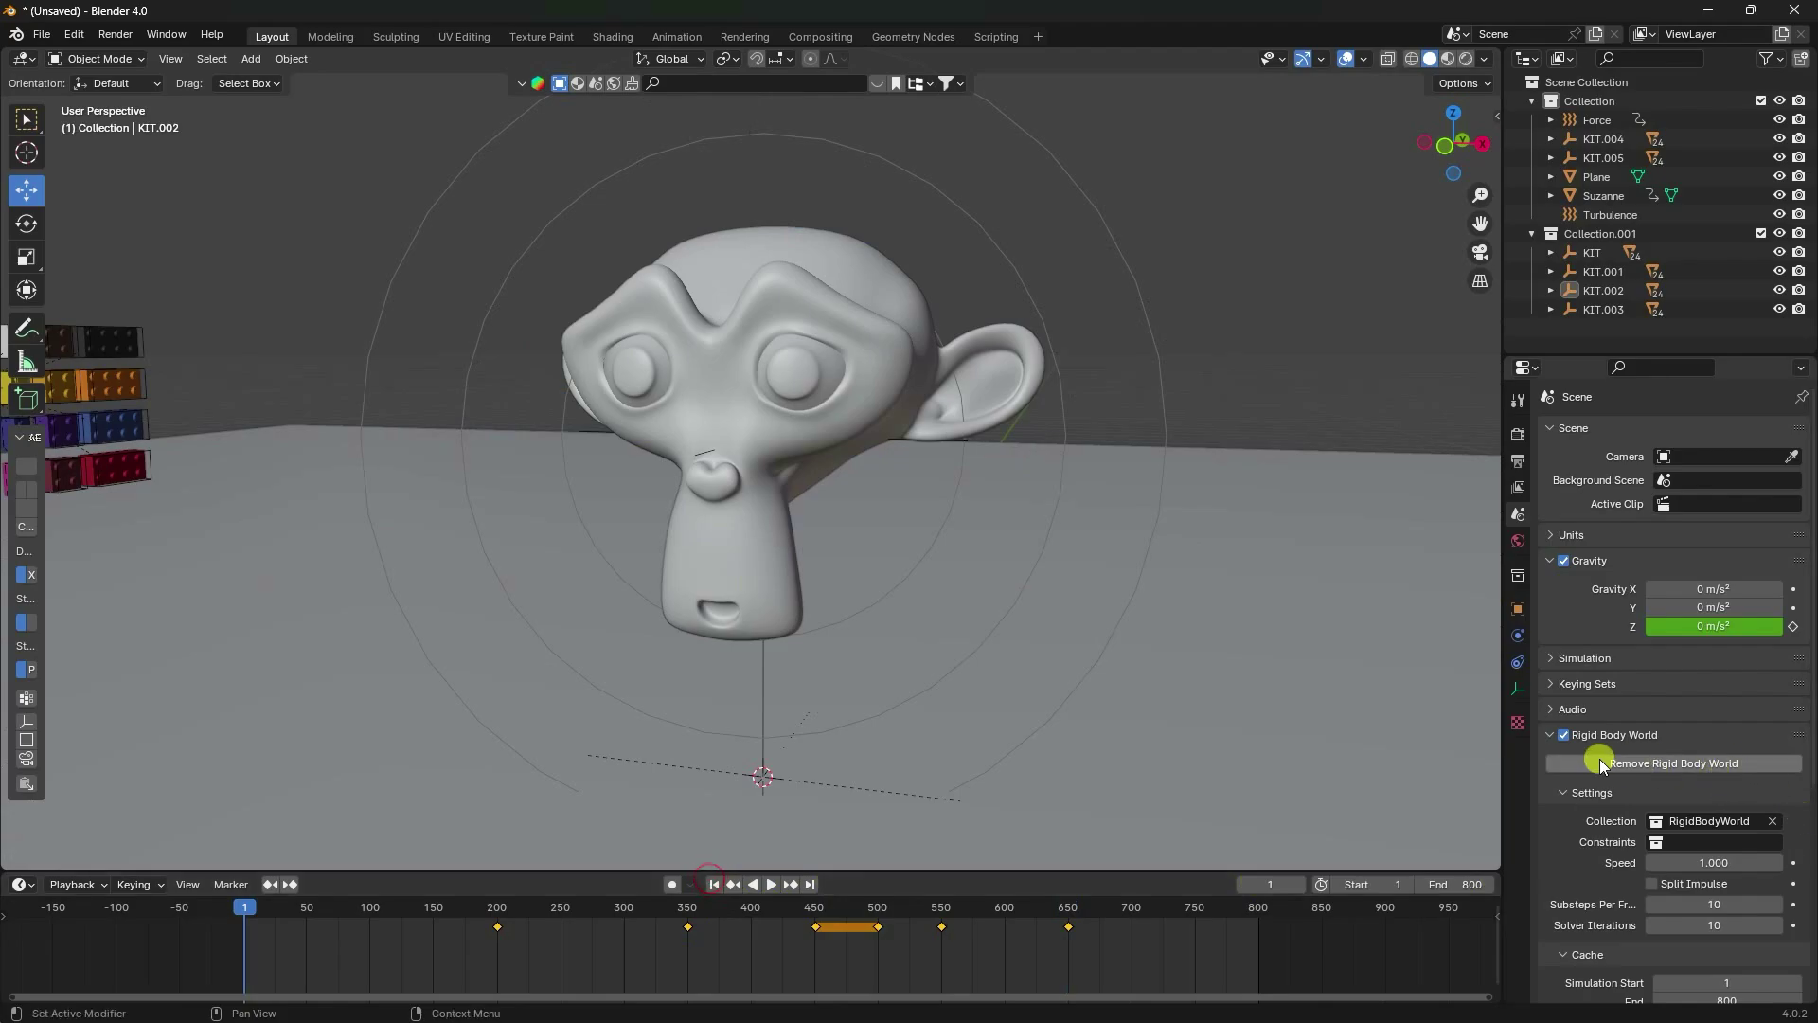
scroll(1580, 852, down, 5)
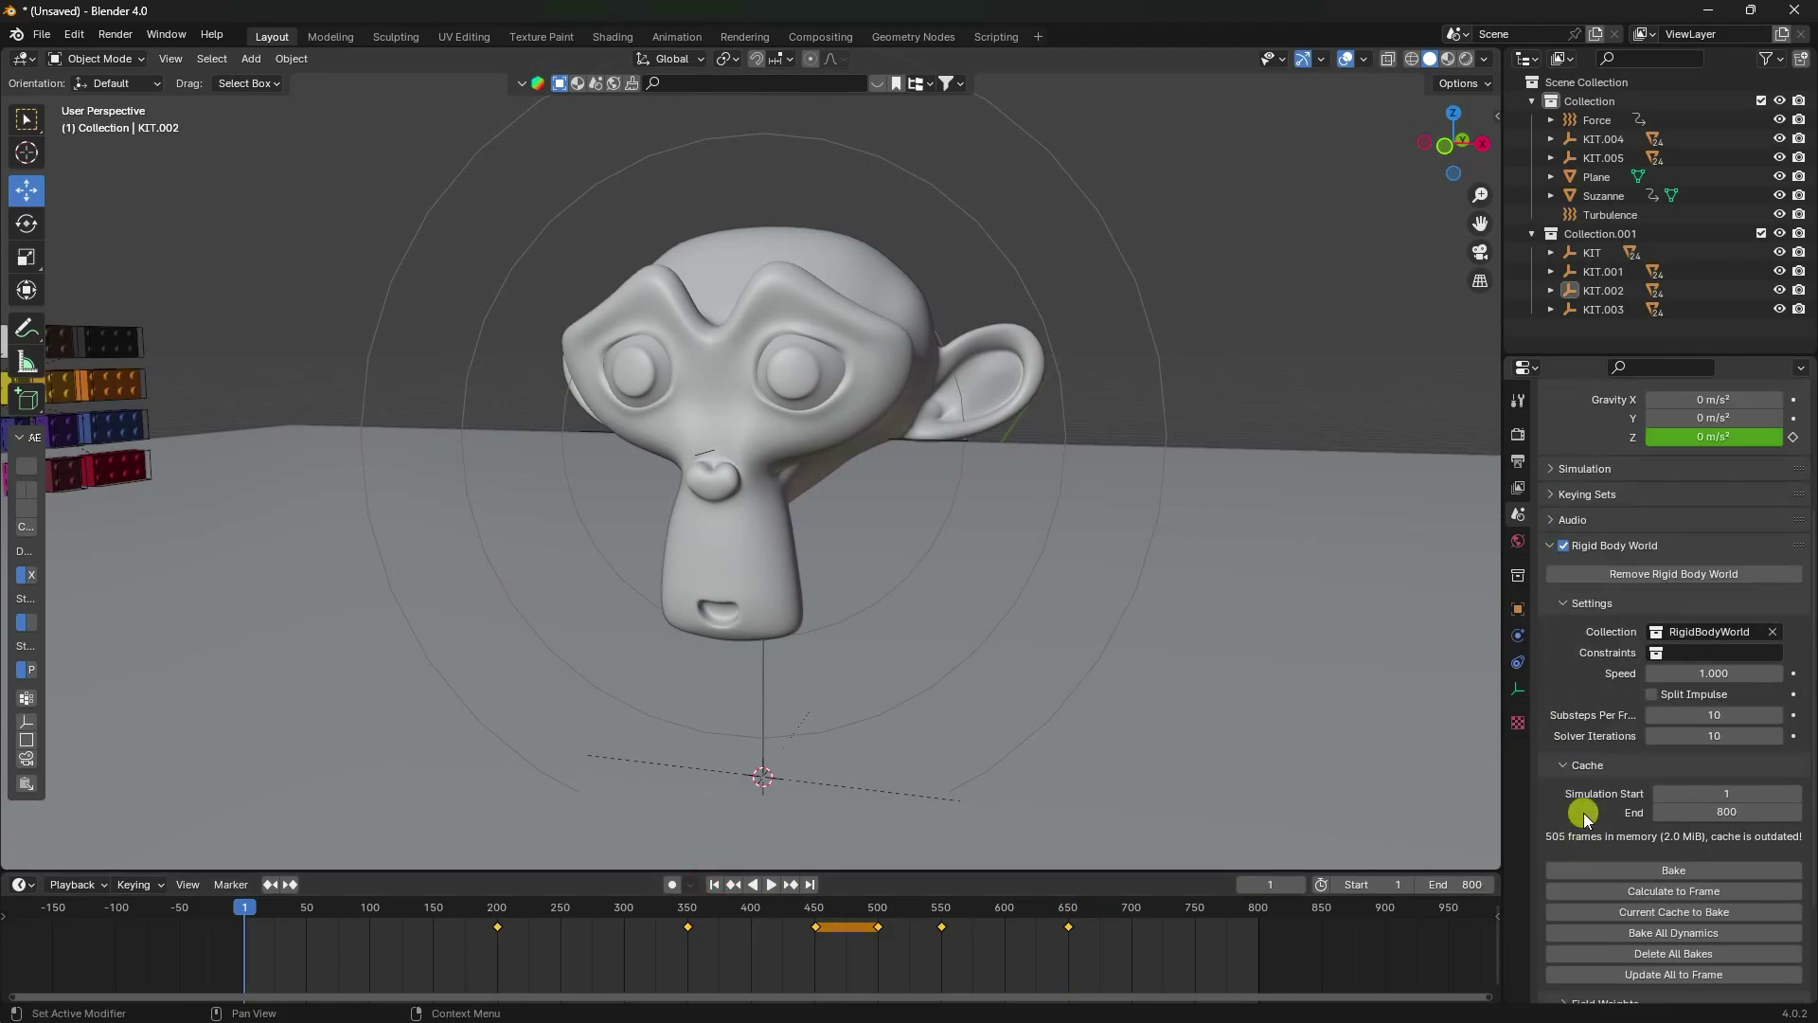
scroll(1575, 778, down, 3)
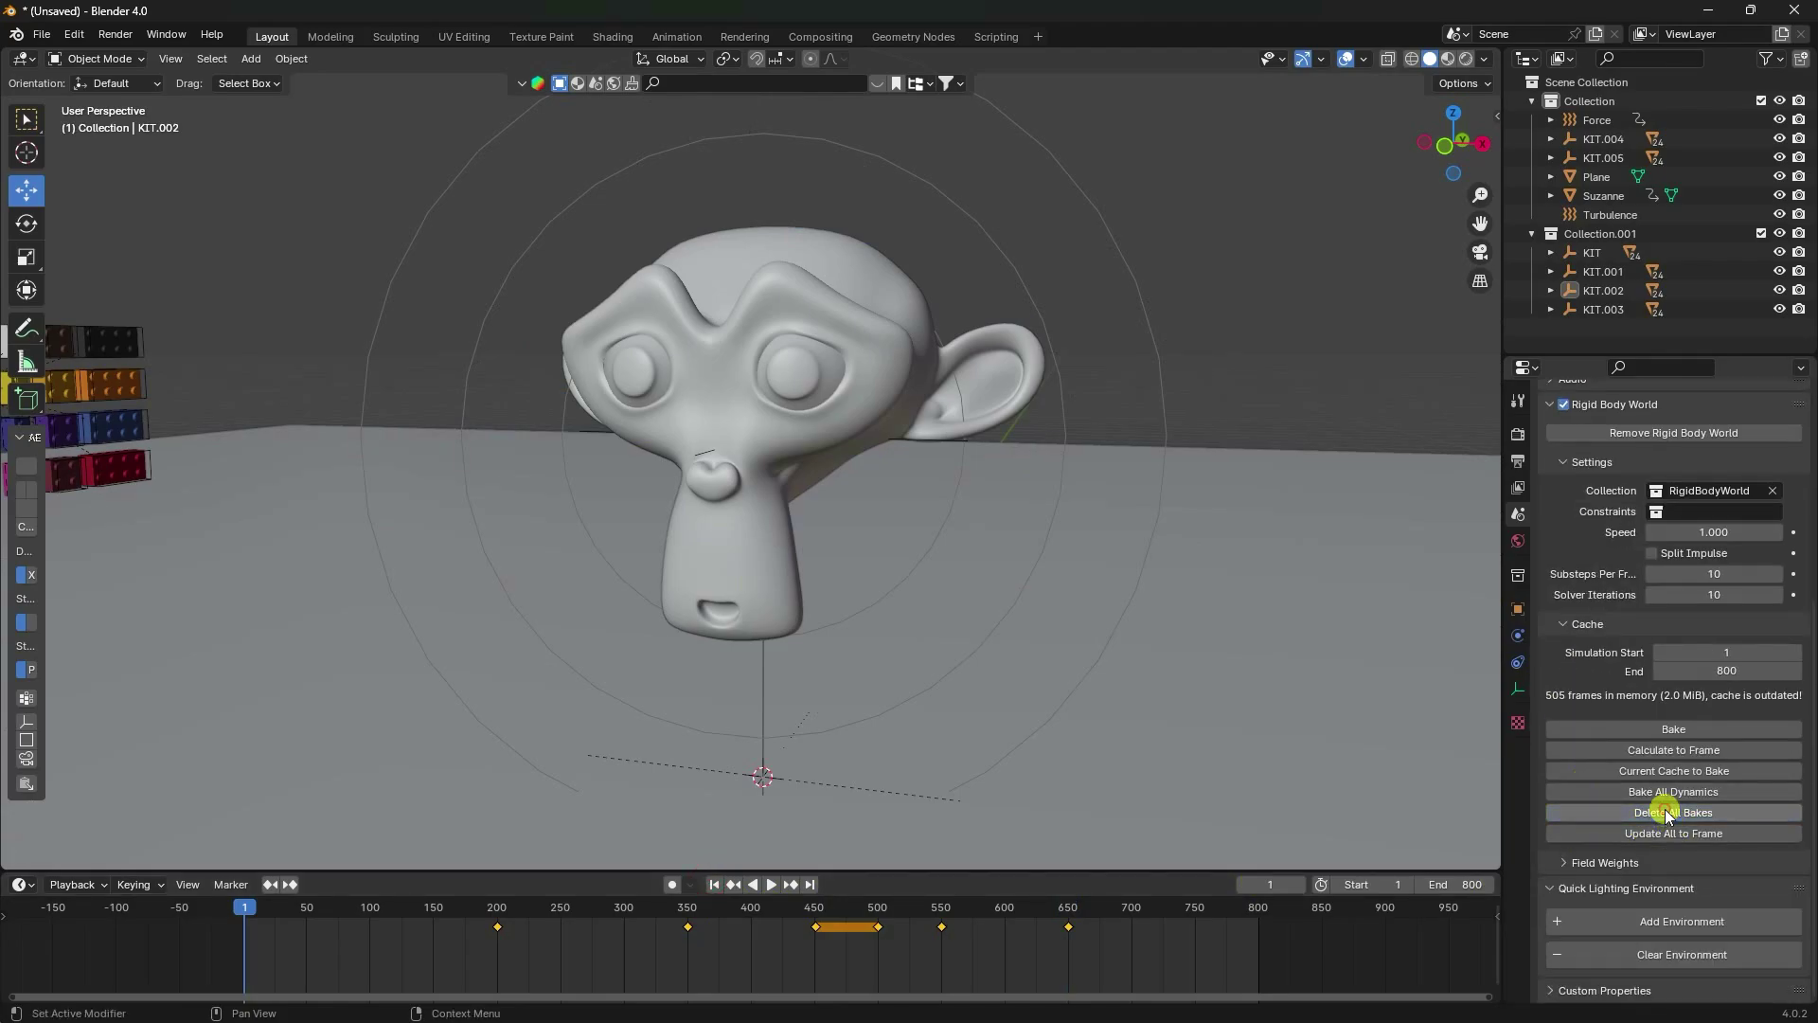
click(1636, 791)
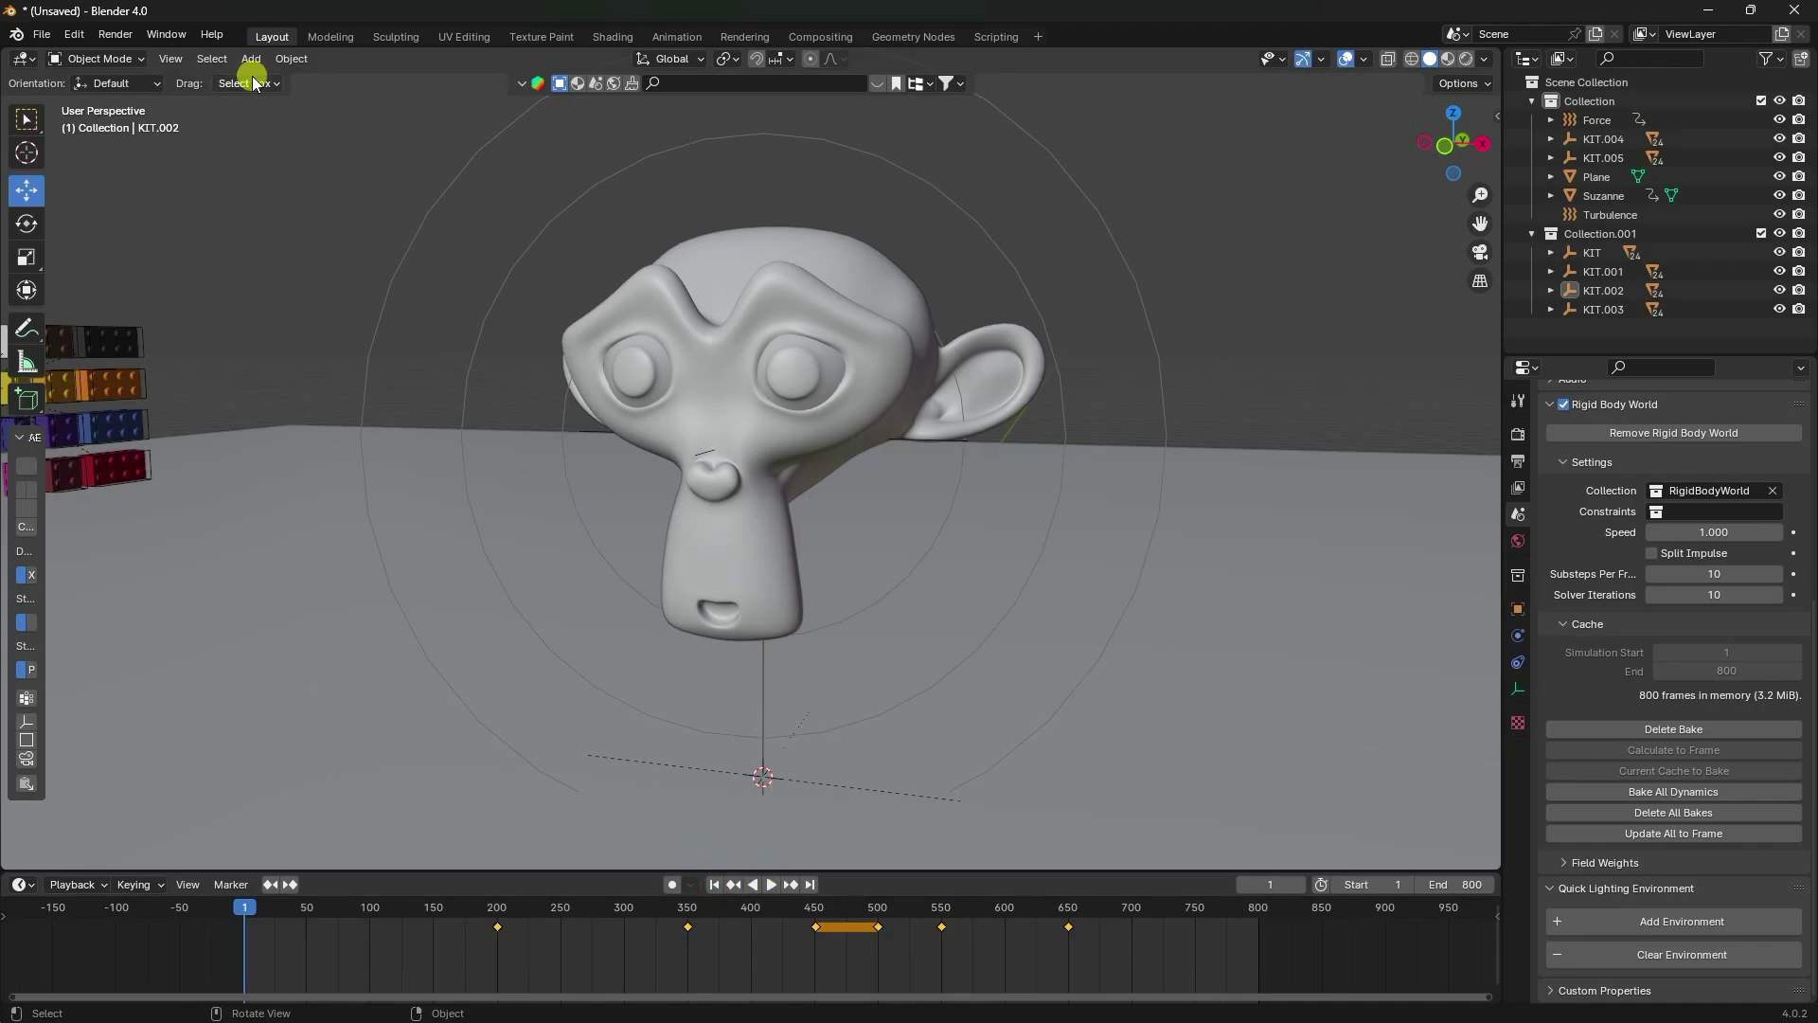
Play the baked simulation and check how the bricks drop to the floor and swarm back to the head.
click(773, 882)
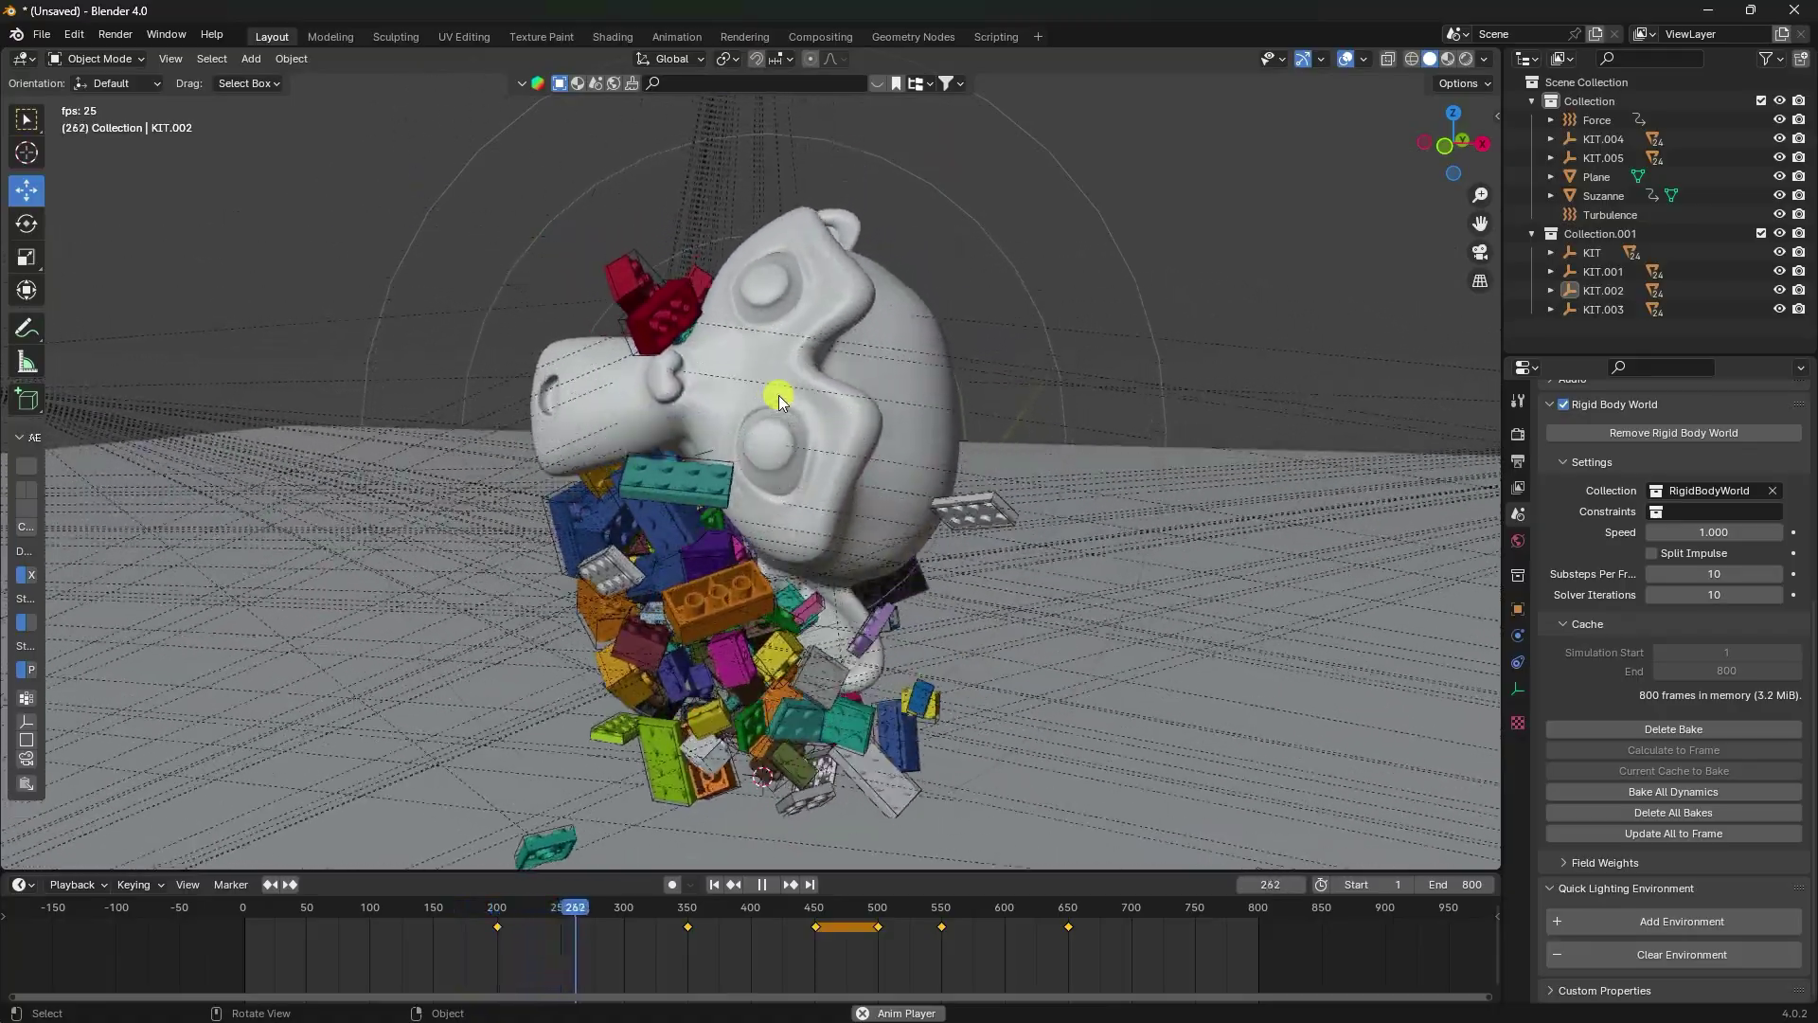
scroll(815, 680, up, 4)
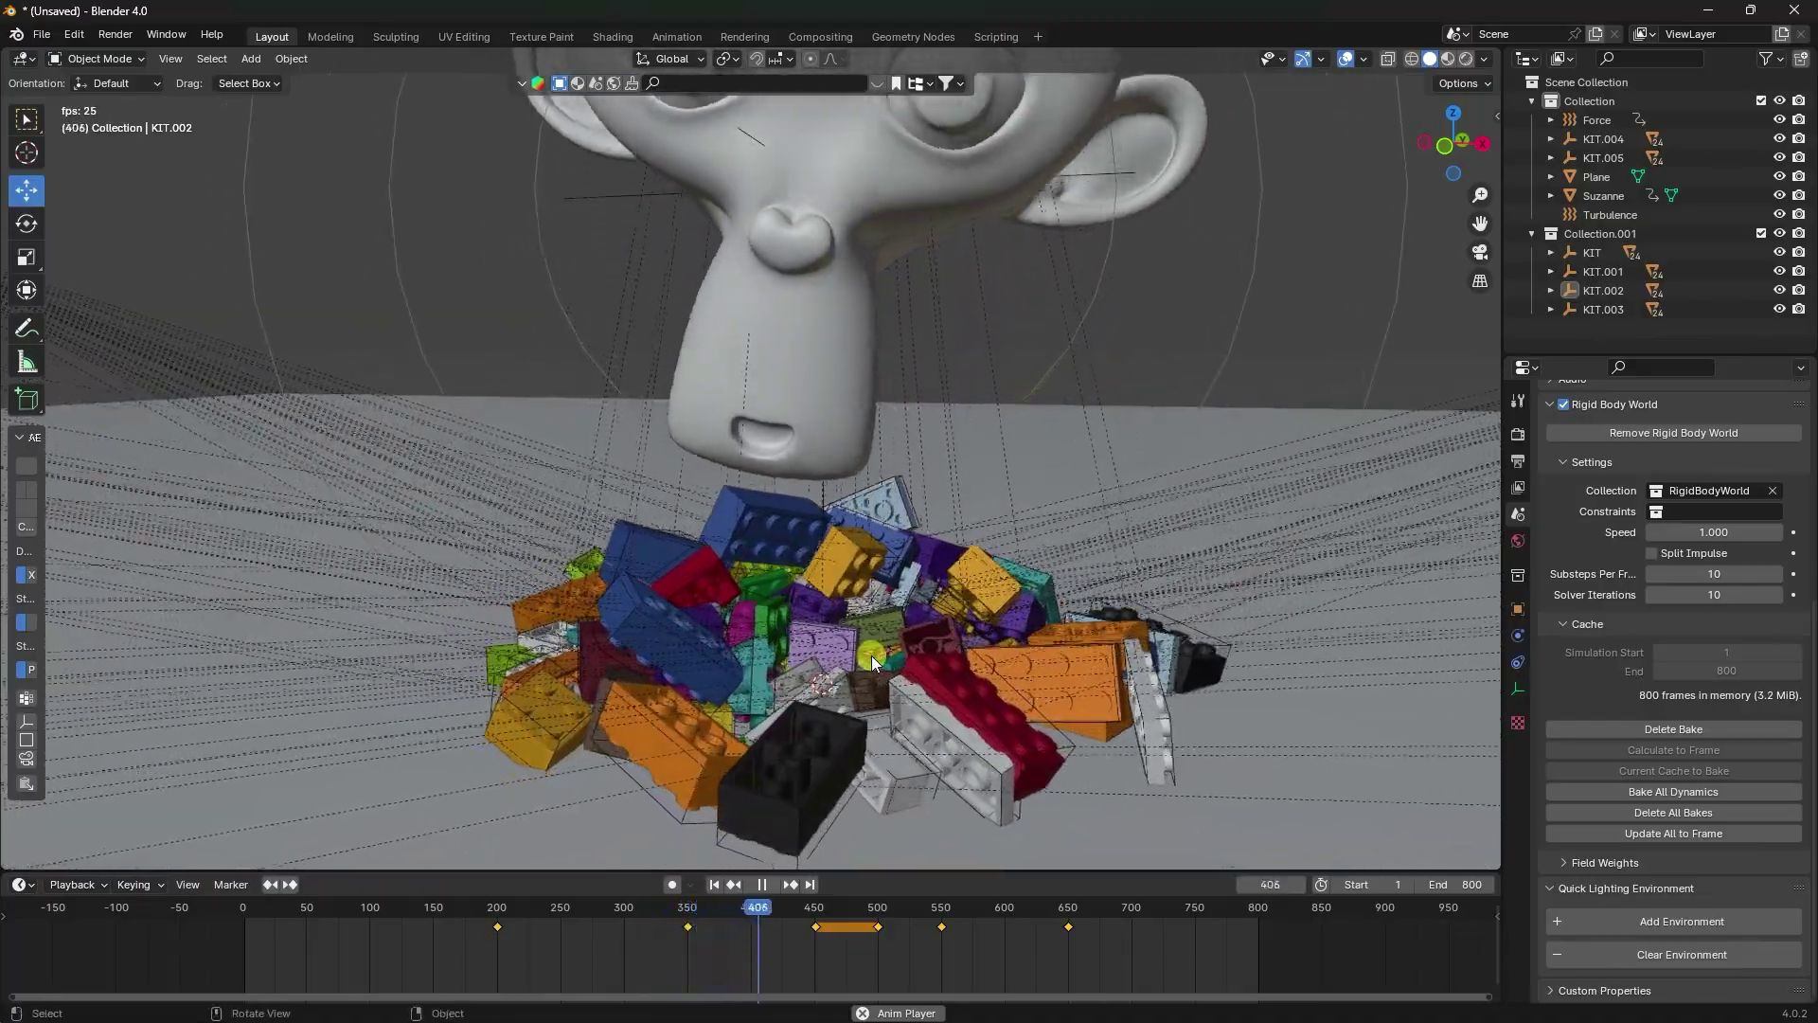
scroll(883, 662, down, 5)
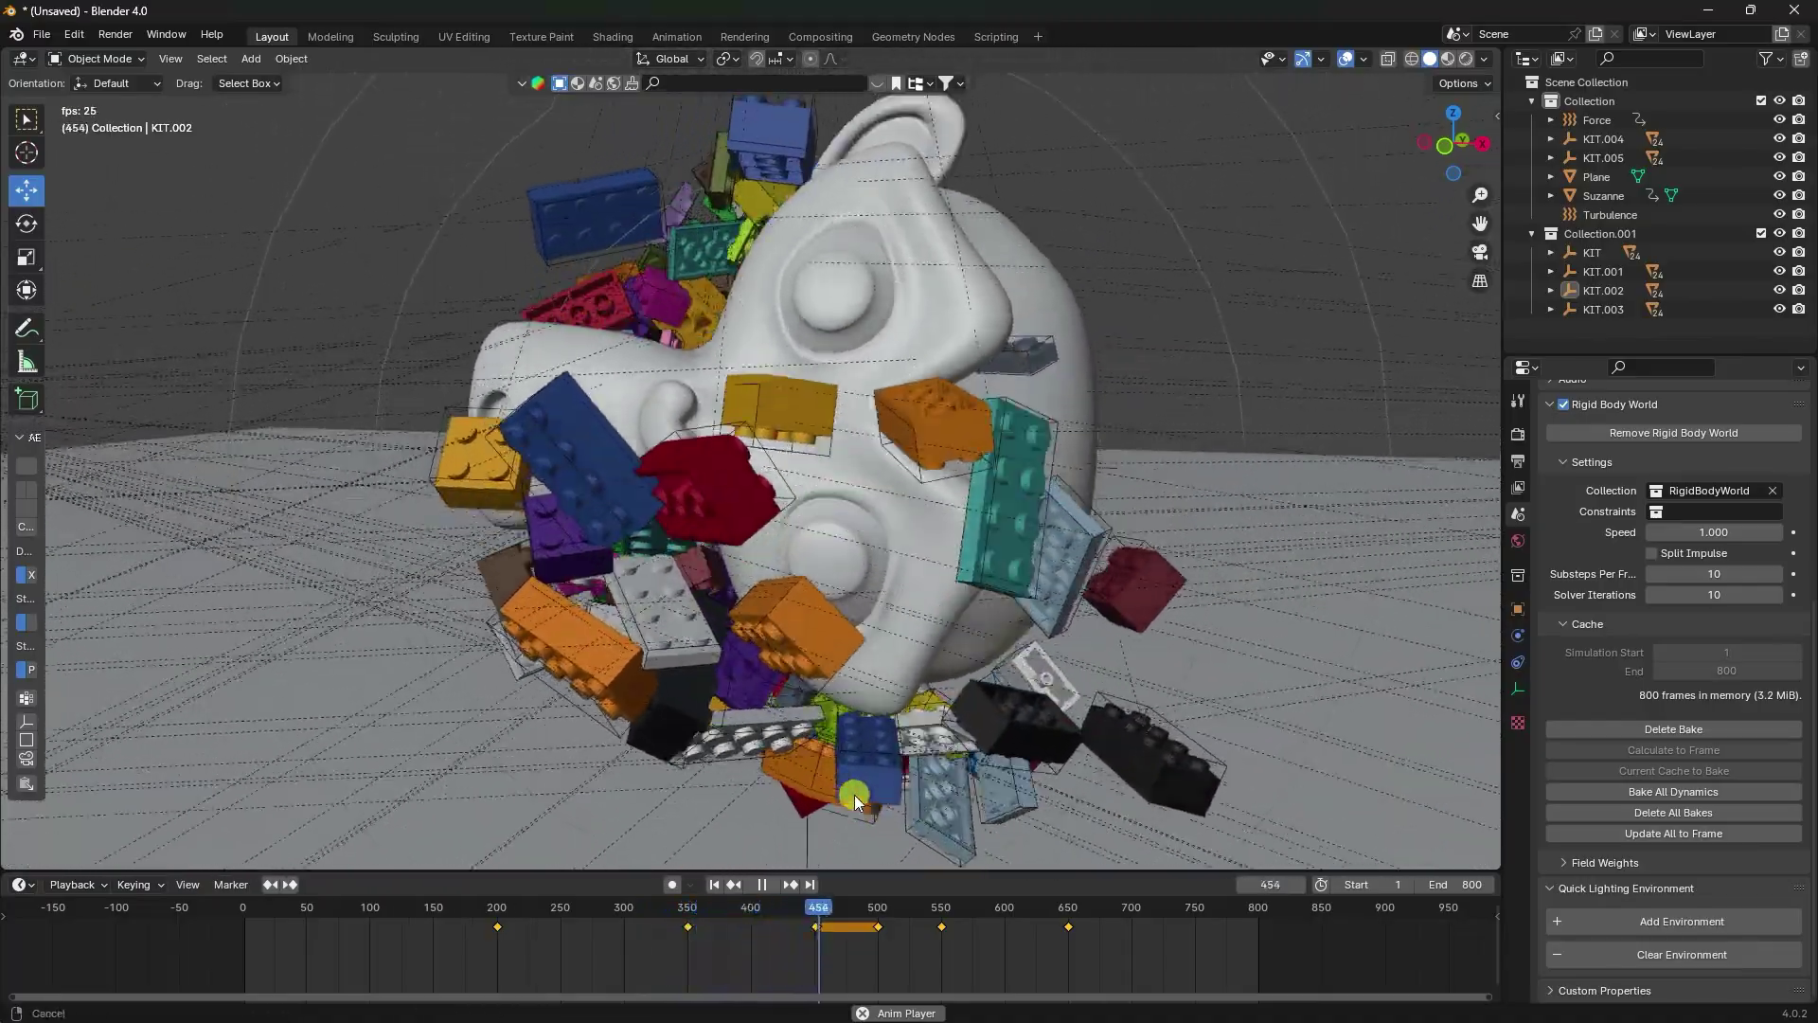
scroll(1203, 310, up, 4)
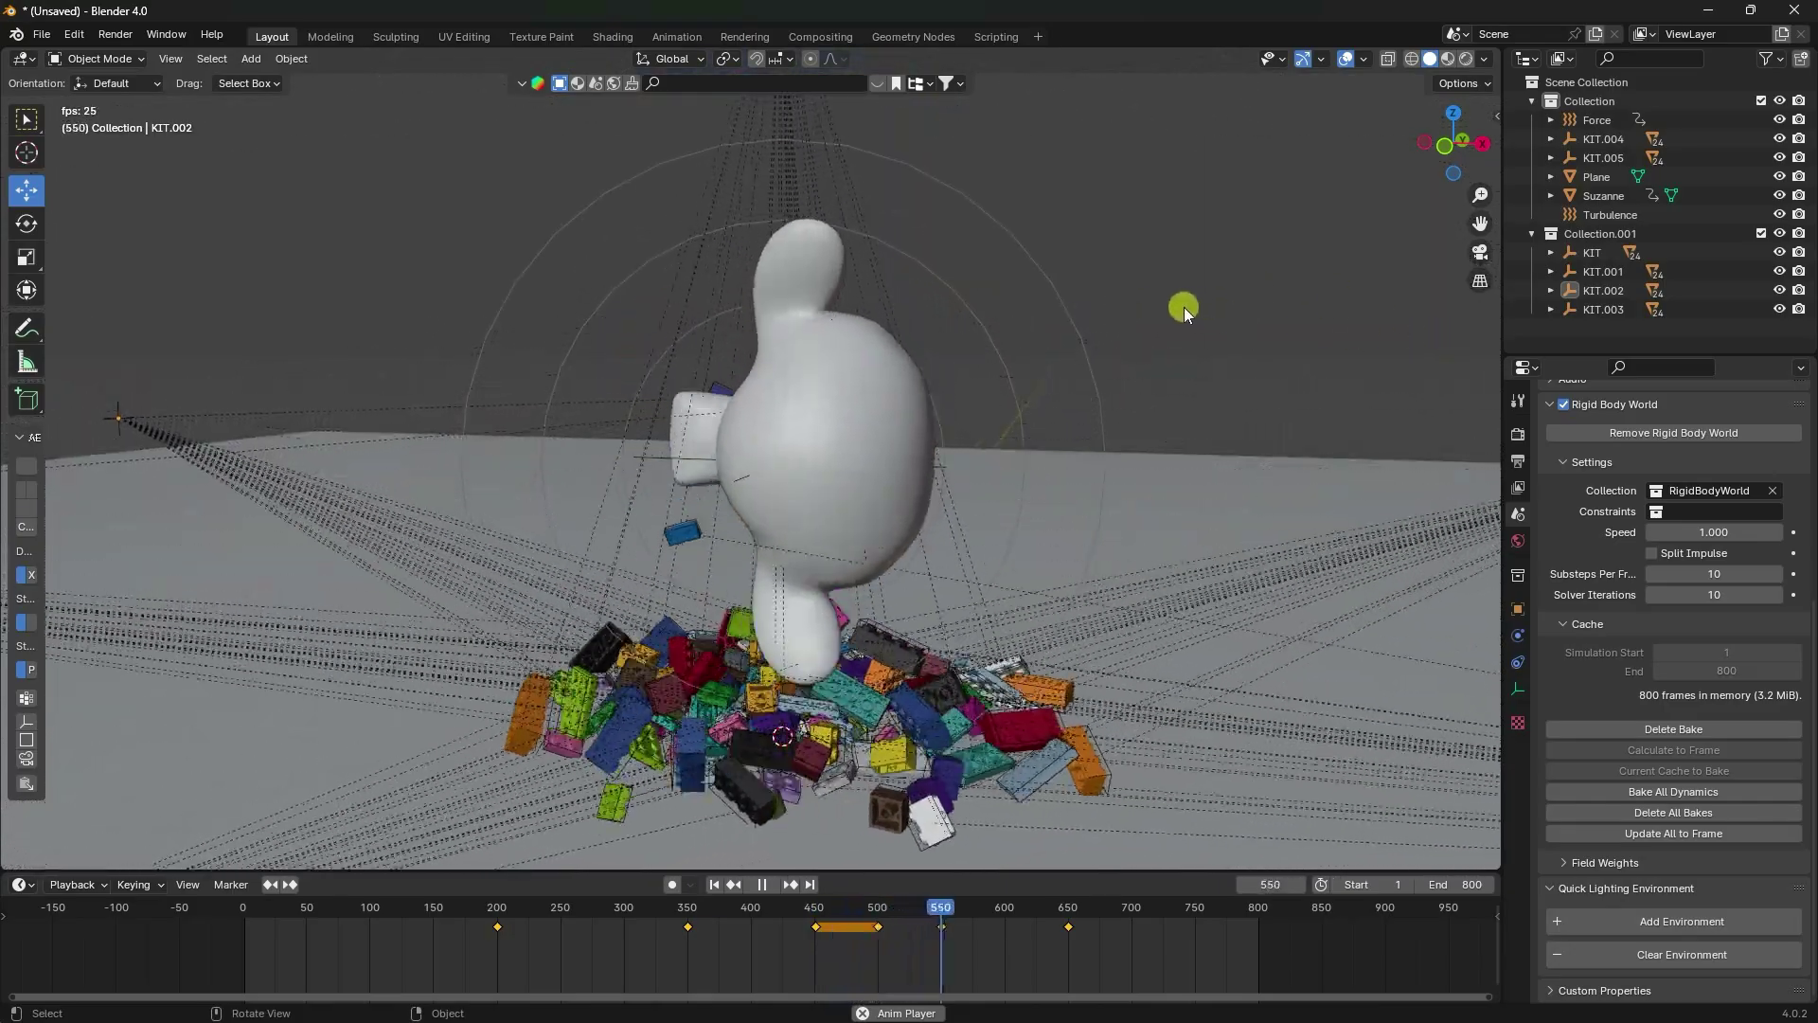
click(764, 885)
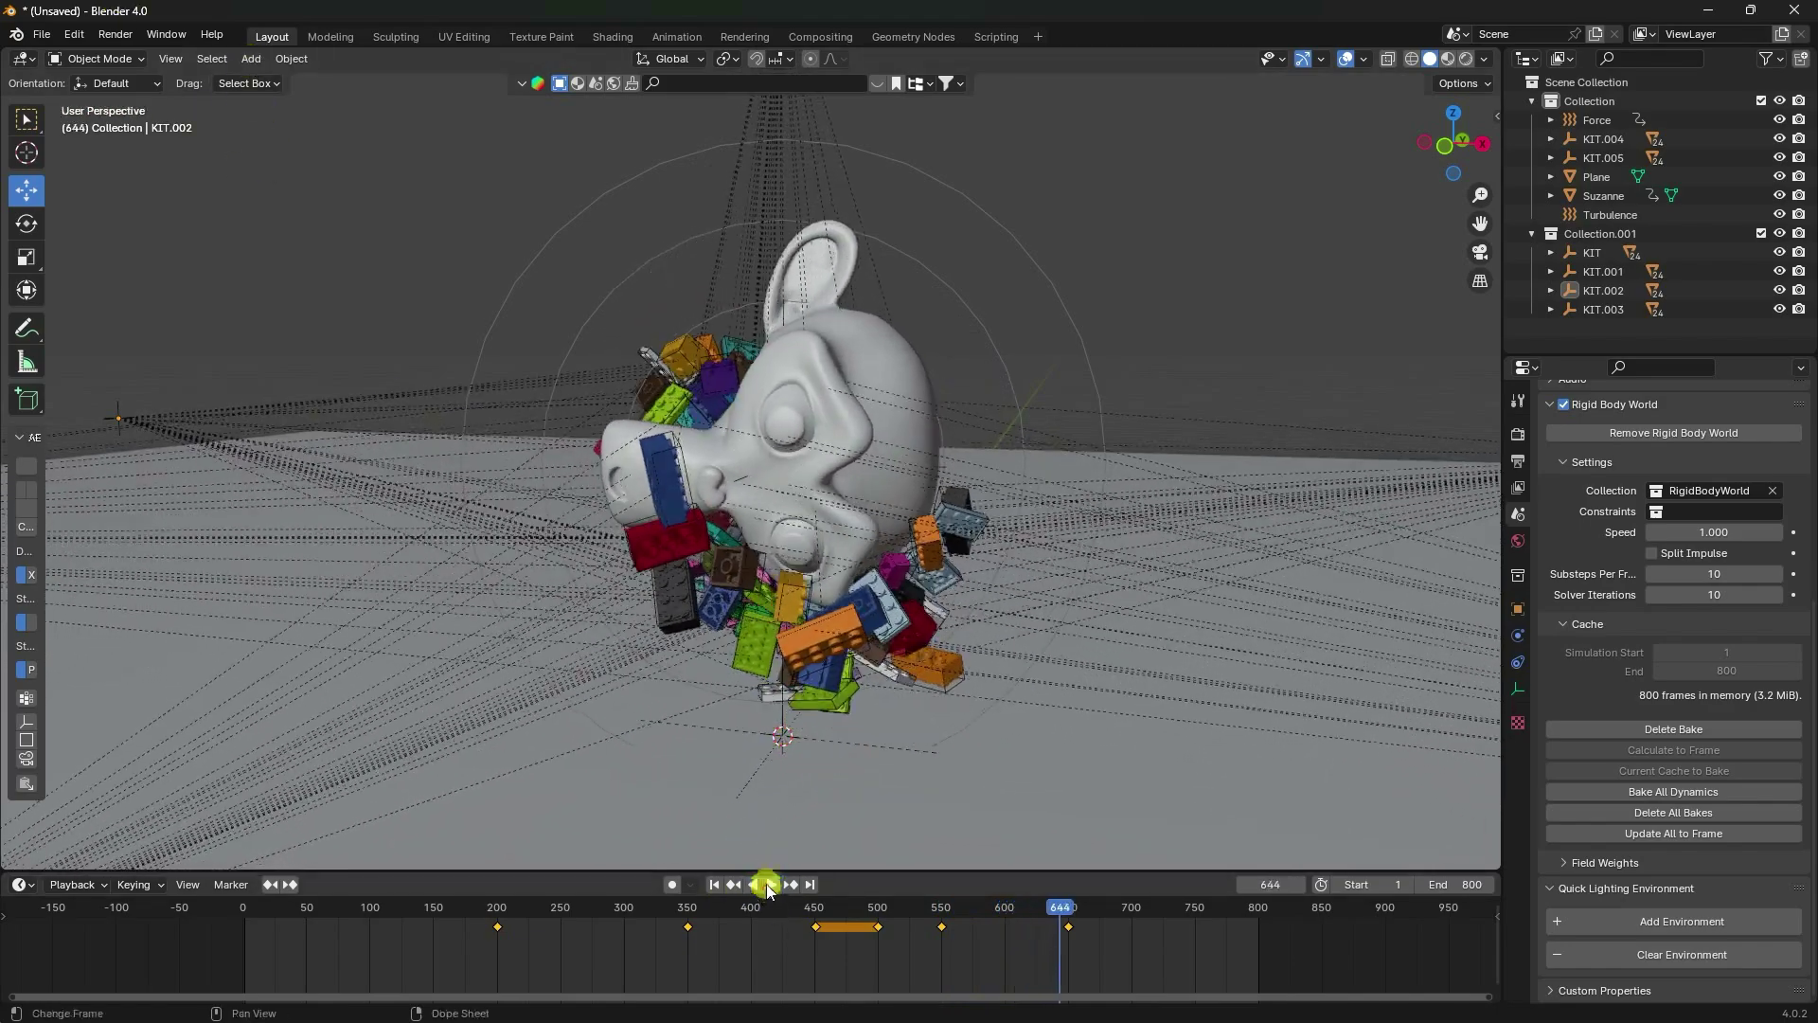
Add a camera at the world origin and move it -9.8699 m along the Y axis, away from the monkey head.
click(251, 59)
click(290, 360)
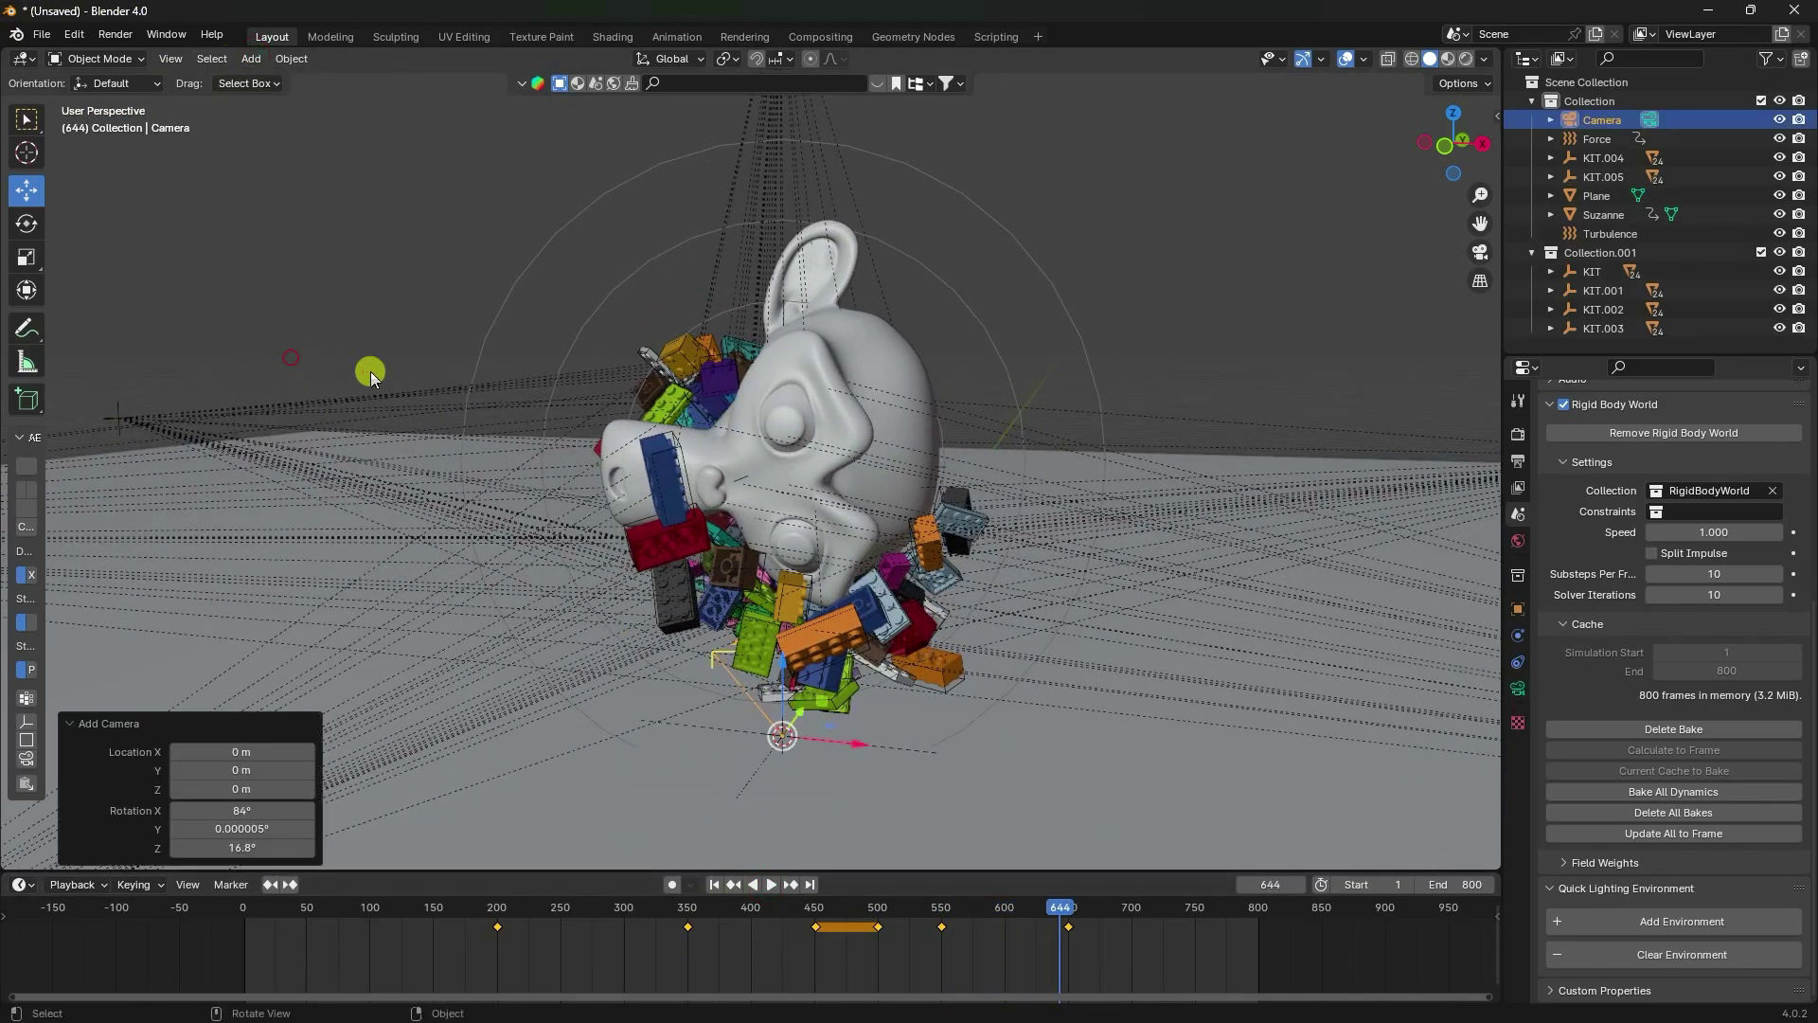
scroll(965, 554, down, 5)
middle_drag(965, 554, 759, 629)
key(g)
key(y)
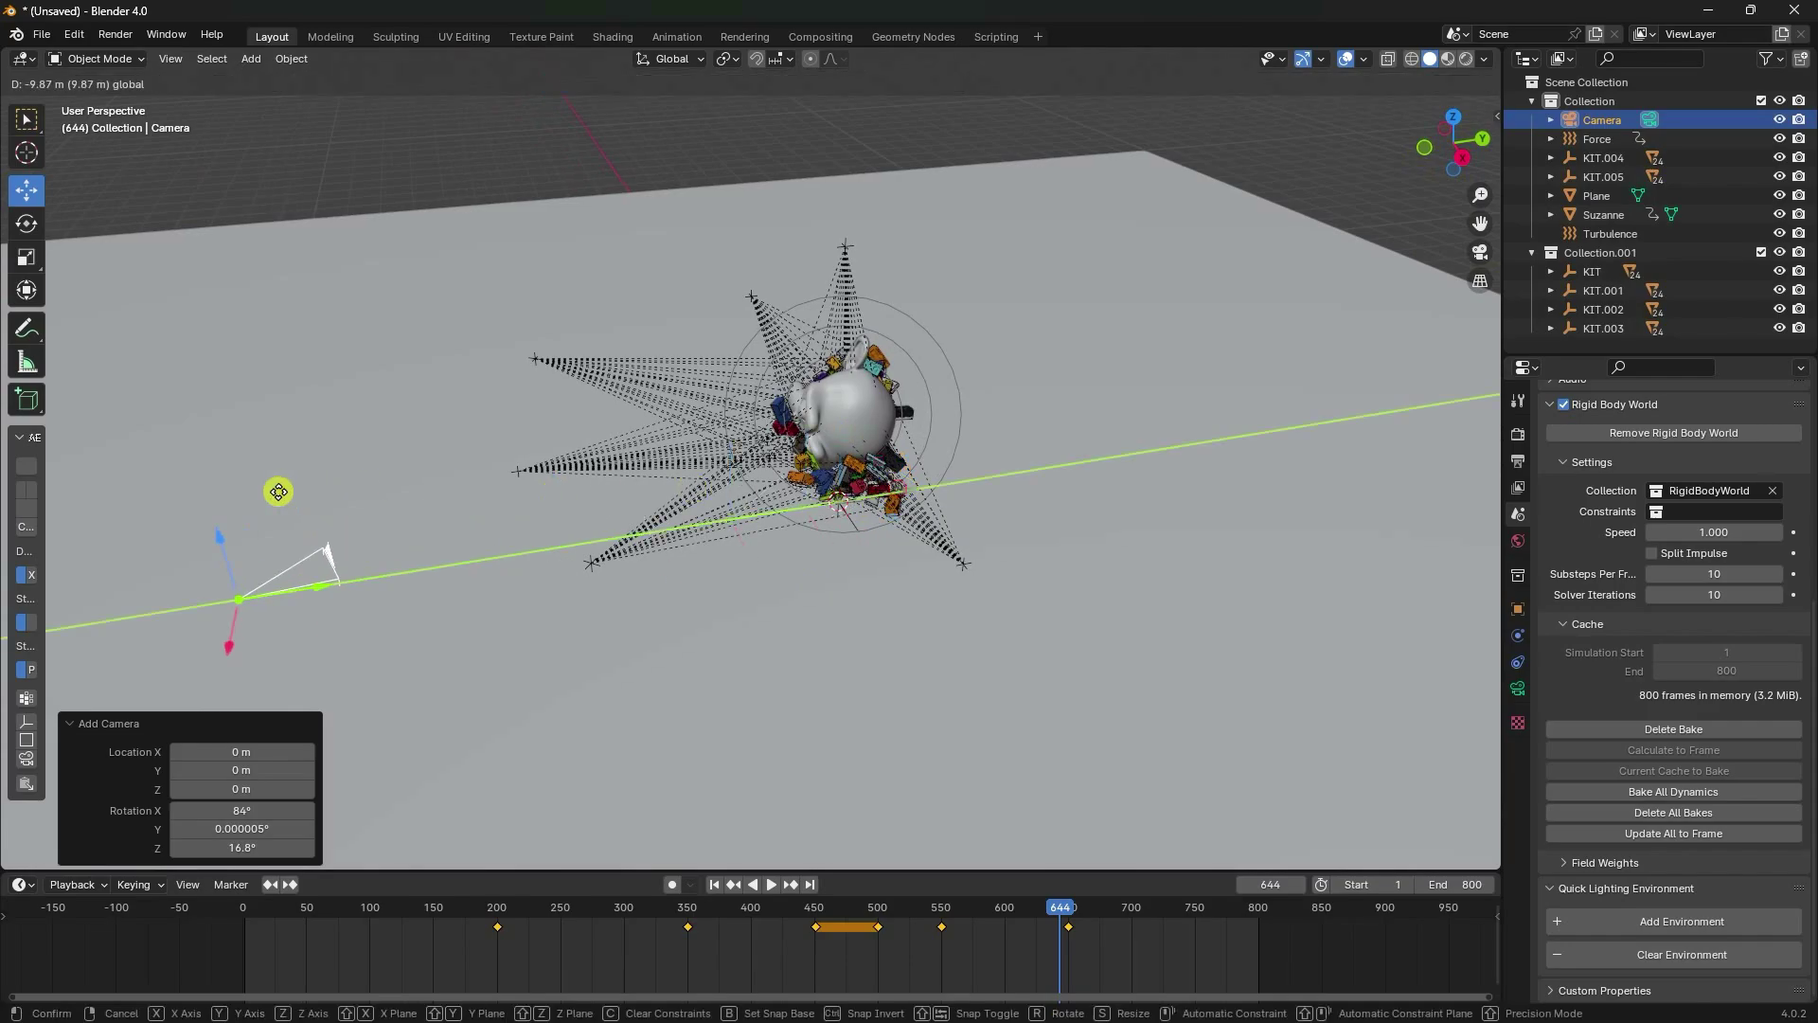
click(280, 491)
Raise the camera 1.9524 m along the Z axis.
middle_drag(512, 507, 455, 528)
key(g)
key(z)
click(440, 472)
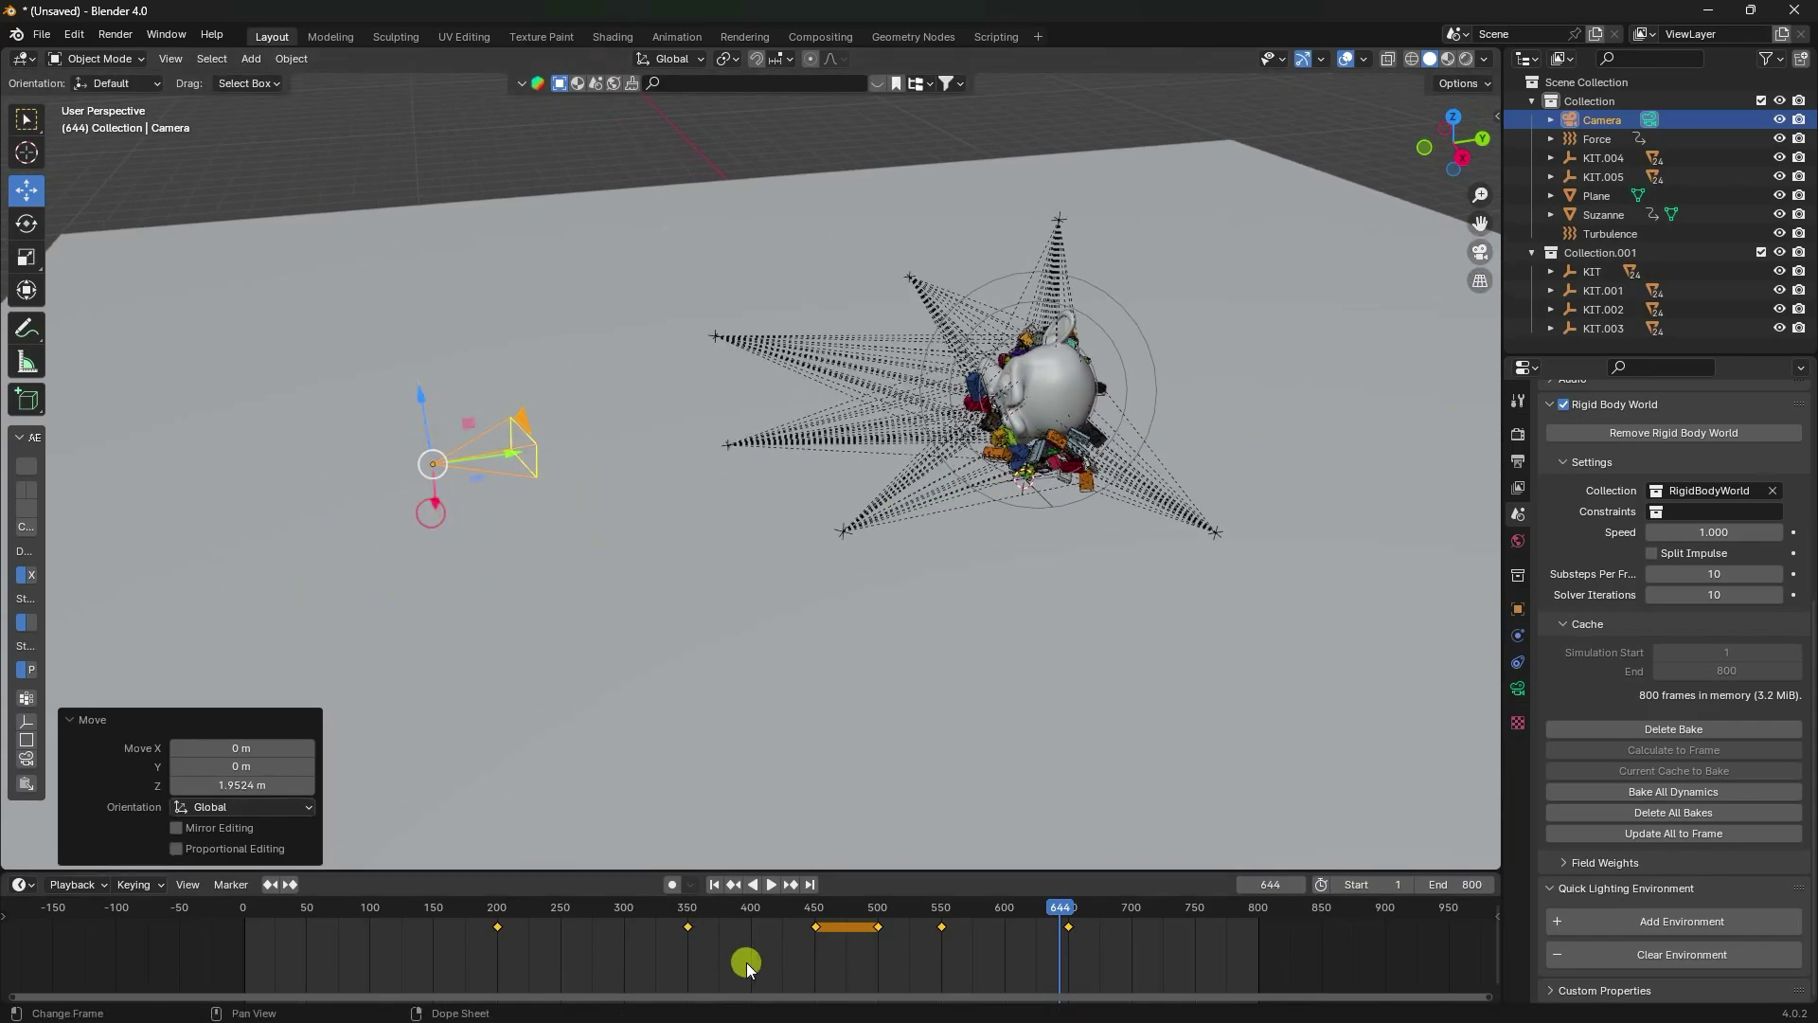
From frame 1 in camera view, set the camera's rotation to 90° on X, 0° on Y and 0° on Z.
click(716, 885)
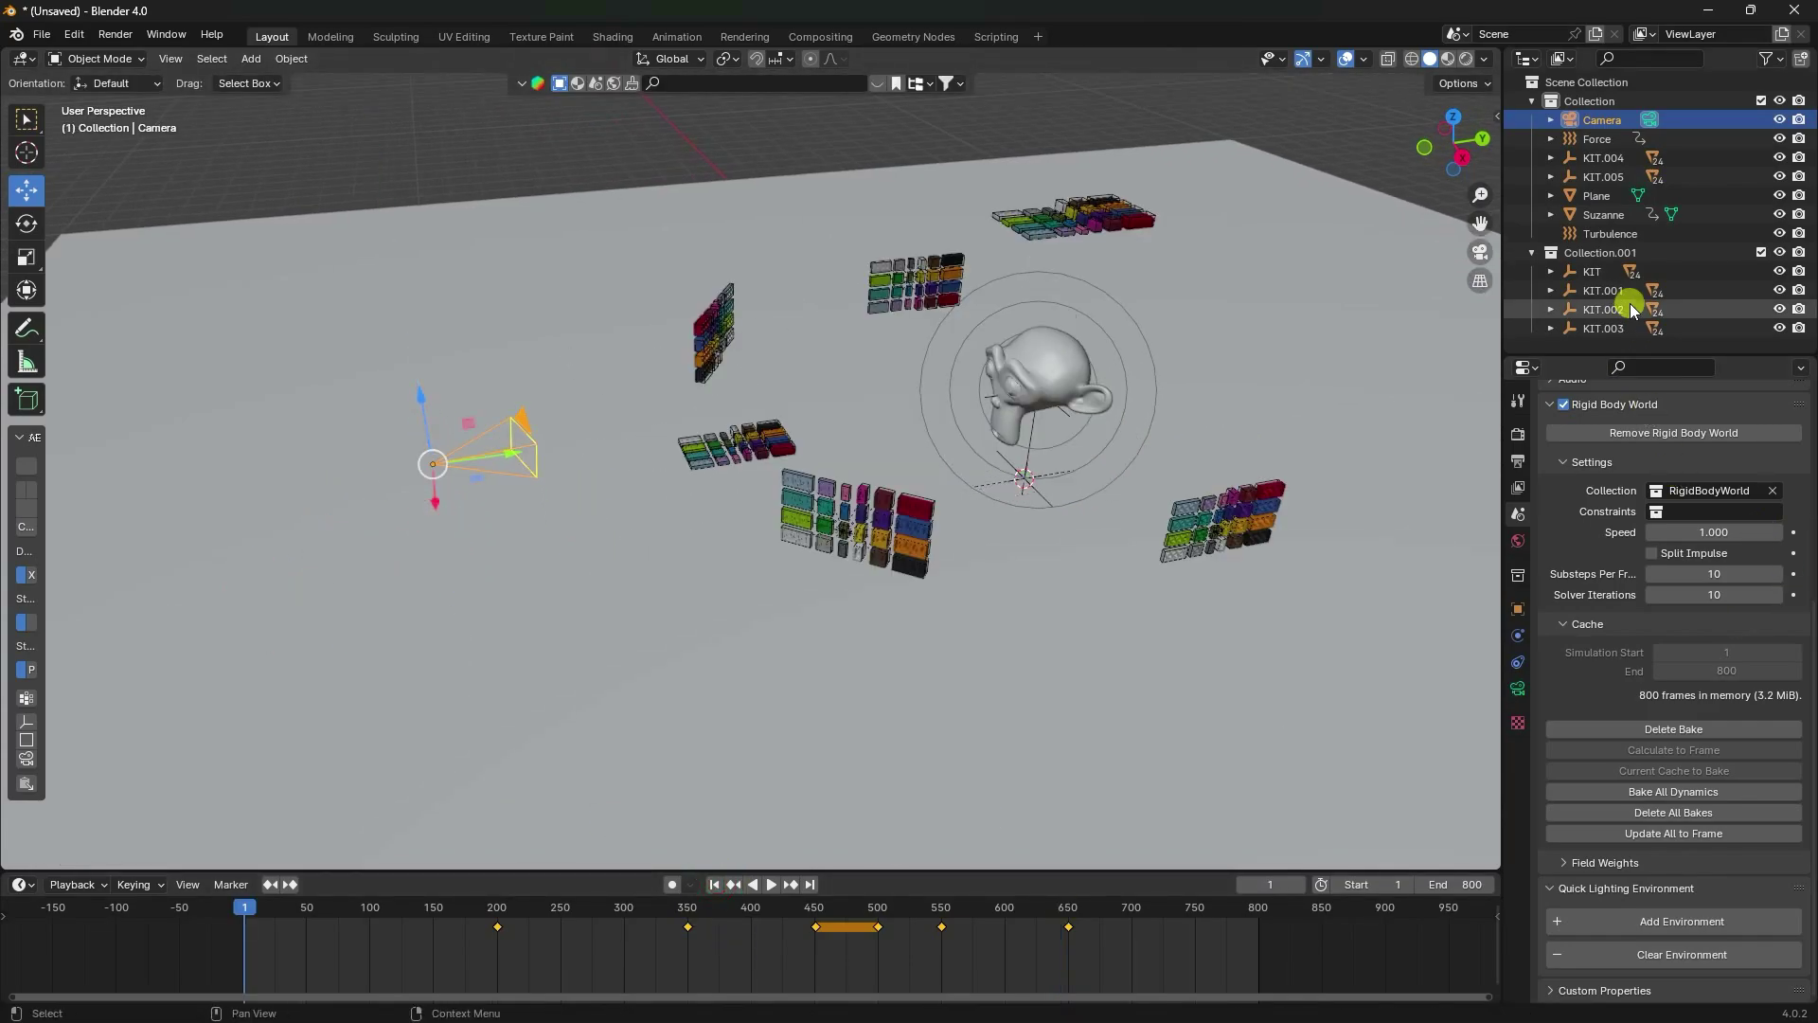
click(1599, 120)
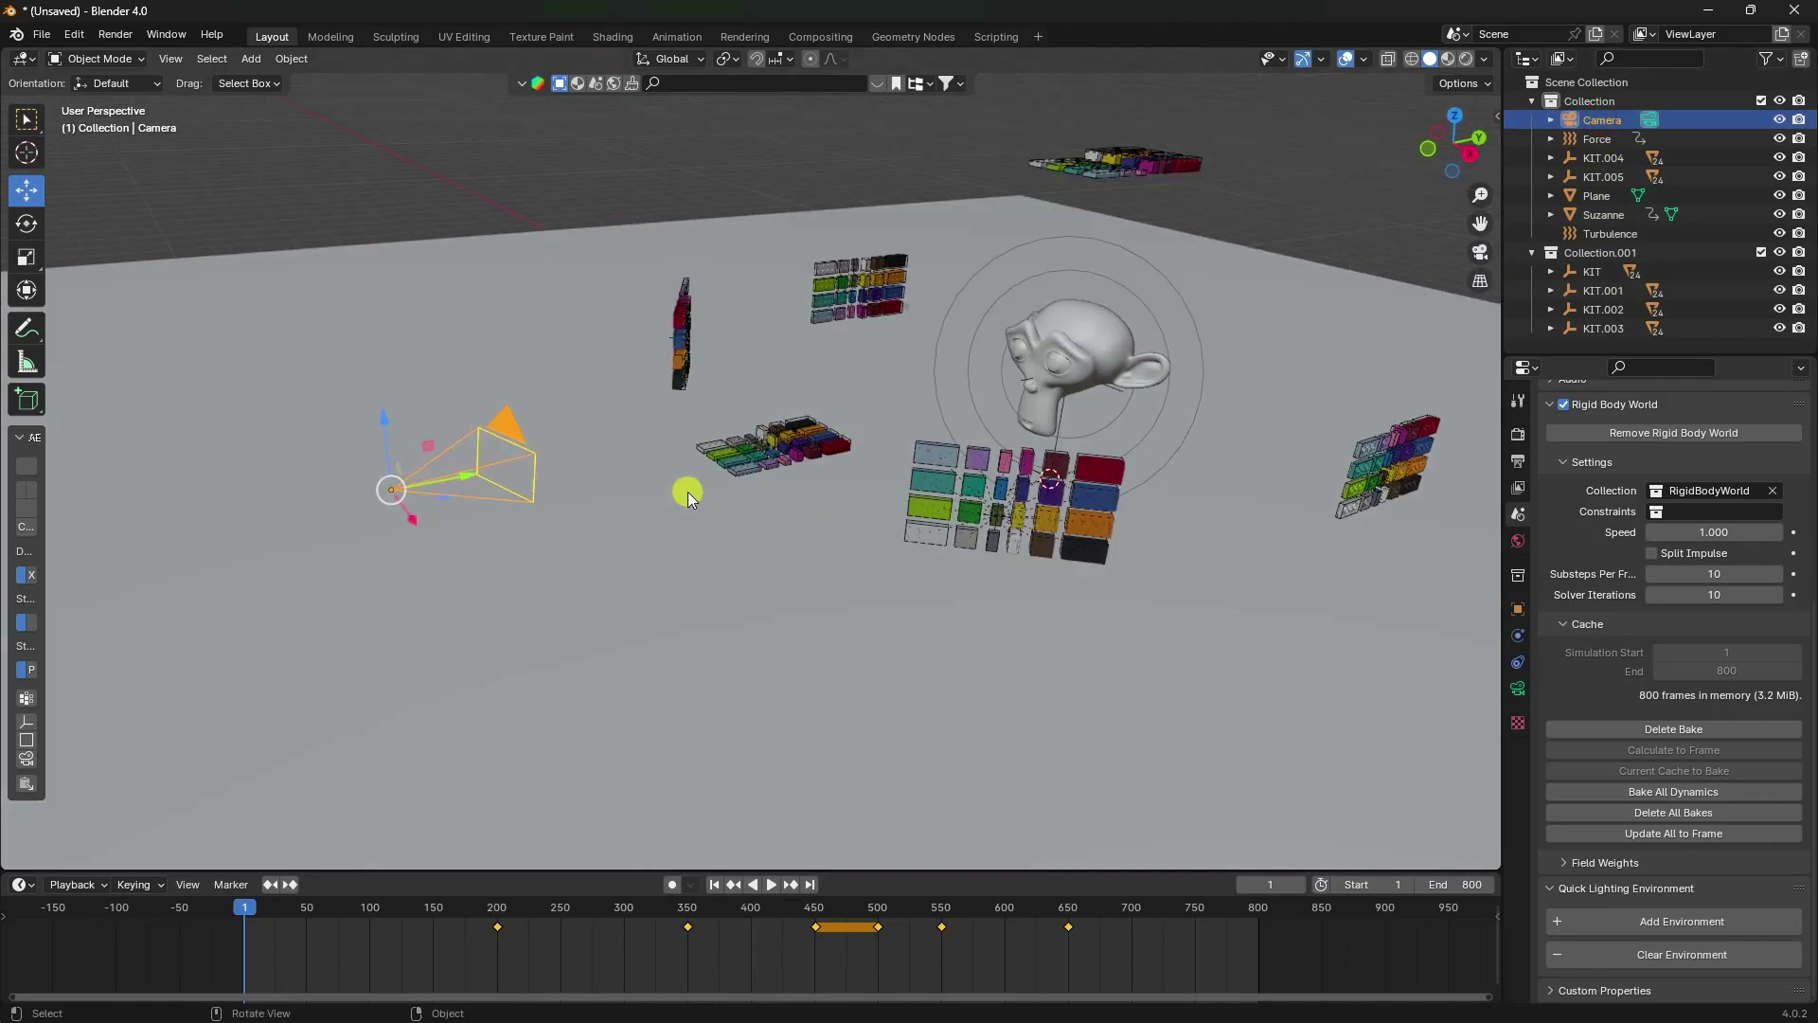
key(KP_0)
click(1518, 609)
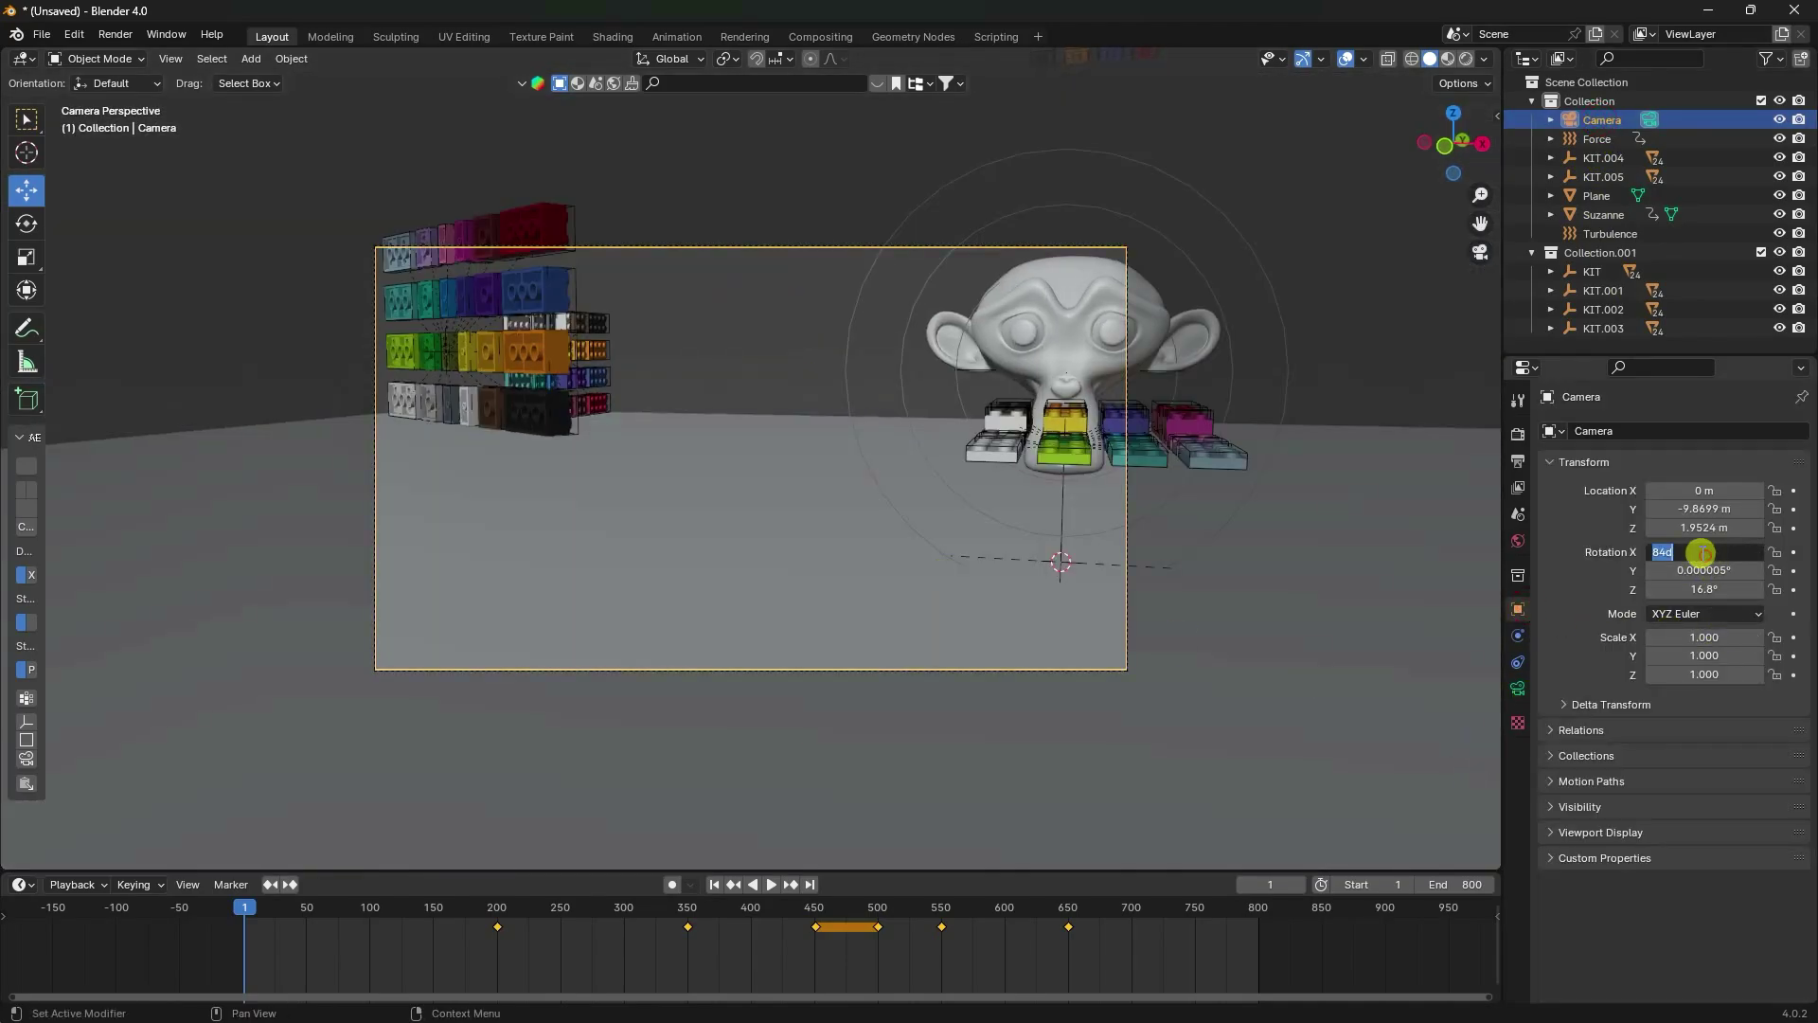
key(Return)
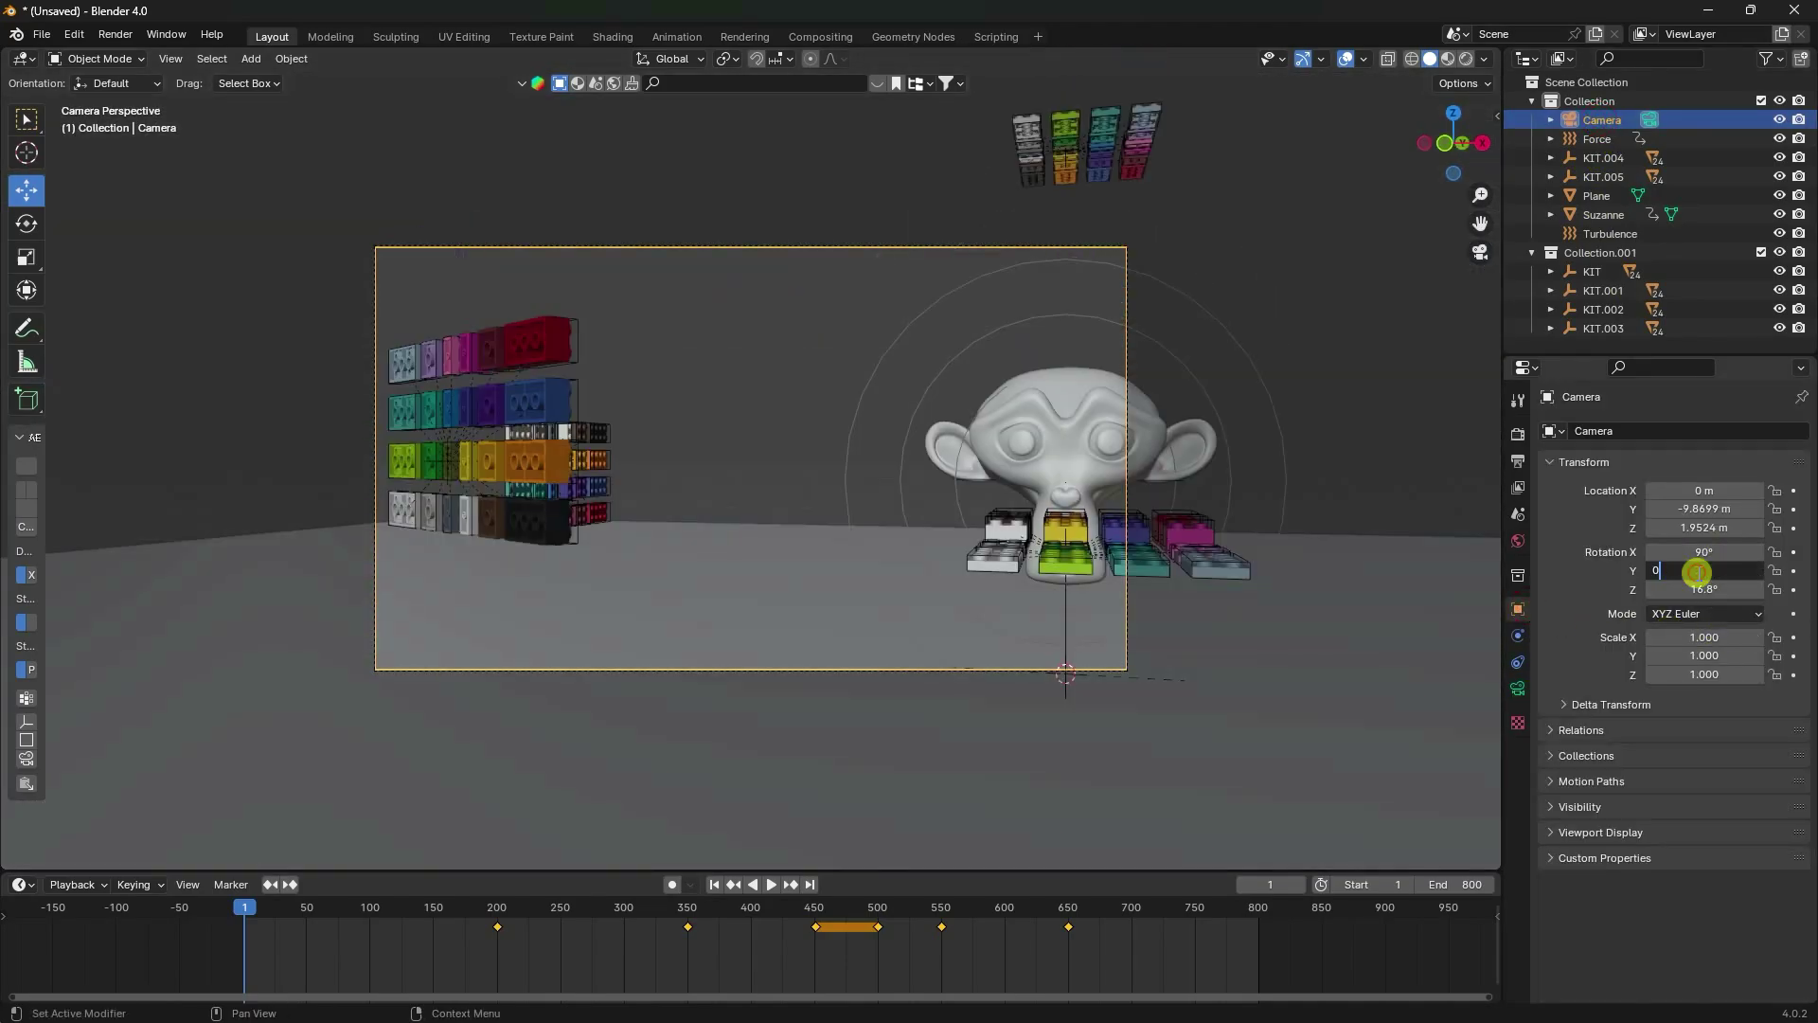
click(1698, 572)
text(0)
key(Return)
key(Return)
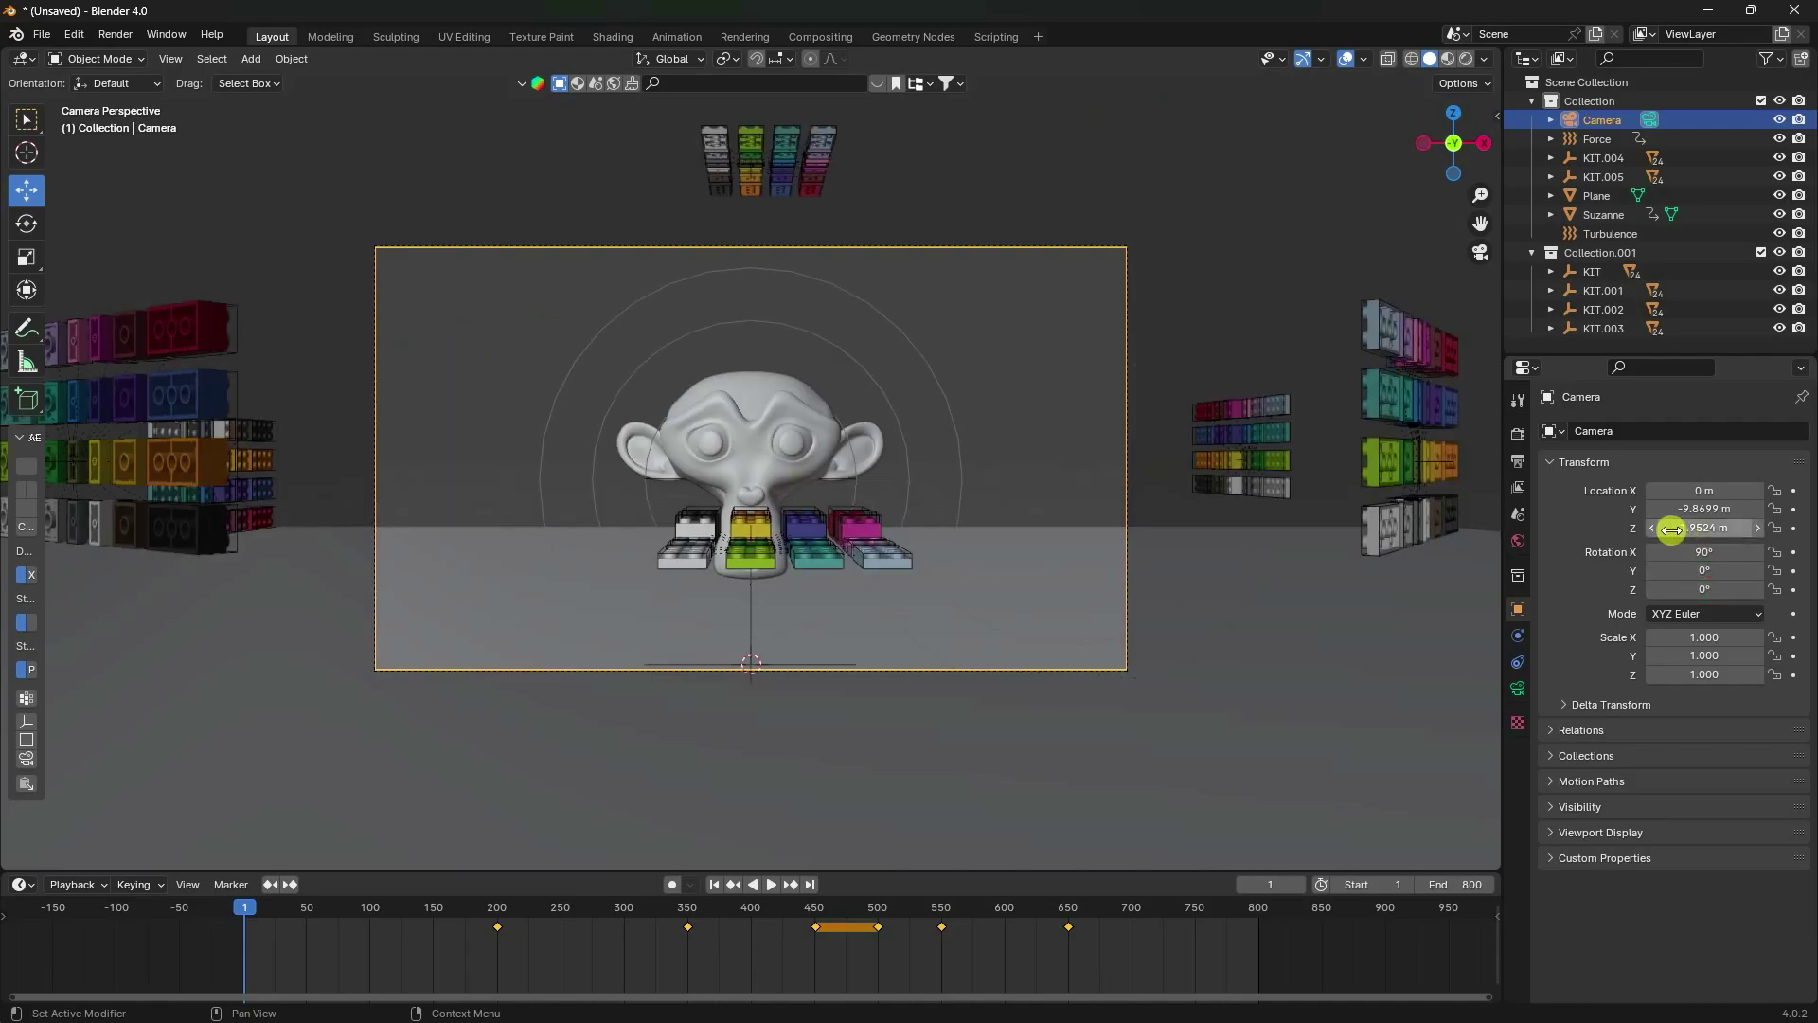
Set the camera's location to -8 m on Y and 1.9 m on Z, framing the monkey head.
drag(1672, 530, 401, 549)
click(1672, 530)
text(0)
key(Return)
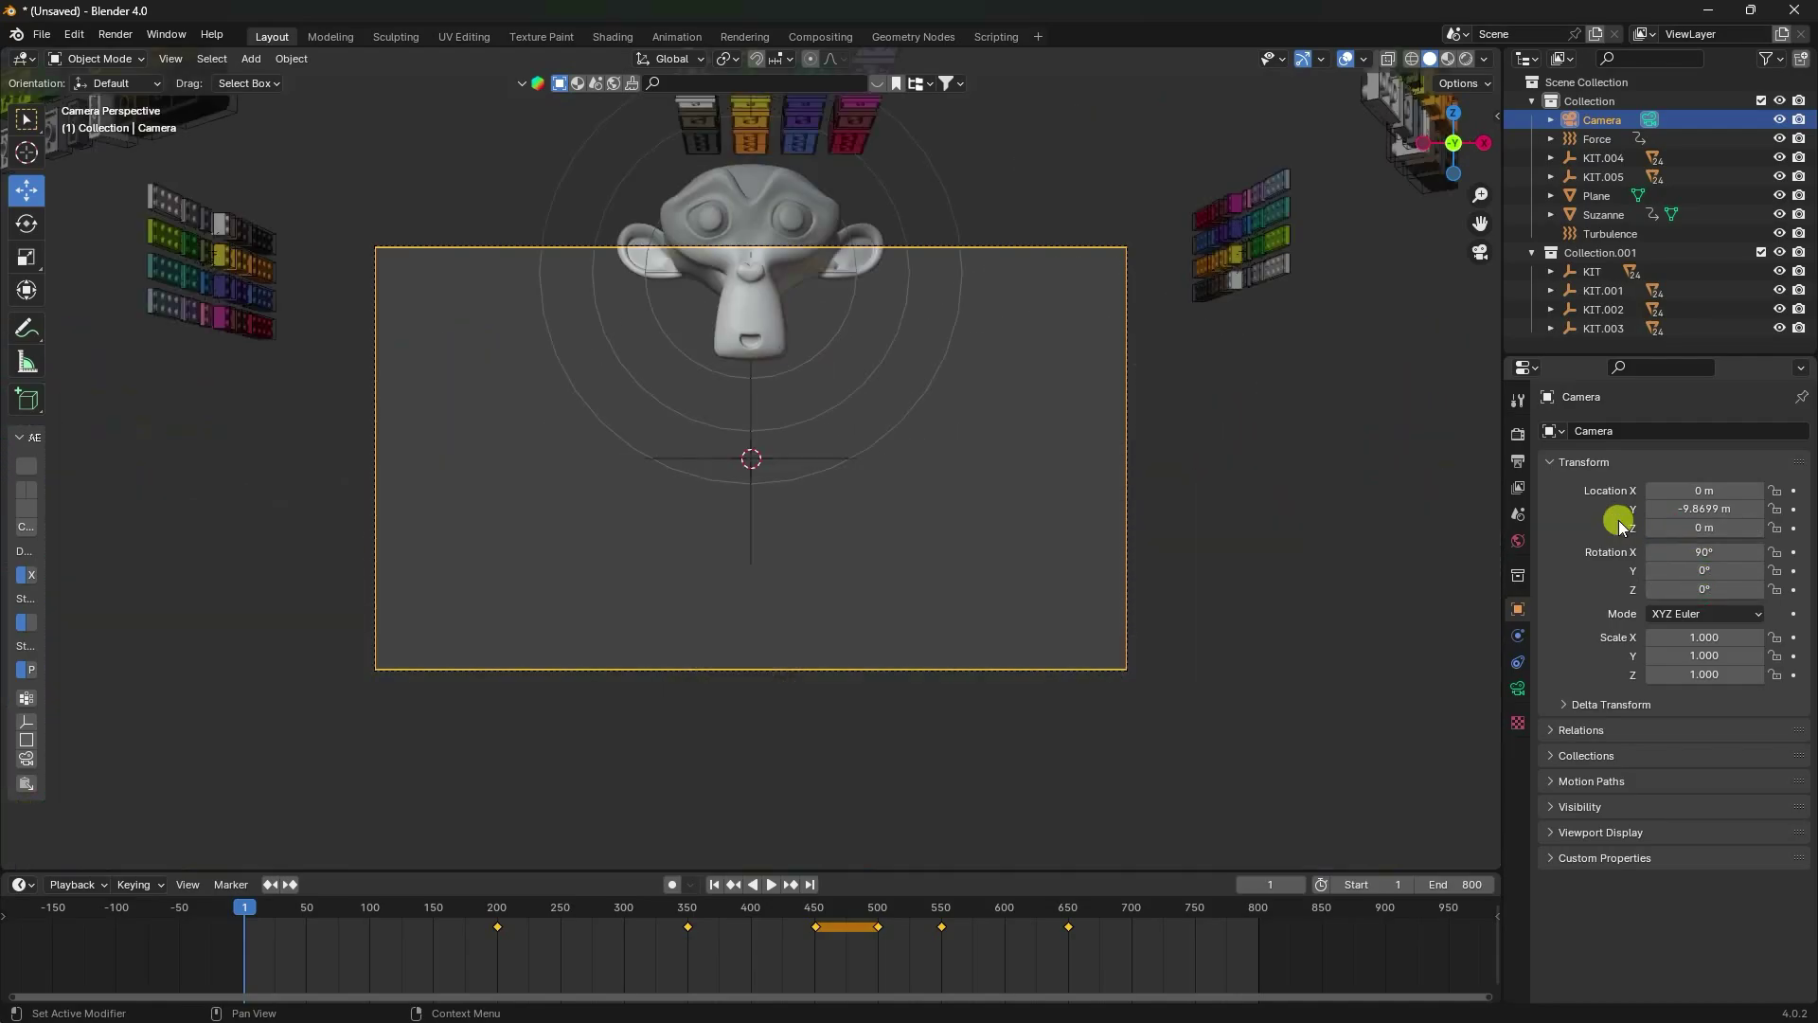
drag(232, 520, 410, 540)
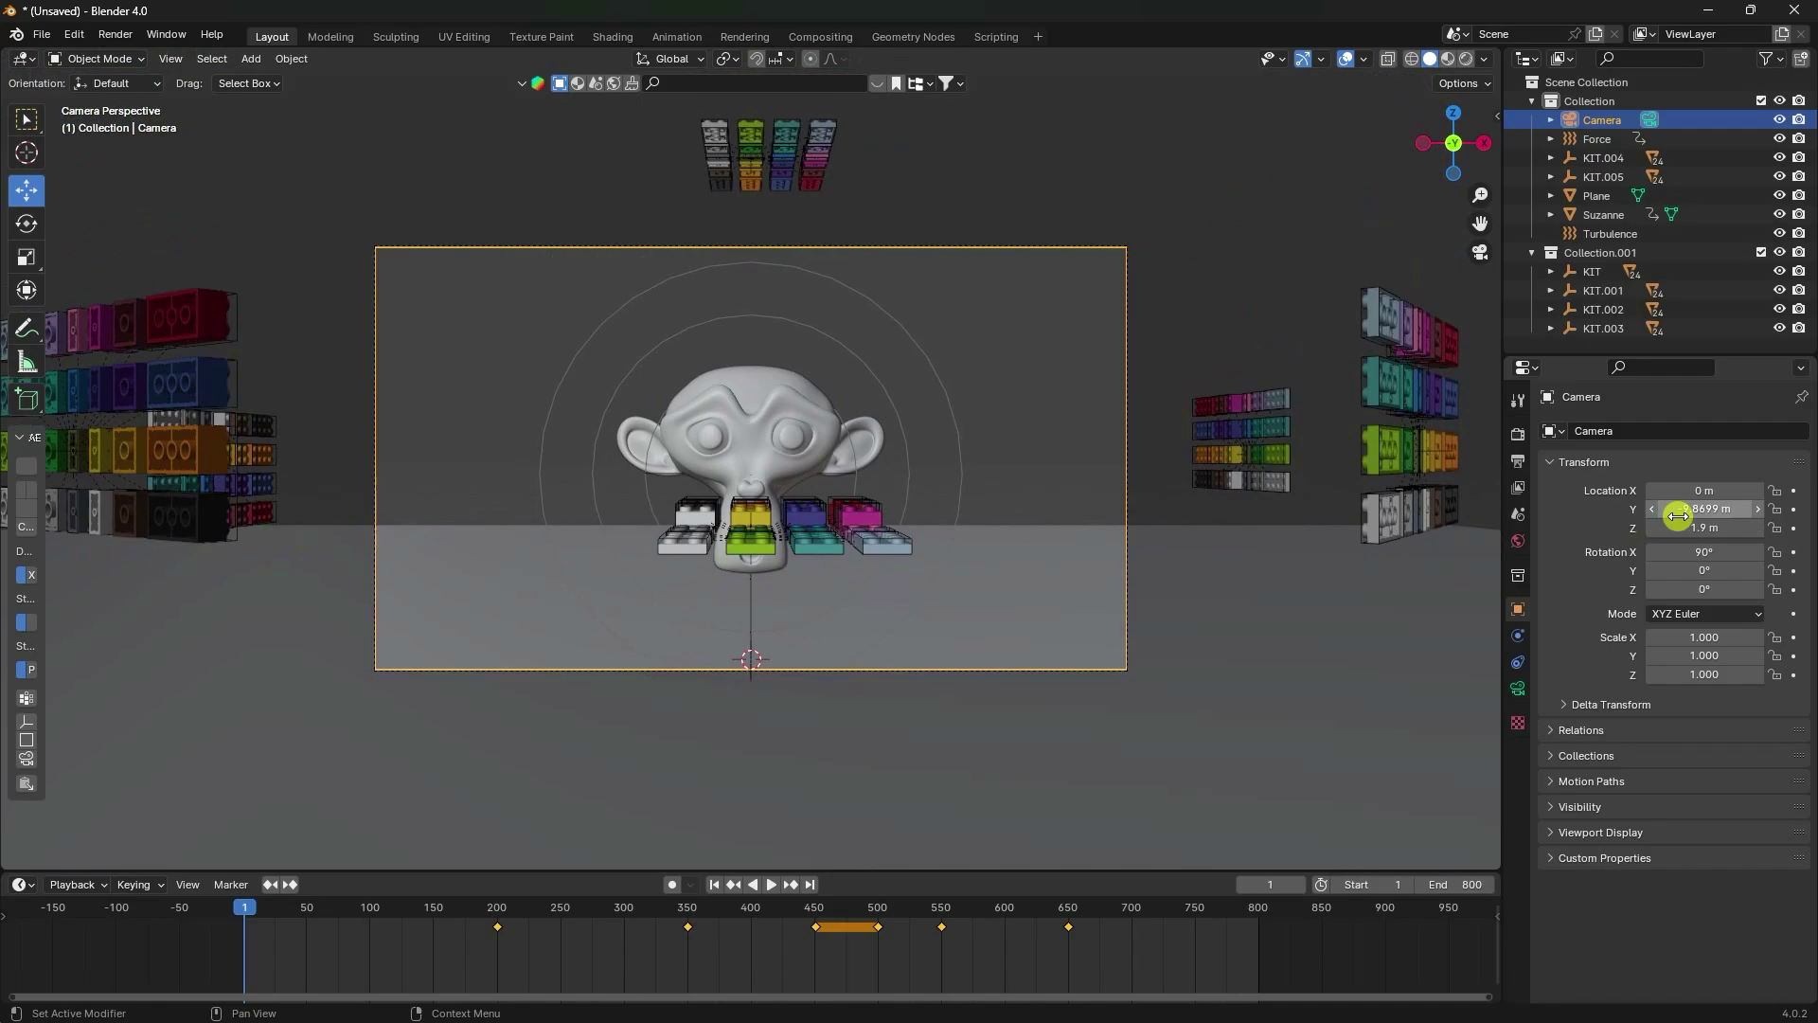
drag(1676, 510, 463, 542)
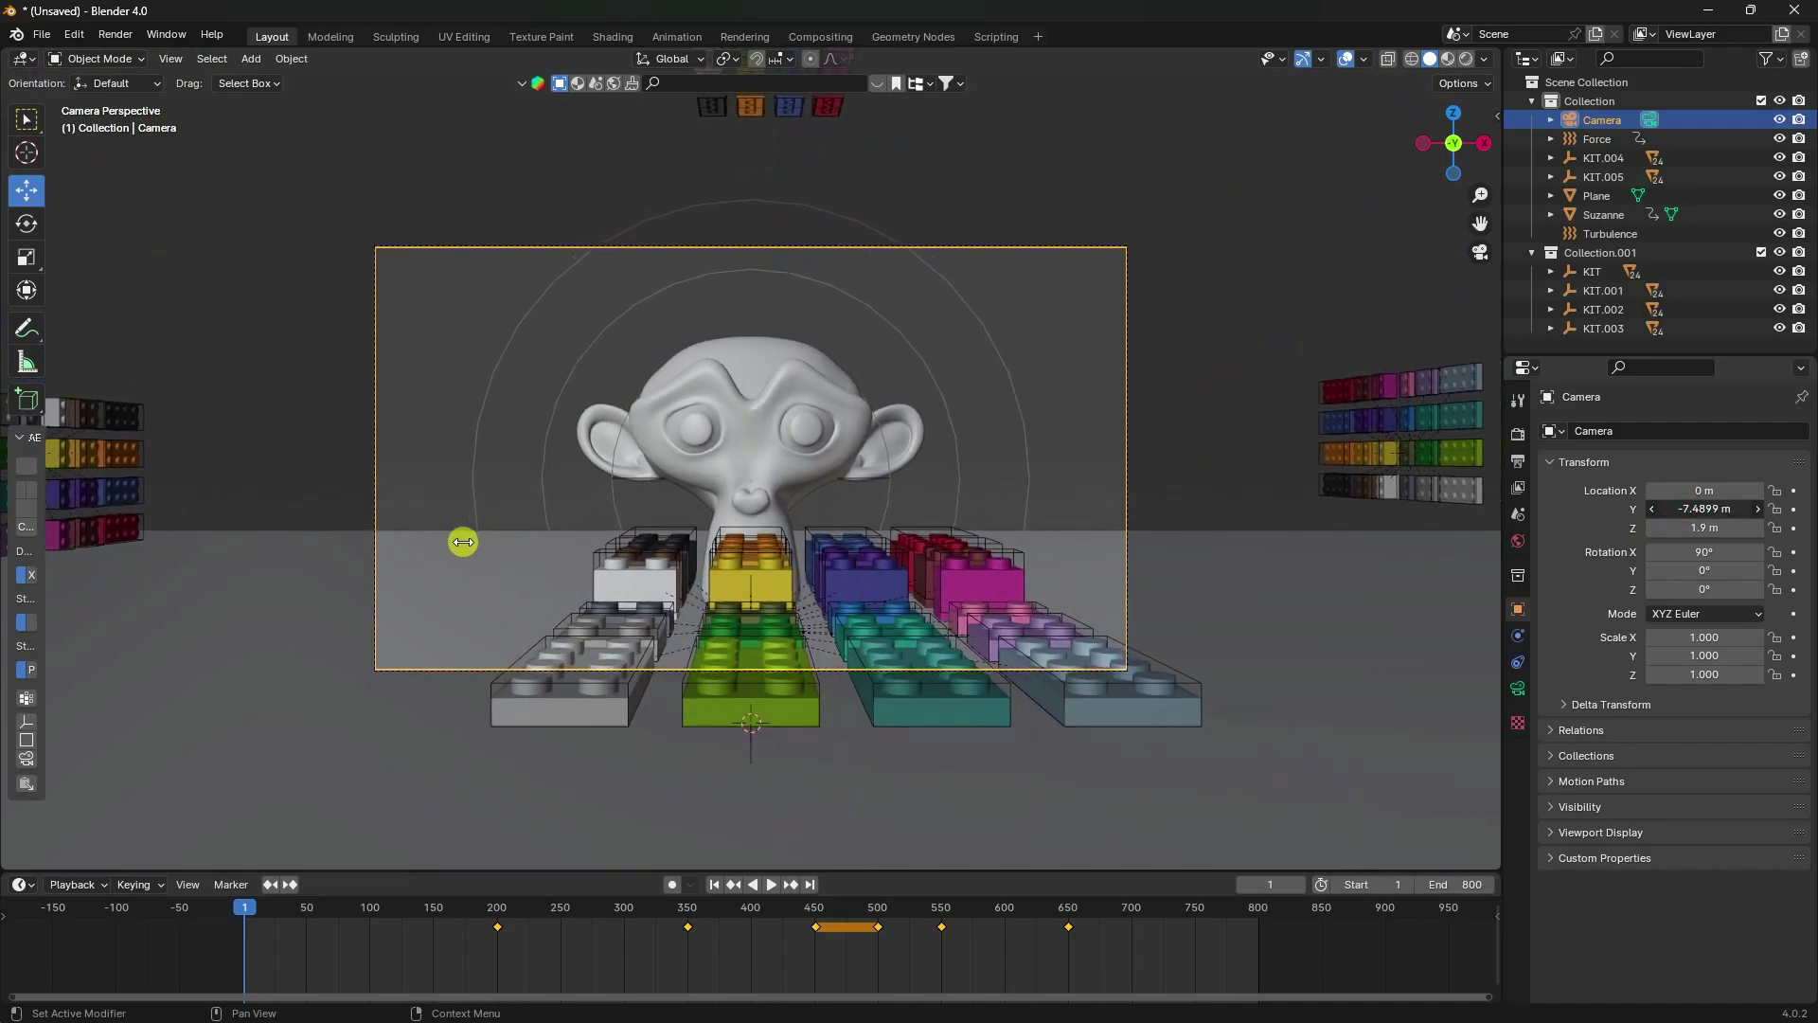
key(Return)
click(1692, 505)
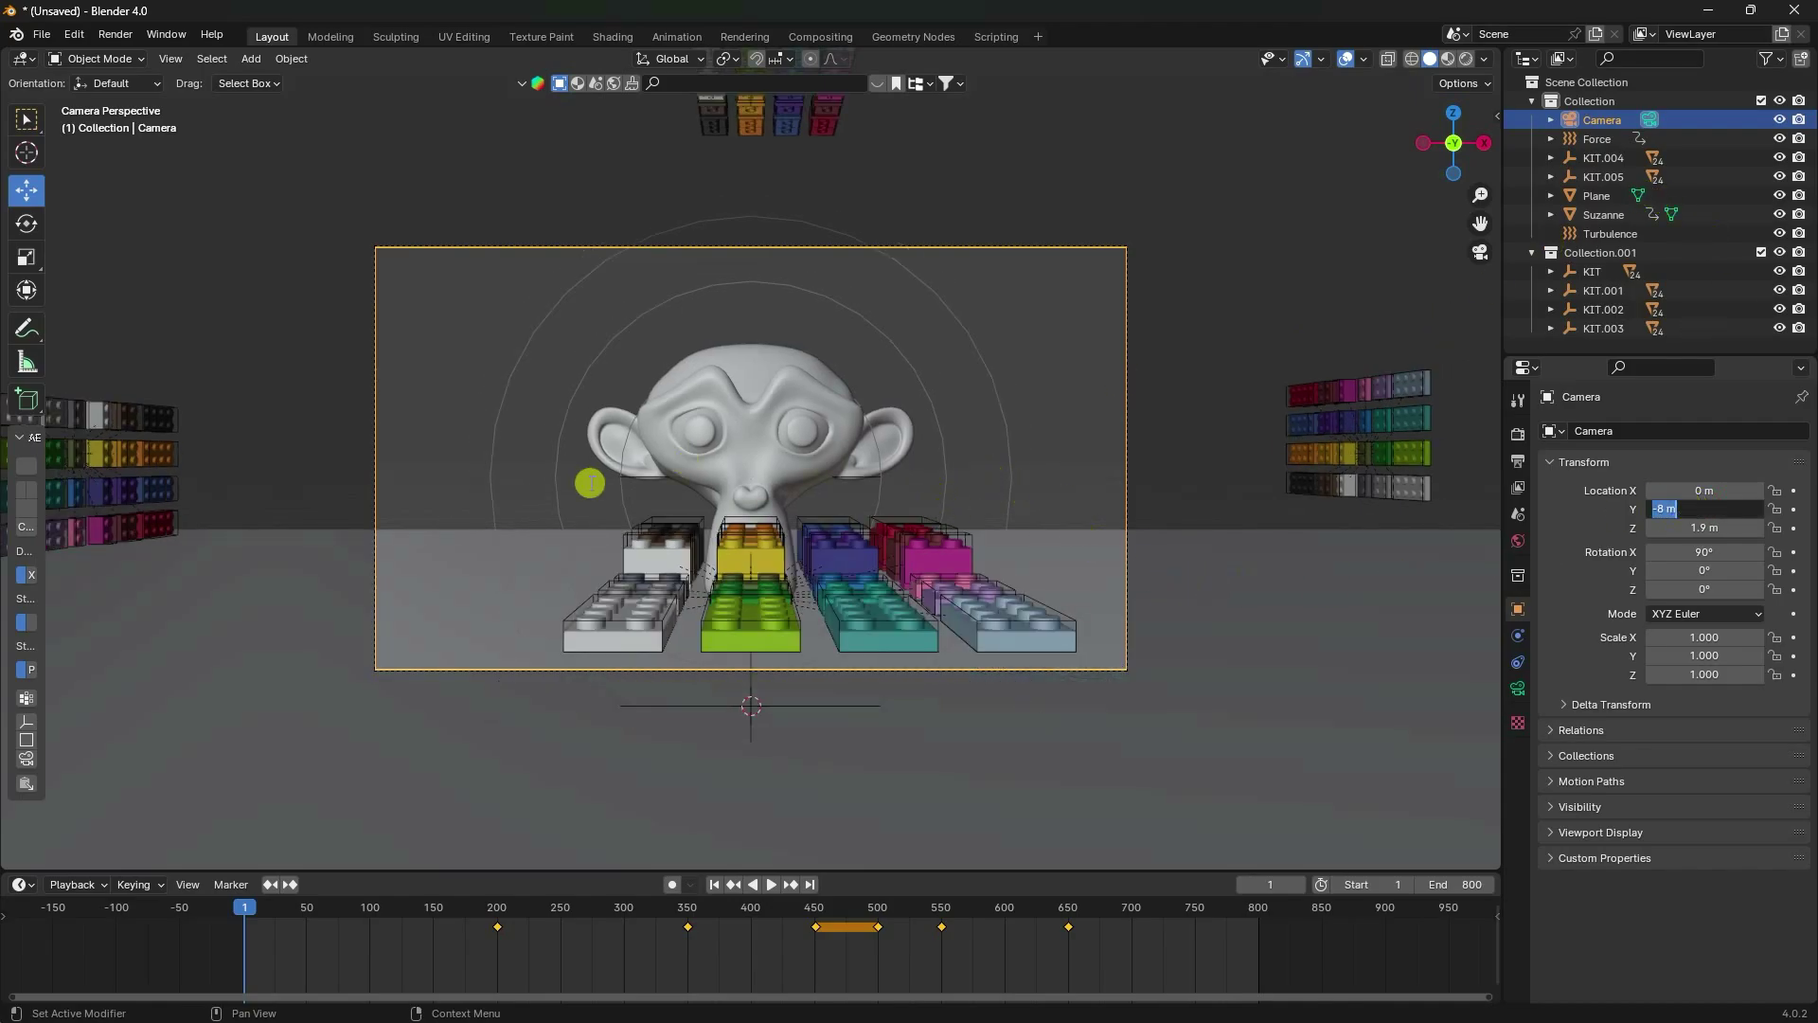
key(Return)
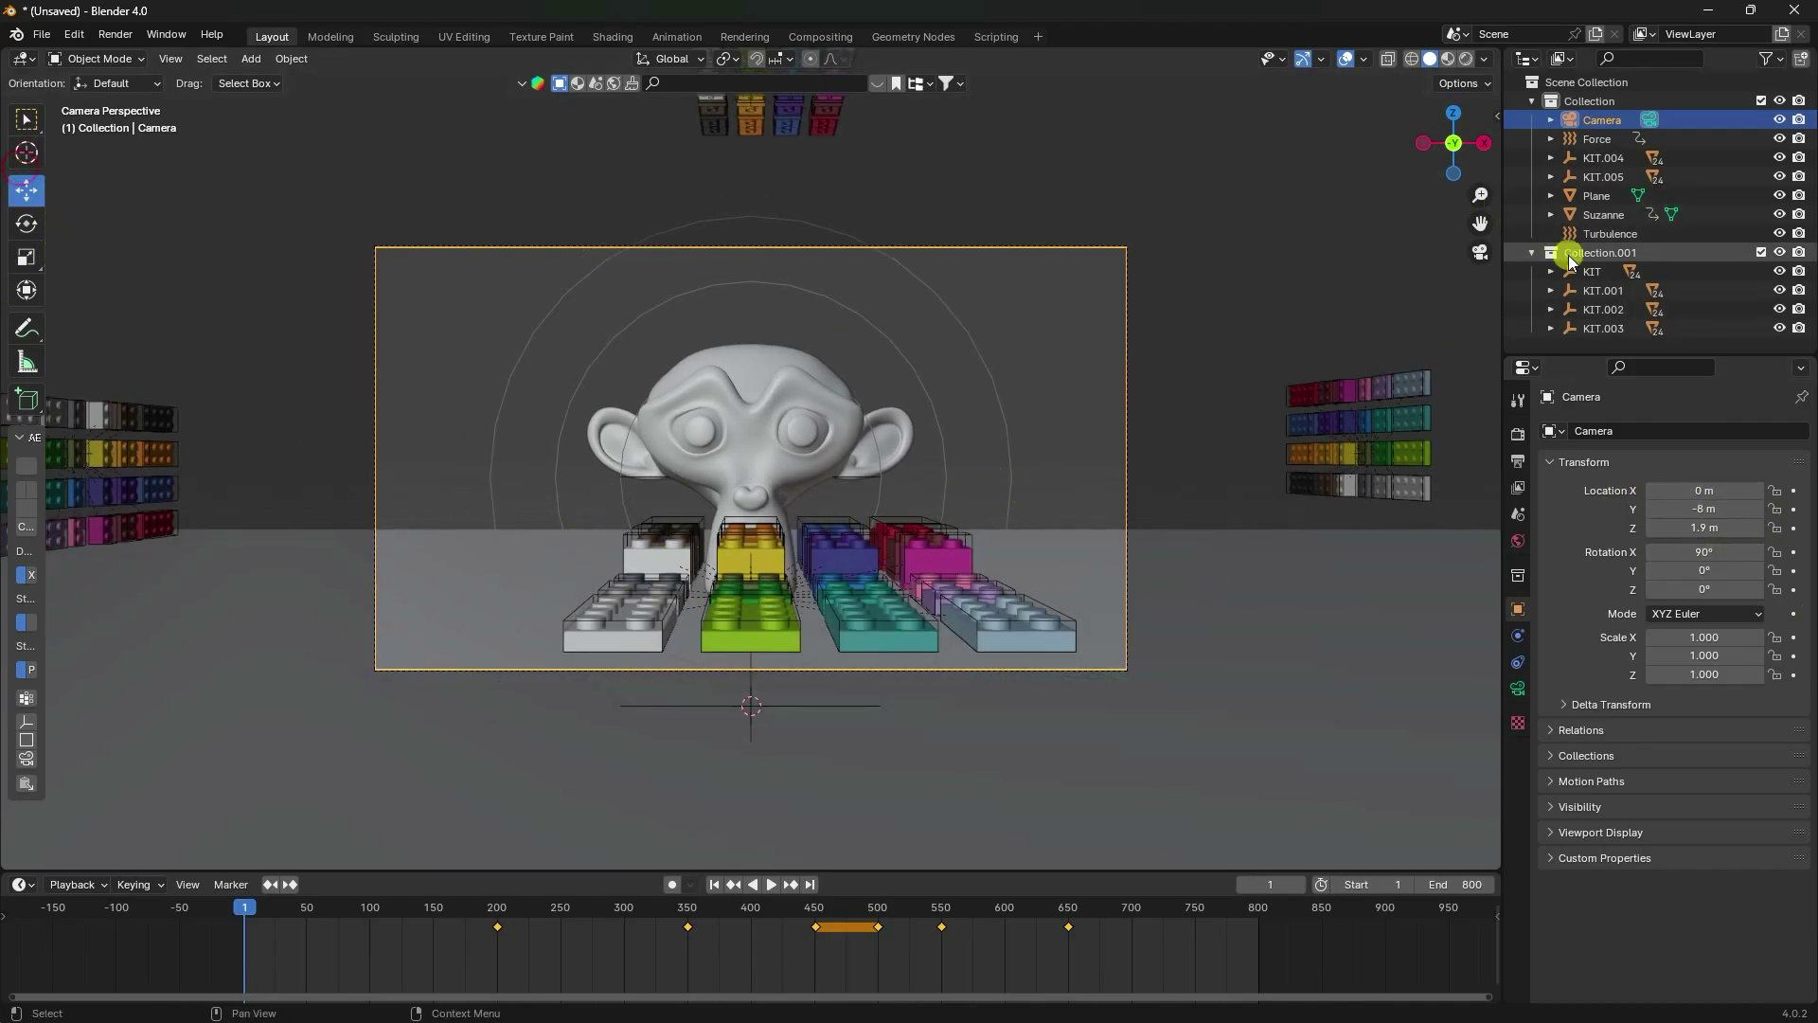
Select the KIT brick set with its whole hierarchy and move it -0.54651 m along Z, out of the camera frame.
click(1592, 272)
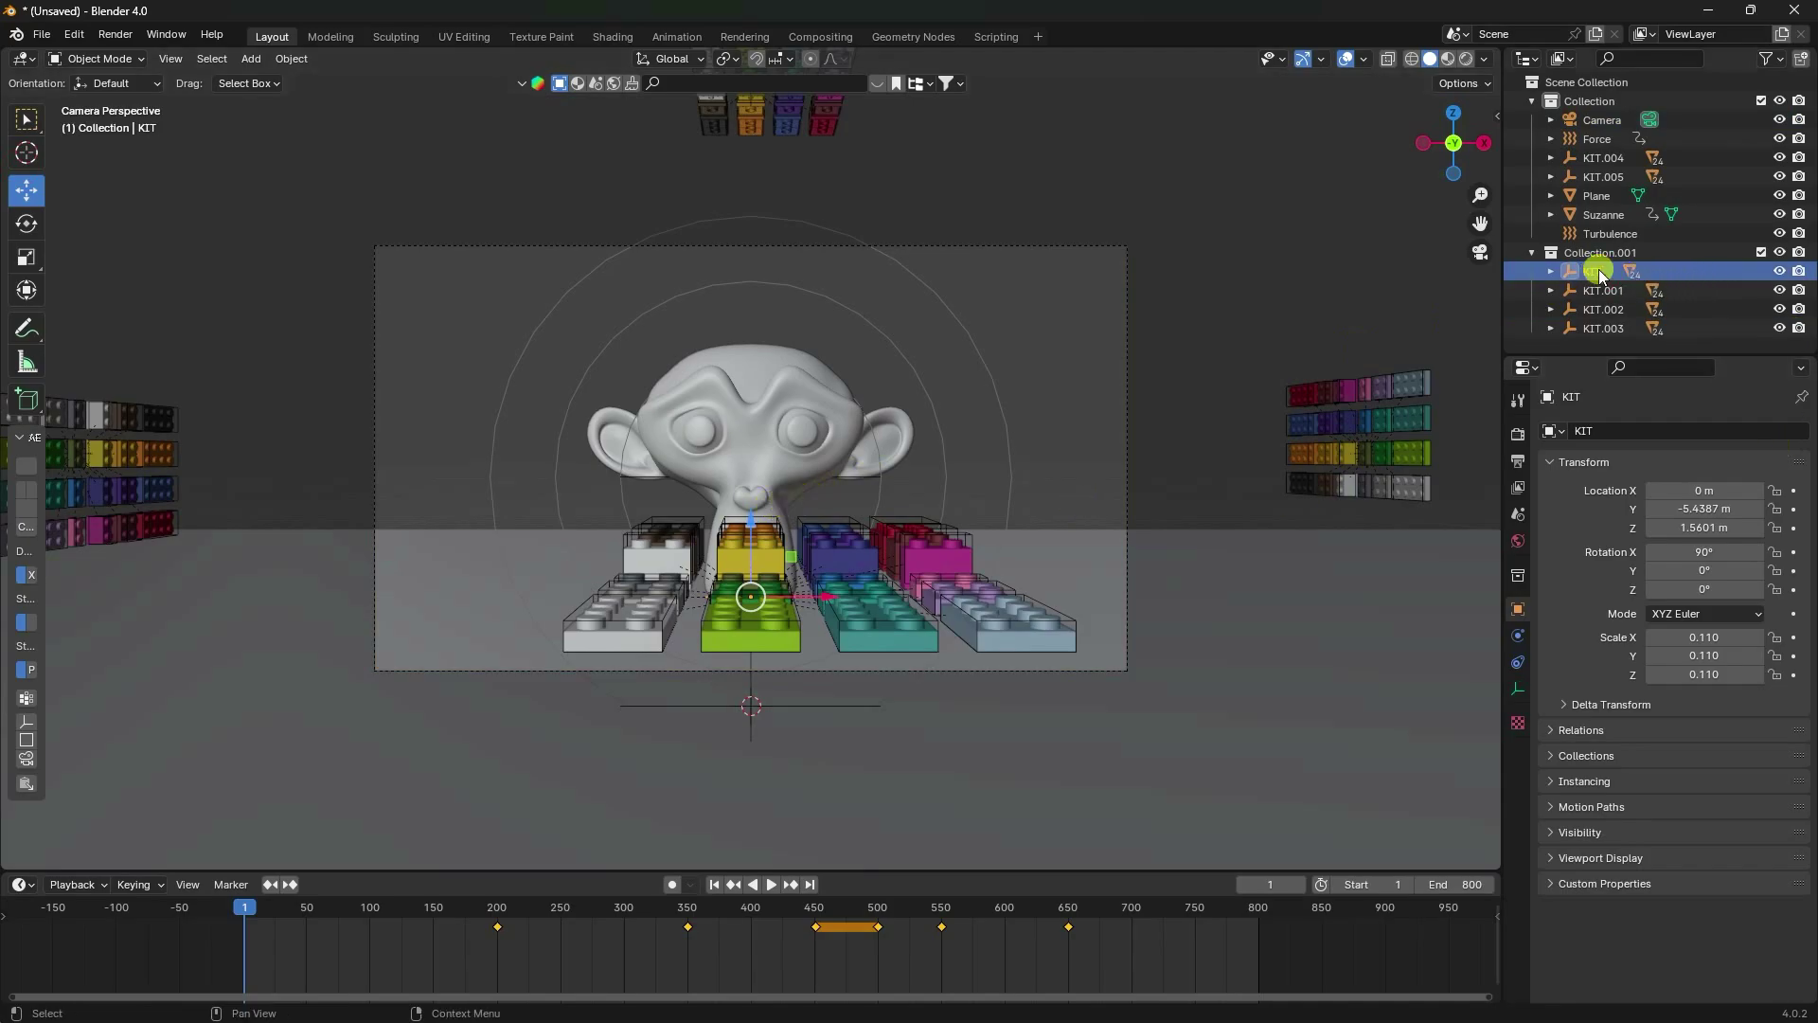
right_click(1599, 272)
click(1585, 266)
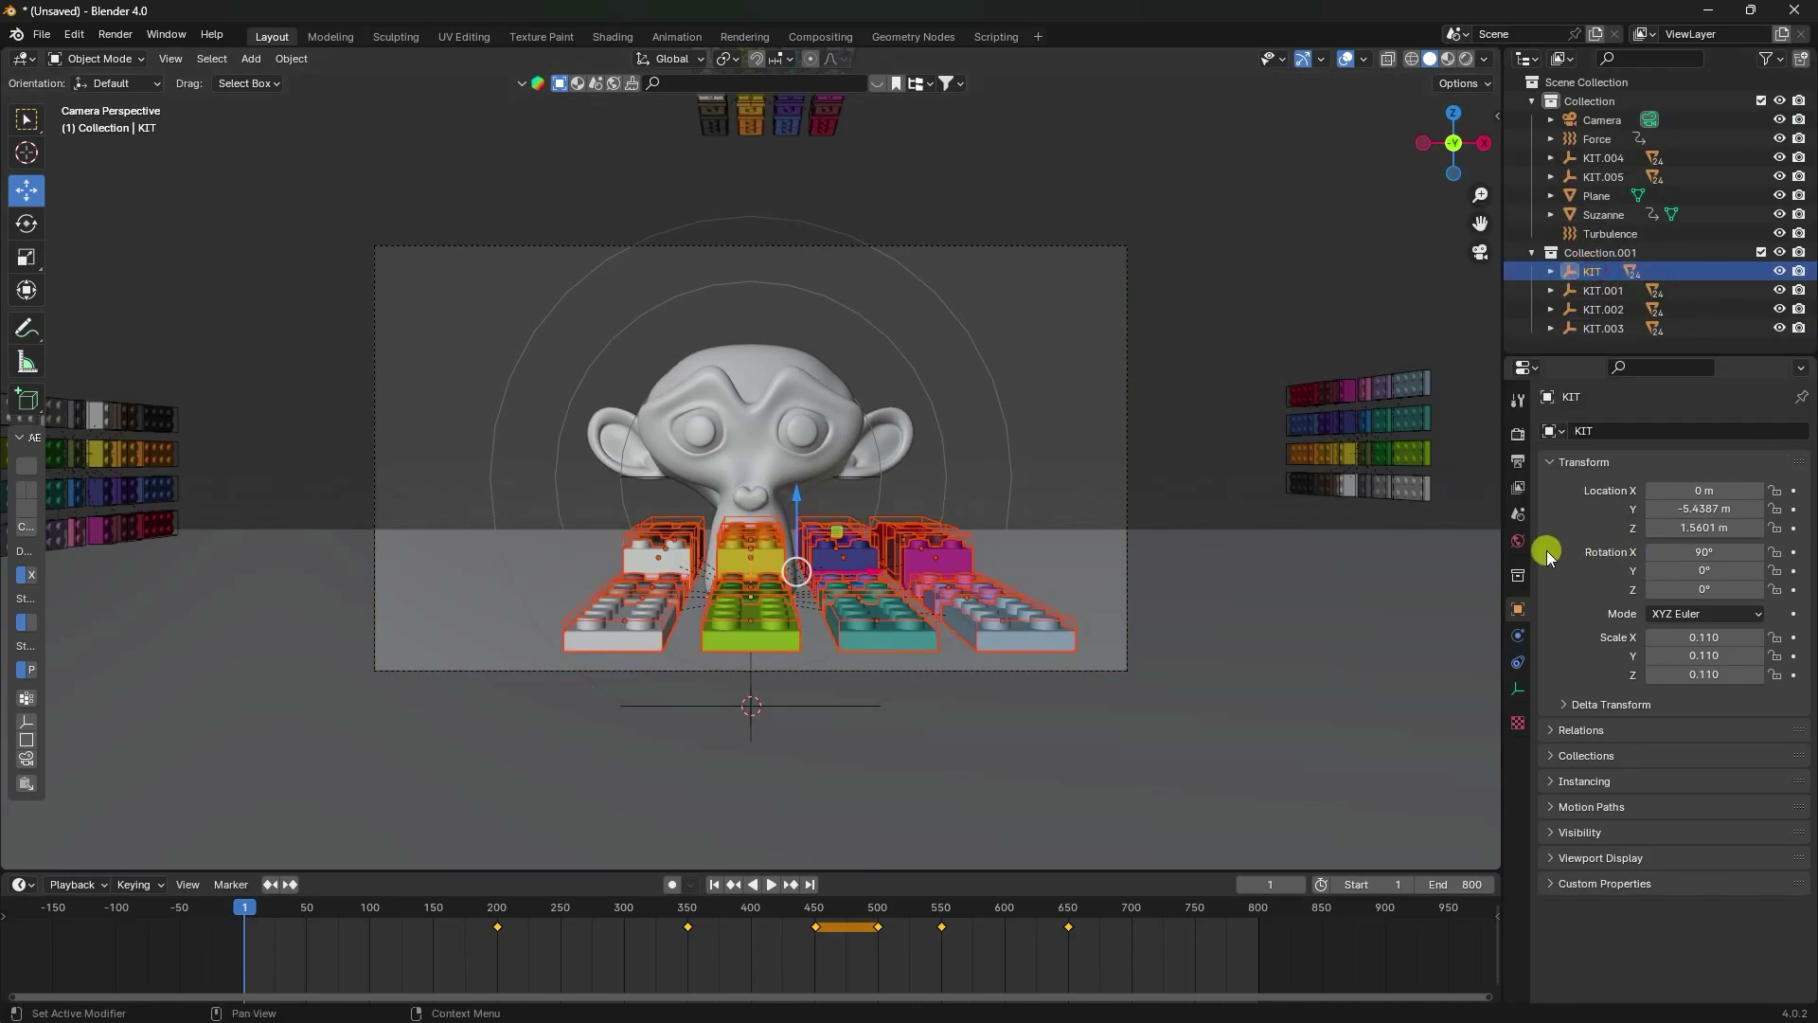
drag(794, 487, 804, 708)
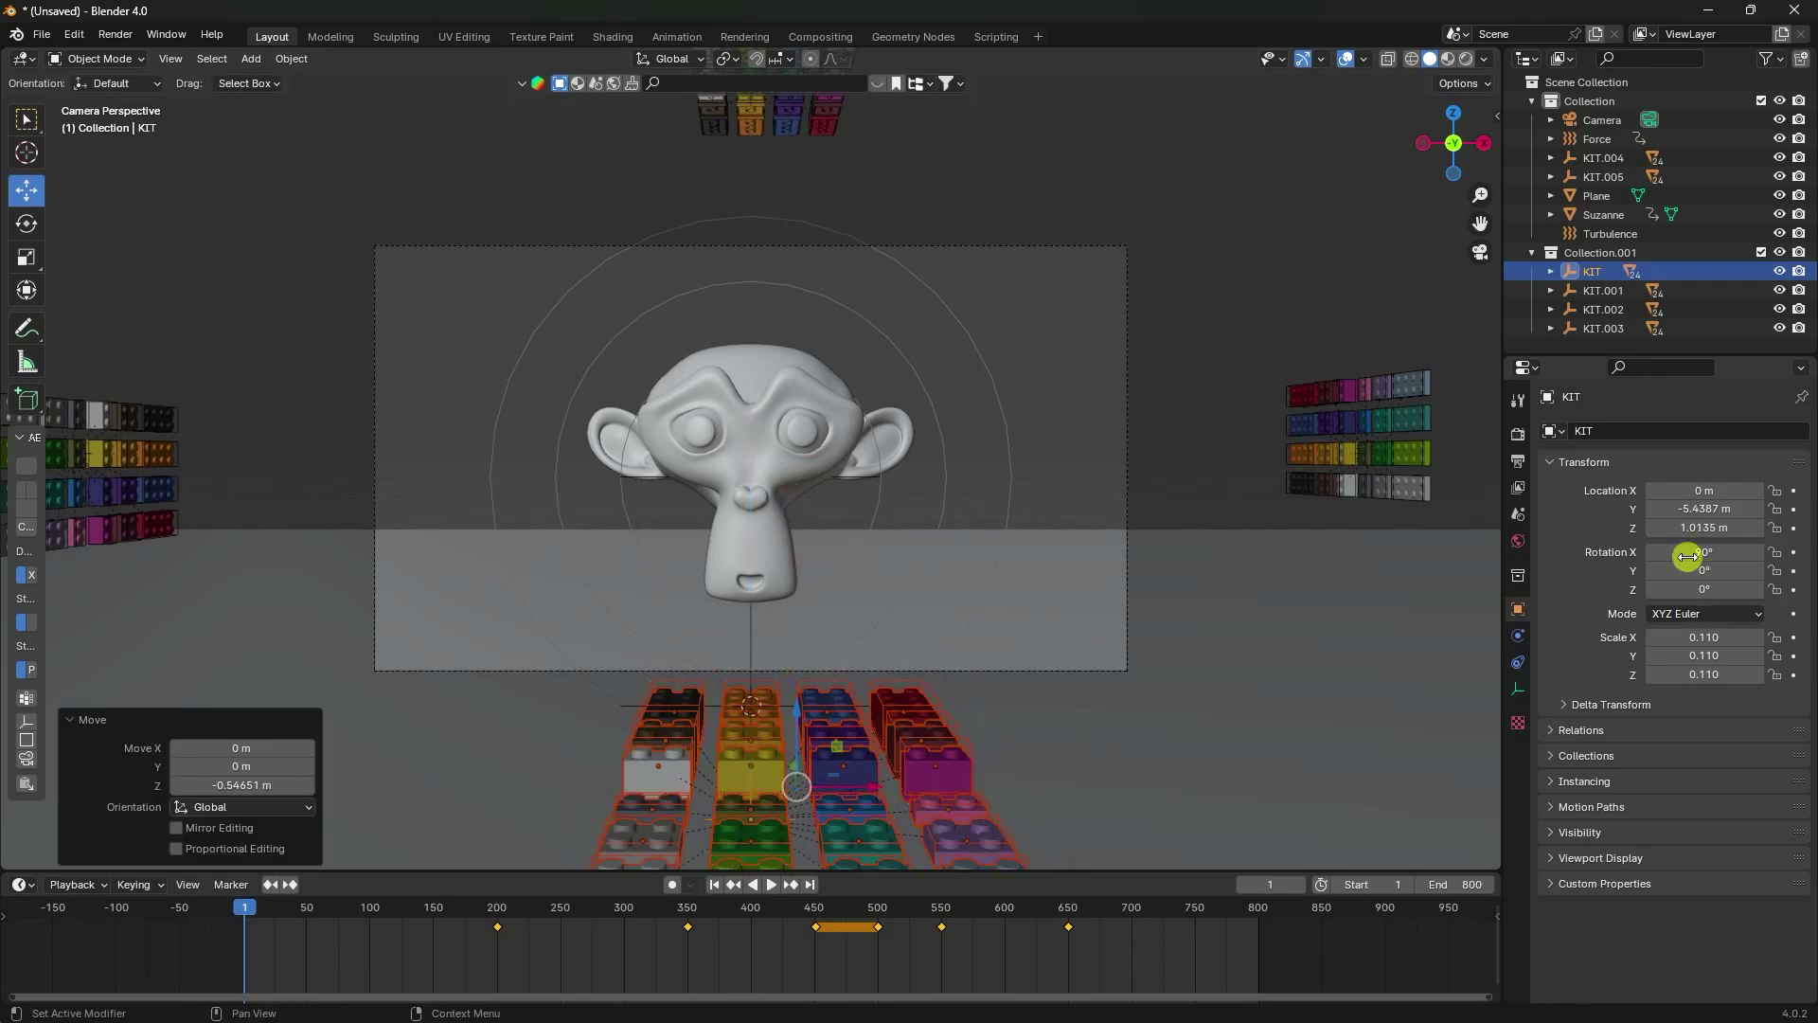
Delete all bakes from the Rigid Body World cache.
click(1518, 515)
scroll(1610, 758, down, 8)
click(1666, 812)
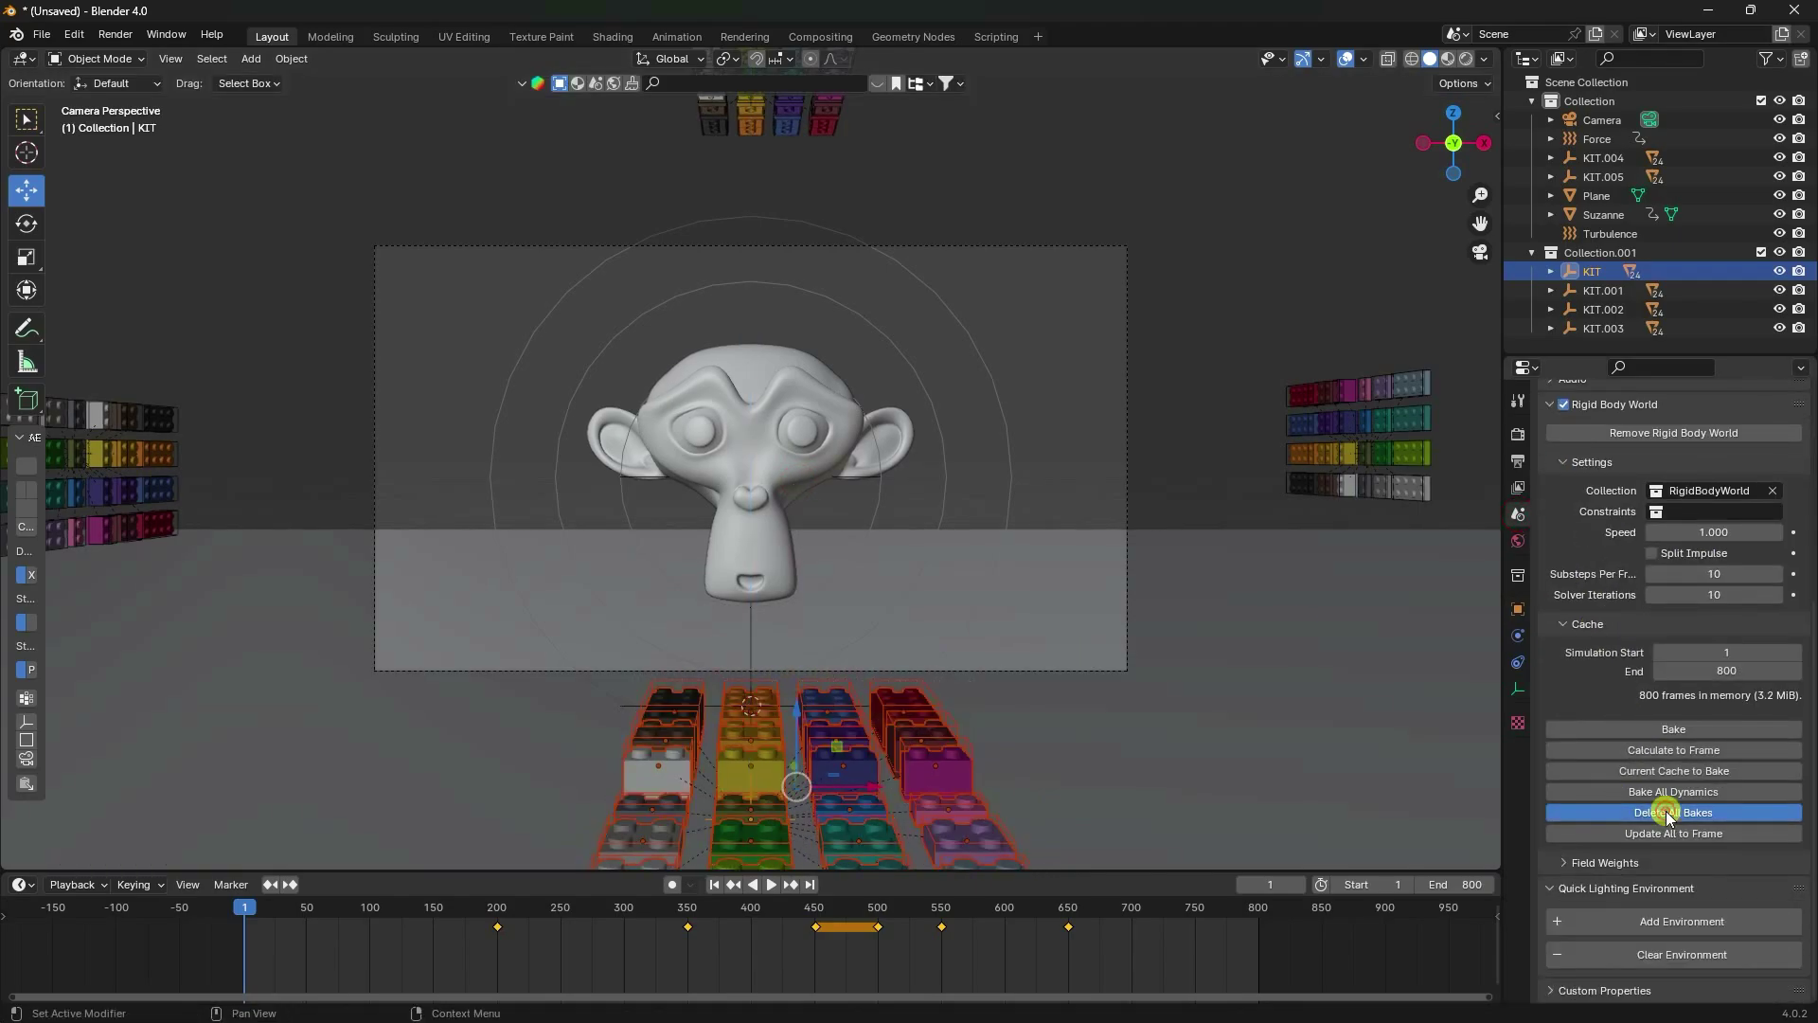
Enter Edit Mode on the floor plane with edge selection and select its back edge, facing away from the camera.
scroll(940, 451, up, 4)
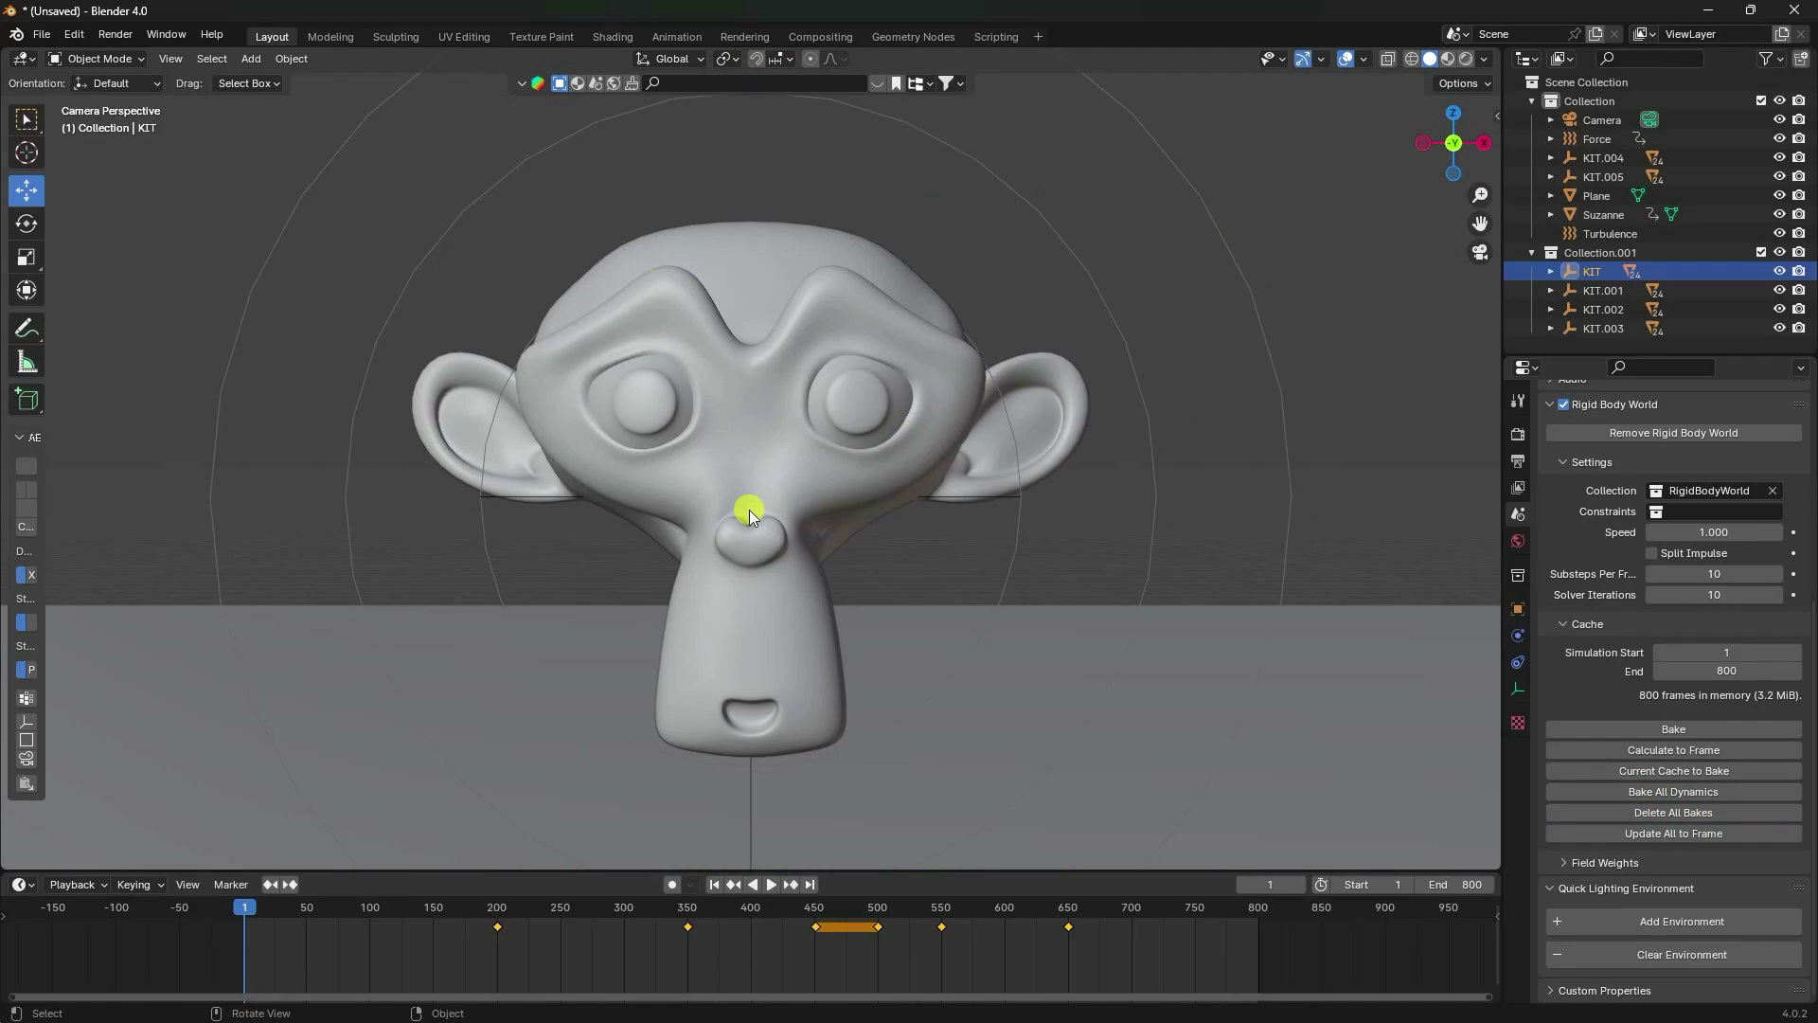
scroll(787, 511, down, 3)
scroll(713, 422, up, 2)
scroll(757, 549, down, 2)
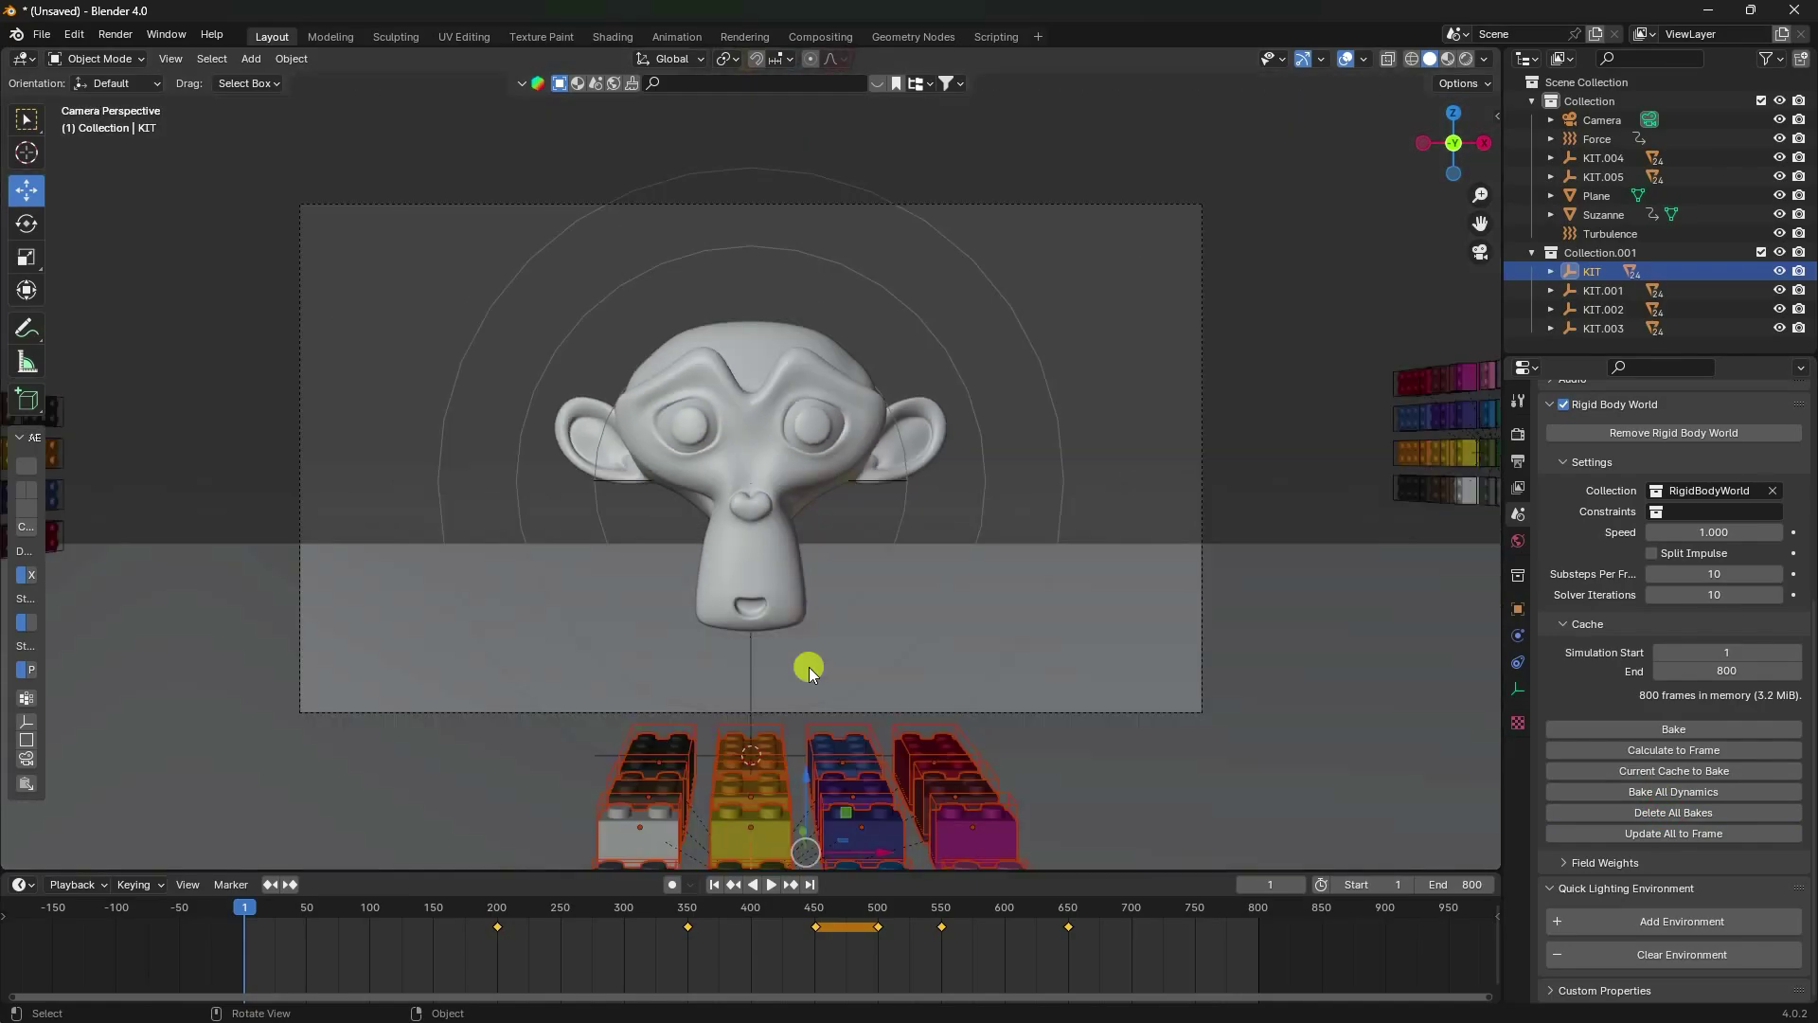
middle_drag(805, 667, 983, 473)
click(983, 473)
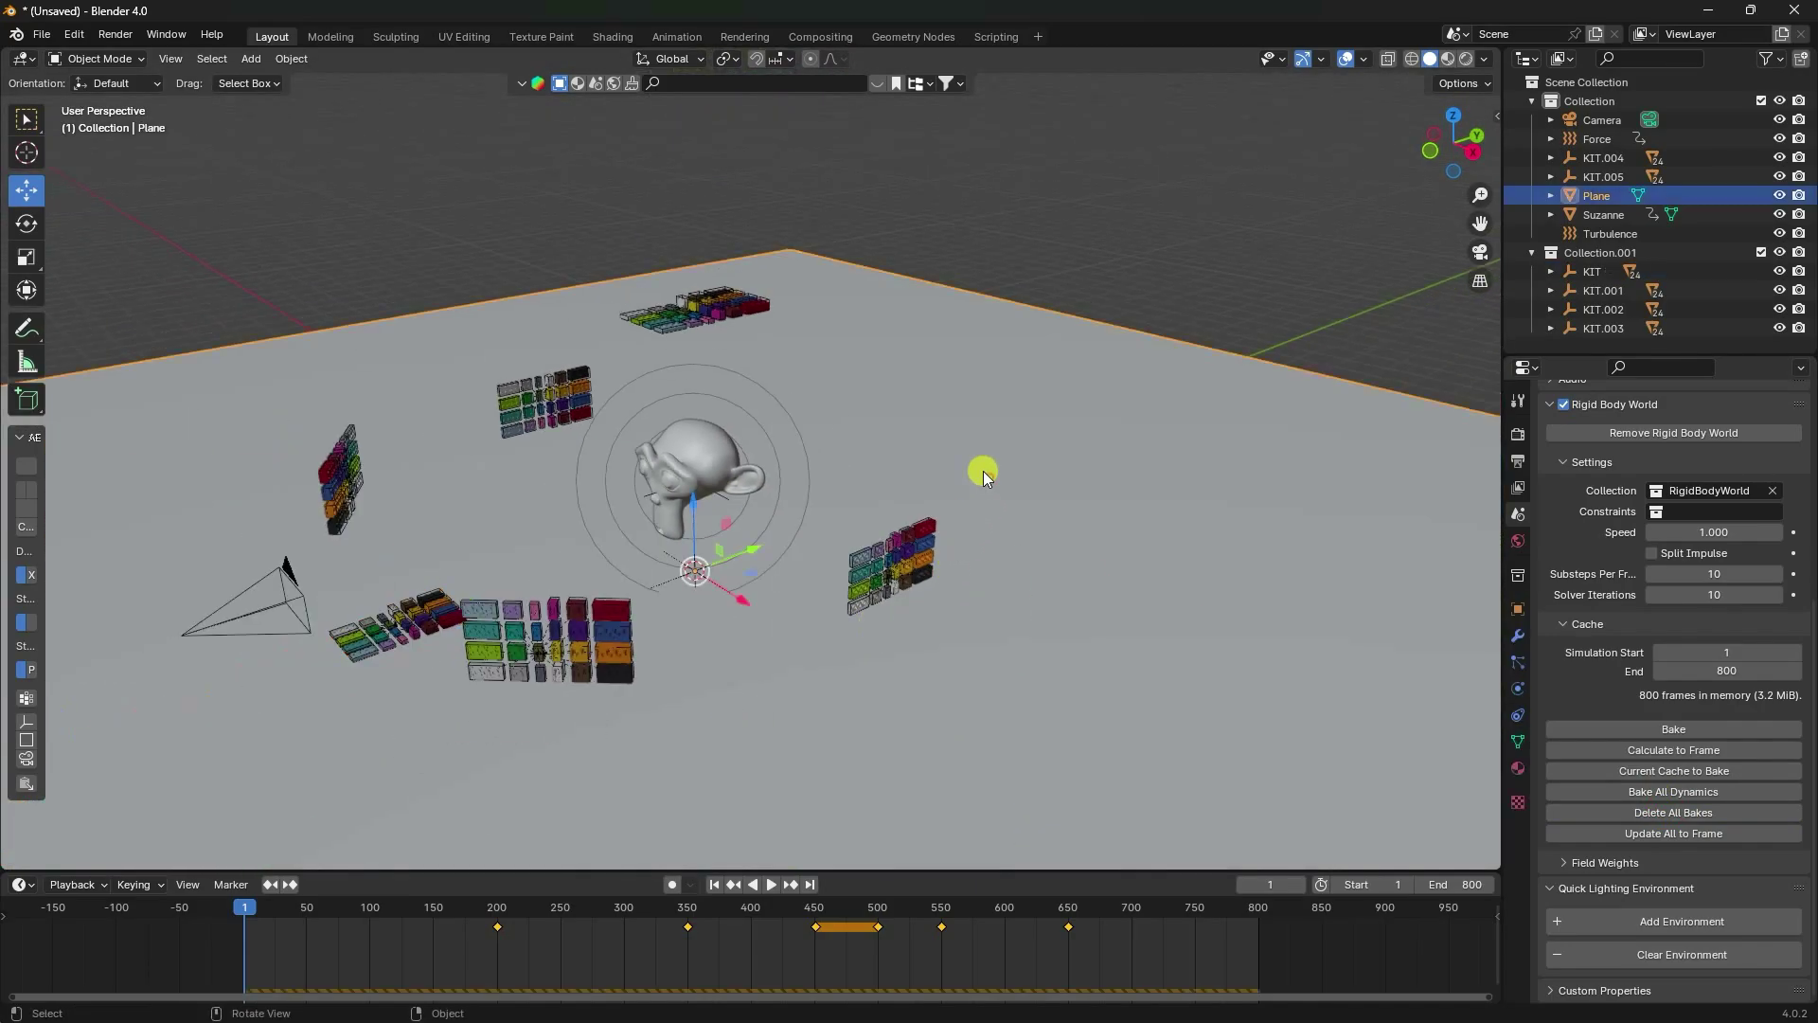
click(137, 61)
click(88, 99)
click(179, 63)
scroll(365, 388, down, 5)
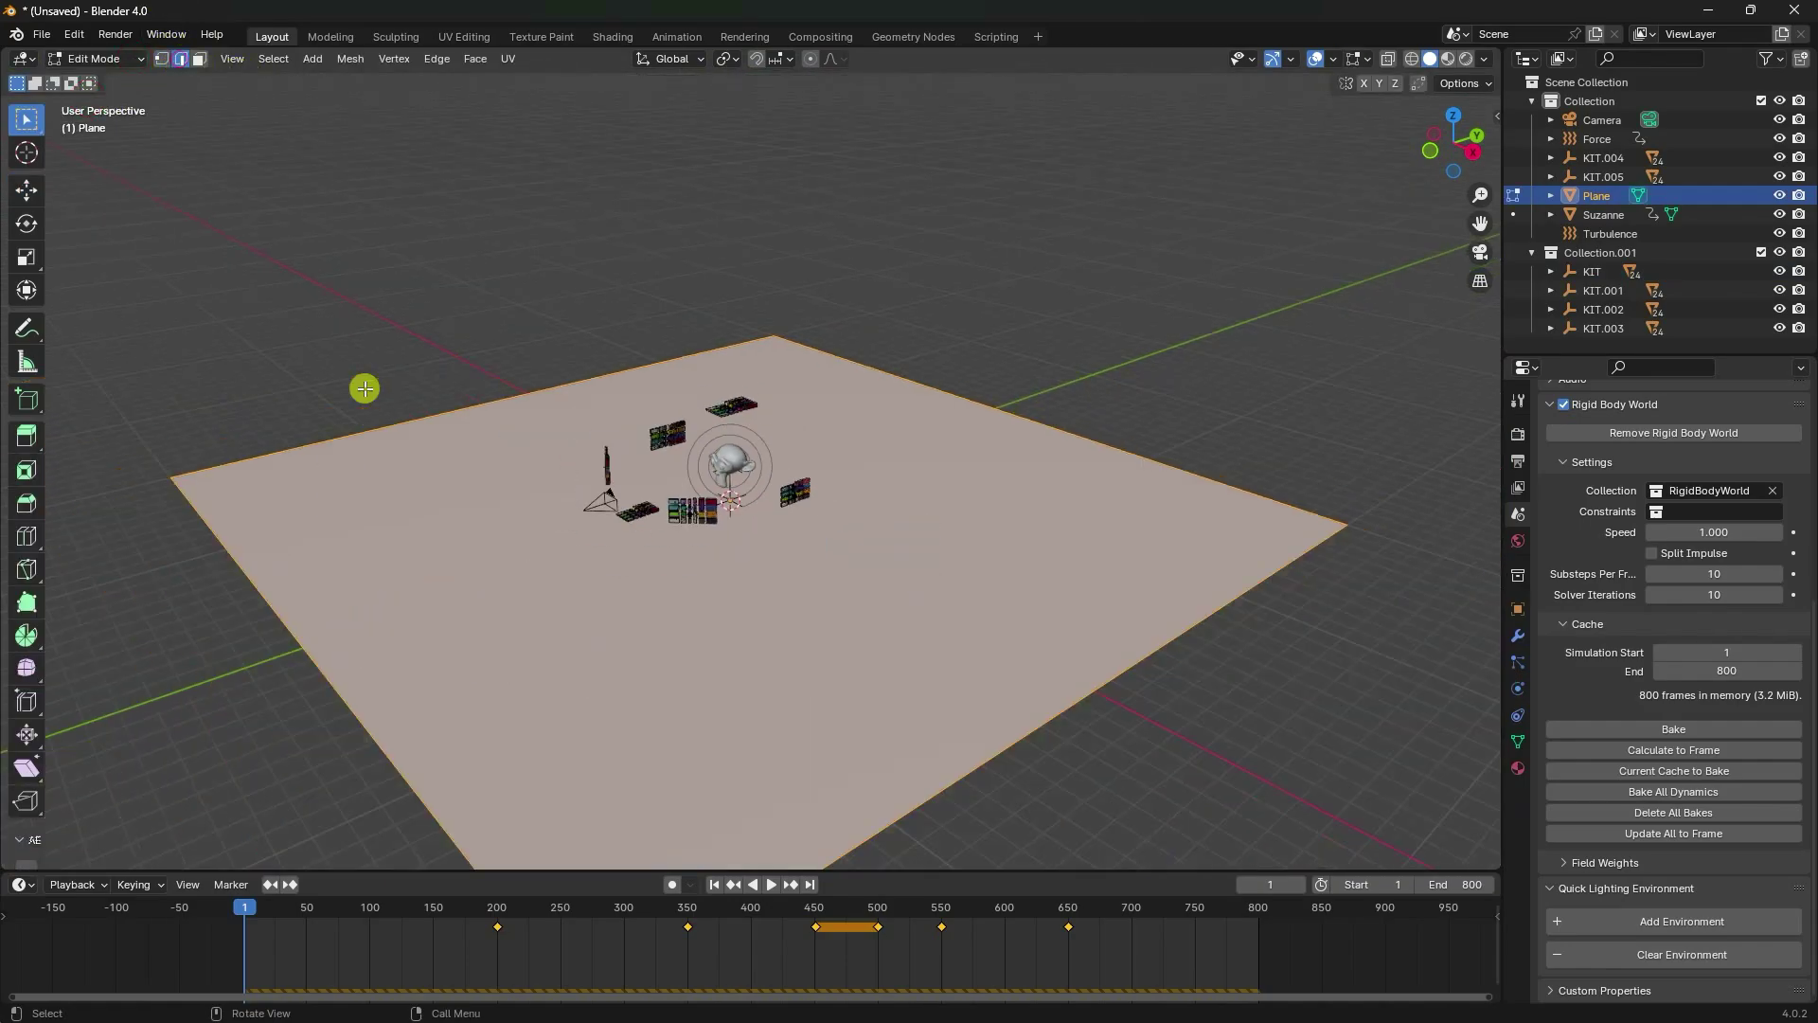
click(1009, 414)
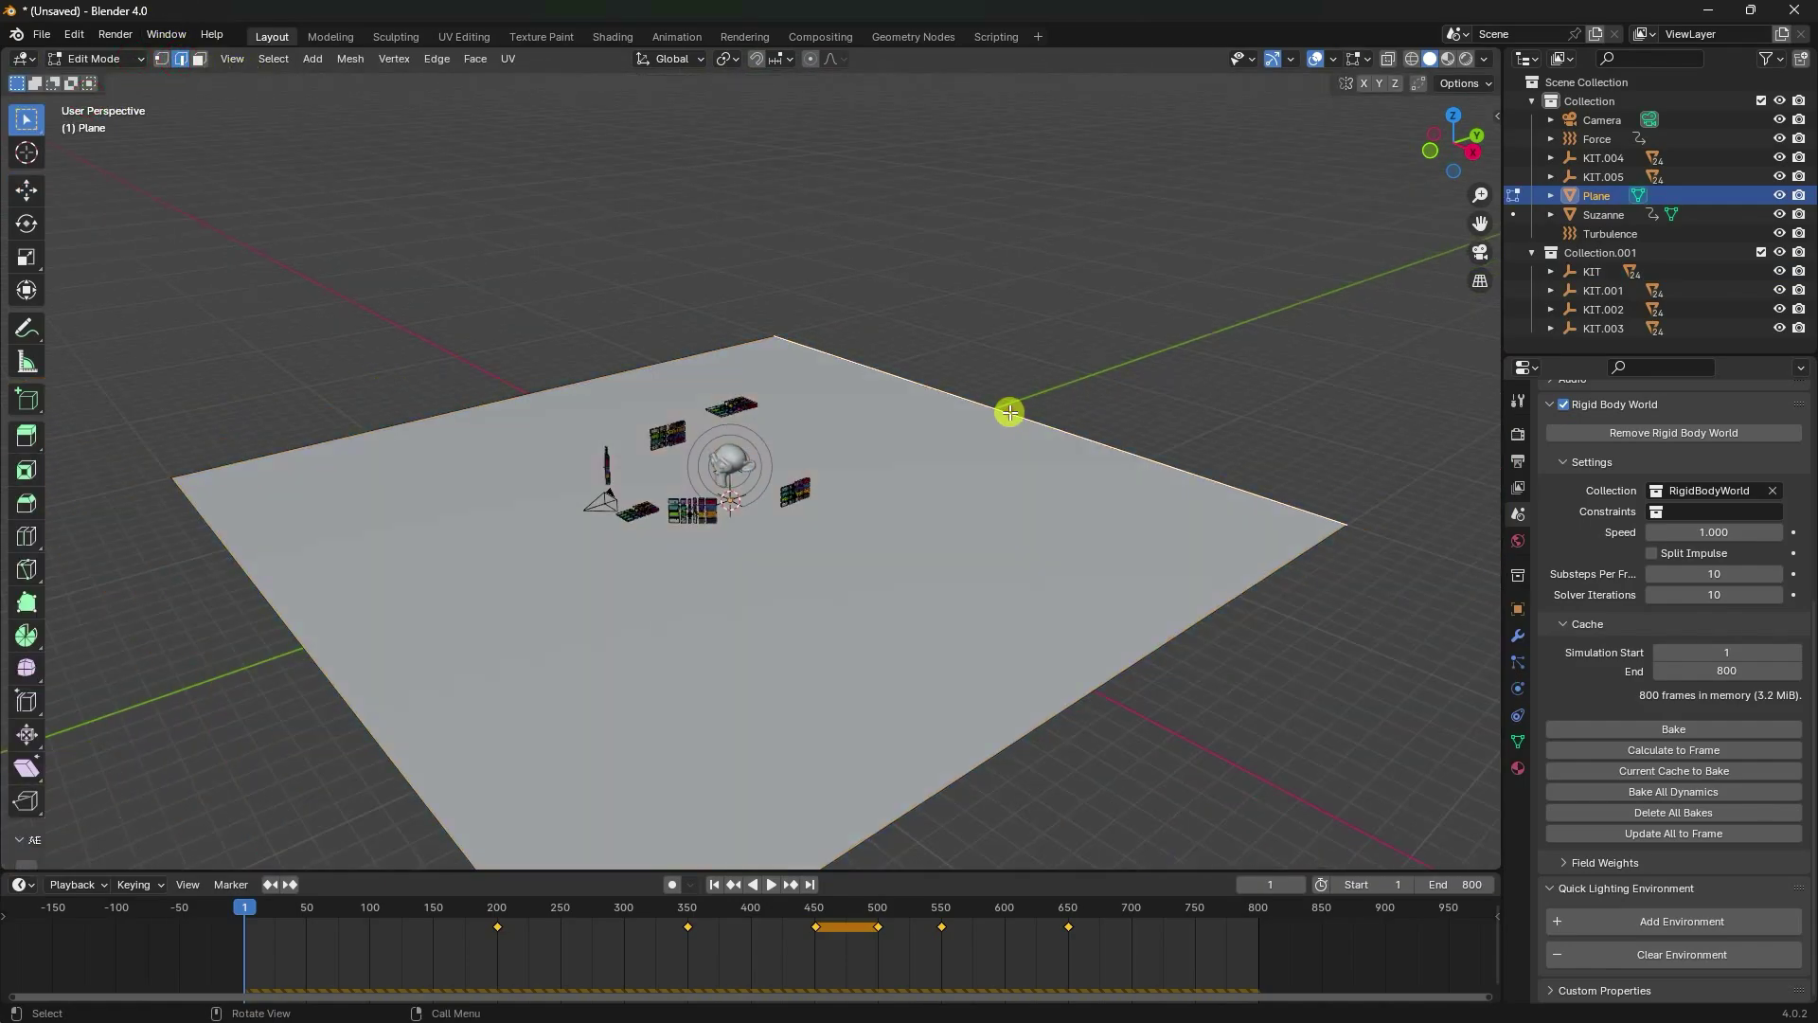
Extrude the plane's back edge straight up along Z to form a tall backdrop wall.
key(g)
key(g)
click(1009, 414)
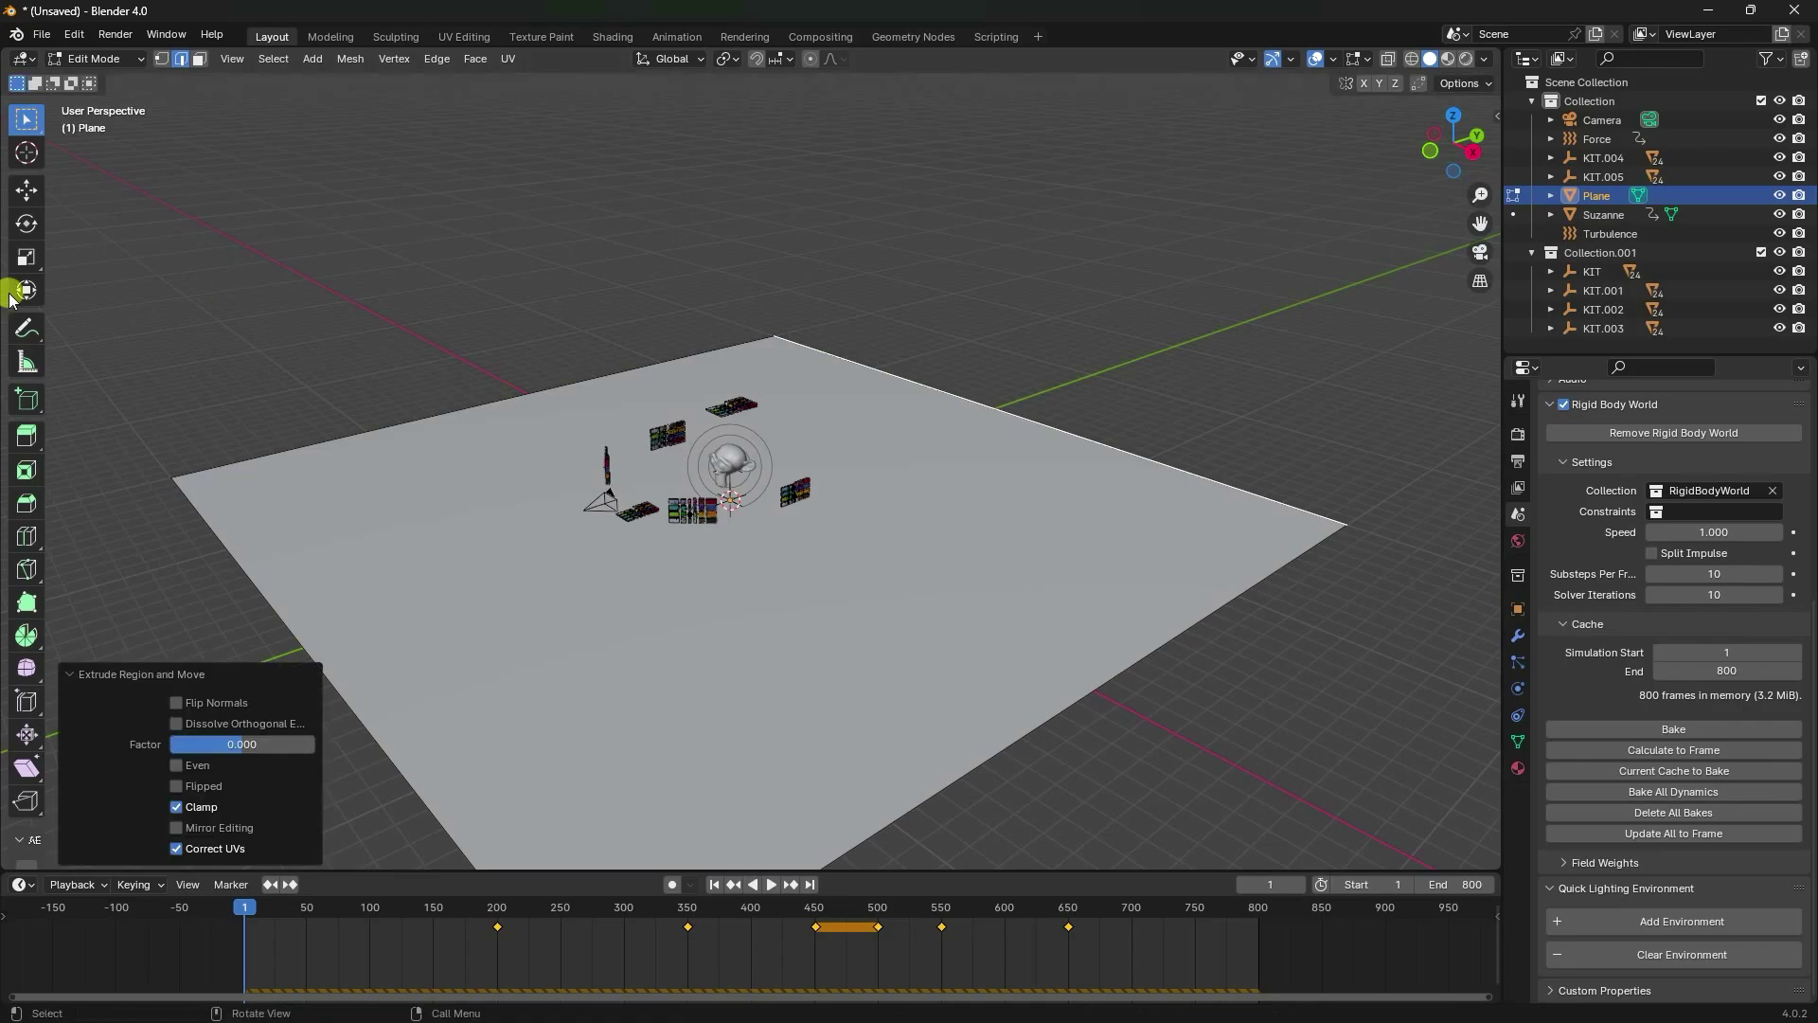
click(12, 194)
drag(1006, 353, 1080, 792)
Add a Bevel modifier to the plane with an amount of 0.2 m and 30 segments to round the floor-to-wall corner.
click(1161, 473)
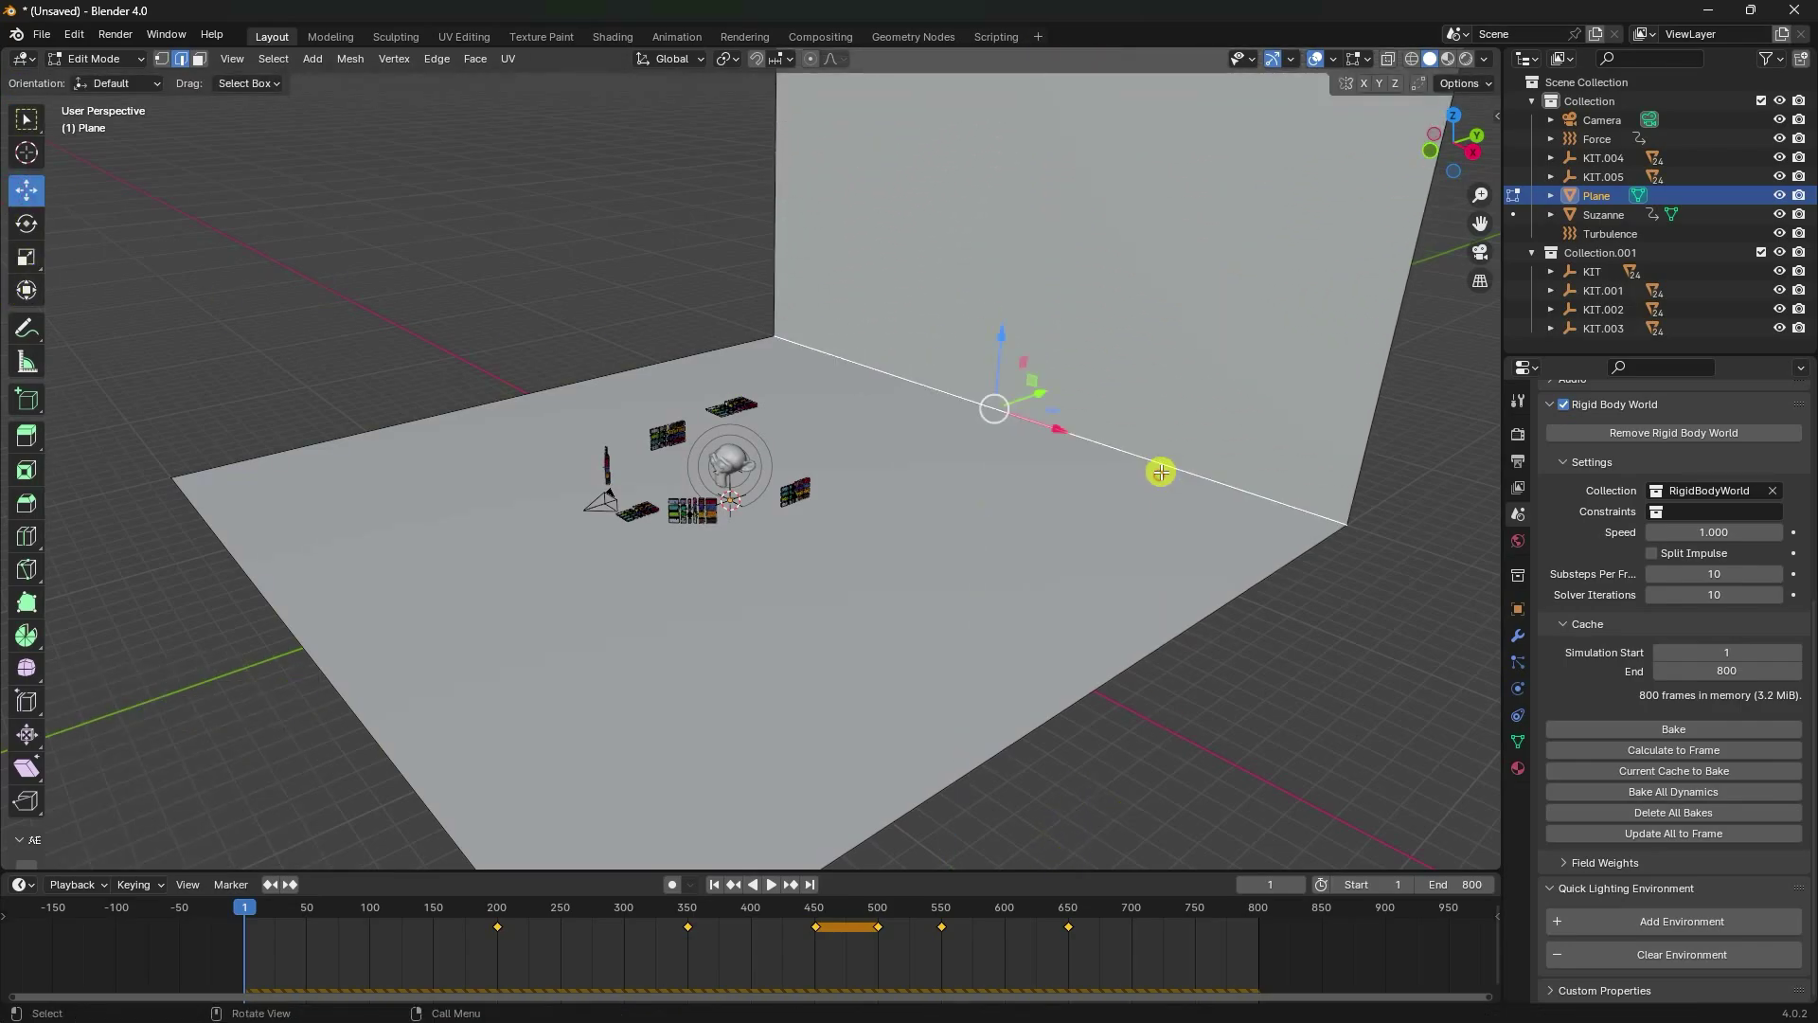
click(1518, 637)
click(1568, 436)
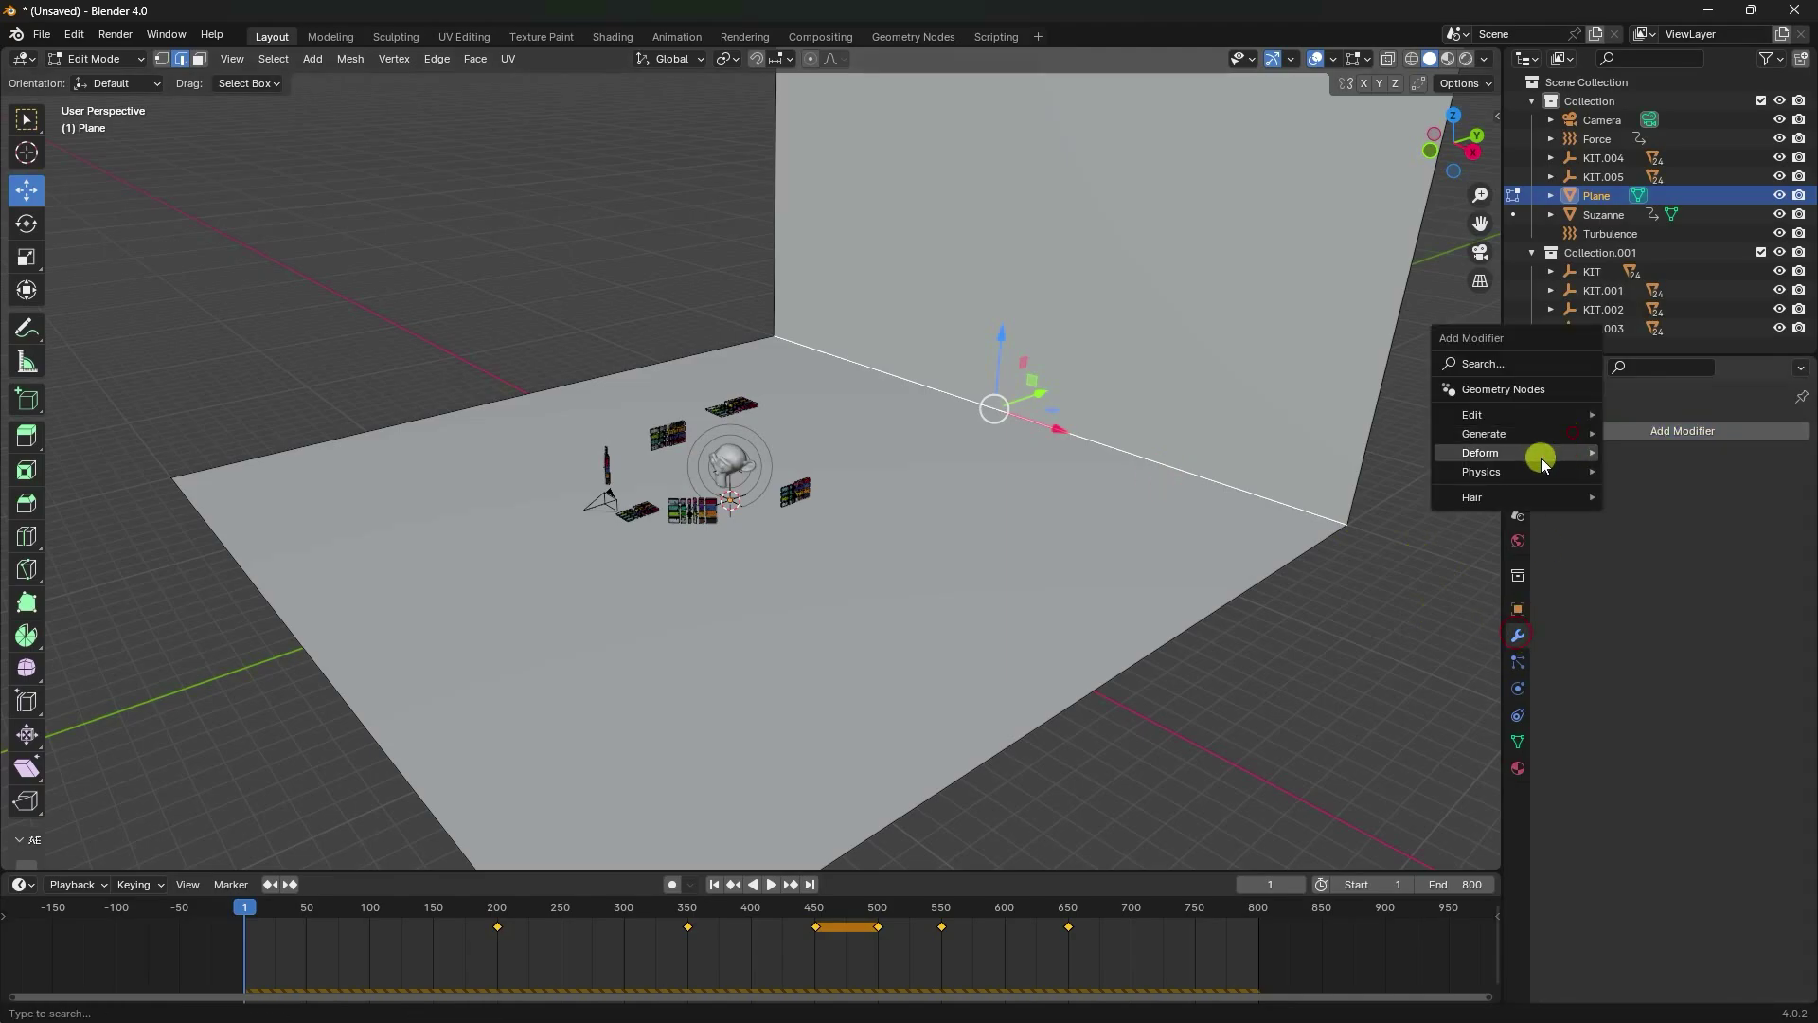
mouse_move(1542, 454)
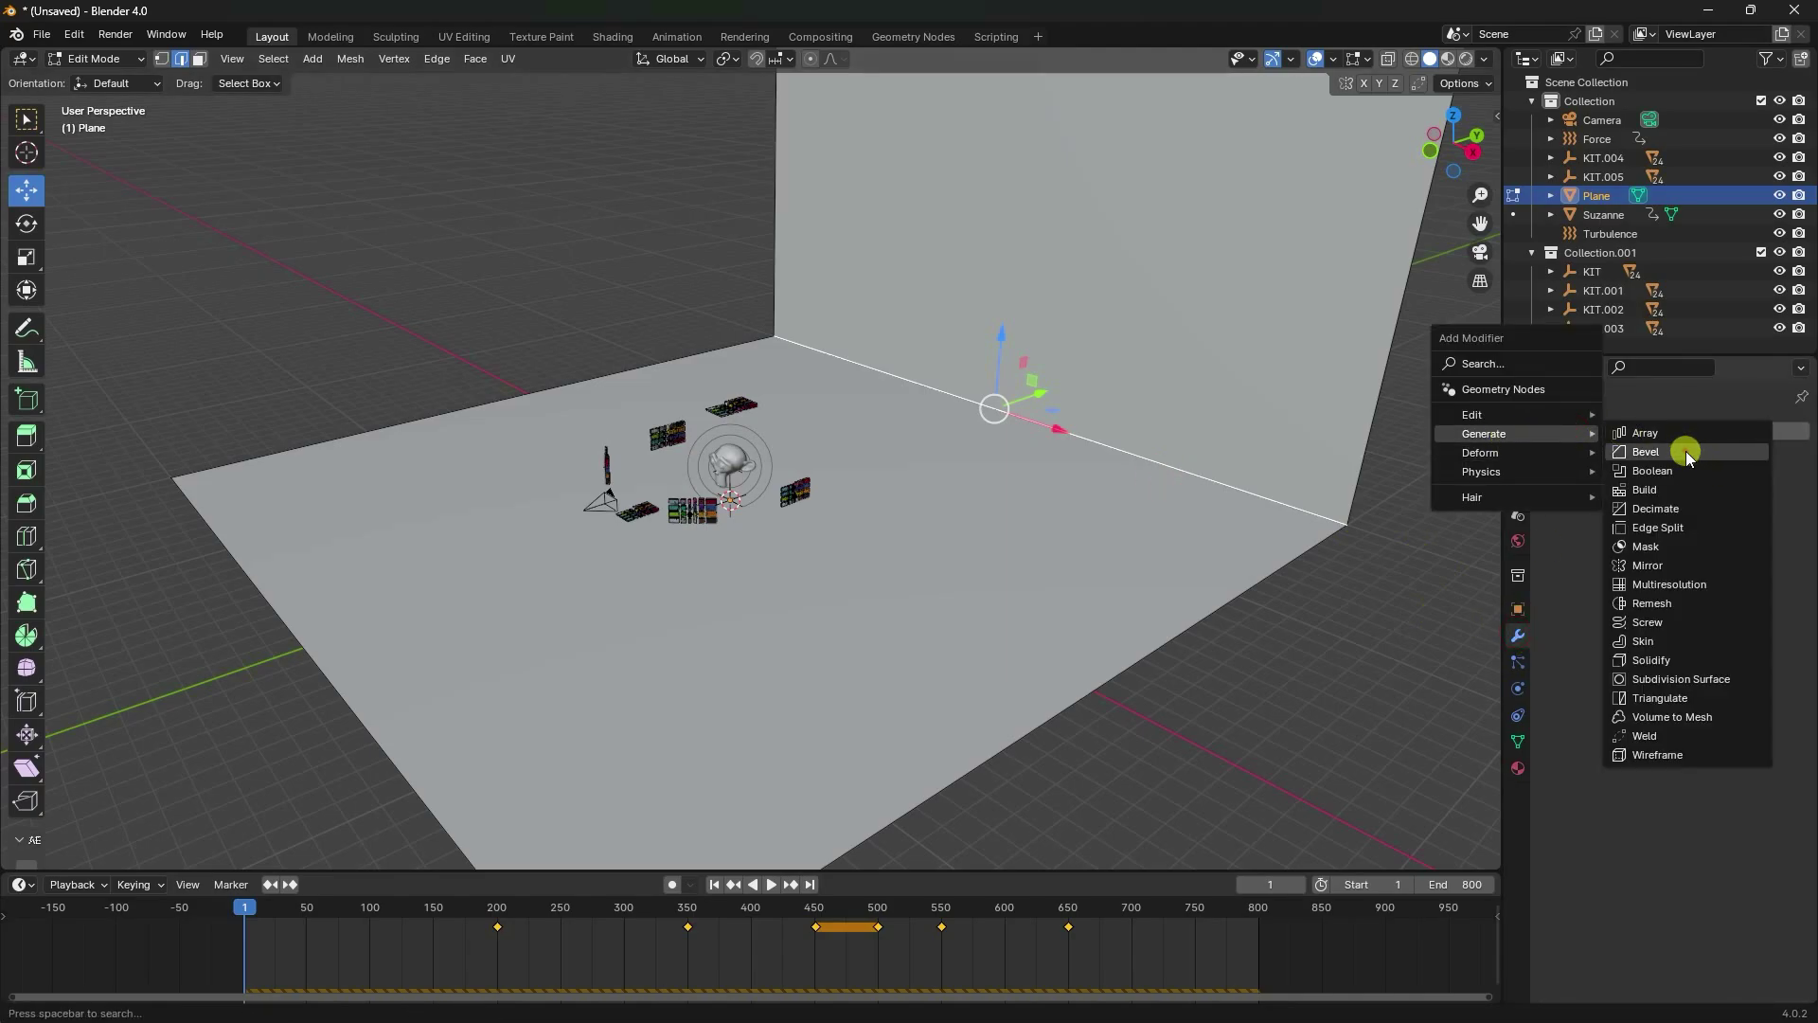
click(1689, 454)
click(1712, 579)
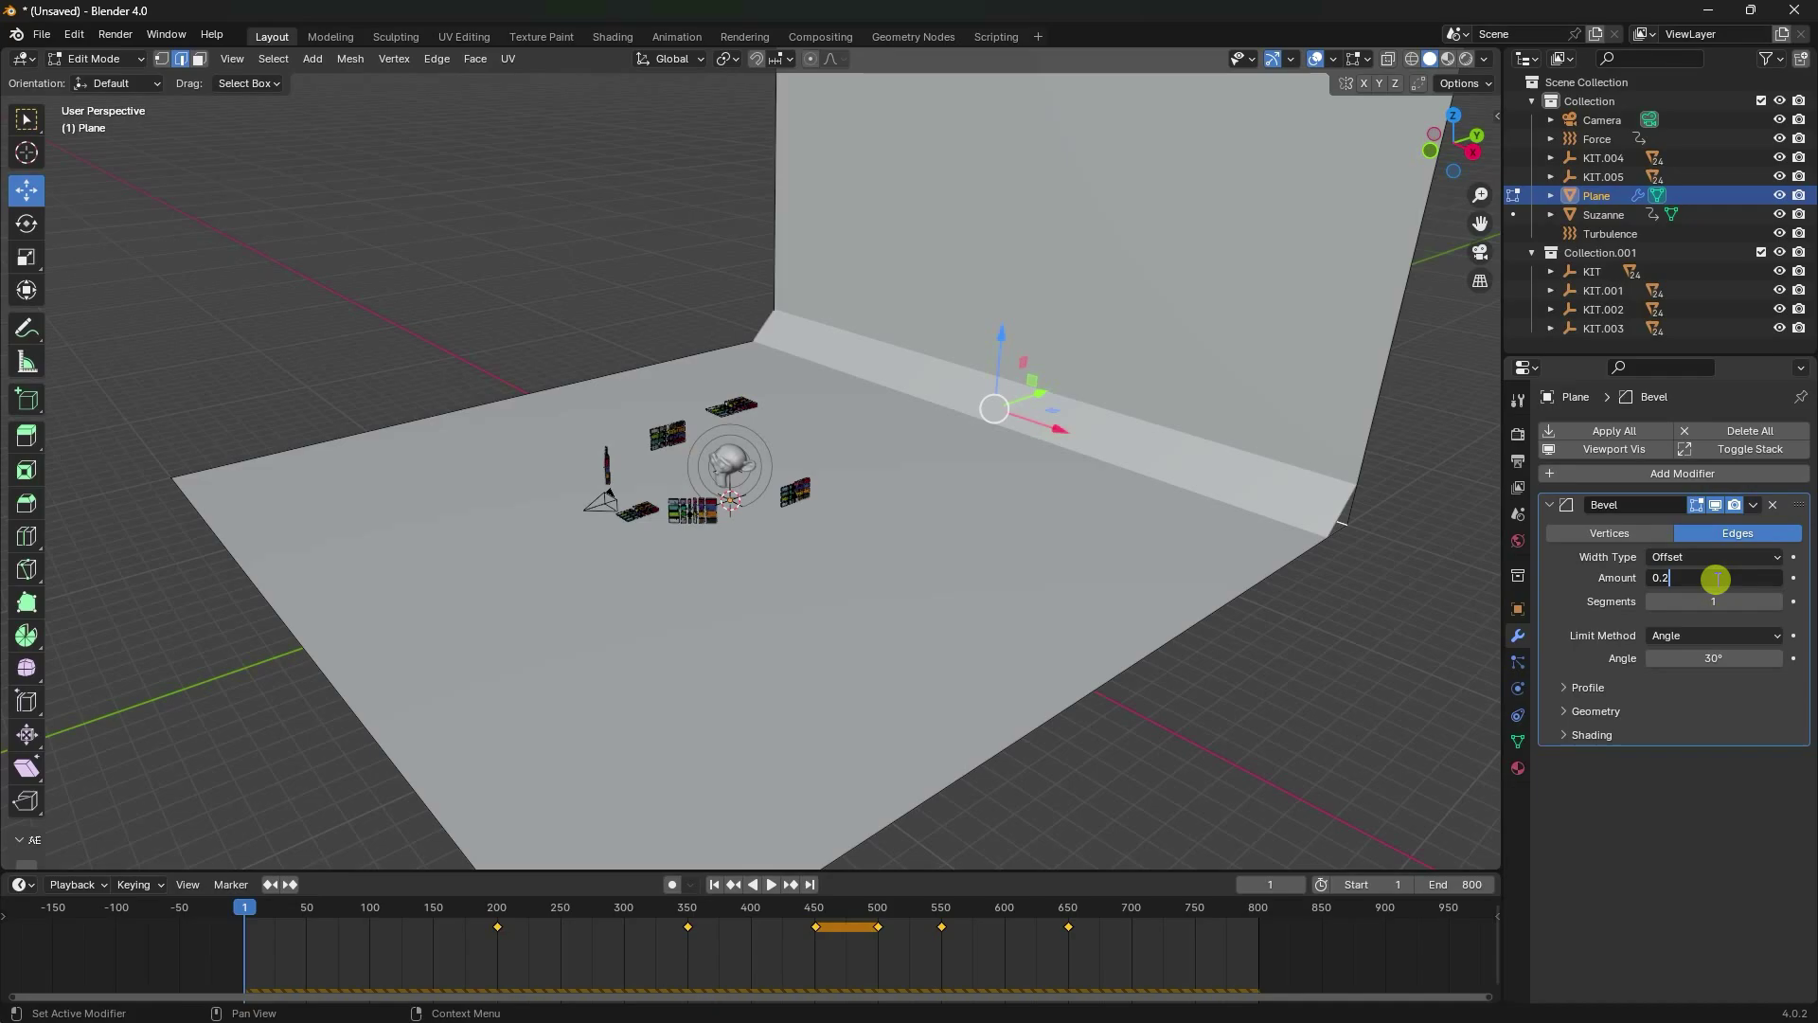
text(0.2)
key(Return)
click(1713, 596)
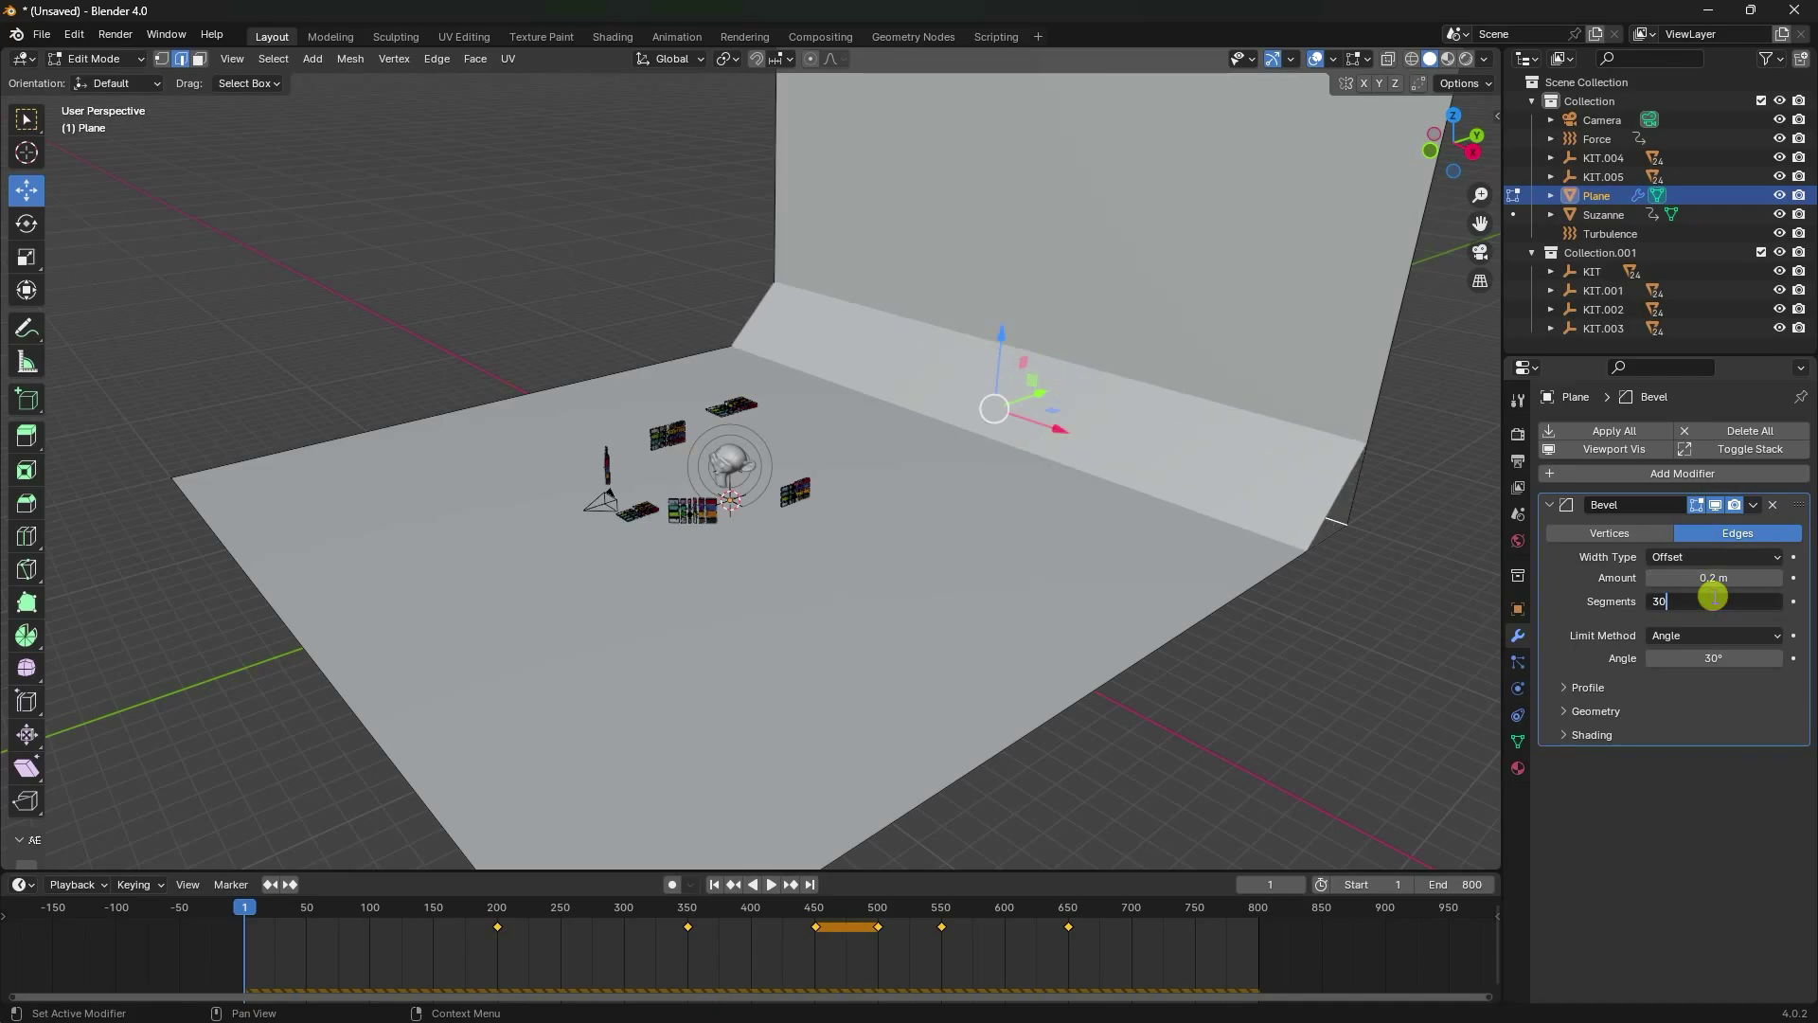
text(30)
key(Return)
Return the plane to Object Mode and shade it smooth.
click(57, 58)
click(85, 52)
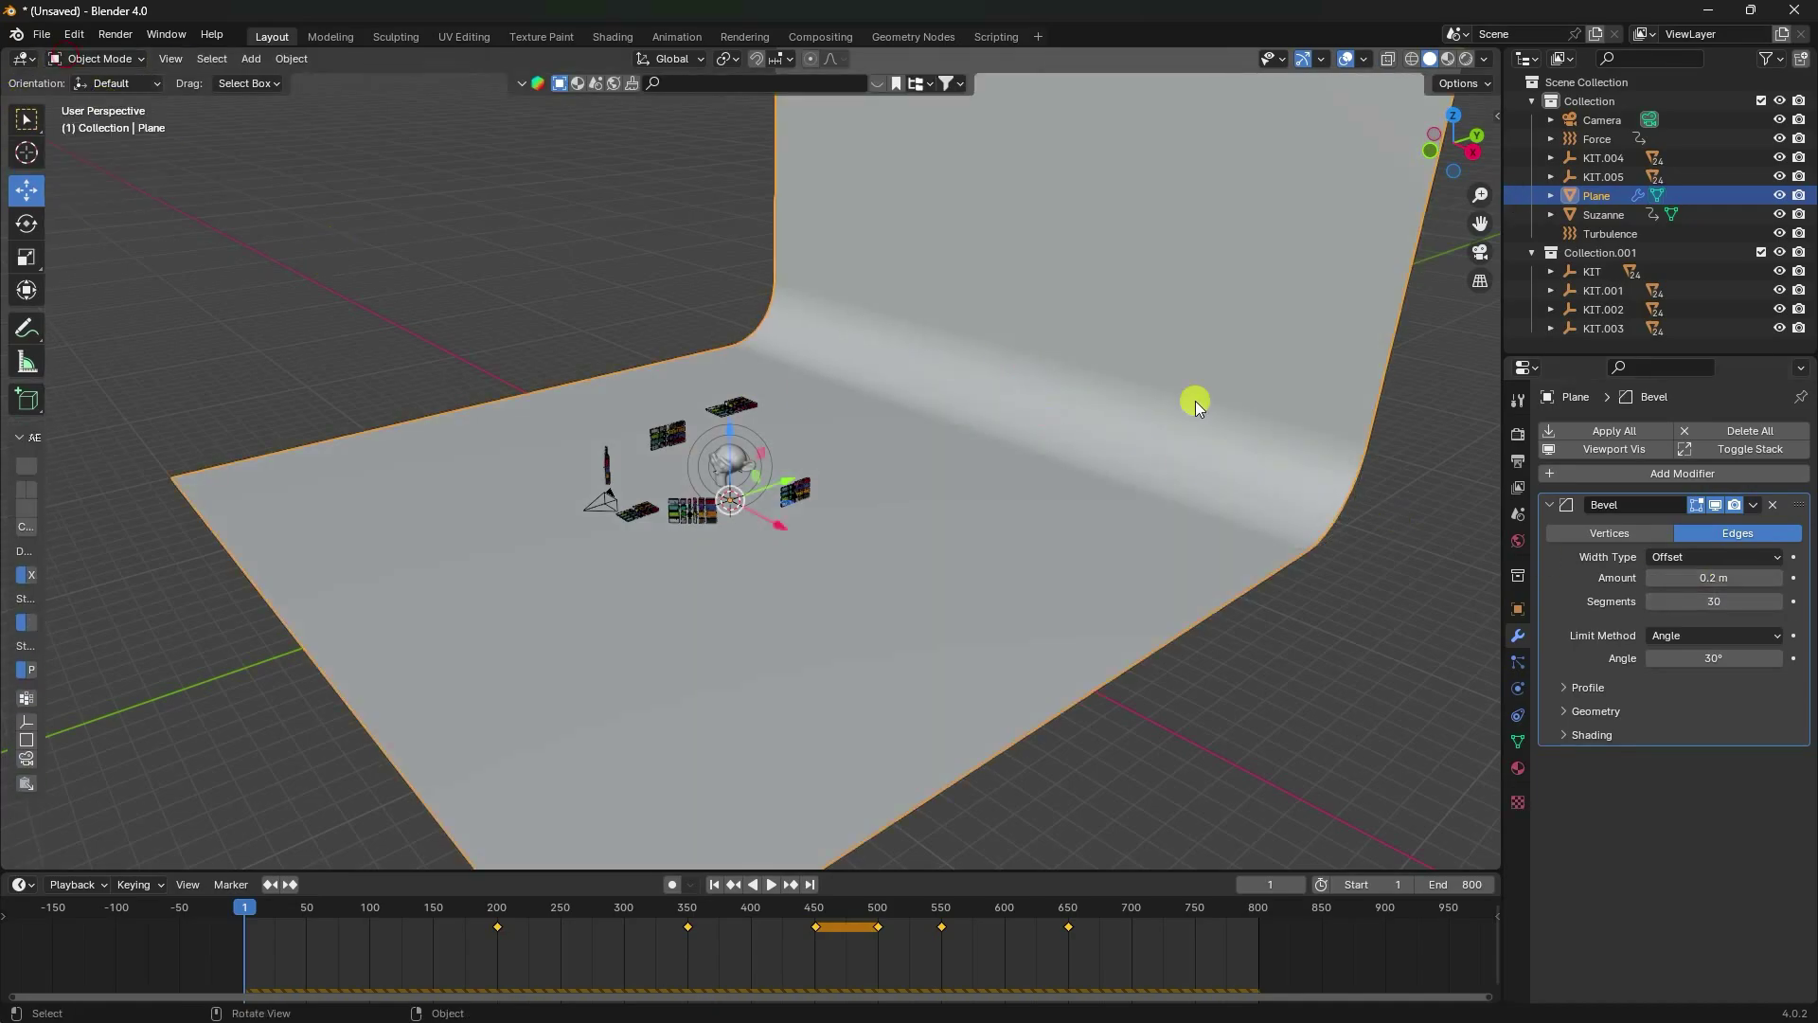
right_click(1179, 390)
click(1172, 384)
Create a new material for the backdrop plane with a light peach base color and edit its roughness.
click(1518, 767)
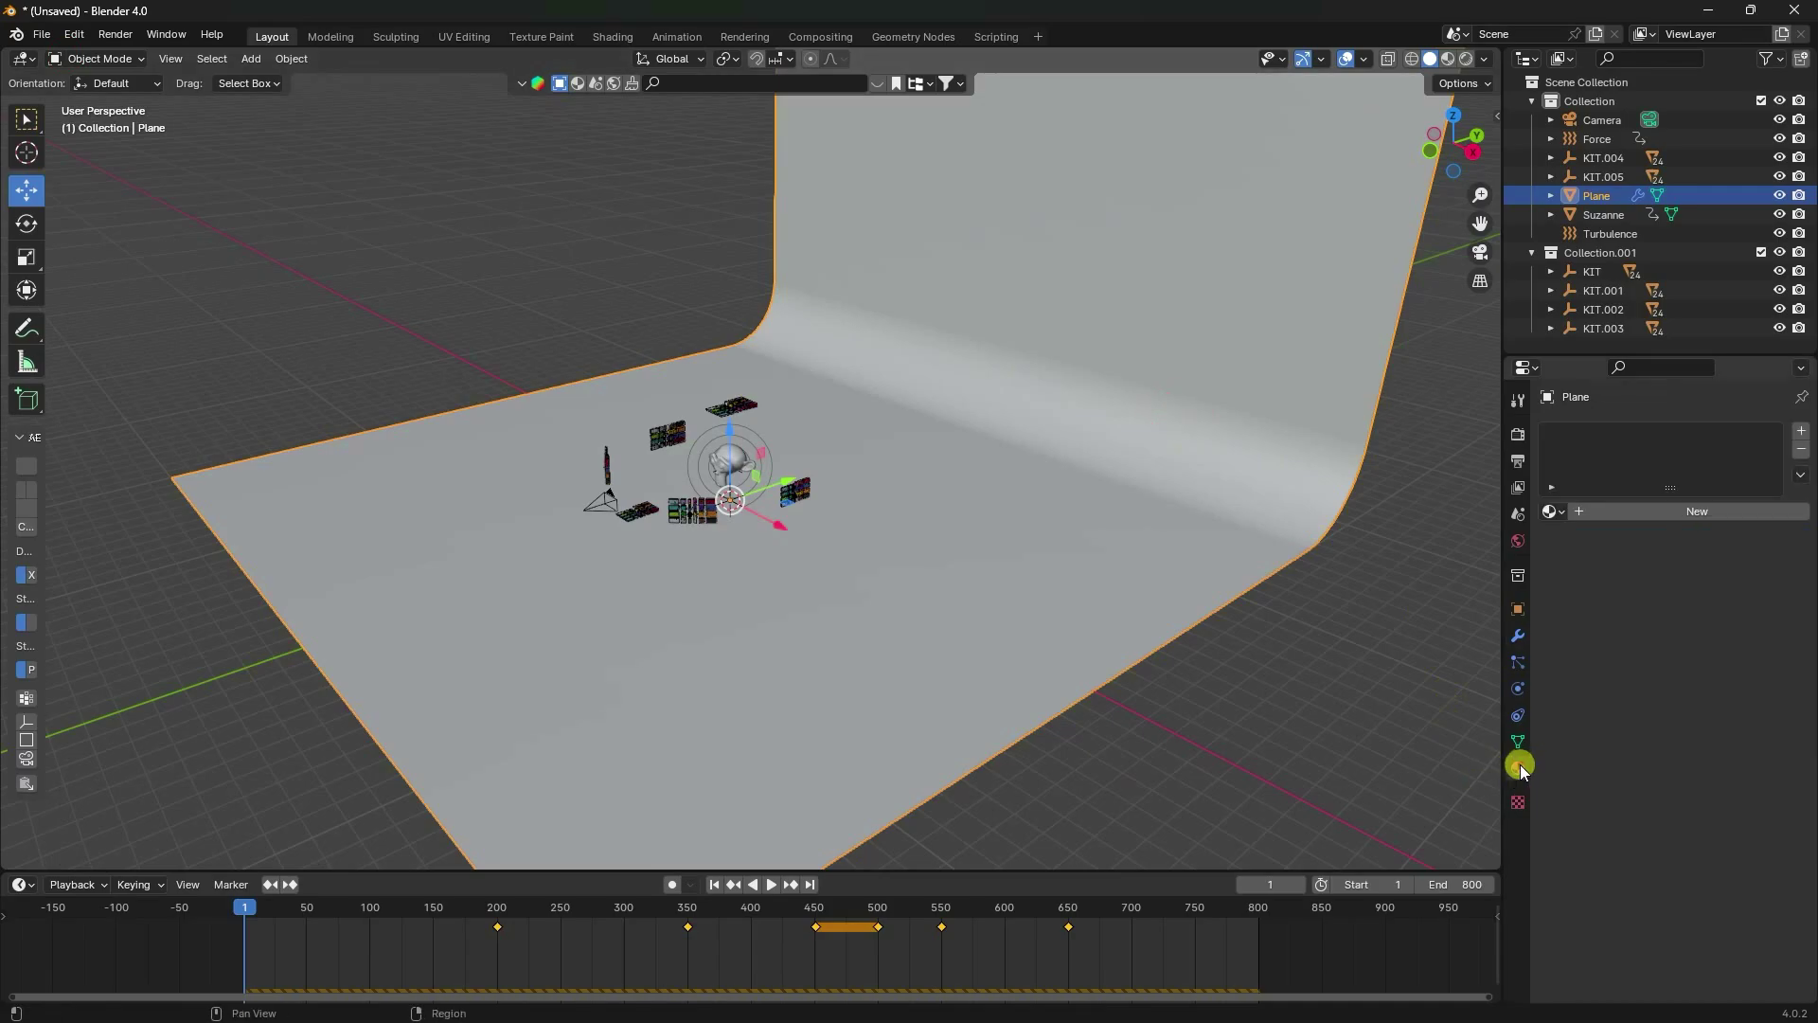
click(1634, 513)
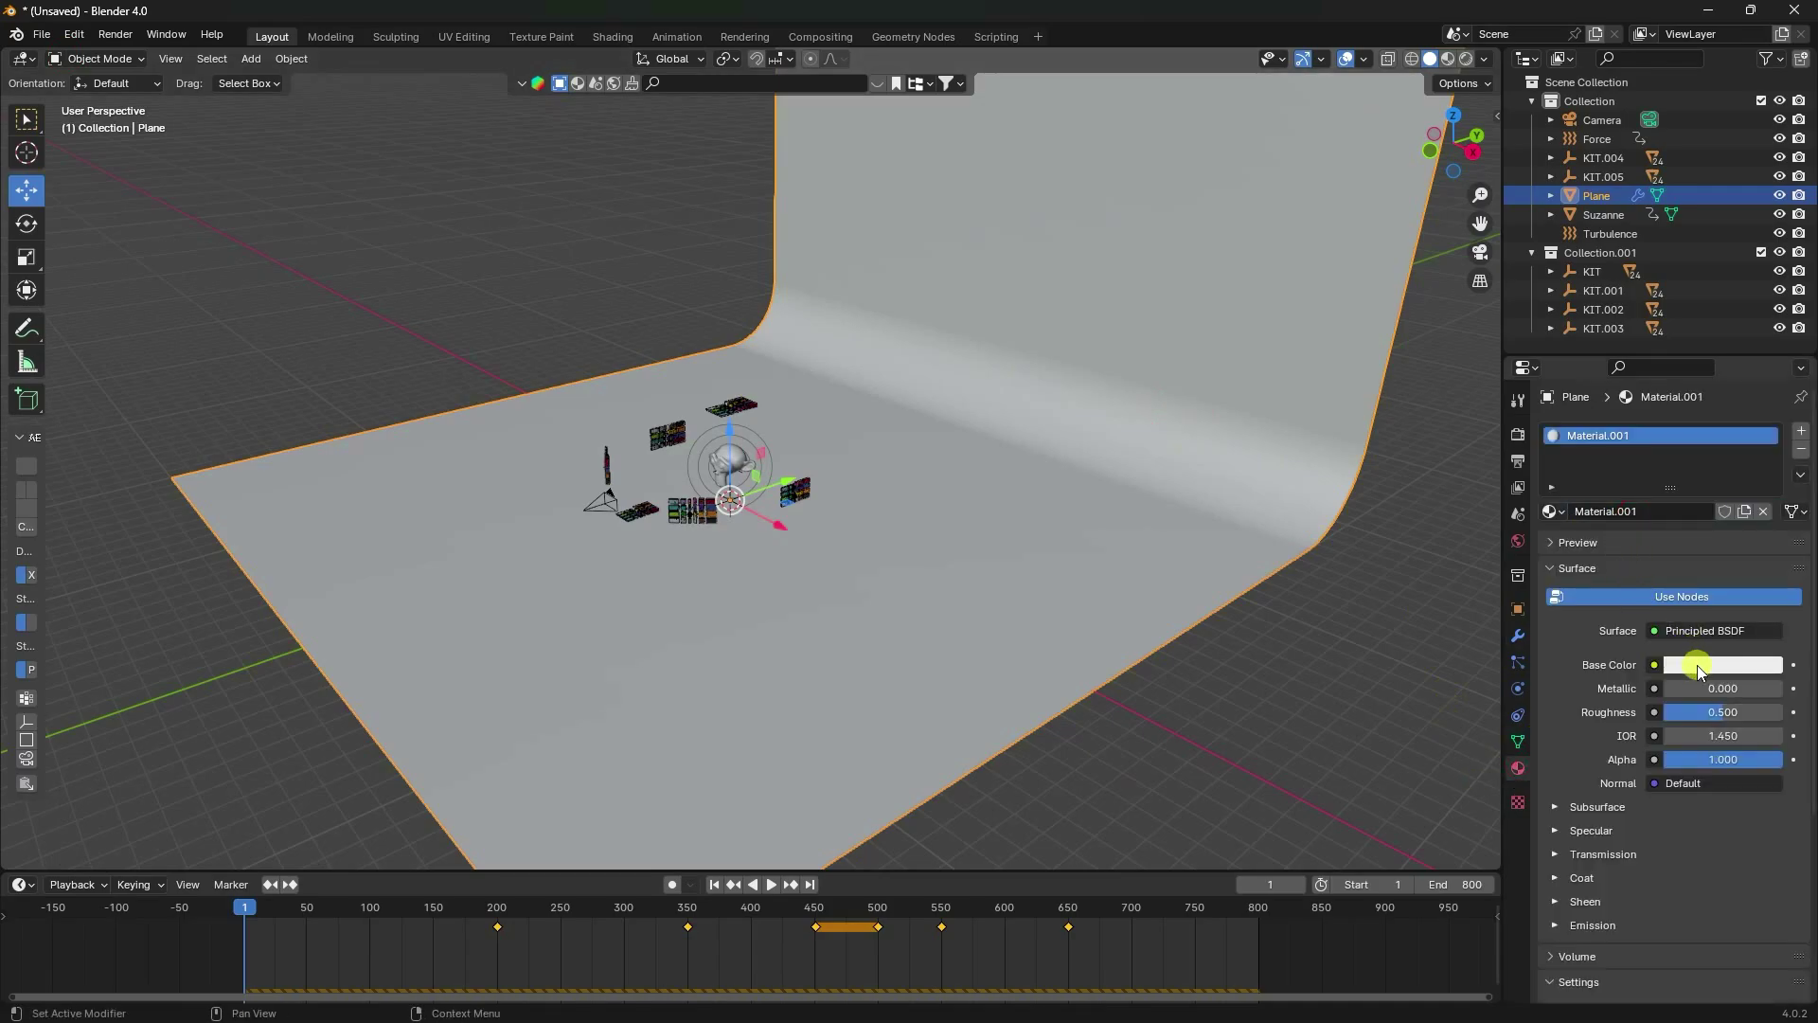
click(1697, 665)
drag(1666, 467, 1658, 480)
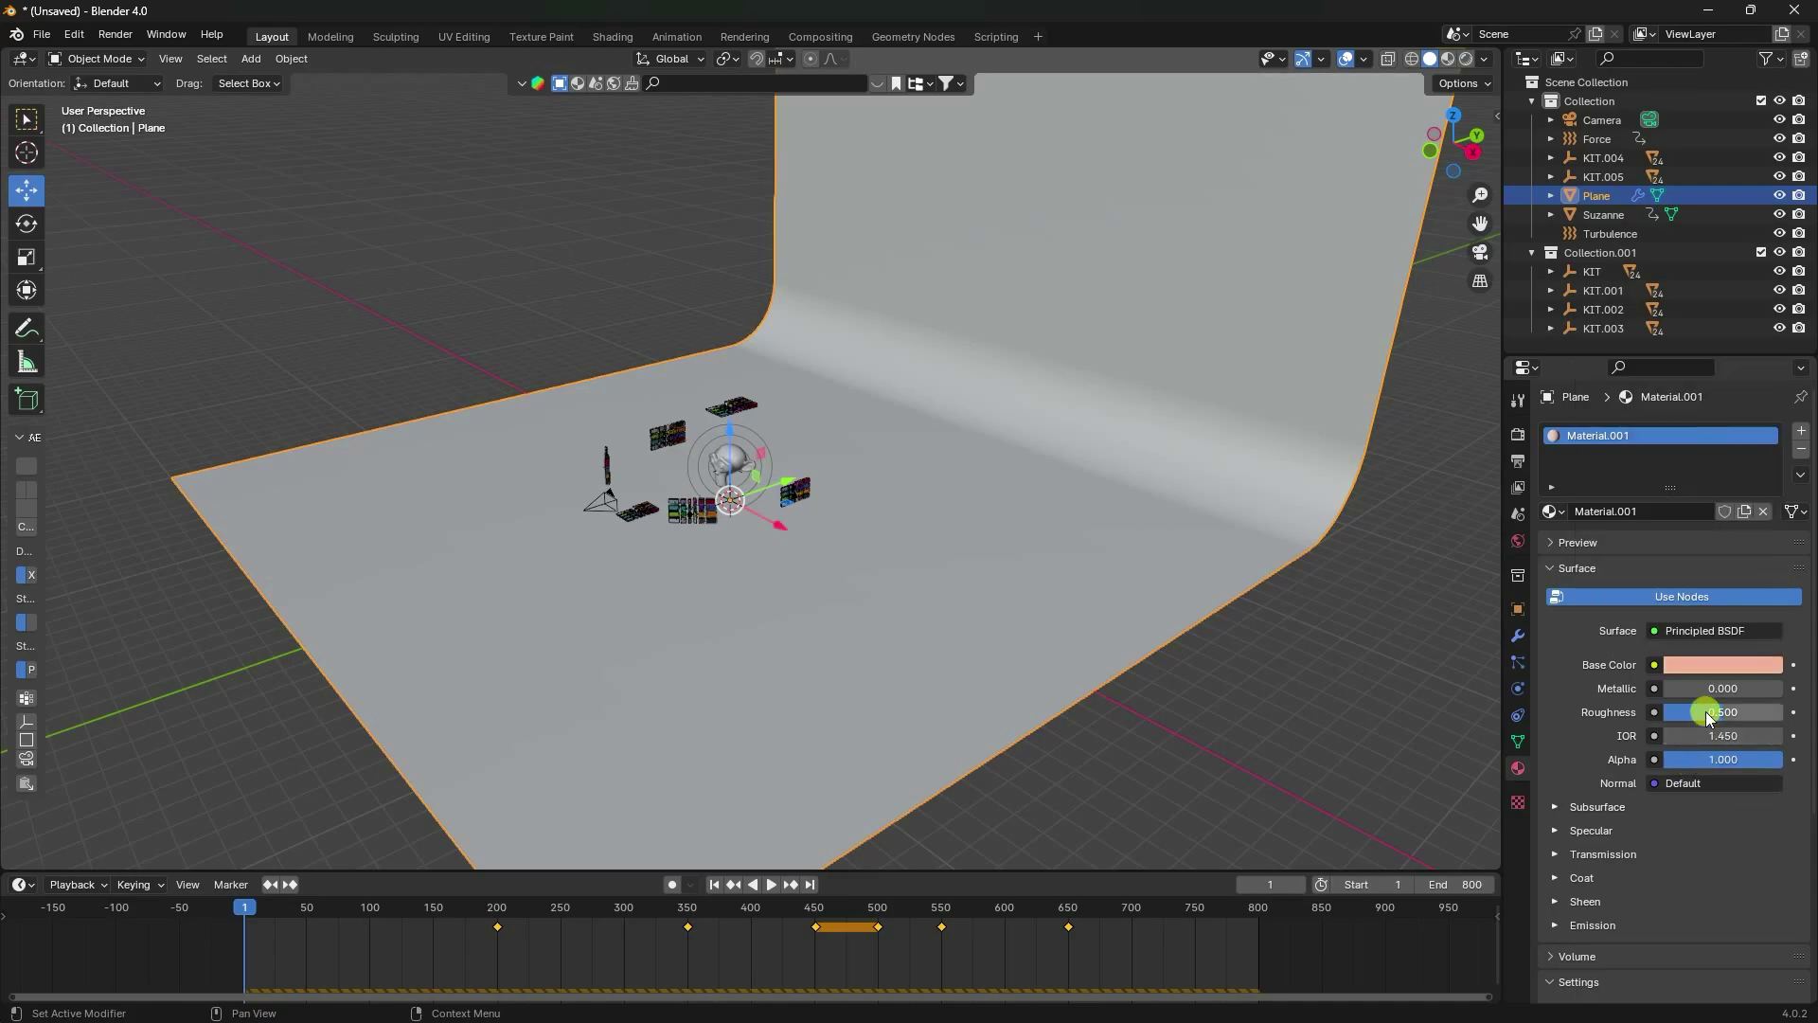
text(0.)
Create a new material for the monkey head and give it a pink base color.
scroll(756, 396, up, 10)
click(568, 459)
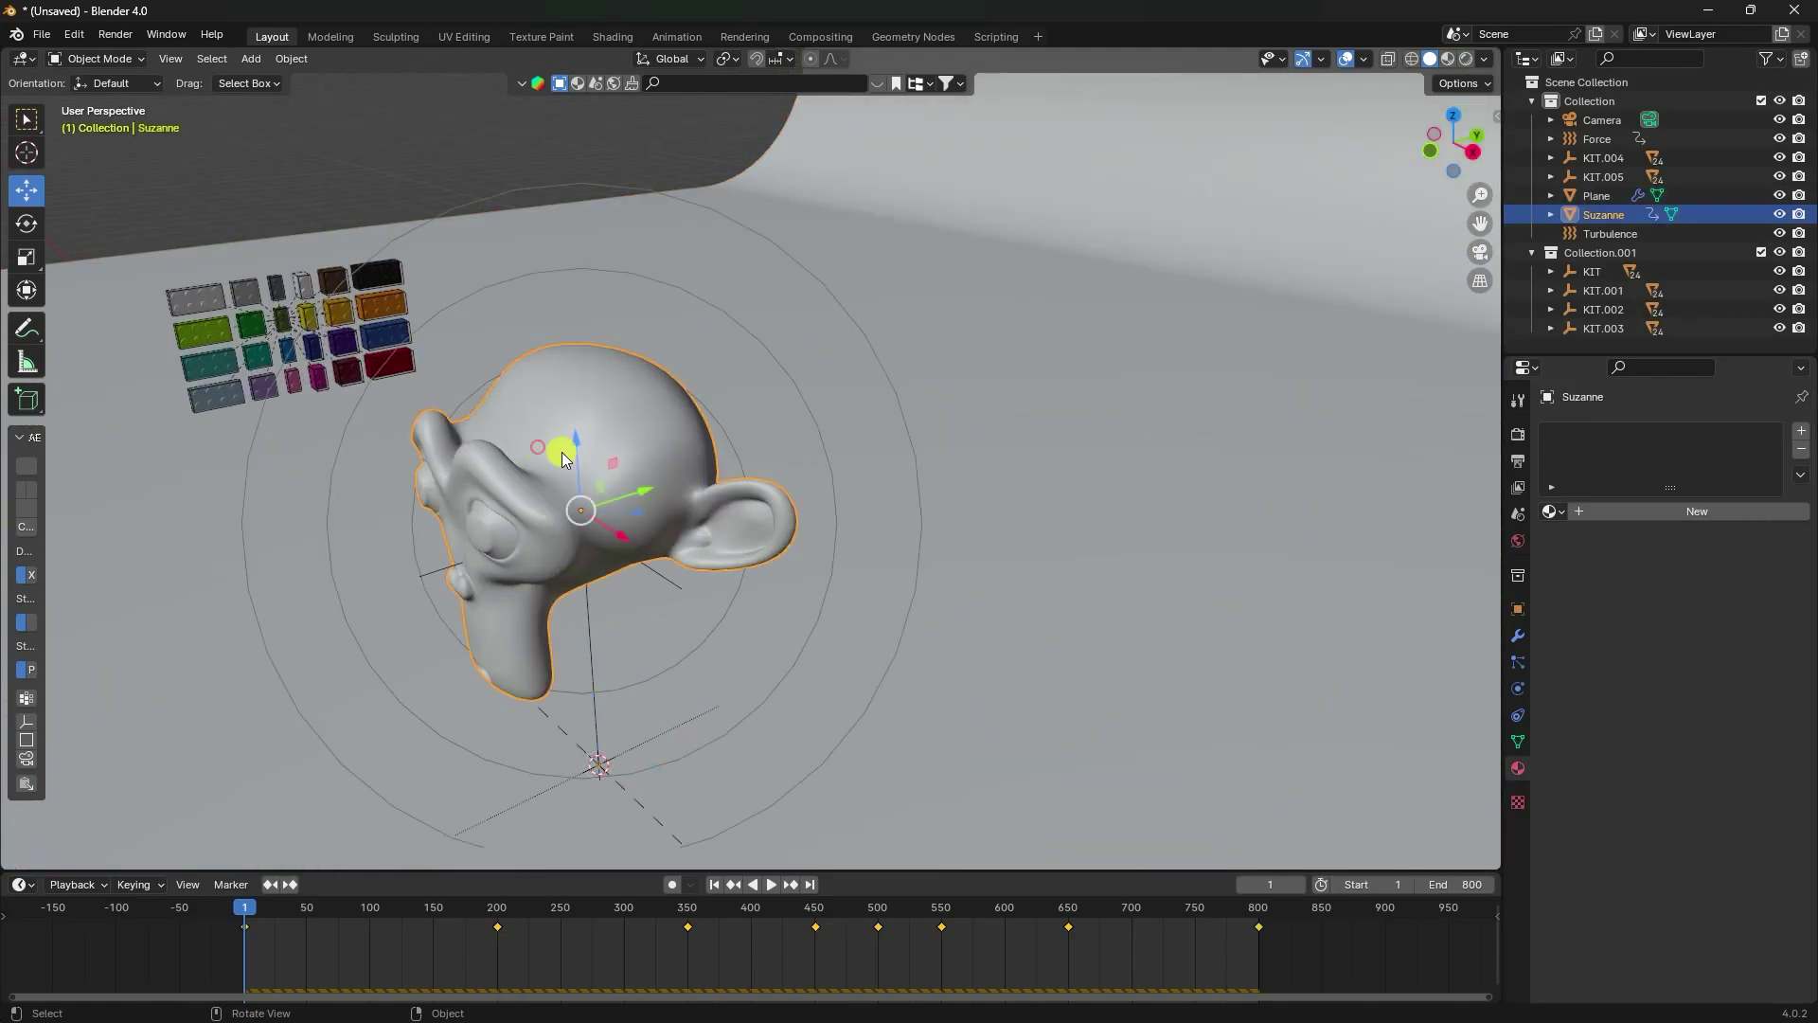
click(1612, 509)
click(1695, 665)
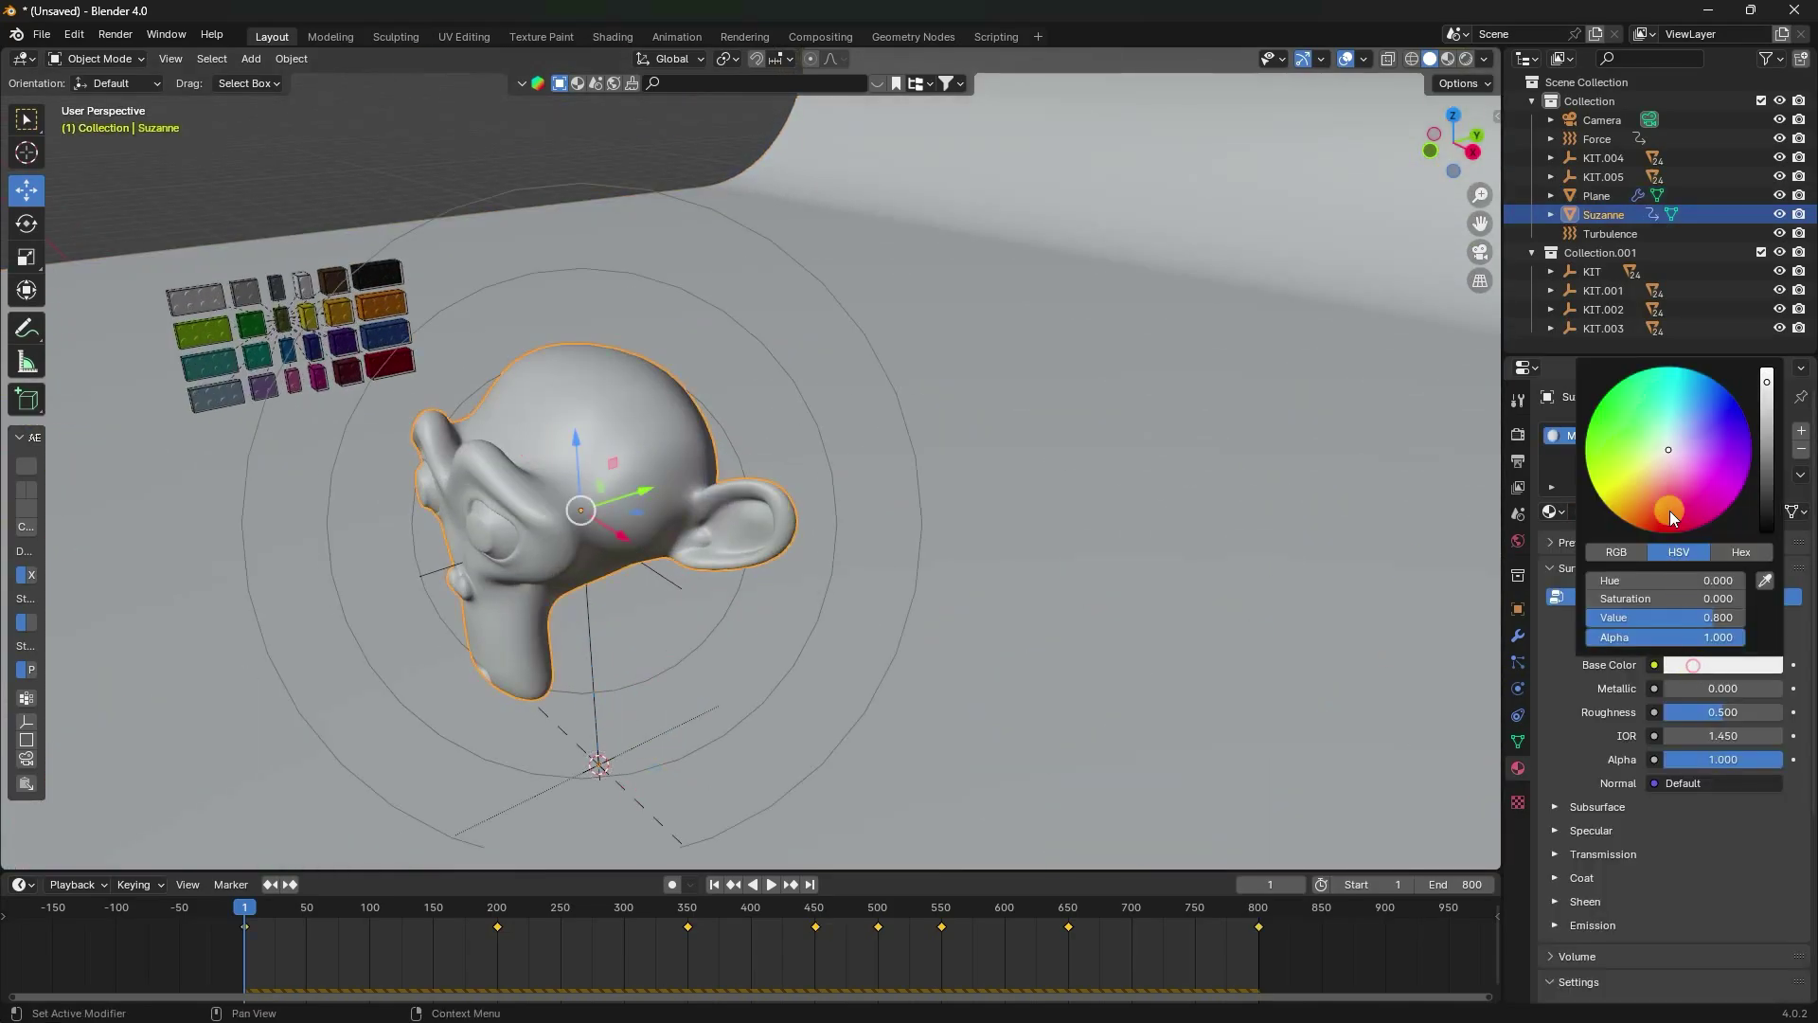
drag(1670, 447, 1663, 481)
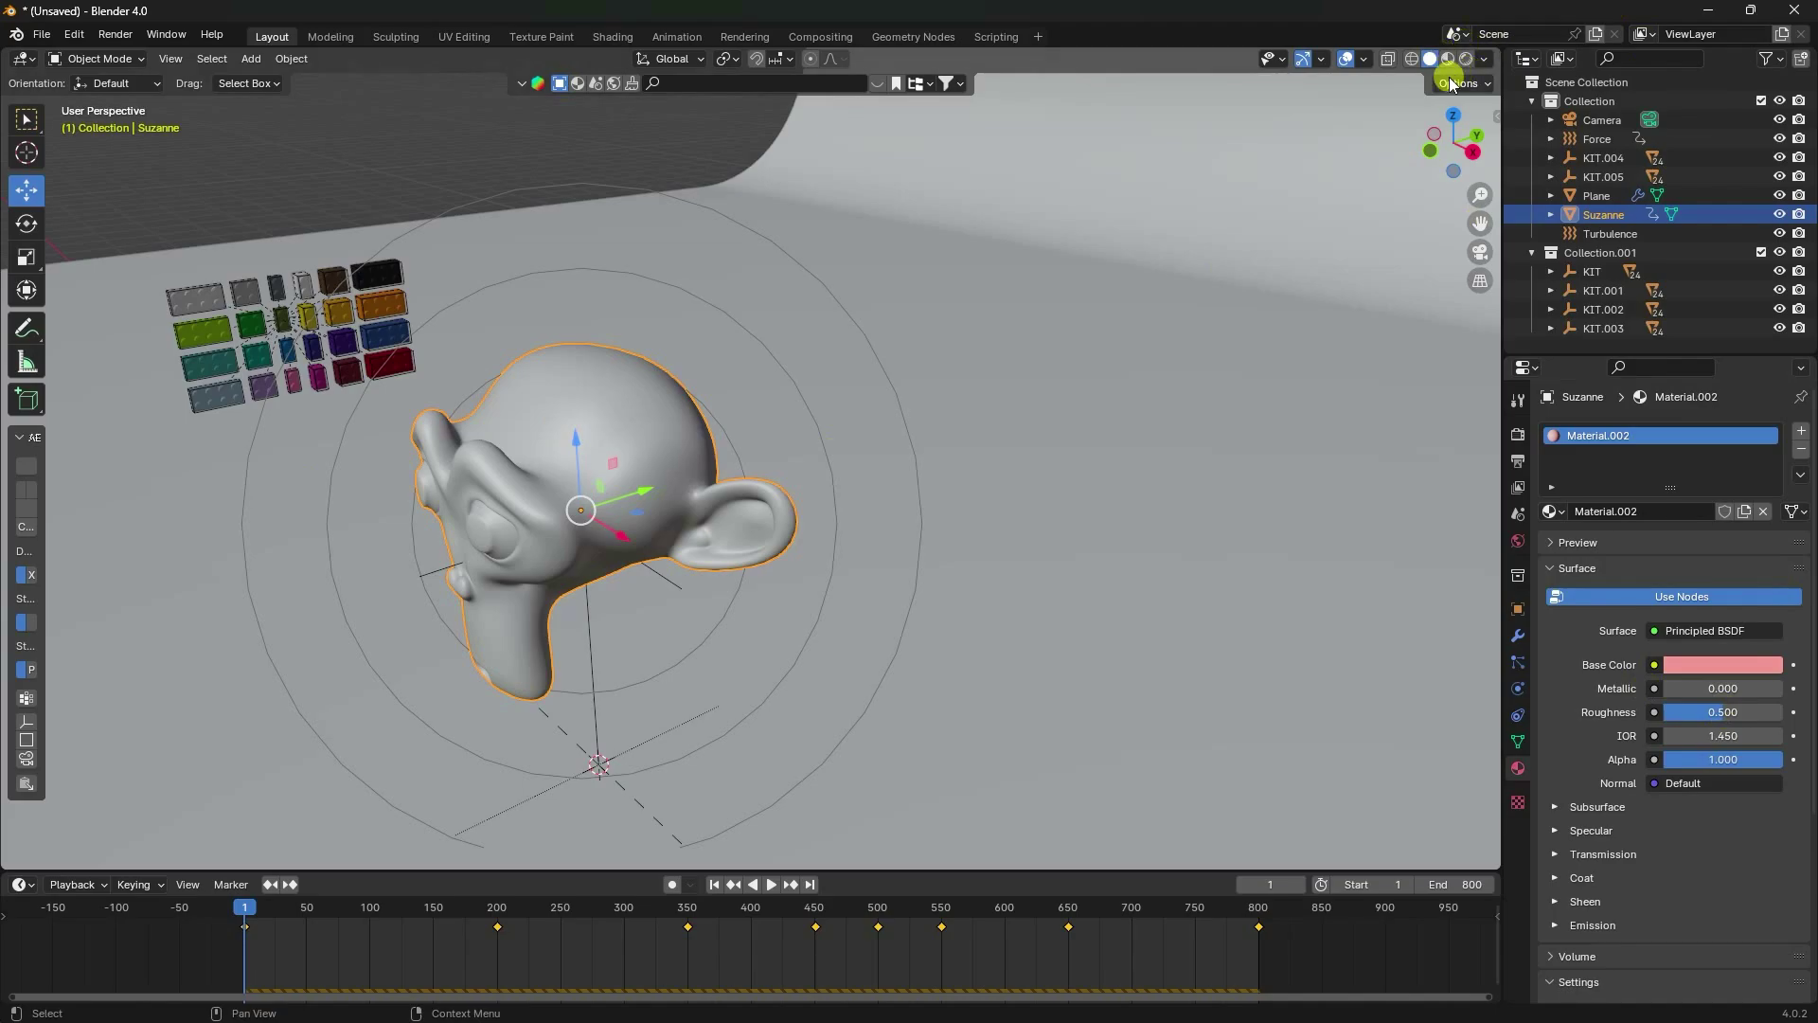
Switch the render engine to Cycles on GPU Compute and set the render's max samples to 512.
click(1520, 437)
click(1685, 432)
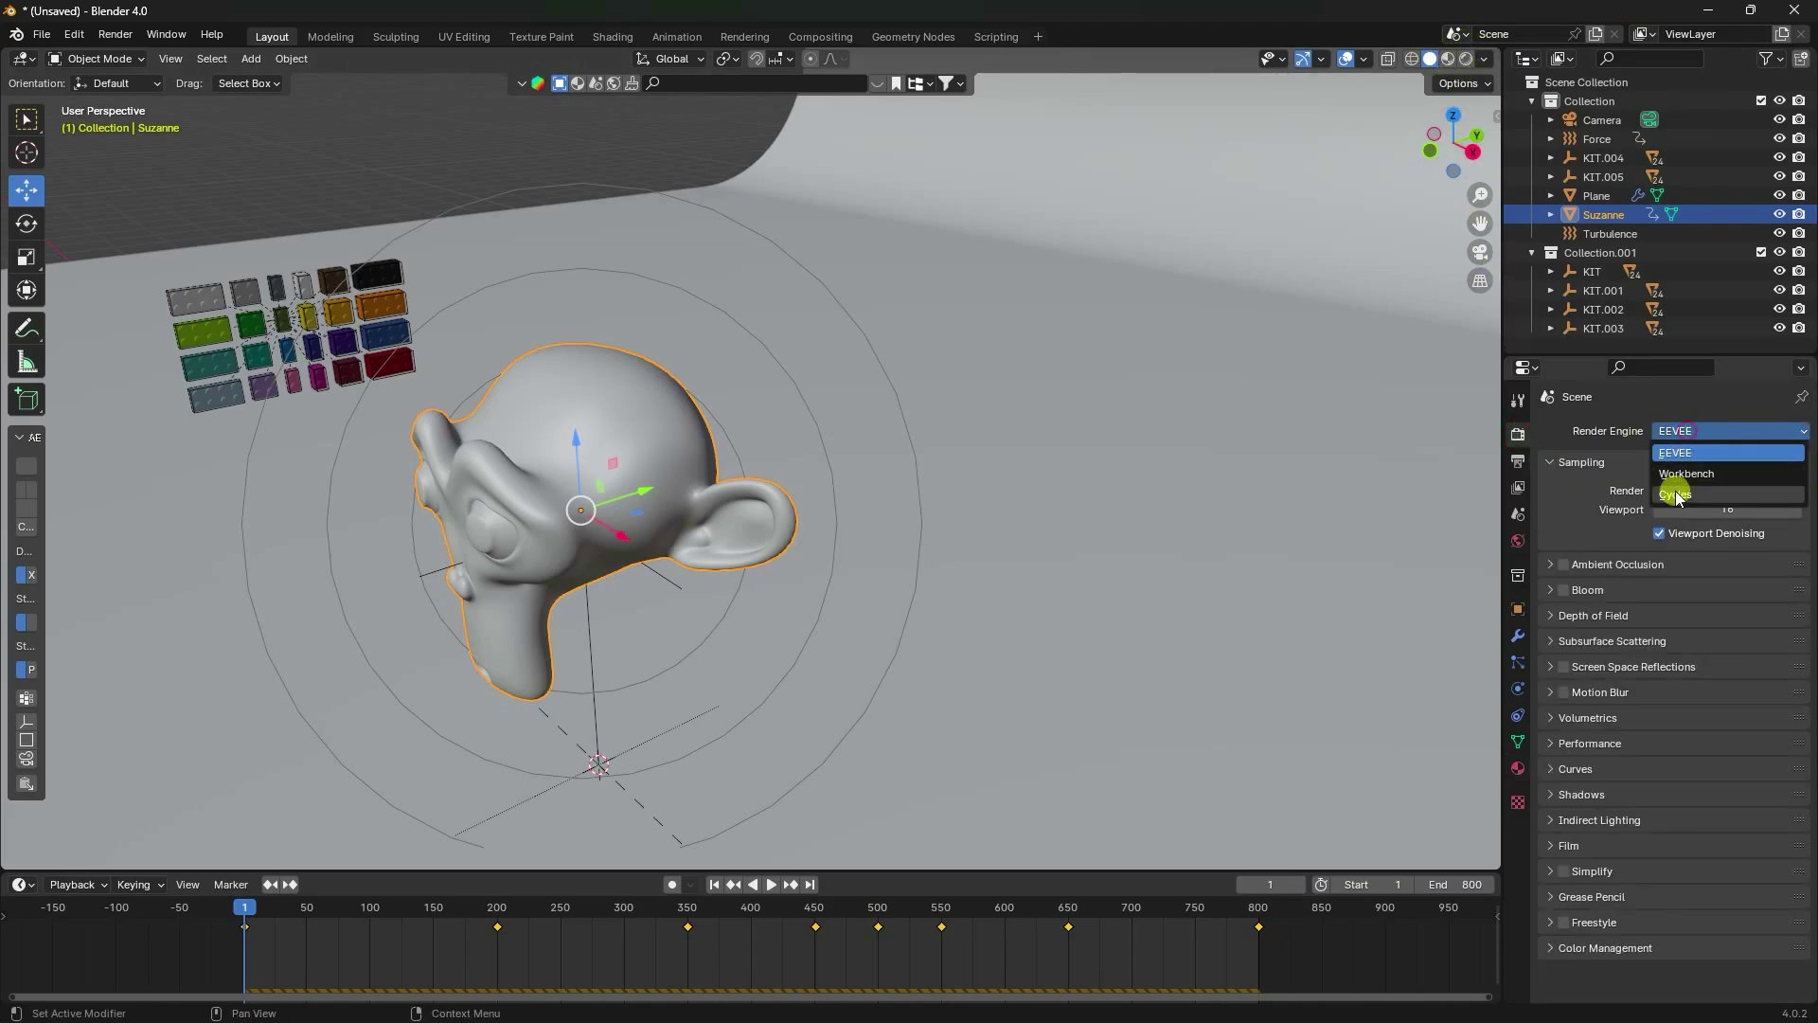
click(1680, 460)
click(1682, 478)
click(1693, 519)
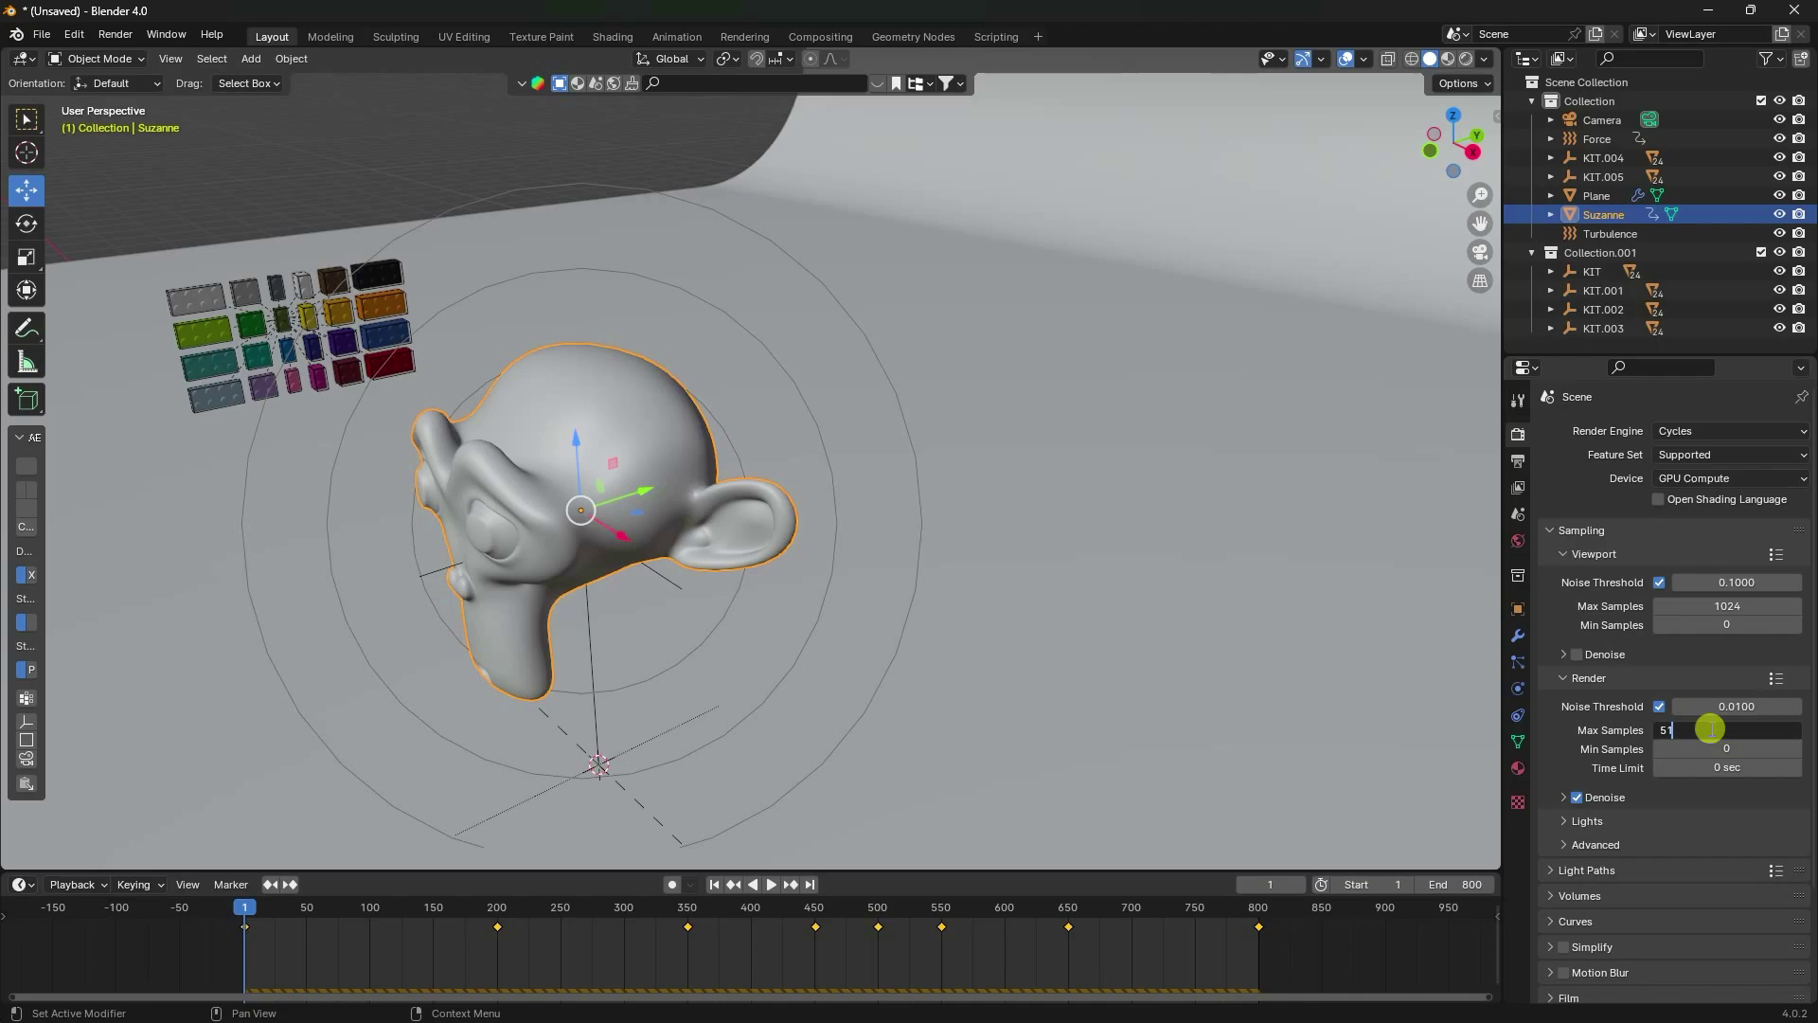
text(512)
key(Return)
scroll(1553, 938, down, 5)
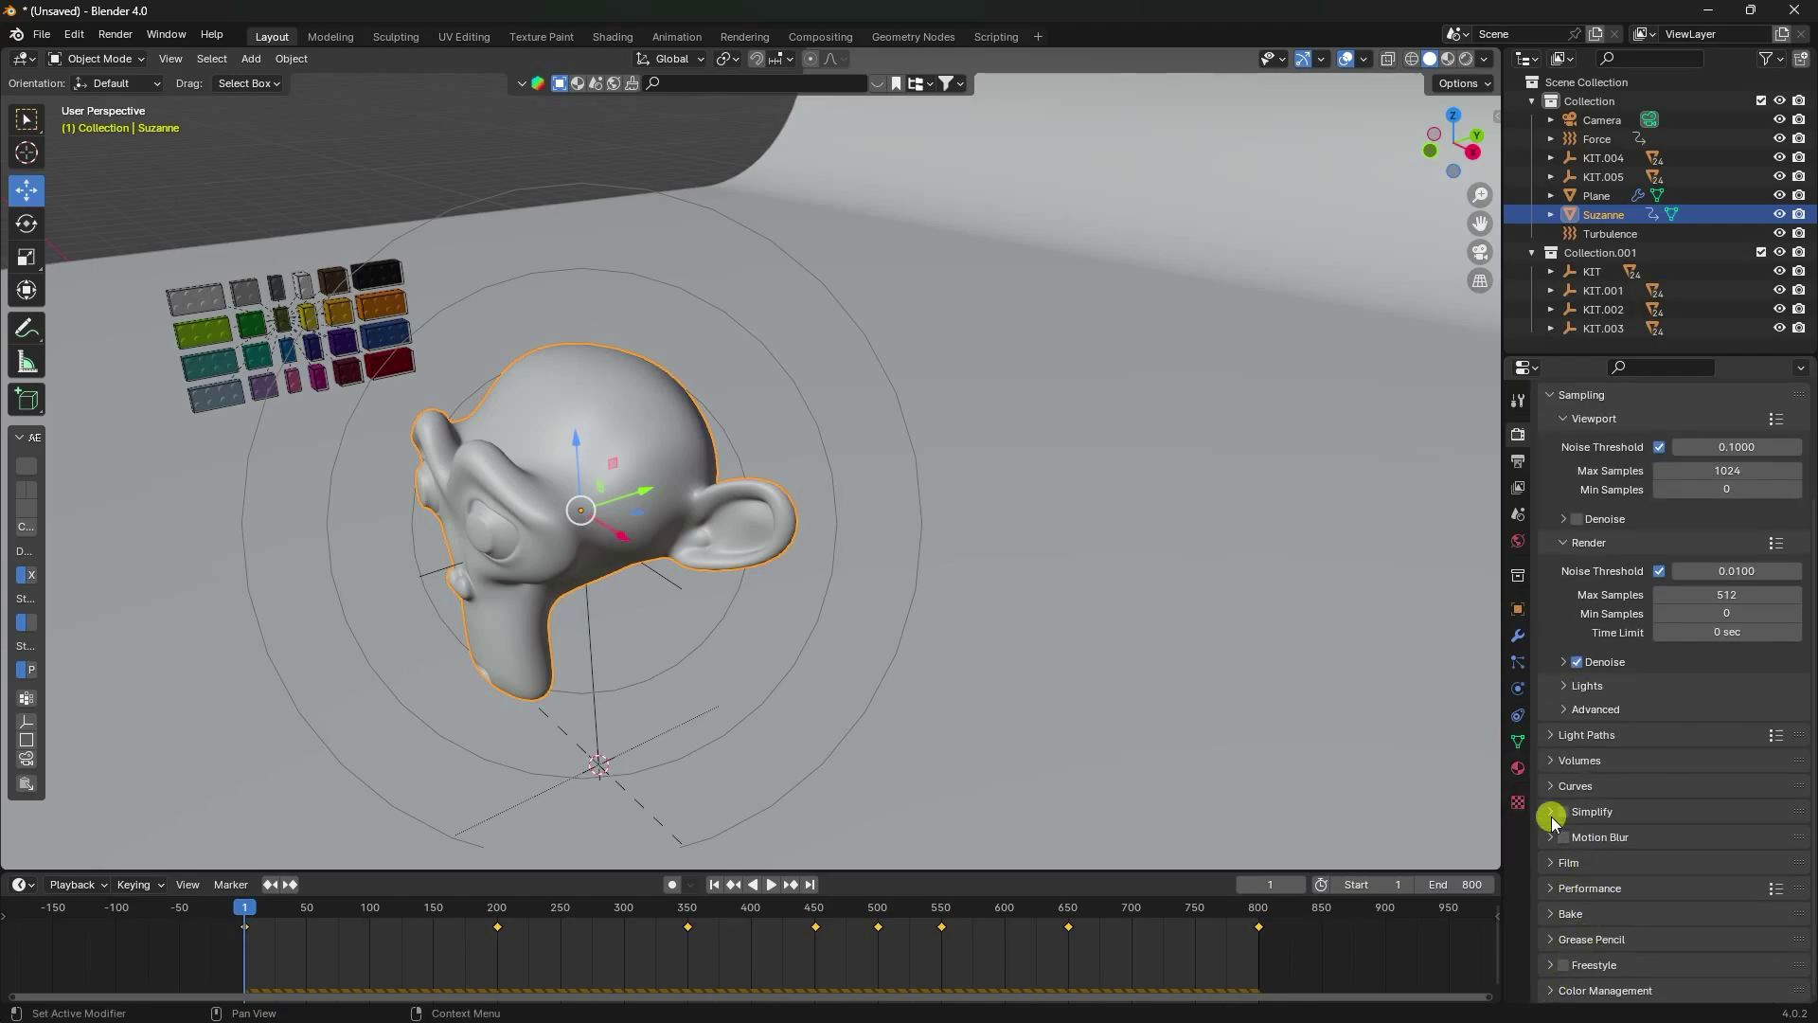
Use an Environment Texture for the world background color and load artist_workshop_4k.exr from the HDRI folder.
scroll(1637, 717, up, 6)
click(1518, 540)
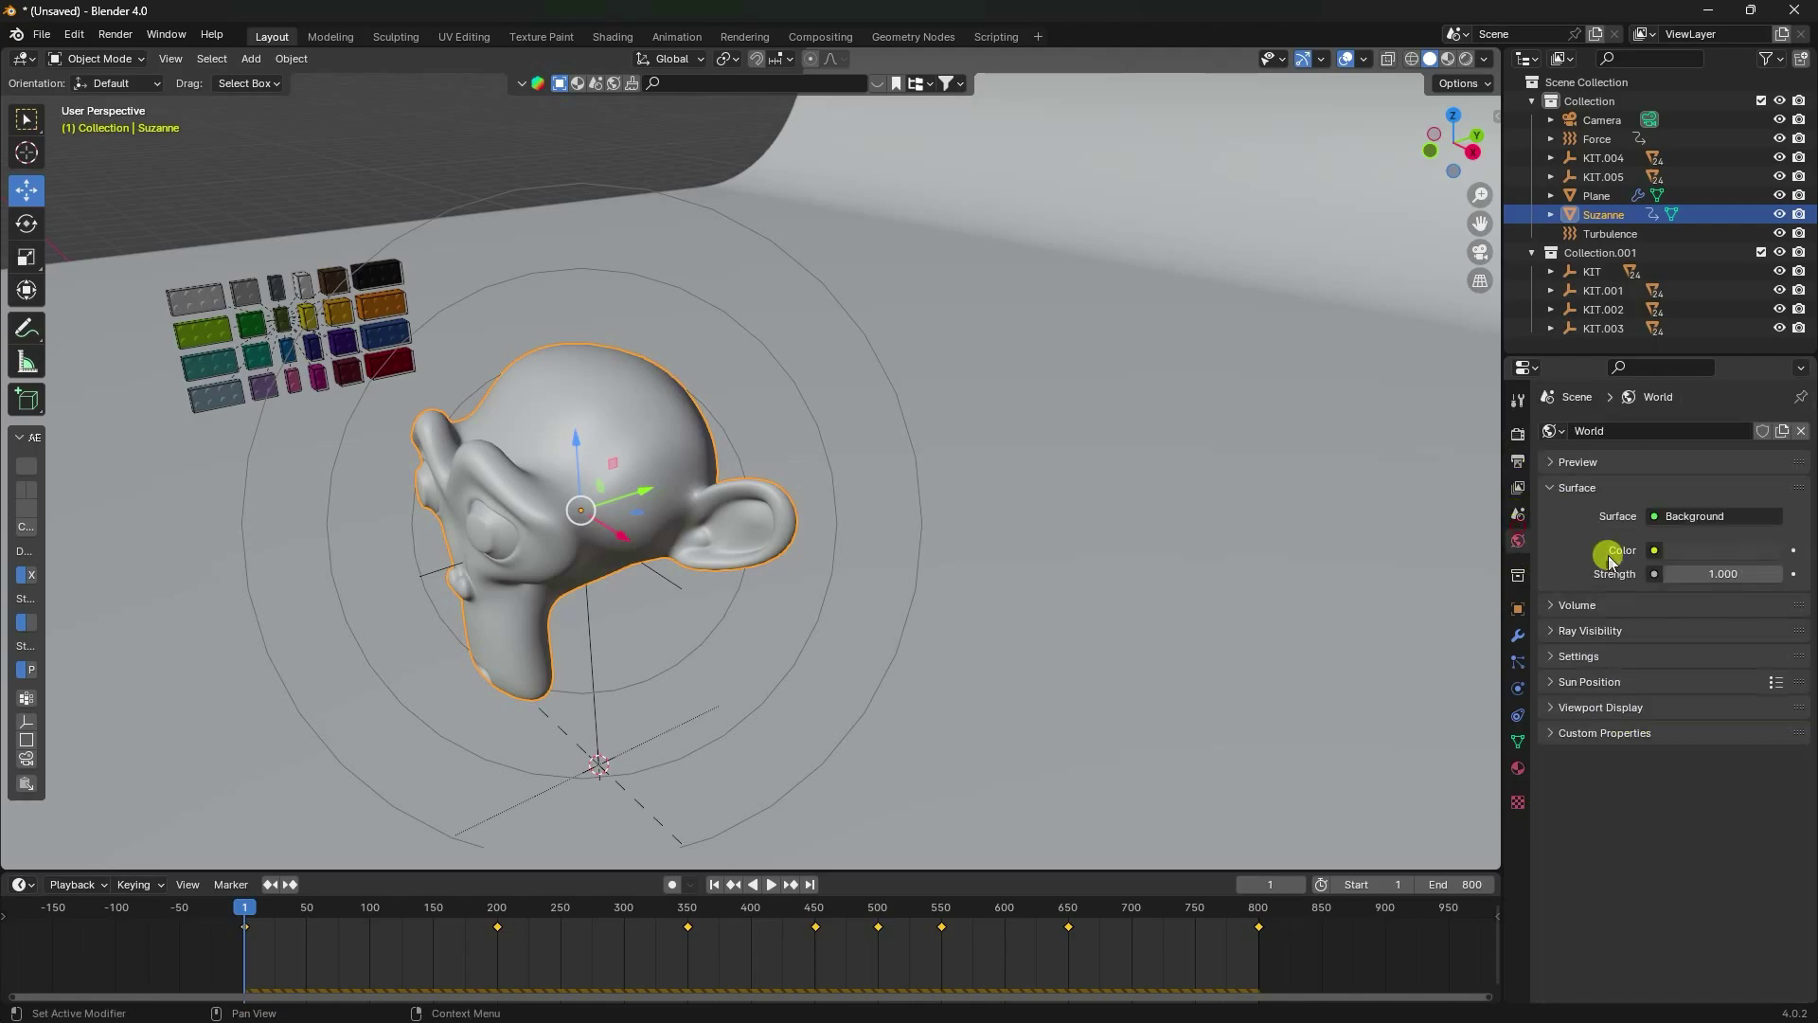
click(1653, 549)
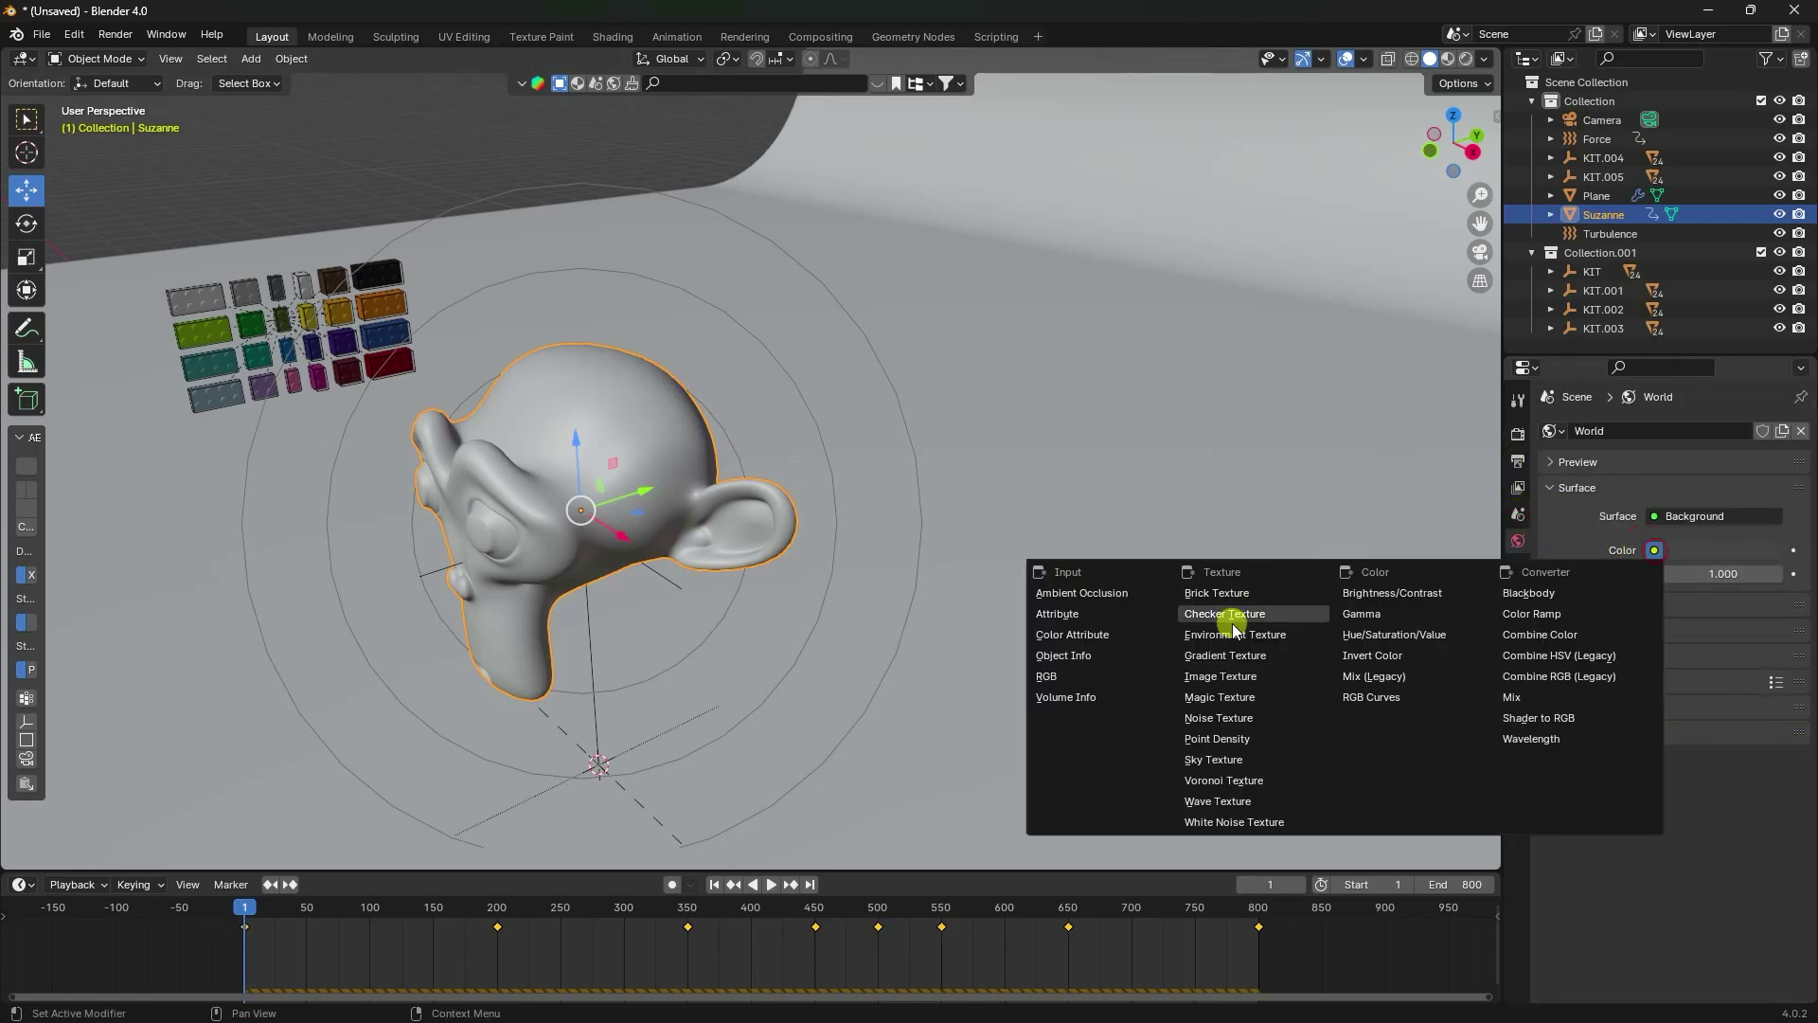
click(1305, 629)
click(1743, 568)
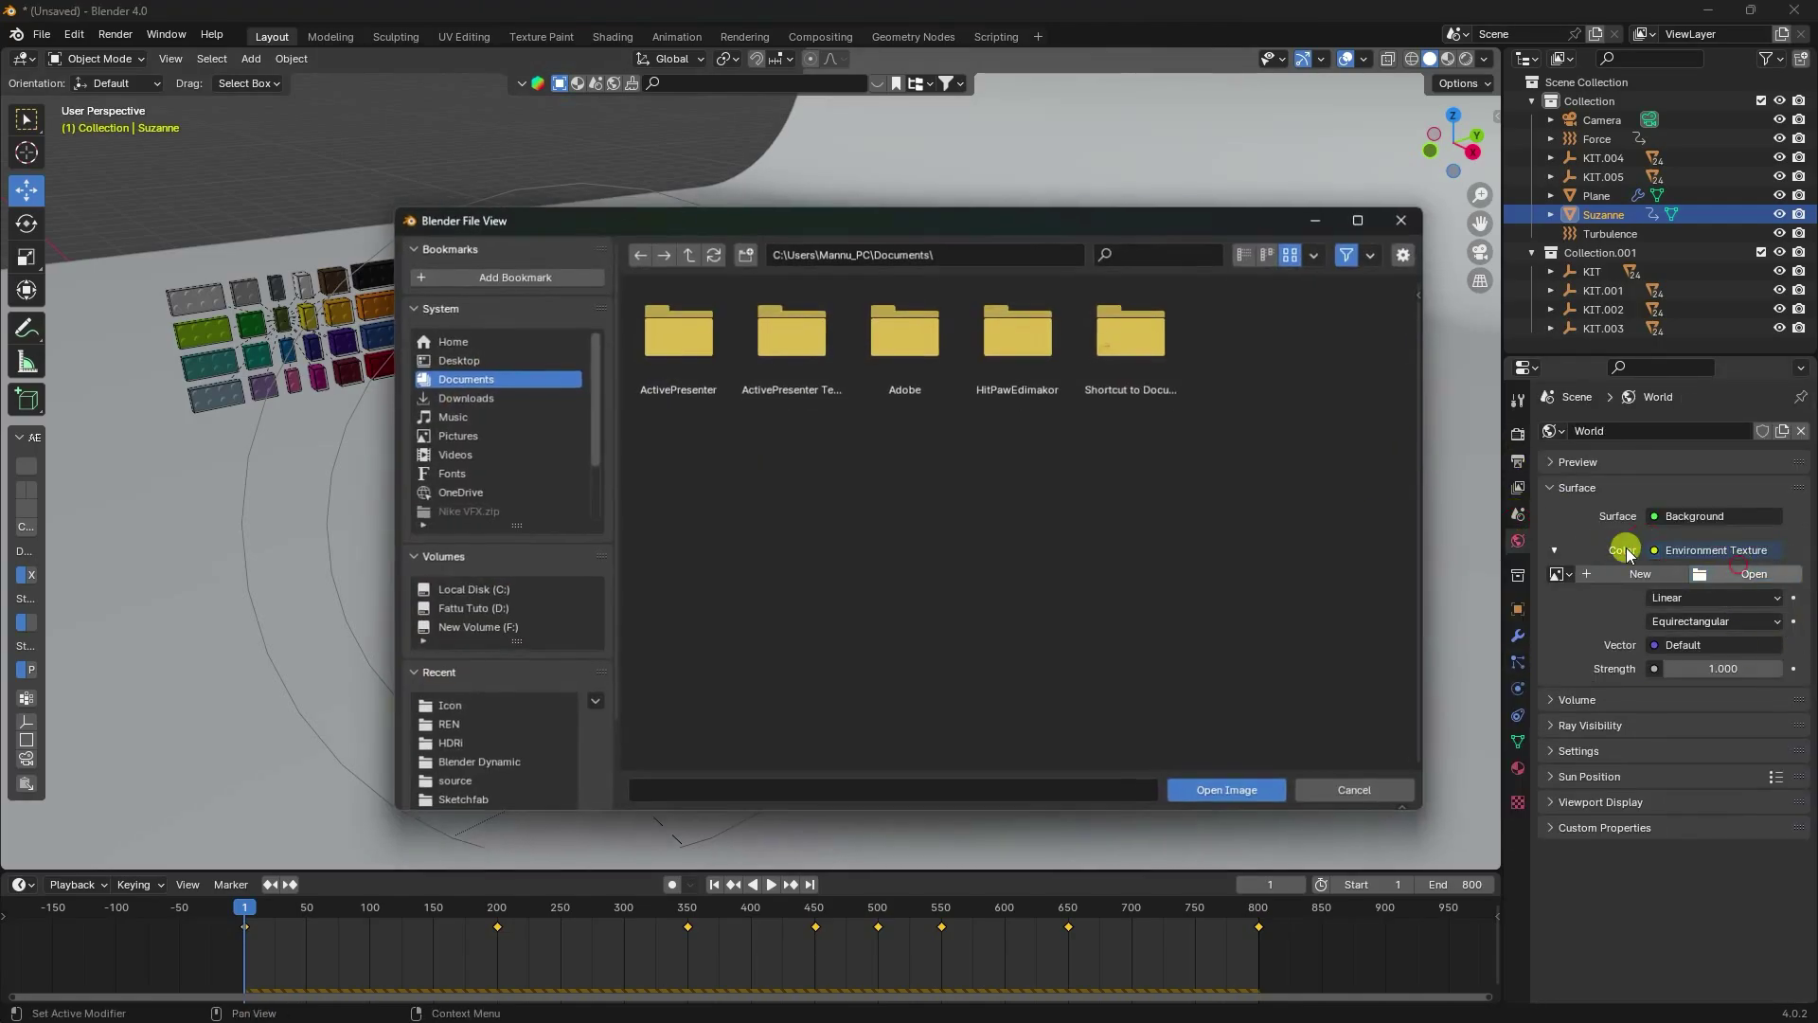
click(446, 744)
click(1018, 336)
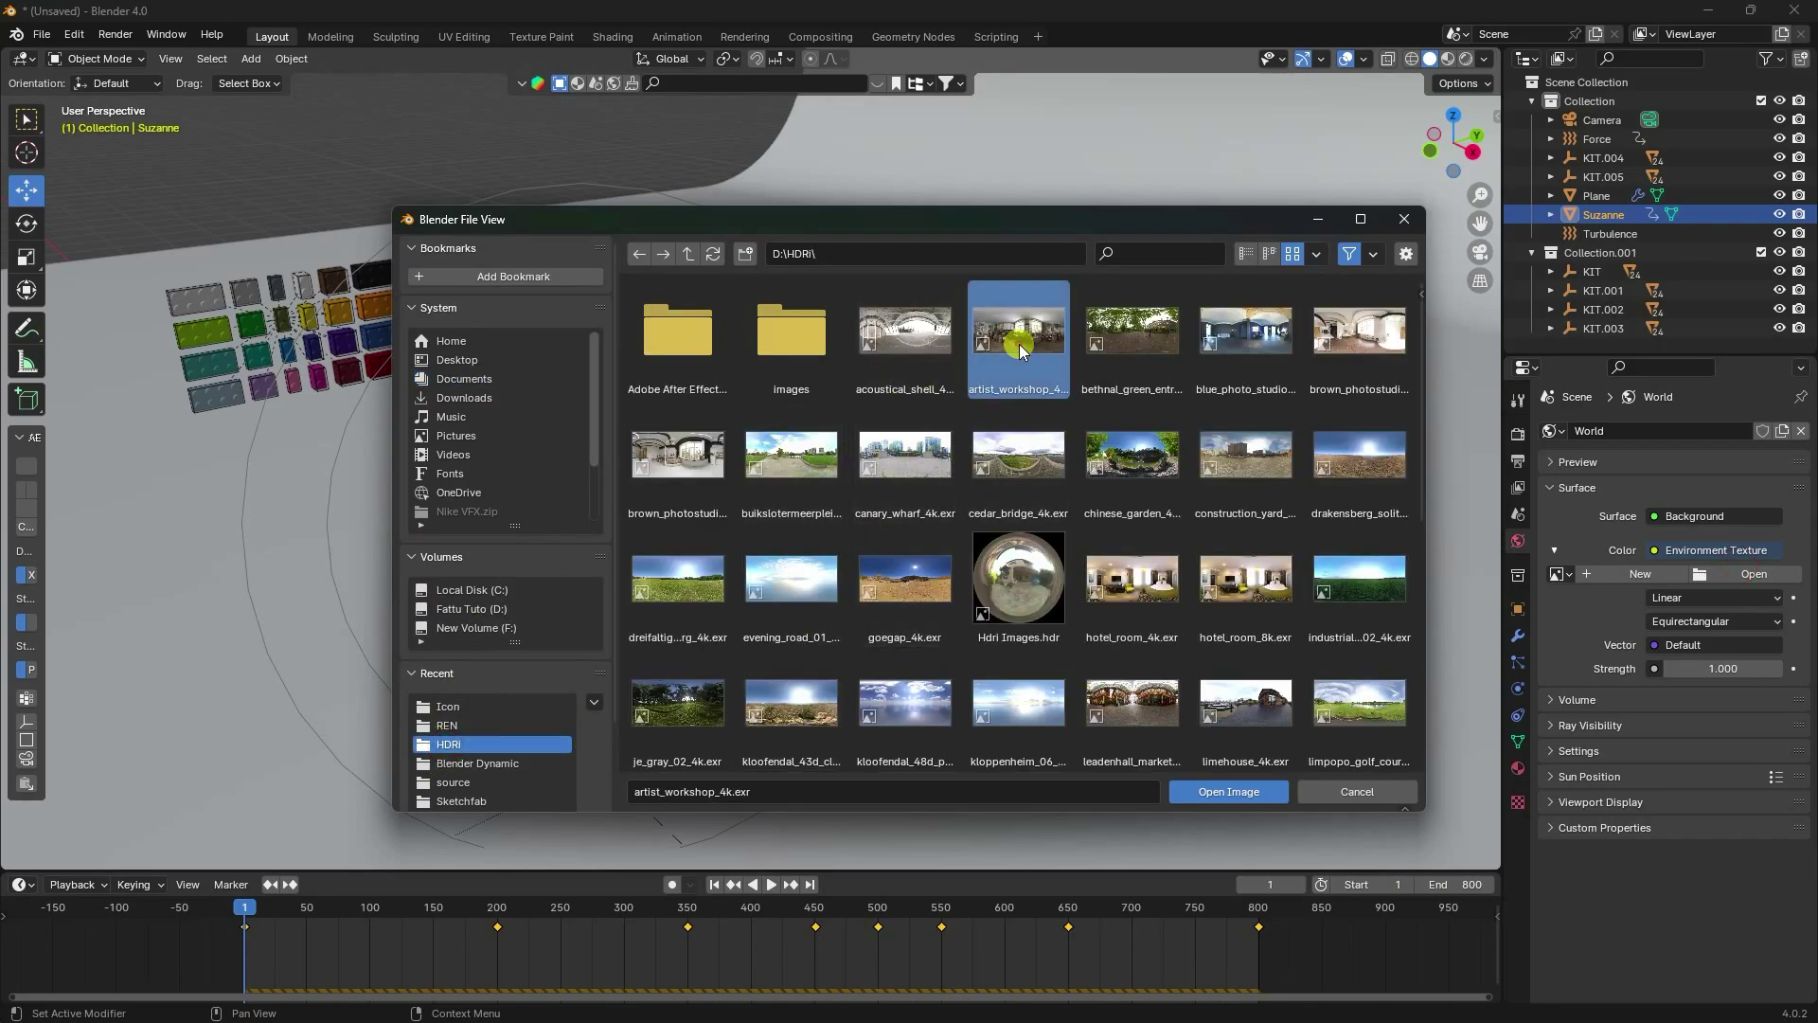
double_click(1018, 337)
Add an area light and raise it about 4.3 m along Z, above the monkey head.
scroll(450, 281, down, 4)
click(238, 61)
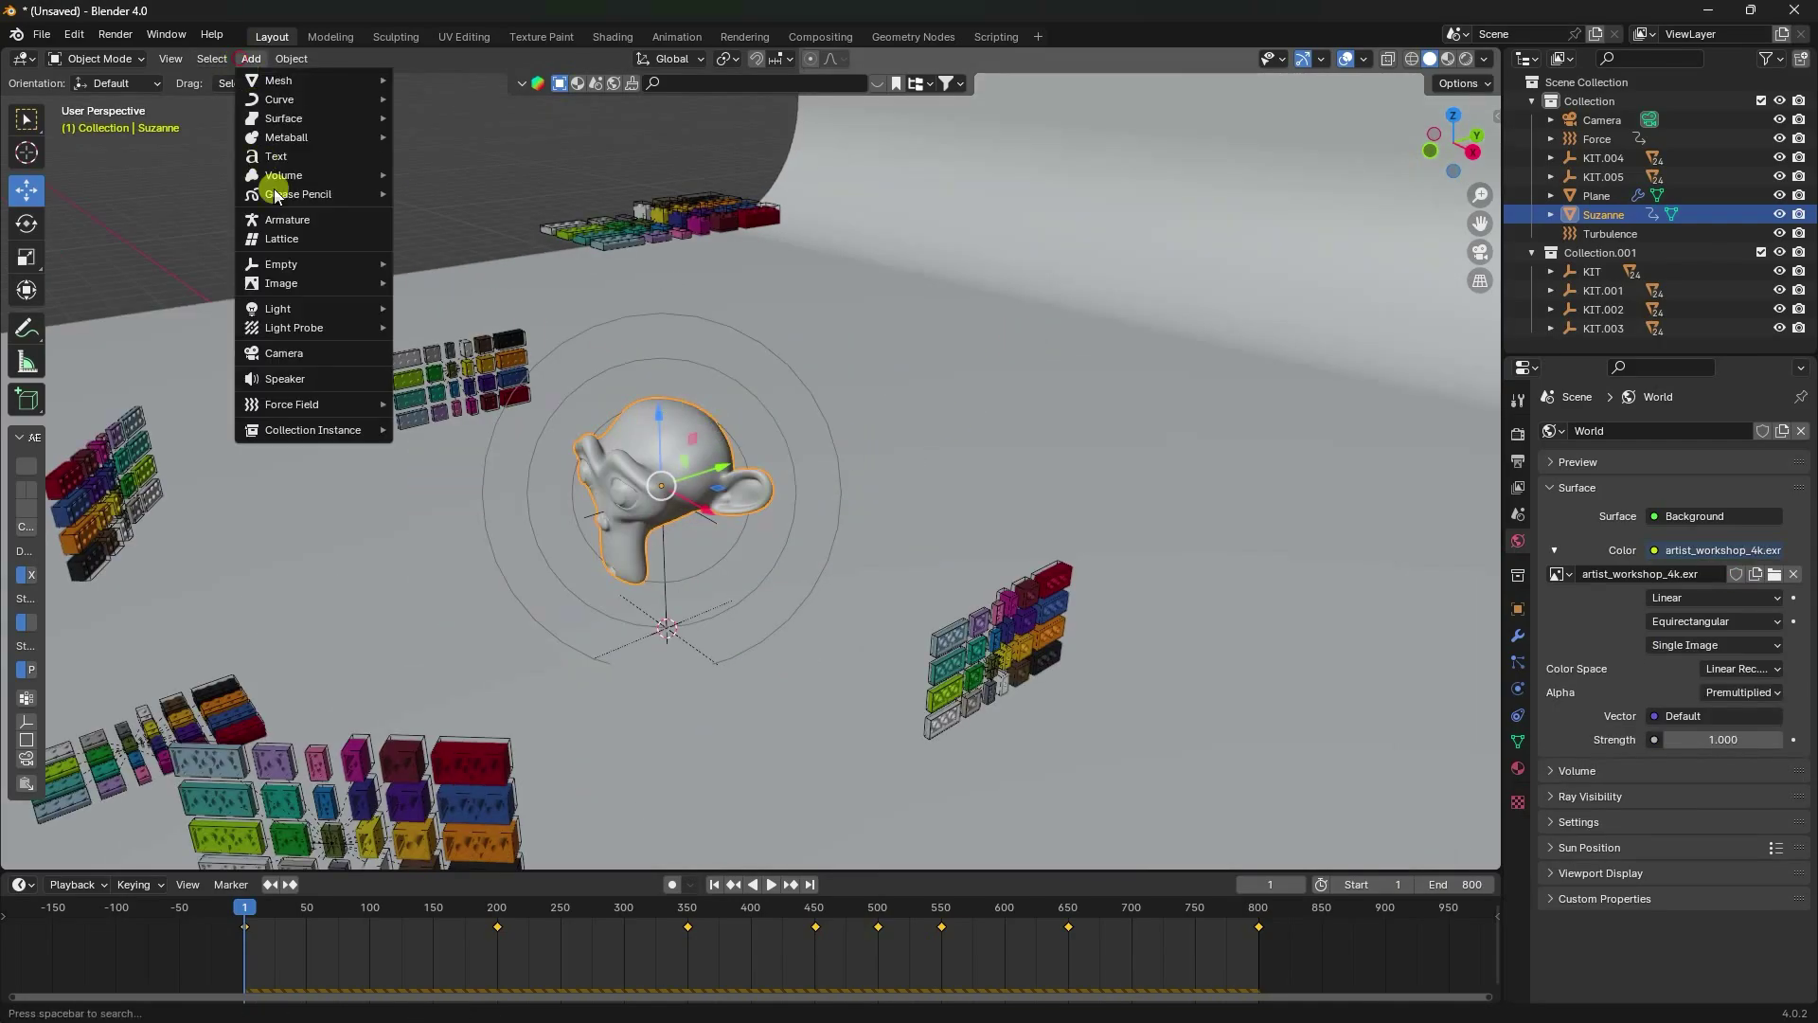
mouse_move(281, 312)
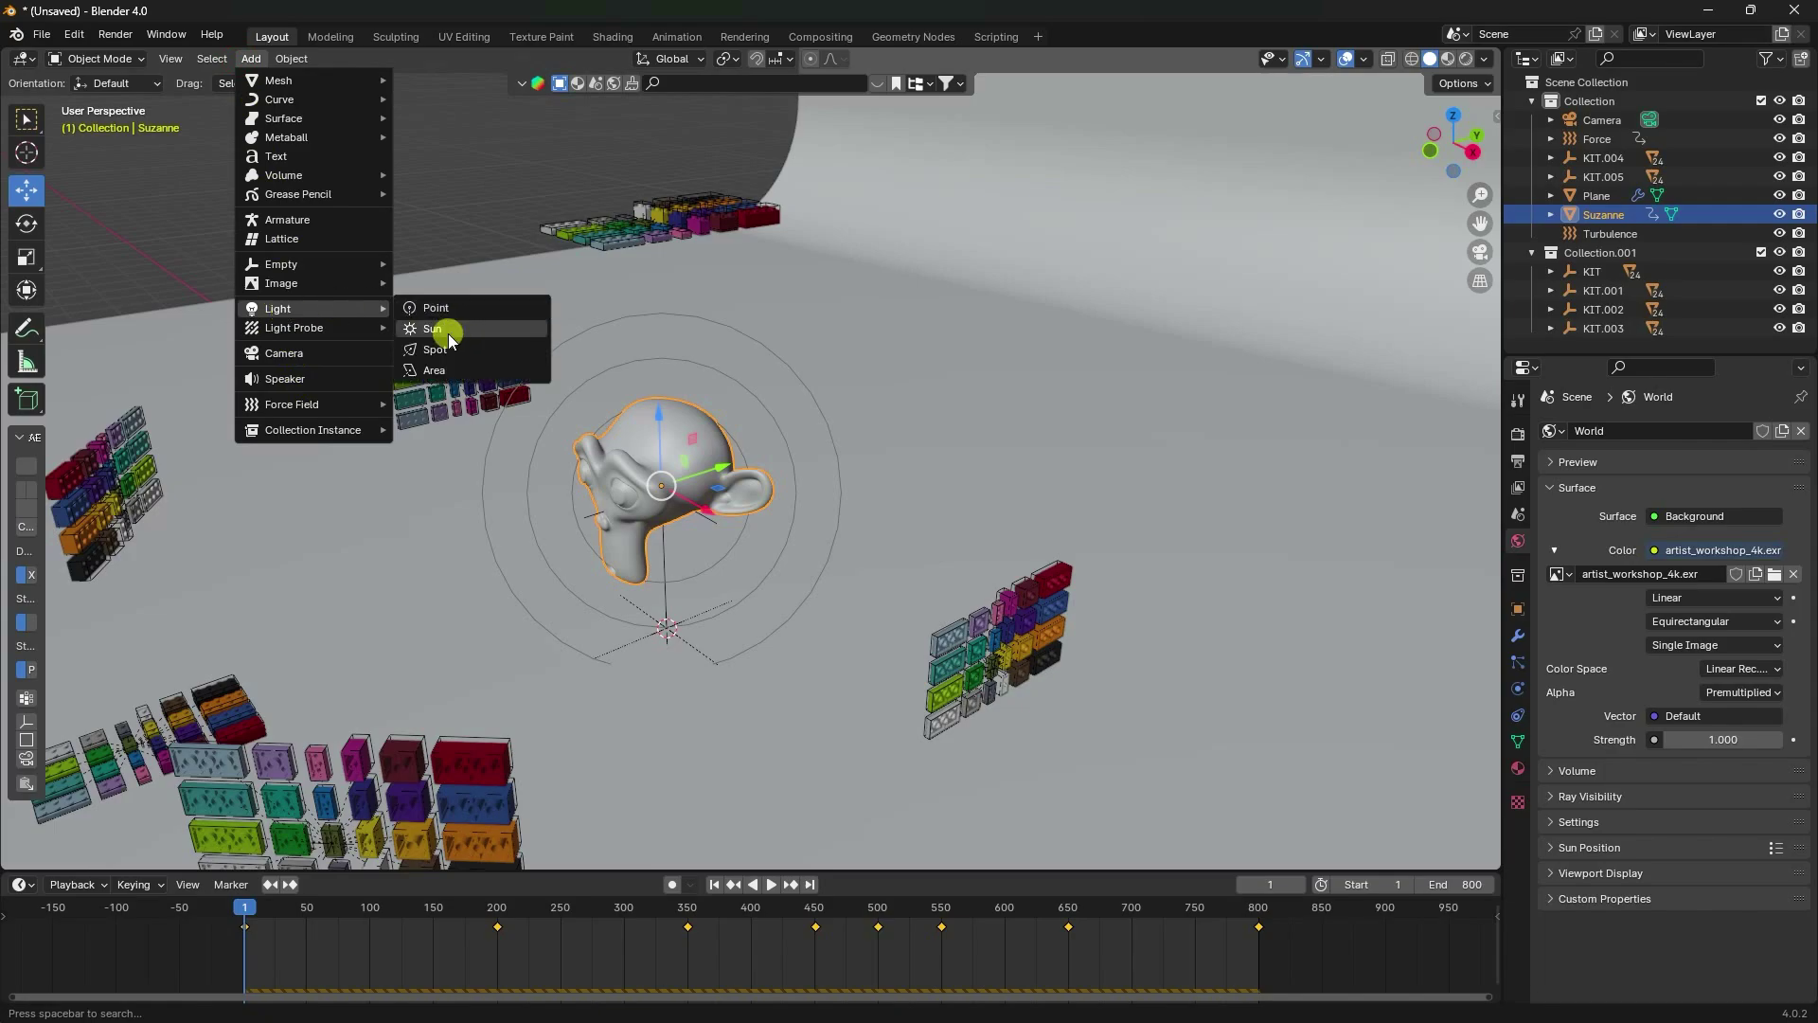
click(436, 369)
key(g)
key(z)
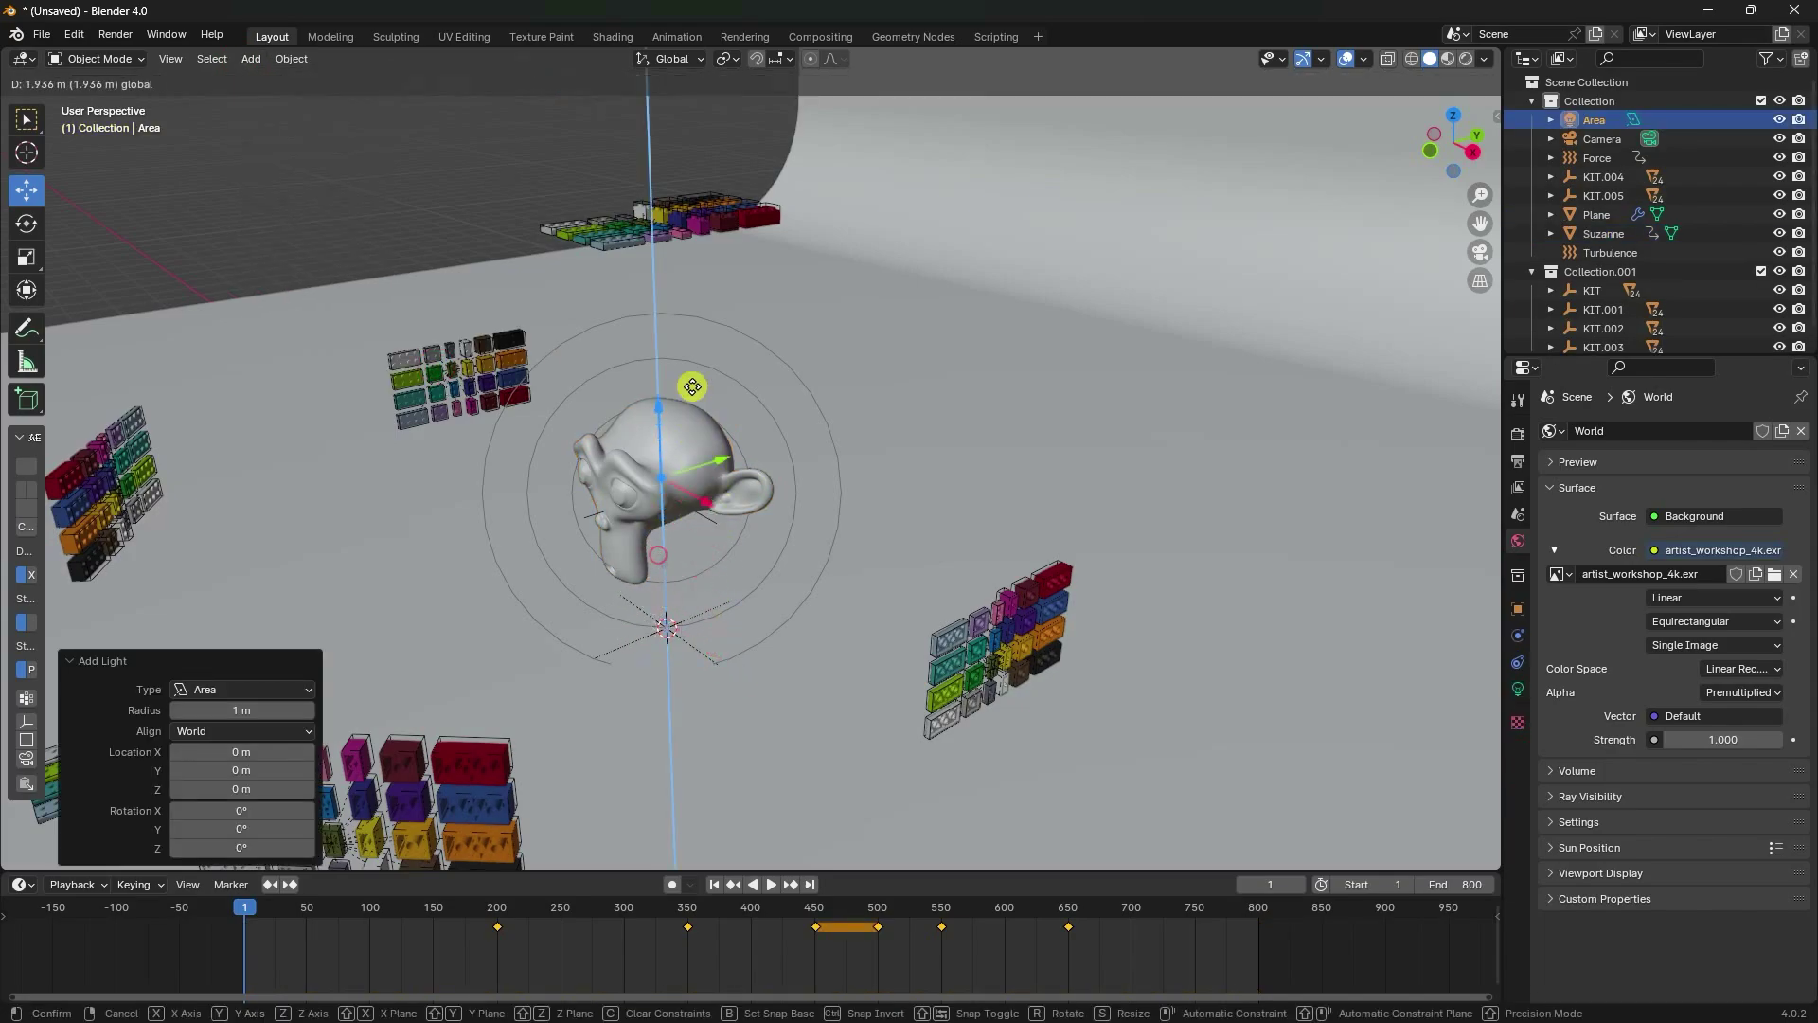
click(667, 189)
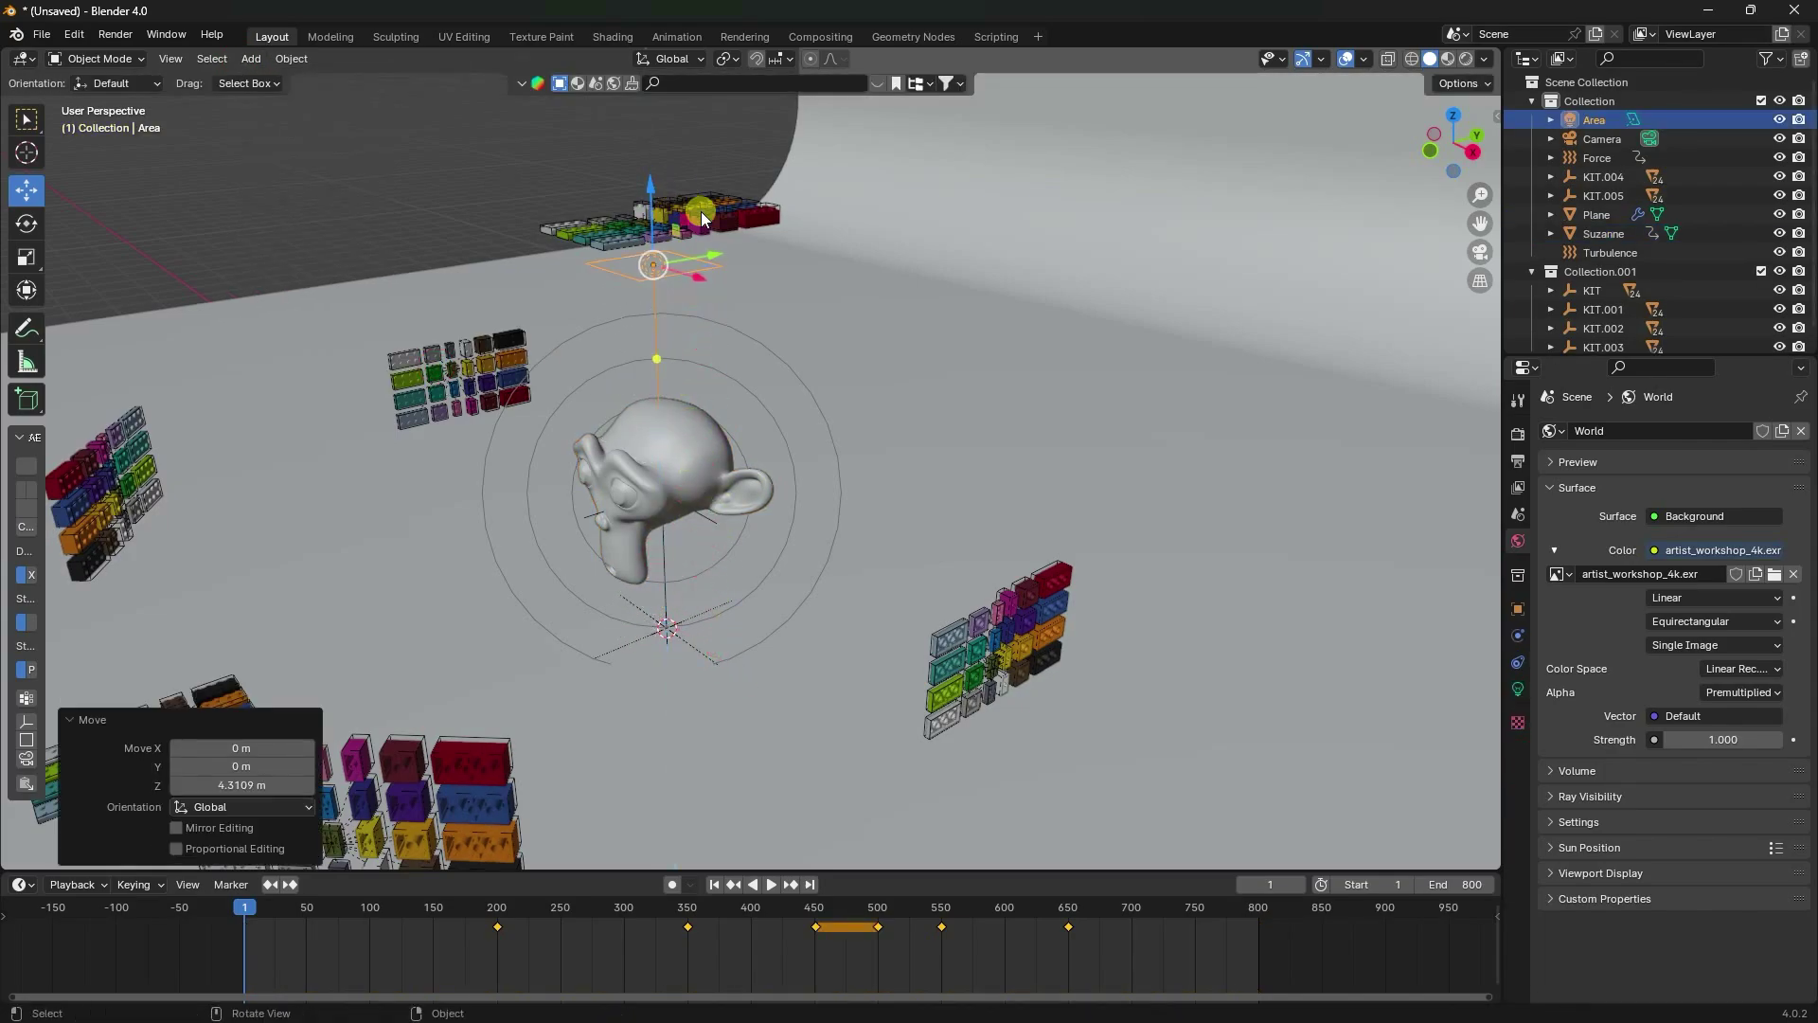
Set the area light's power to 250 W and its size to 3 m.
click(1518, 688)
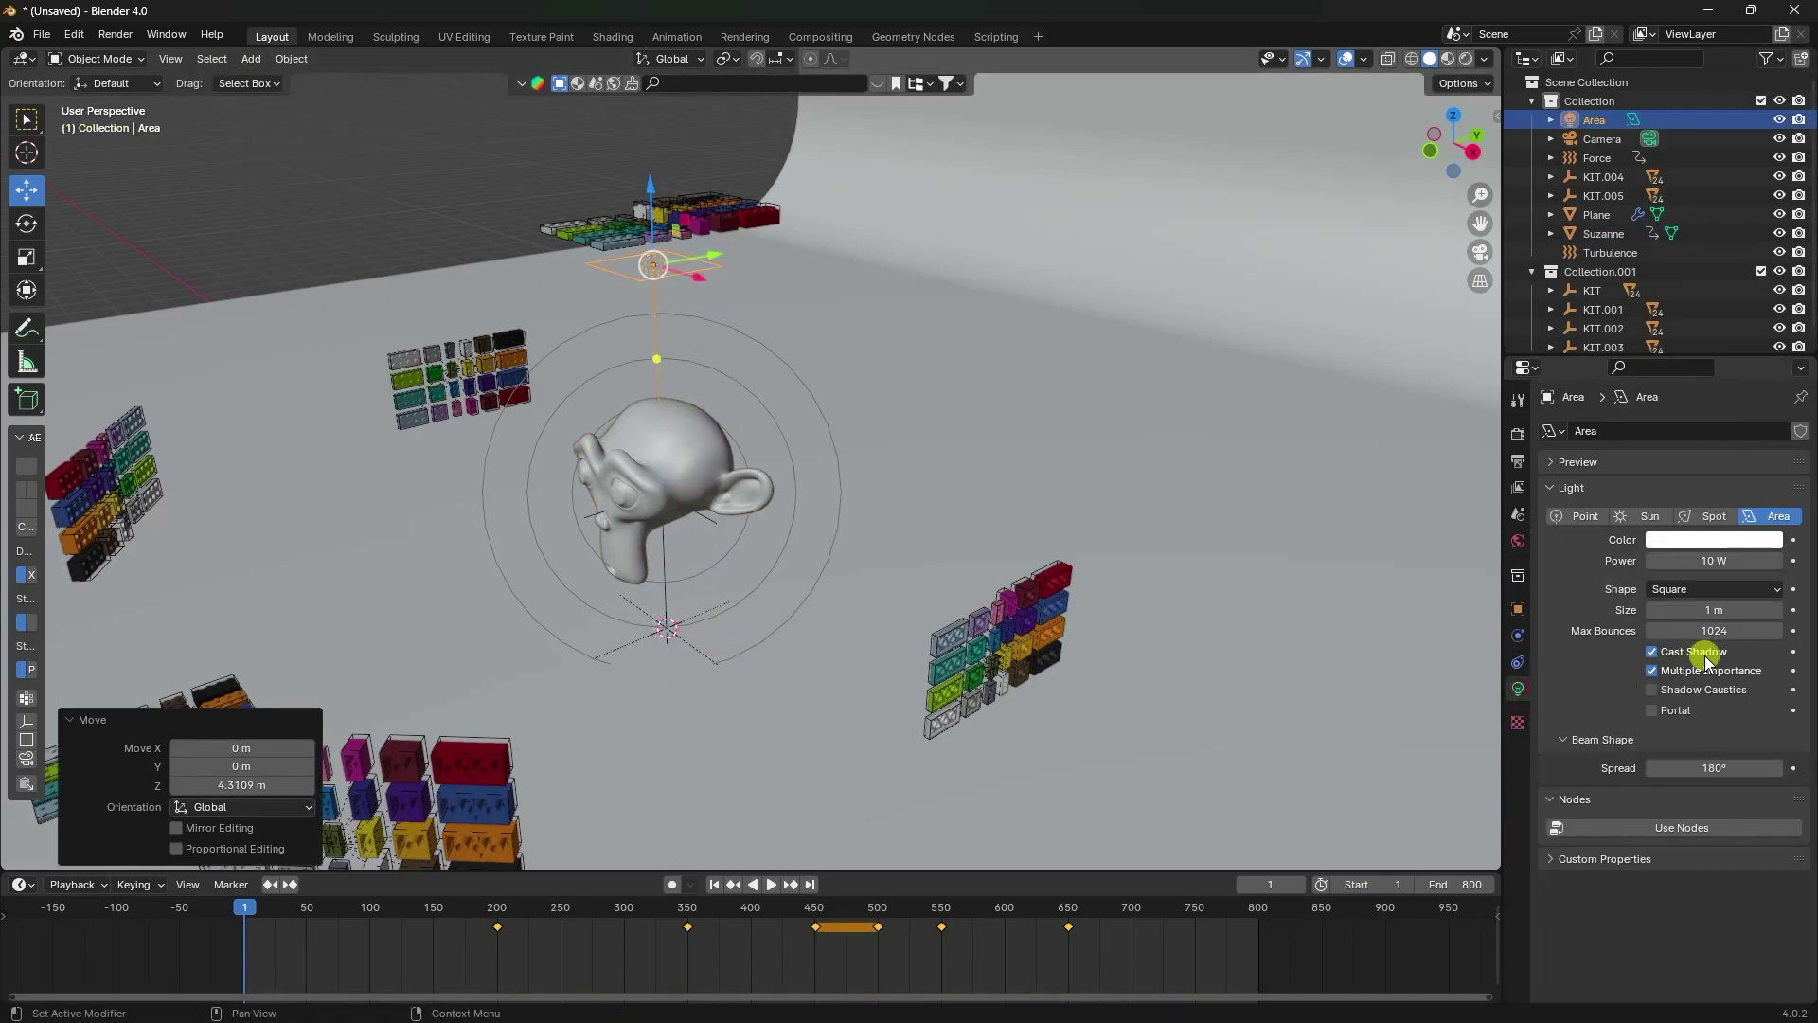
click(1706, 566)
text(250)
key(Tab)
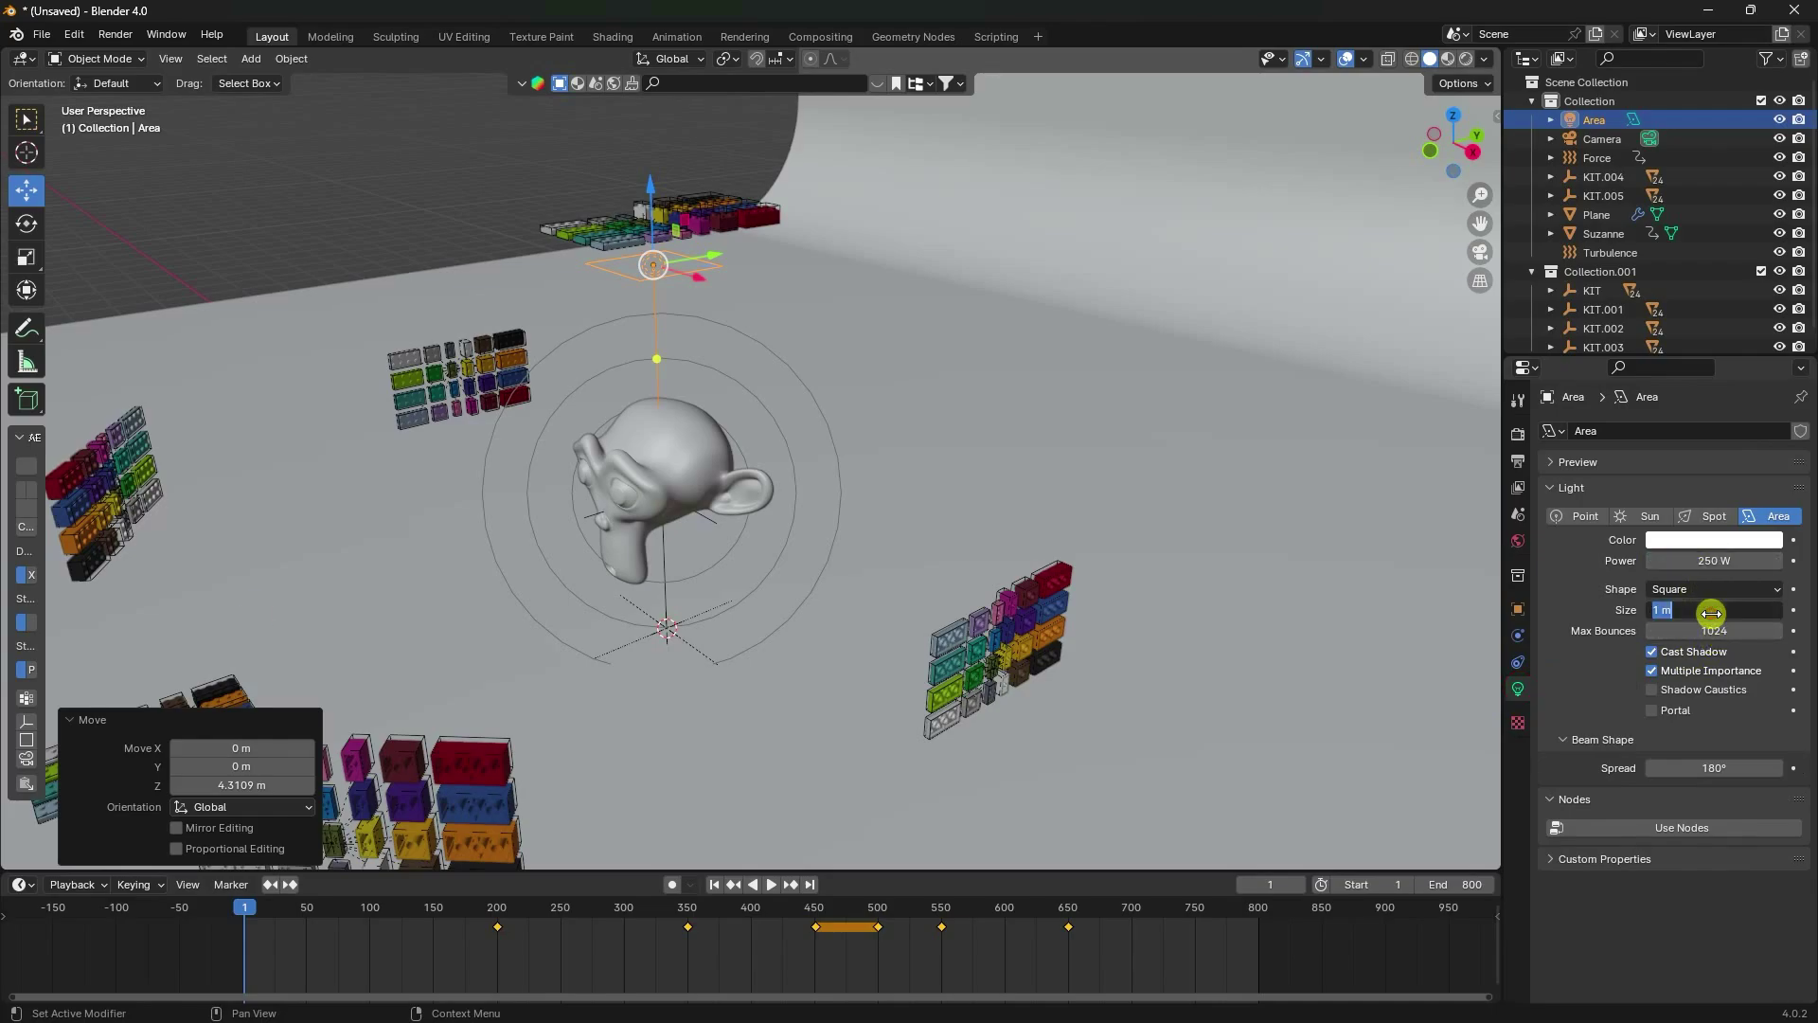
text(3)
key(Return)
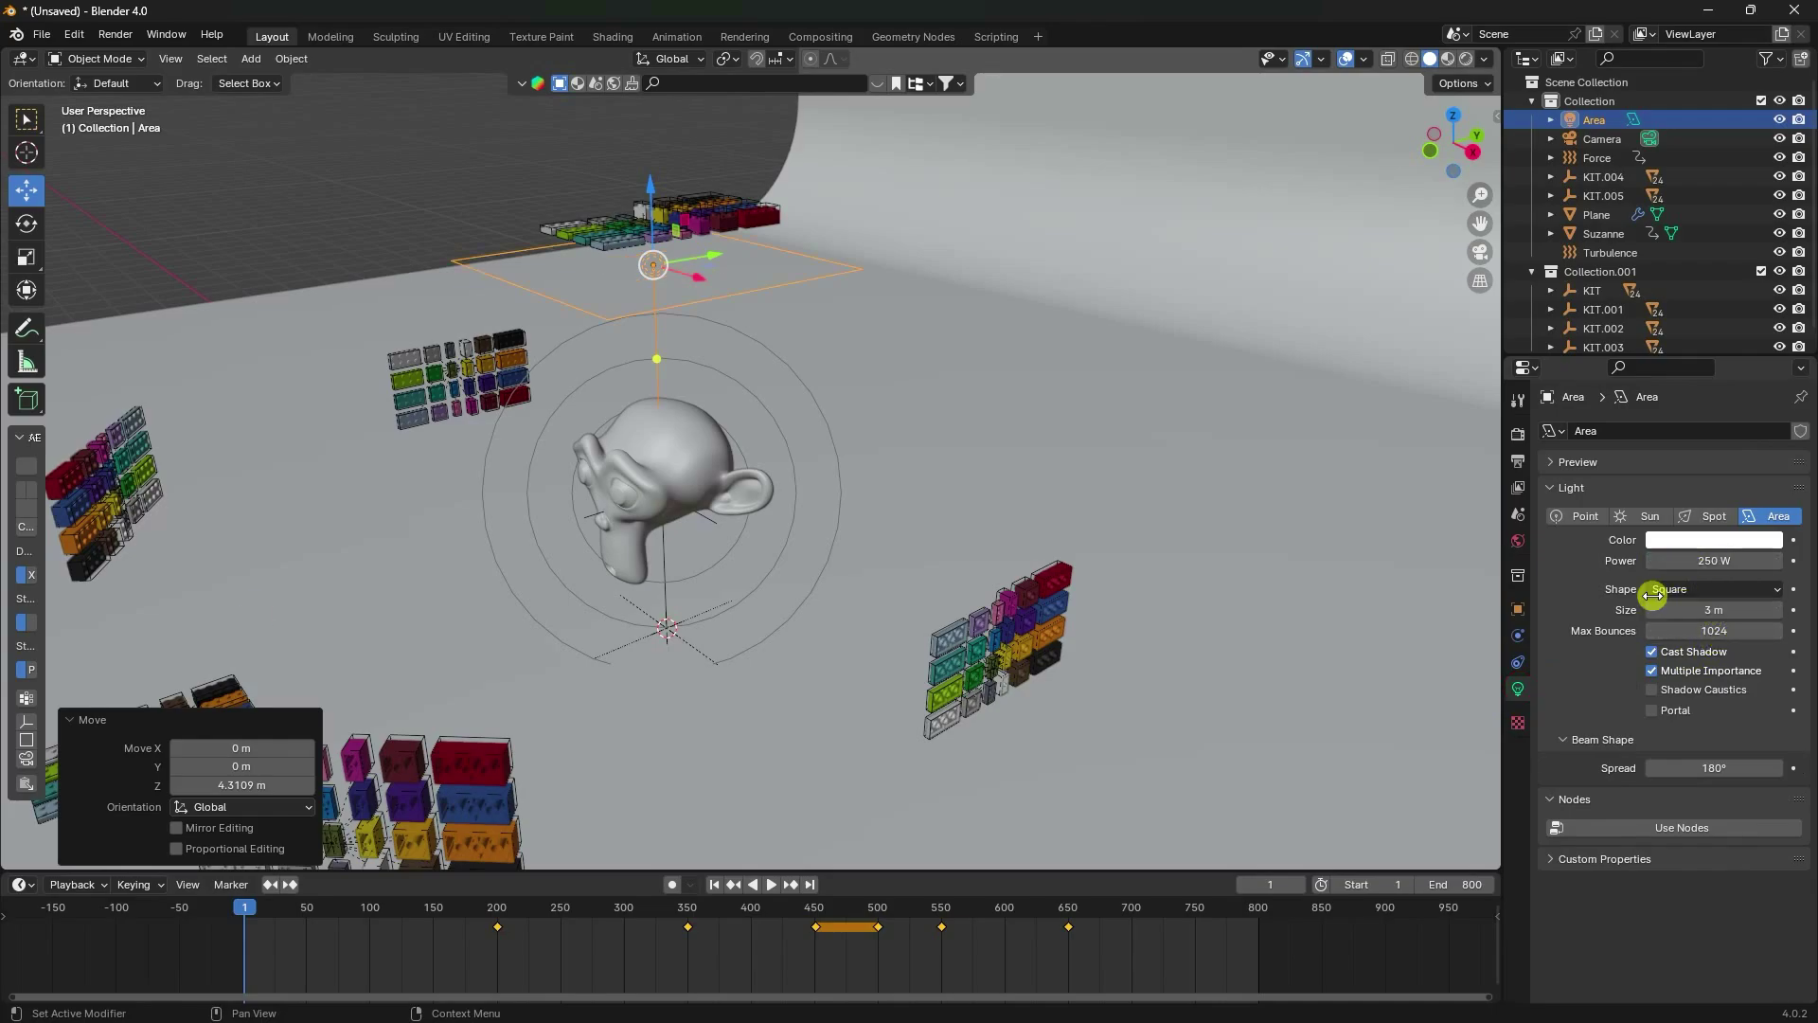
Raise the area light about 0.25 m further along Z.
middle_drag(860, 487, 932, 467)
scroll(937, 279, down, 4)
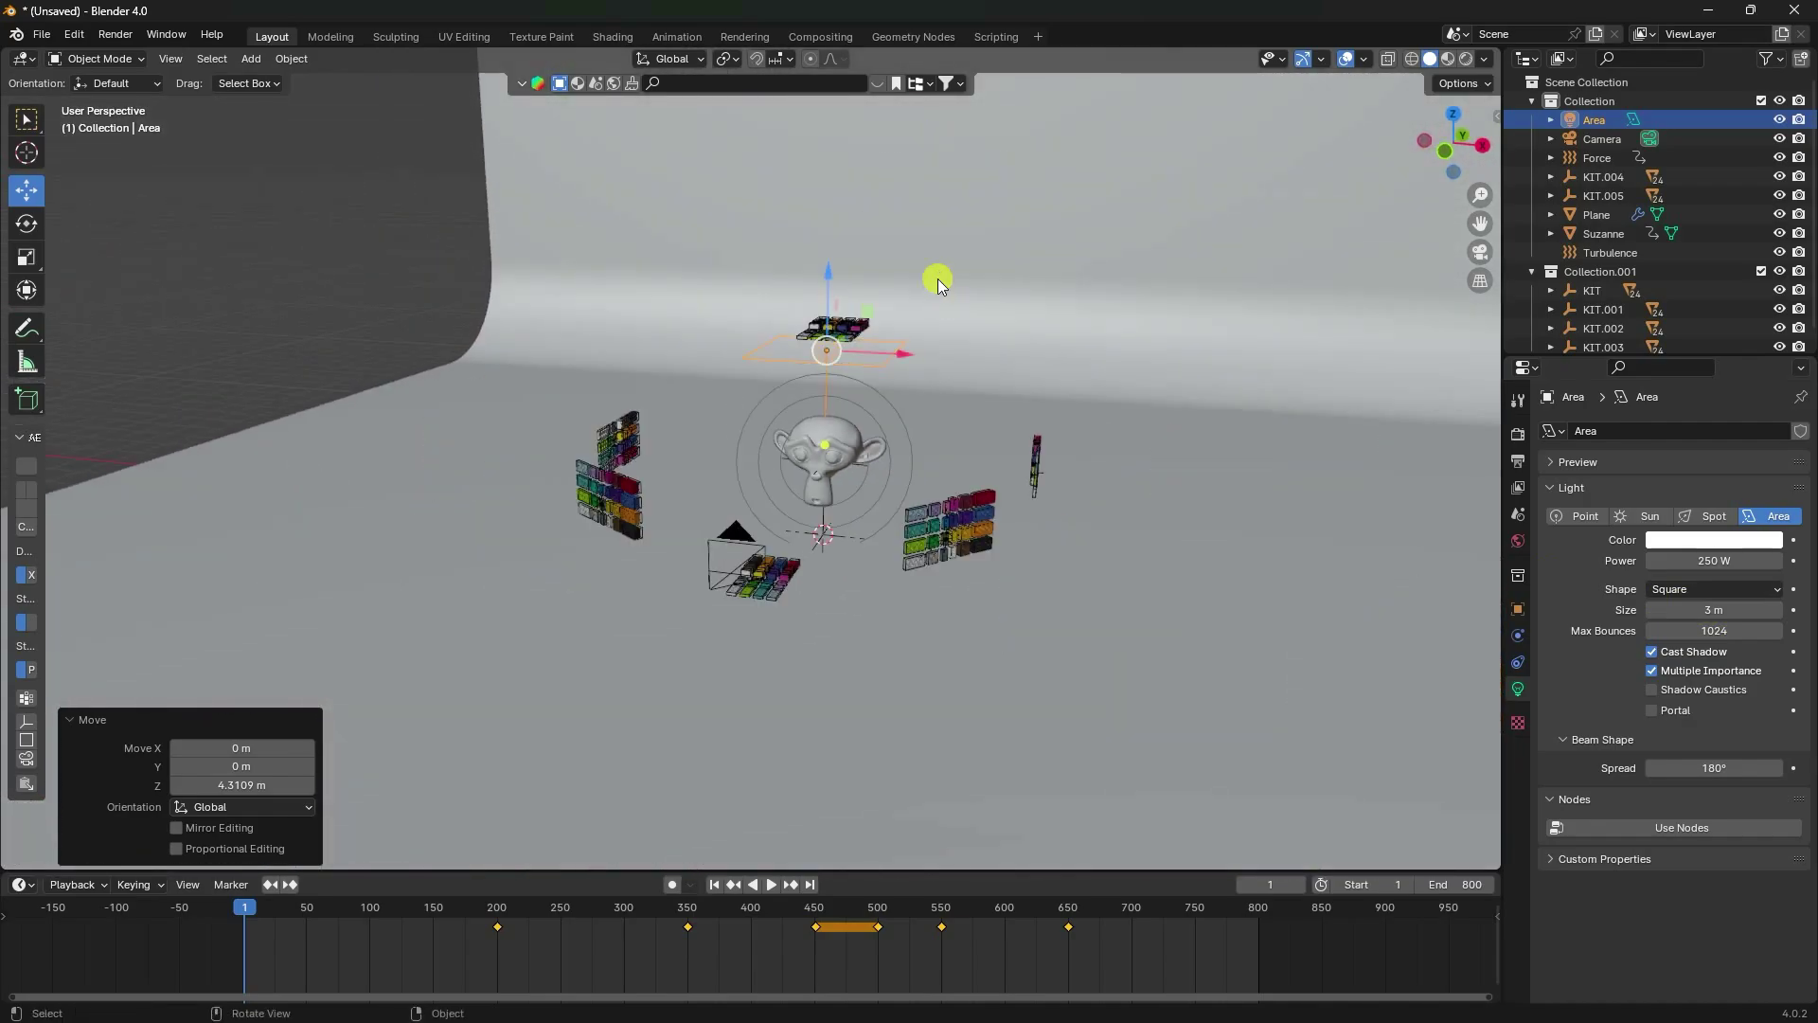
drag(832, 286, 839, 343)
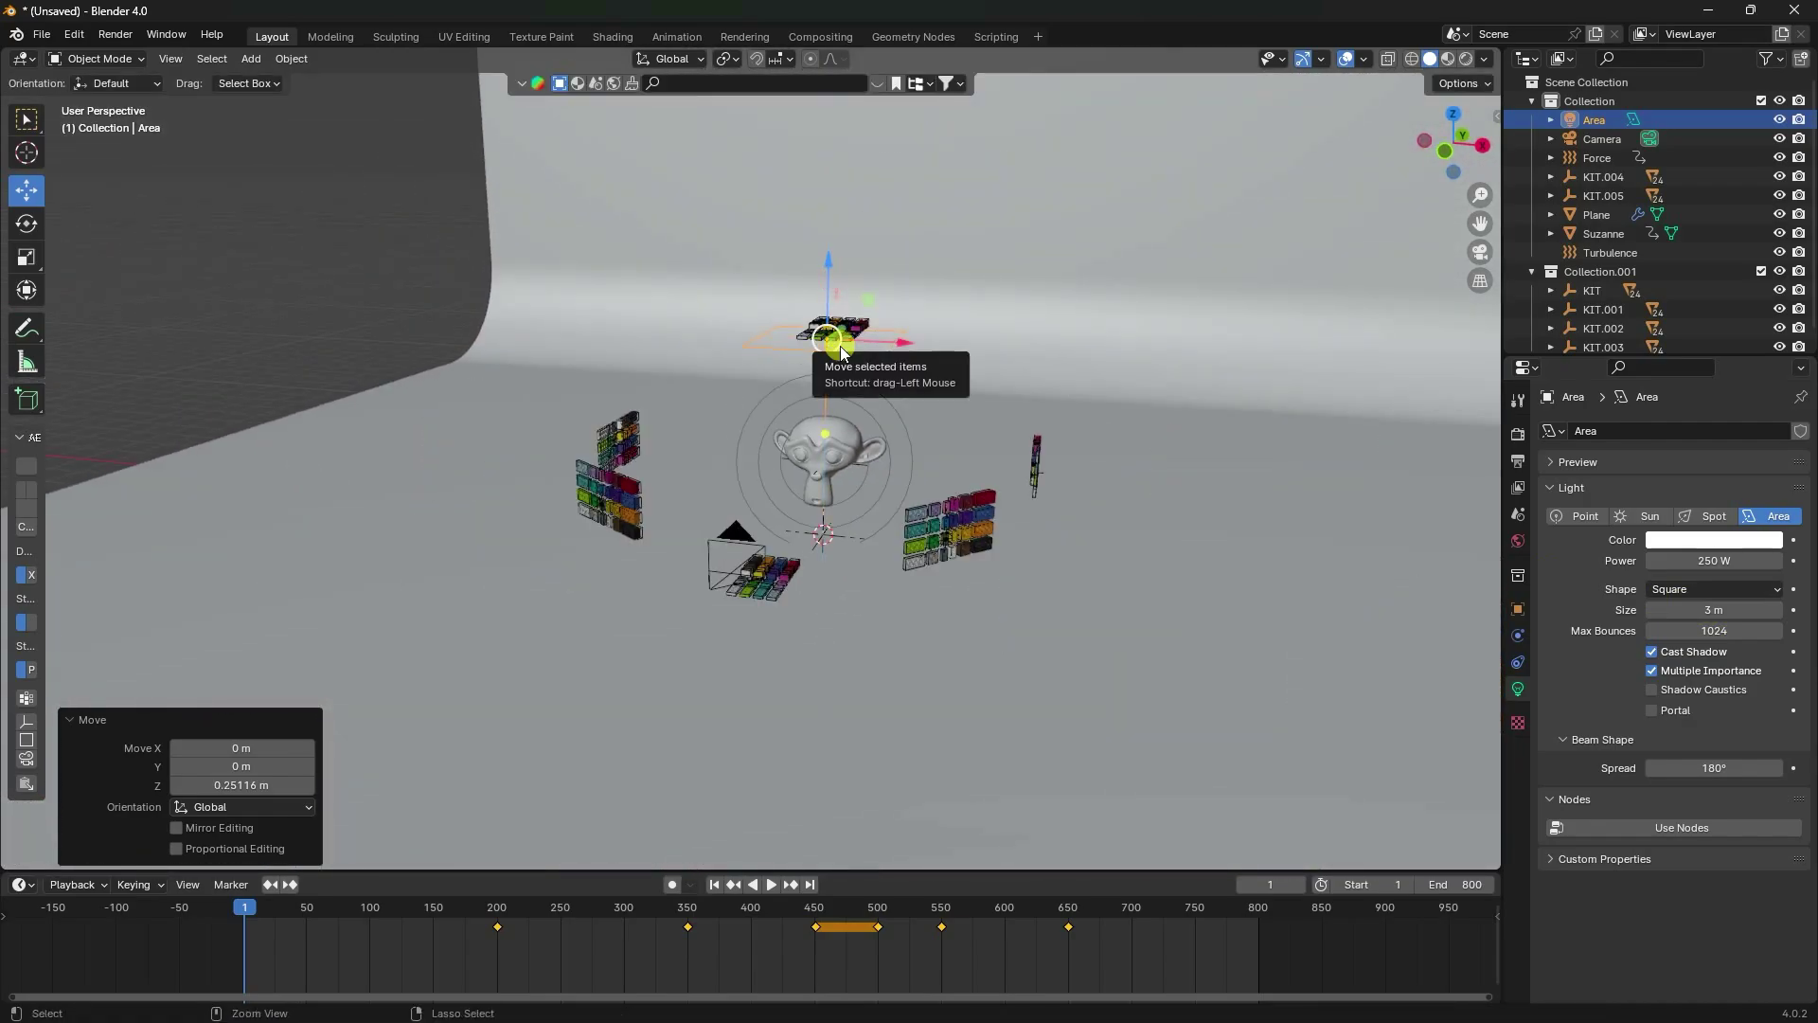
Duplicate the area light and move the copy about 6.6 m along negative Y and about 2.7 m down, beside the camera.
key(ctrl+c)
key(ctrl+v)
middle_drag(839, 345, 764, 341)
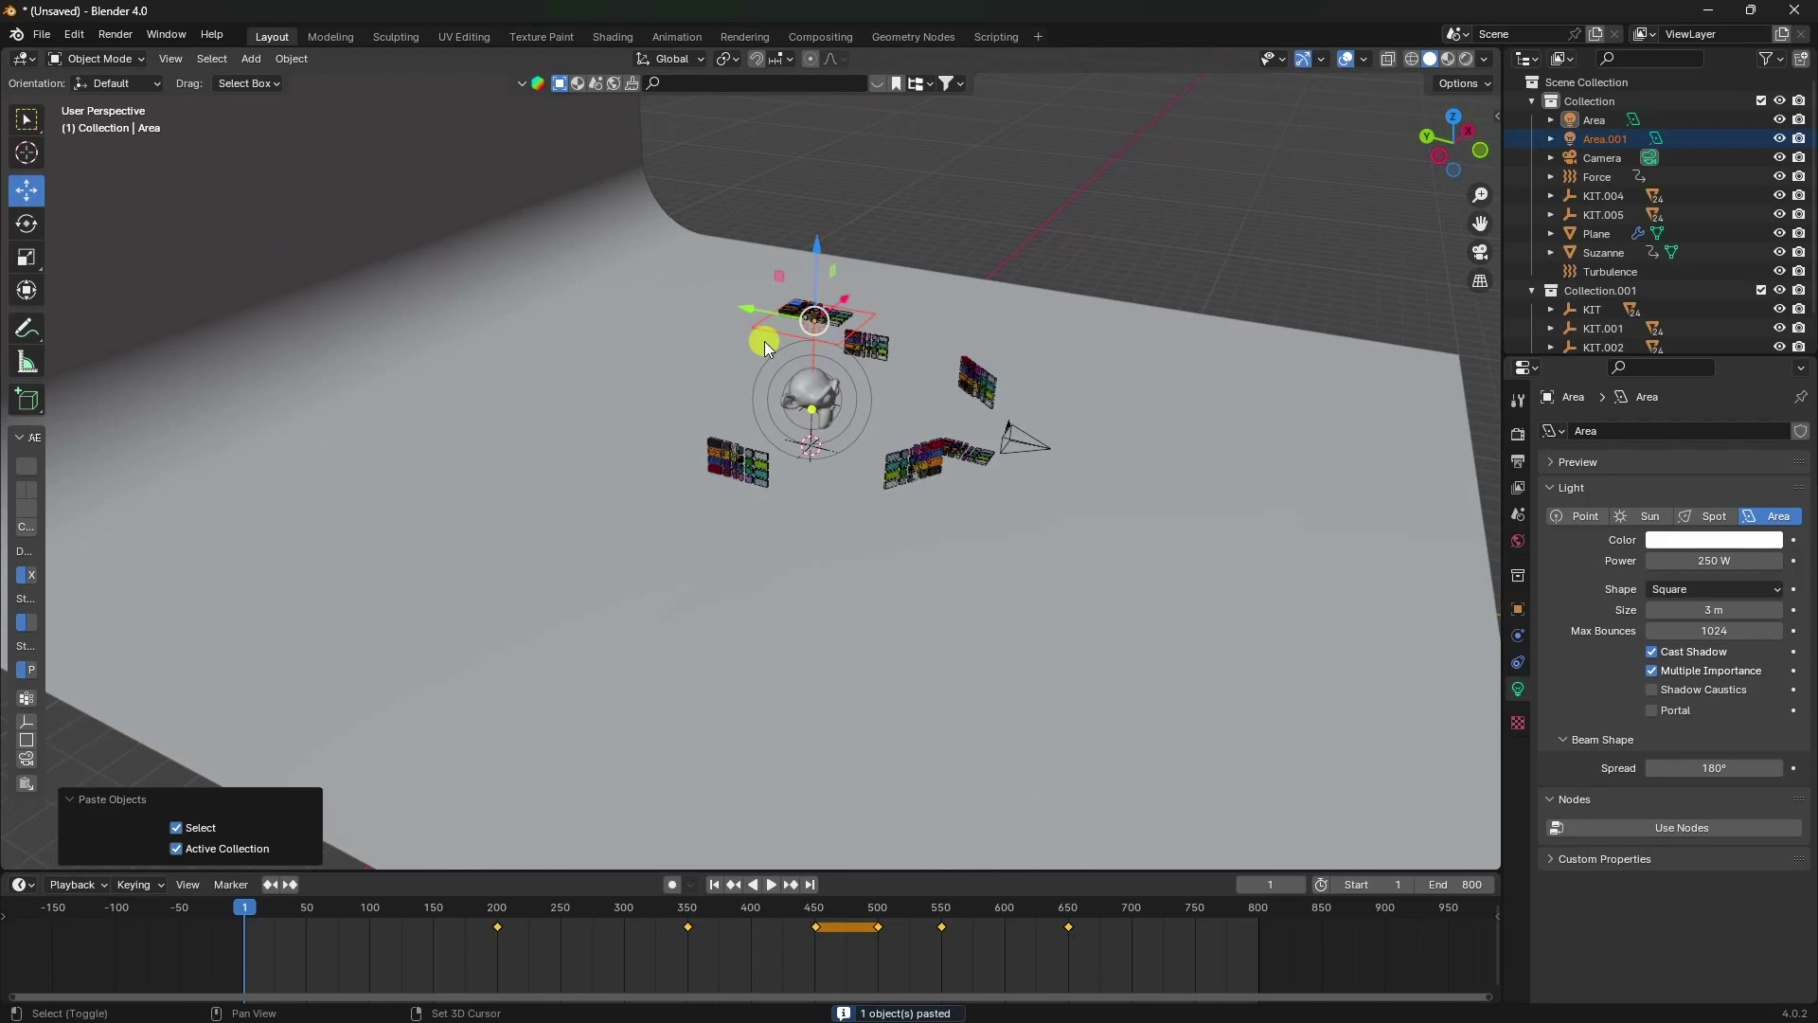
drag(753, 305, 974, 341)
scroll(905, 369, up, 4)
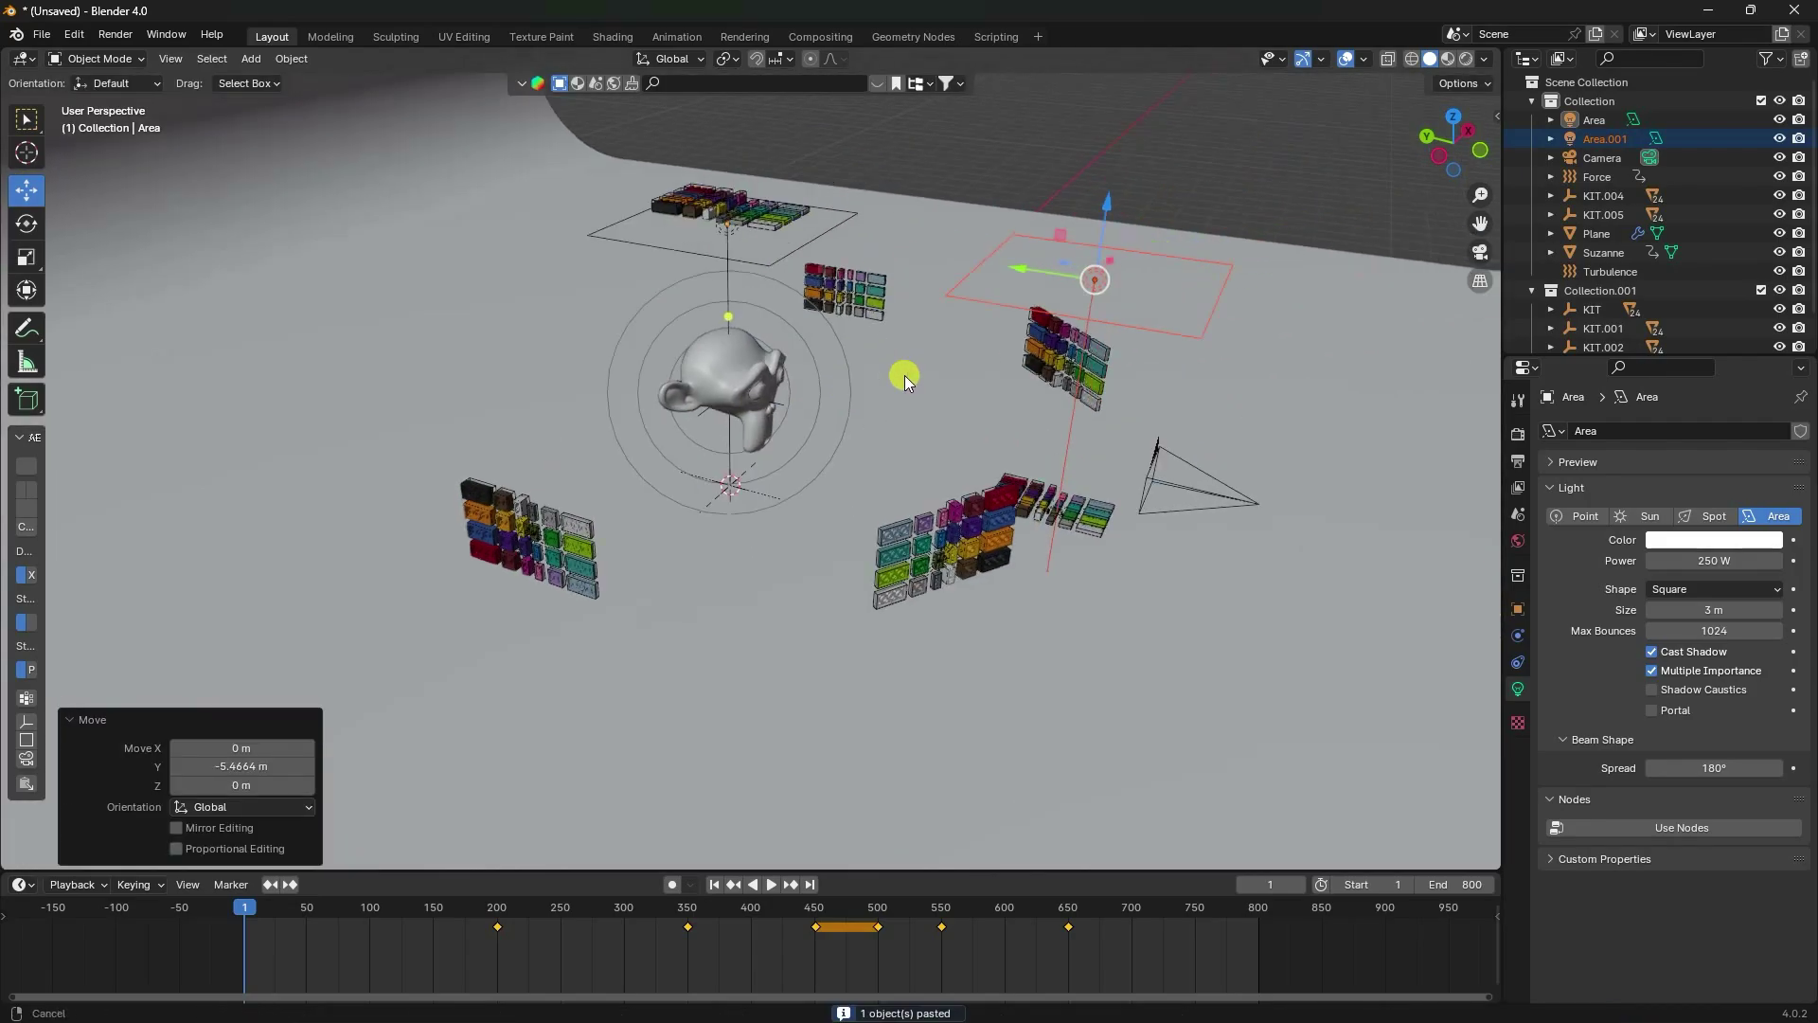
drag(1077, 236, 1051, 455)
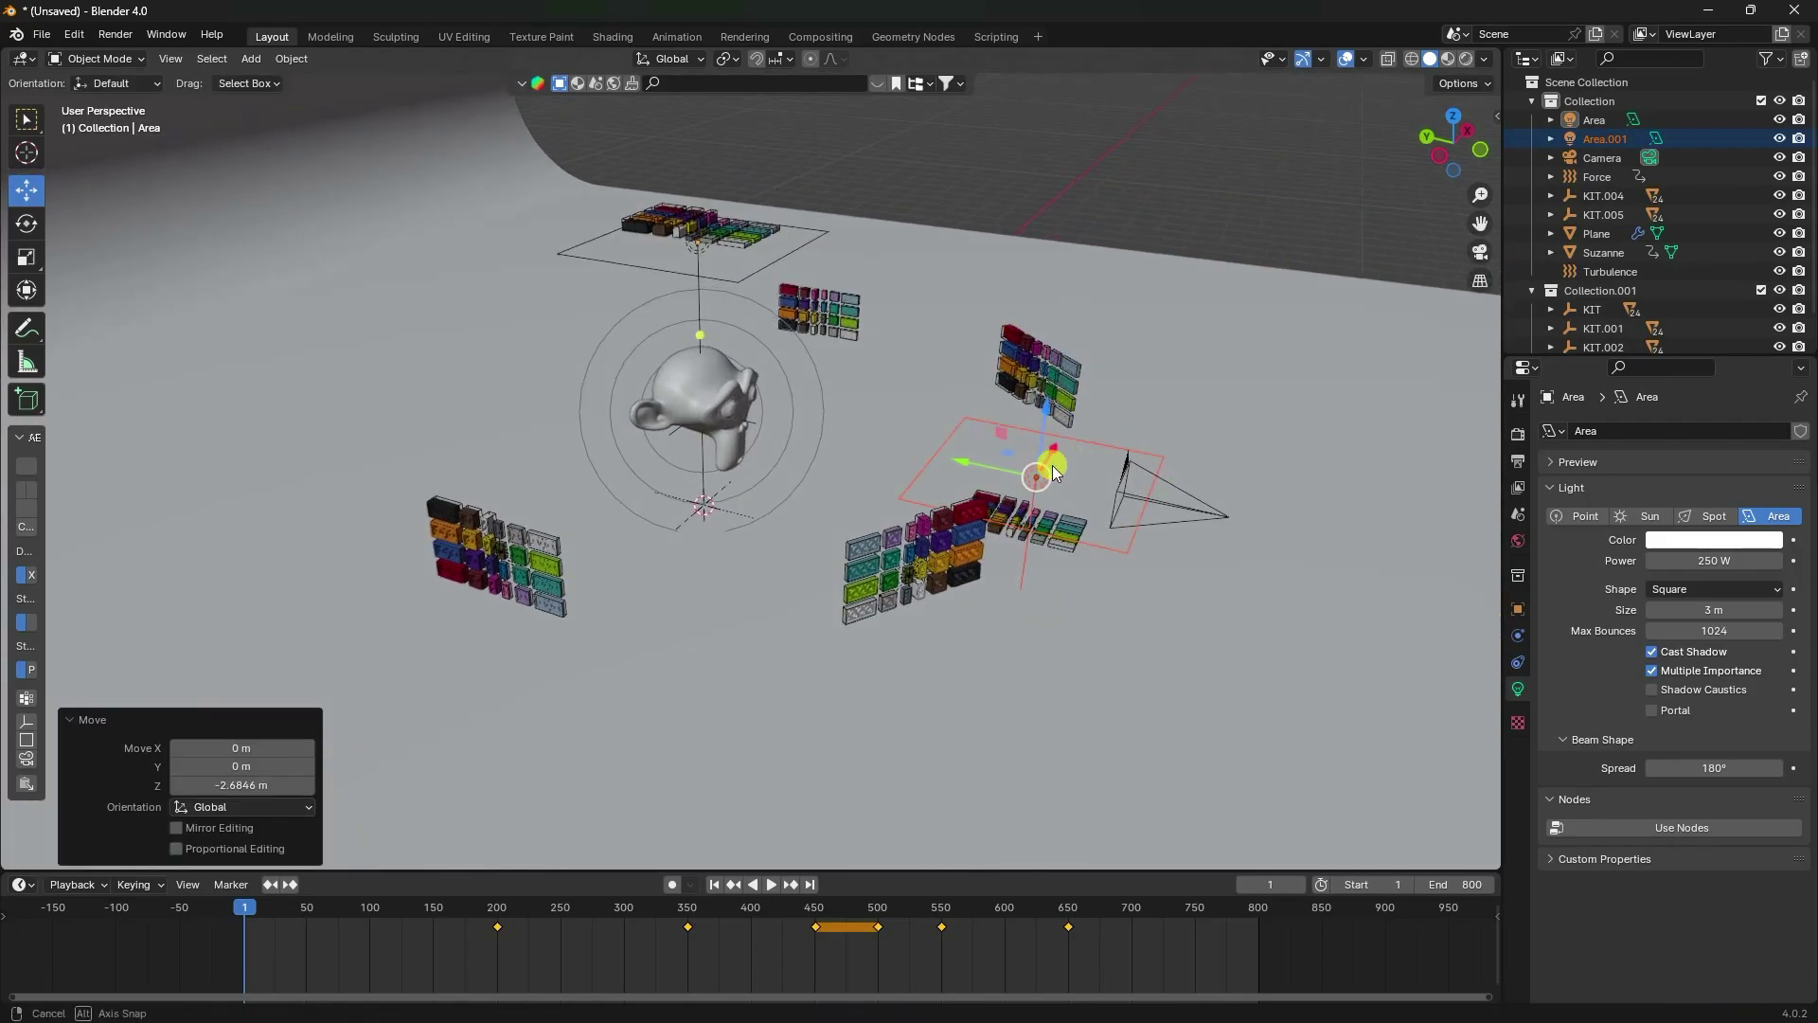
middle_drag(1053, 464, 1095, 407)
drag(1095, 407, 1162, 418)
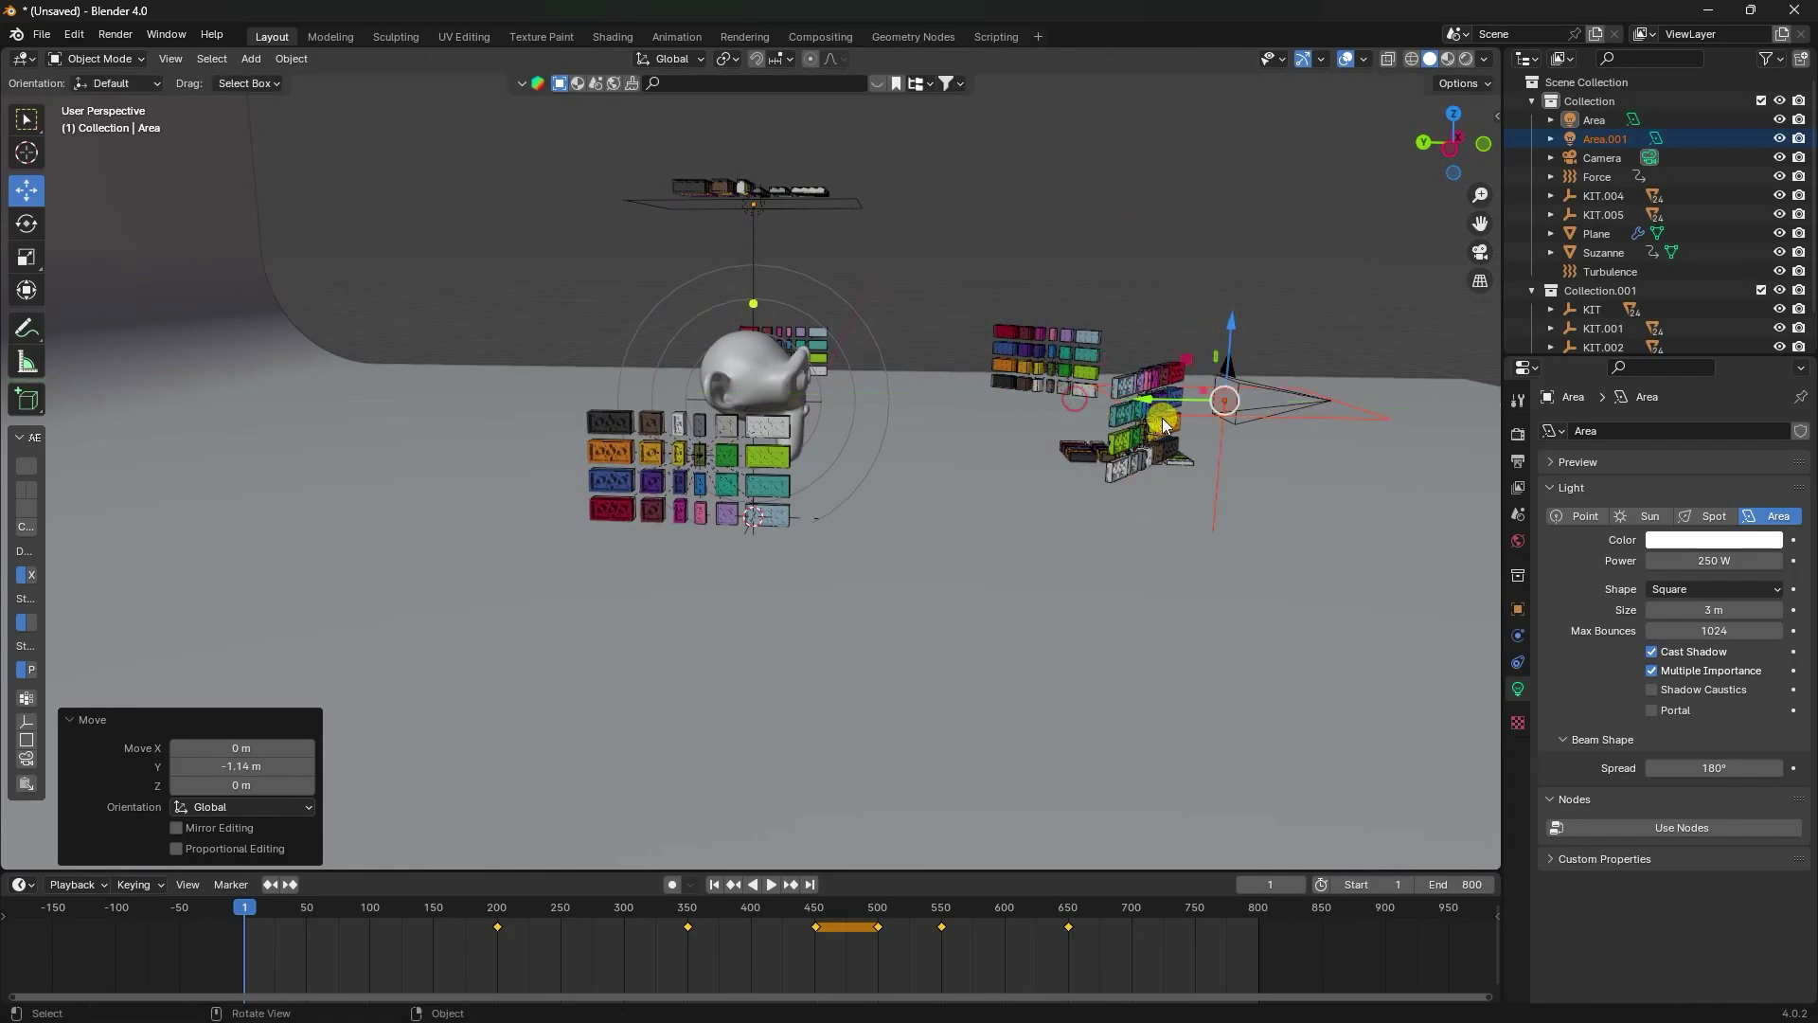
Rotate the duplicated area light 90° about the X axis to face the monkey head, and switch to the camera view.
shift+middle_drag(1162, 418, 832, 419)
click(28, 222)
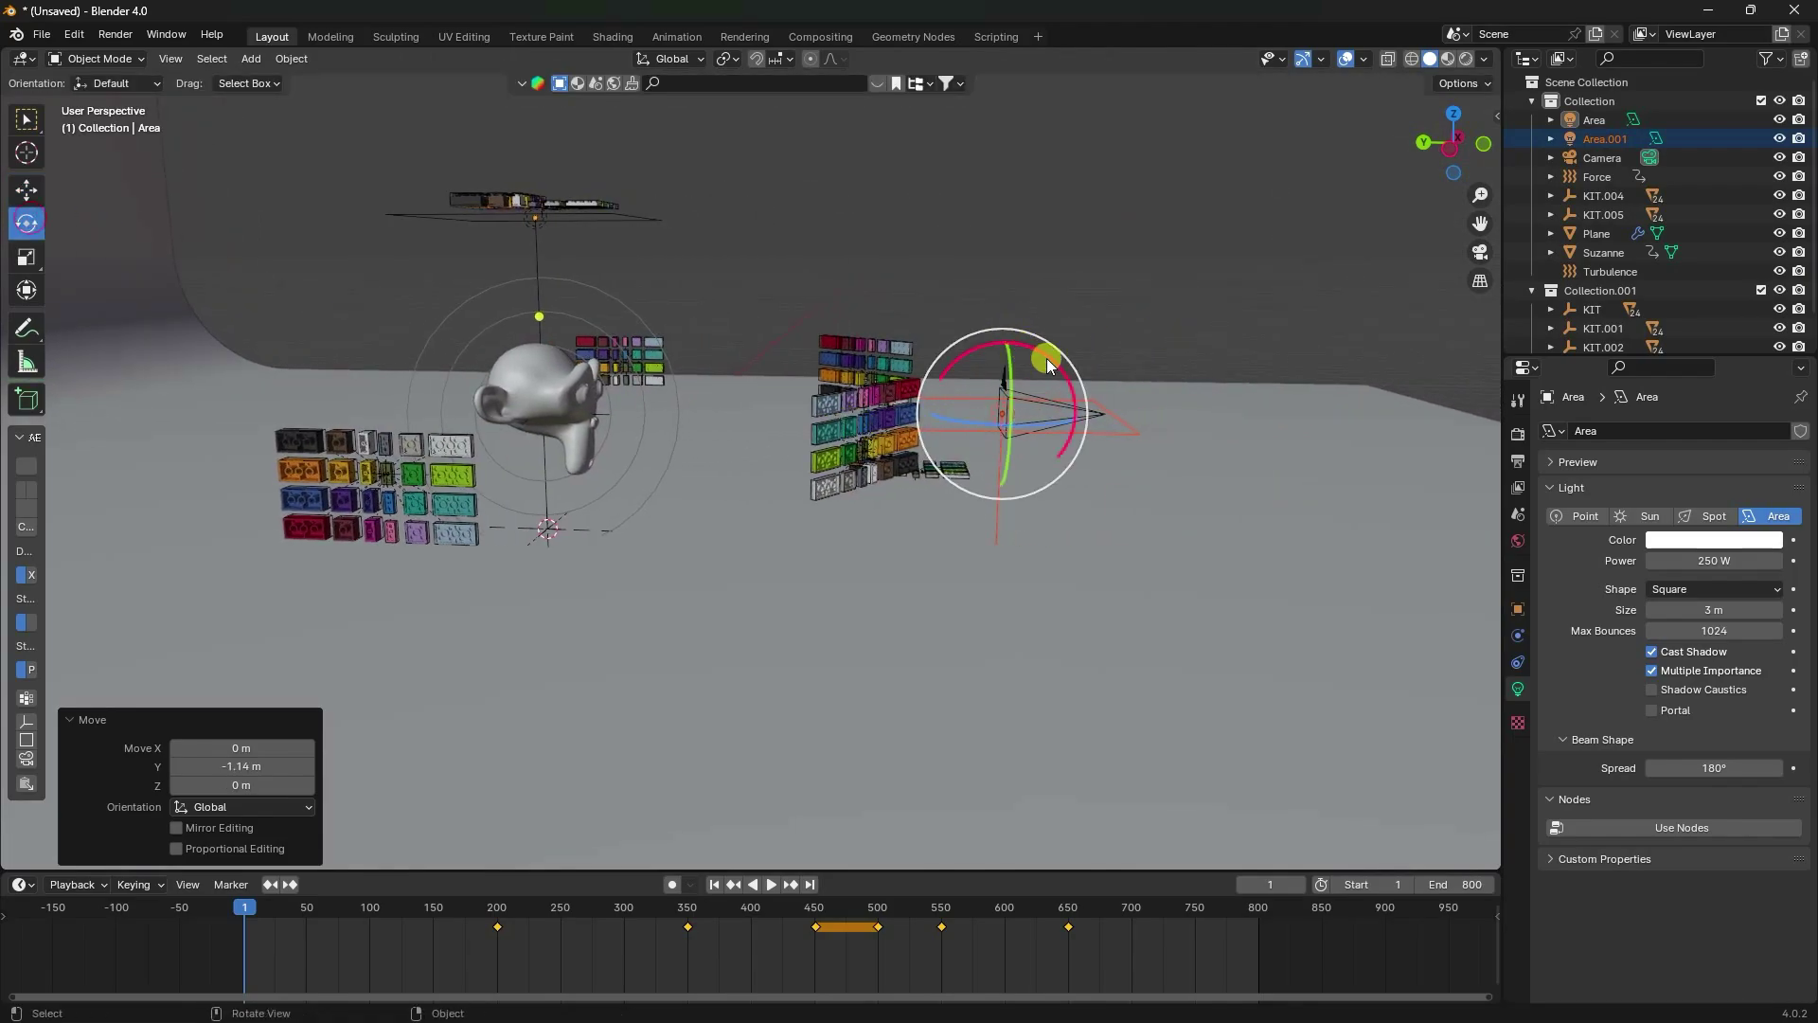
drag(1048, 358, 1095, 491)
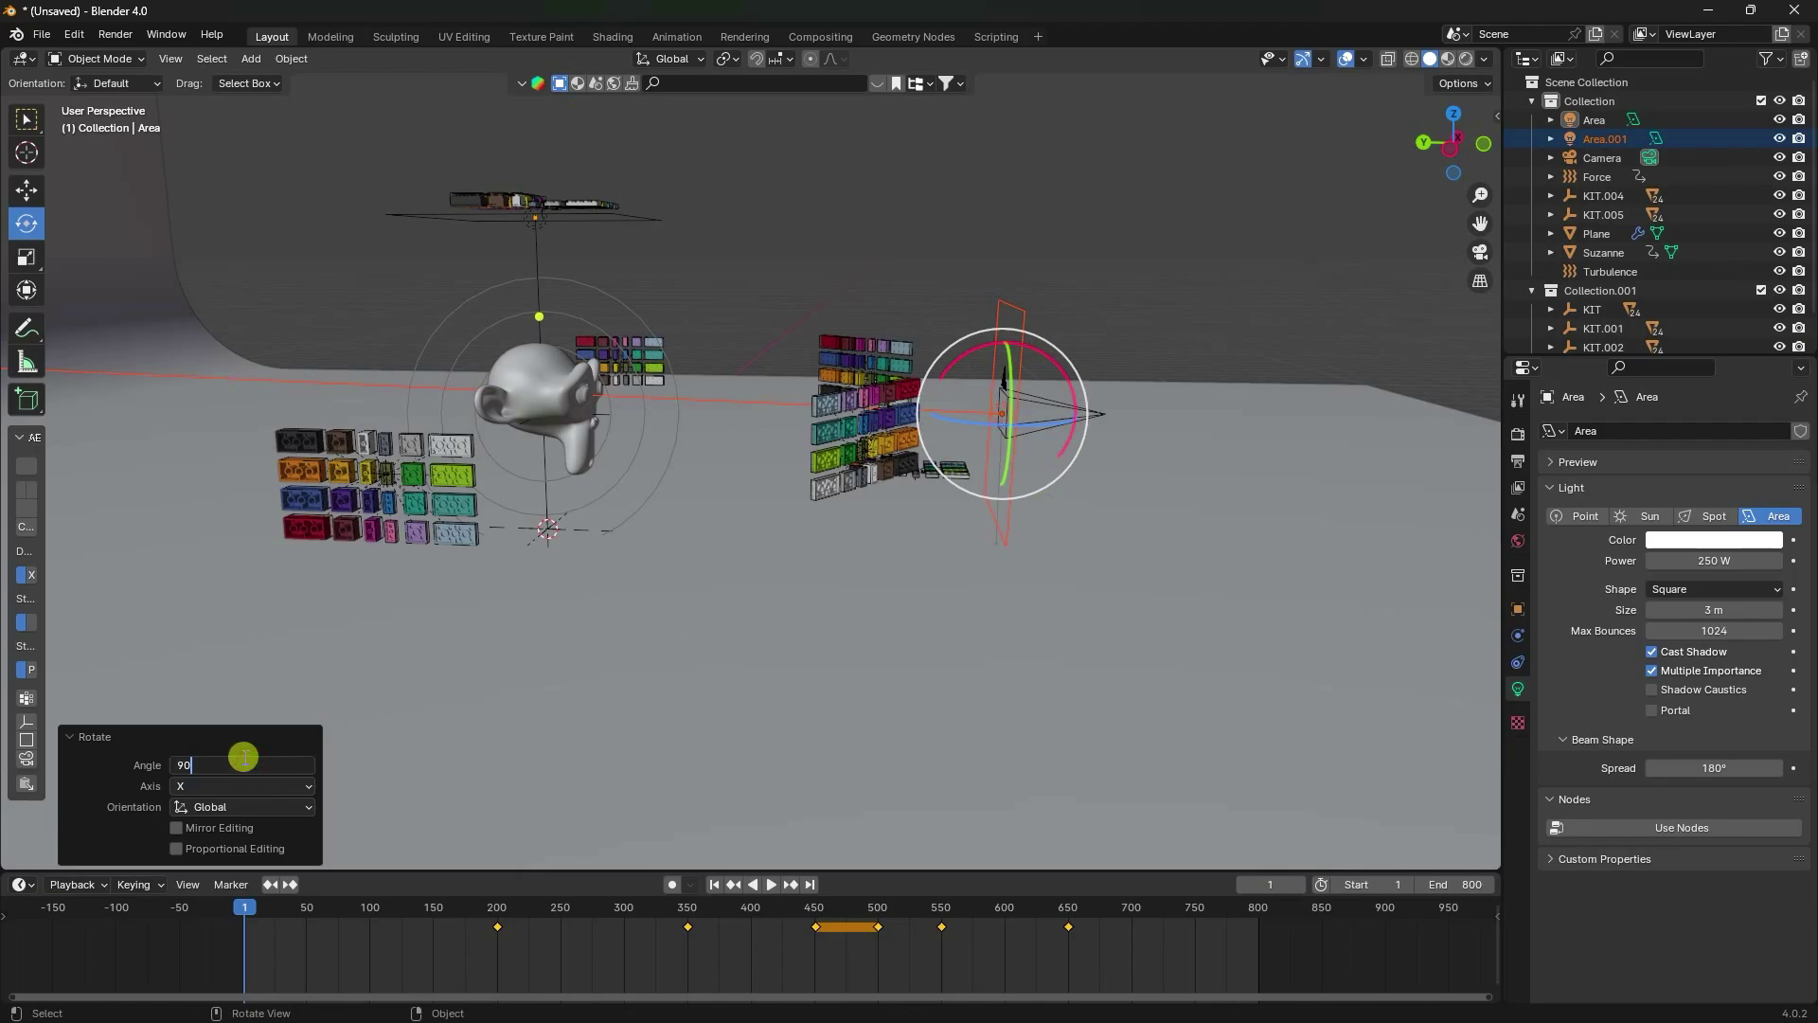
key(Return)
click(26, 189)
key(KP_0)
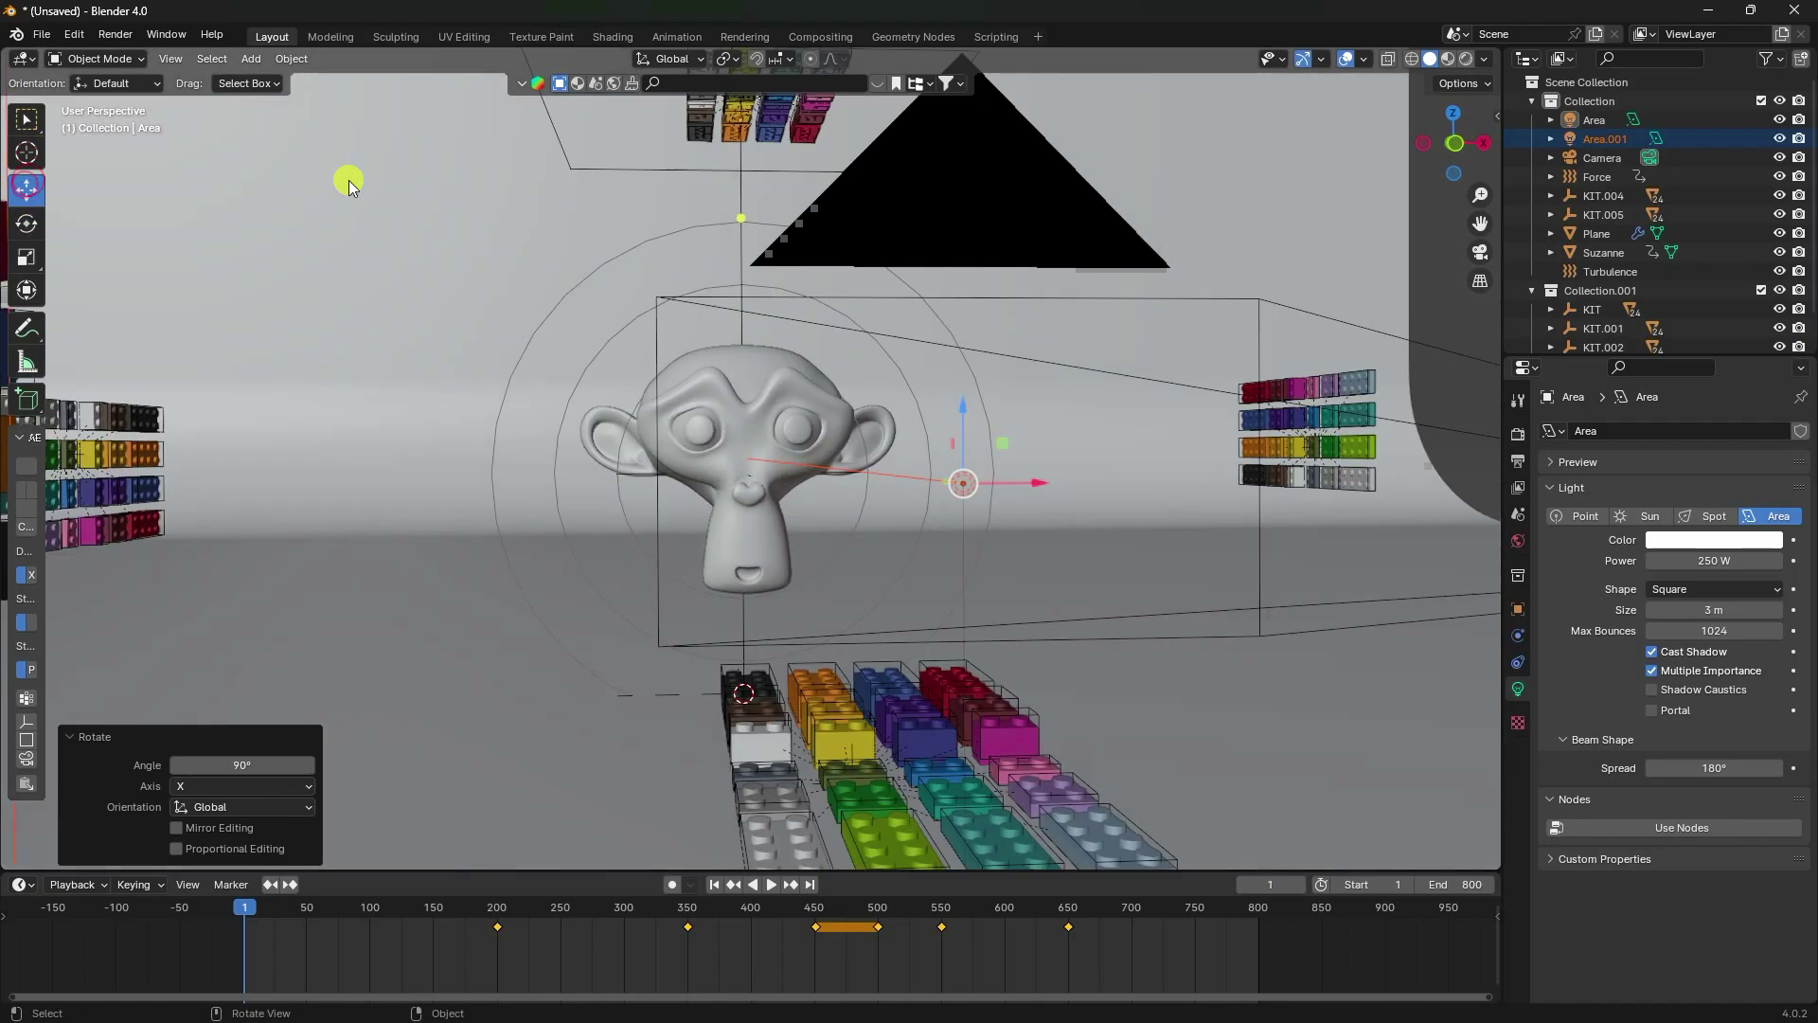
scroll(822, 446, up, 2)
scroll(844, 628, down, 3)
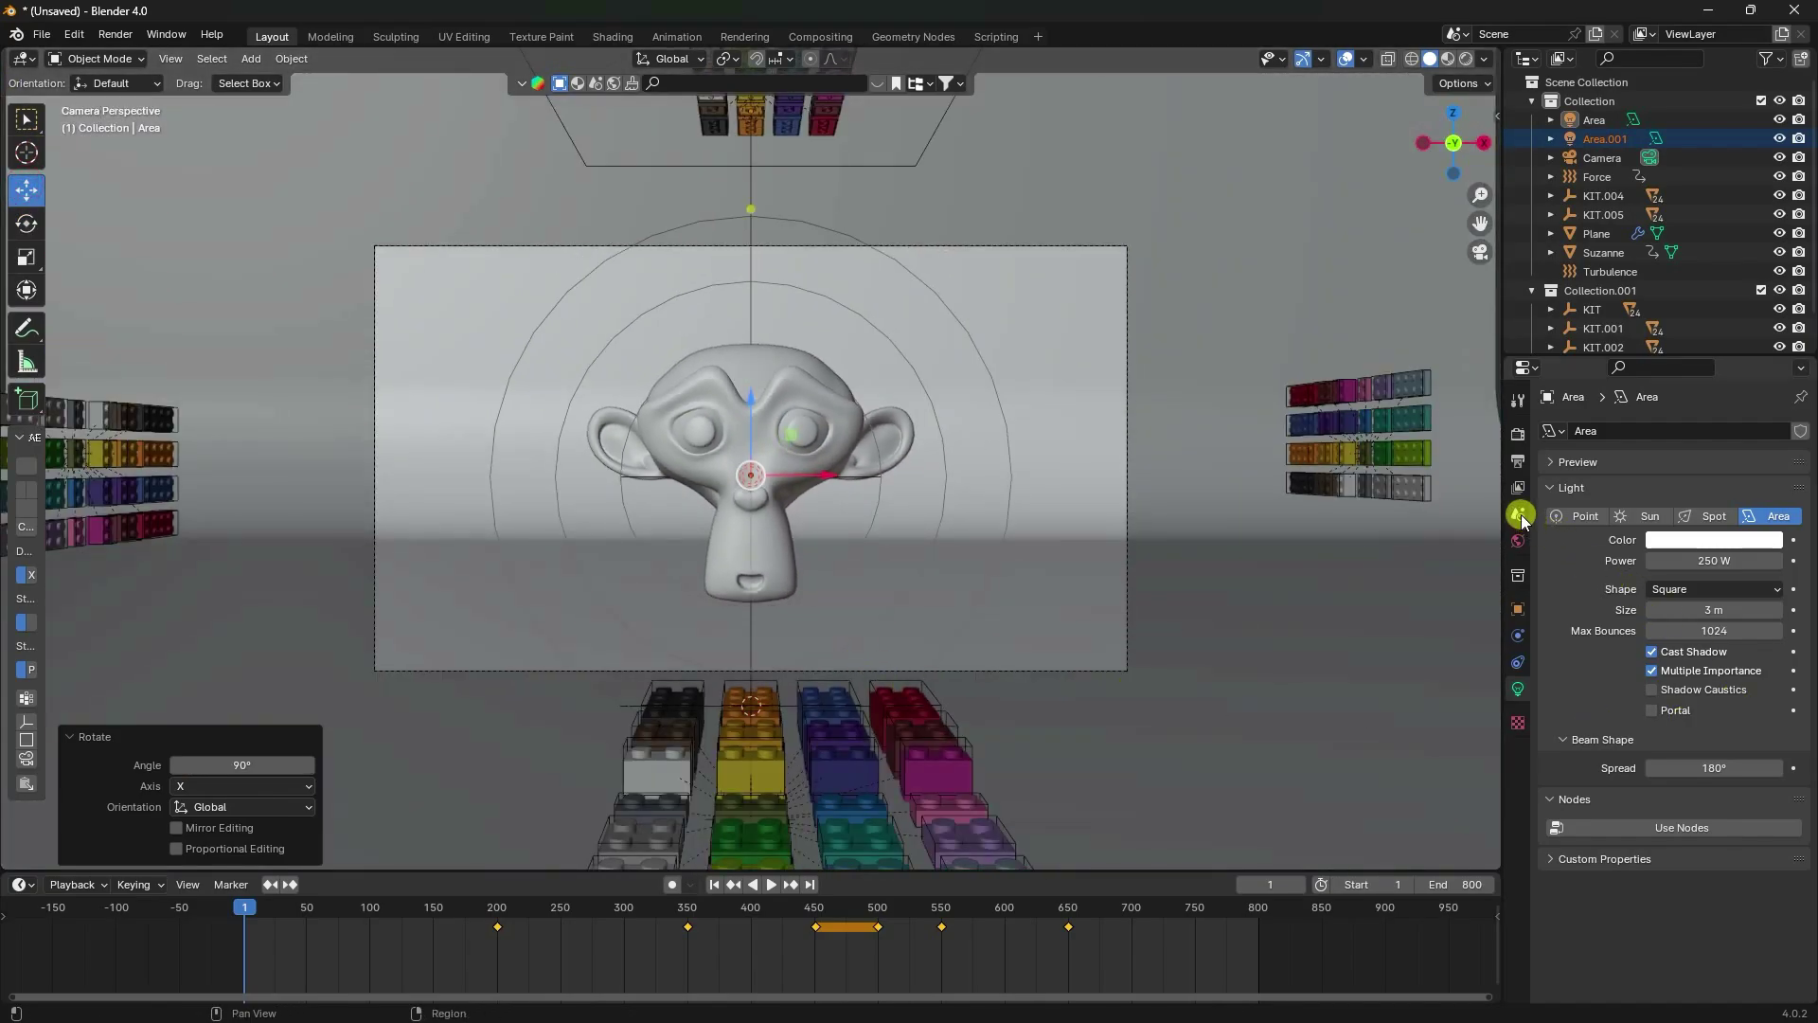
Delete all existing bakes in the rigid body world's cache and bake all dynamics.
click(1518, 514)
scroll(1610, 720, down, 8)
click(1657, 812)
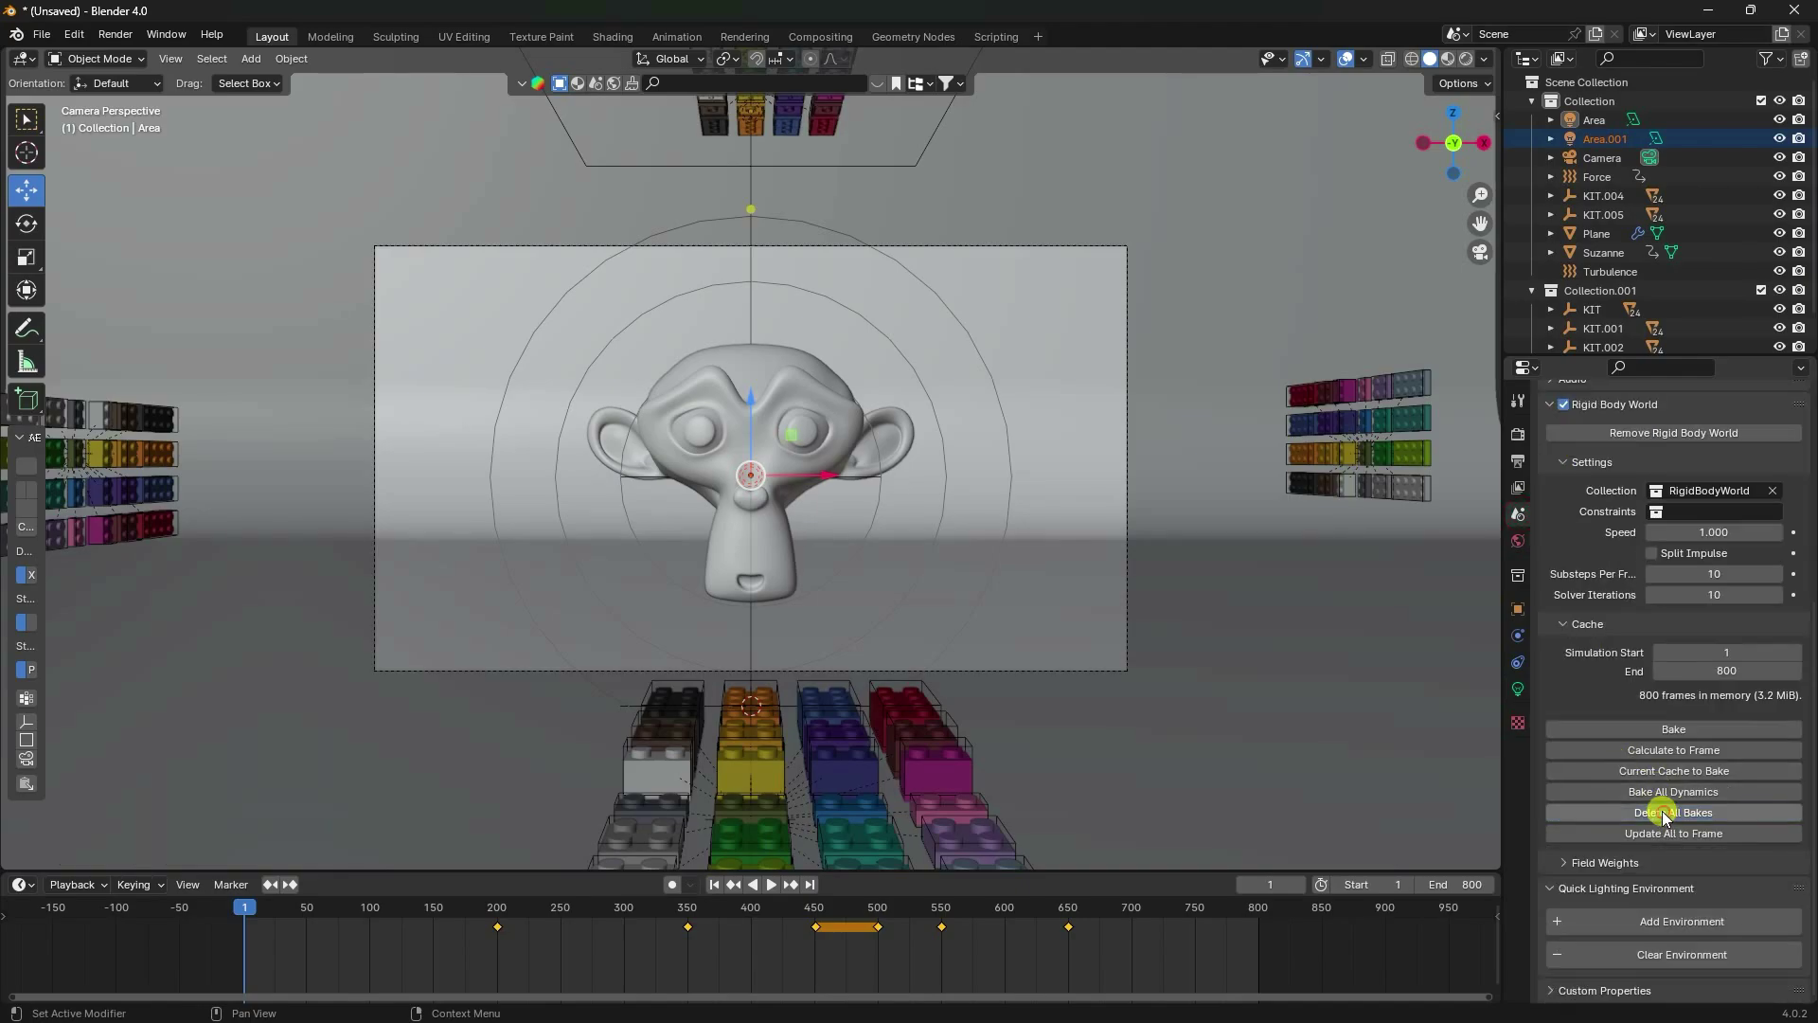
click(1644, 794)
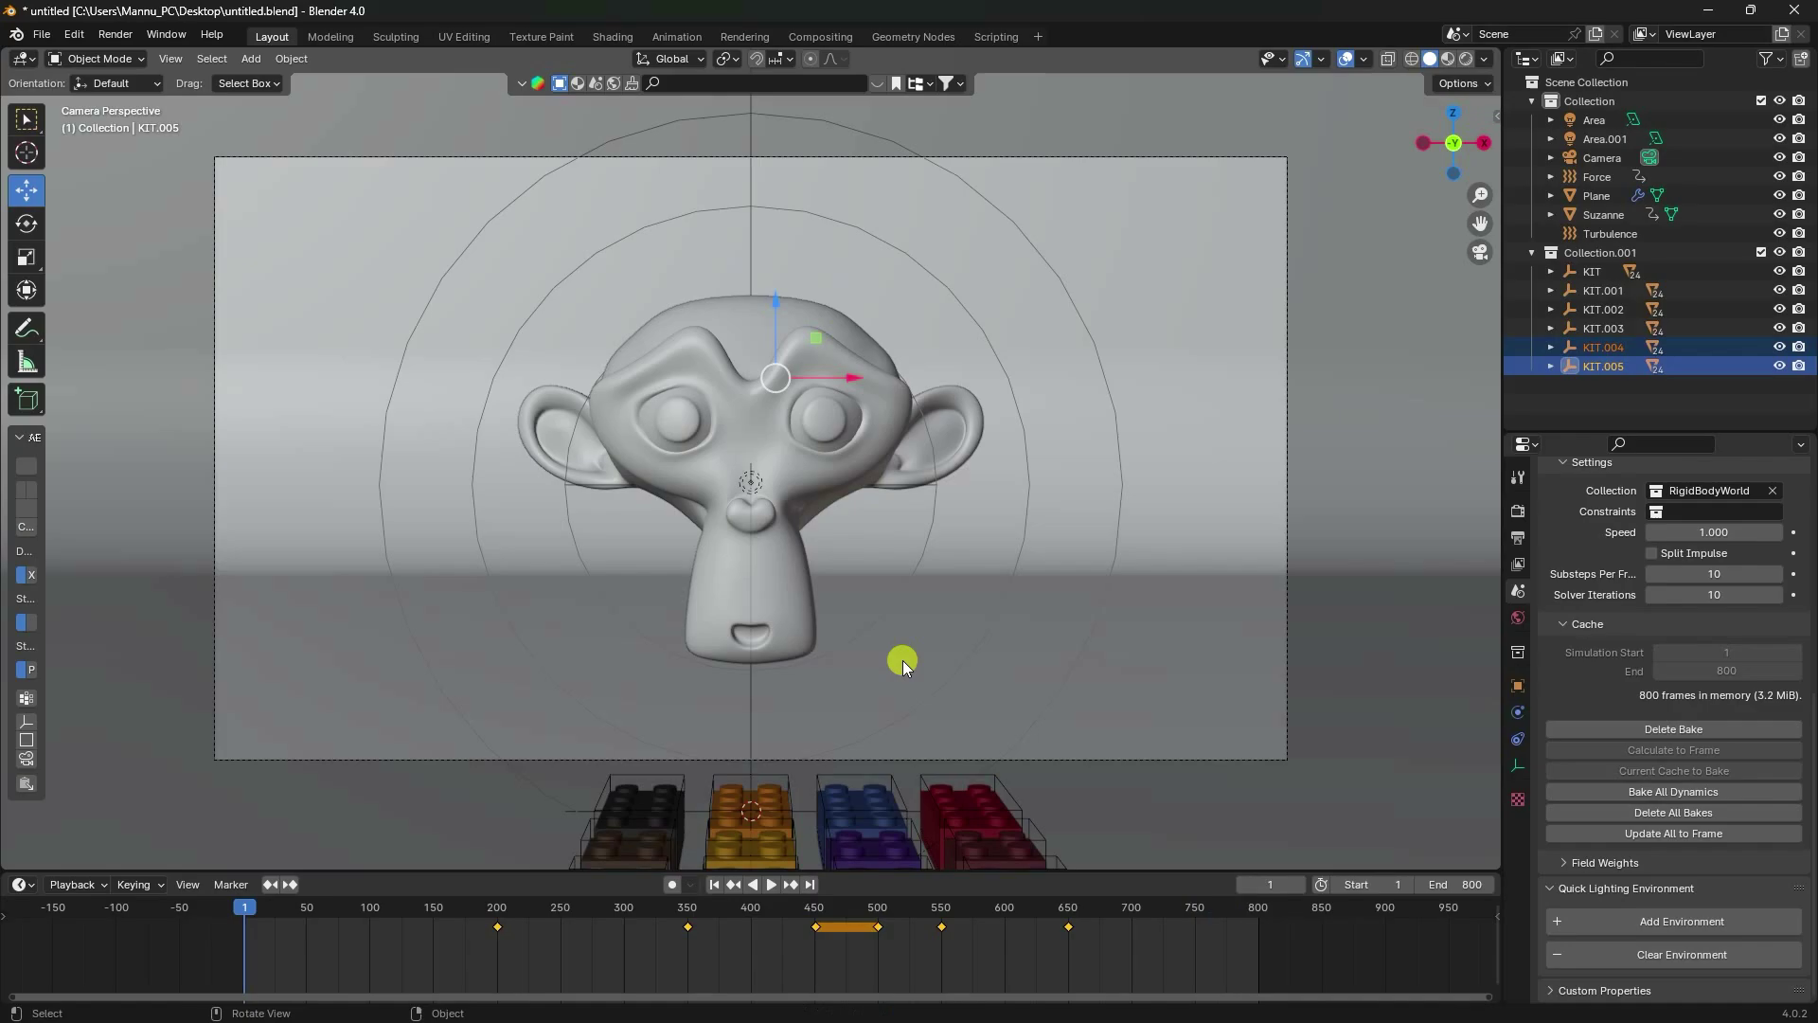
Play the baked simulation in the camera view to check the bricks' motion, and return to frame 1.
scroll(684, 649, up, 3)
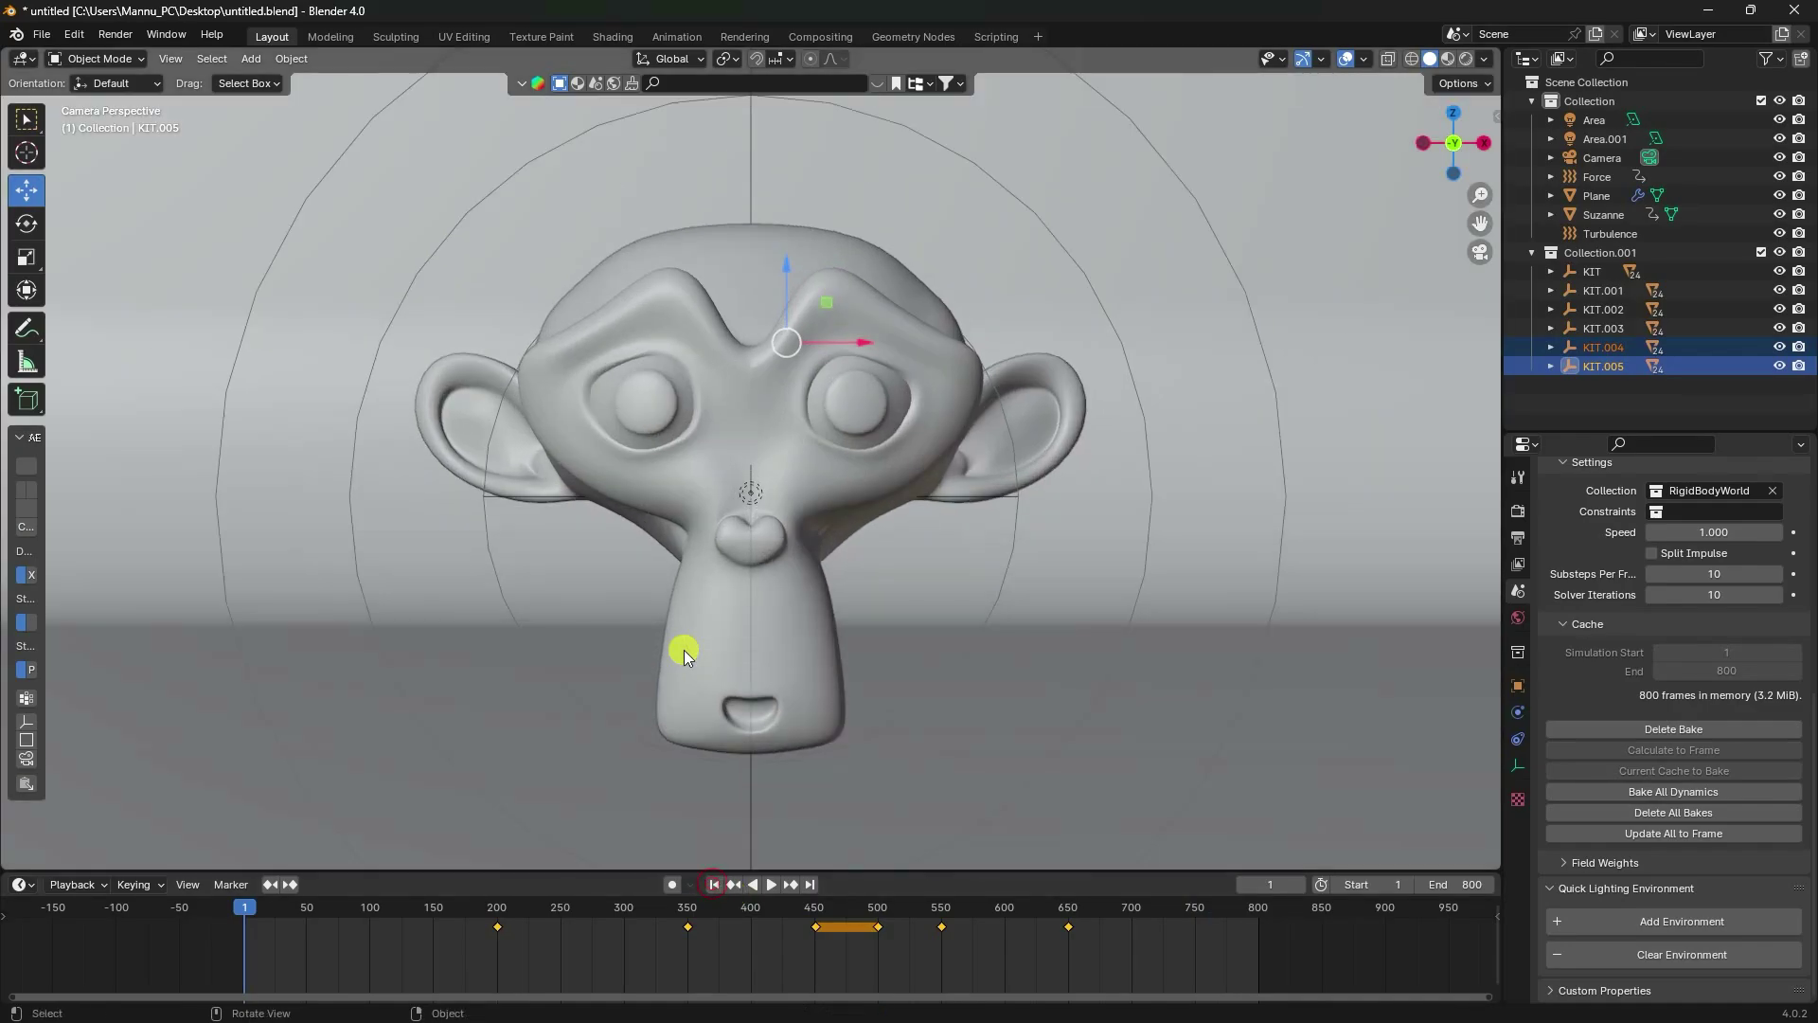
scroll(701, 682, down, 1)
click(770, 883)
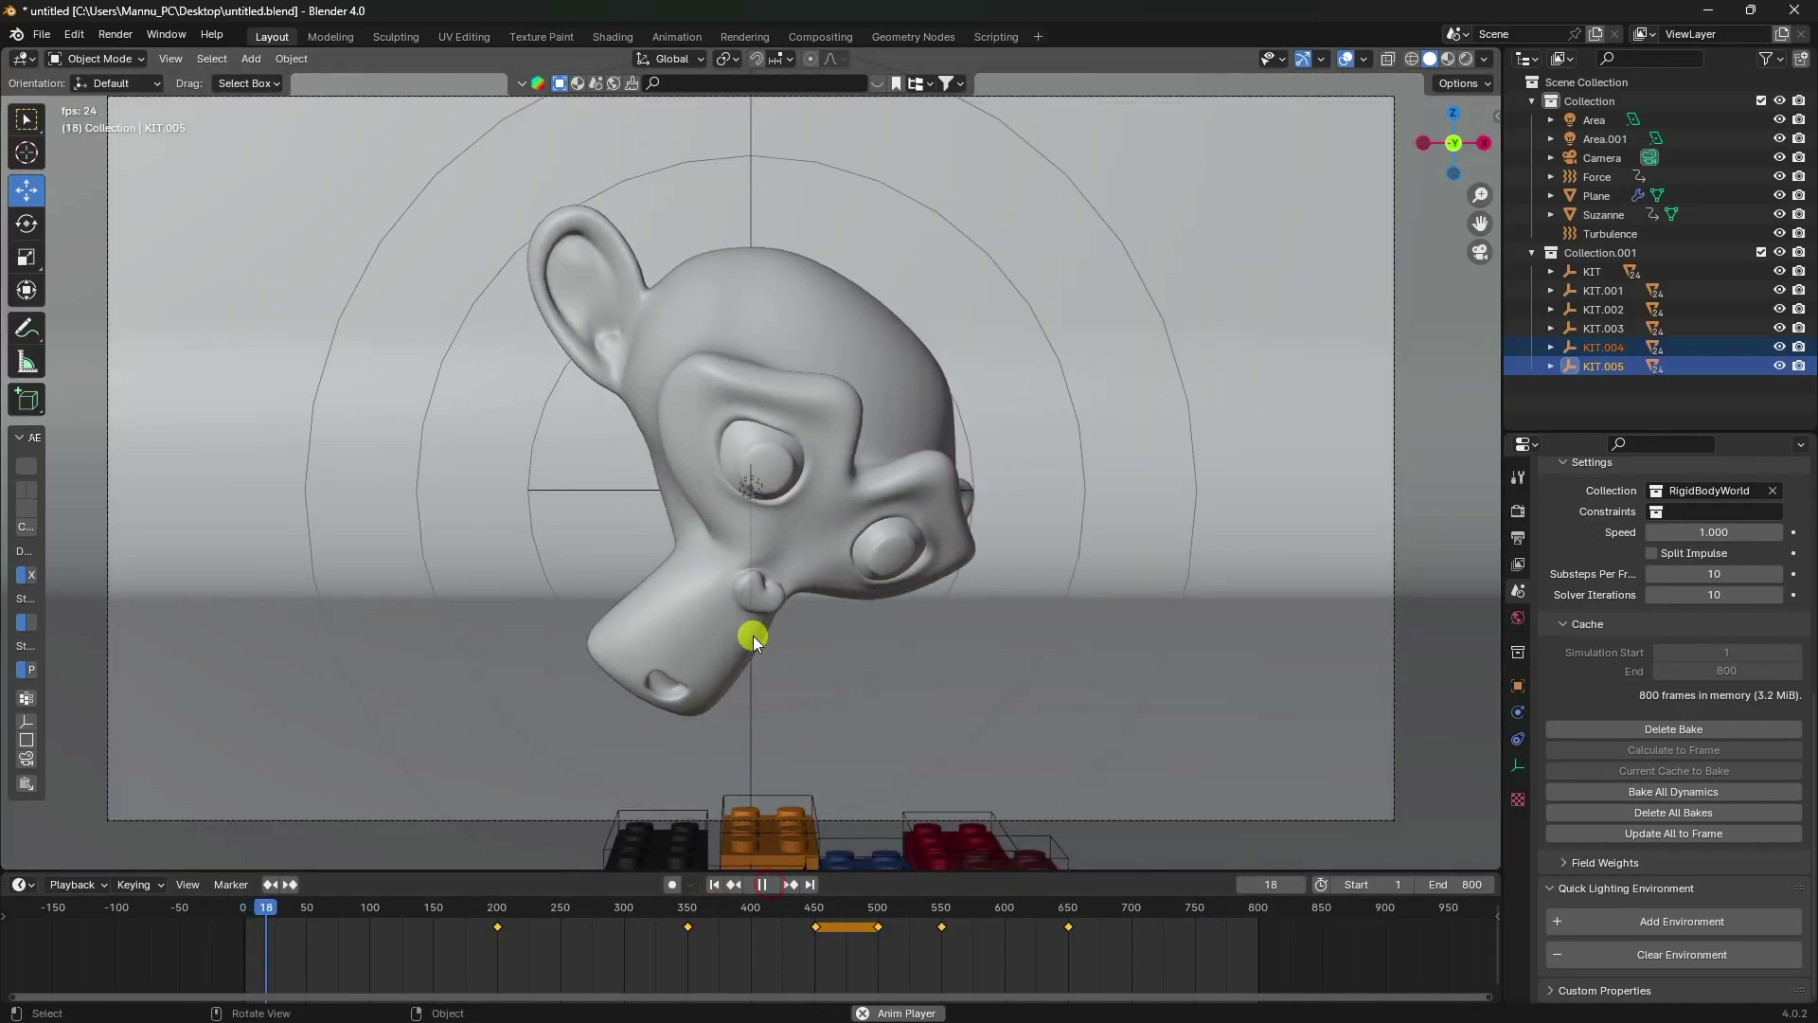
scroll(753, 635, up, 2)
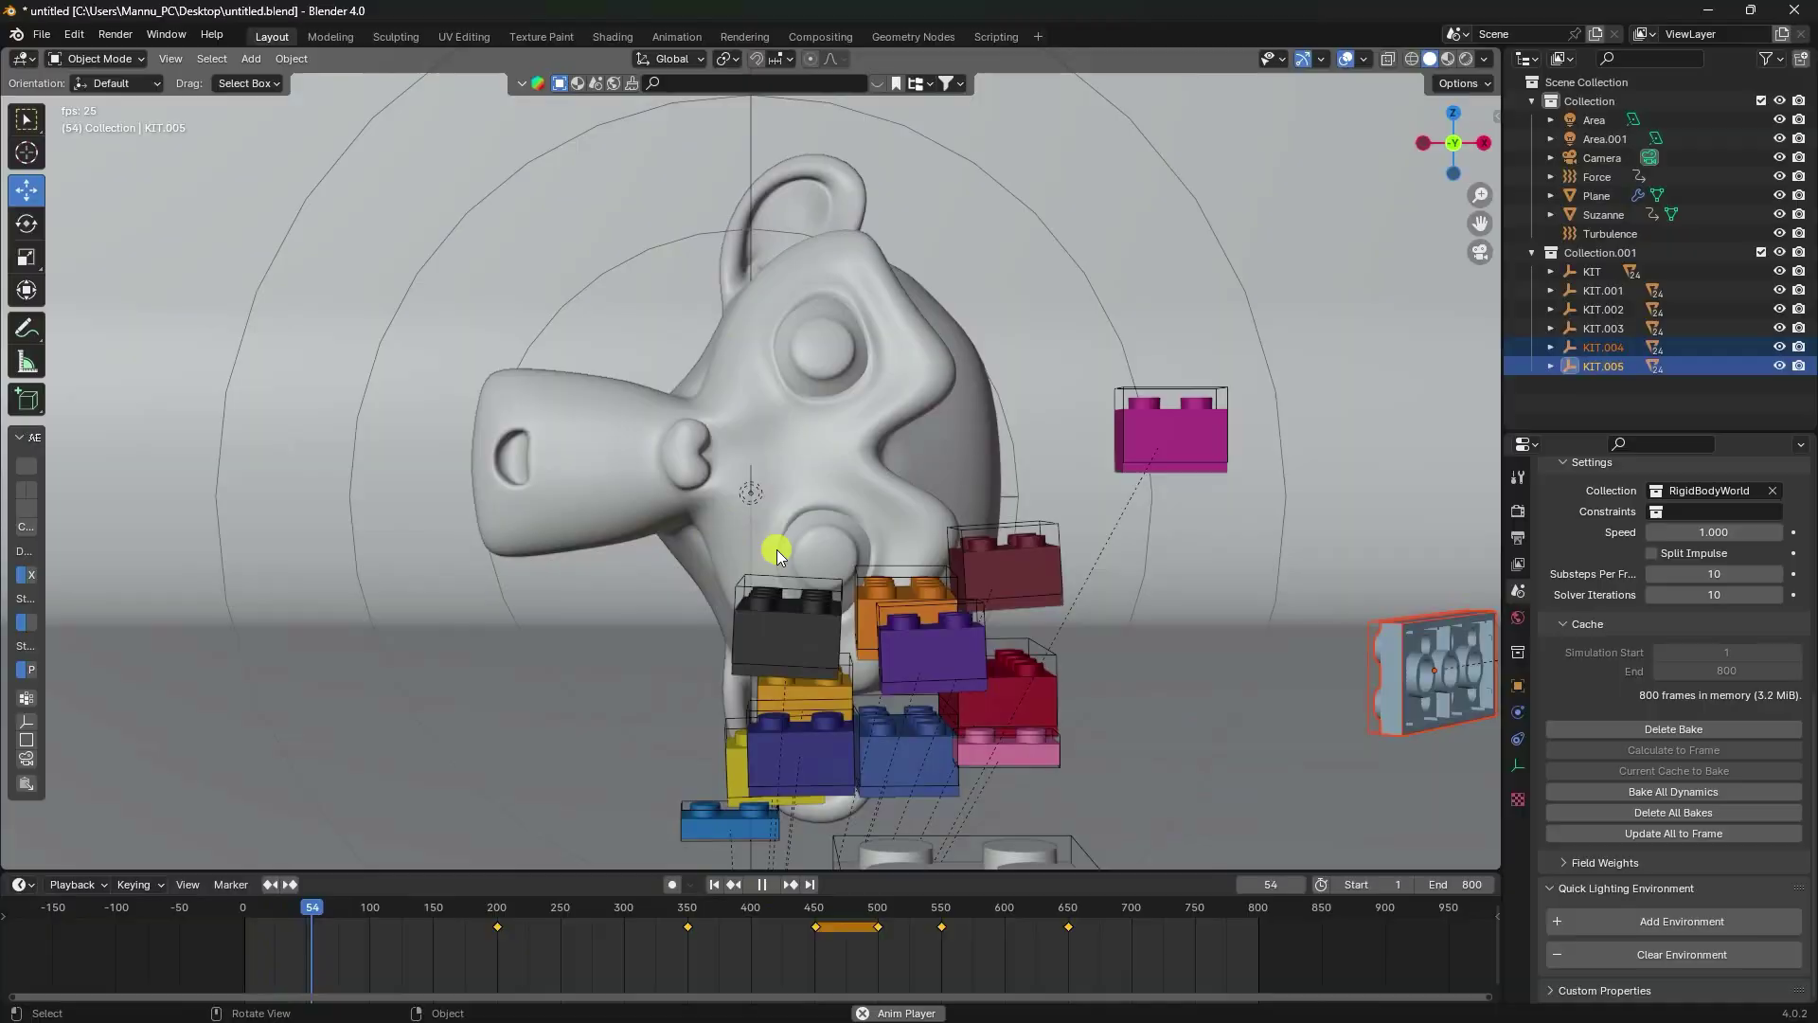
scroll(776, 549, down, 3)
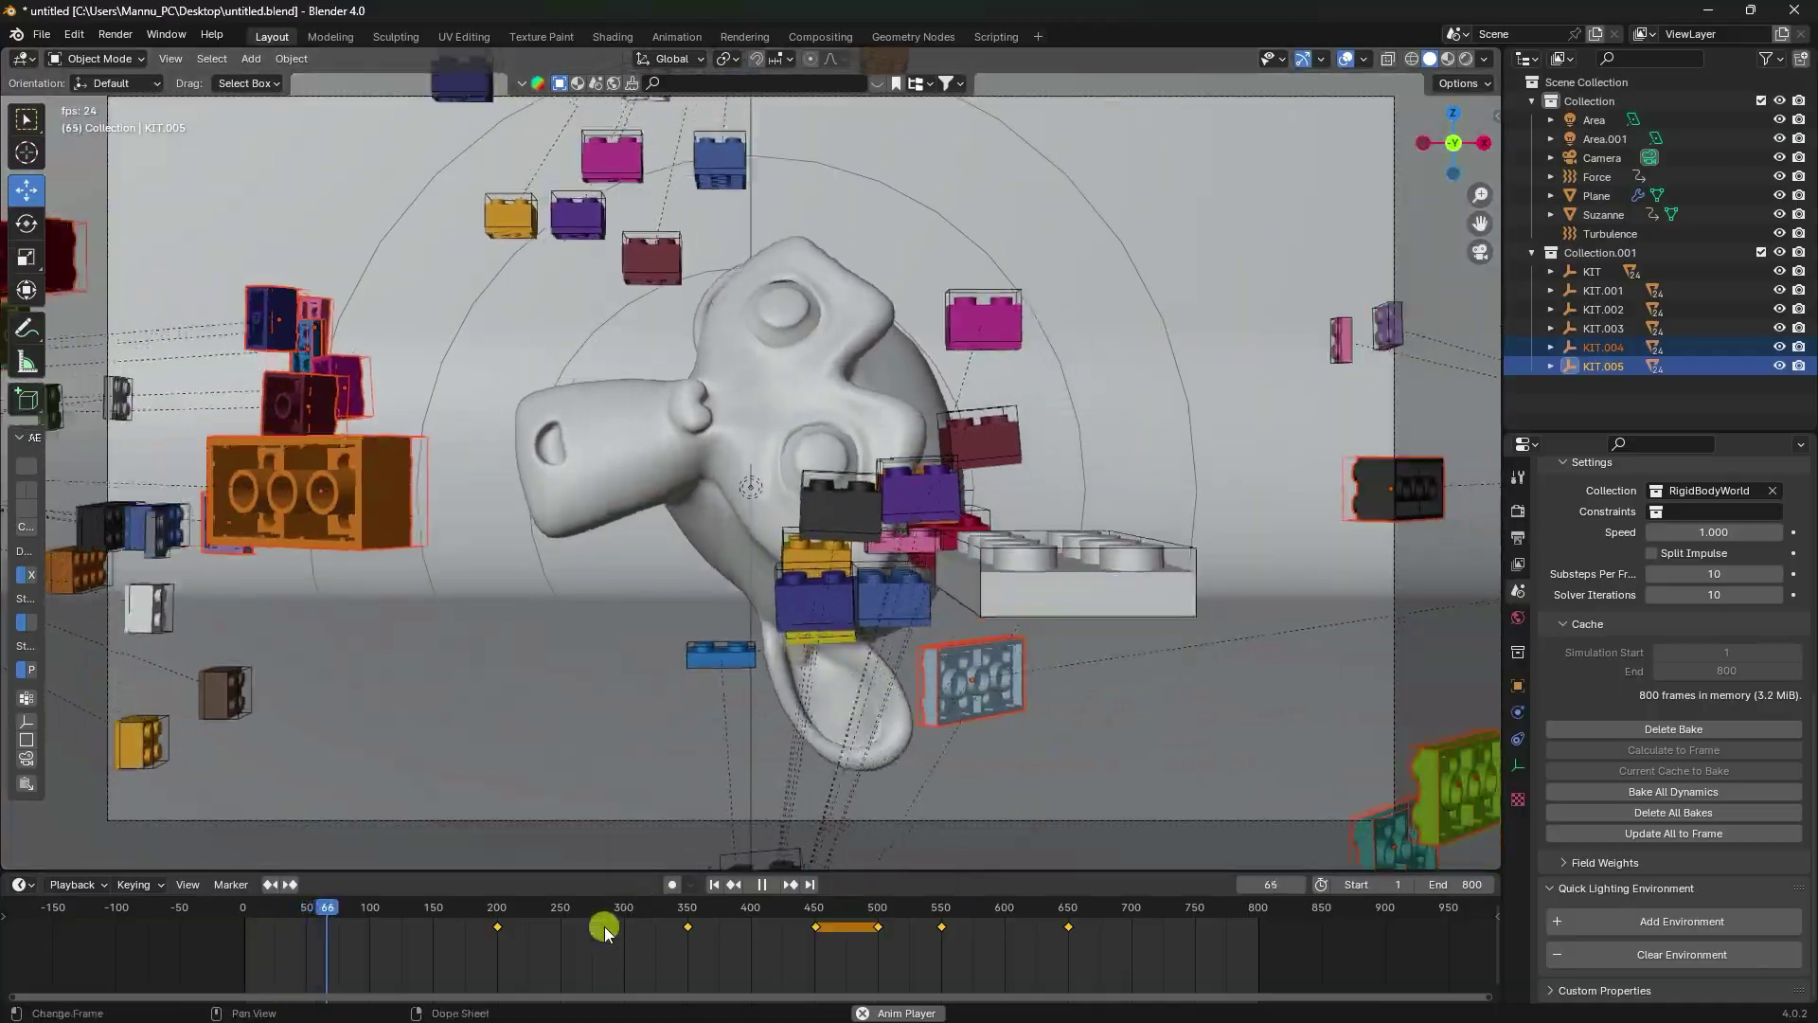
drag(604, 871, 602, 942)
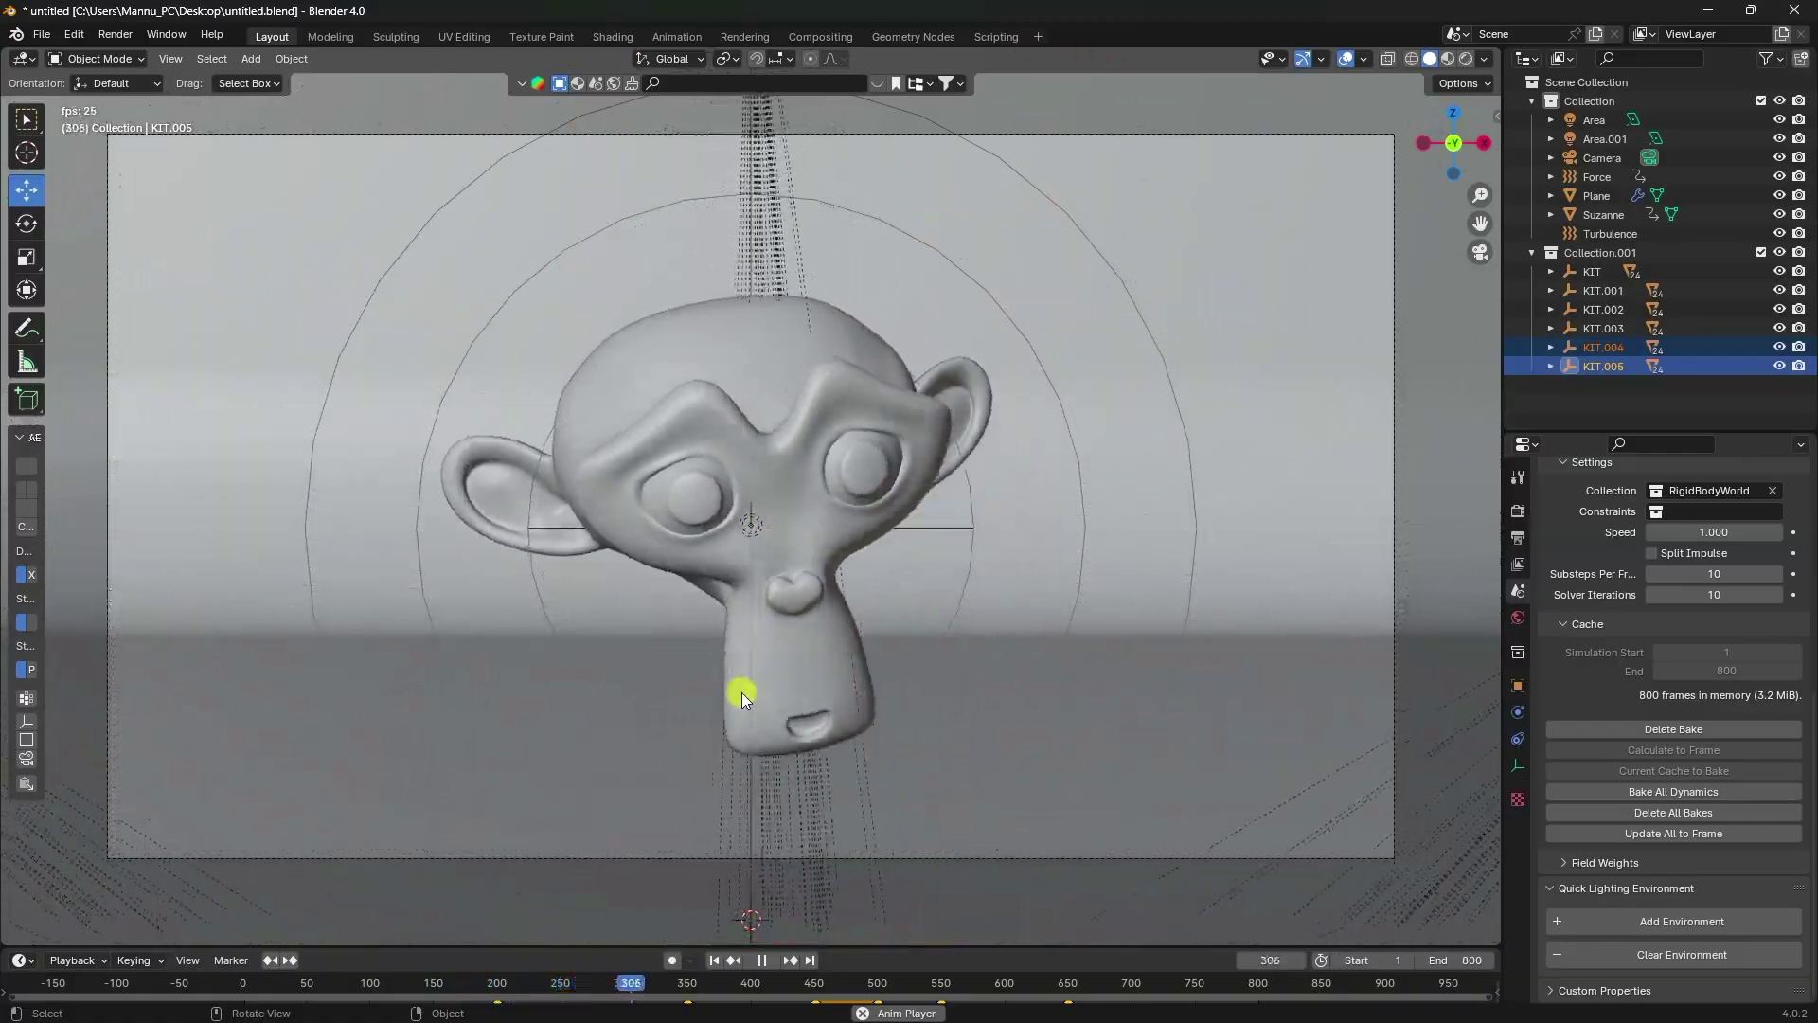
click(761, 961)
click(714, 960)
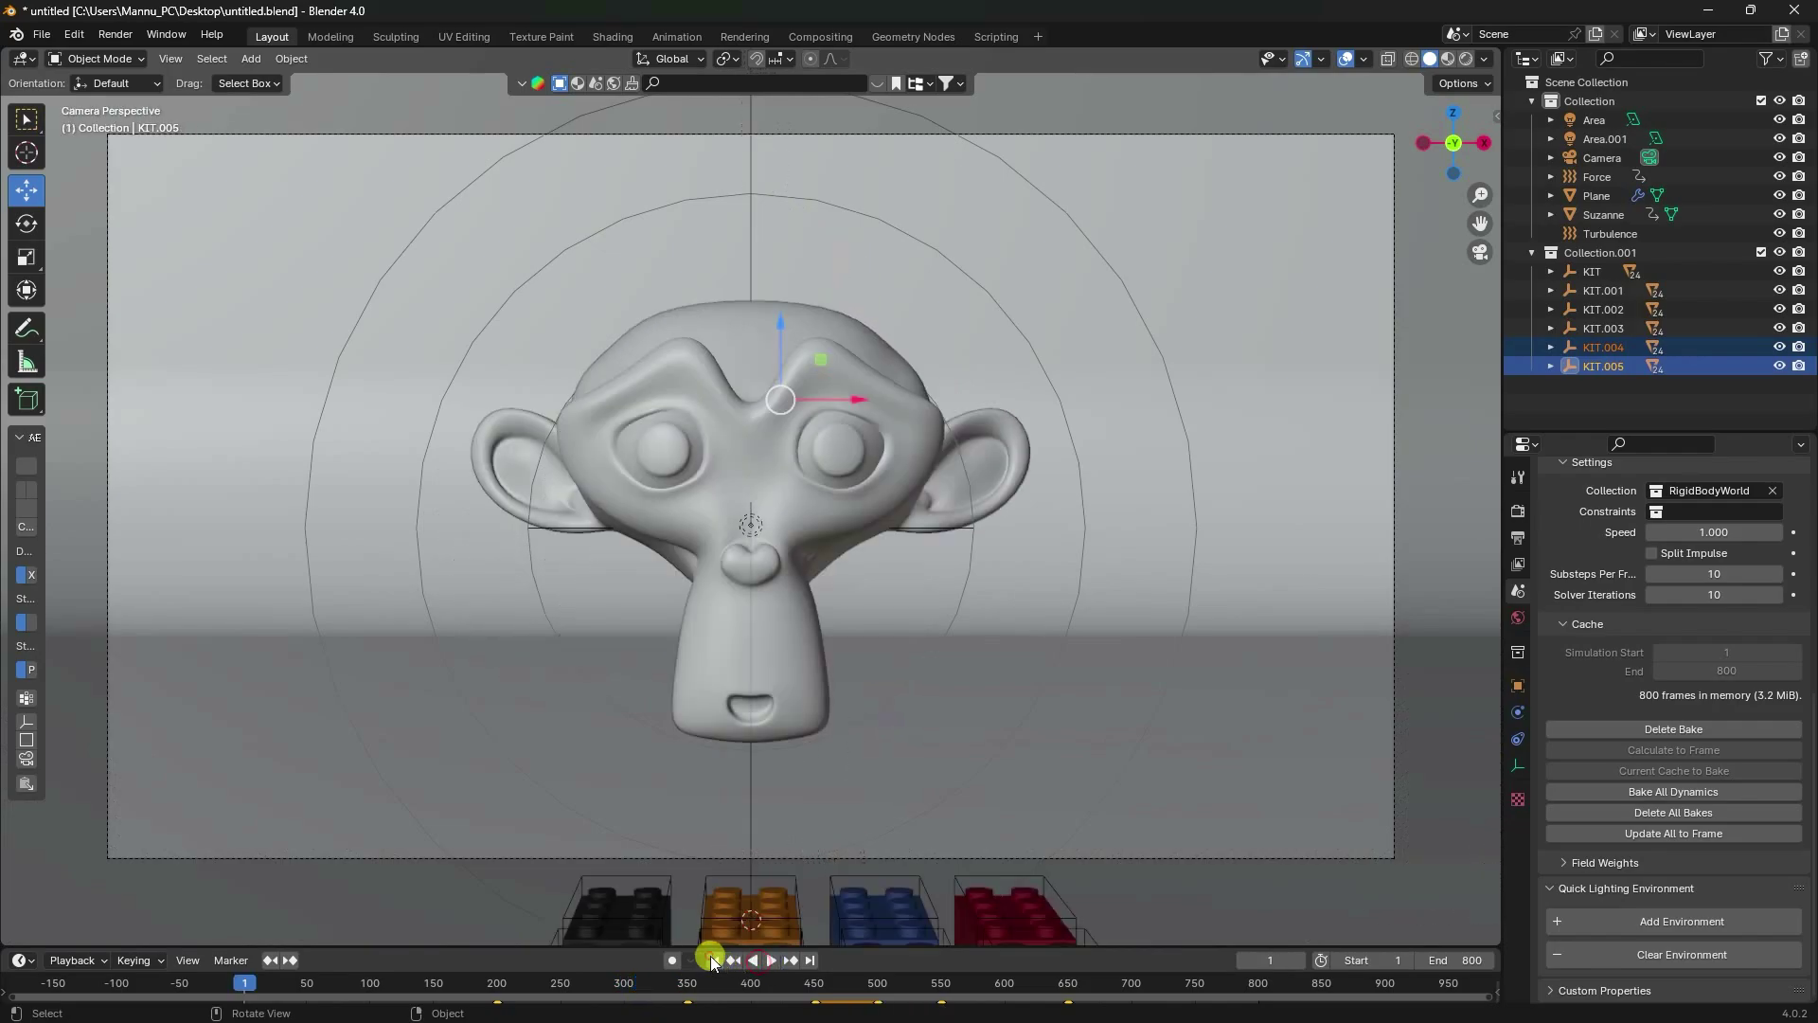
Delete all bakes and give the backdrop plane a Passive rigid body with a Mesh collision shape.
click(1062, 668)
click(1664, 814)
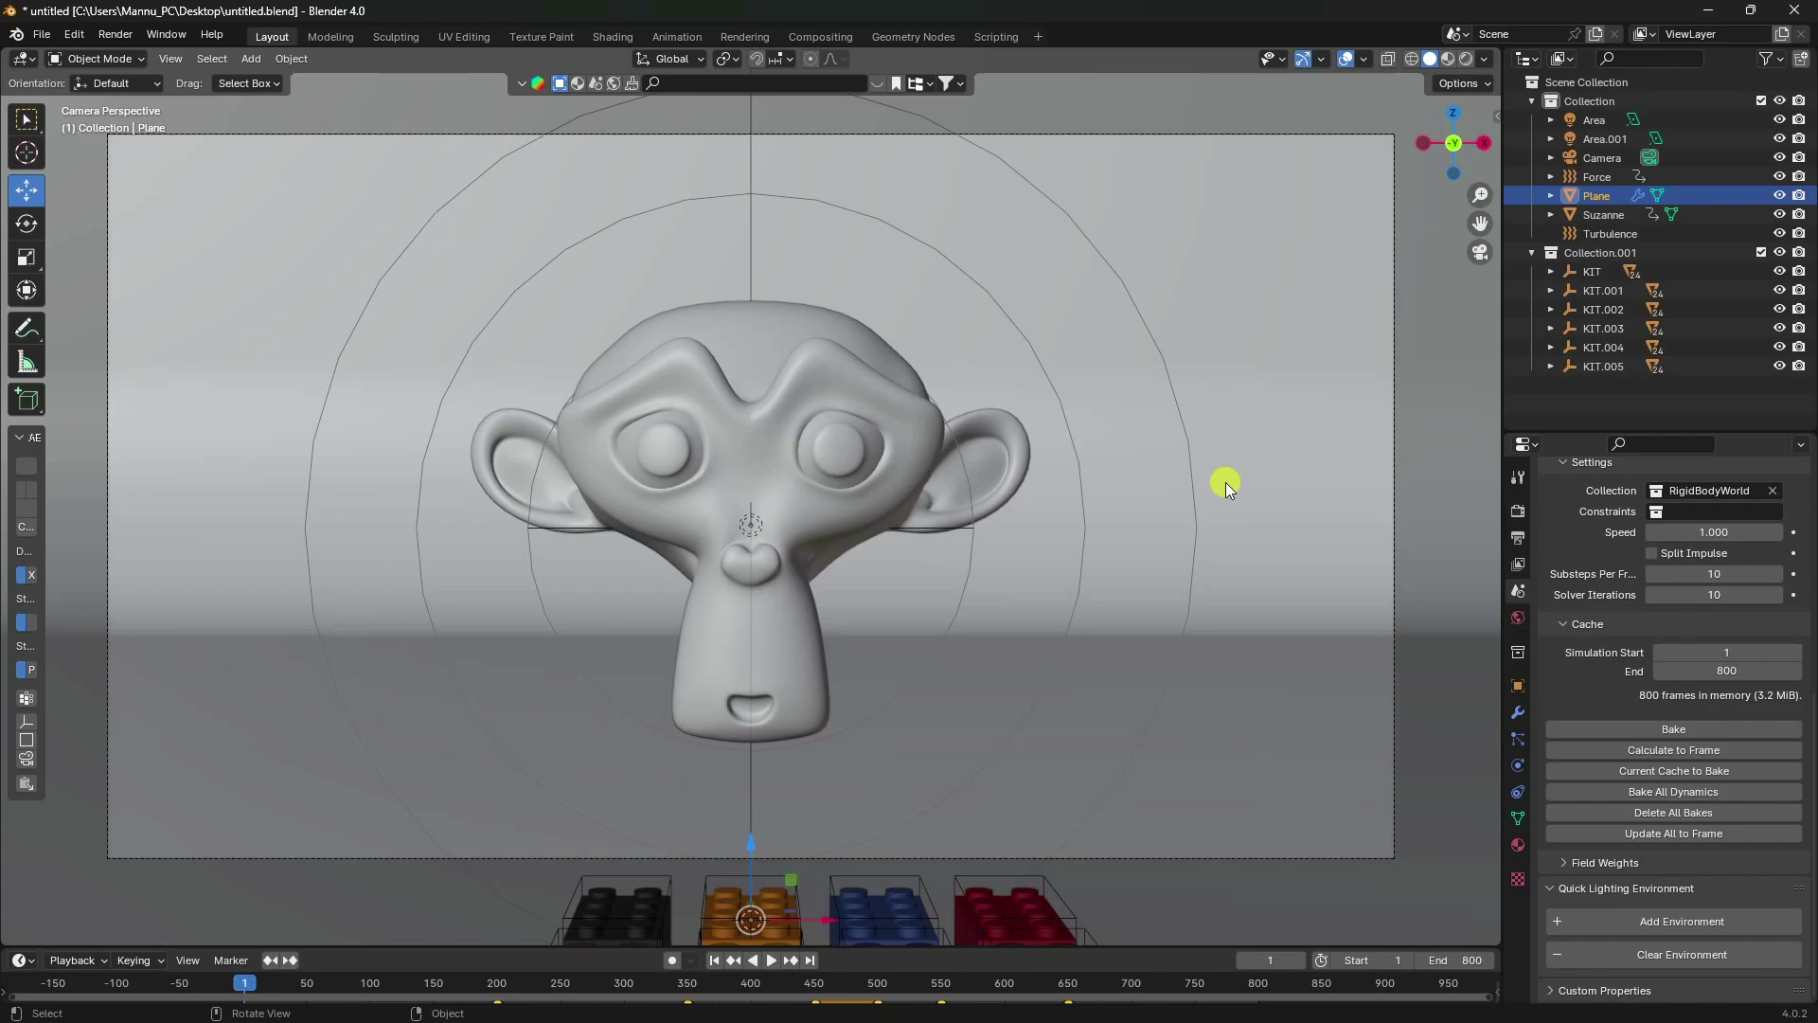
click(1518, 766)
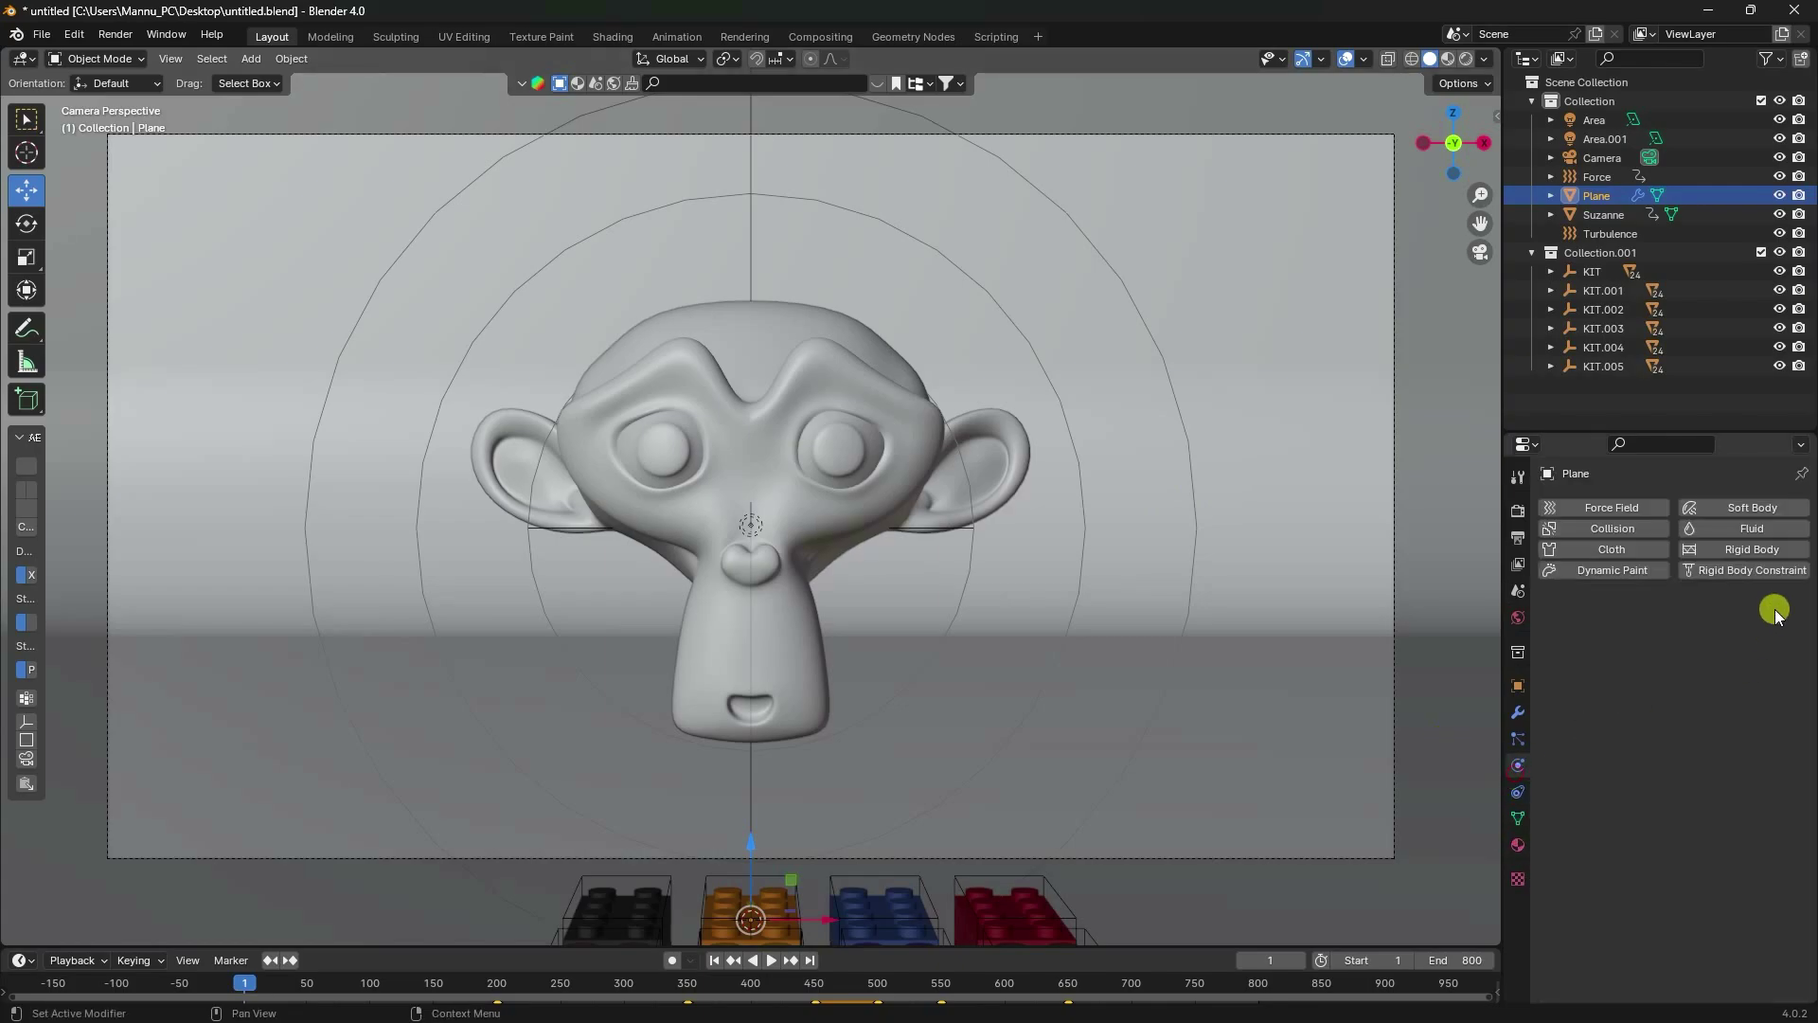
click(1749, 551)
click(1675, 630)
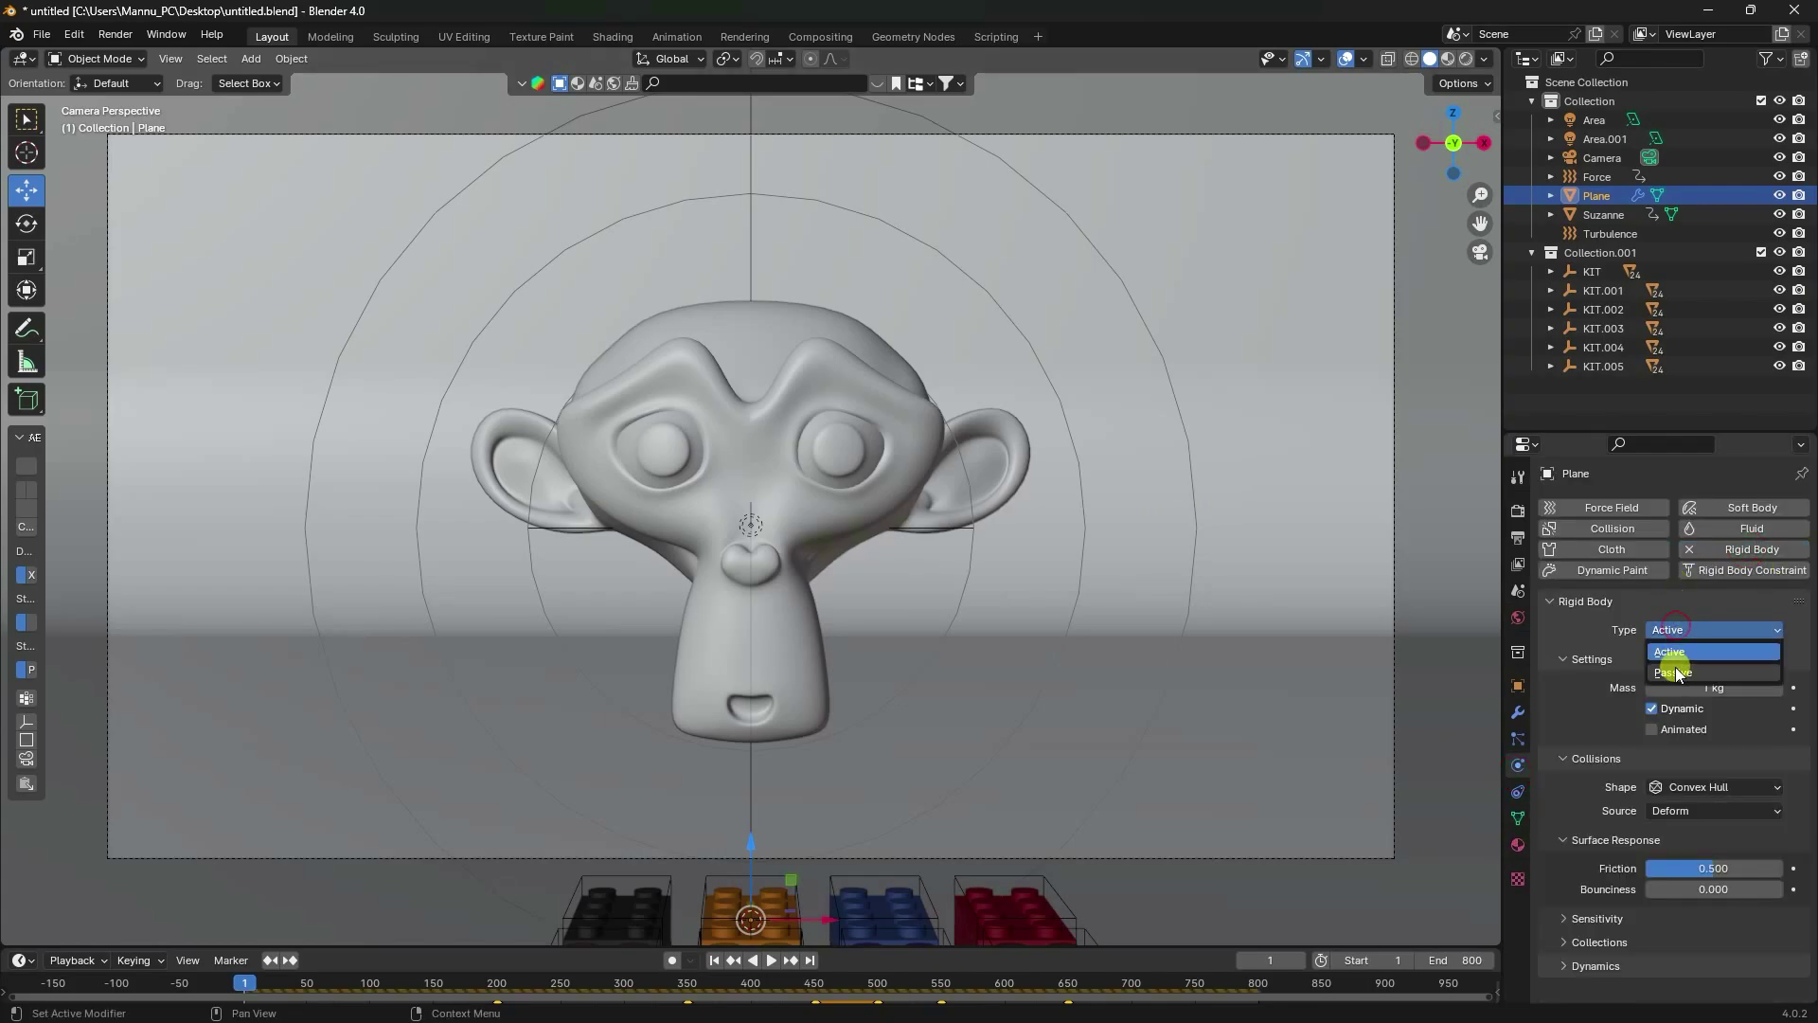
click(1673, 673)
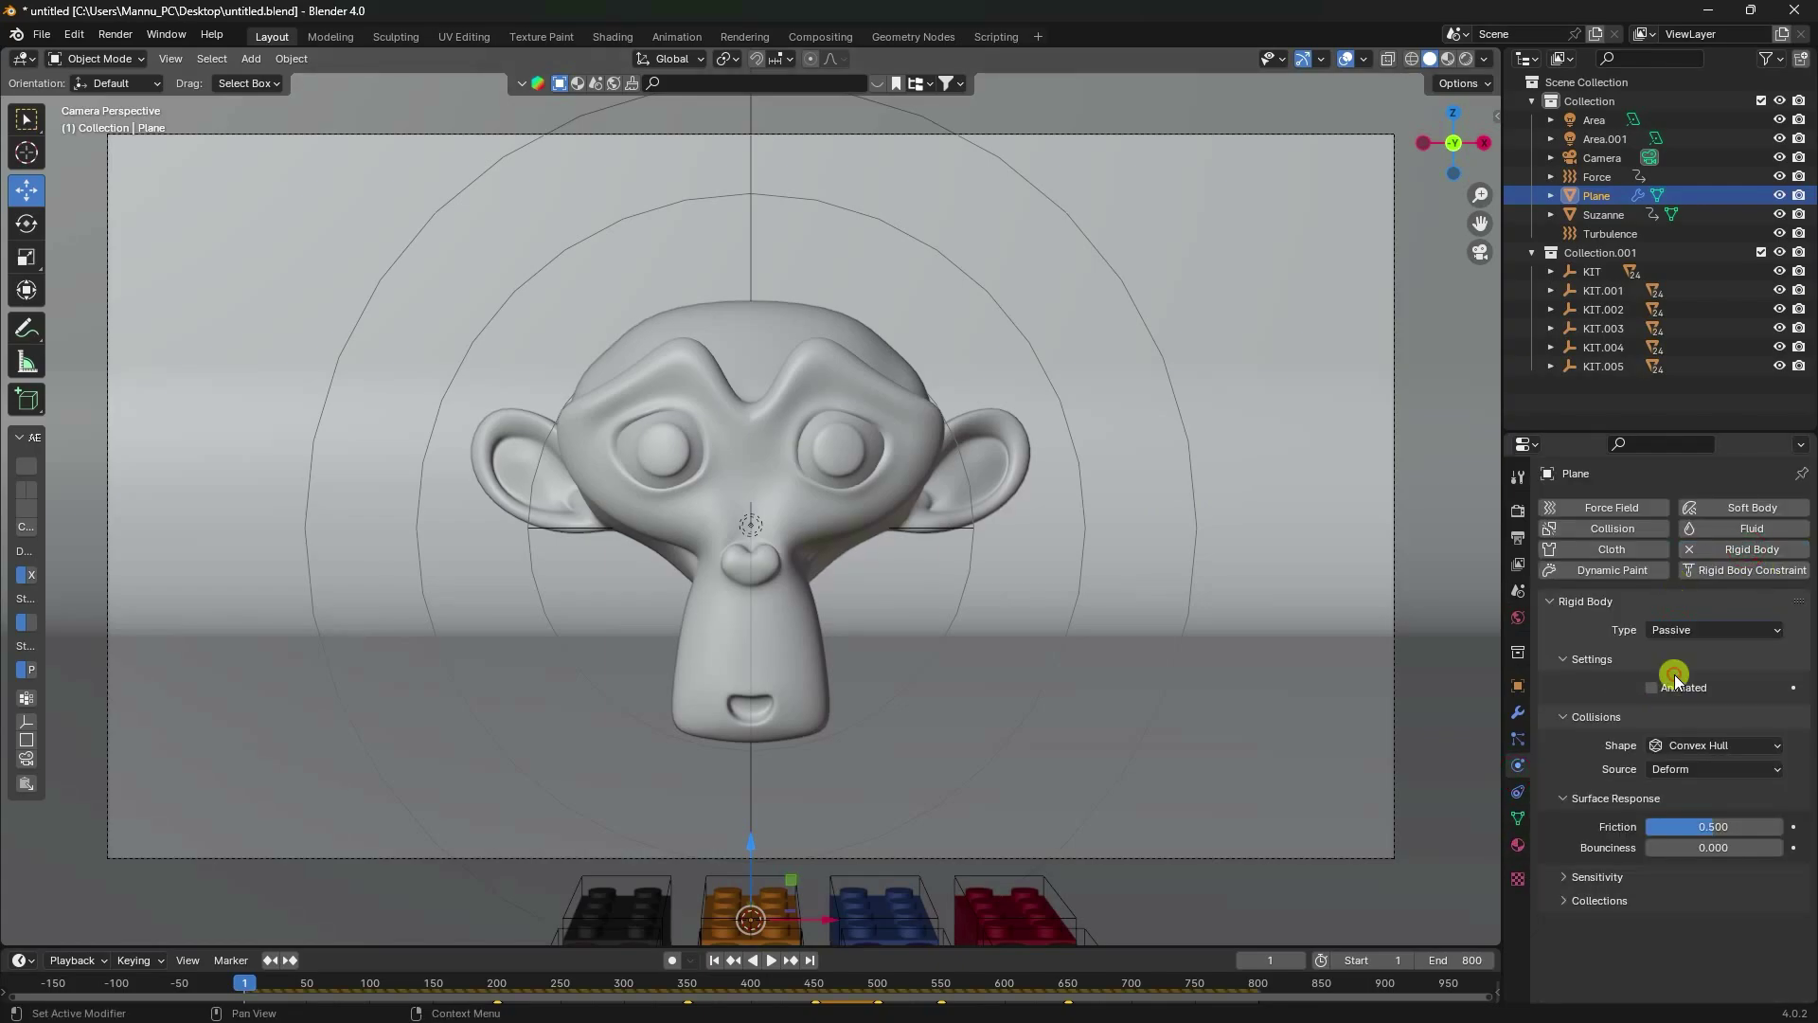
click(1670, 747)
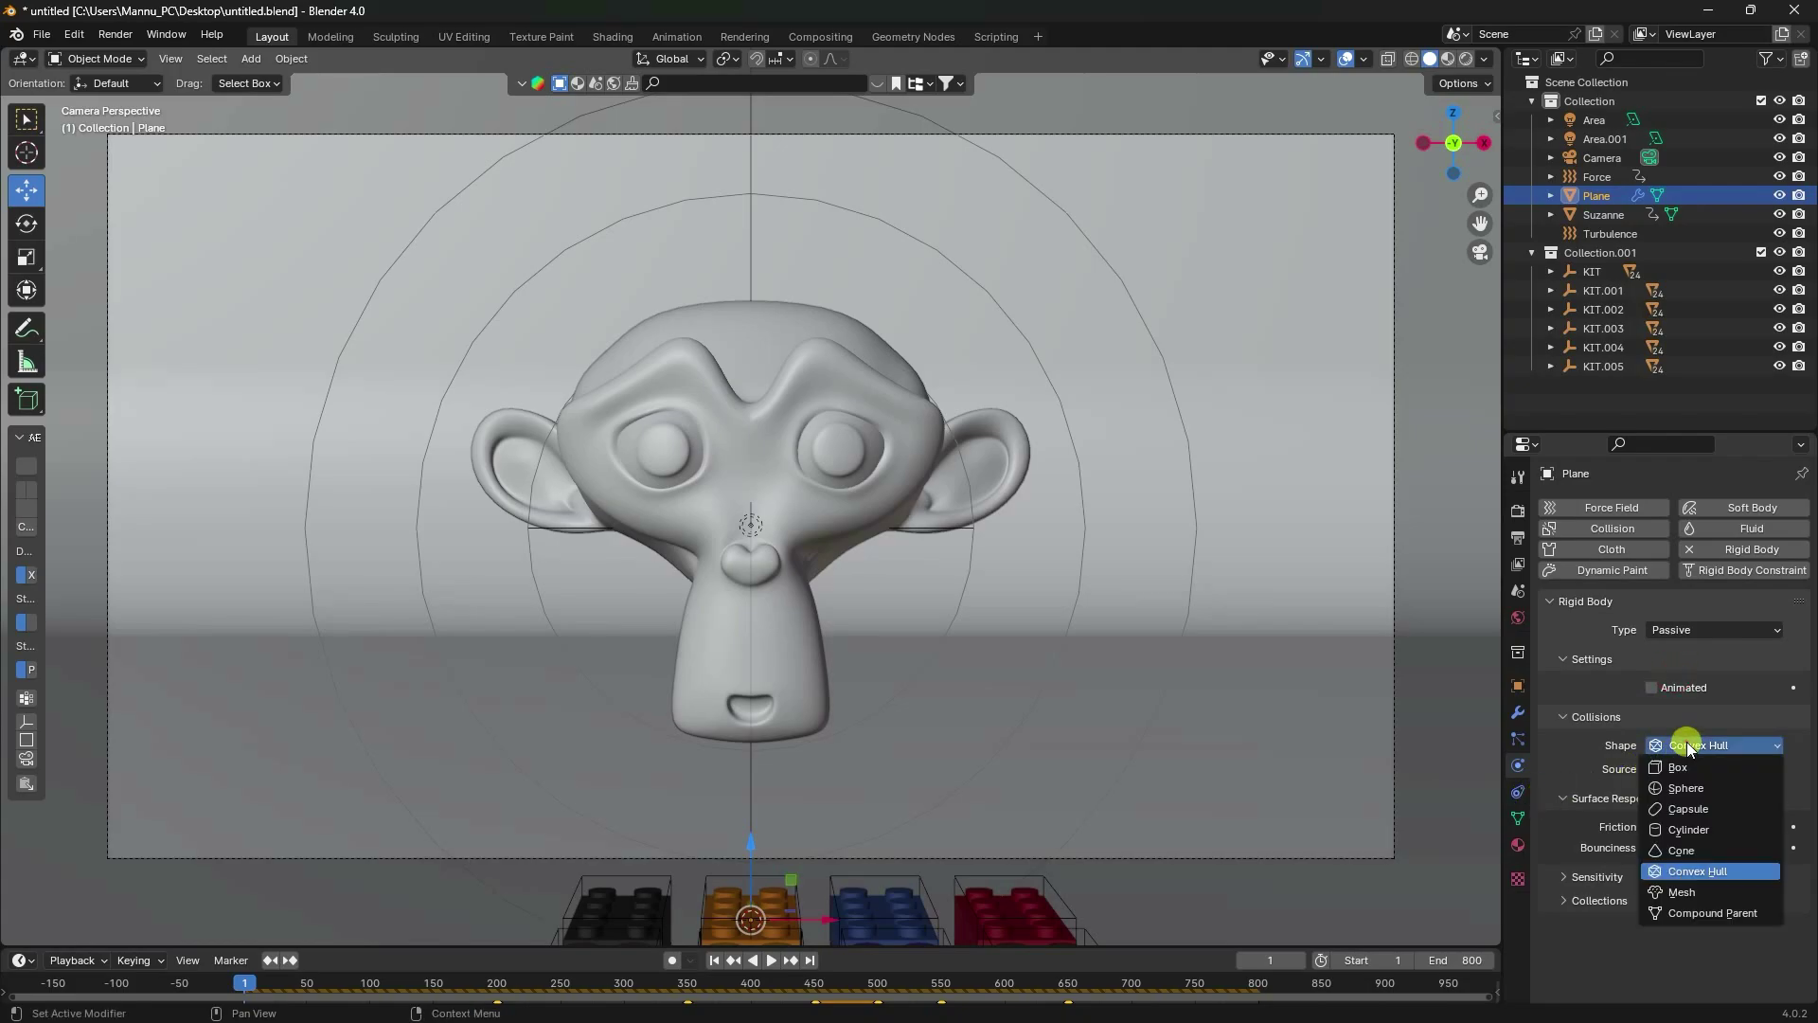
click(1679, 895)
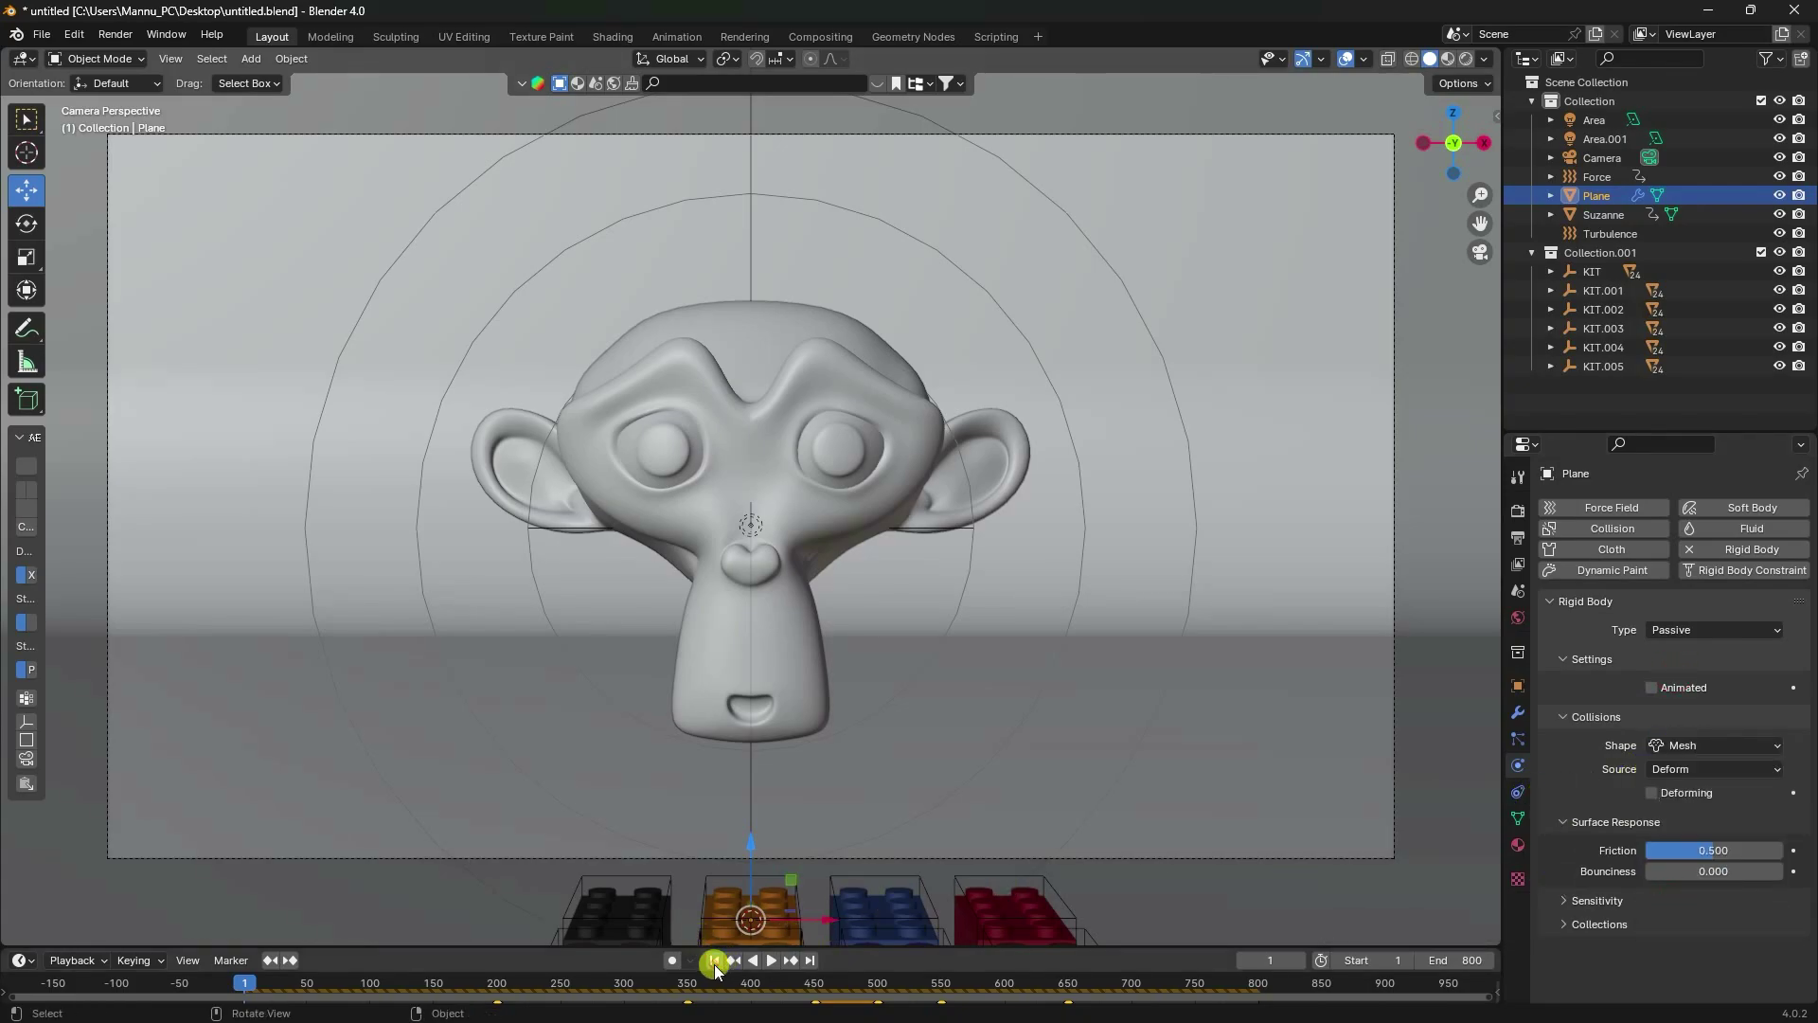
Bake all dynamics in the scene's rigid body world cache for frames 1 to 800.
click(1518, 590)
scroll(1636, 881, down, 8)
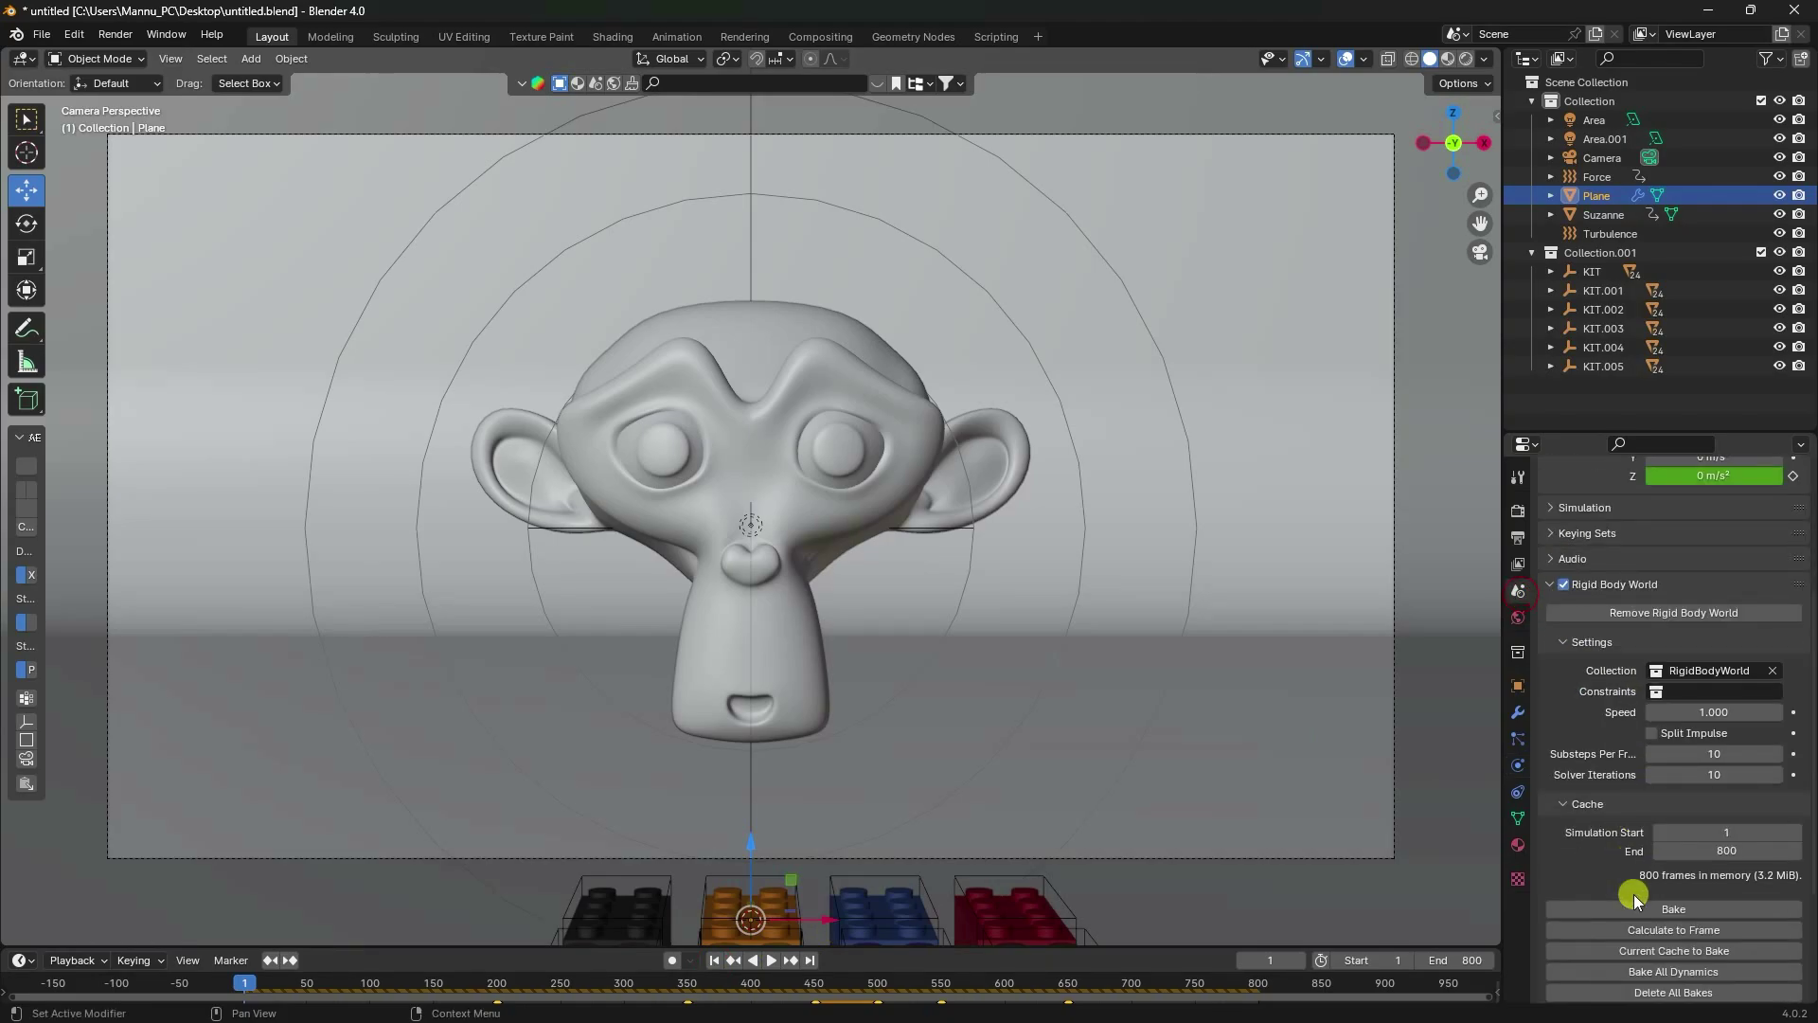
scroll(1636, 890, down, 5)
click(1649, 791)
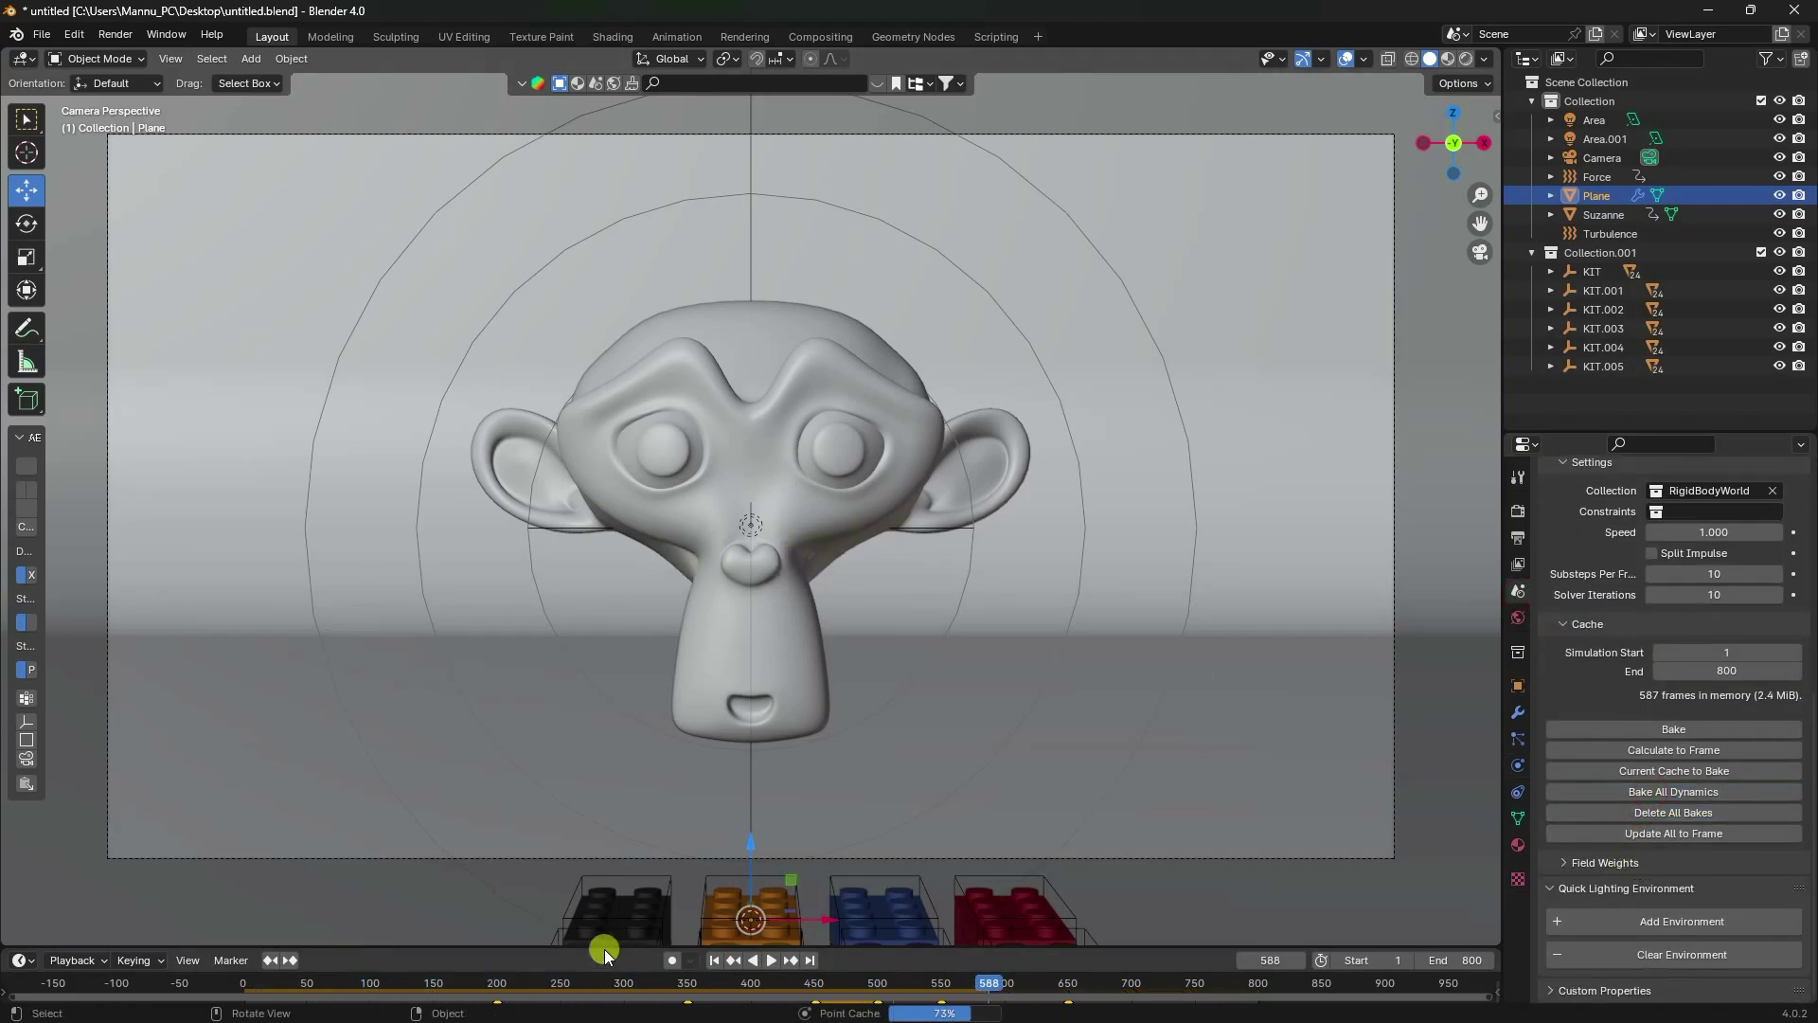
Enlarge the timeline area and play the baked simulation in the camera view to check how the bricks collide with the backdrop.
mouse_move(598, 946)
mouse_down()
mouse_move(606, 849)
mouse_move(628, 936)
mouse_up()
scroll(668, 717, up, 2)
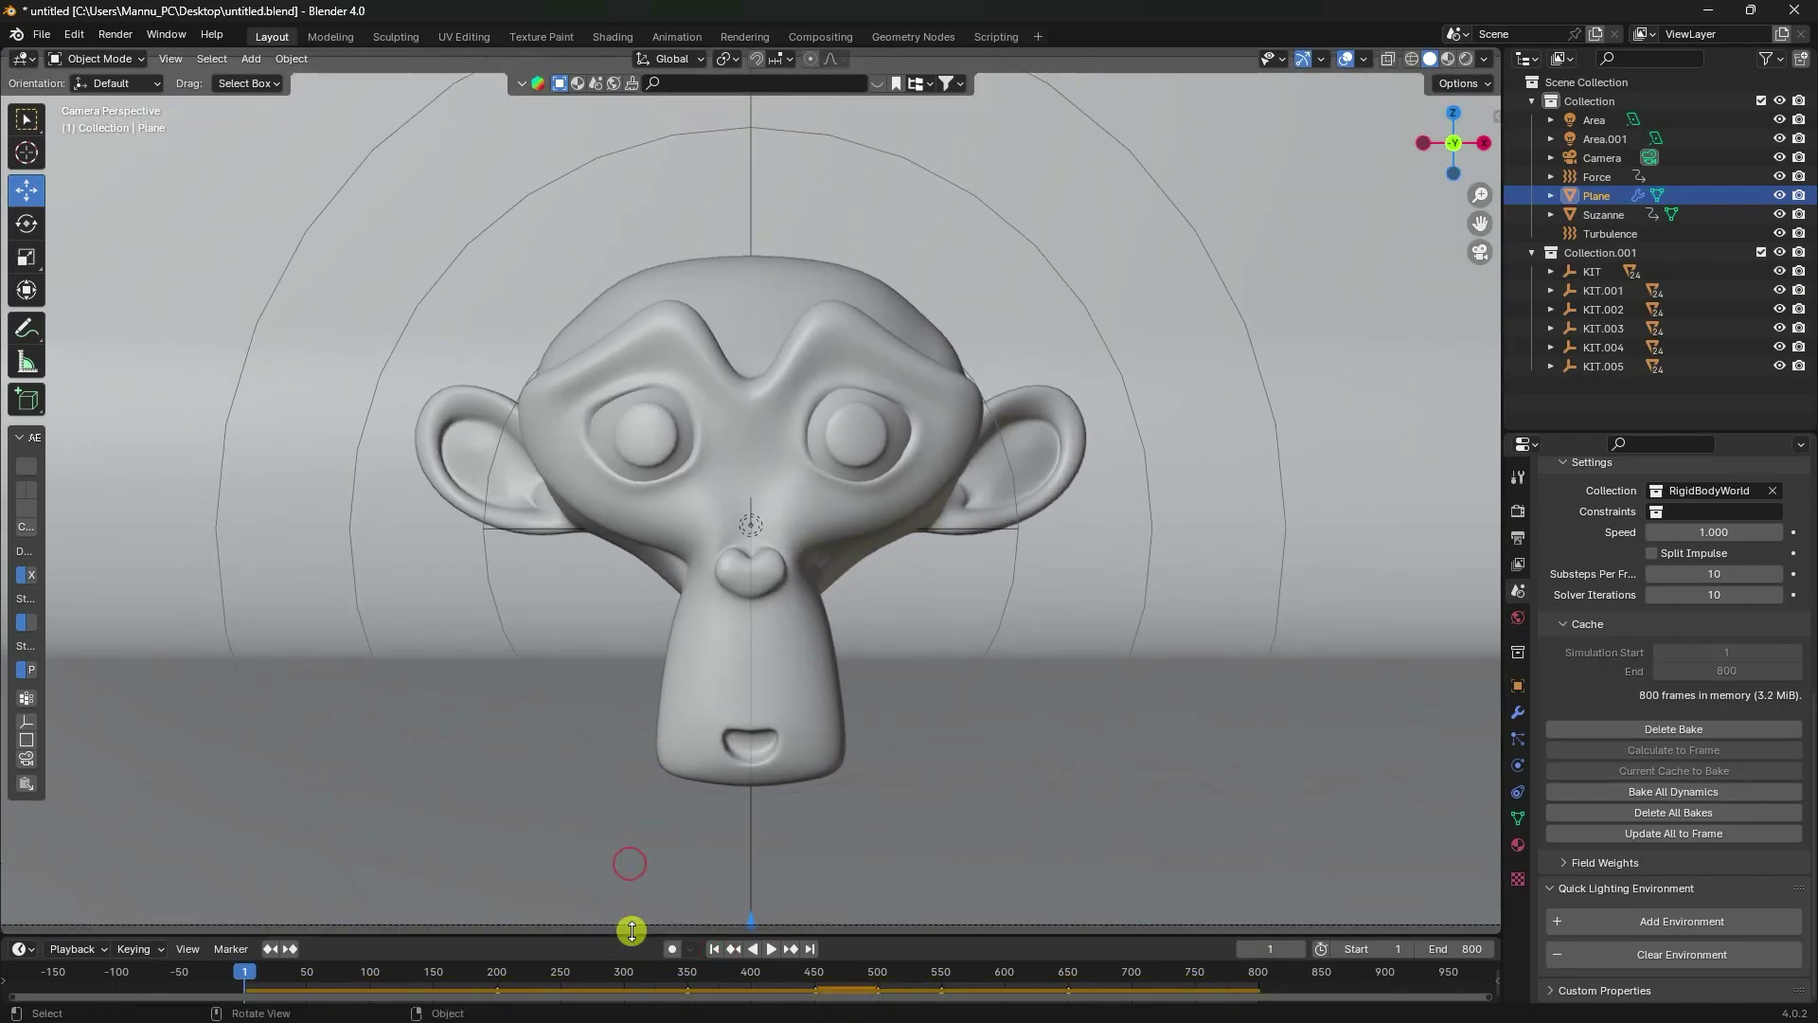
click(769, 948)
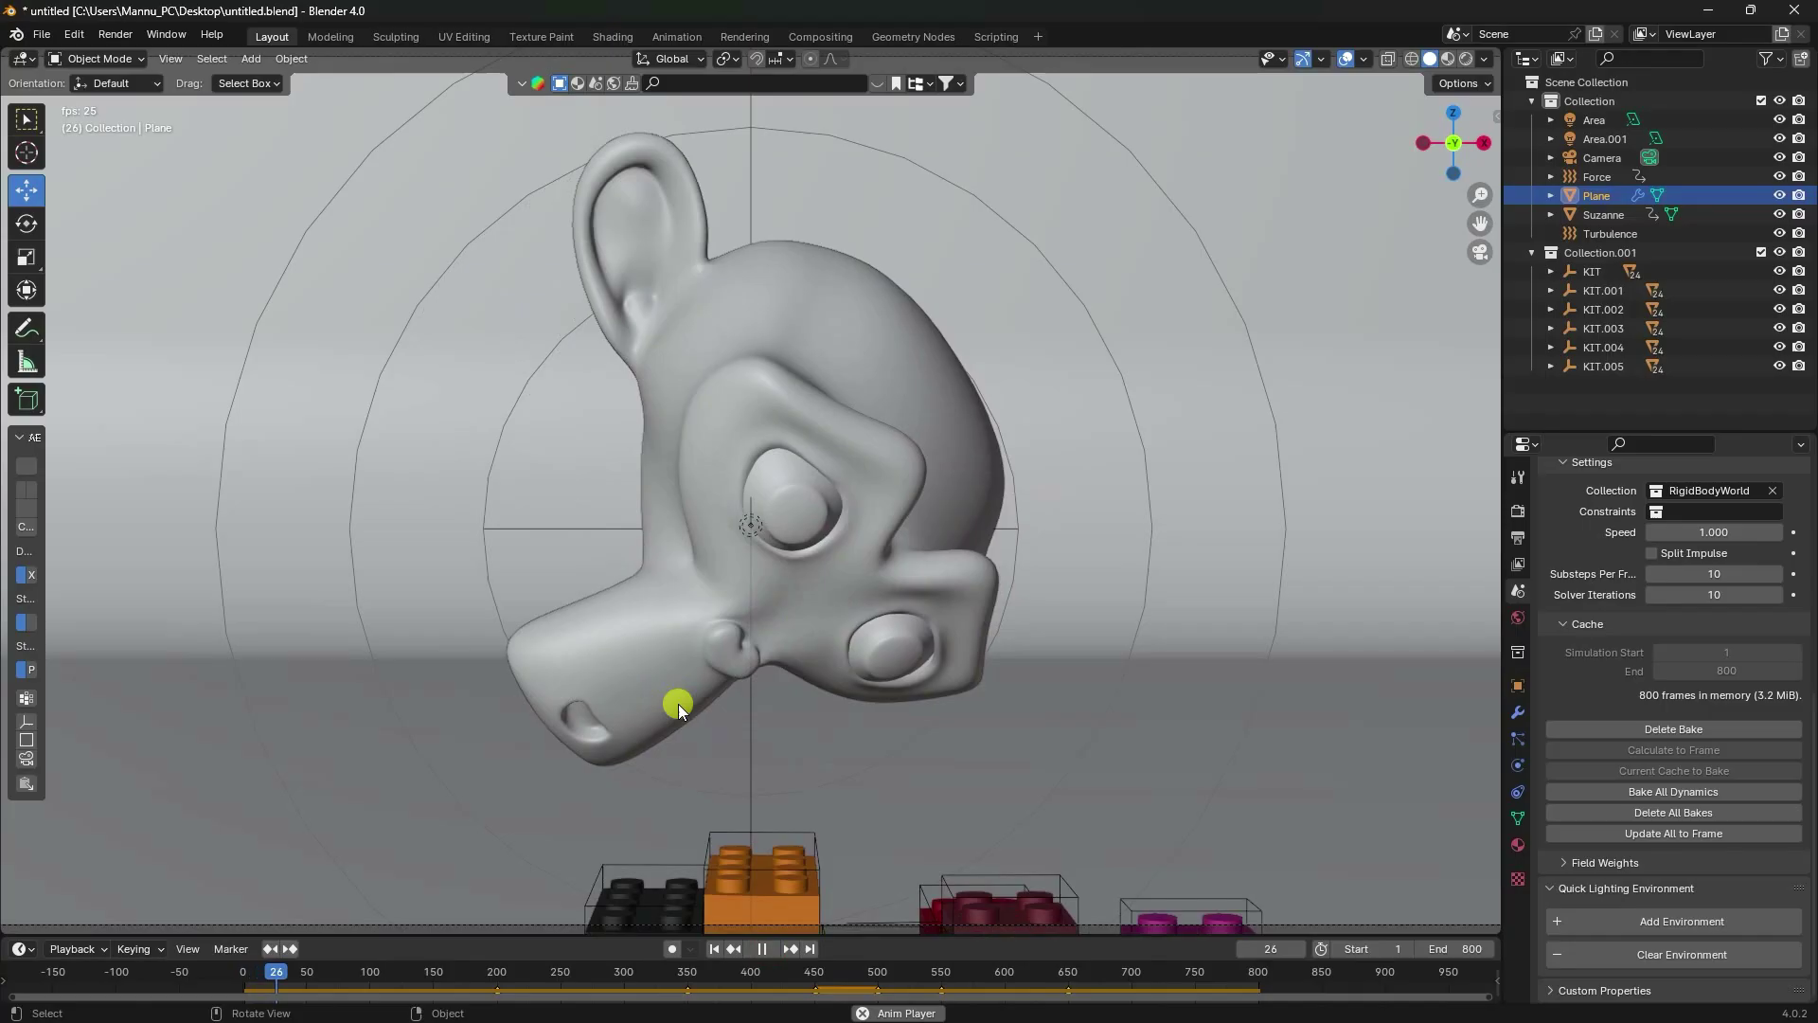
scroll(656, 610, down, 2)
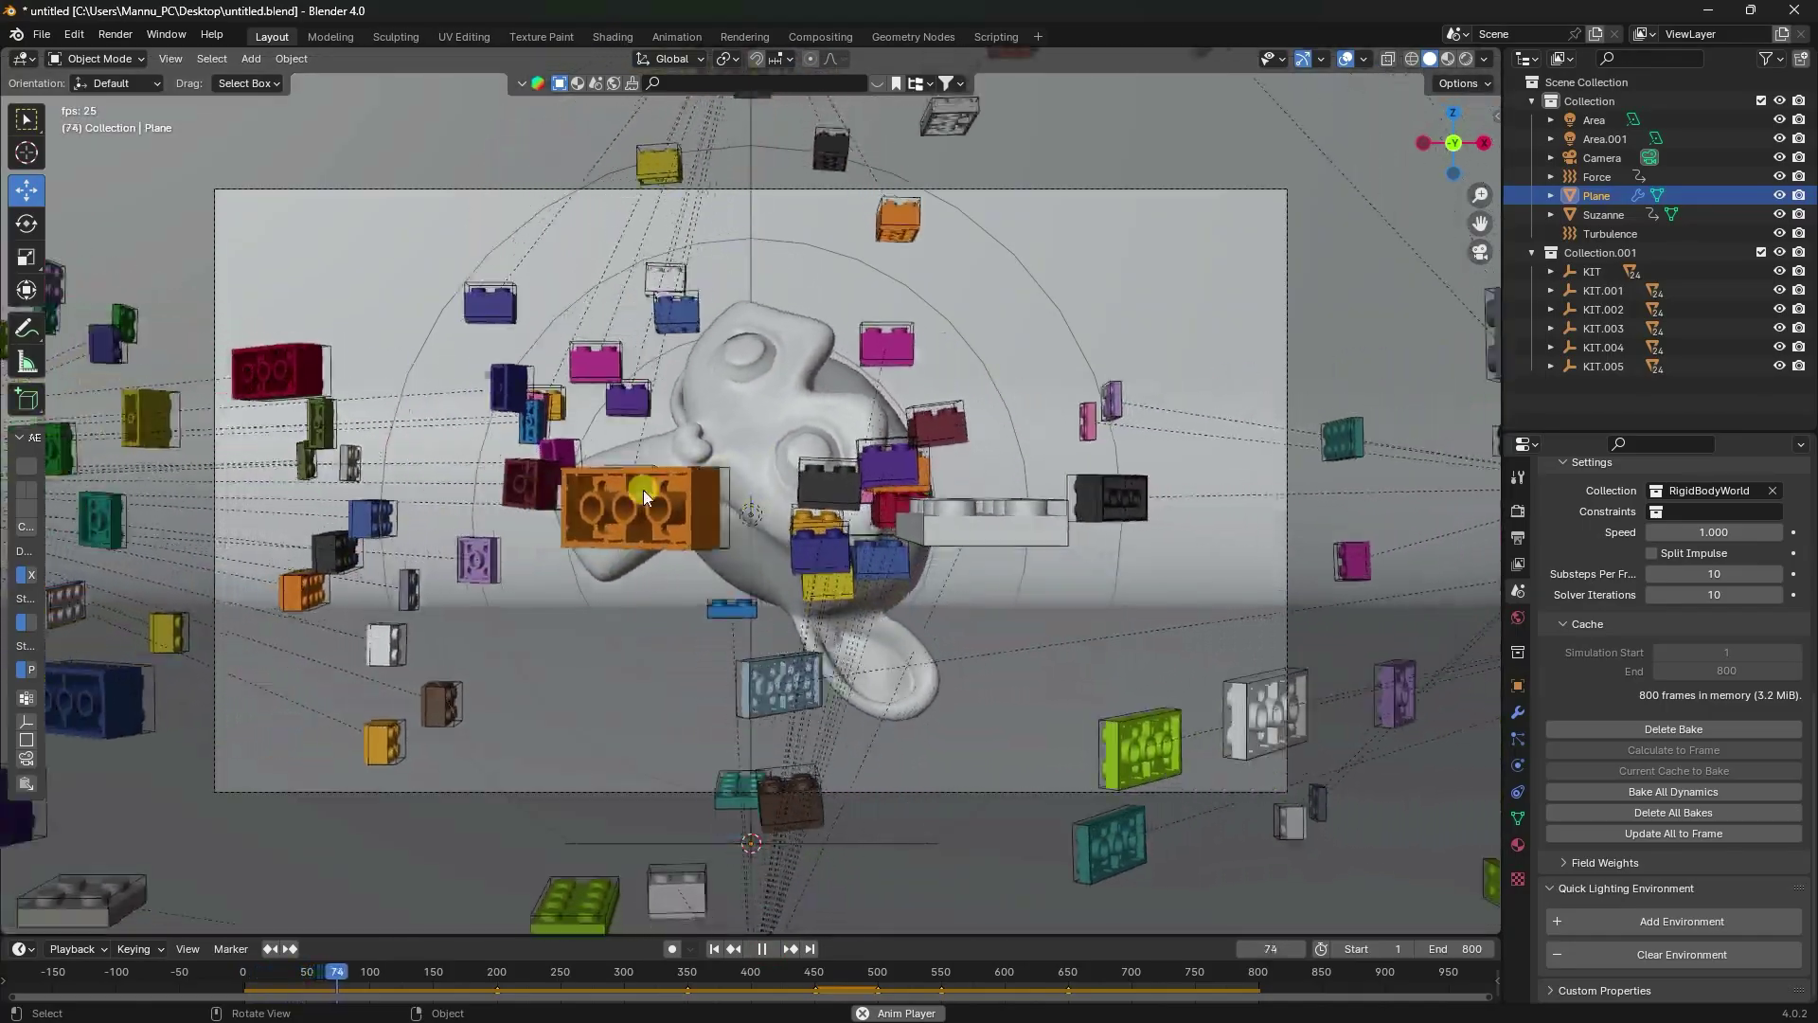
scroll(709, 462, up, 1)
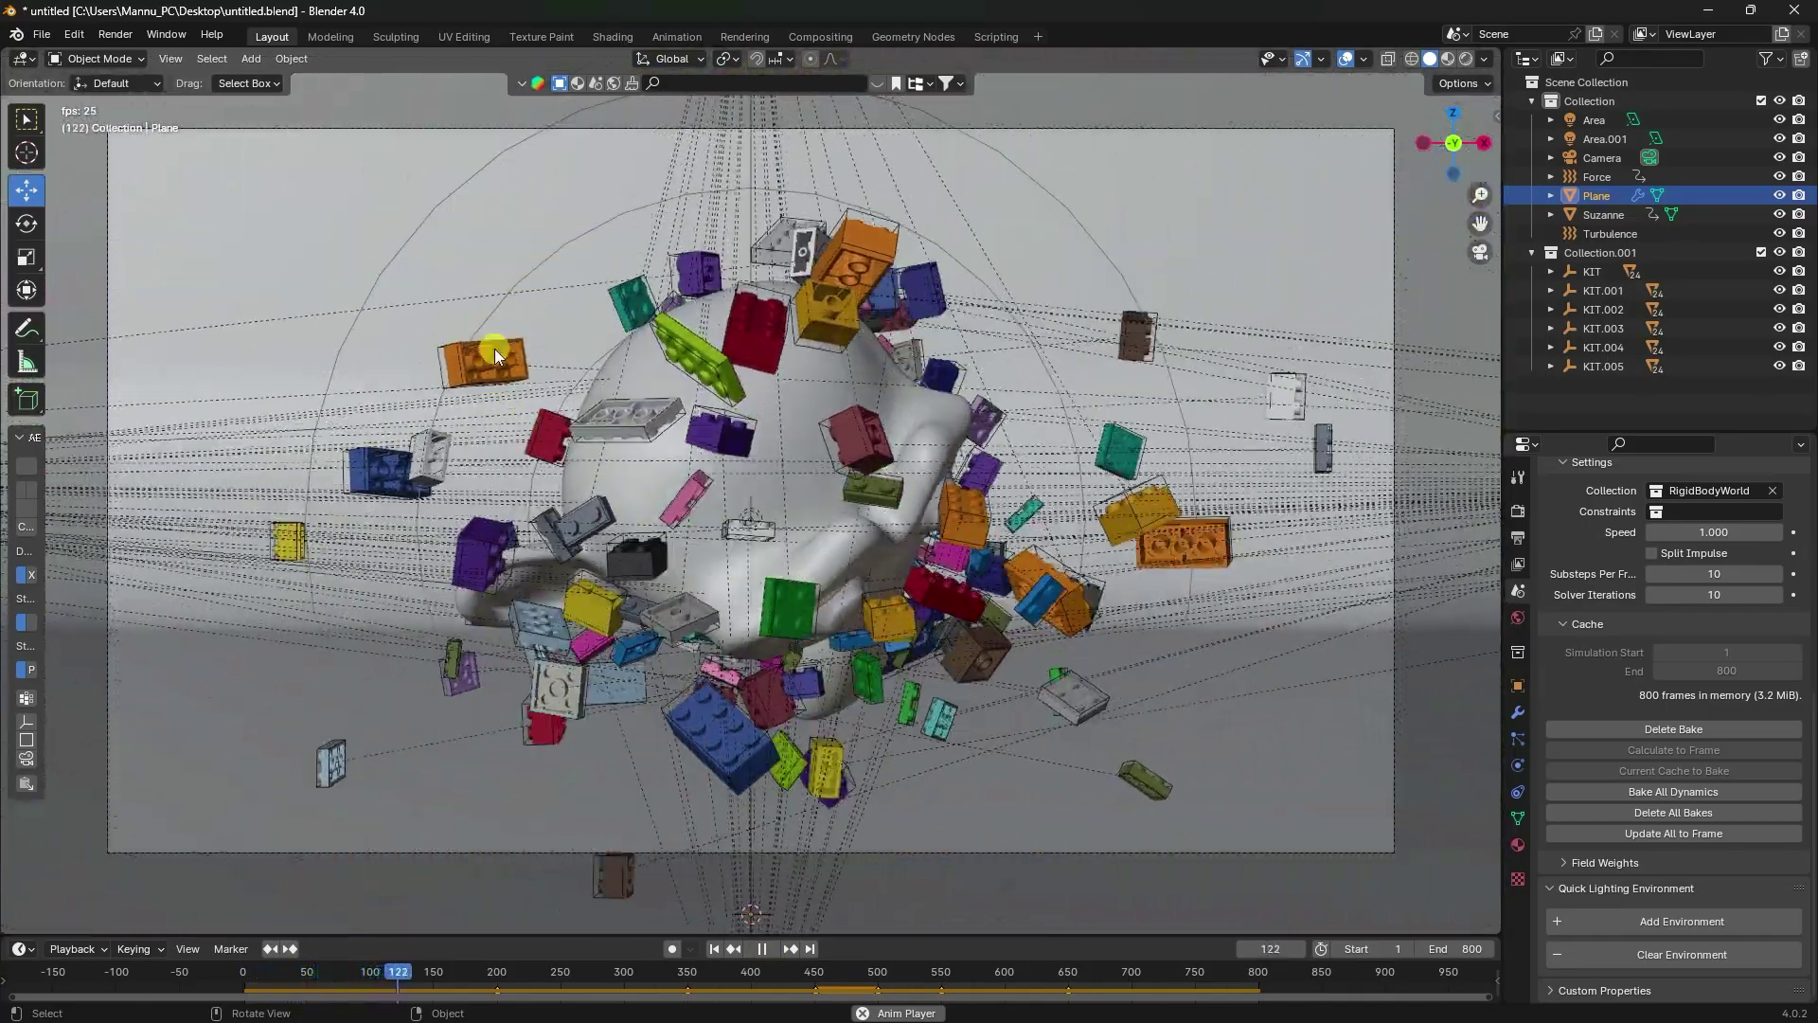
scroll(685, 457, up, 2)
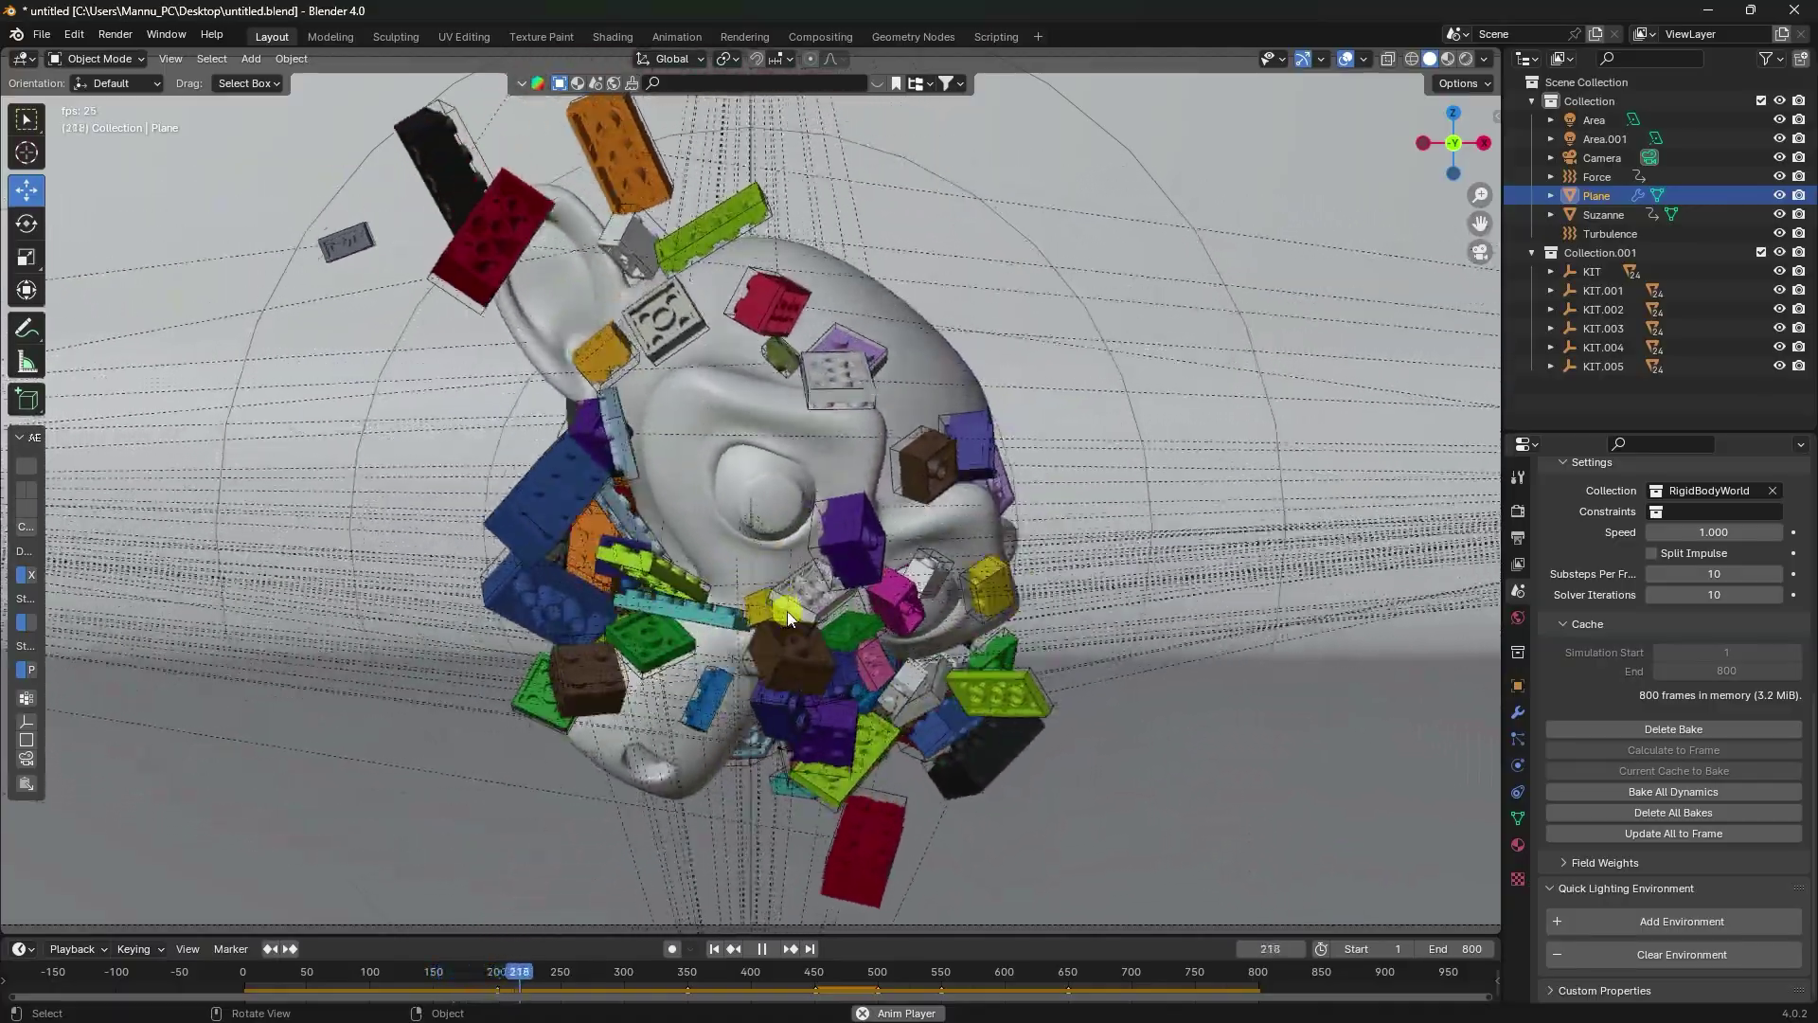
scroll(747, 780, down, 2)
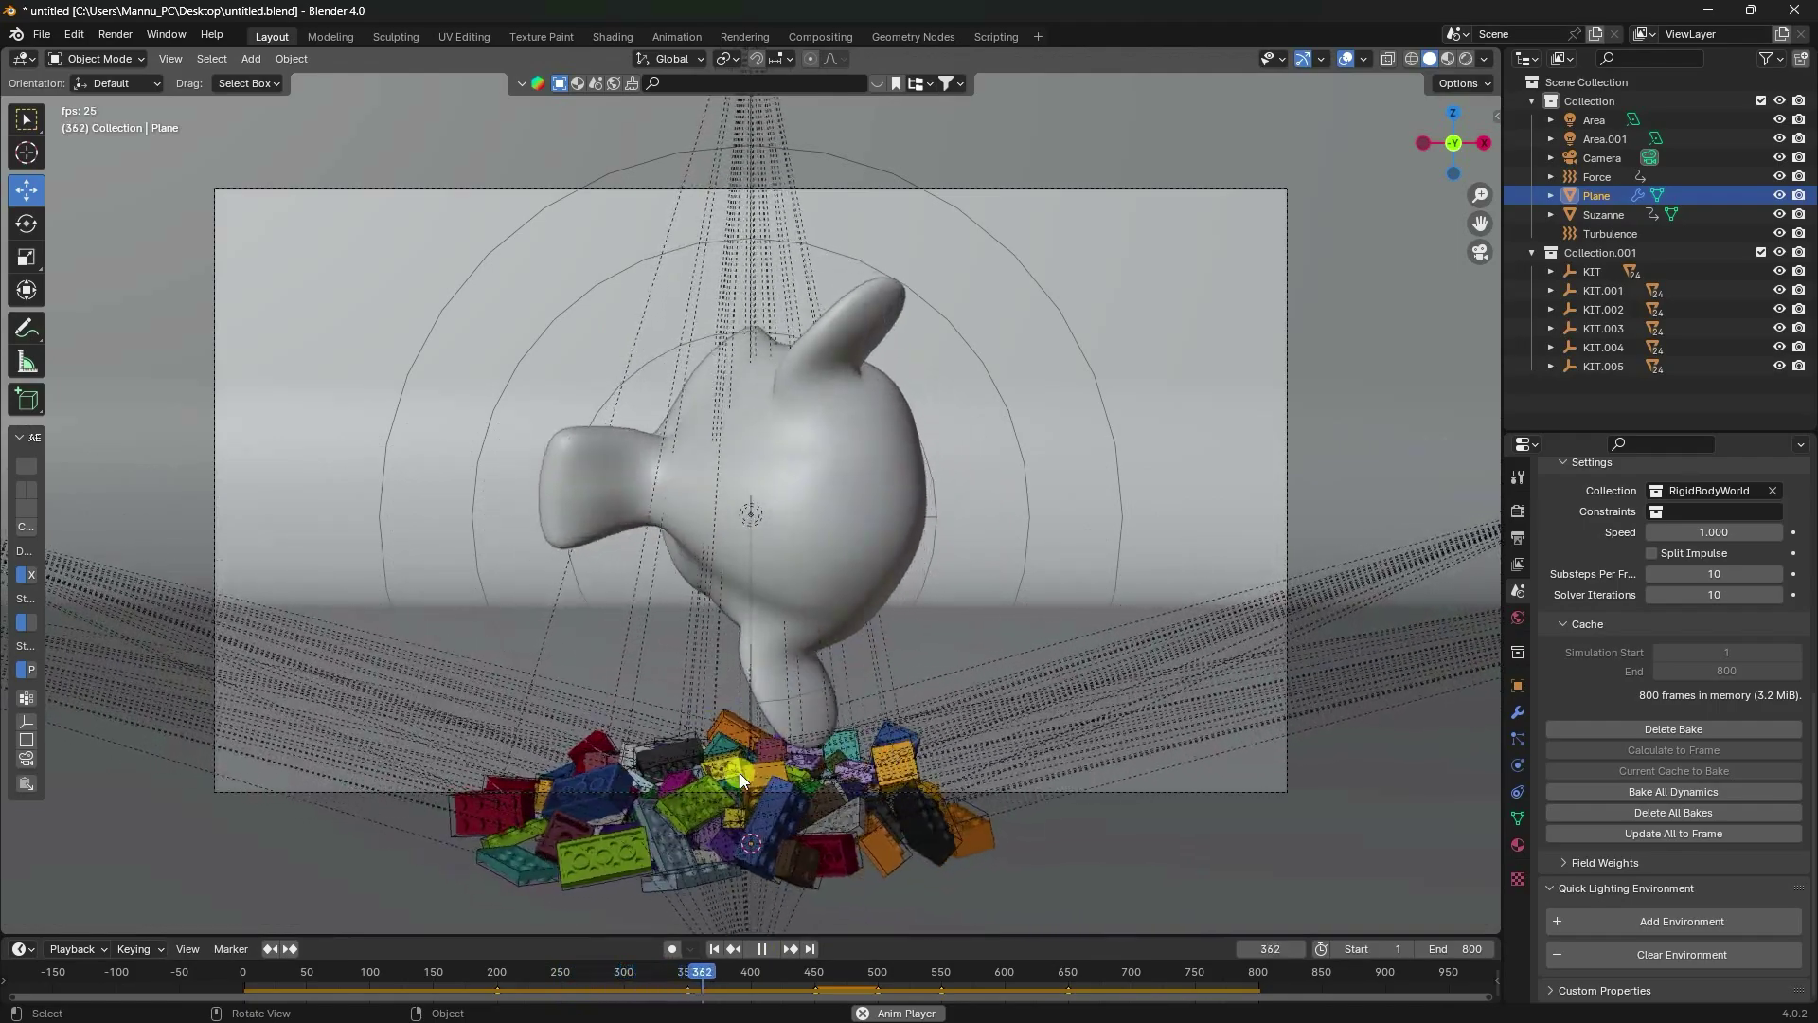
click(763, 948)
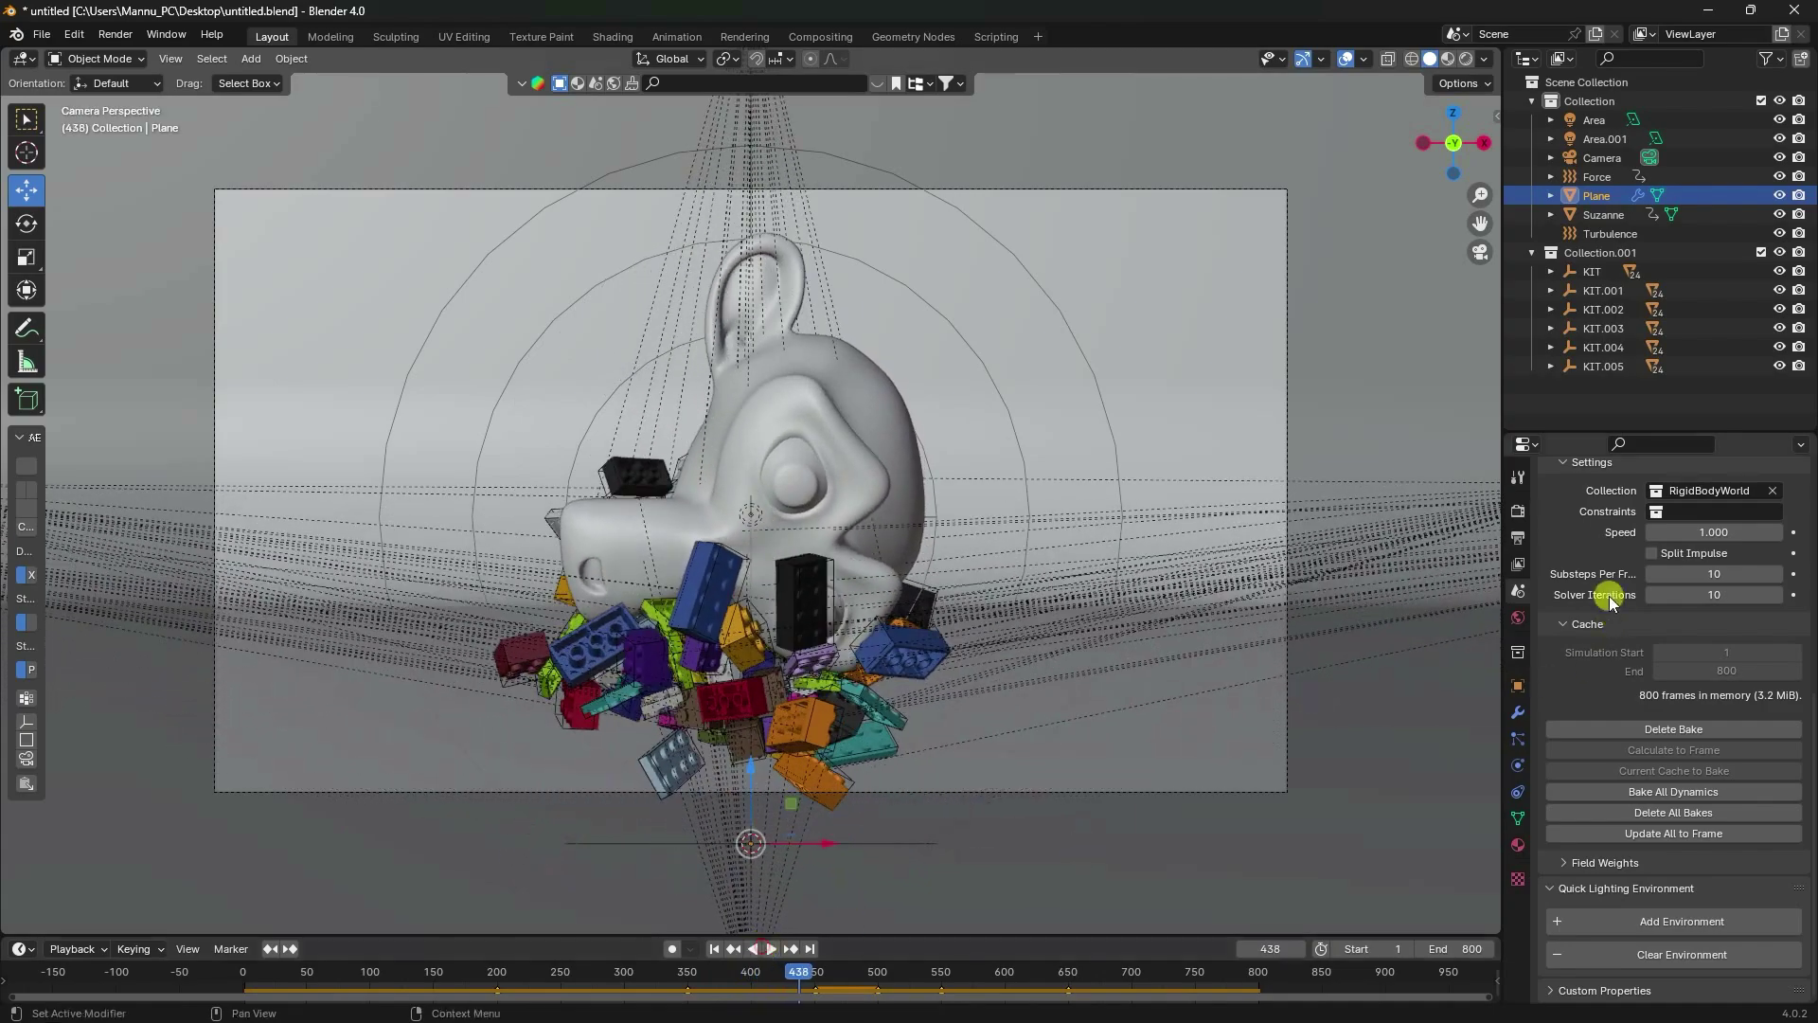
Set the output frame rate to 29.97 fps.
click(1518, 537)
click(1709, 527)
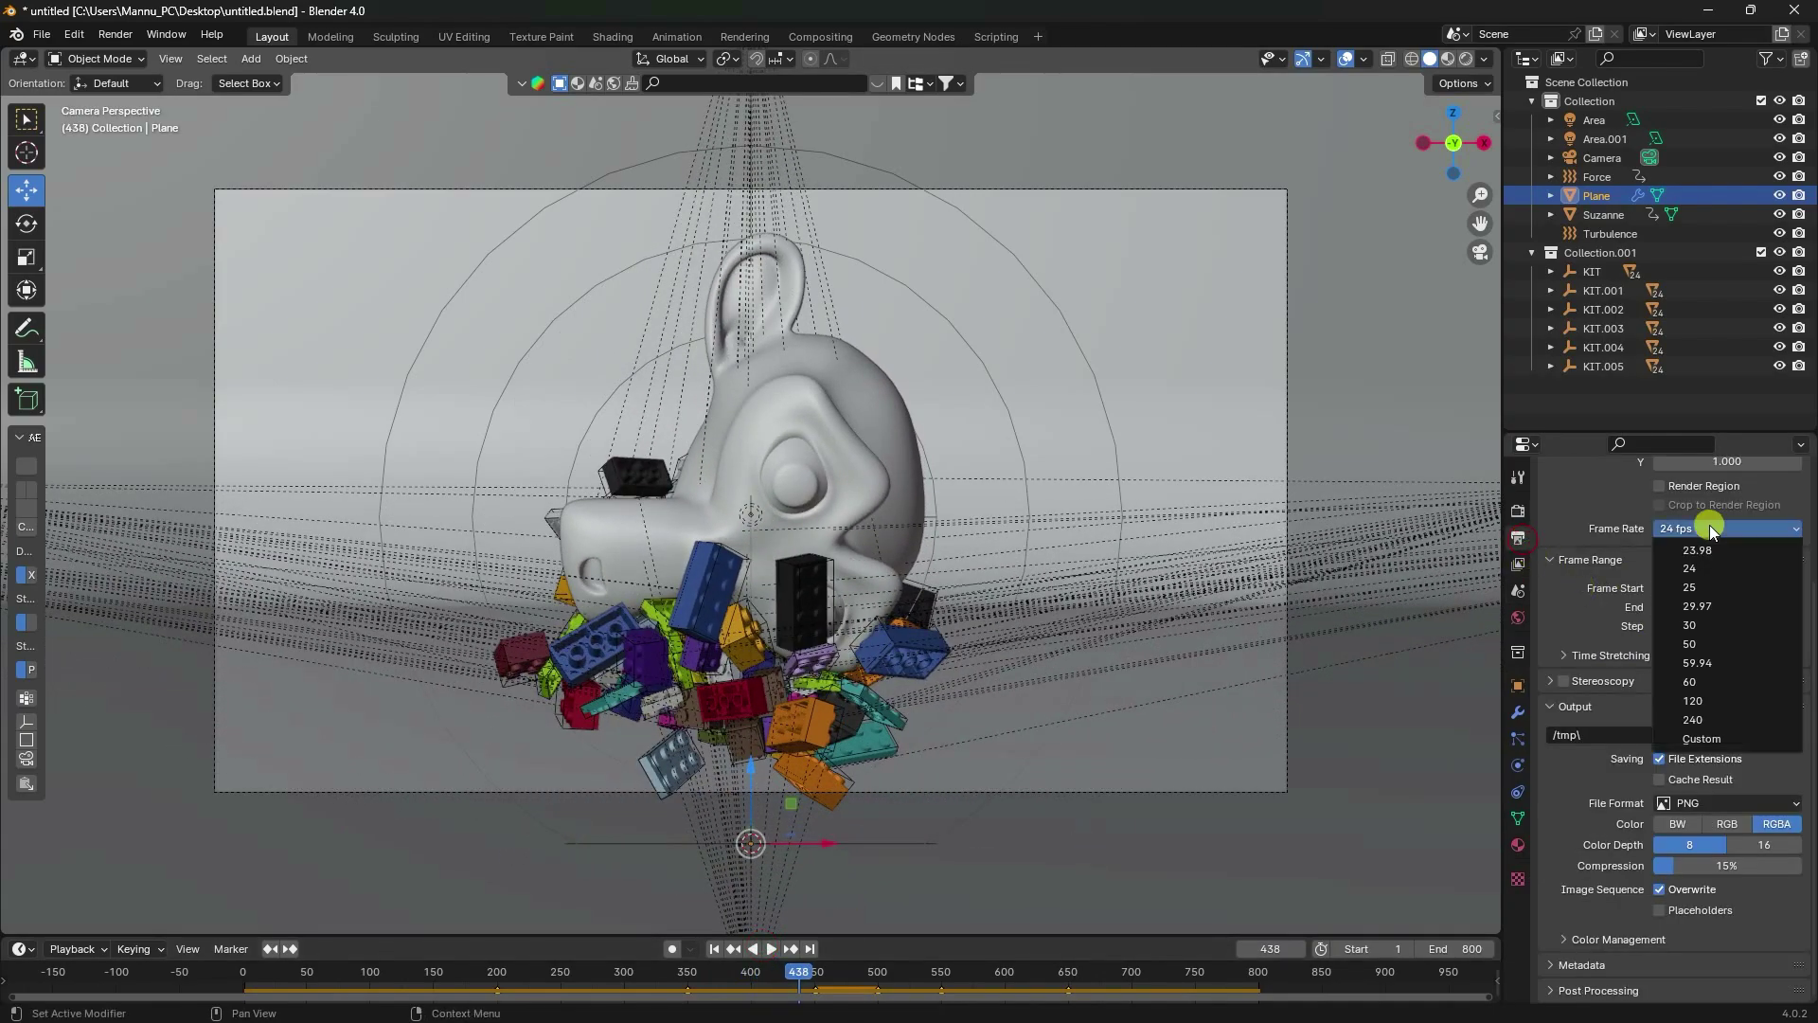
click(1699, 607)
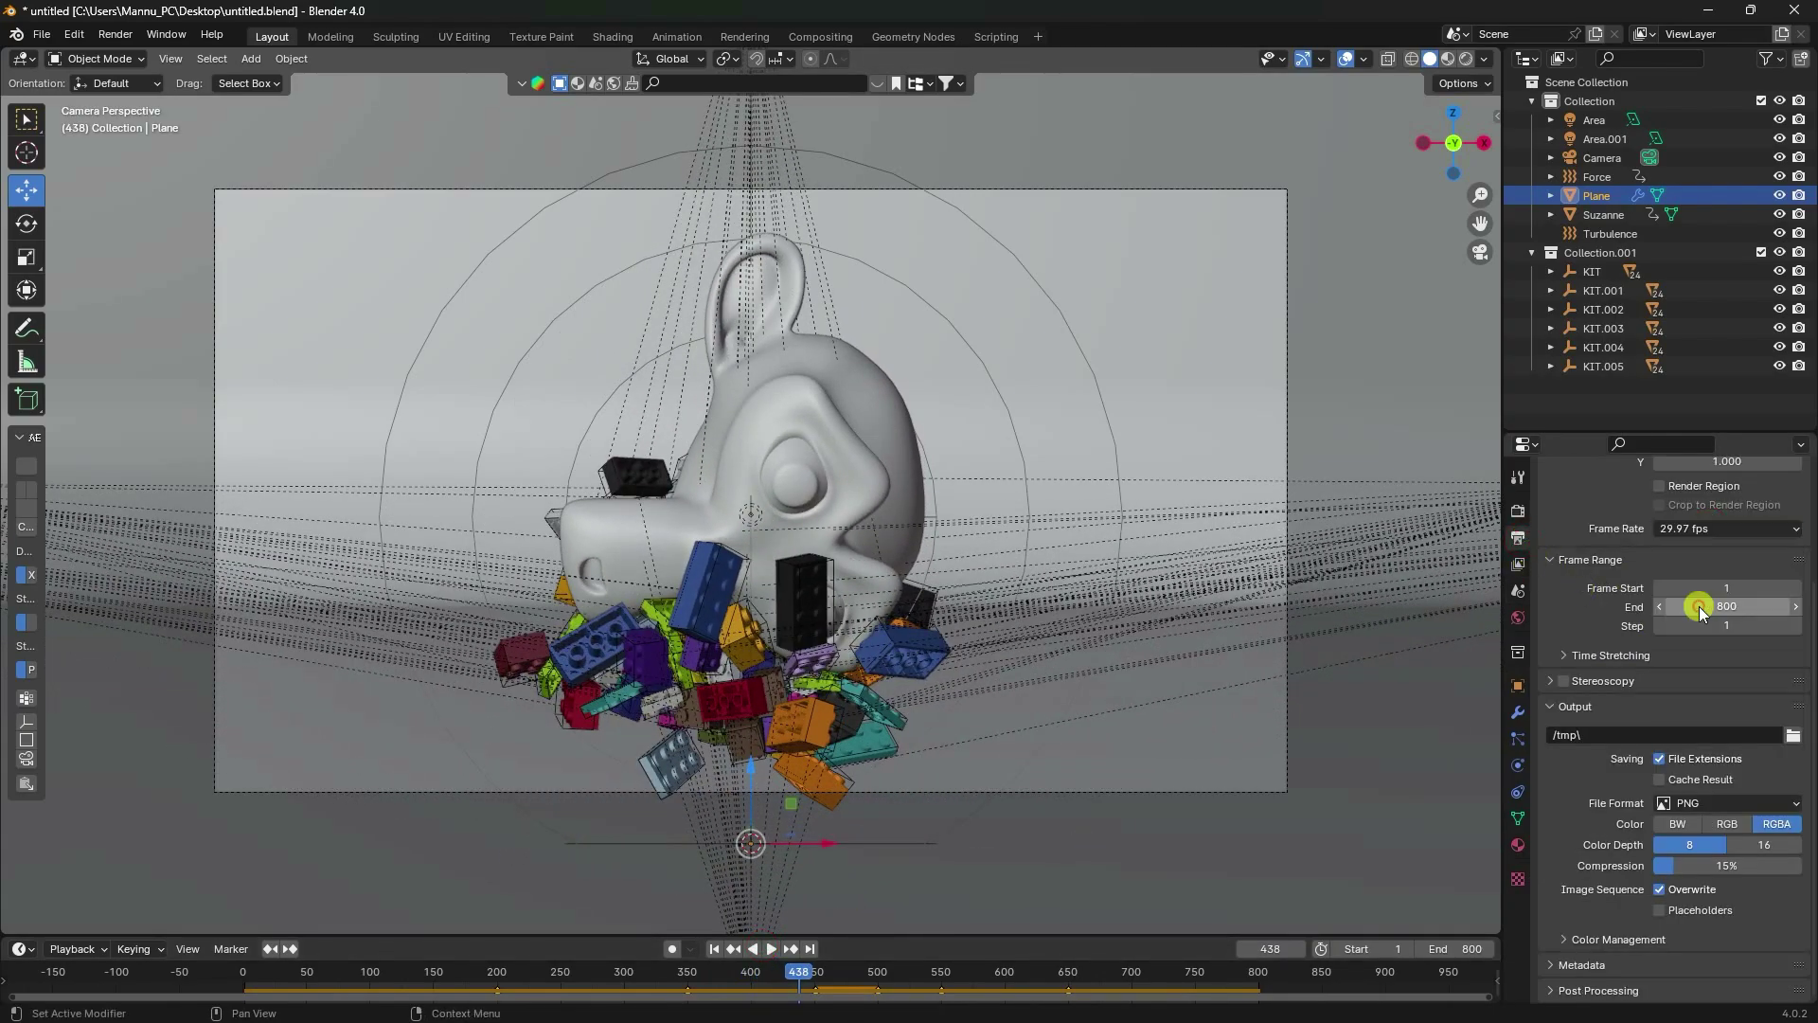
Create a folder named New Folder on the Desktop and set it as the render output location with file name 1.
click(1793, 737)
click(447, 361)
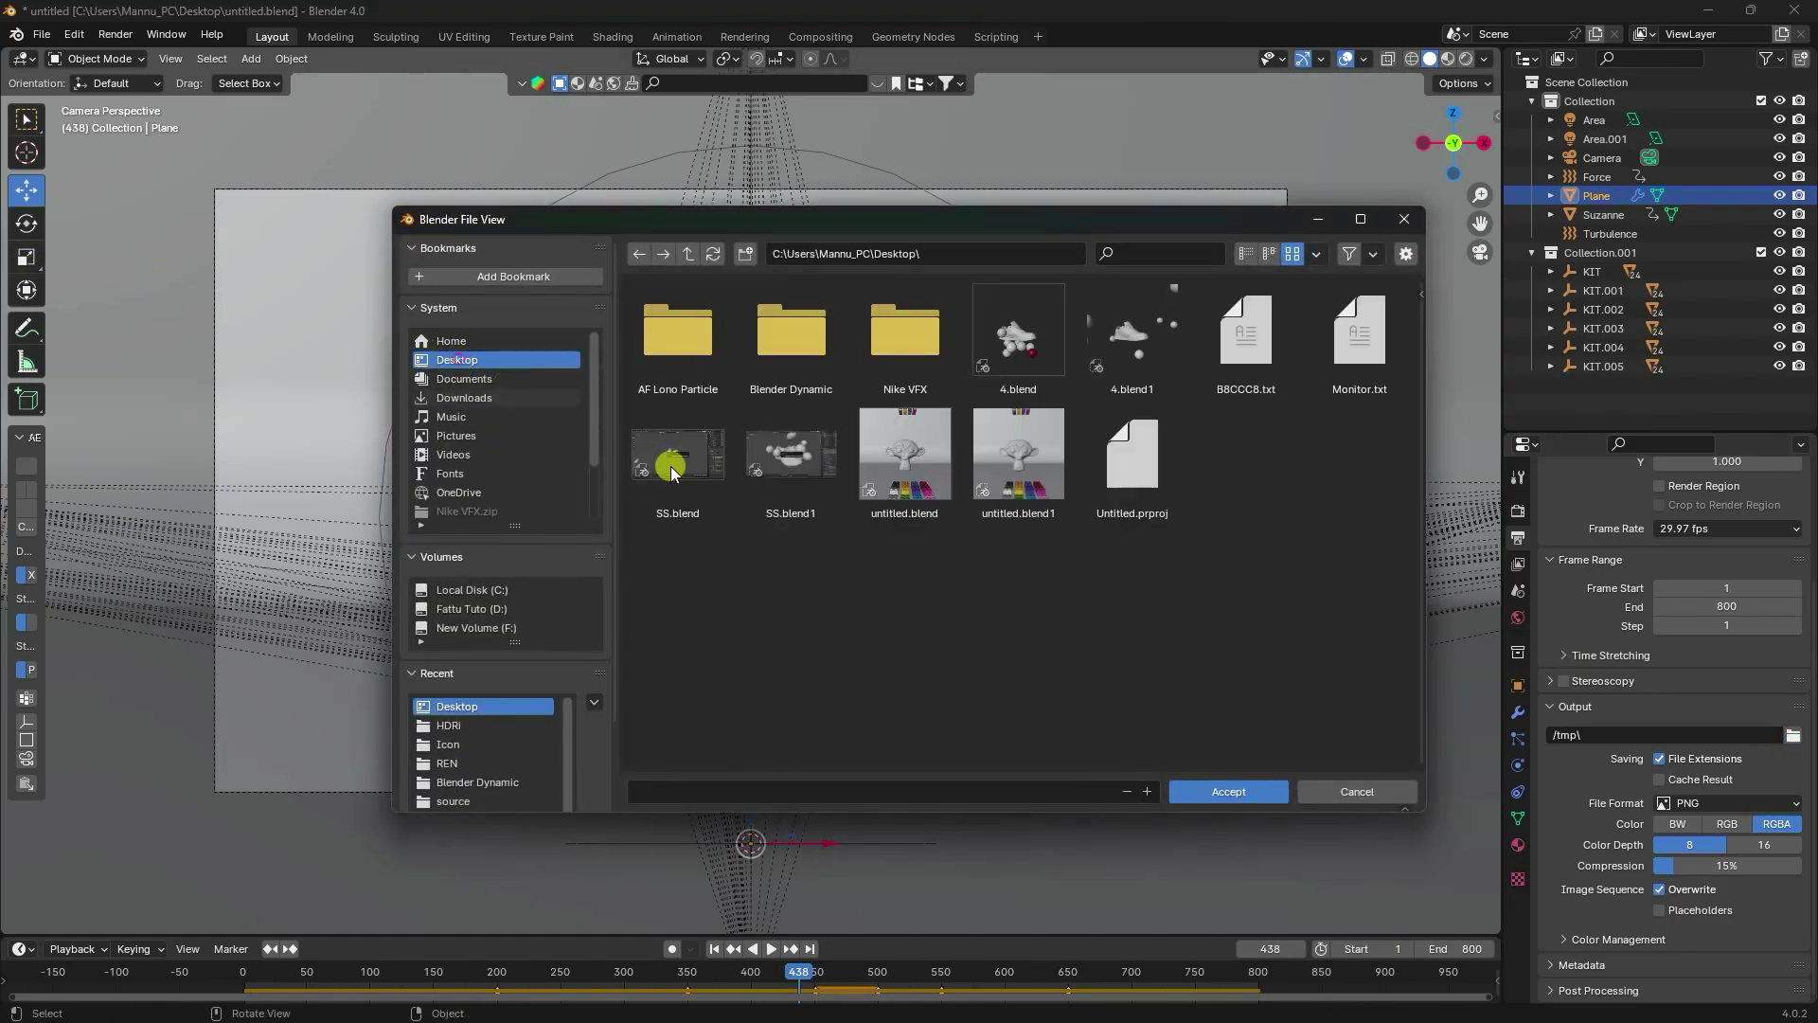
right_click(753, 581)
click(708, 682)
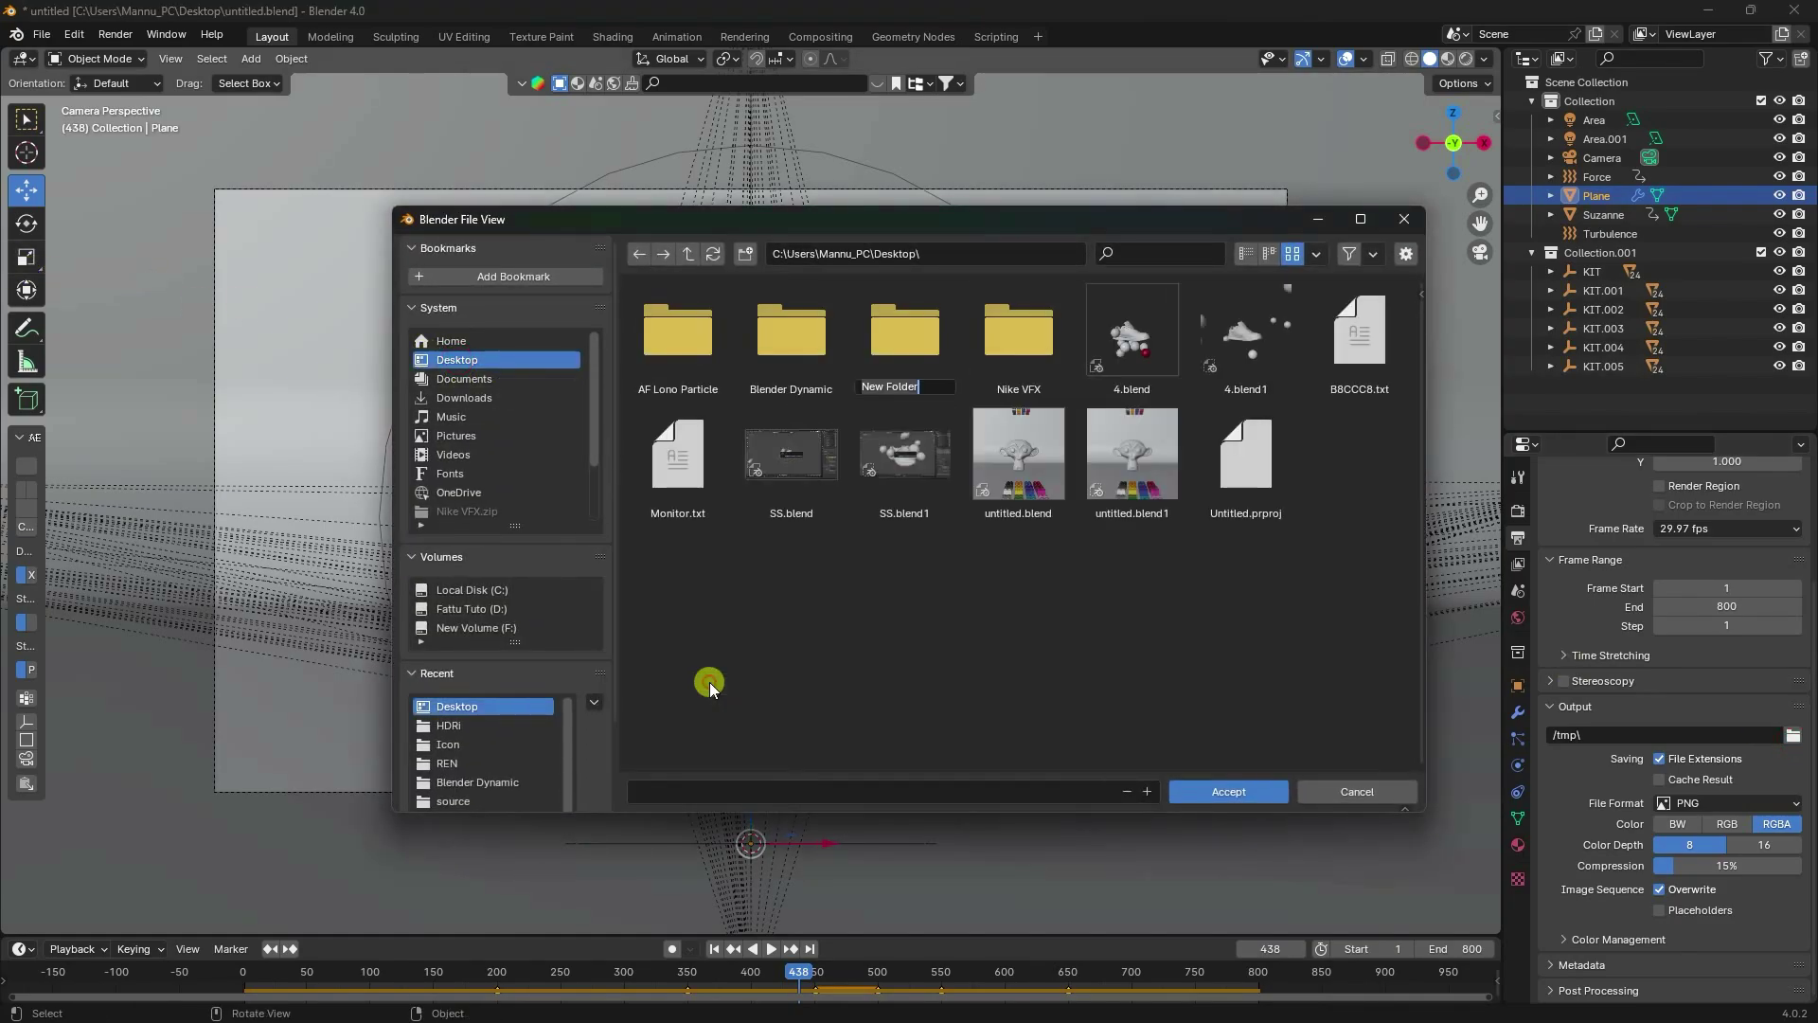
key(Return)
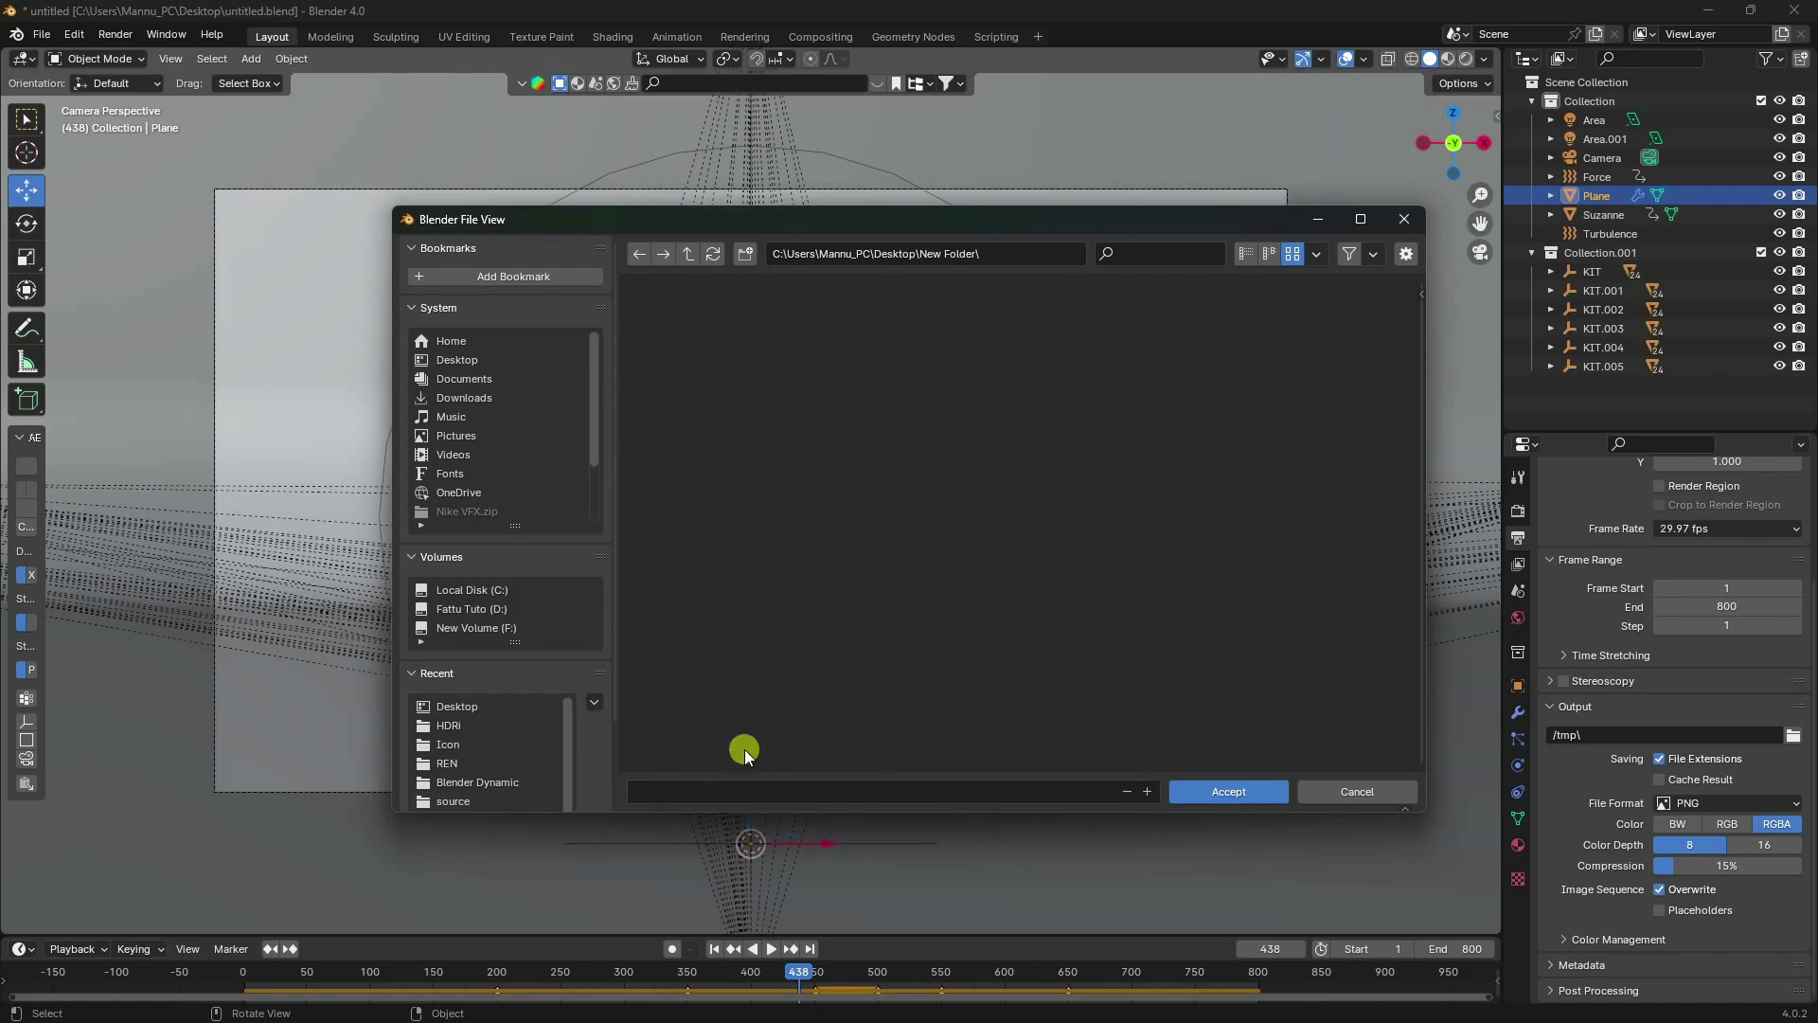
click(742, 789)
text(1)
click(1250, 790)
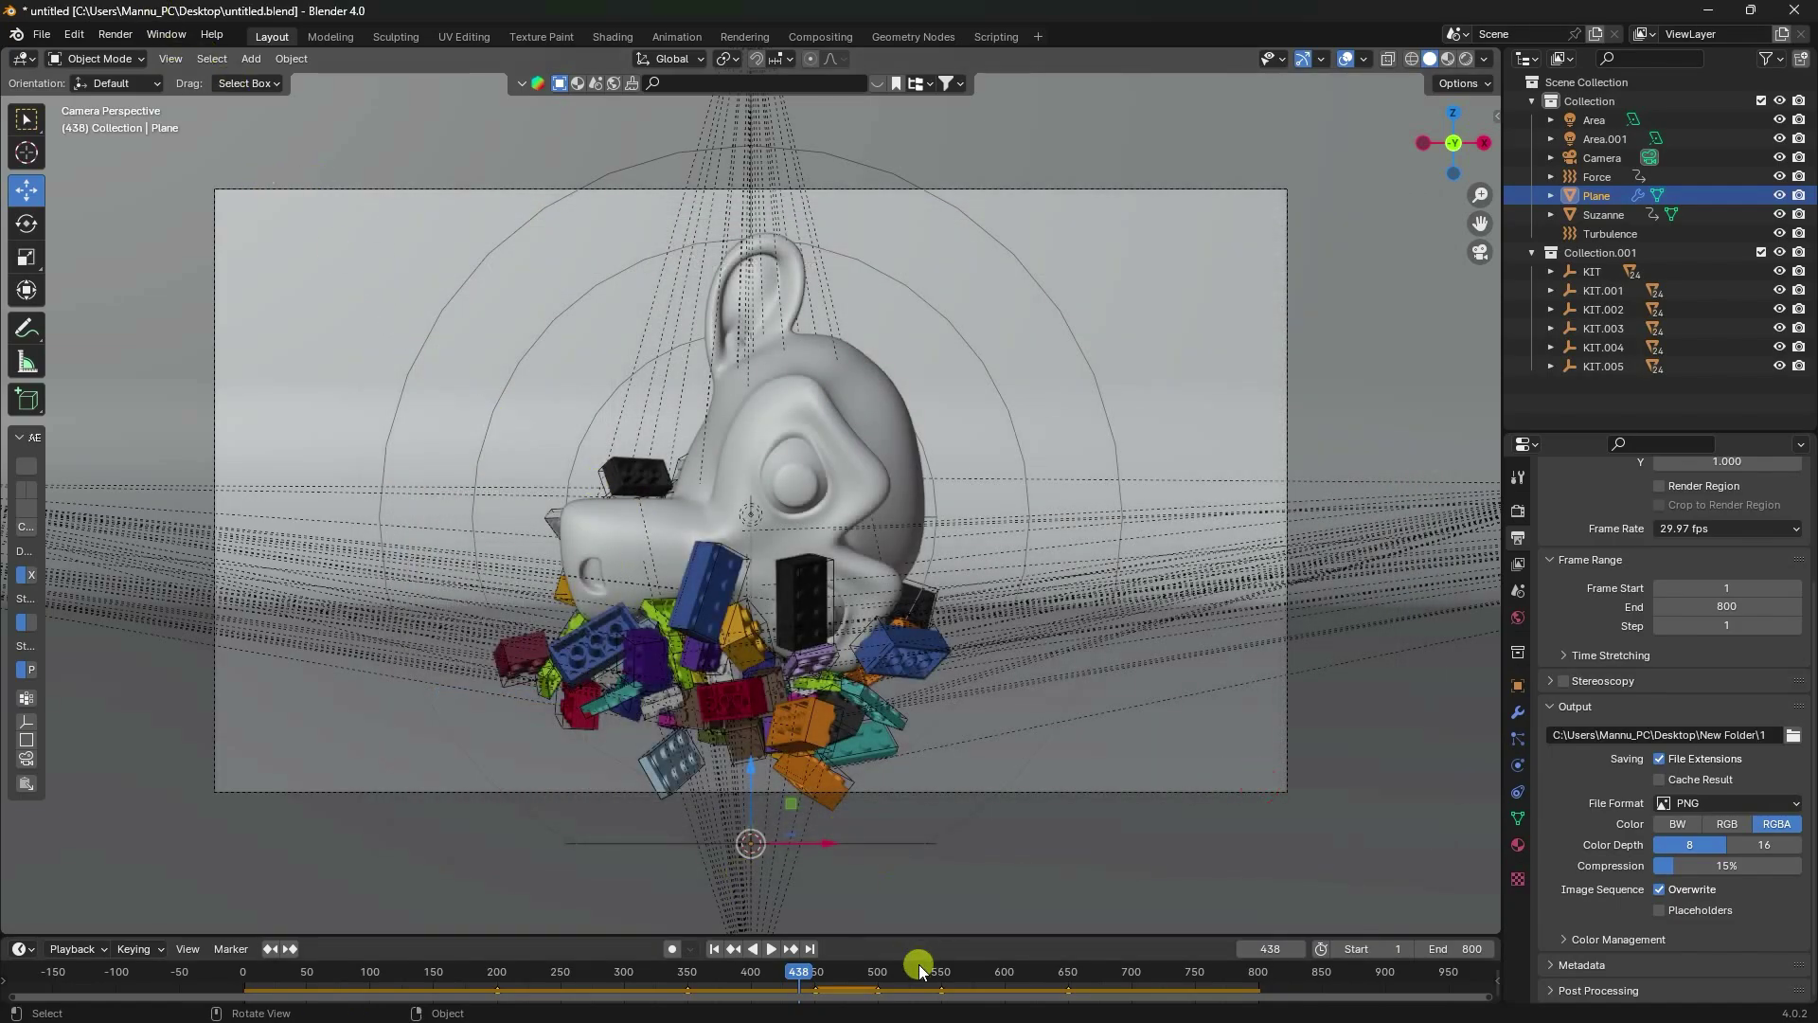
Move the playhead to frame 502 and render a still test image.
drag(800, 971, 878, 972)
click(115, 34)
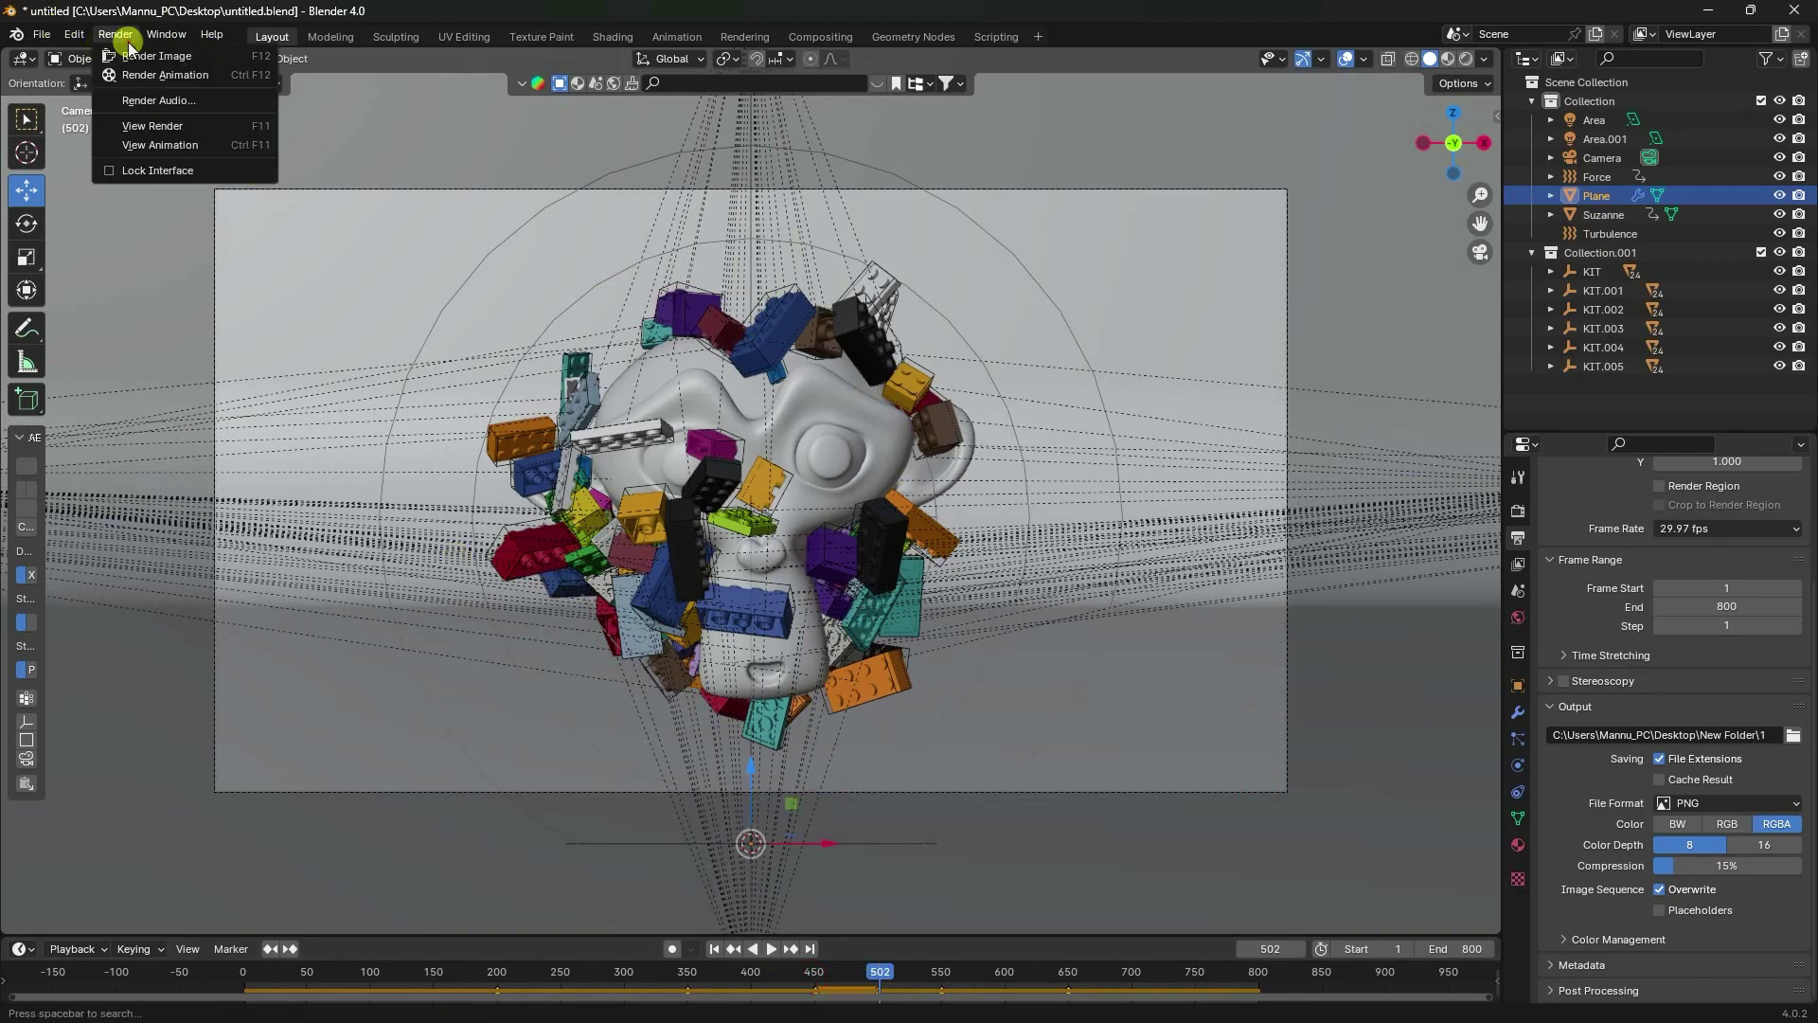
click(142, 58)
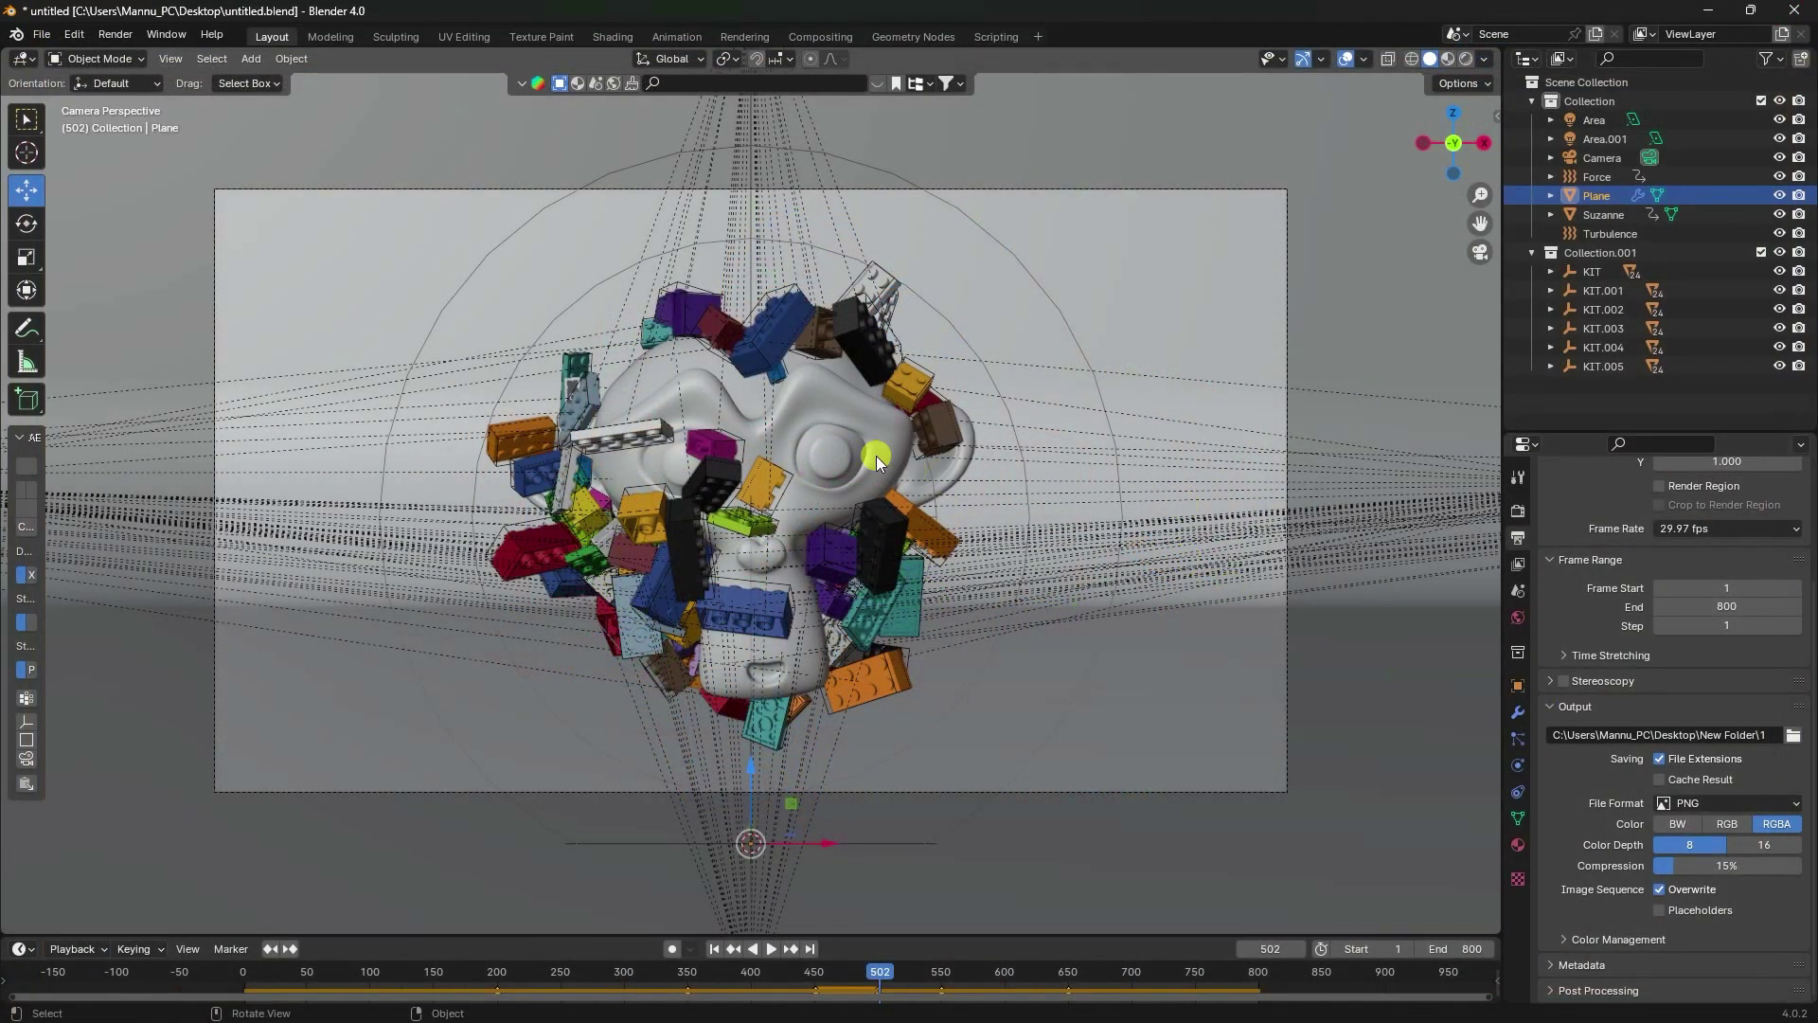
Set the Metallic value of the monkey head's material to 1.000.
click(845, 417)
click(1519, 844)
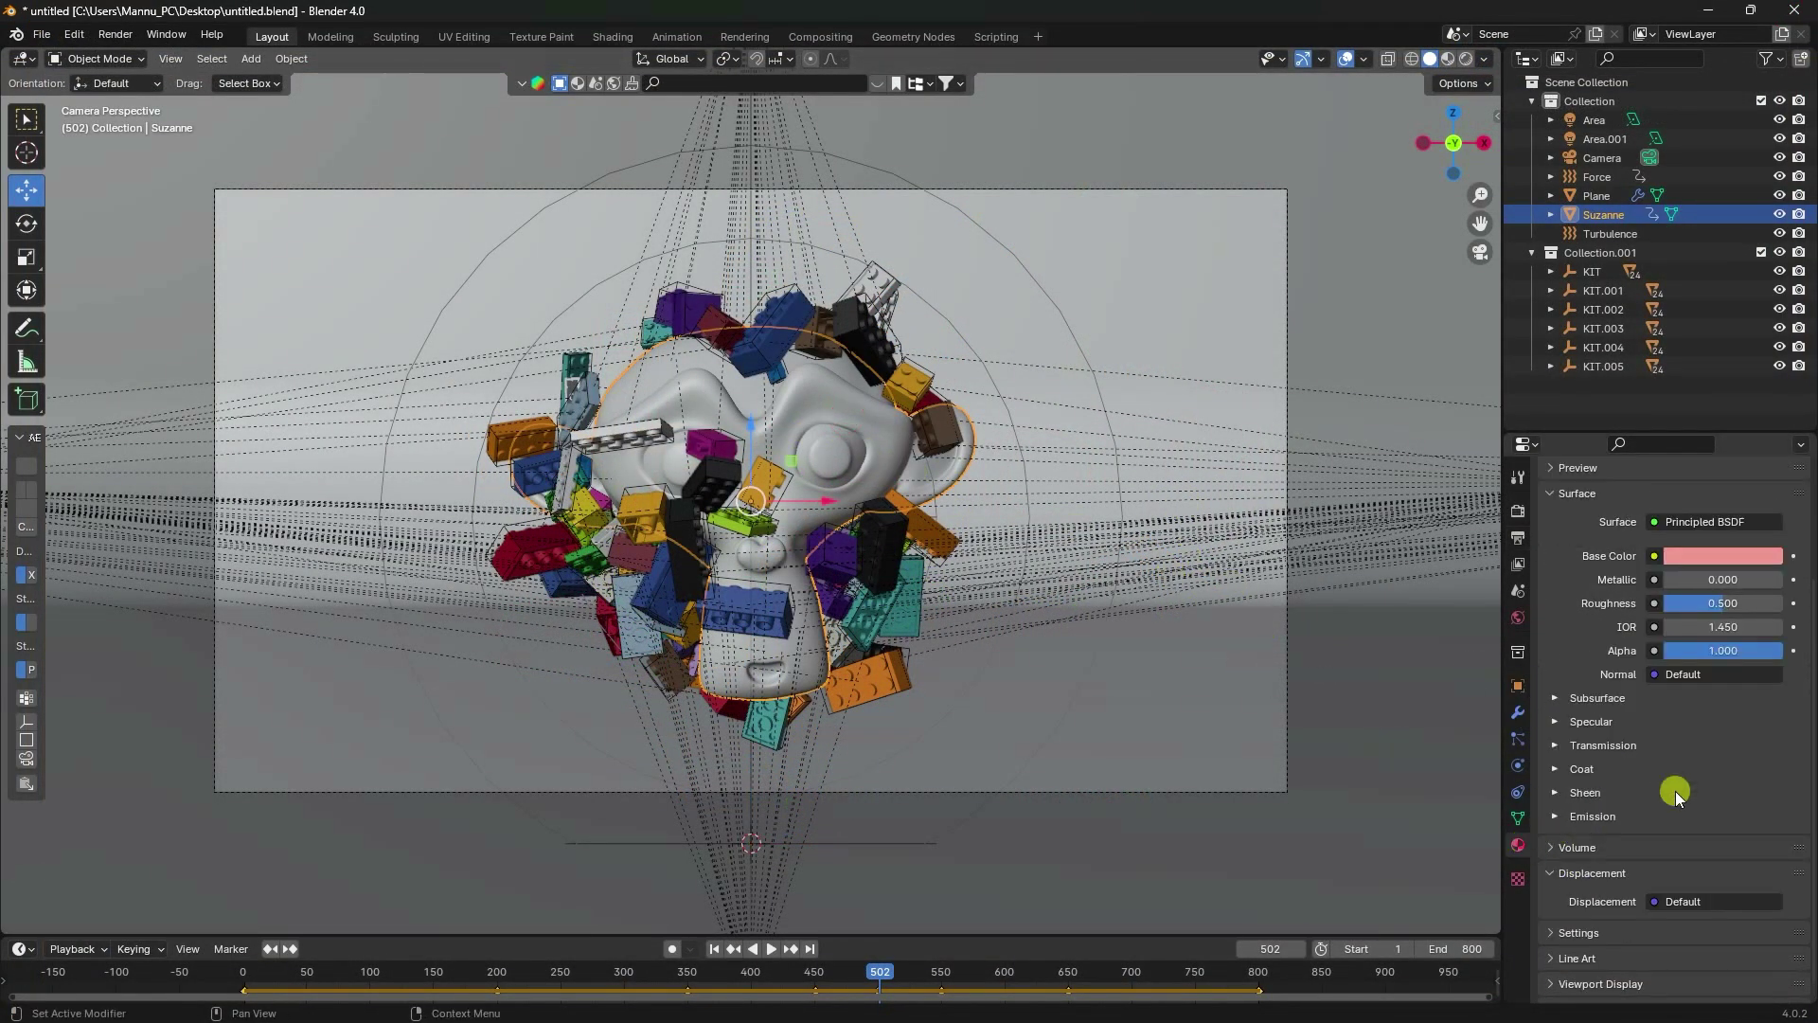
scroll(1610, 621, up, 2)
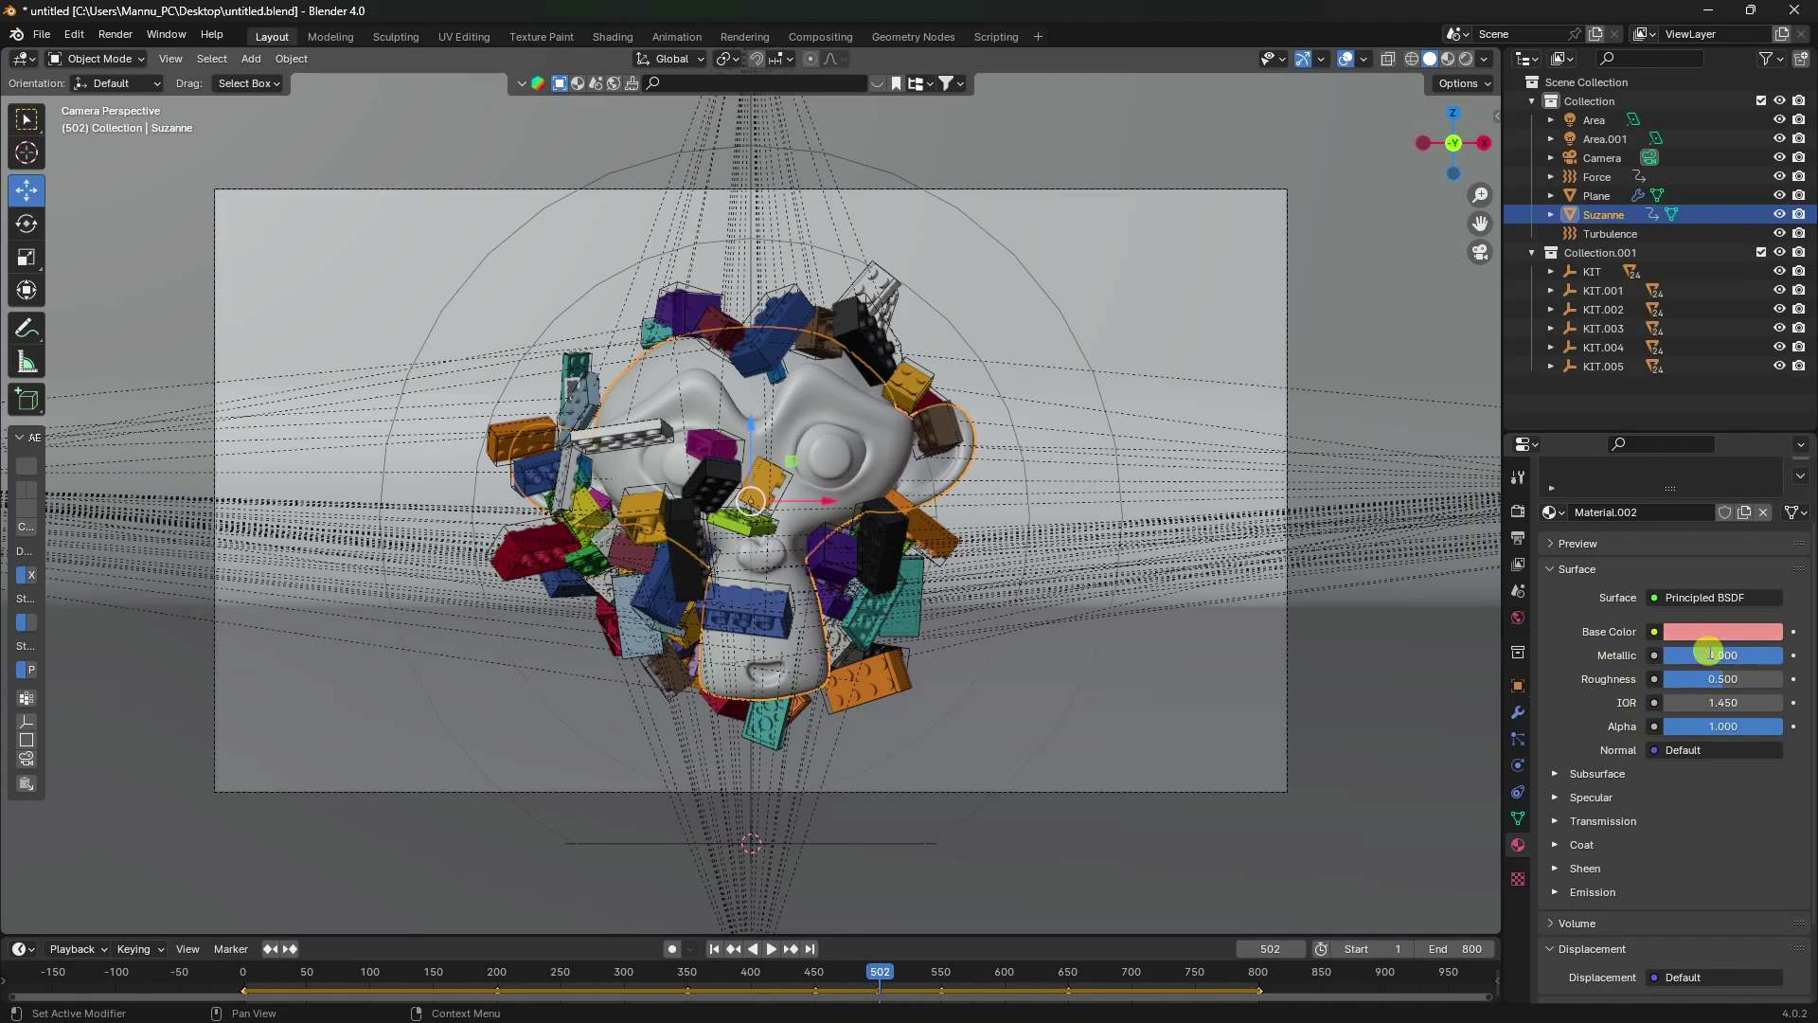
Render frame 502 again to check the metallic monkey head, and close the render window.
click(115, 34)
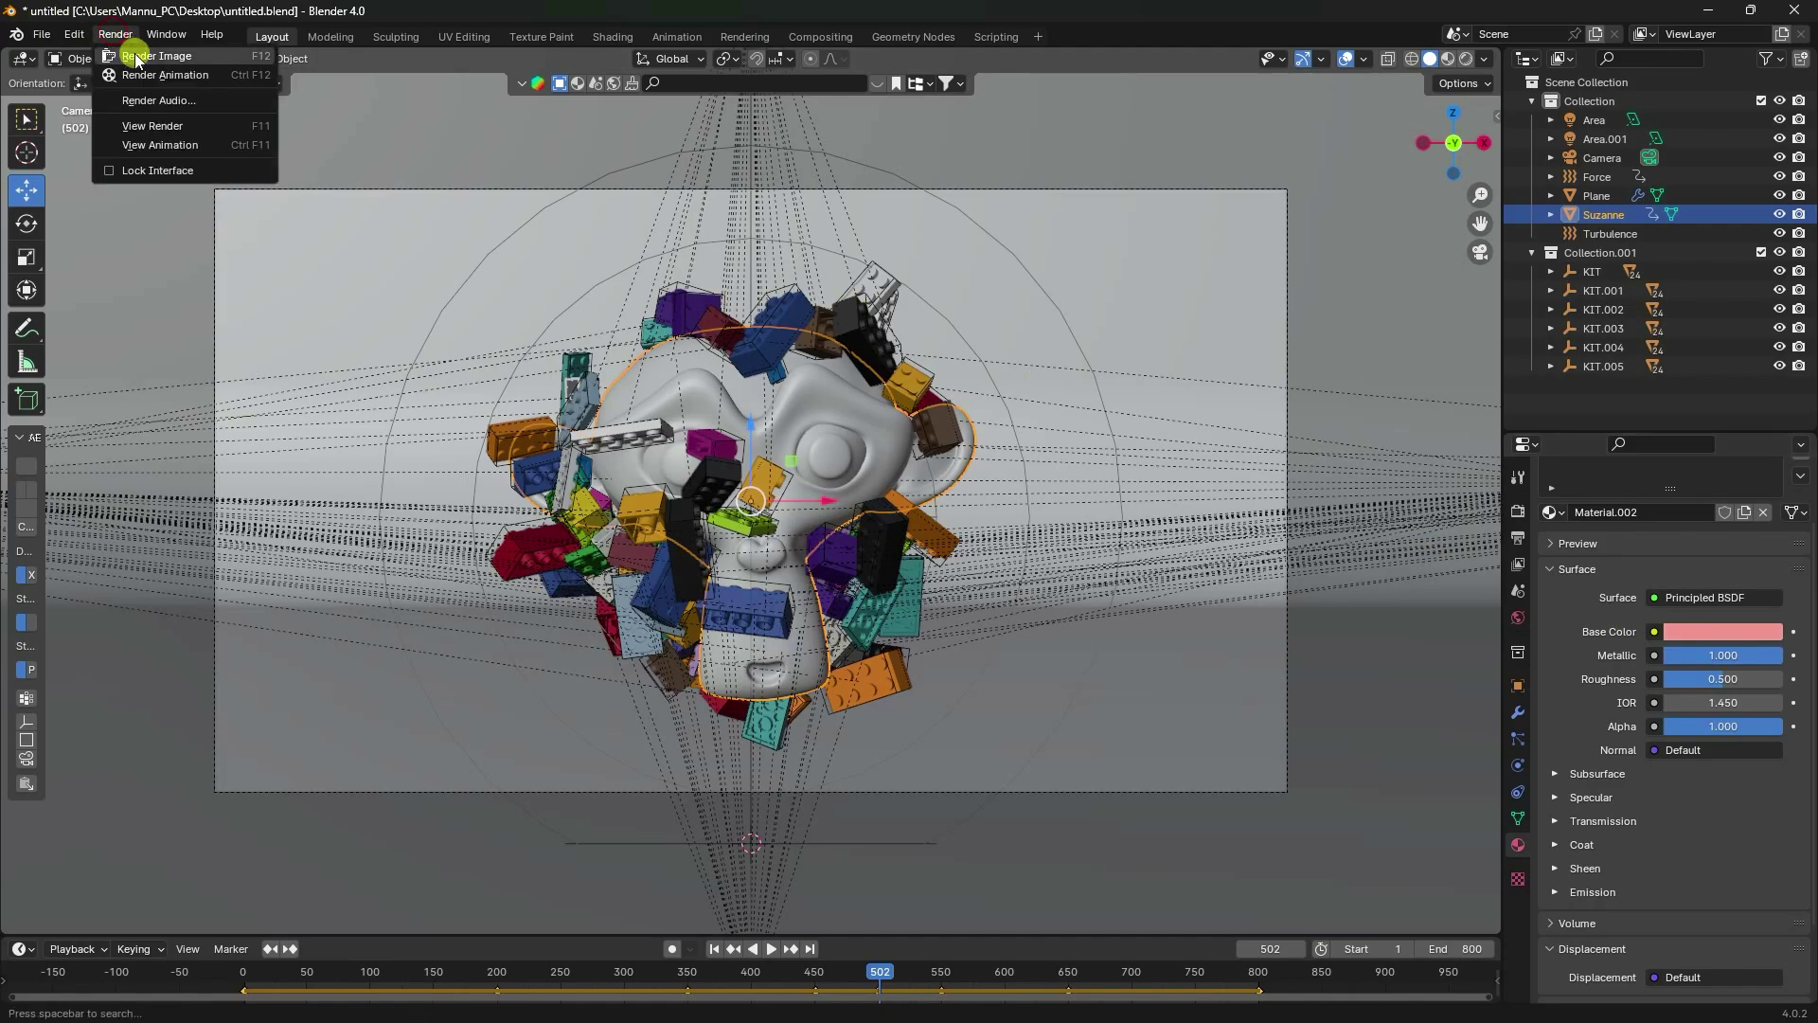
click(138, 57)
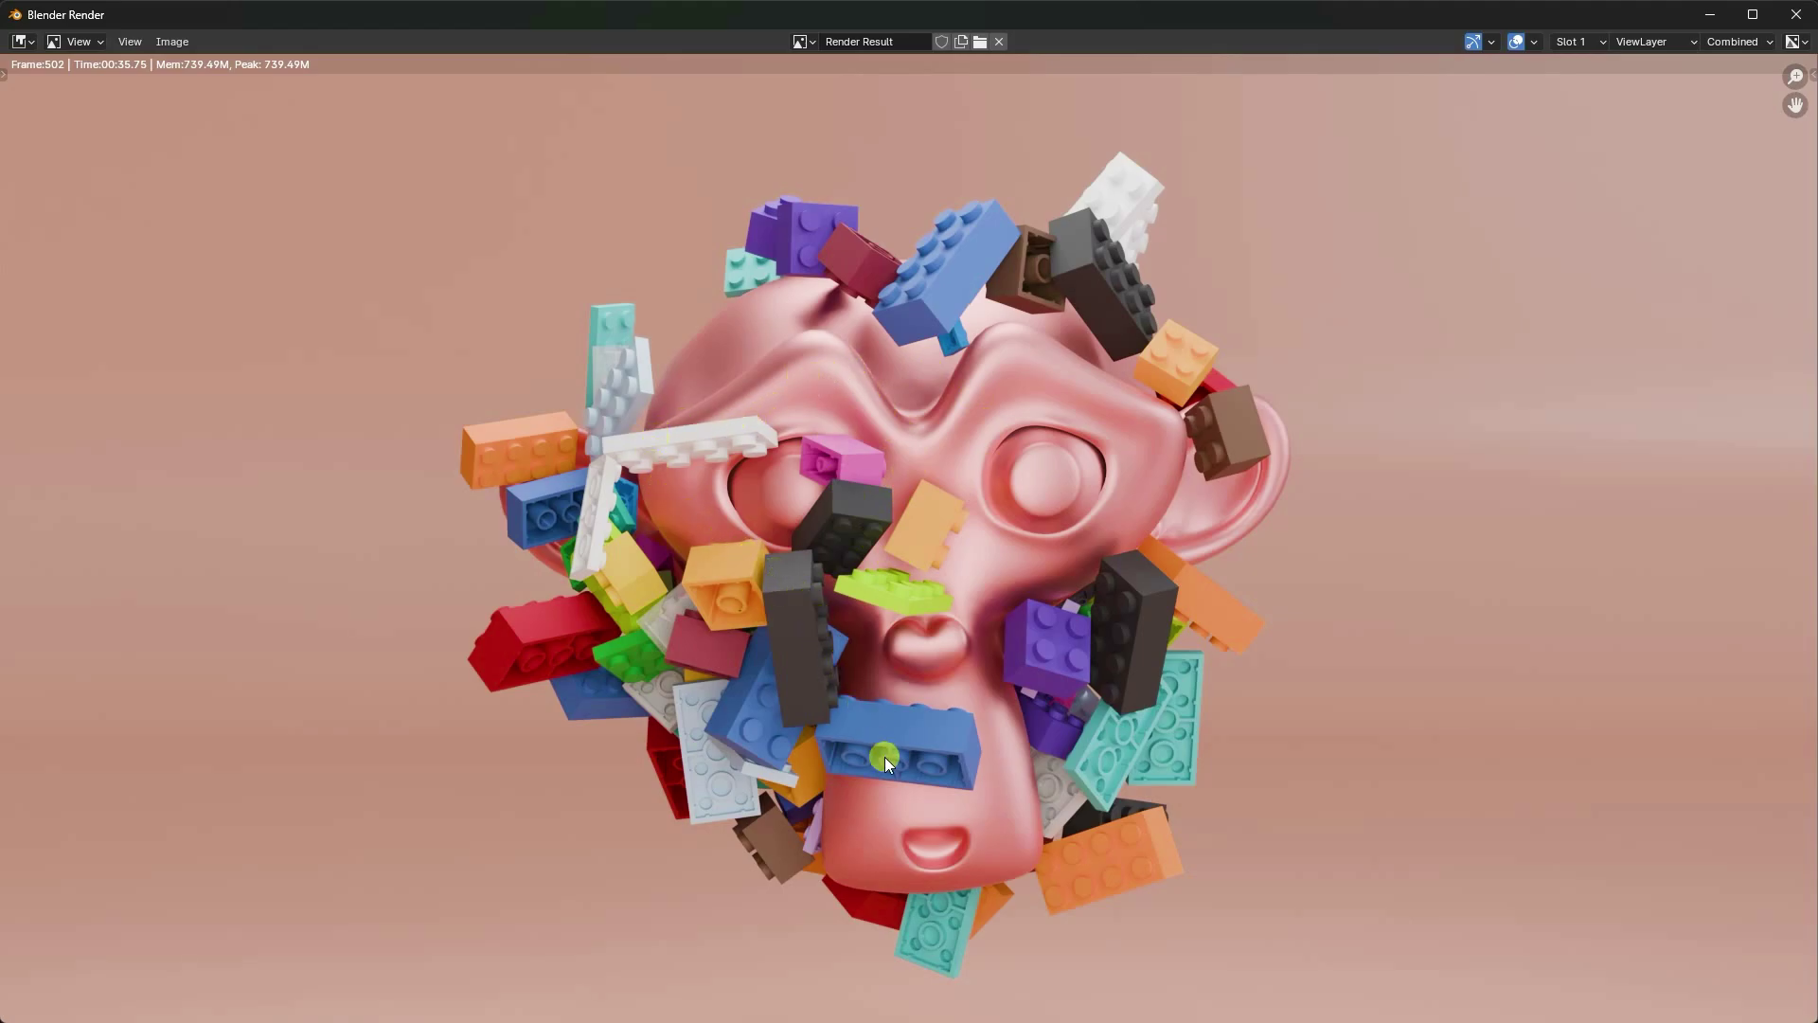
click(1796, 14)
Return to frame 1 and render the full animation.
click(714, 949)
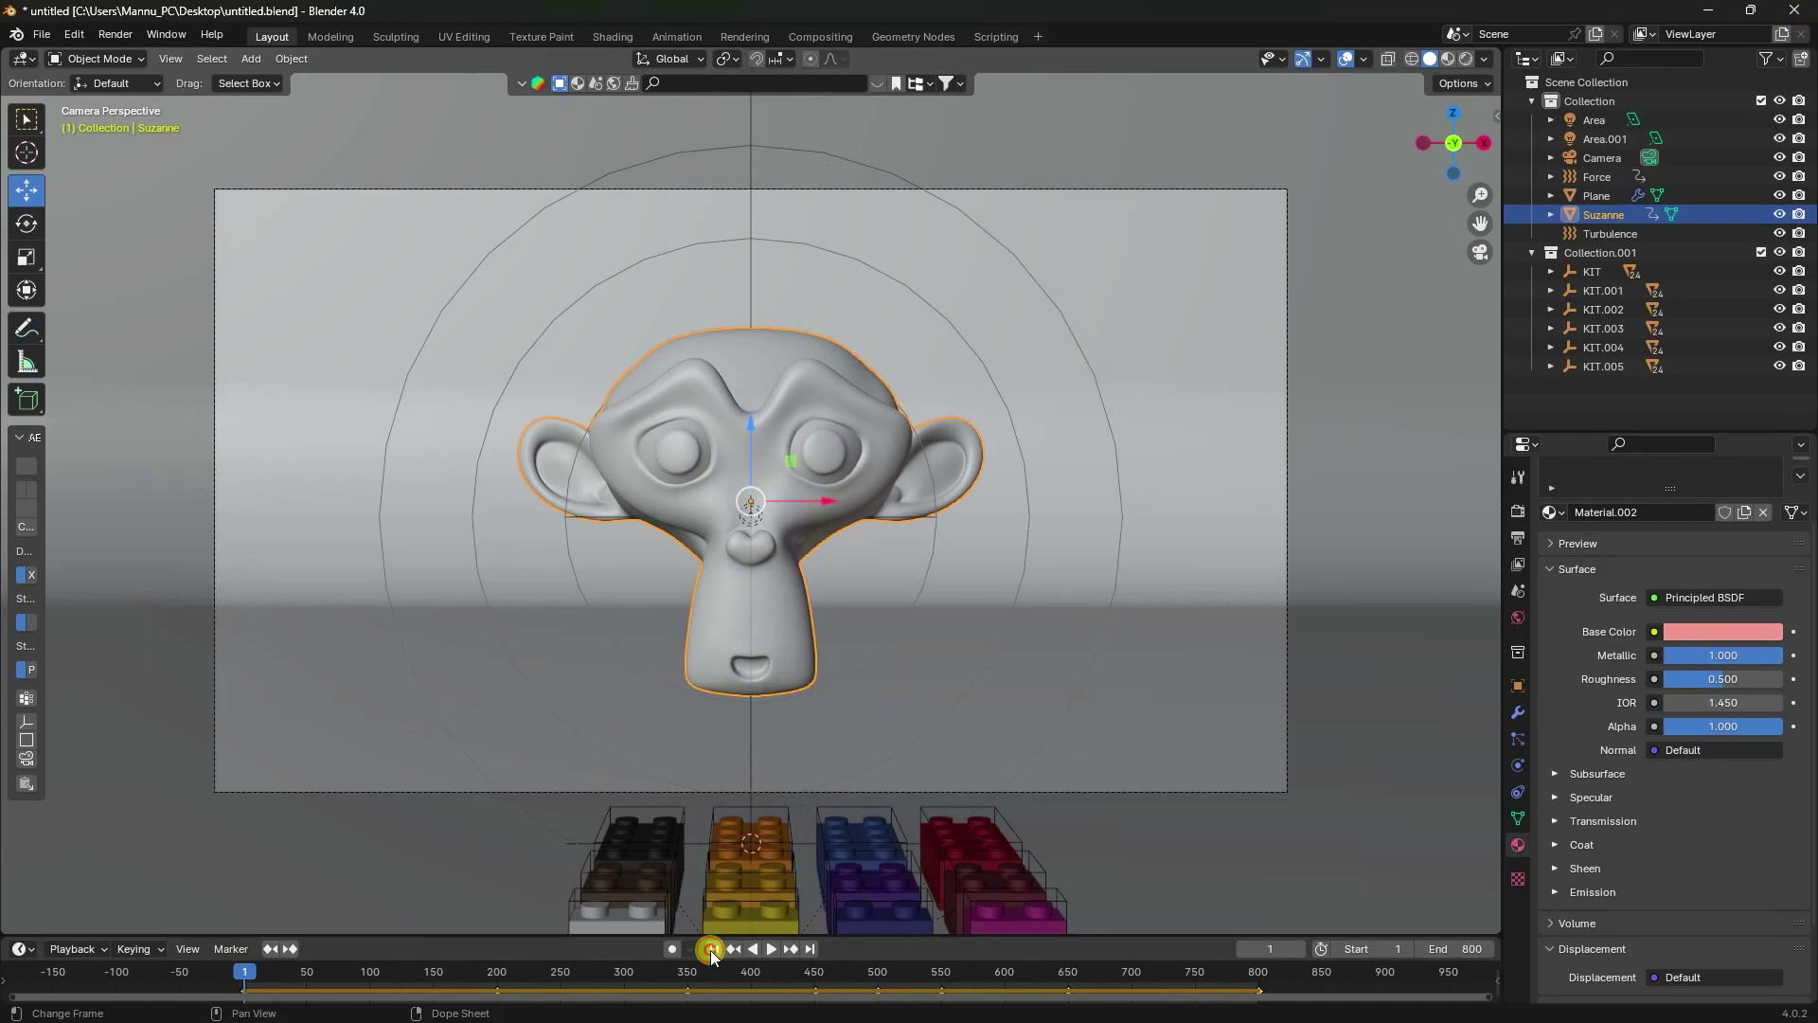
click(115, 35)
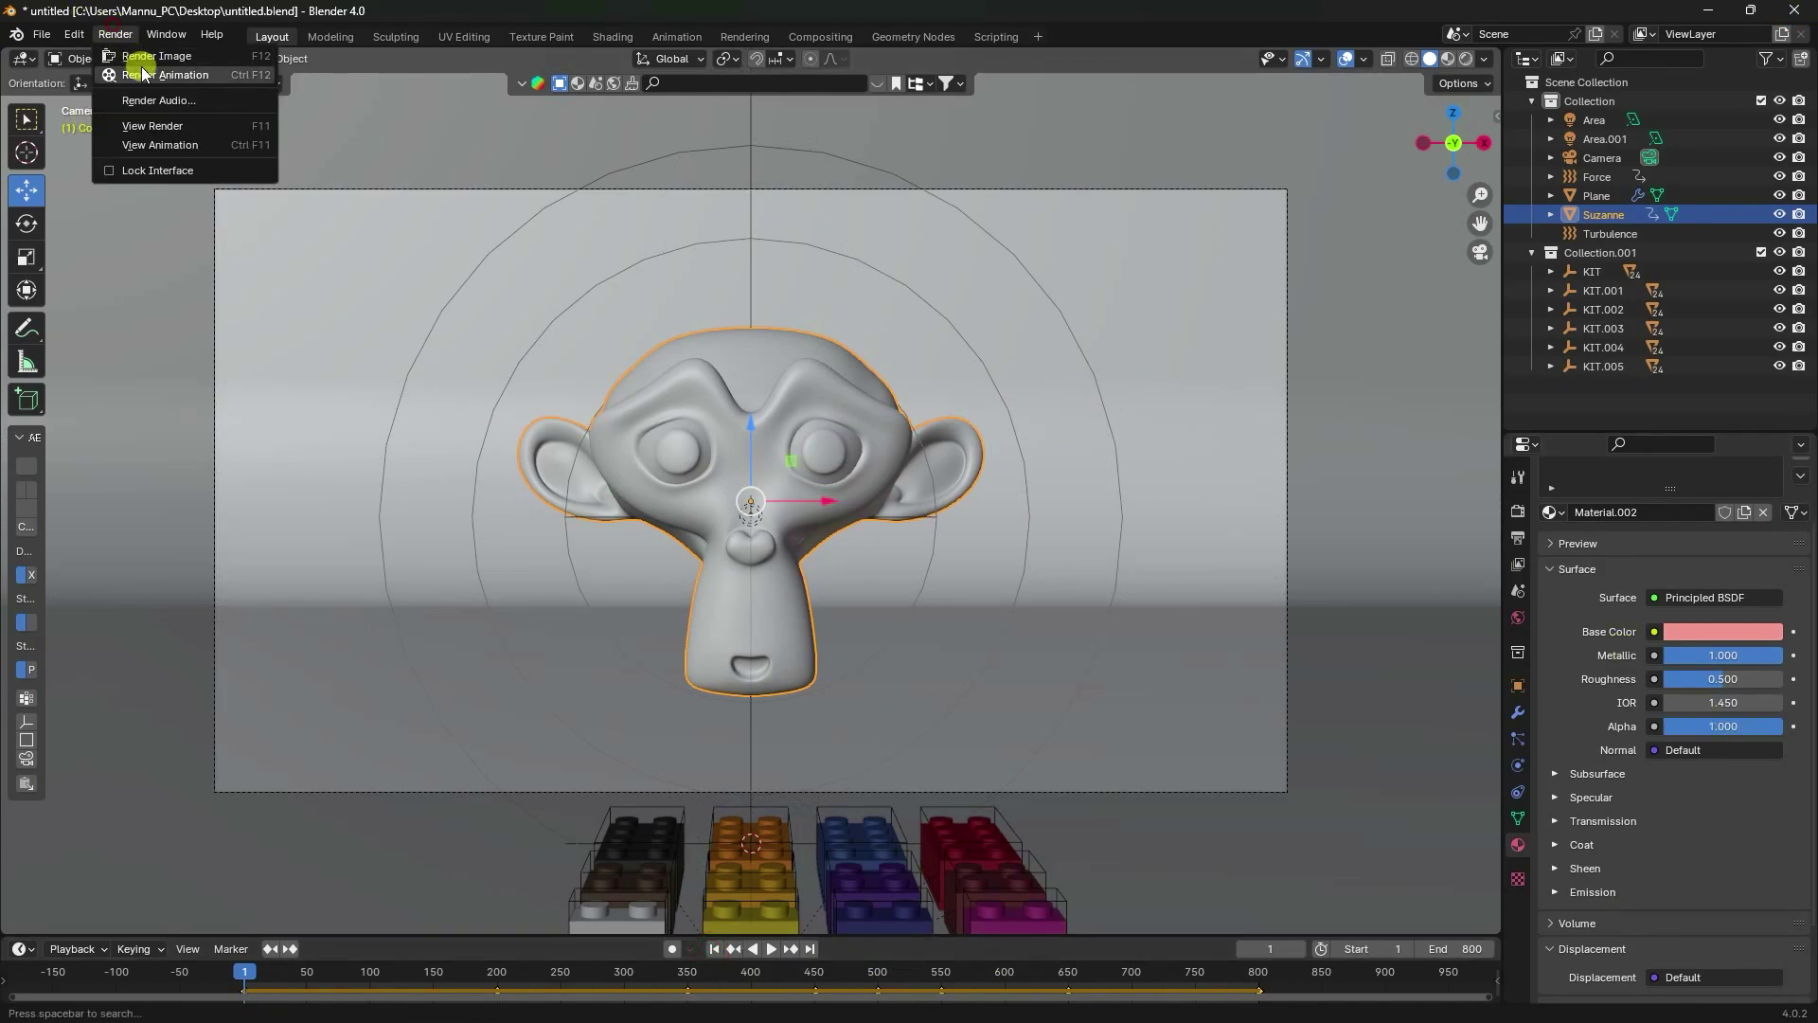
click(135, 58)
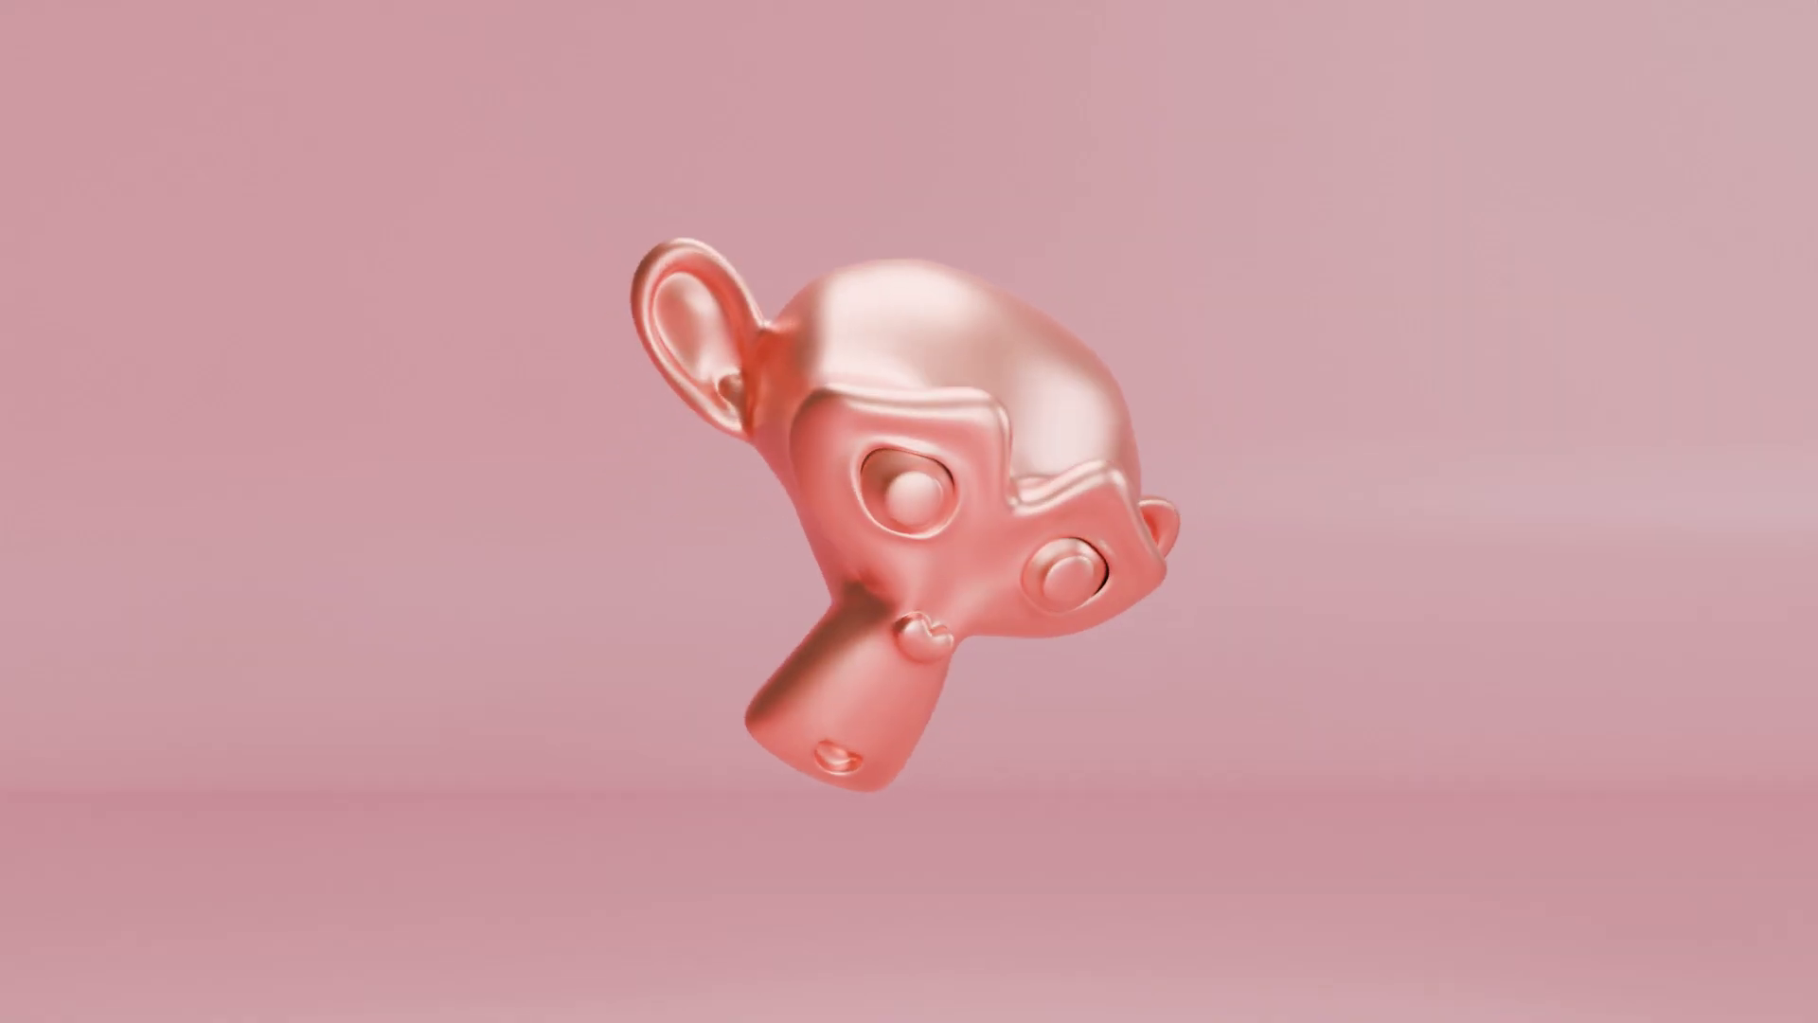